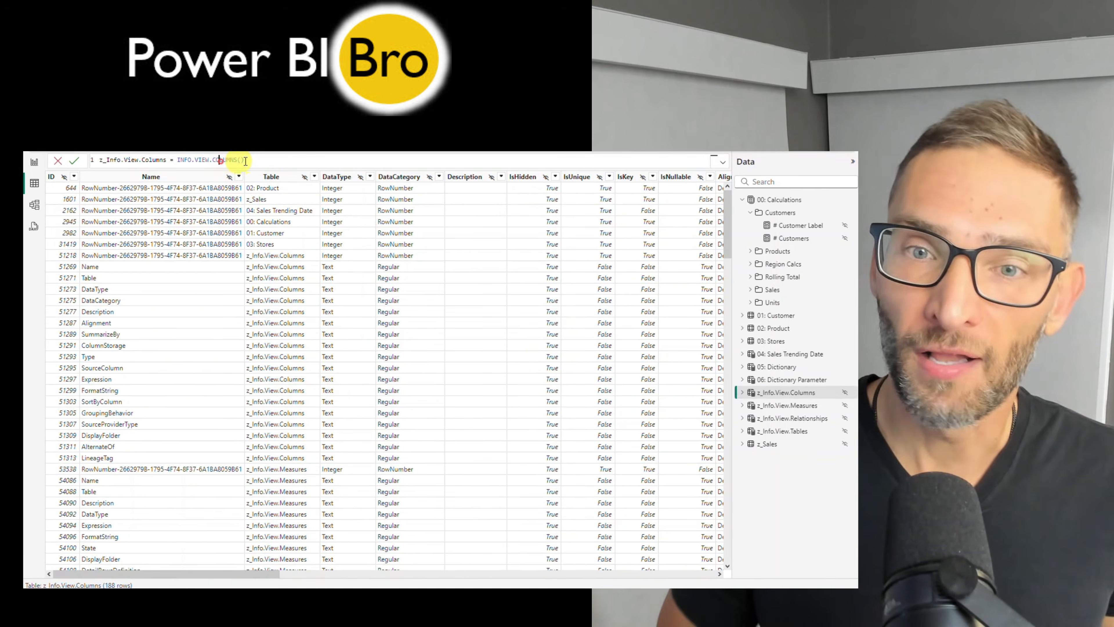
Examine the data and DAX formulas of the z_Info.View tables for columns, measures, relationships and tables, along with the z_Sales data
{"action": "left_click", "coordinate": [255, 165]}
{"action": "left_click", "coordinate": [758, 405]}
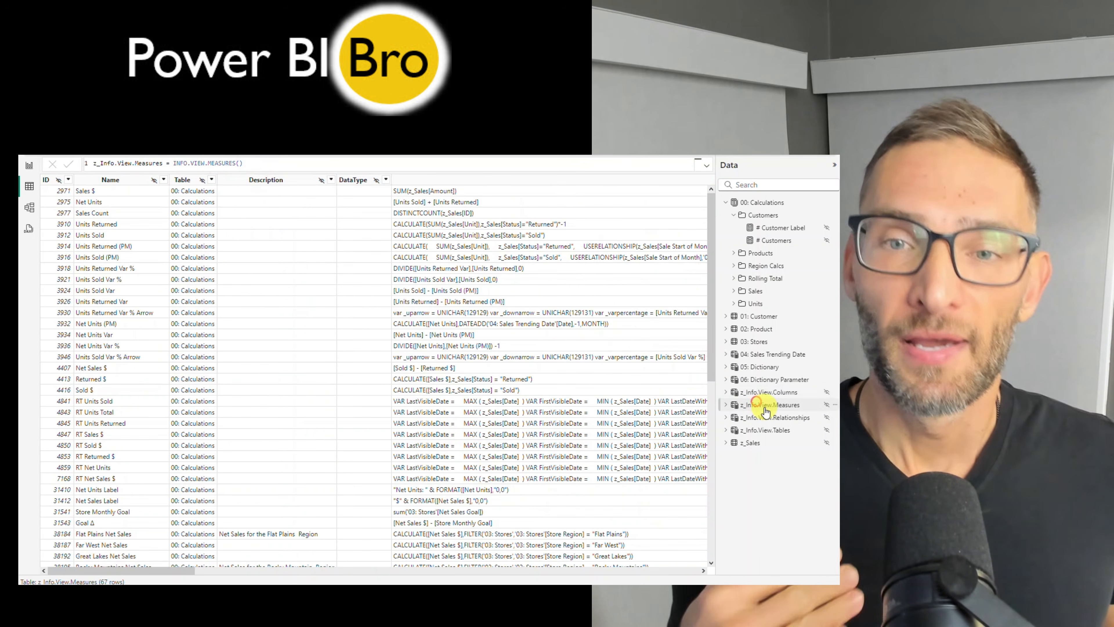
{"action": "left_click", "coordinate": [765, 418]}
{"action": "left_click", "coordinate": [766, 442]}
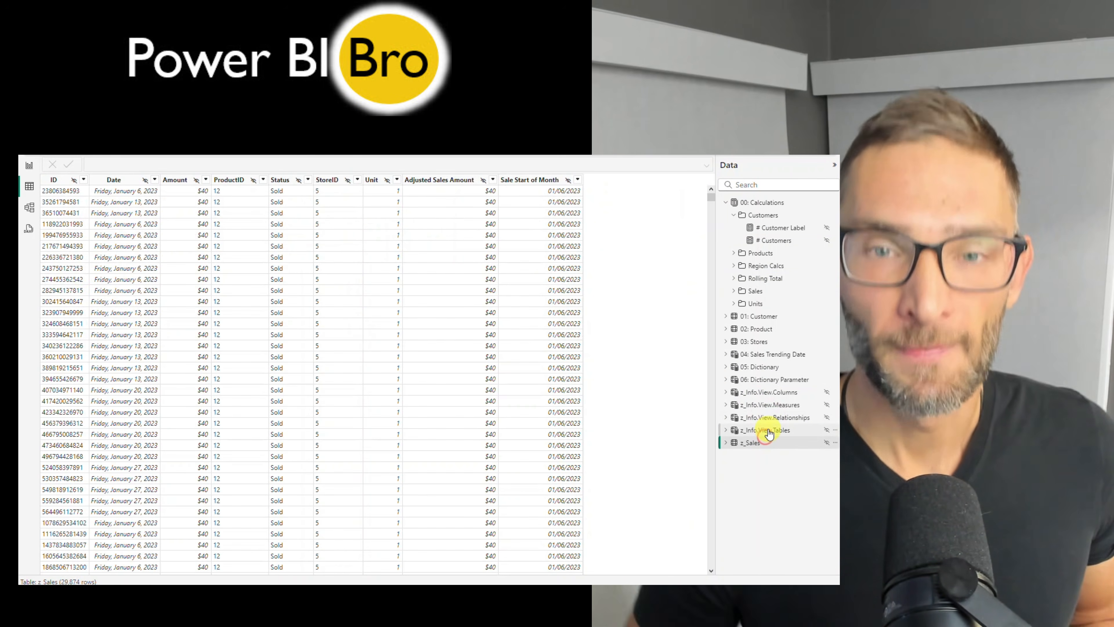
{"action": "left_click", "coordinate": [765, 430]}
{"action": "left_click", "coordinate": [766, 417]}
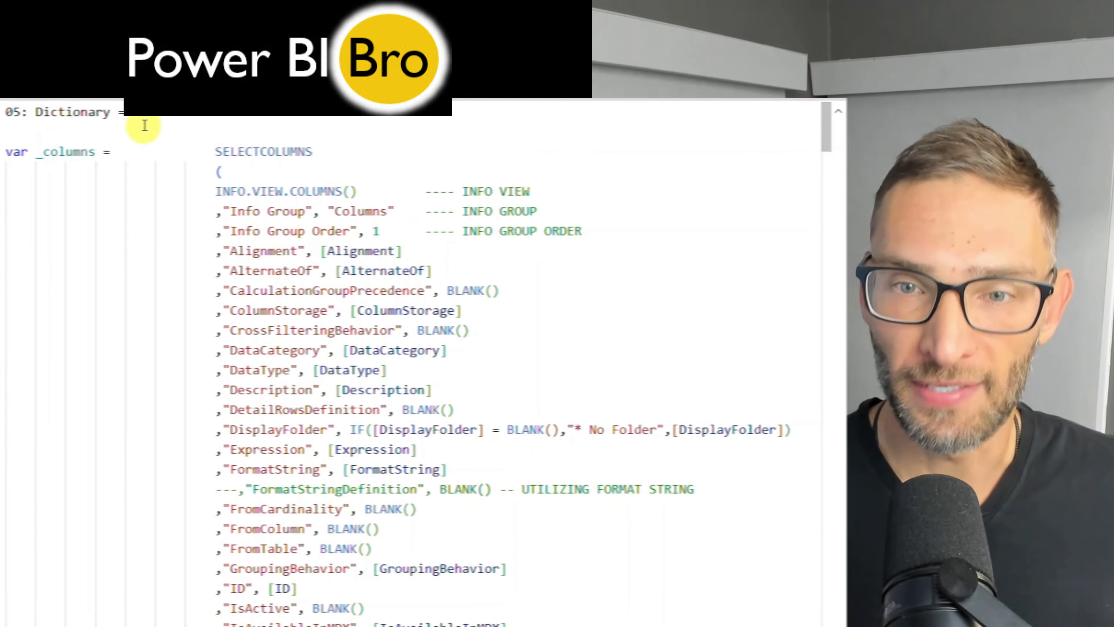
Read through the 05: Dictionary table's DAX code, covering its columns, measures, tables and relationships variables
{"action": "scroll", "coordinate": [206, 210], "scroll_direction": "down", "scroll_amount": 15}
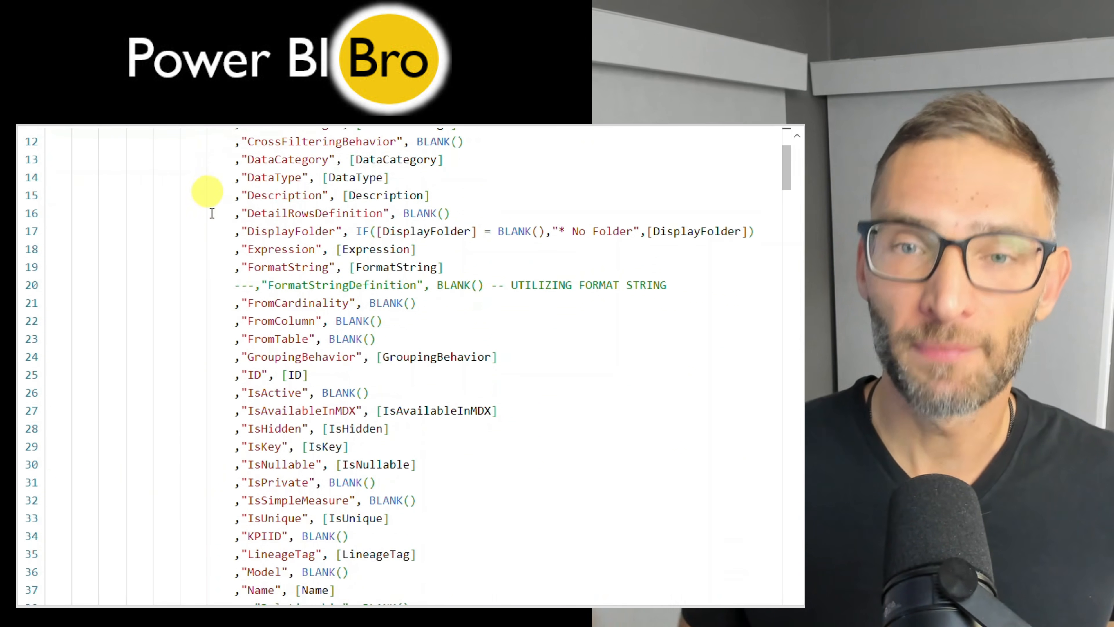
{"action": "scroll", "coordinate": [229, 281], "scroll_direction": "down", "scroll_amount": 20}
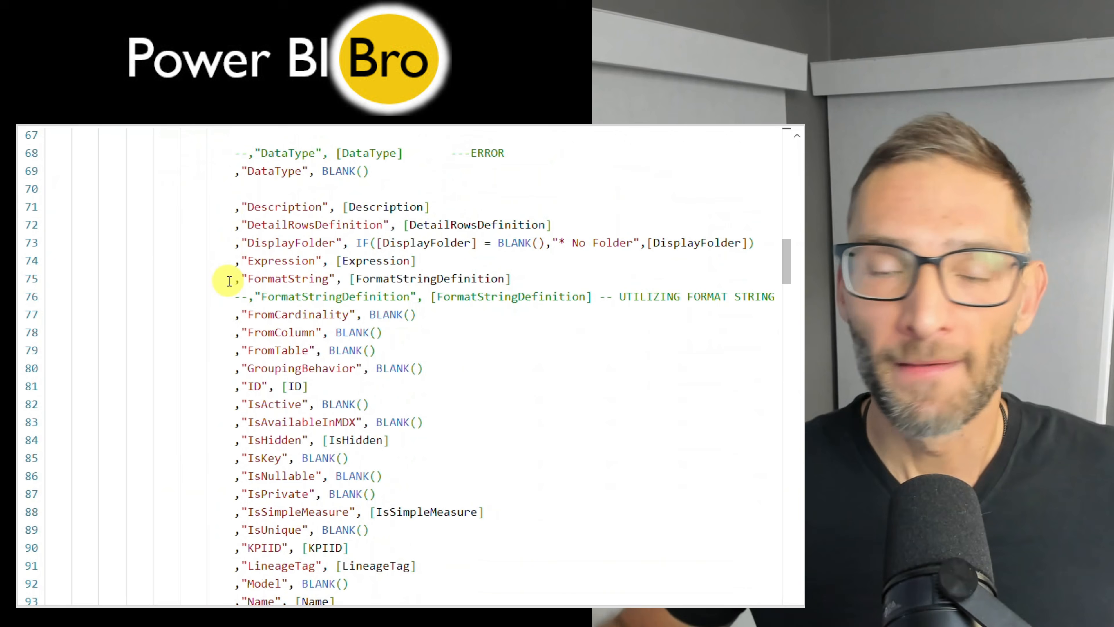
{"action": "scroll", "coordinate": [229, 281], "scroll_direction": "down", "scroll_amount": 20}
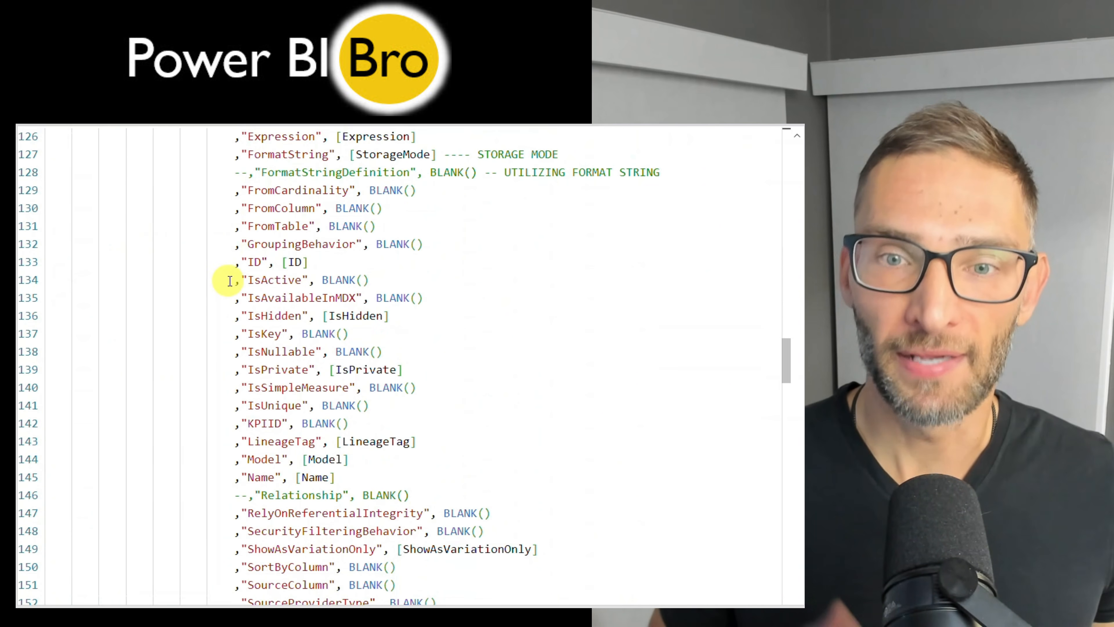
{"action": "scroll", "coordinate": [465, 287], "scroll_direction": "down", "scroll_amount": 16}
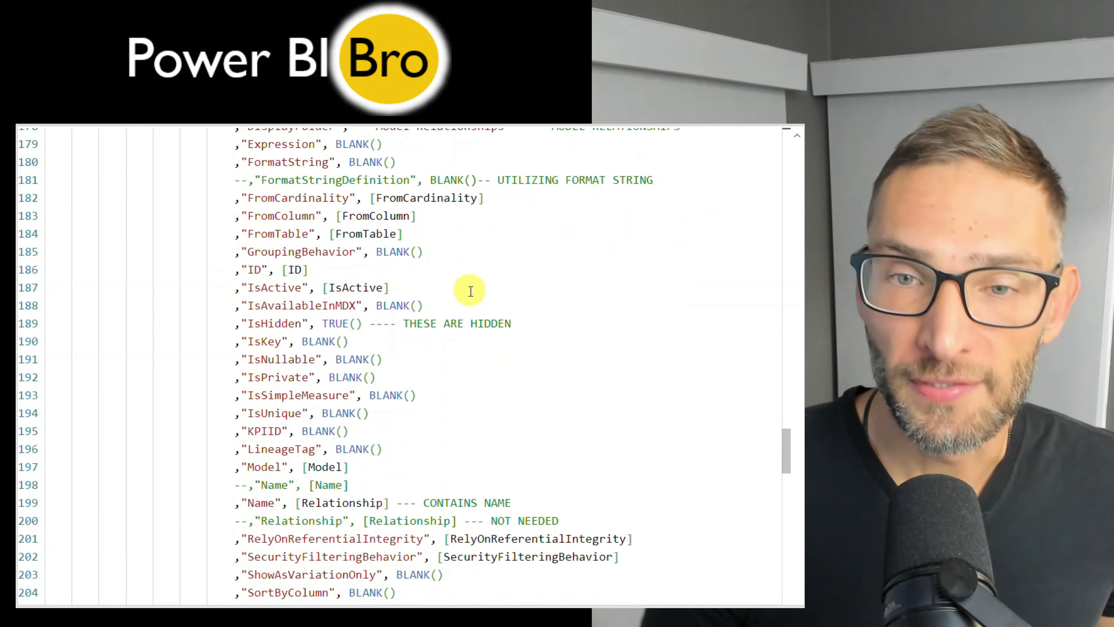
{"action": "scroll", "coordinate": [470, 296], "scroll_direction": "down", "scroll_amount": 12}
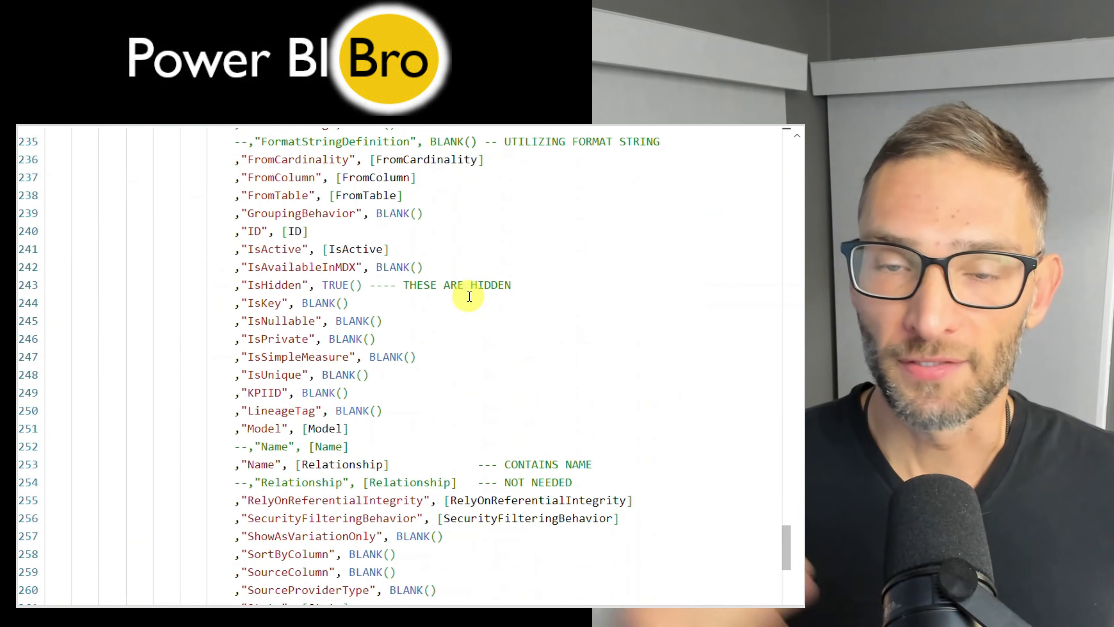
{"action": "scroll", "coordinate": [423, 336], "scroll_direction": "up", "scroll_amount": 7}
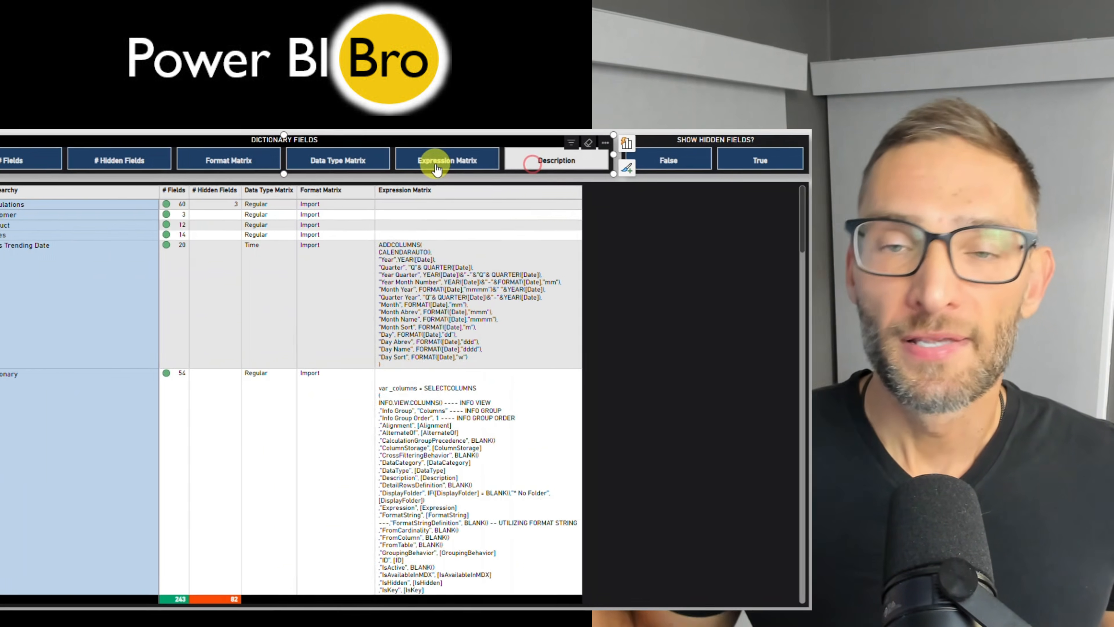
Remove the Expression Matrix, Data Type Matrix, Format Matrix and # Hidden Fields columns from the dictionary matrix using the field slicer
{"action": "left_click", "coordinate": [469, 173]}
{"action": "left_click", "coordinate": [378, 173]}
{"action": "left_click", "coordinate": [288, 175]}
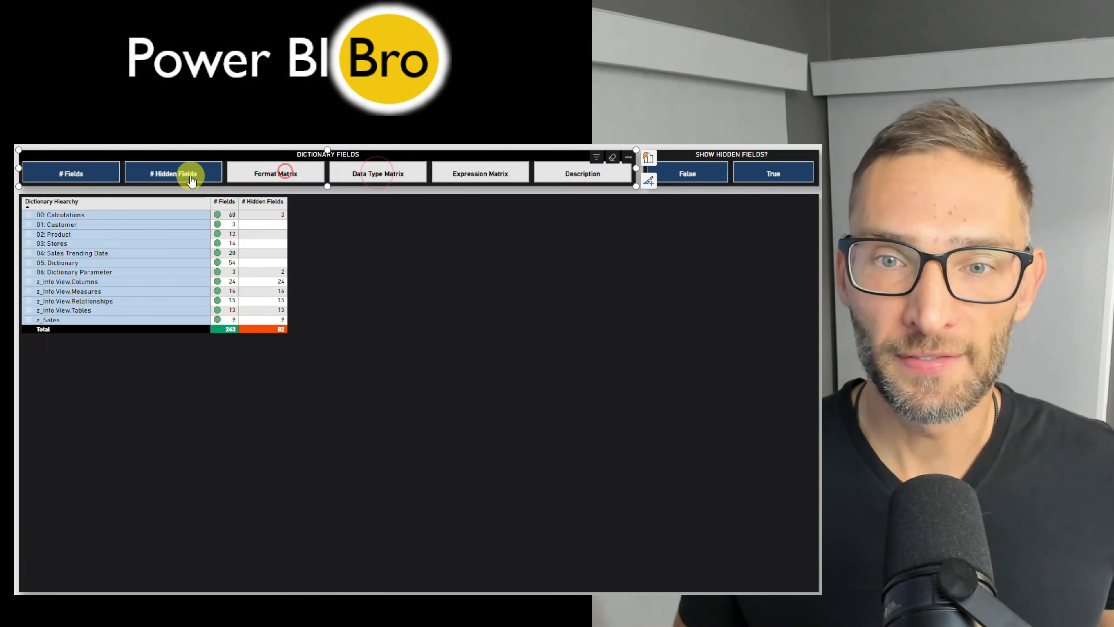
{"action": "left_click", "coordinate": [187, 174]}
Add Description, Format Matrix, Data Type Matrix, Expression Matrix and # Hidden Fields to the dictionary matrix, in that order
{"action": "left_click", "coordinate": [589, 175]}
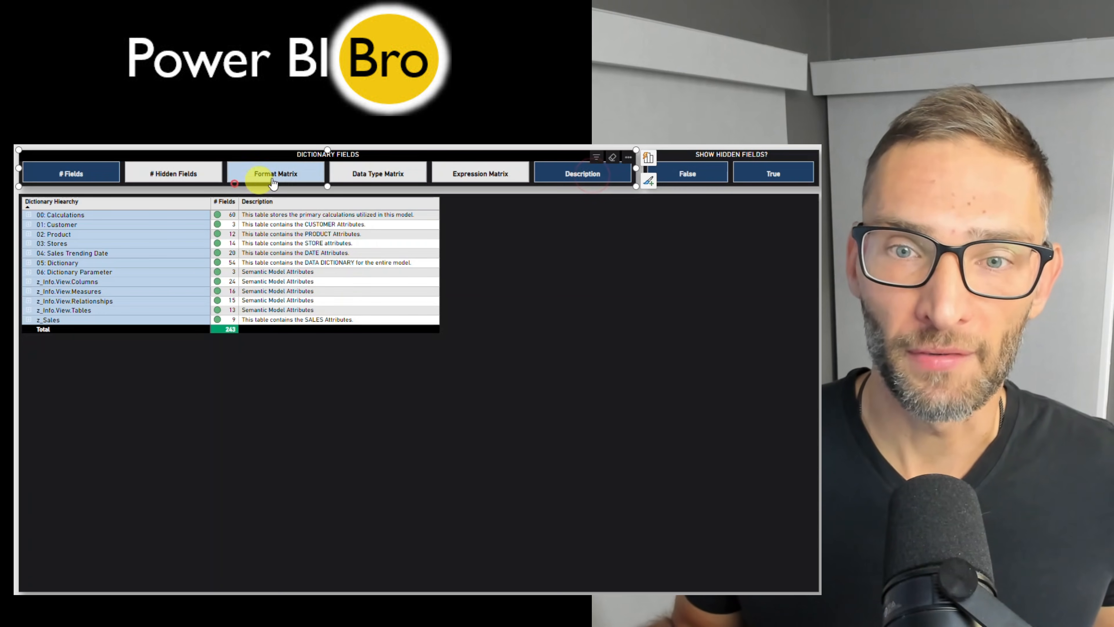
{"action": "left_click", "coordinate": [265, 175]}
{"action": "left_click", "coordinate": [354, 175]}
{"action": "left_click", "coordinate": [443, 176]}
{"action": "left_click", "coordinate": [174, 174]}
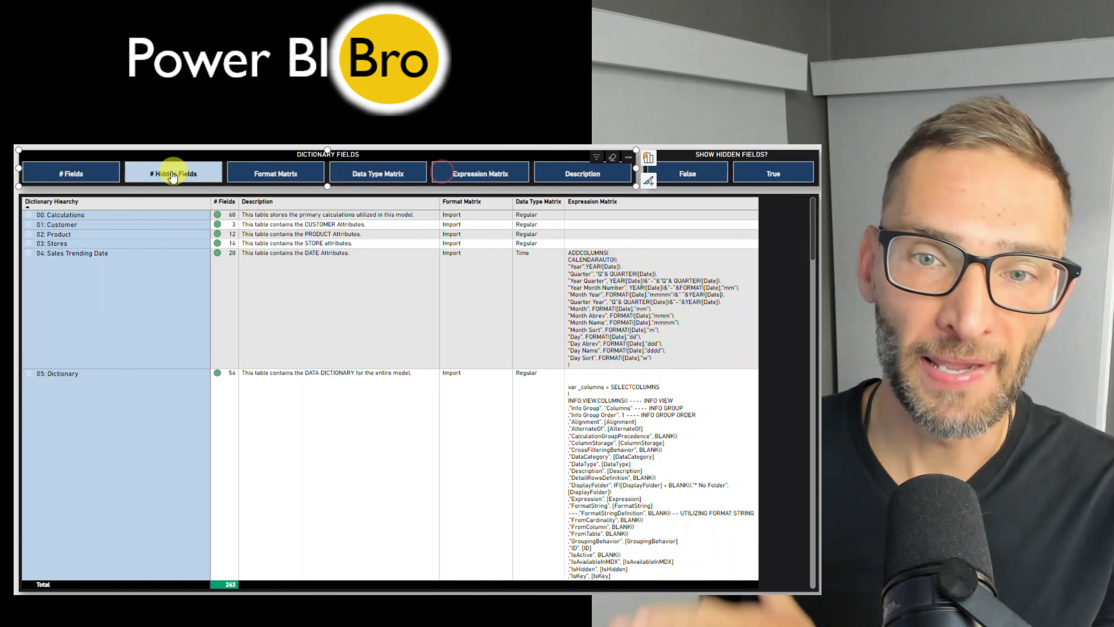
Expand 00: Calculations in the dictionary hierarchy, then its Customers and Region Calcs\Middle America\Great Lakes folders
{"action": "left_click", "coordinate": [28, 215]}
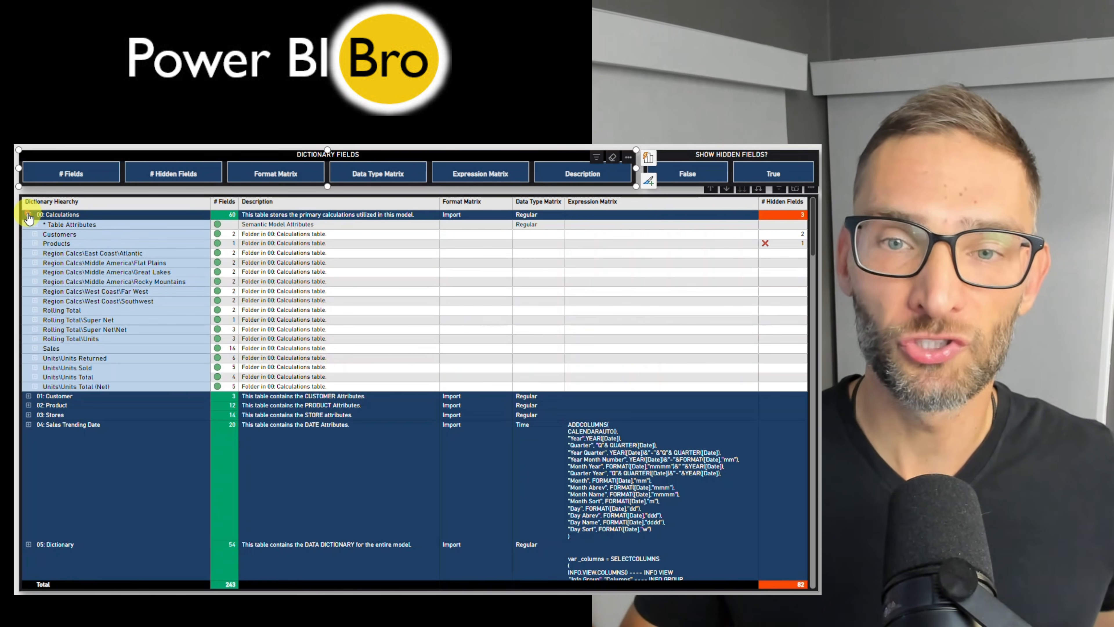
{"action": "left_click", "coordinate": [34, 234]}
{"action": "left_click", "coordinate": [36, 254]}
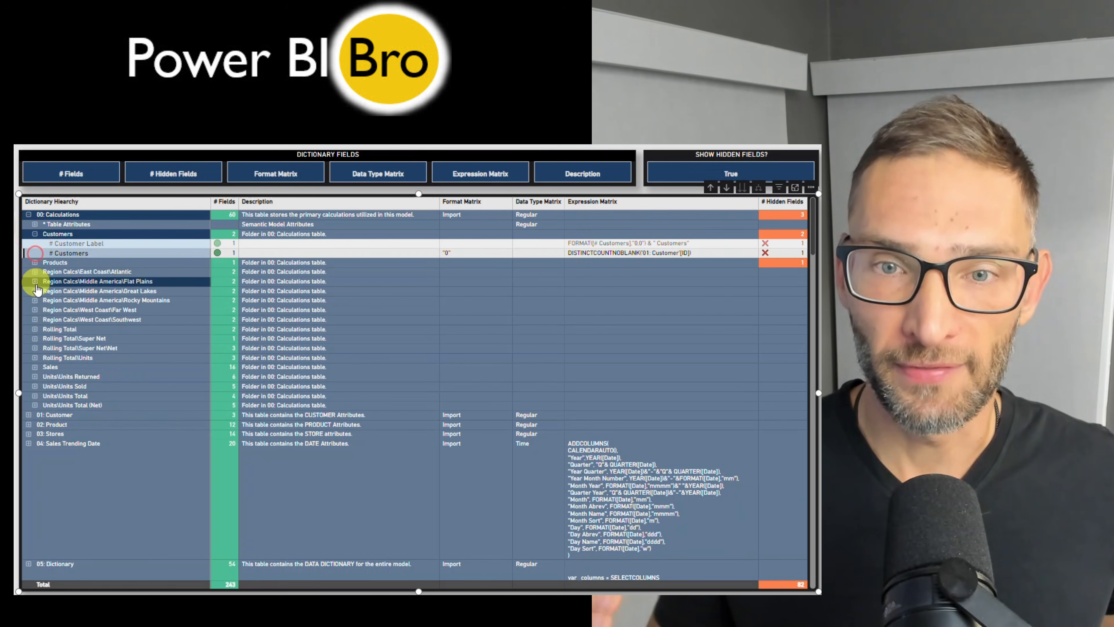
{"action": "left_click", "coordinate": [35, 291]}
Expand all levels of the dictionary hierarchy, clear the row selection and look through the listed measures and expressions
{"action": "right_click", "coordinate": [38, 290]}
{"action": "mouse_move", "coordinate": [88, 296]}
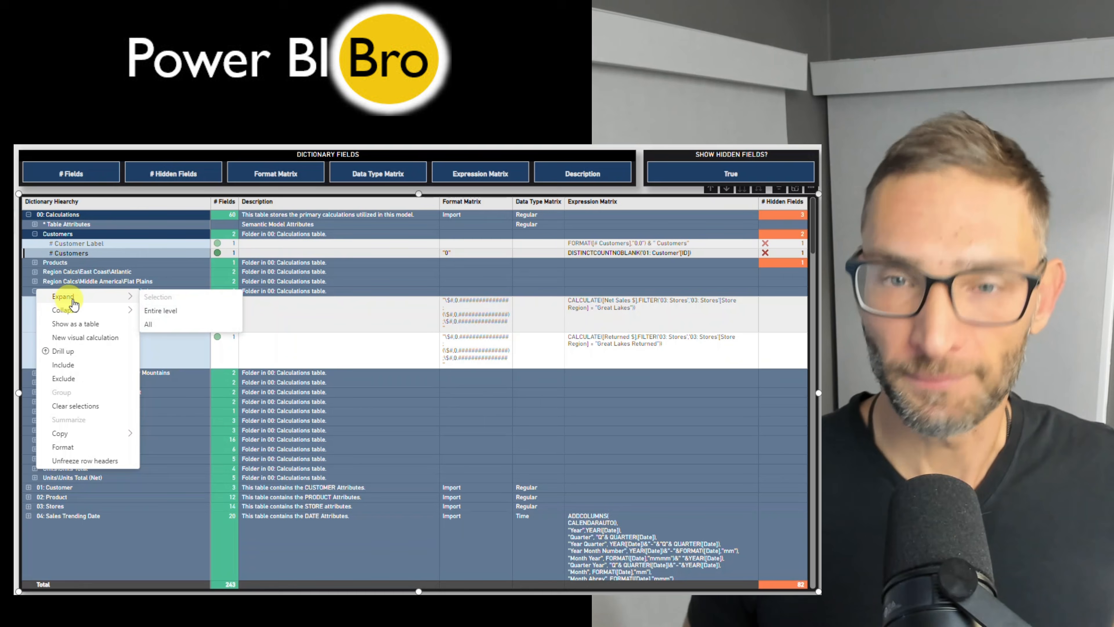
{"action": "left_click", "coordinate": [151, 319]}
{"action": "left_click", "coordinate": [132, 311]}
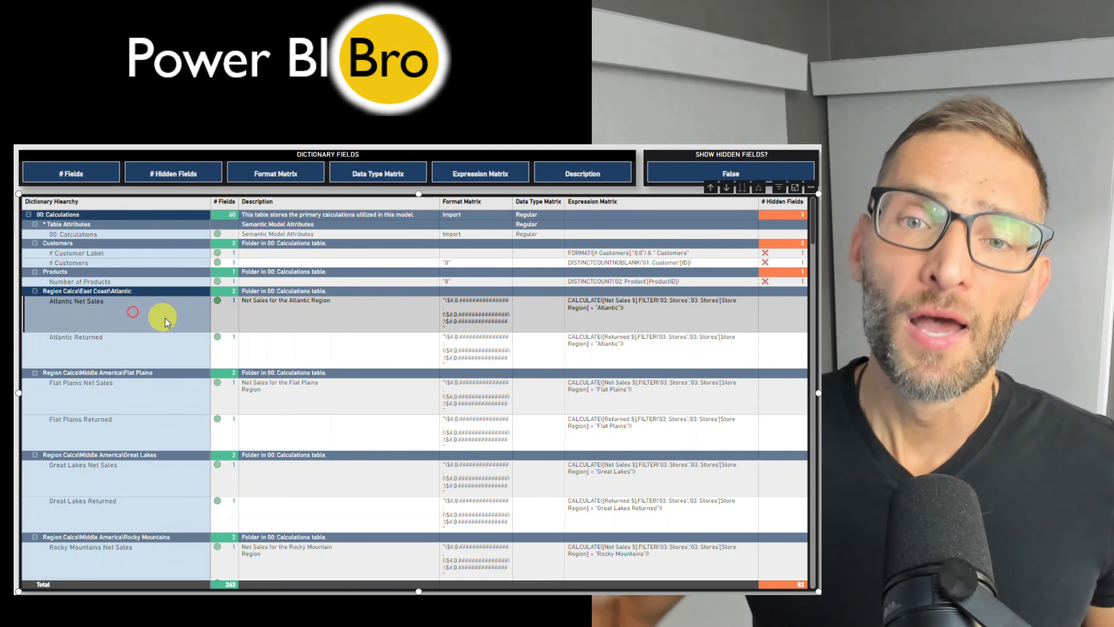
{"action": "left_click", "coordinate": [163, 318]}
{"action": "scroll", "coordinate": [180, 360], "scroll_direction": "down", "scroll_amount": 12}
{"action": "scroll", "coordinate": [228, 333], "scroll_direction": "down", "scroll_amount": 15}
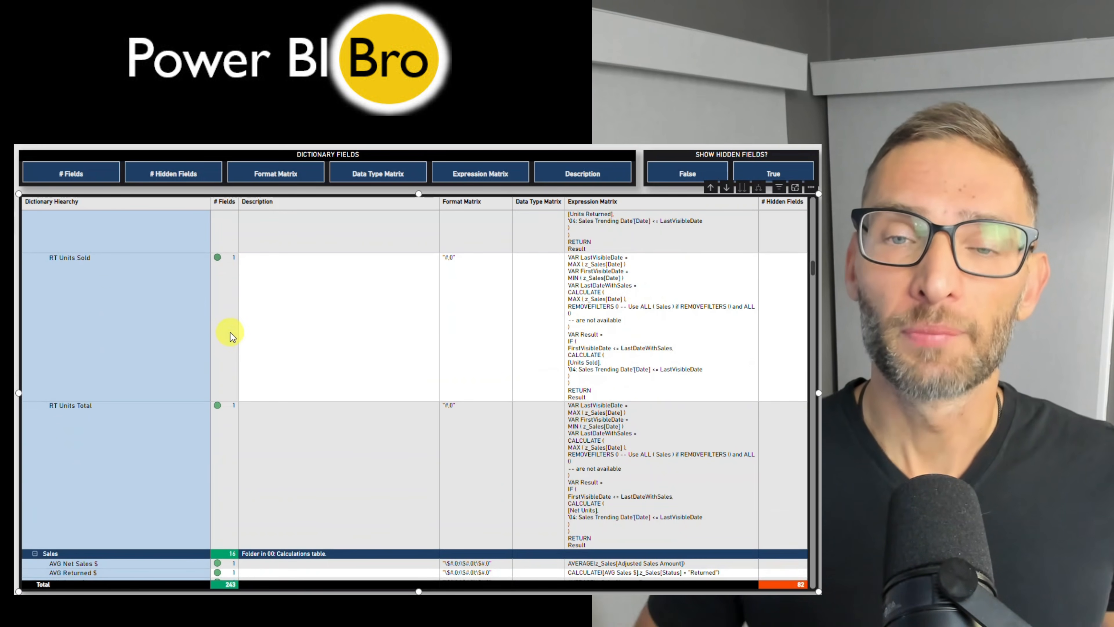
{"action": "scroll", "coordinate": [259, 338], "scroll_direction": "down", "scroll_amount": 15}
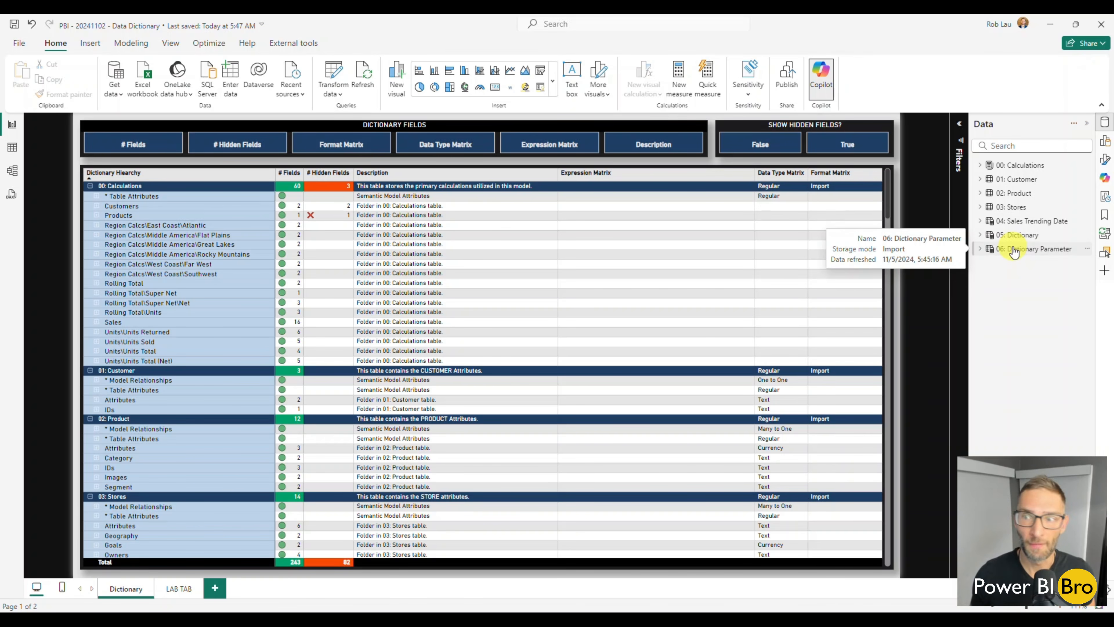
View the DAX definition of the 05: Dictionary table, then close the formula without changing it
{"action": "left_click", "coordinate": [1022, 235]}
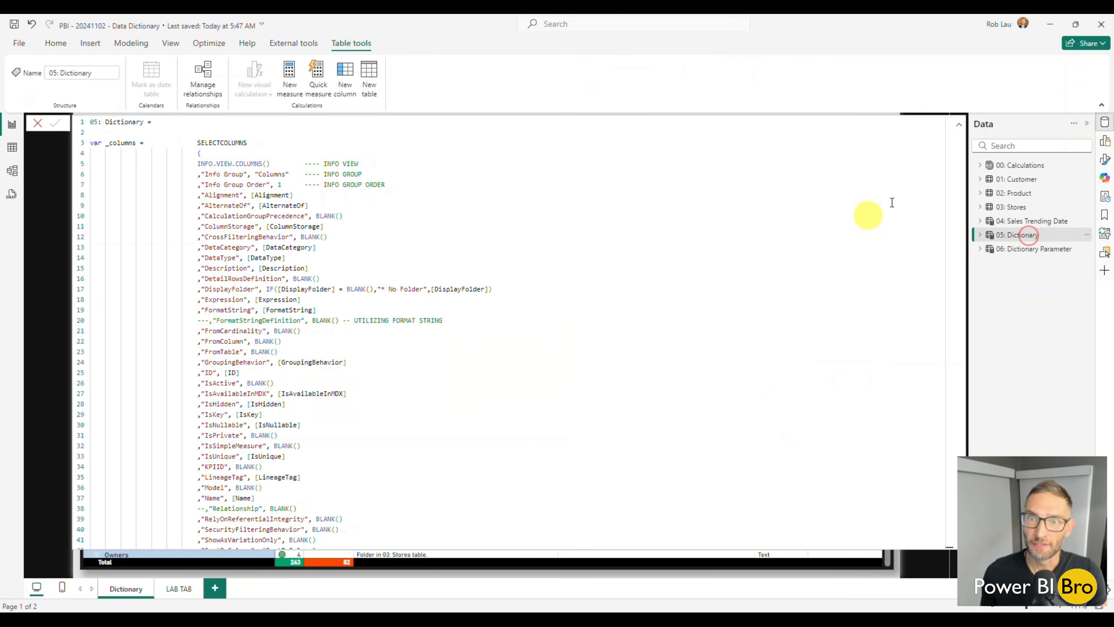
{"action": "scroll", "coordinate": [509, 314], "scroll_direction": "down", "scroll_amount": 9}
{"action": "left_click", "coordinate": [40, 125]}
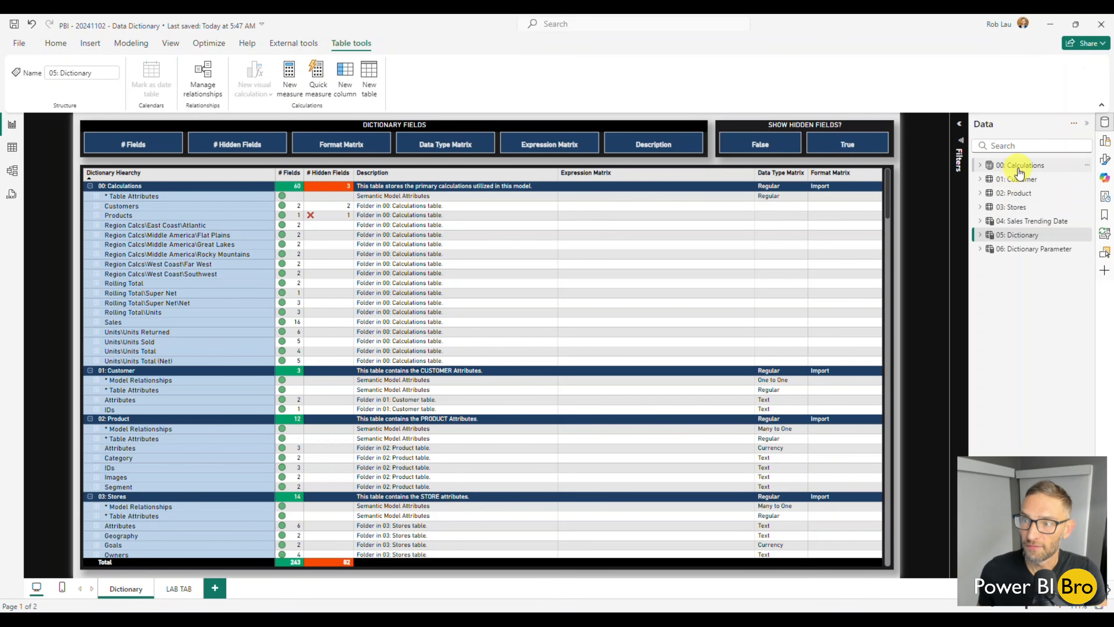
{"action": "mouse_move", "coordinate": [1019, 174]}
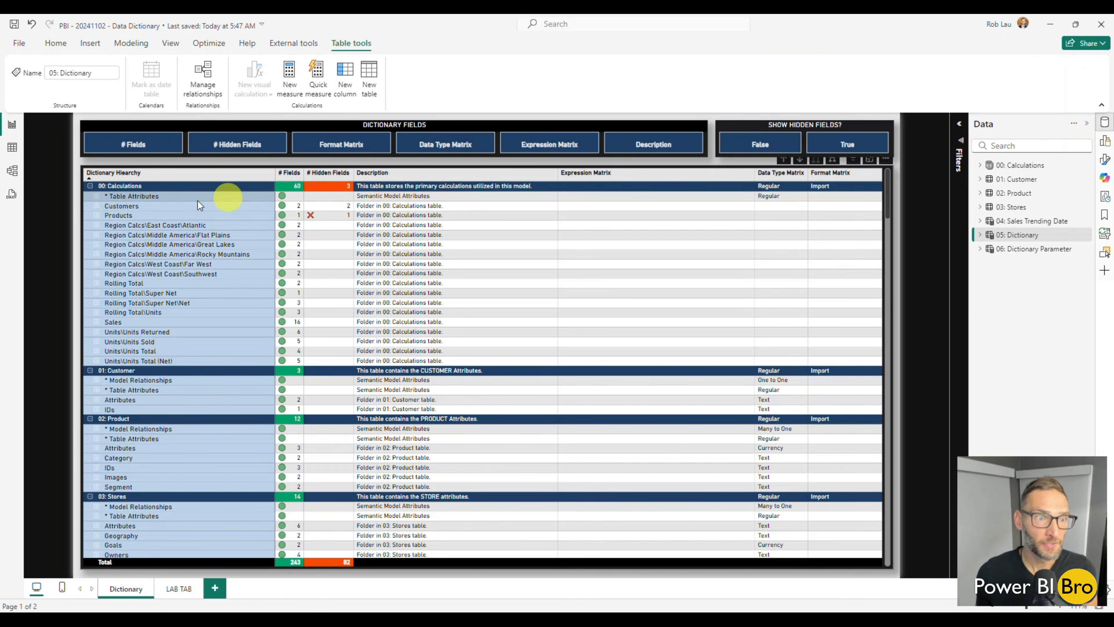
Inspect the measures in the Region Calcs\Middle America\Flat Plains folder of the dictionary matrix, then collapse the folder again
{"action": "scroll", "coordinate": [149, 390], "scroll_direction": "down", "scroll_amount": 3}
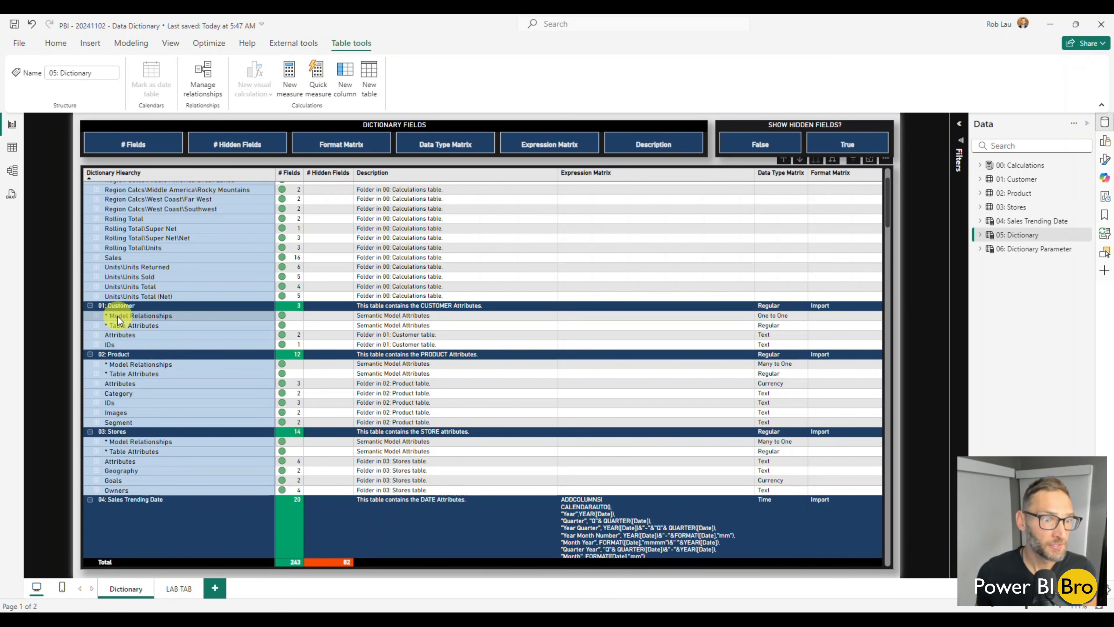
{"action": "scroll", "coordinate": [200, 276], "scroll_direction": "up", "scroll_amount": 3}
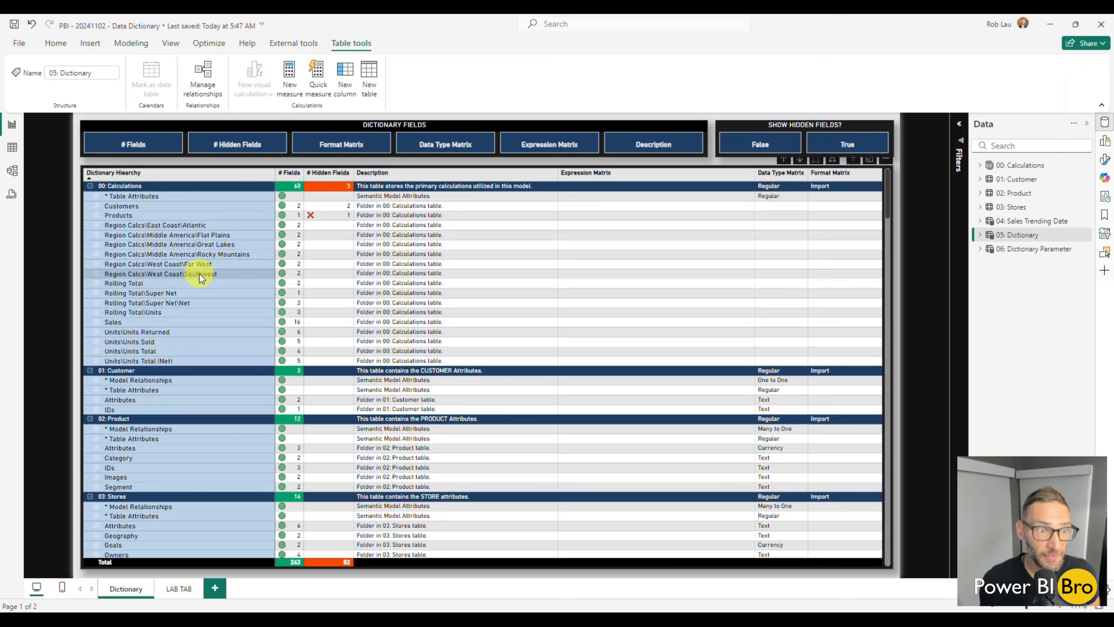
{"action": "left_click", "coordinate": [97, 235]}
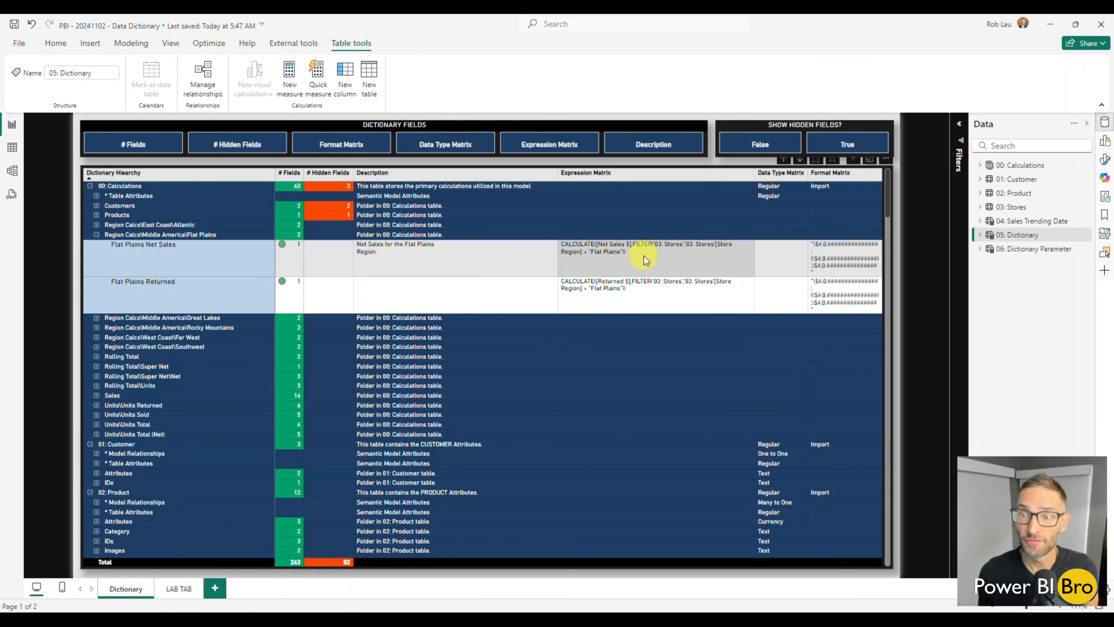
{"action": "left_click", "coordinate": [98, 235]}
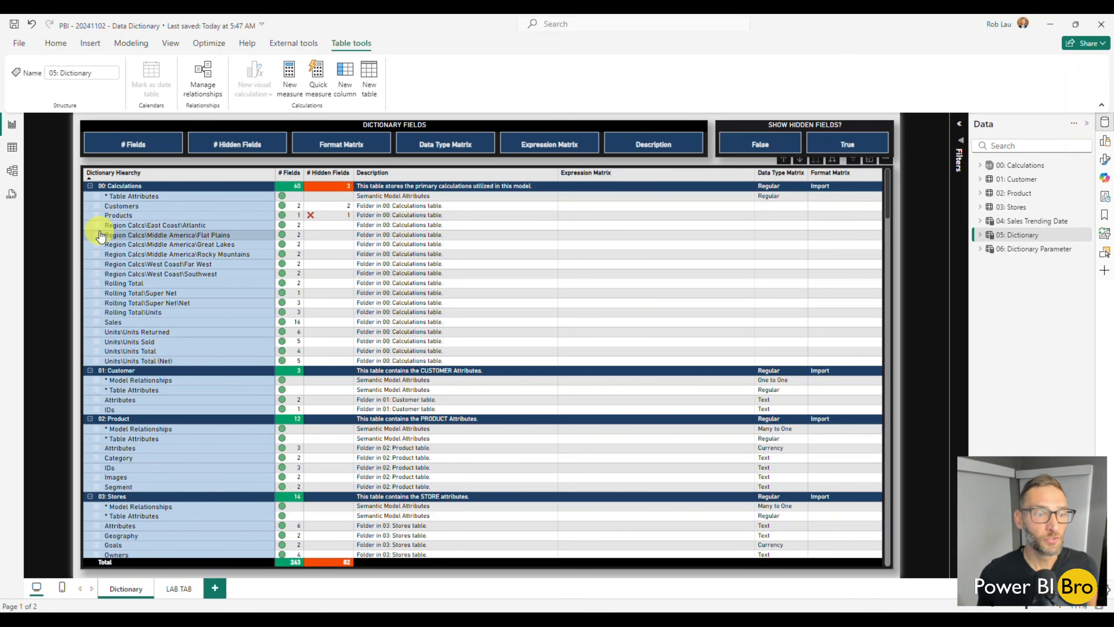
Review the table expressions in the dictionary matrix from 04: Sales Trending Date through the z_Info.View tables, then return to its start
{"action": "scroll", "coordinate": [281, 303], "scroll_direction": "down", "scroll_amount": 5}
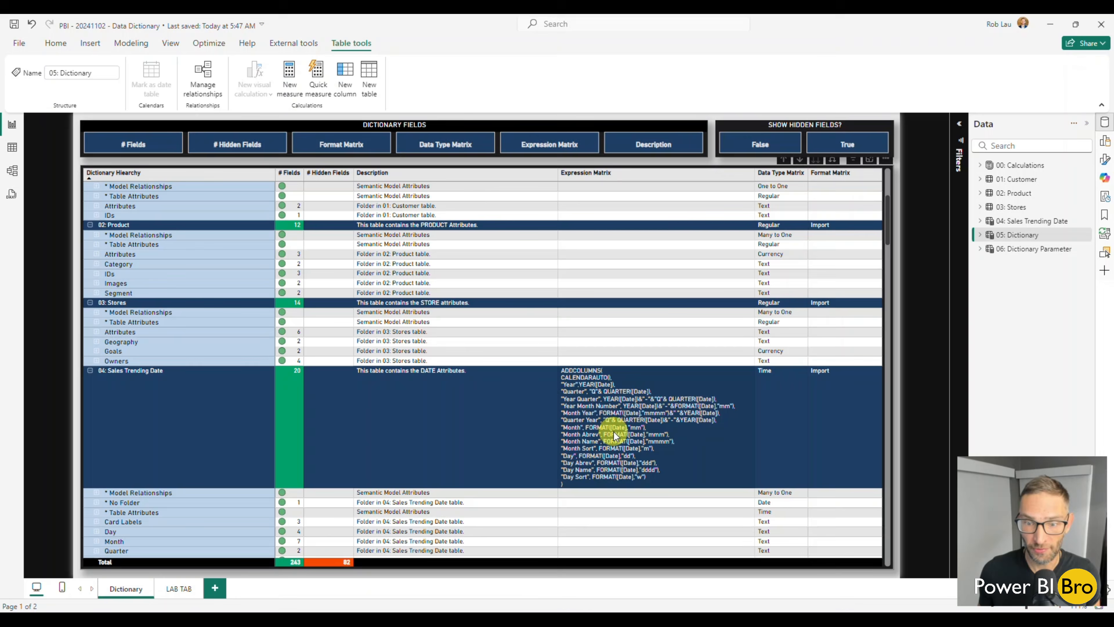
{"action": "scroll", "coordinate": [610, 425], "scroll_direction": "down", "scroll_amount": 5}
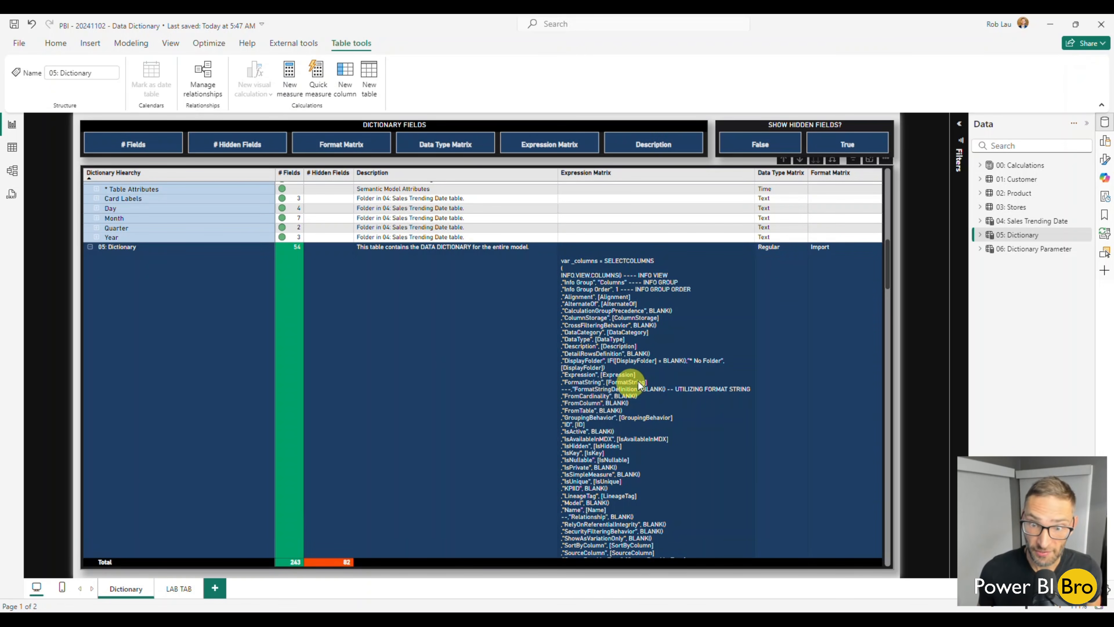
{"action": "scroll", "coordinate": [637, 373], "scroll_direction": "down", "scroll_amount": 8}
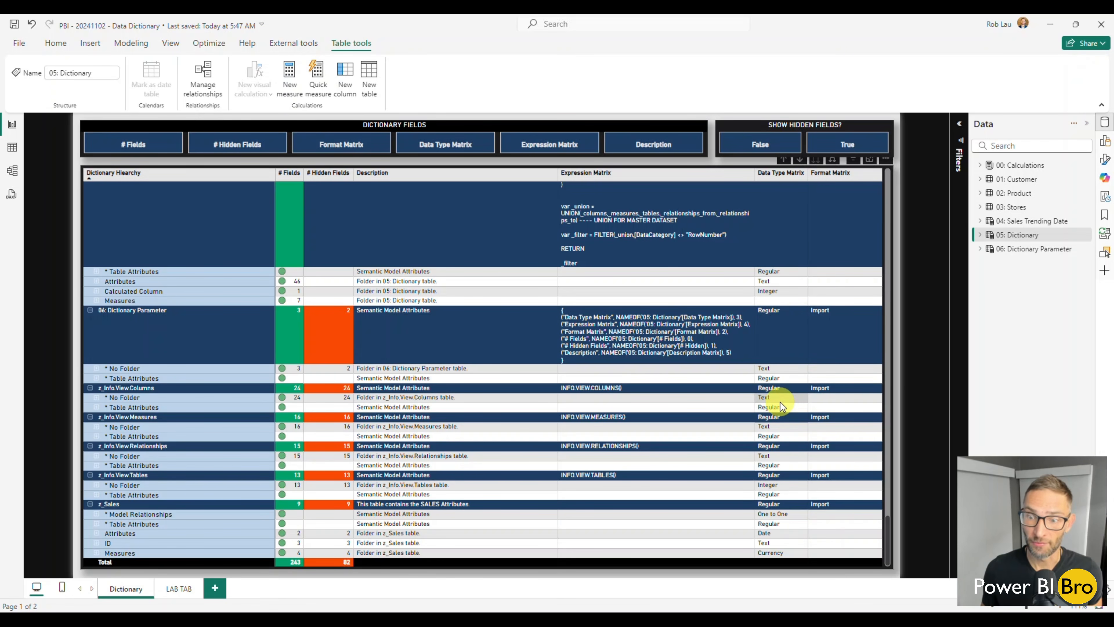
{"action": "scroll", "coordinate": [781, 417], "scroll_direction": "up", "scroll_amount": 15}
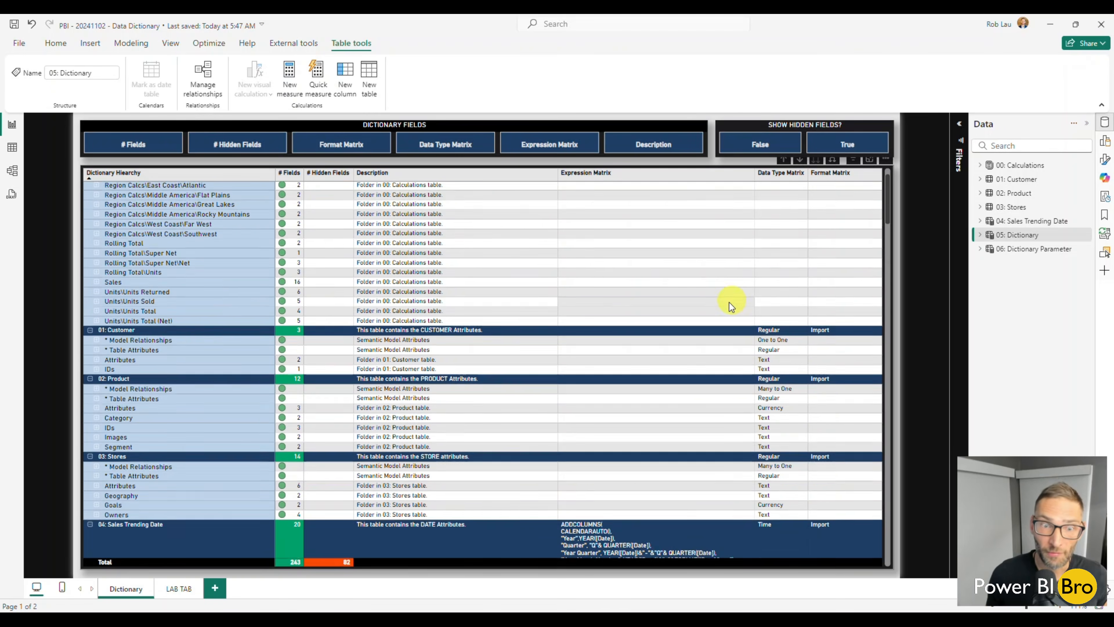
{"action": "scroll", "coordinate": [731, 306], "scroll_direction": "up", "scroll_amount": 2}
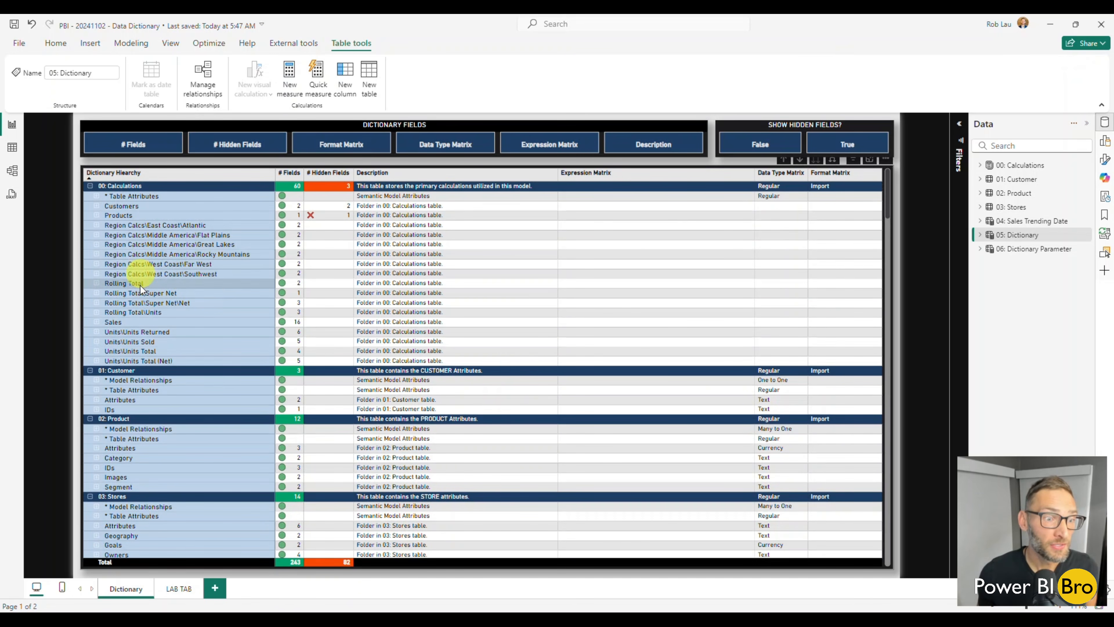
Inspect the Model Relationships entries under 01: Customer, collapse them again and glance over the remaining tables in the matrix
{"action": "left_click", "coordinate": [96, 380]}
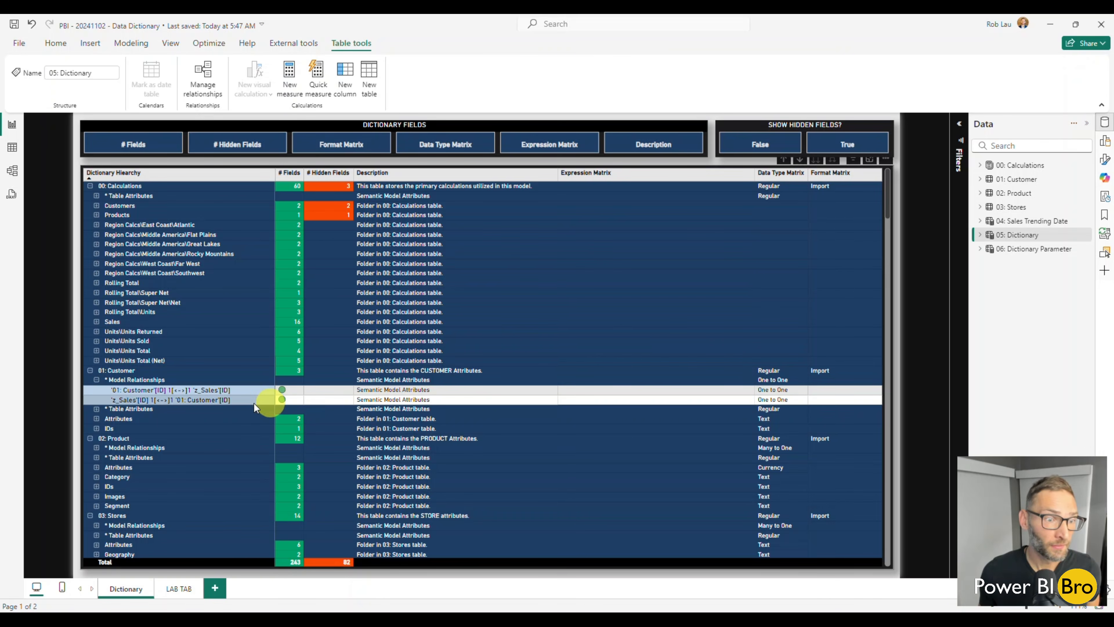
{"action": "left_click", "coordinate": [97, 380]}
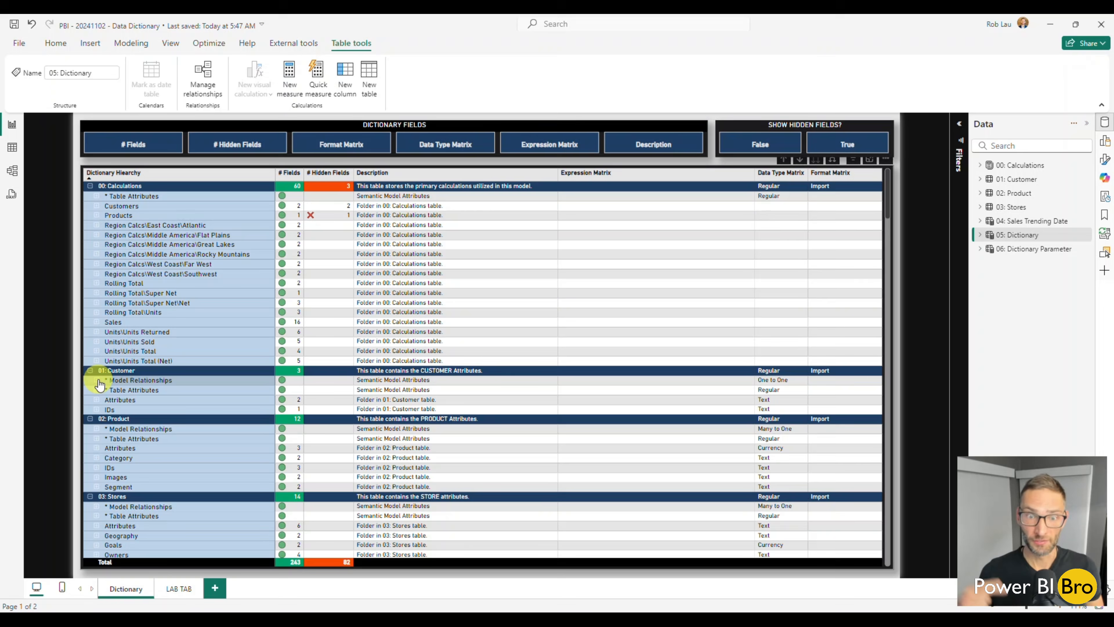
{"action": "scroll", "coordinate": [423, 339], "scroll_direction": "down", "scroll_amount": 5}
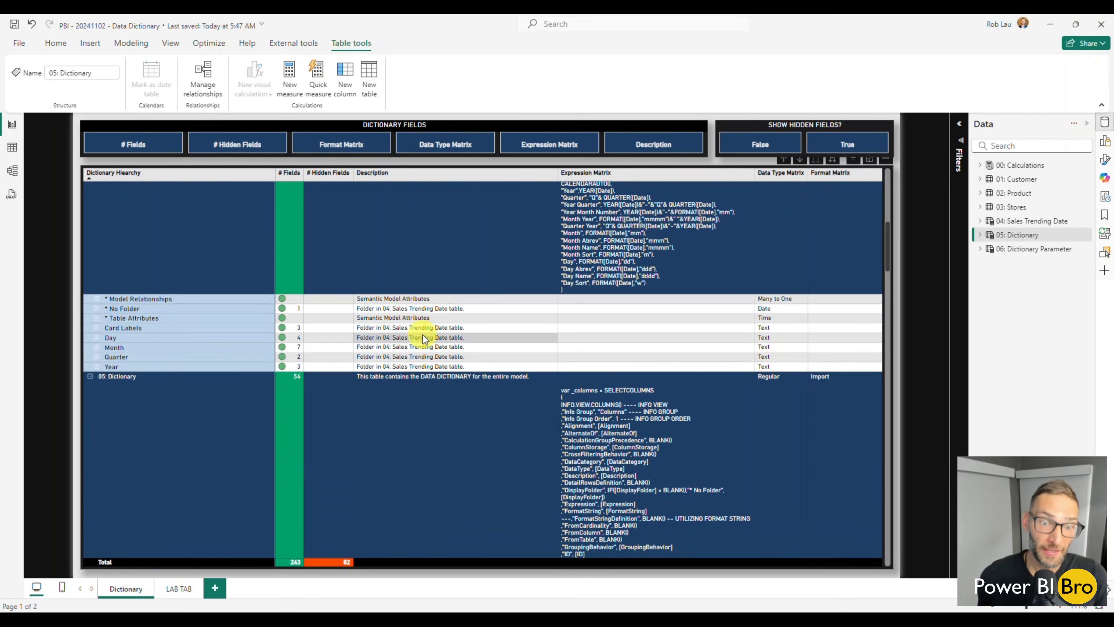
{"action": "scroll", "coordinate": [437, 339], "scroll_direction": "up", "scroll_amount": 8}
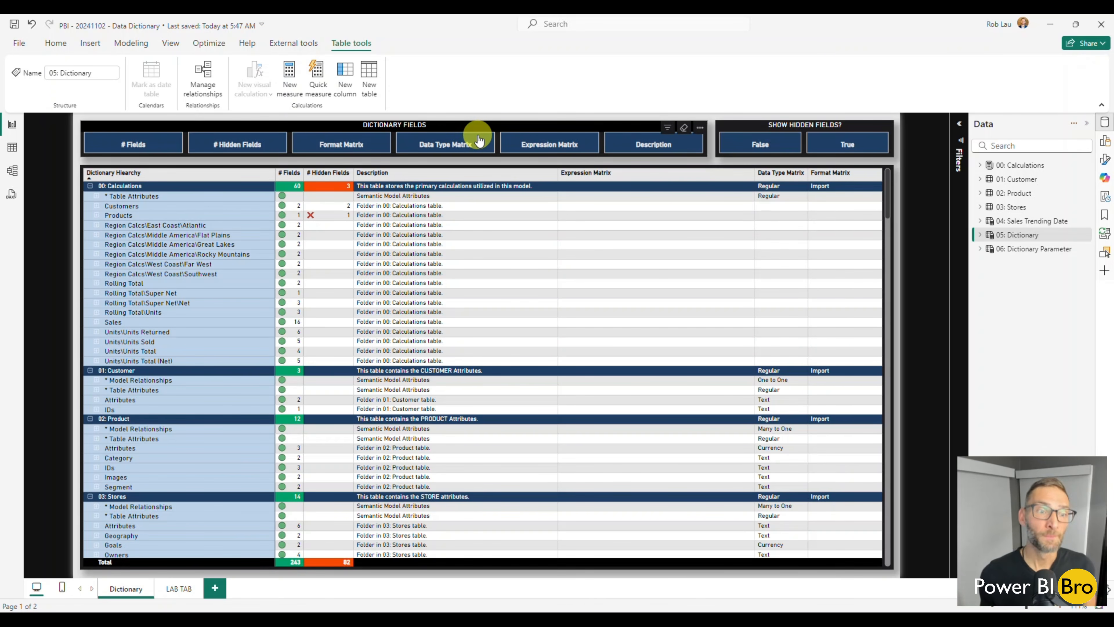
Collapse the entire table level of the dictionary matrix and remove its Expression Matrix column
{"action": "right_click", "coordinate": [90, 193]}
{"action": "mouse_move", "coordinate": [131, 208]}
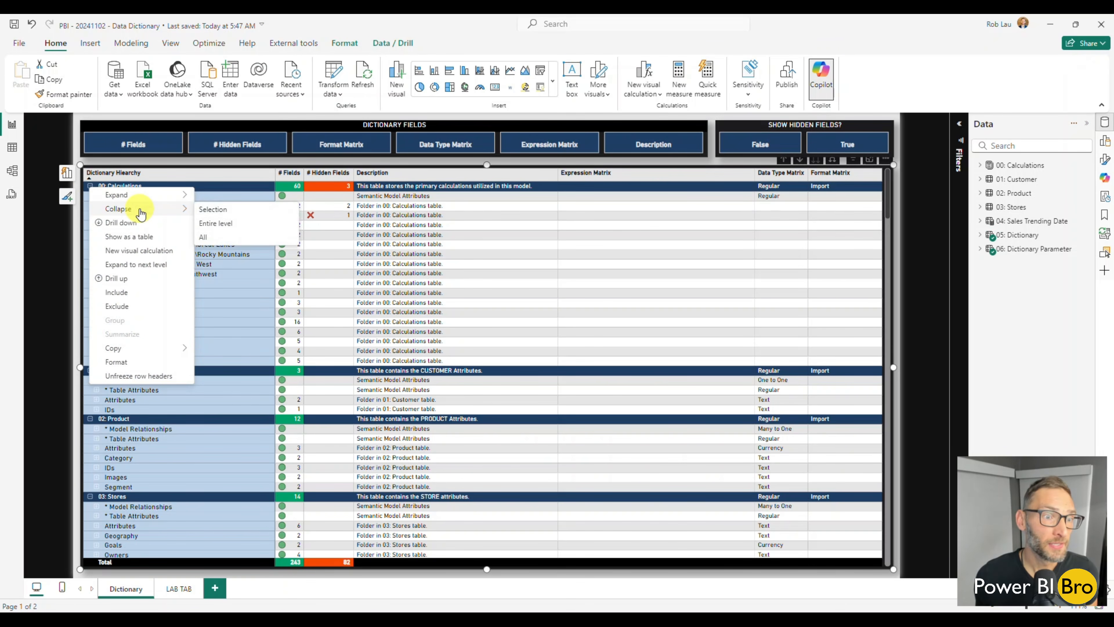
{"action": "left_click", "coordinate": [225, 229]}
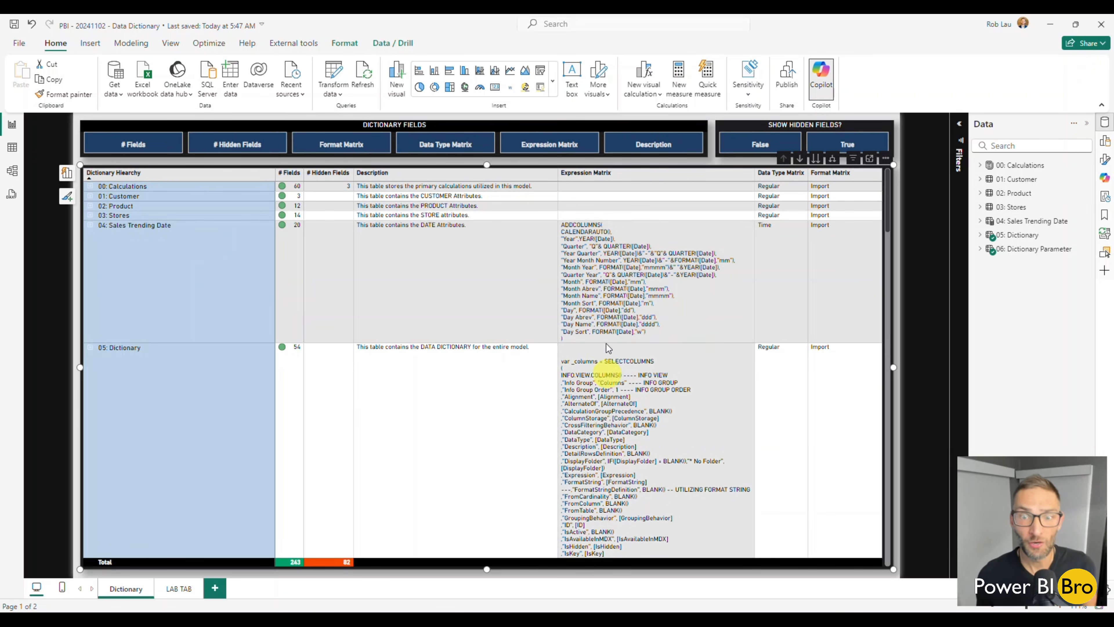
{"action": "left_click", "coordinate": [531, 148]}
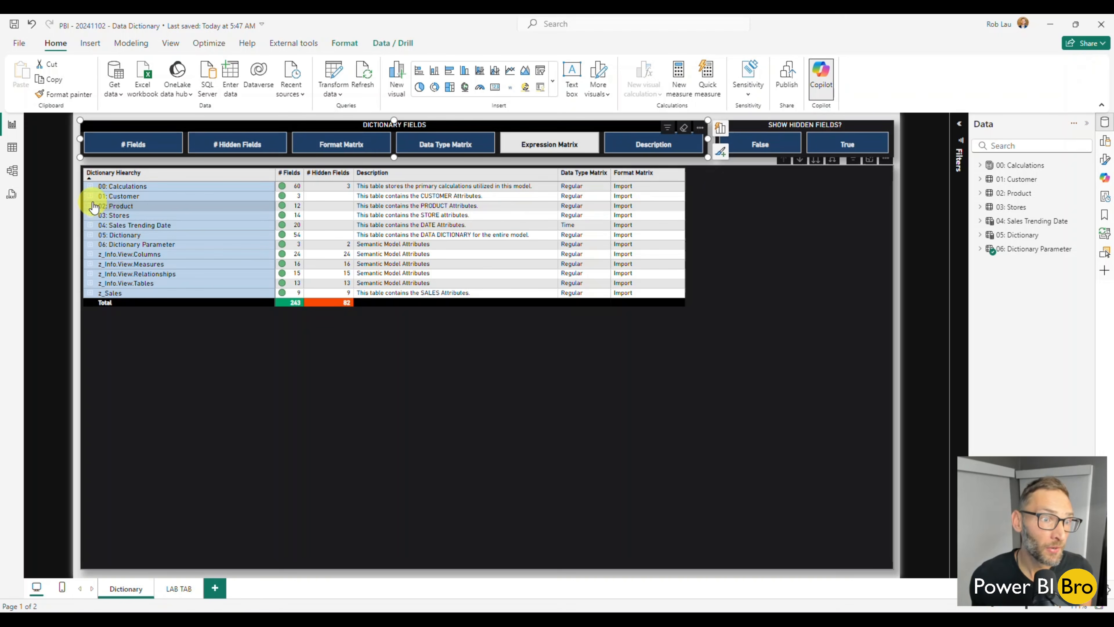
Restore the Expression Matrix column and inspect the measures in the Region Calcs\East Coast\Atlantic folder of 00: Calculations, then collapse that folder
{"action": "left_click", "coordinate": [90, 186]}
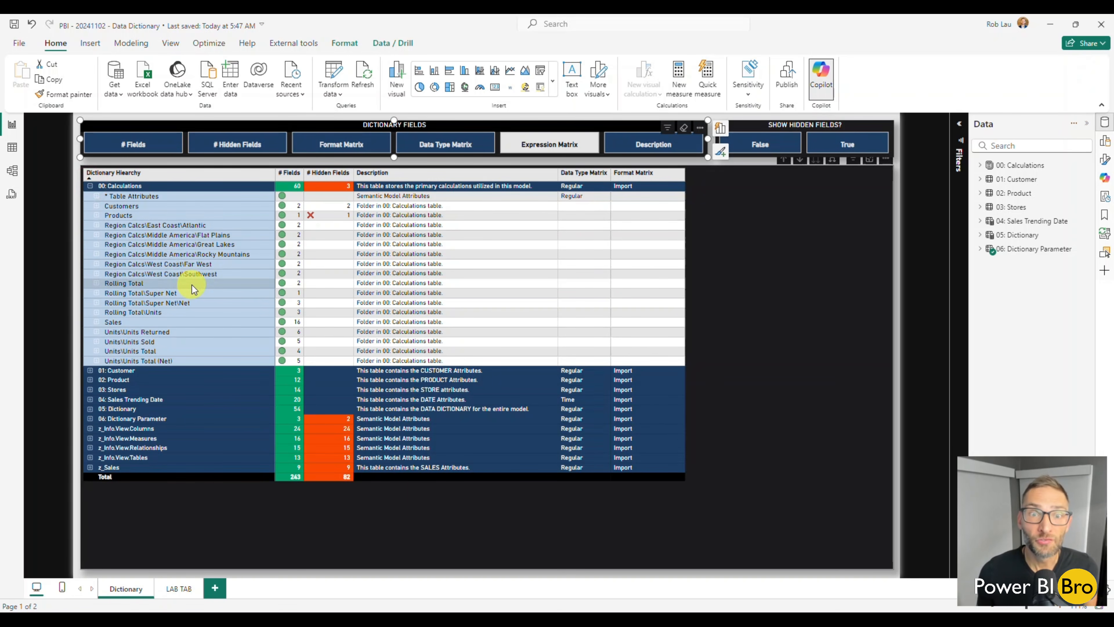
{"action": "left_click", "coordinate": [527, 148]}
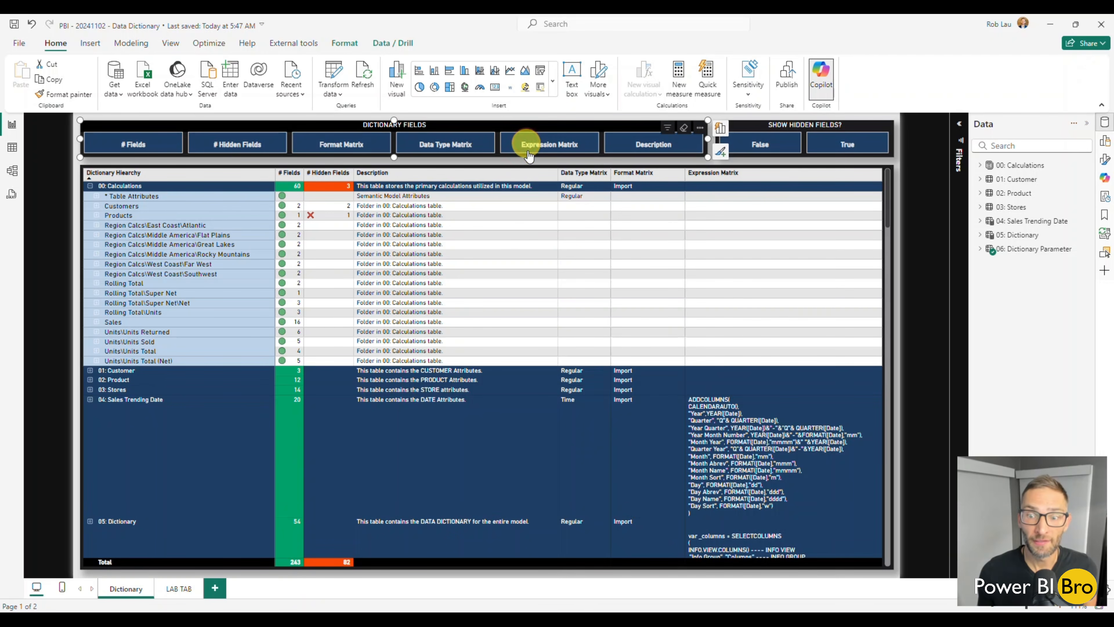
{"action": "left_click", "coordinate": [96, 225]}
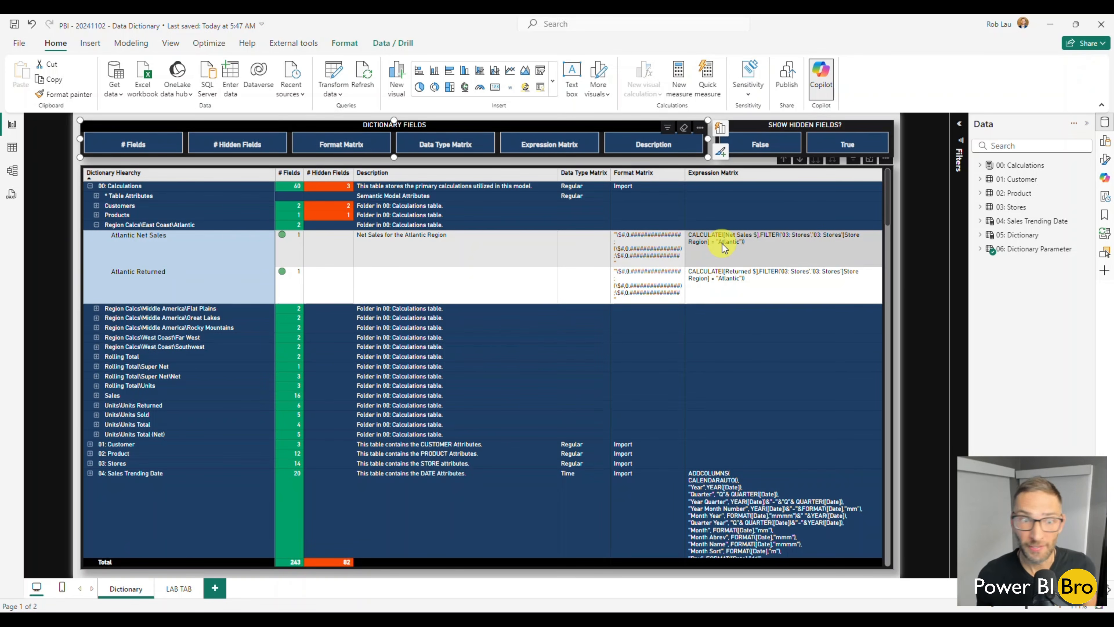
{"action": "left_click", "coordinate": [96, 225]}
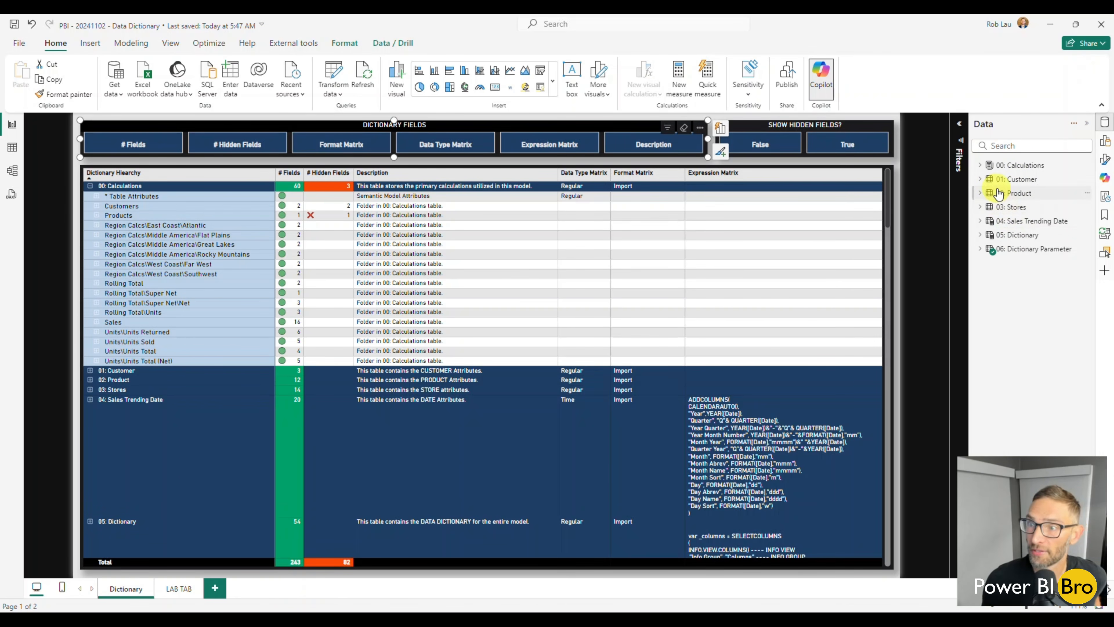
Examine the descriptions of the 00: Calculations table, the 01: Customer table and the customer Age field in Model view
{"action": "left_click", "coordinate": [12, 171]}
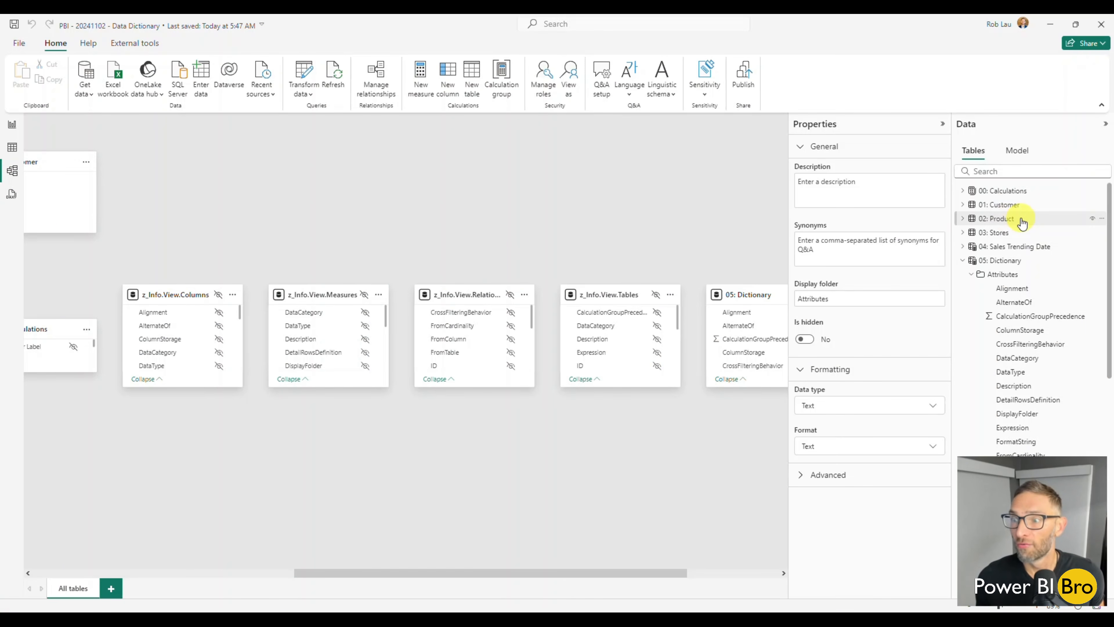
{"action": "scroll", "coordinate": [1020, 219], "scroll_direction": "down", "scroll_amount": 2}
{"action": "scroll", "coordinate": [1020, 223], "scroll_direction": "up", "scroll_amount": 2}
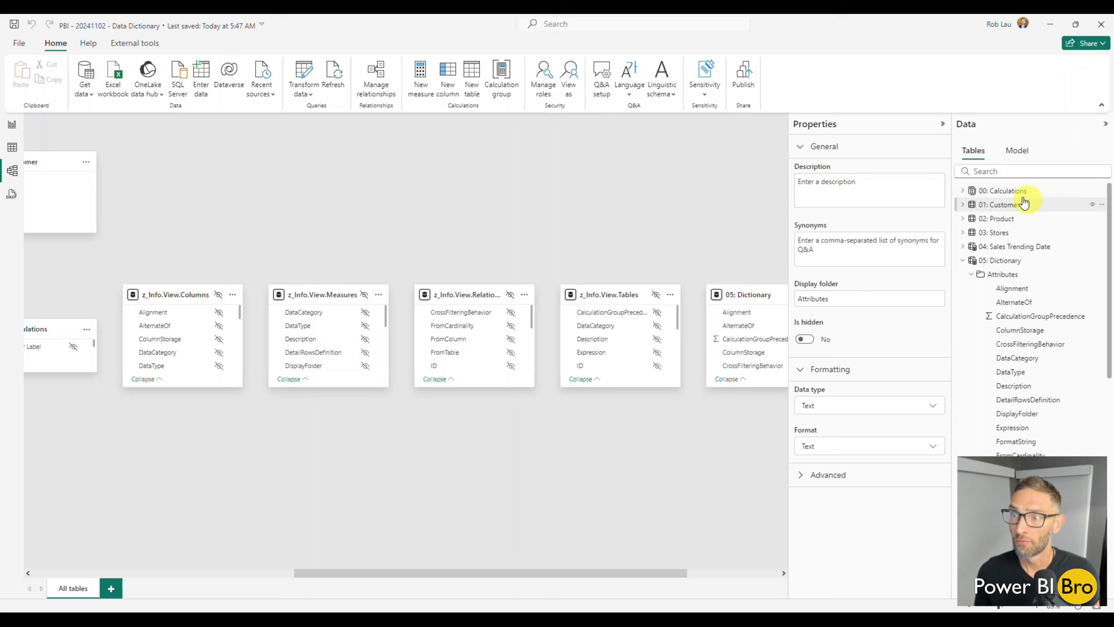
{"action": "left_click", "coordinate": [1013, 191]}
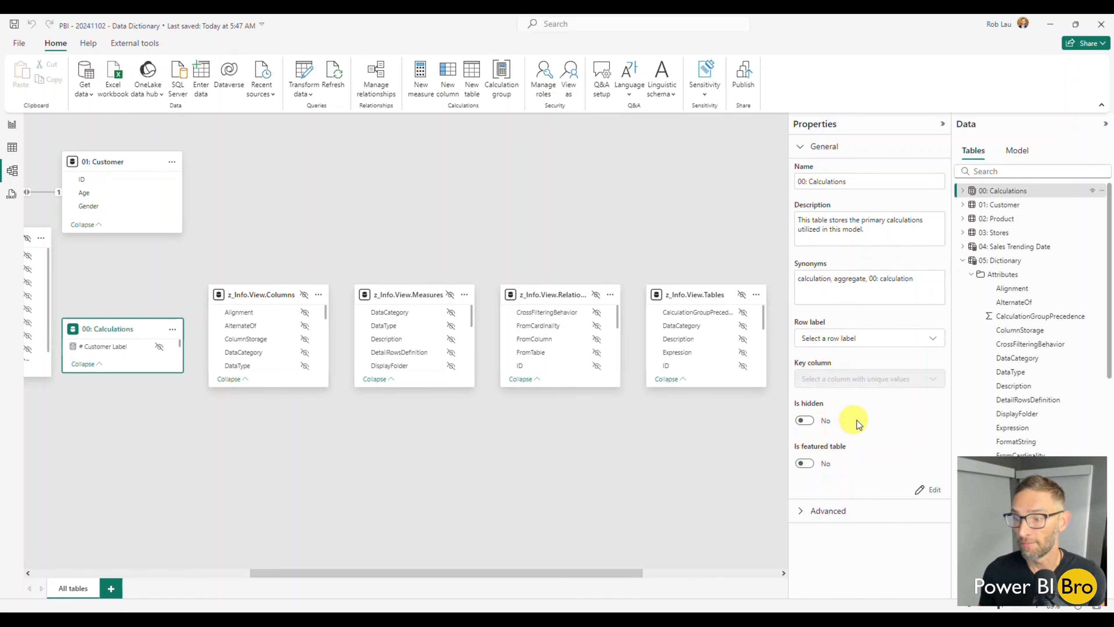
{"action": "left_click", "coordinate": [995, 205]}
{"action": "left_click", "coordinate": [962, 205]}
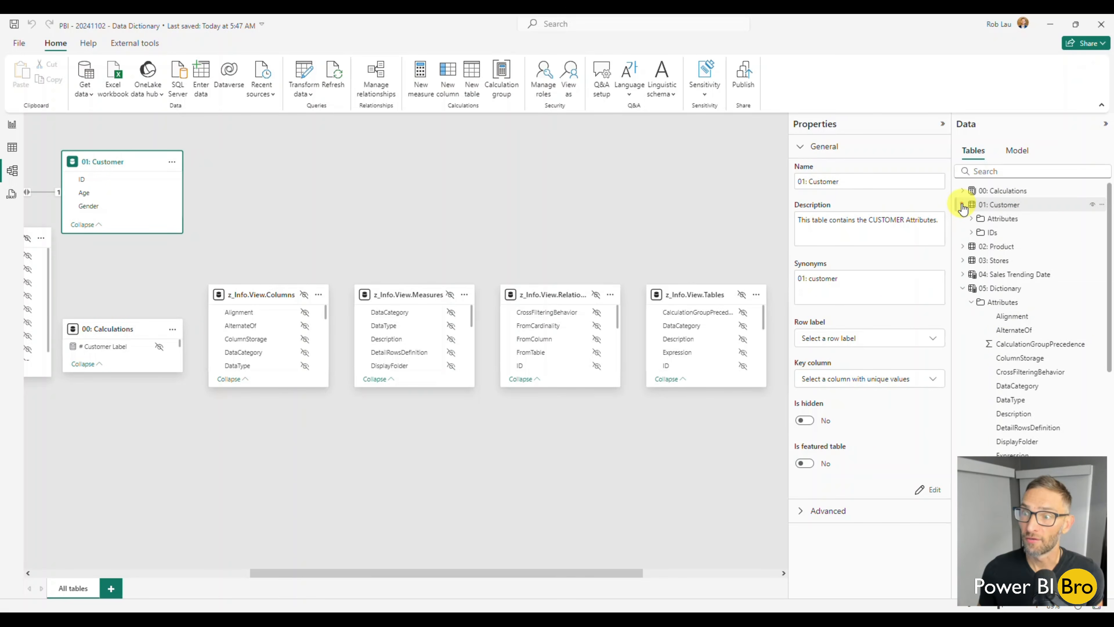
{"action": "left_click", "coordinate": [971, 219]}
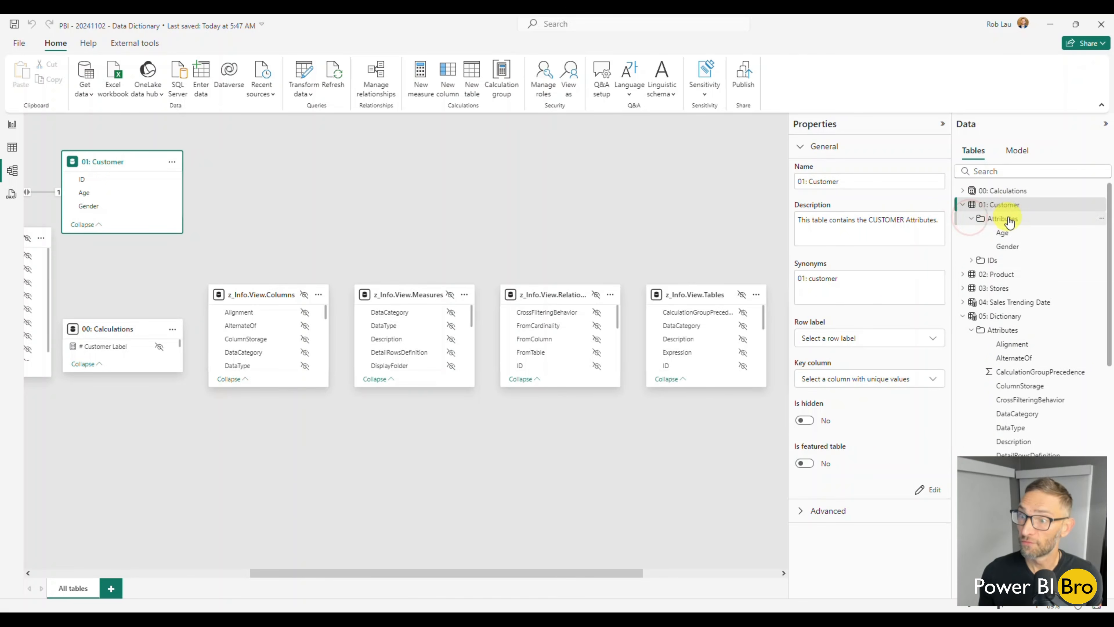
{"action": "left_click", "coordinate": [1004, 234]}
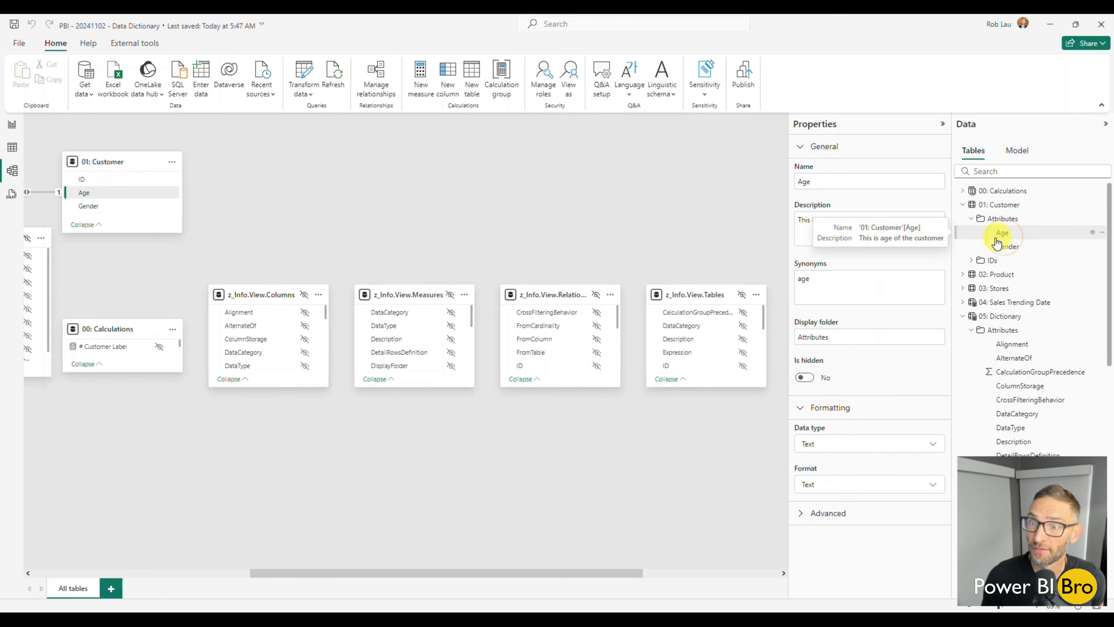
{"action": "left_click", "coordinate": [971, 219]}
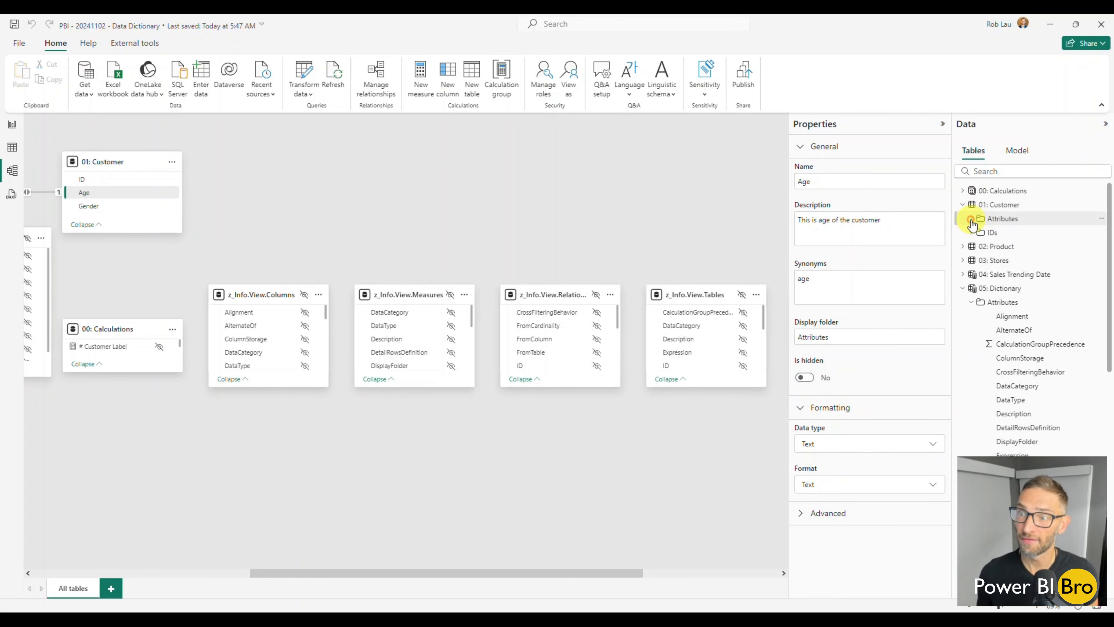
Review the 05: Dictionary table's DAX definition in Model view, collapse the table's field list and close the formula without changes
{"action": "left_click", "coordinate": [1000, 288]}
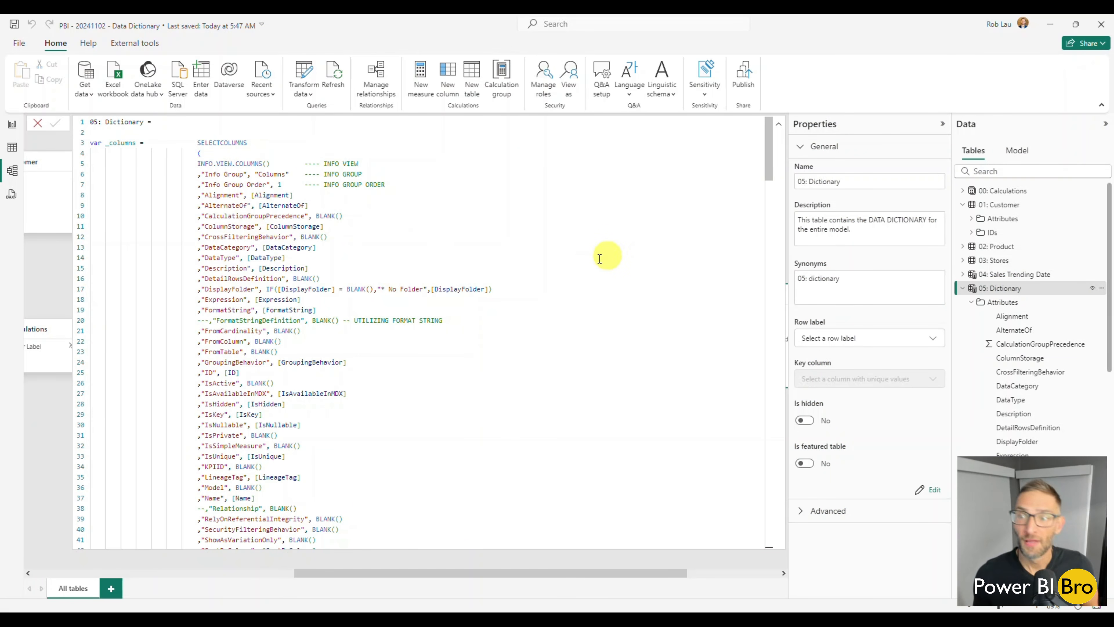
{"action": "scroll", "coordinate": [578, 264], "scroll_direction": "down", "scroll_amount": 20}
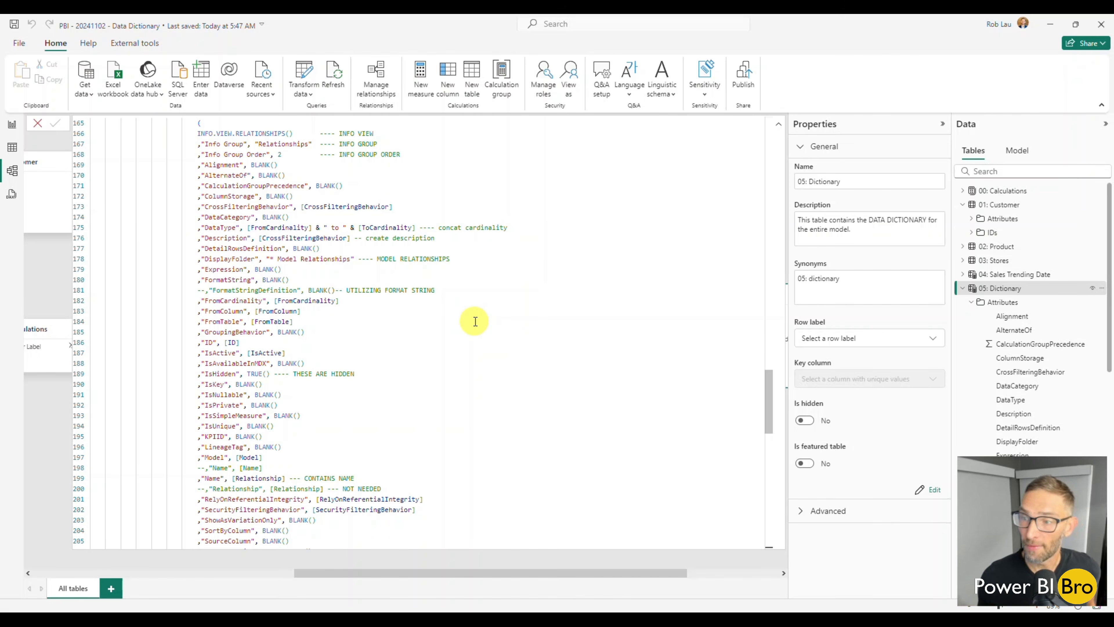
{"action": "left_click", "coordinate": [963, 289]}
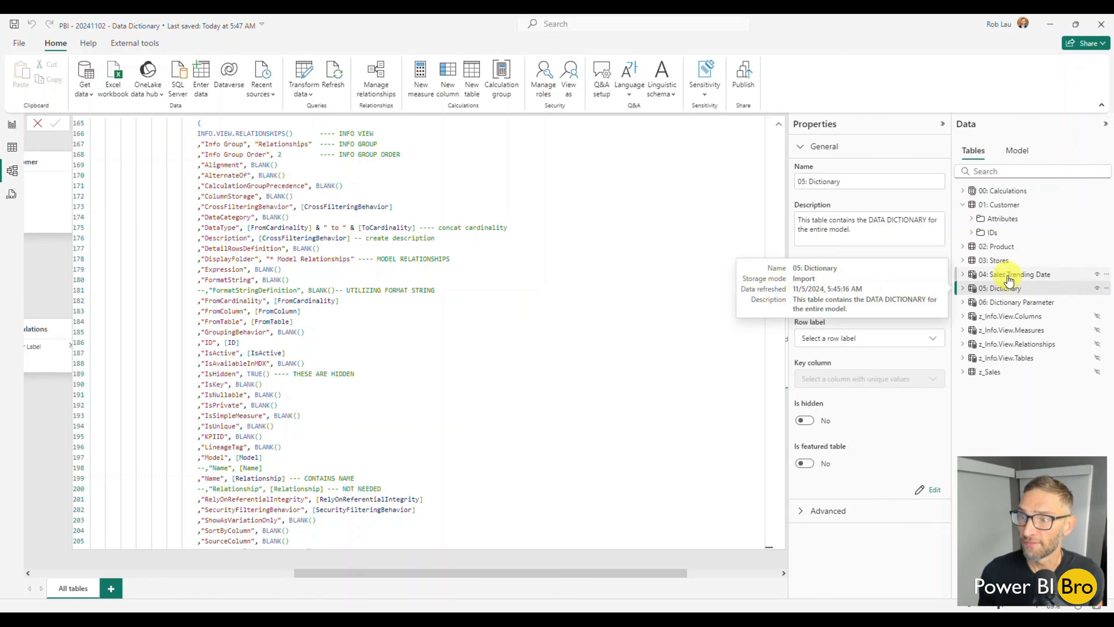
{"action": "left_click", "coordinate": [37, 124]}
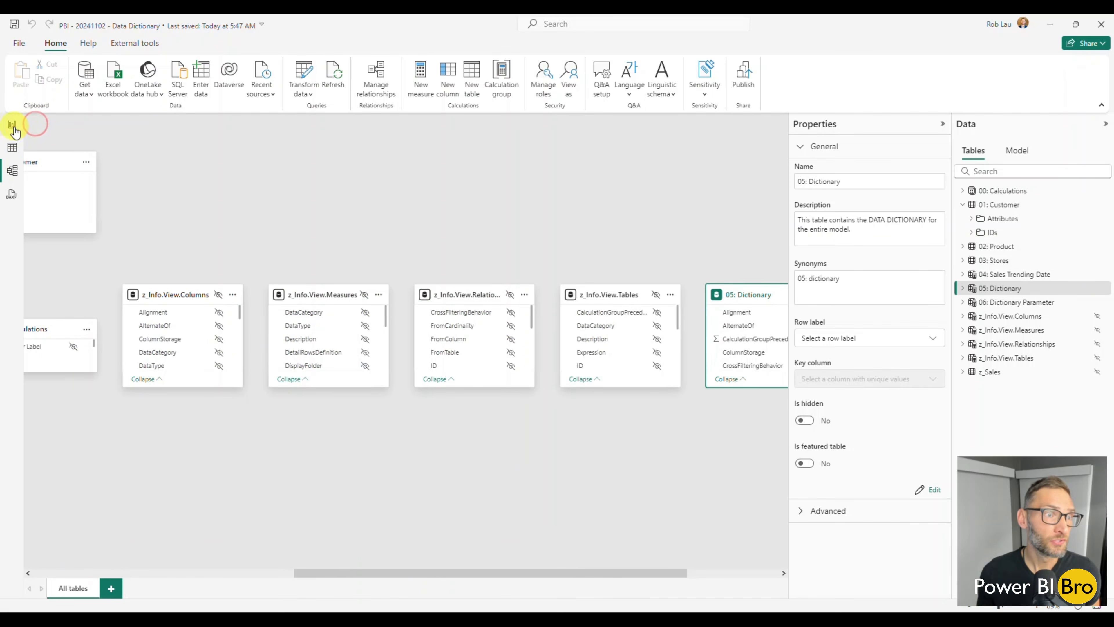
Return to the report's dictionary matrix, expand 05: Dictionary and inspect the Sort Key expression in its Calculated Column folder
{"action": "left_click", "coordinate": [12, 124]}
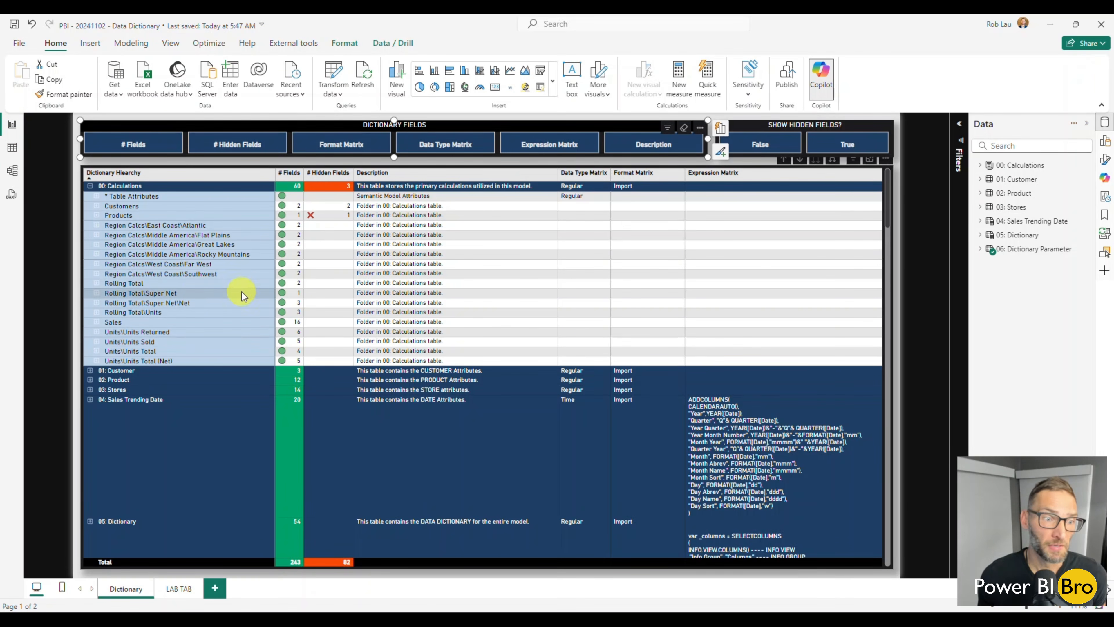
{"action": "scroll", "coordinate": [242, 292], "scroll_direction": "down", "scroll_amount": 5}
{"action": "scroll", "coordinate": [397, 329], "scroll_direction": "up", "scroll_amount": 3}
{"action": "scroll", "coordinate": [201, 314], "scroll_direction": "down", "scroll_amount": 2}
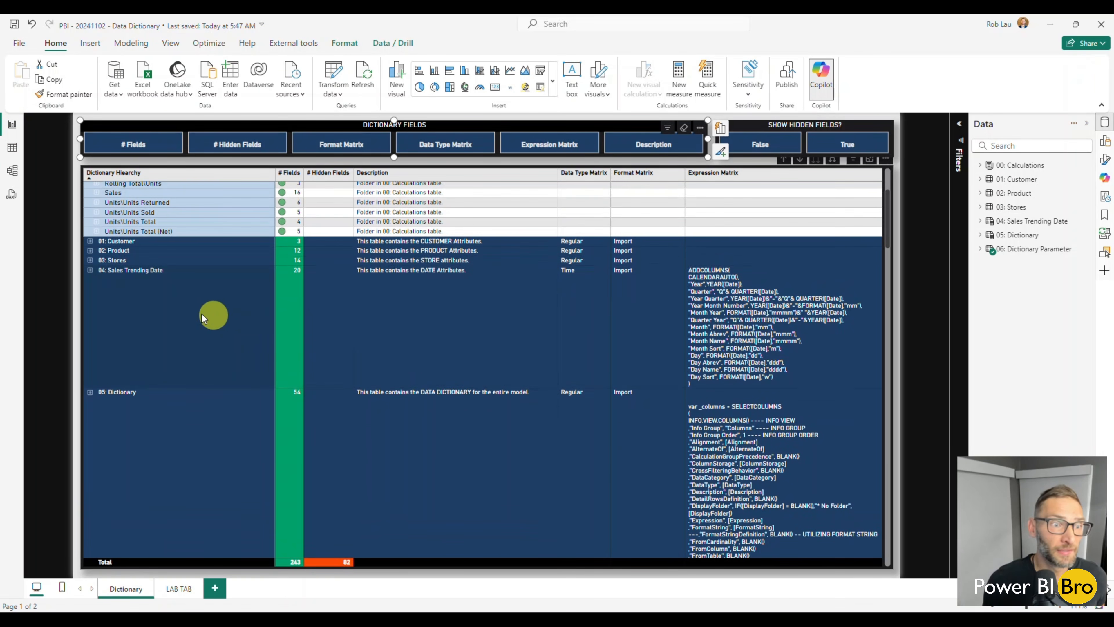
{"action": "scroll", "coordinate": [95, 272], "scroll_direction": "down", "scroll_amount": 5}
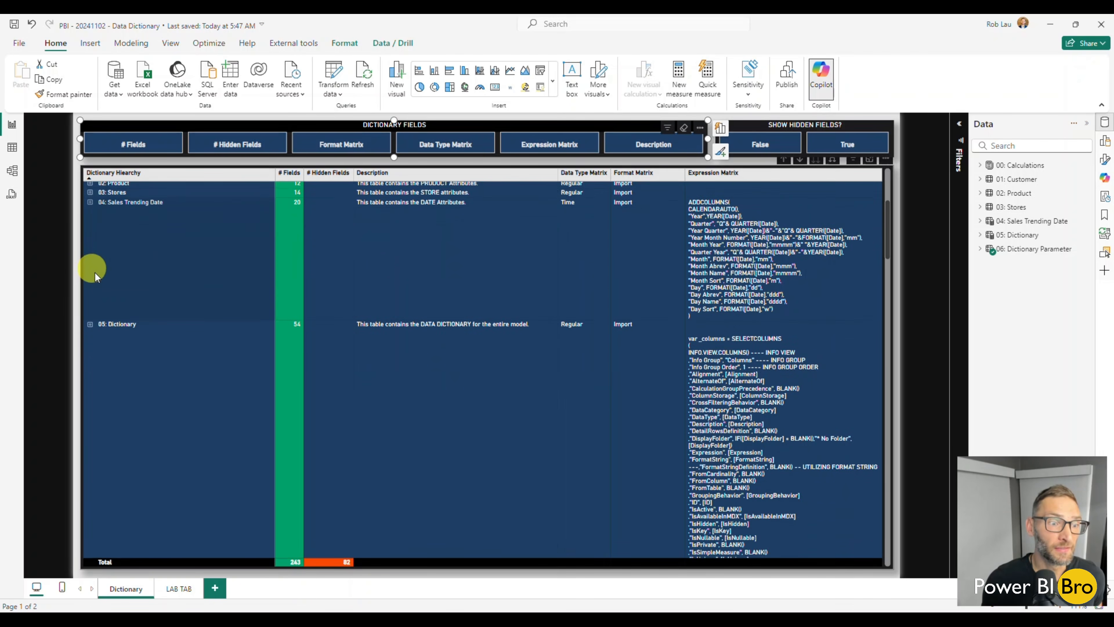
{"action": "scroll", "coordinate": [125, 314], "scroll_direction": "up", "scroll_amount": 3}
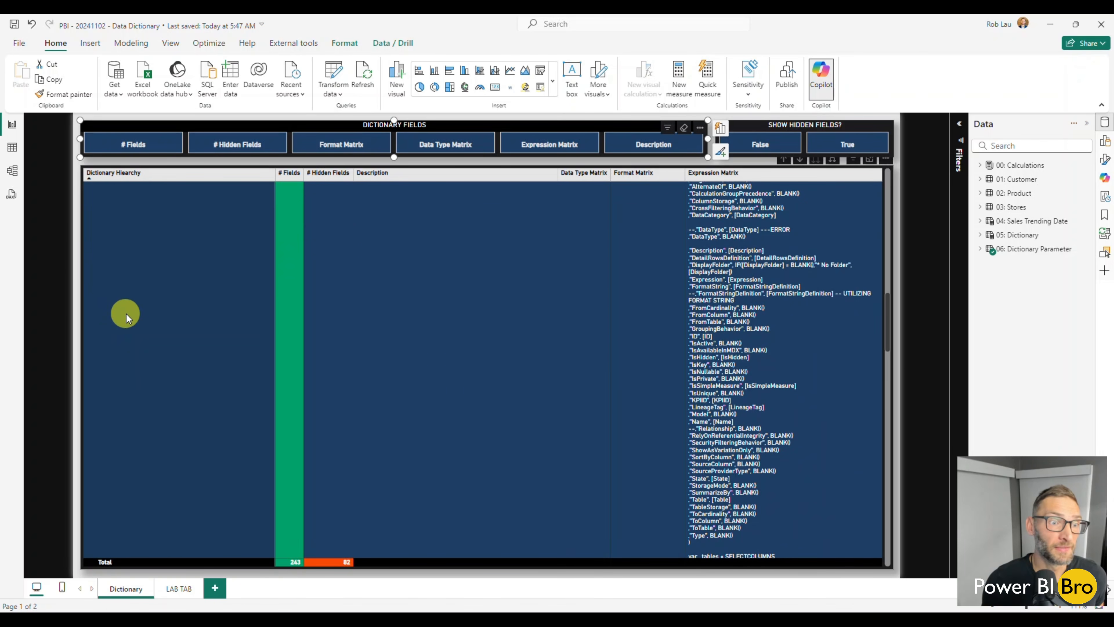
{"action": "left_click", "coordinate": [90, 263]}
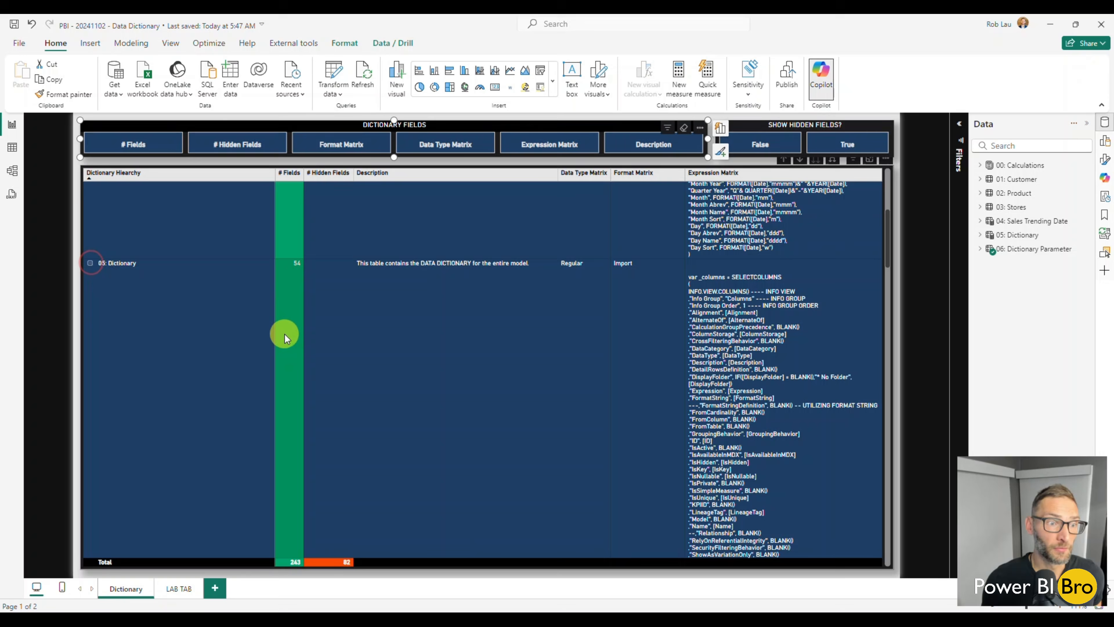
{"action": "scroll", "coordinate": [293, 345], "scroll_direction": "down", "scroll_amount": 5}
{"action": "scroll", "coordinate": [294, 347], "scroll_direction": "down", "scroll_amount": 5}
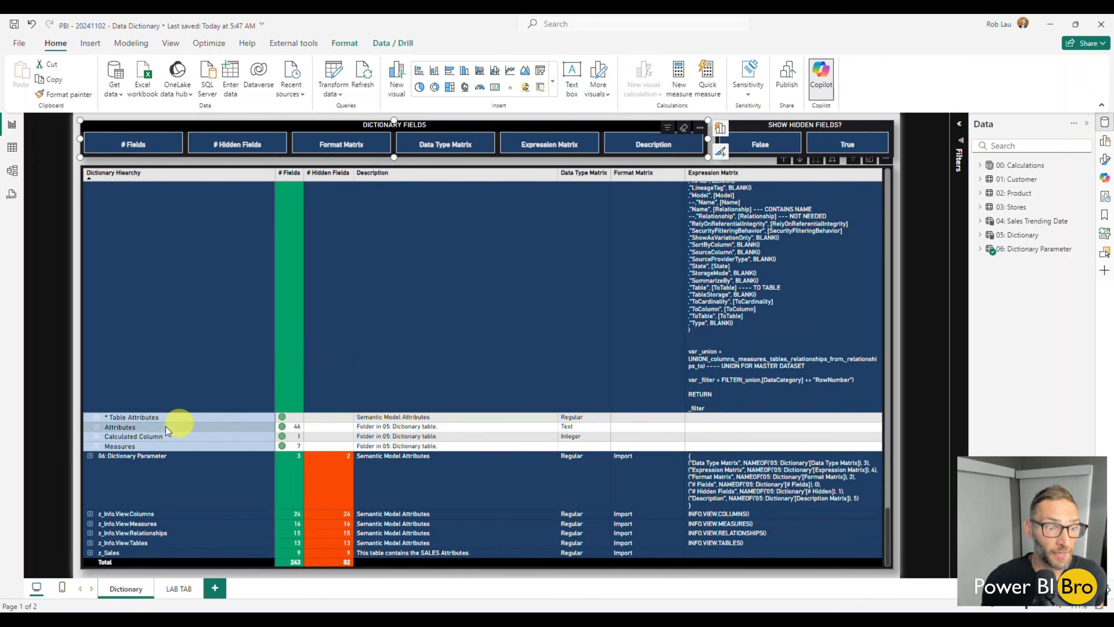
{"action": "left_click", "coordinate": [97, 437]}
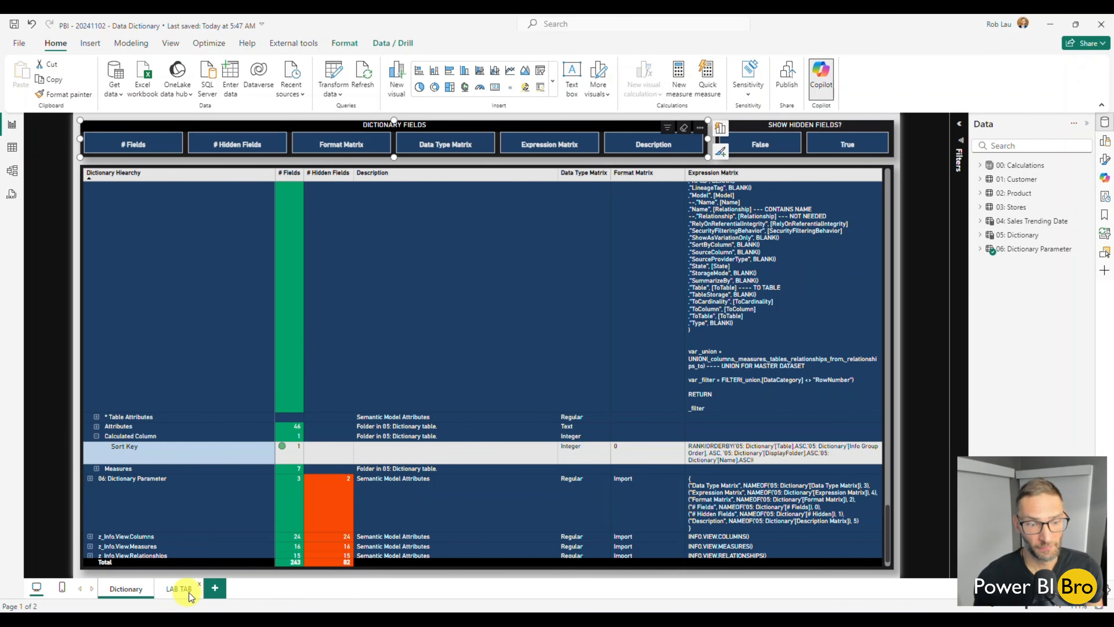
Open the z_Info.View.Columns table in Table view to examine its rows and properties
{"action": "left_click", "coordinate": [12, 170]}
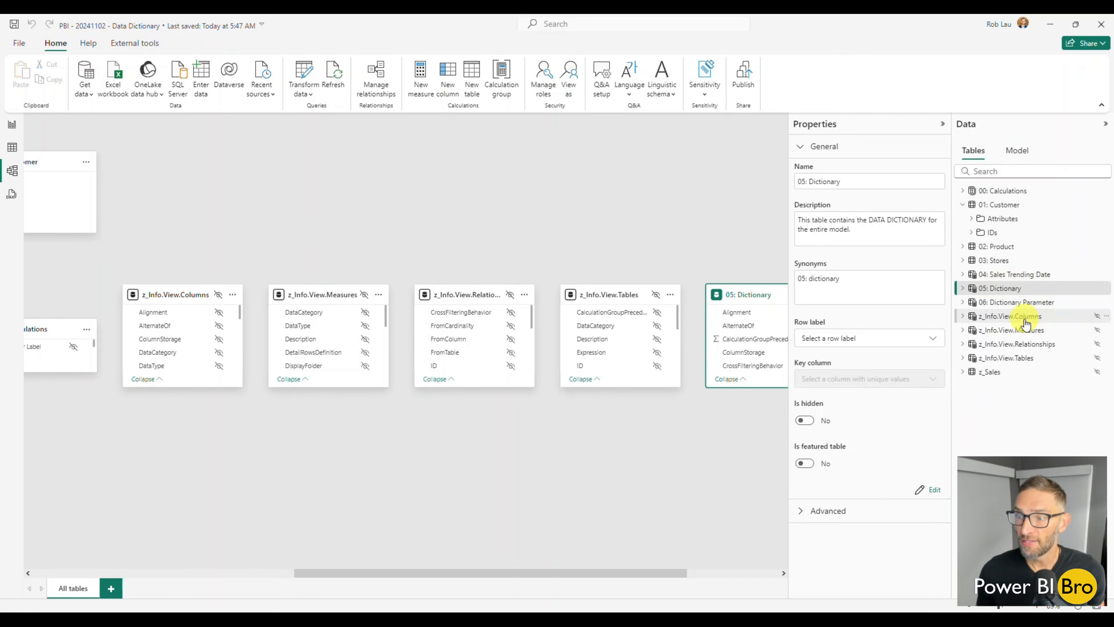
{"action": "left_click", "coordinate": [12, 147]}
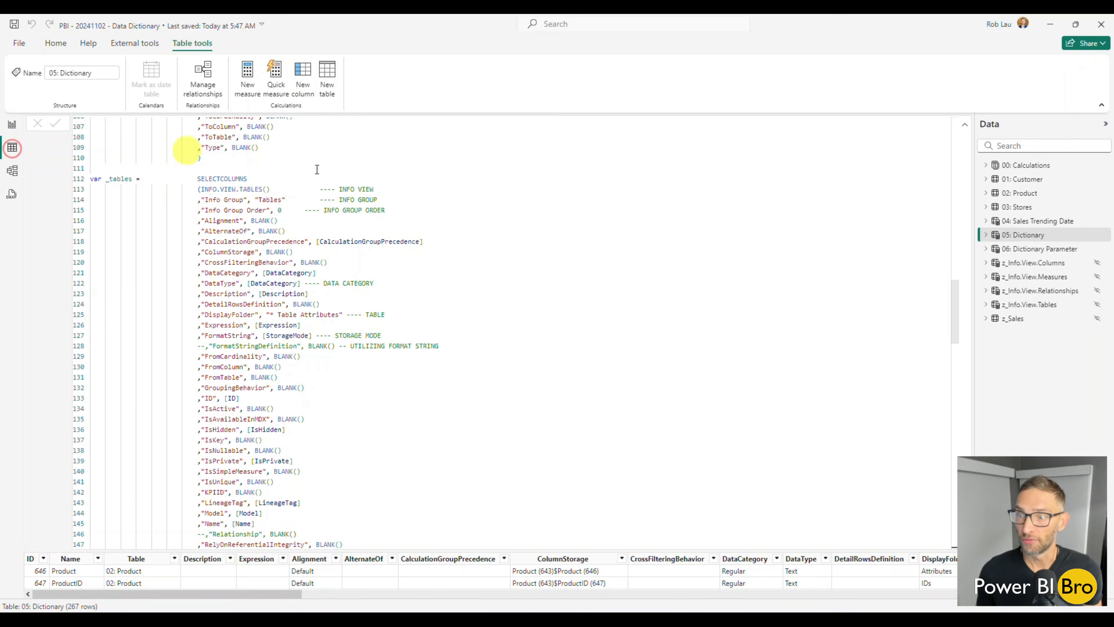
{"action": "left_click", "coordinate": [1046, 263]}
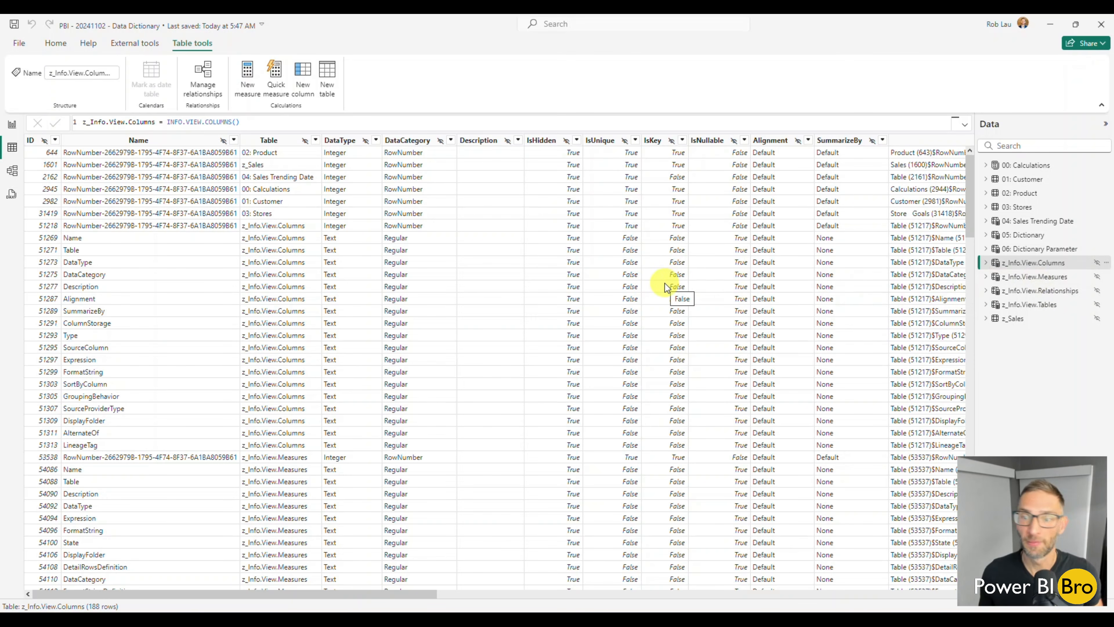
Go back to the report and review the dictionary matrix up to its first table
{"action": "left_click", "coordinate": [12, 128]}
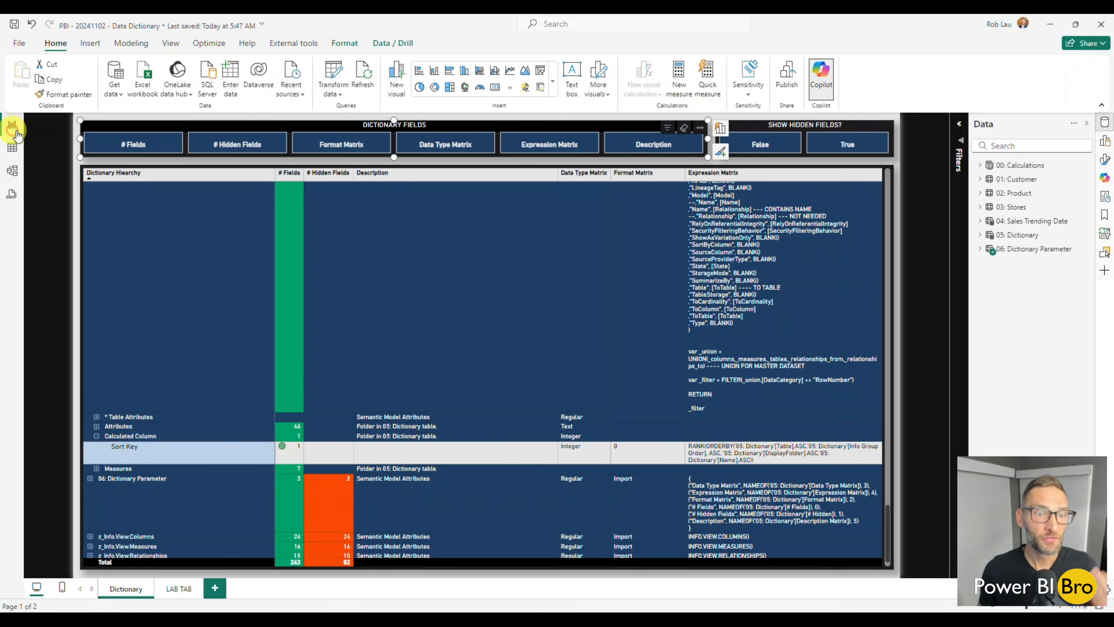
{"action": "scroll", "coordinate": [483, 400], "scroll_direction": "up", "scroll_amount": 5}
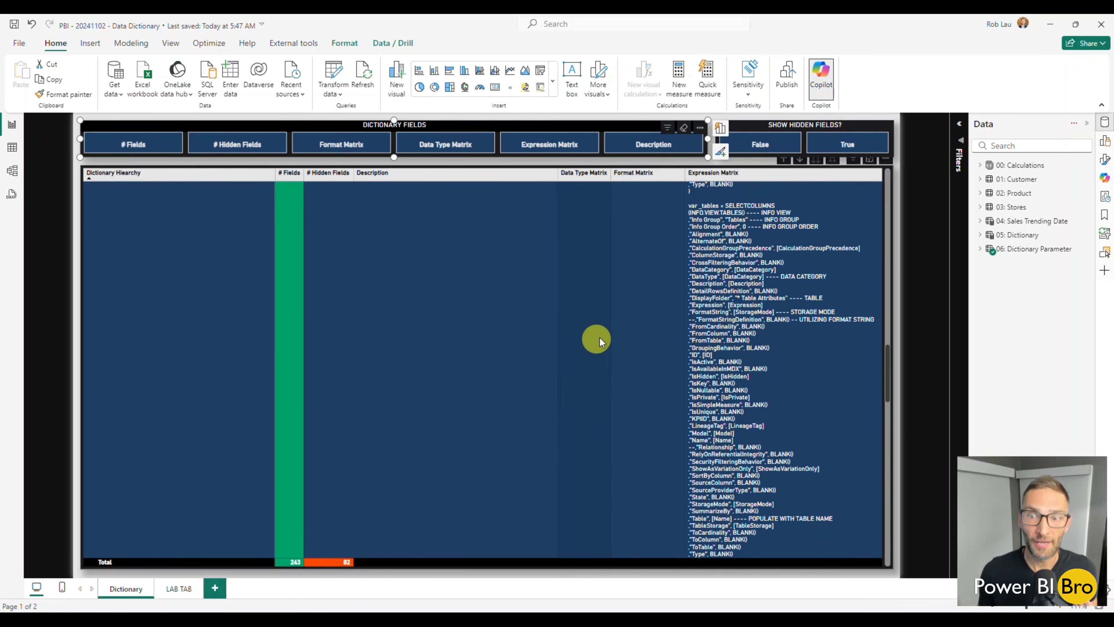
{"action": "scroll", "coordinate": [599, 342], "scroll_direction": "up", "scroll_amount": 10}
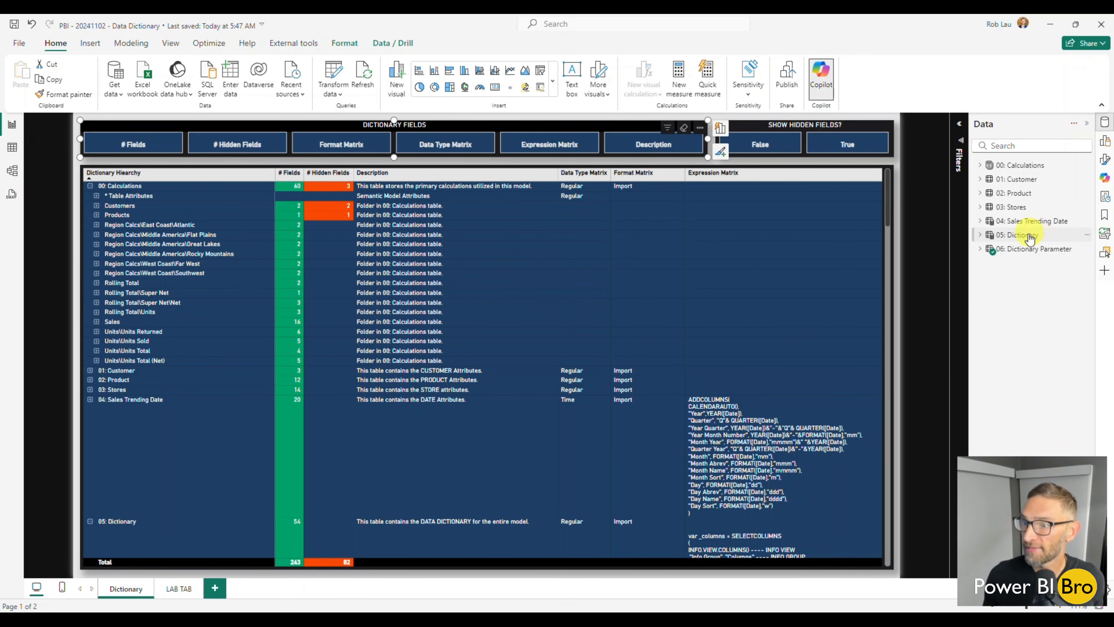
{"action": "mouse_move", "coordinate": [1028, 241]}
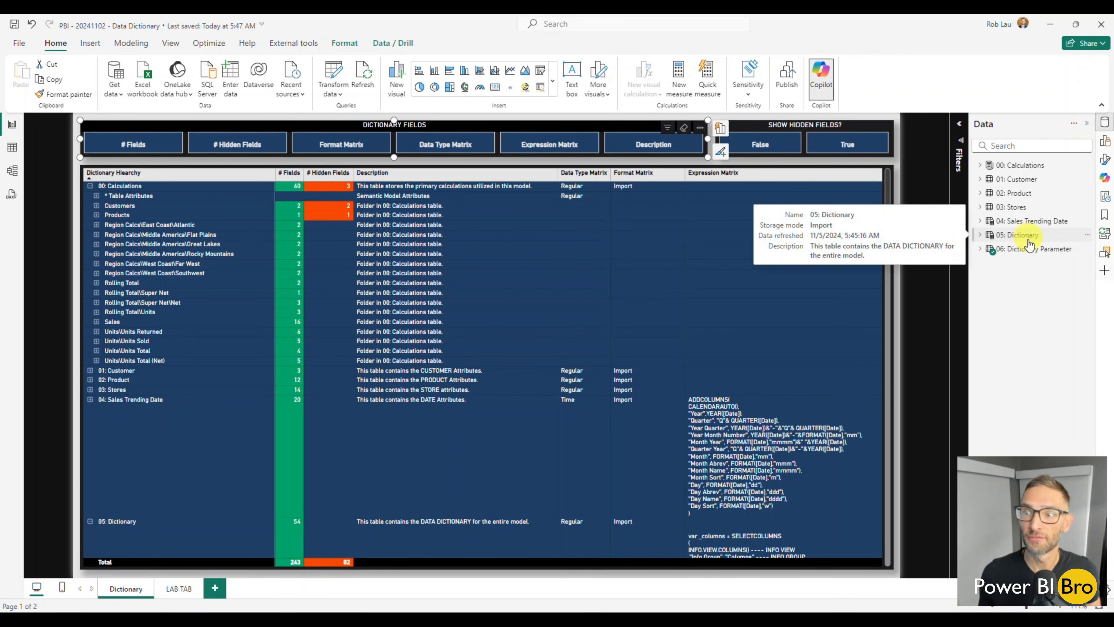
Show the z_Info.View.Columns table in Table view and highlight the VIEW.COLUMNS() part of its formula
{"action": "left_click", "coordinate": [12, 151]}
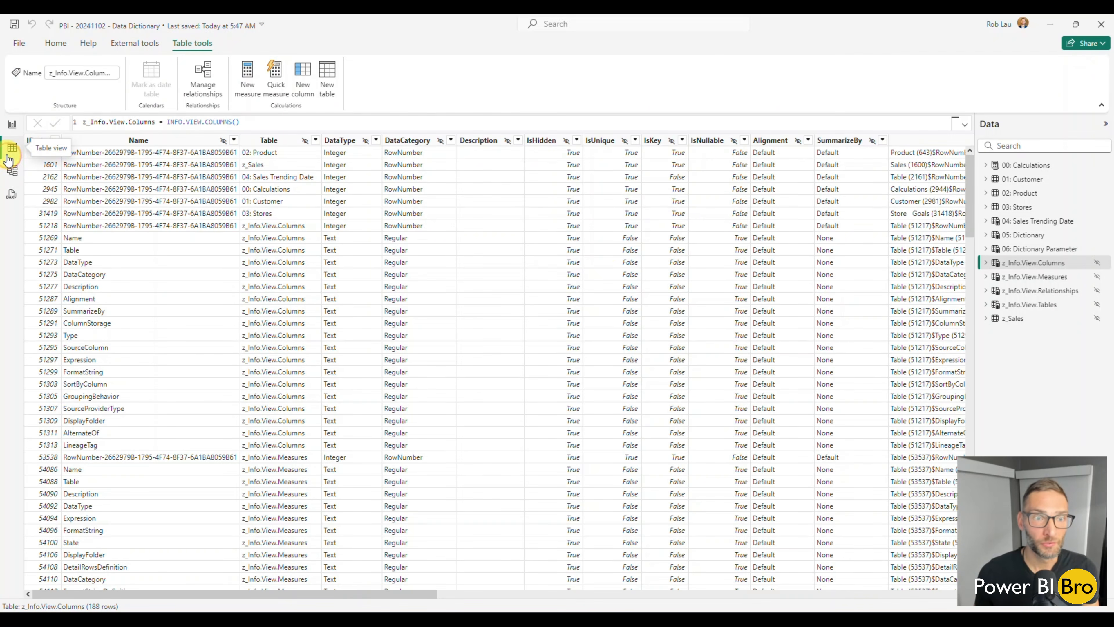
{"action": "left_click", "coordinate": [1025, 266]}
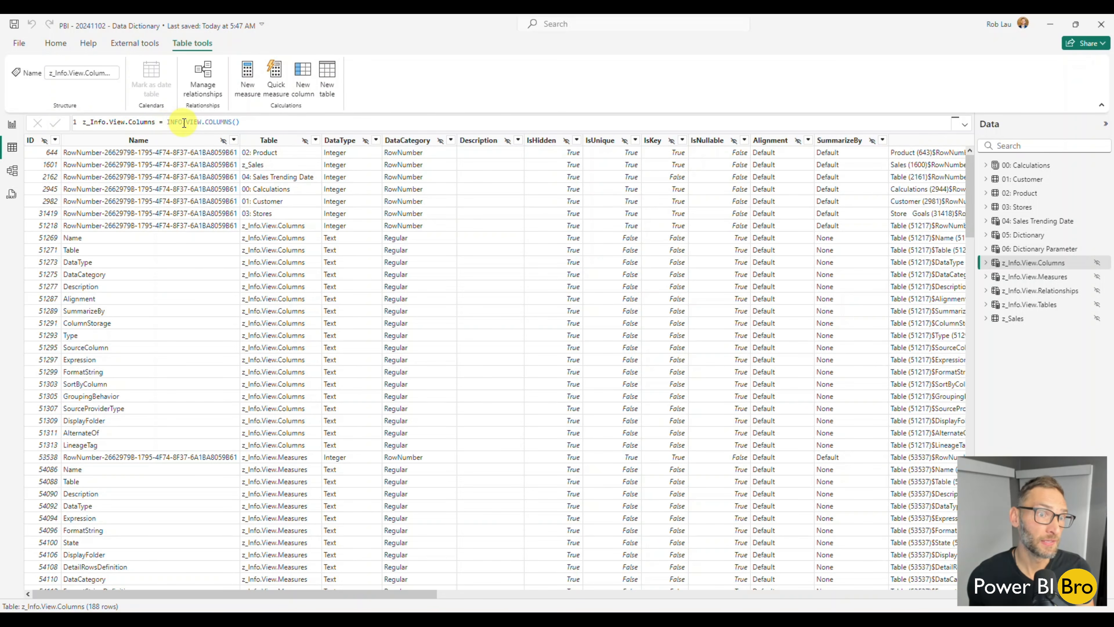
{"action": "left_click_drag", "start_coordinate": [283, 118], "coordinate": [190, 123]}
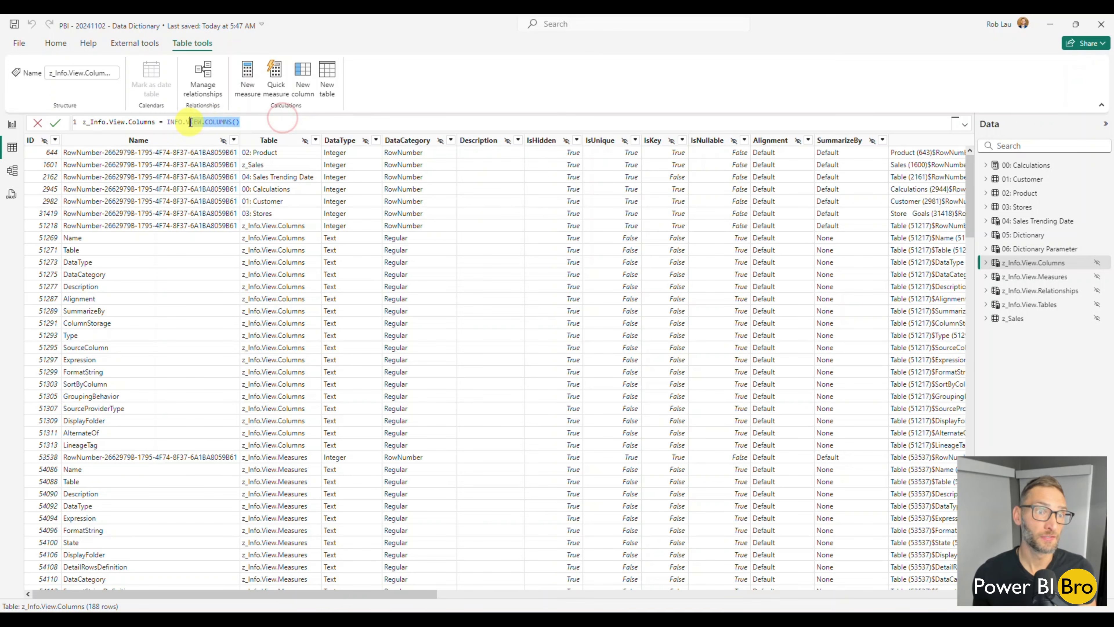
Bring up the INFO.VIEW function suggestions in the z_Info.View.Columns formula and discard the edit
{"action": "type", "text": "ew"}
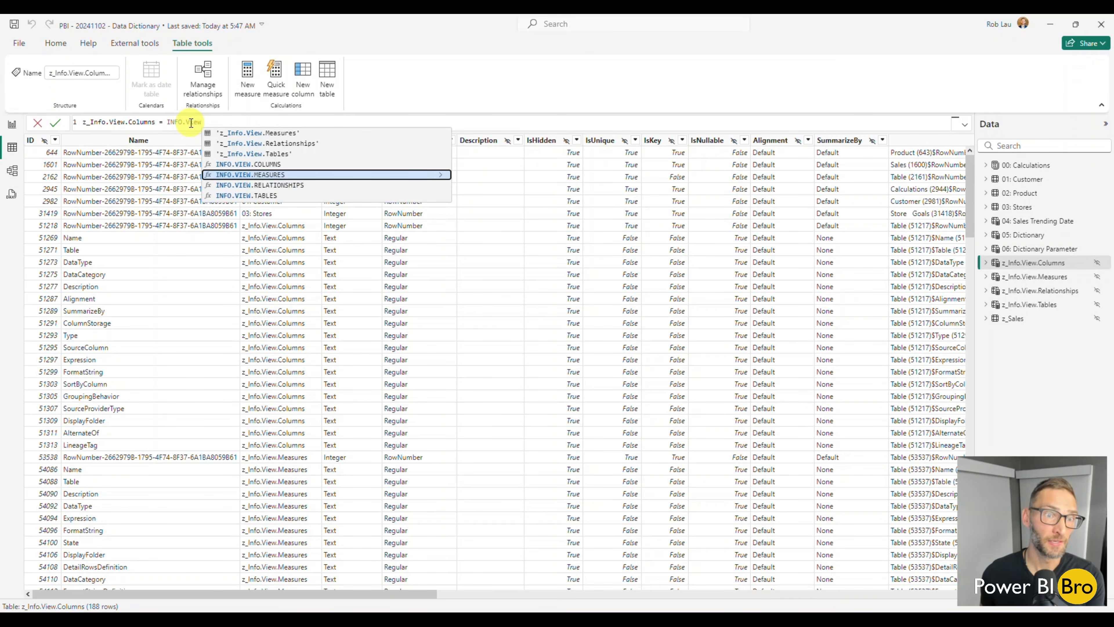
{"action": "key", "text": "Tab"}
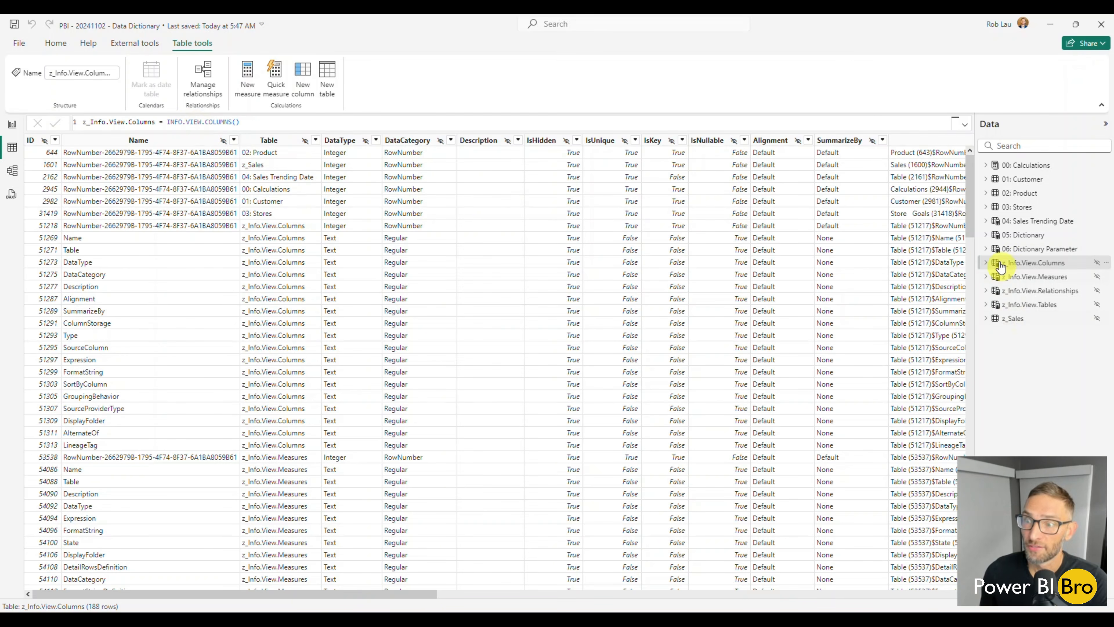
{"action": "mouse_move", "coordinate": [1007, 269]}
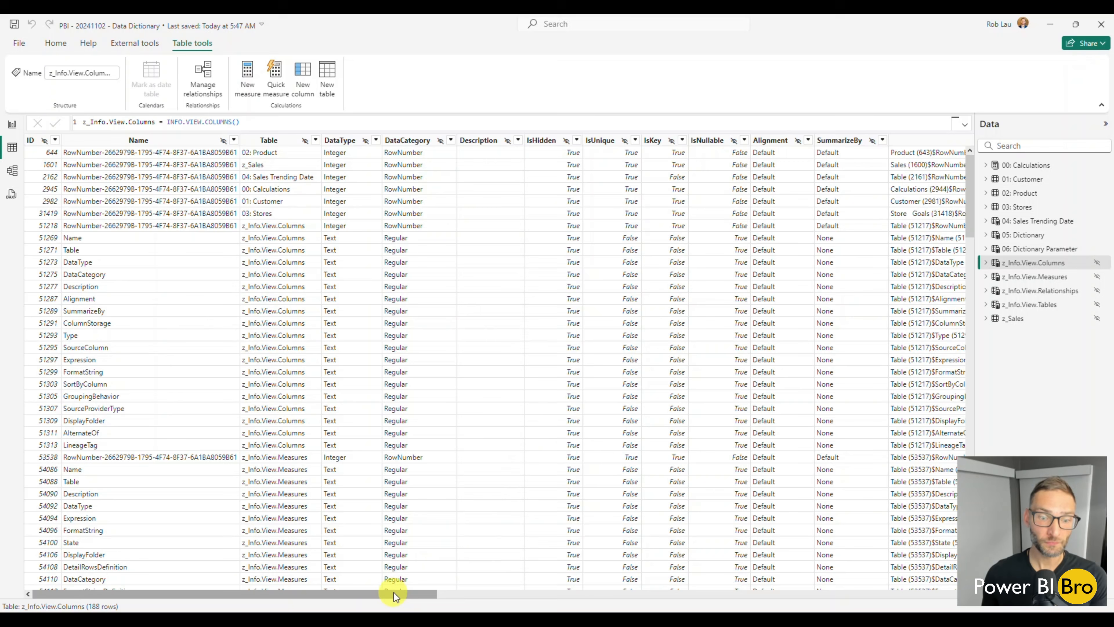
Examine the rows of the z_Info.View.Columns table and return to its first row
{"action": "left_click_drag", "start_coordinate": [394, 592], "coordinate": [373, 578]}
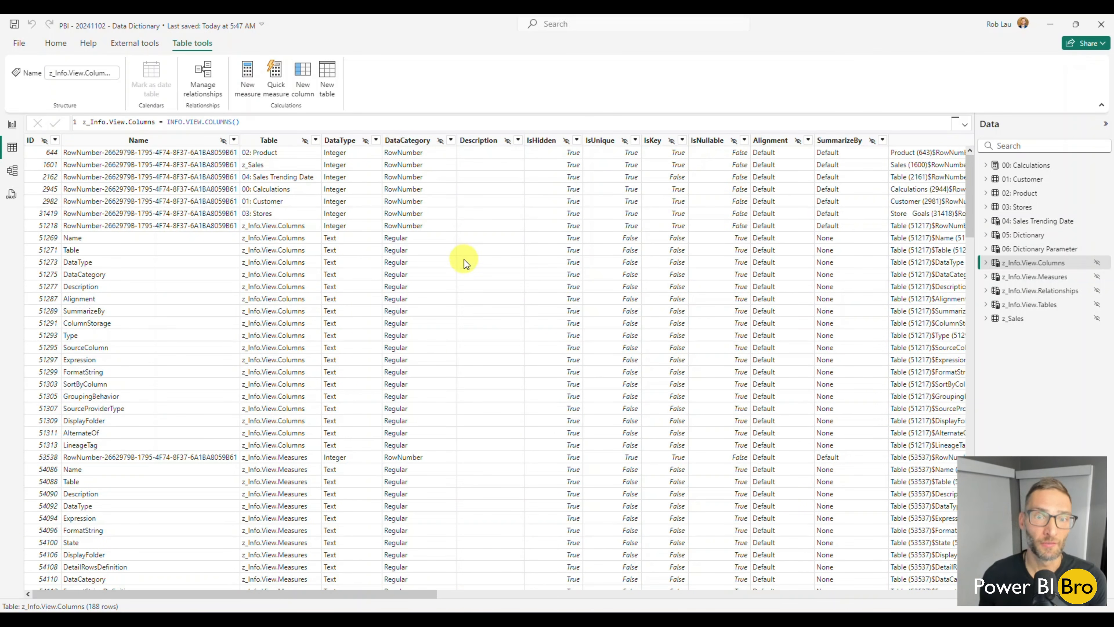
{"action": "scroll", "coordinate": [577, 431], "scroll_direction": "down", "scroll_amount": 10}
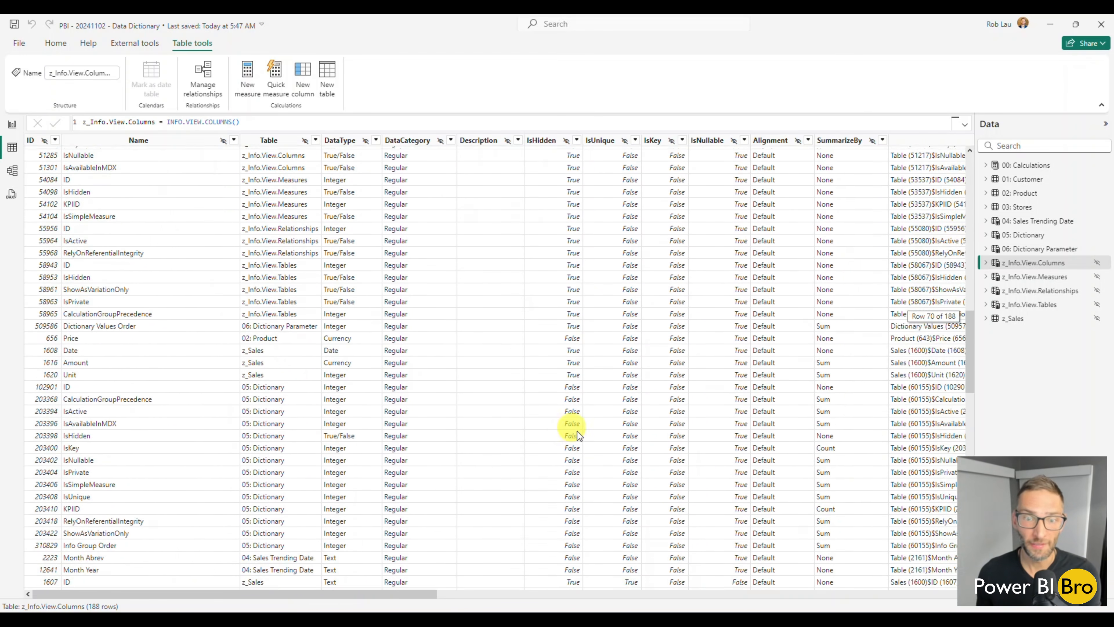
{"action": "scroll", "coordinate": [584, 430], "scroll_direction": "up", "scroll_amount": 10}
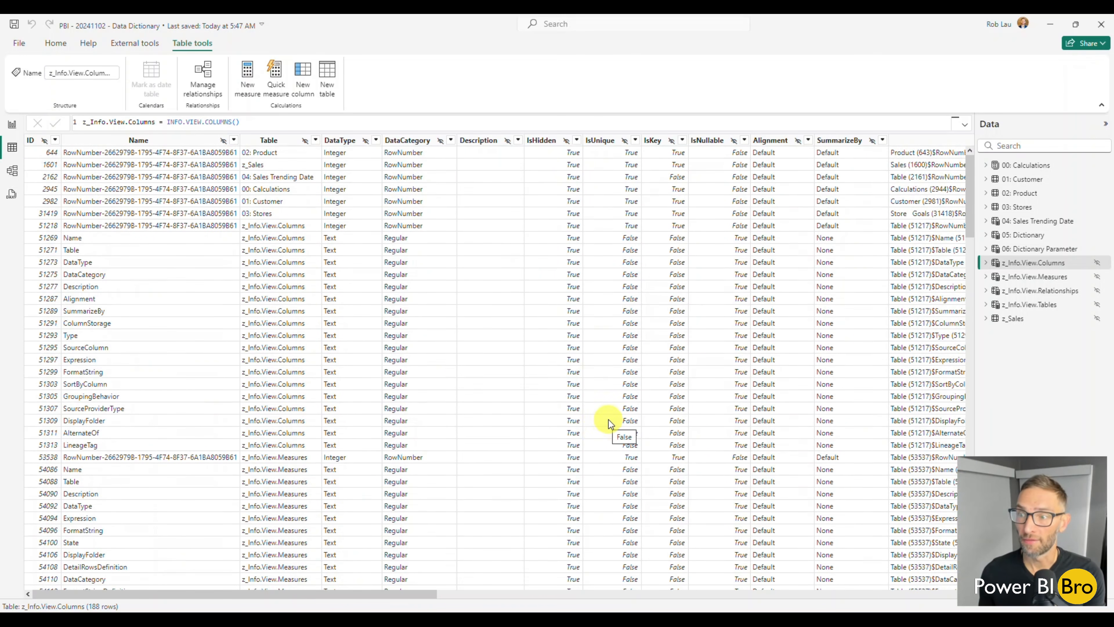
View the z_Info.View.Measures, z_Info.View.Relationships, z_Info.View.Tables and z_Sales tables one after another
{"action": "left_click", "coordinate": [1032, 278]}
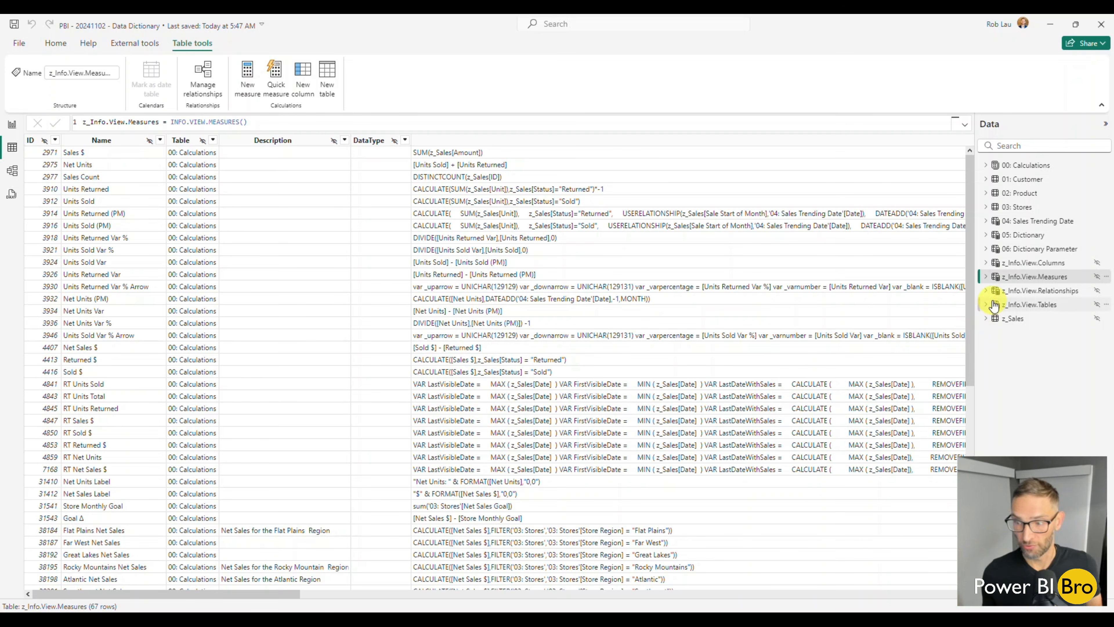
{"action": "mouse_move", "coordinate": [994, 306]}
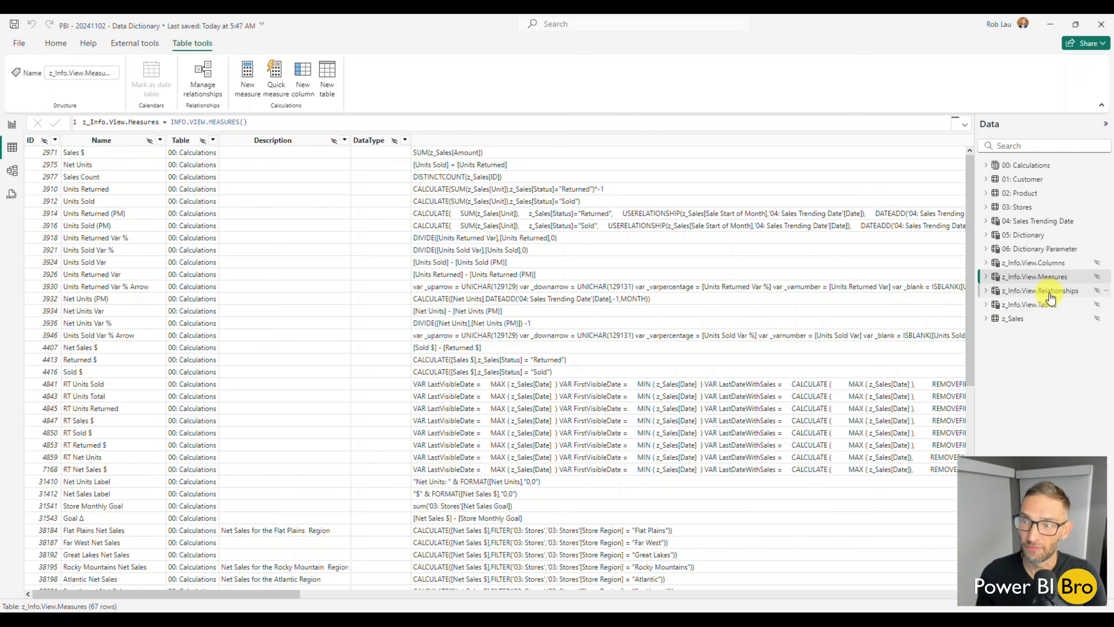
{"action": "left_click", "coordinate": [1041, 291]}
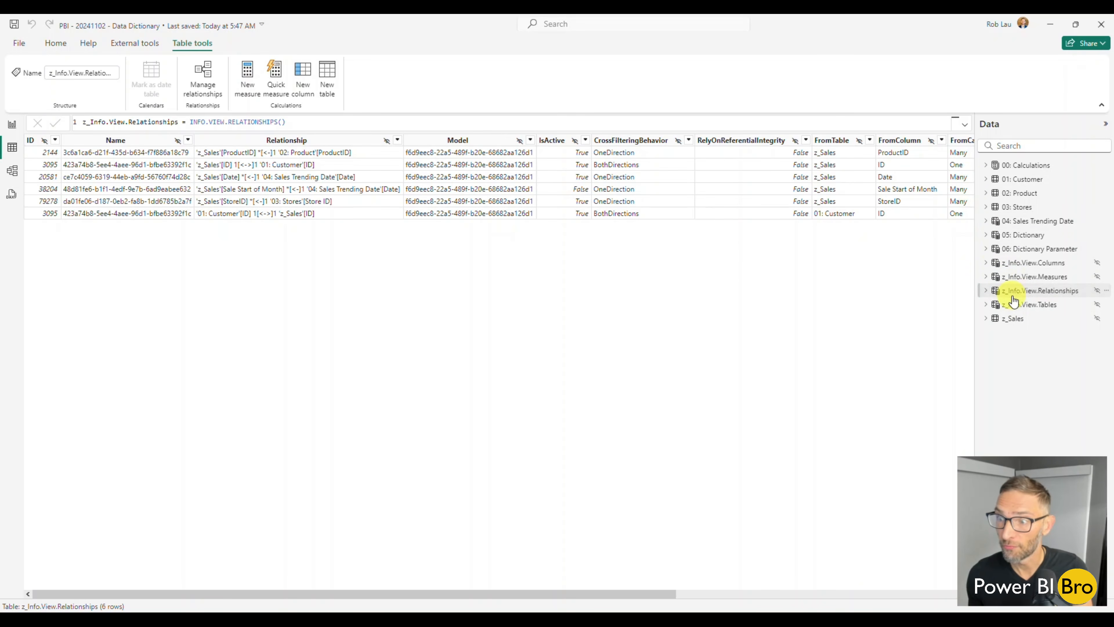
{"action": "left_click", "coordinate": [1023, 306]}
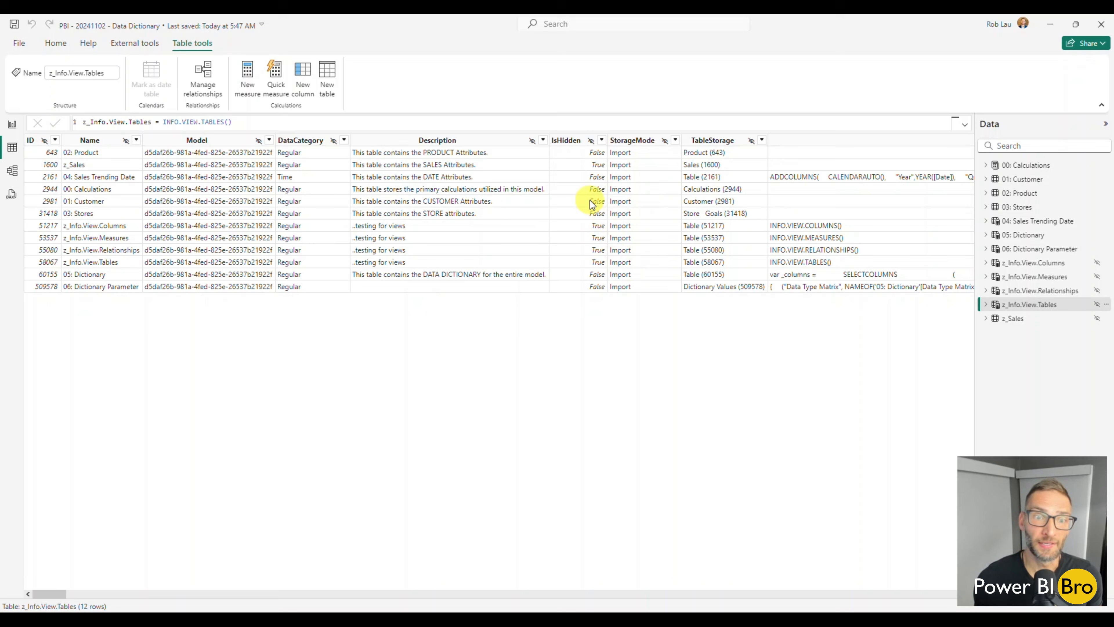
{"action": "left_click", "coordinate": [1026, 319]}
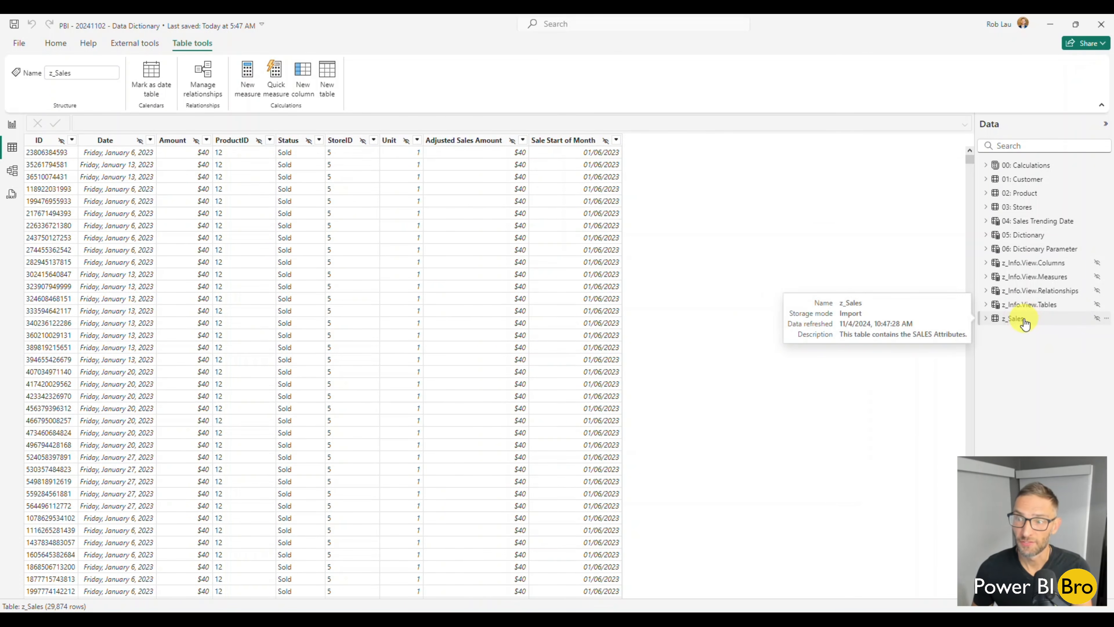
Revisit the four z_Info.View tables in turn, finishing with z_Info.View.Tables
{"action": "left_click", "coordinate": [1029, 305]}
{"action": "left_click", "coordinate": [1031, 291]}
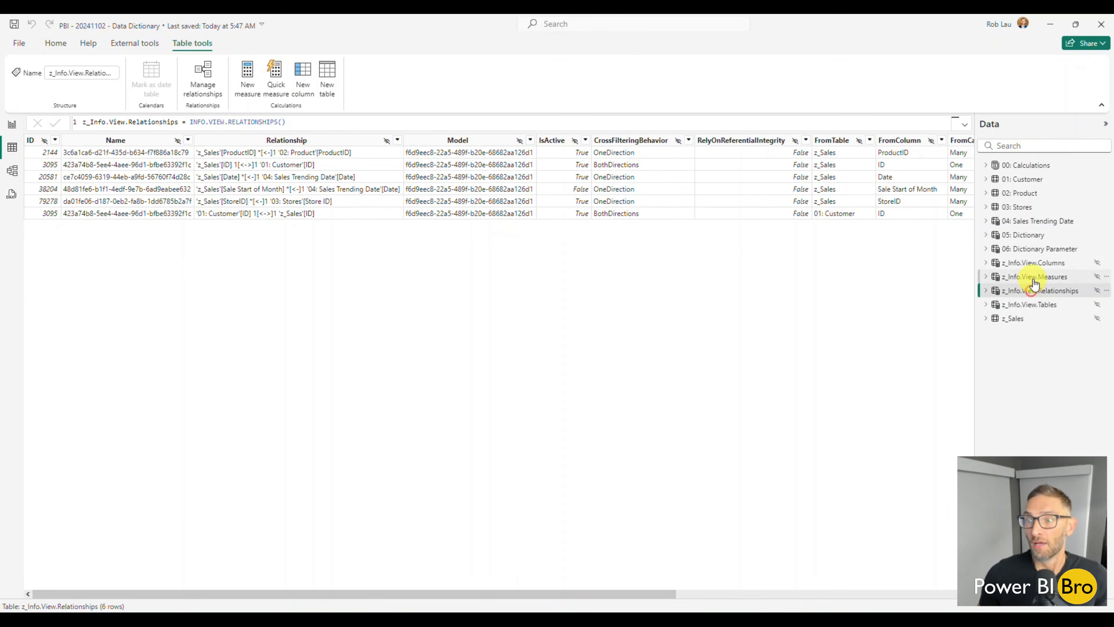
{"action": "left_click", "coordinate": [1031, 277]}
{"action": "left_click", "coordinate": [1030, 262]}
{"action": "left_click", "coordinate": [1032, 276]}
{"action": "left_click", "coordinate": [1030, 290]}
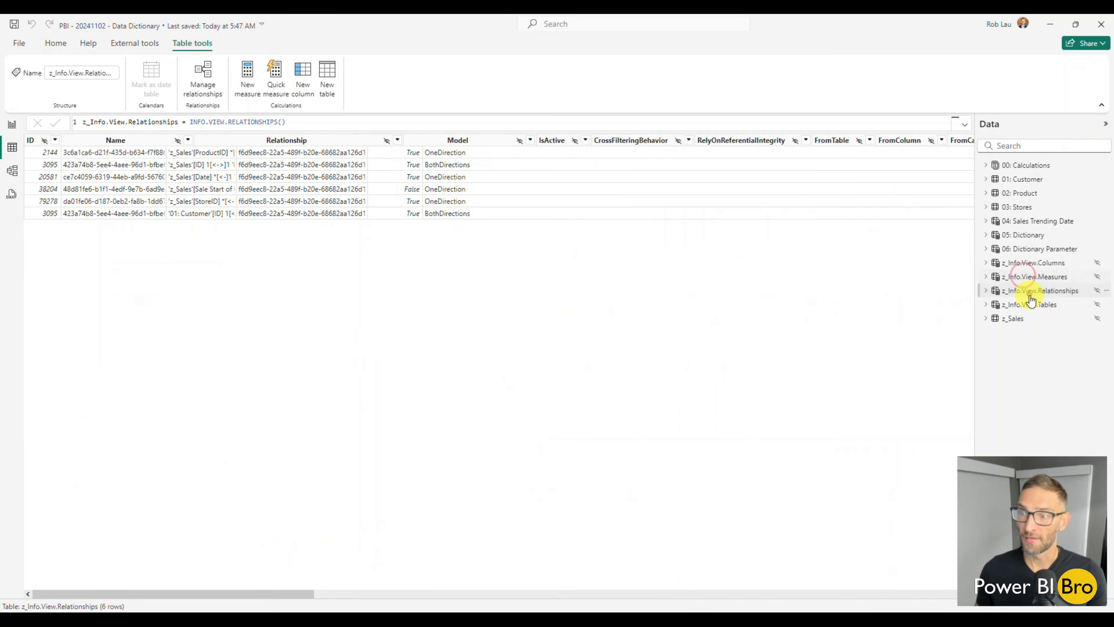
{"action": "left_click", "coordinate": [1029, 304]}
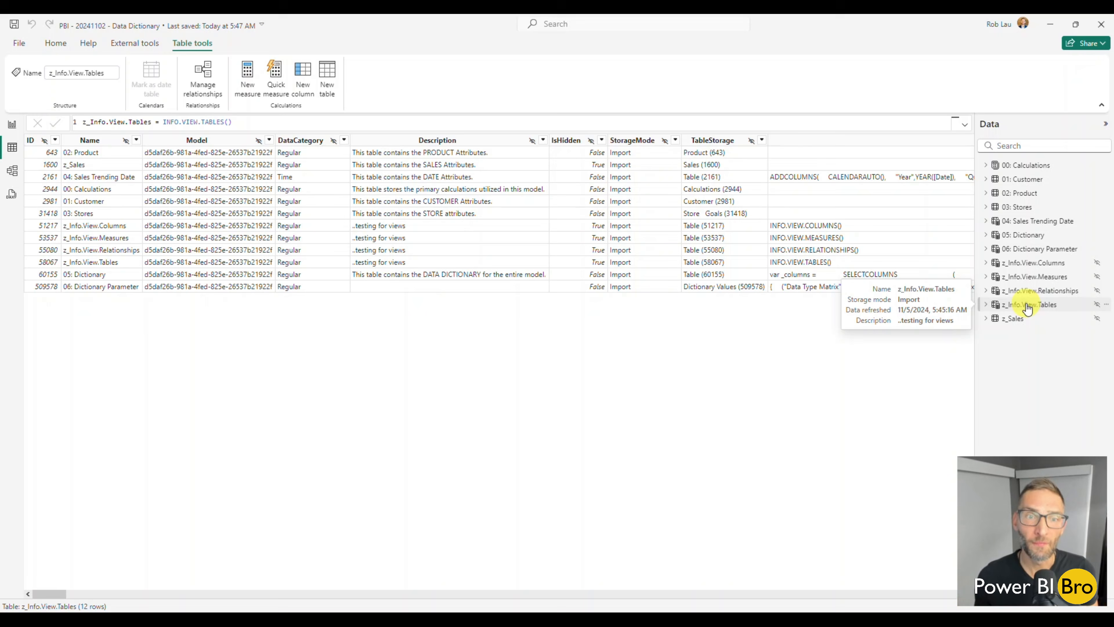
Open the 05: Dictionary table with its formula collapsed and examine its columns across to Info Group Order and back
{"action": "left_click", "coordinate": [1025, 235]}
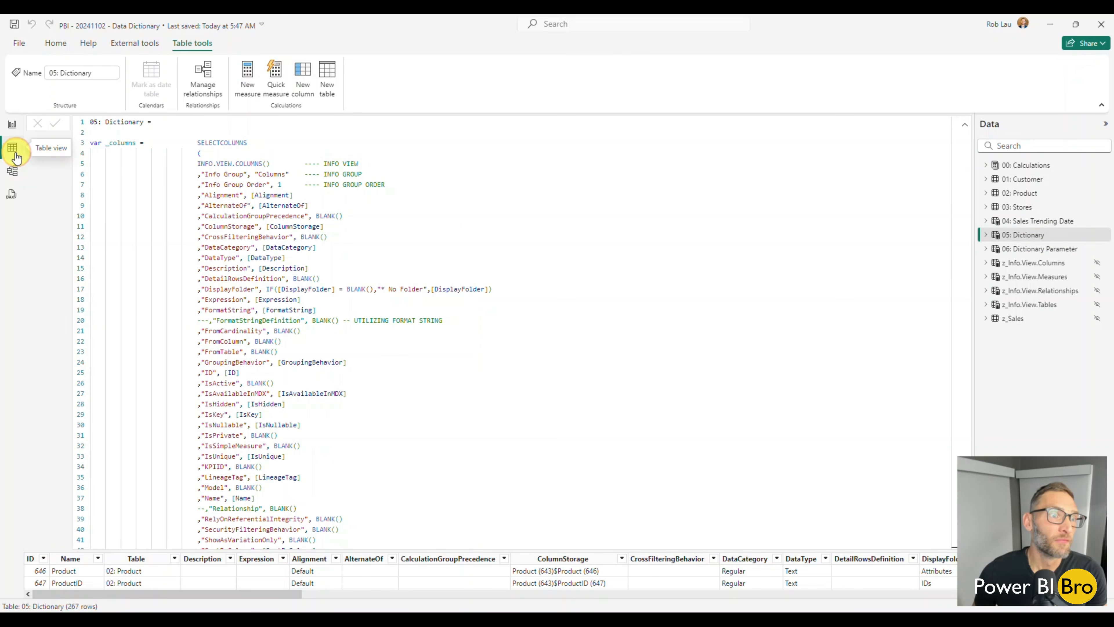
{"action": "left_click", "coordinate": [964, 125]}
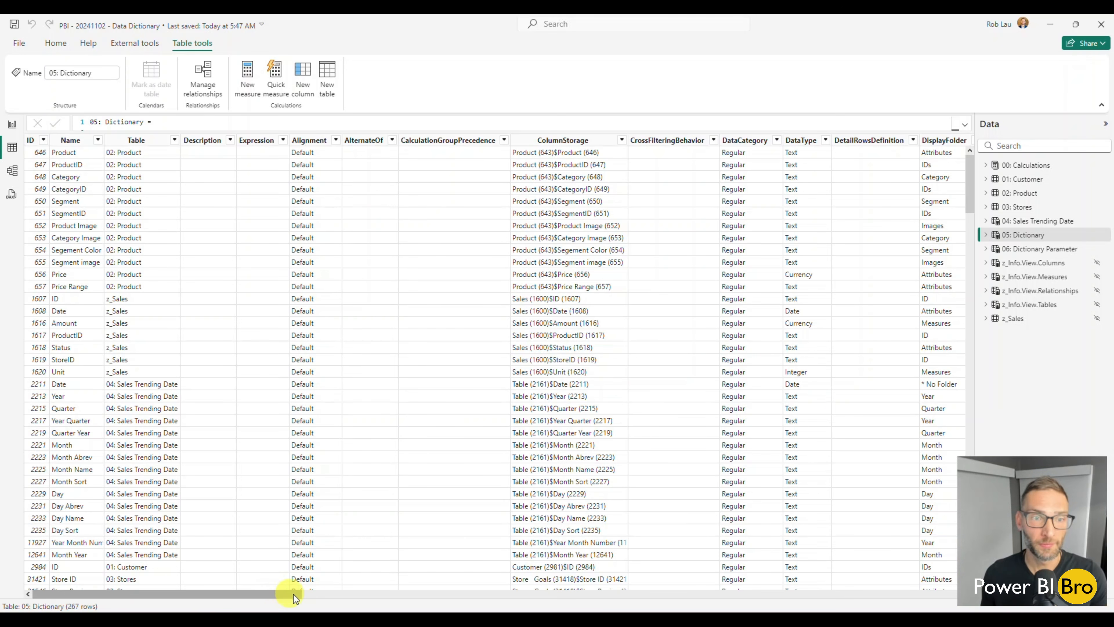
{"action": "left_click_drag", "start_coordinate": [278, 595], "coordinate": [441, 584]}
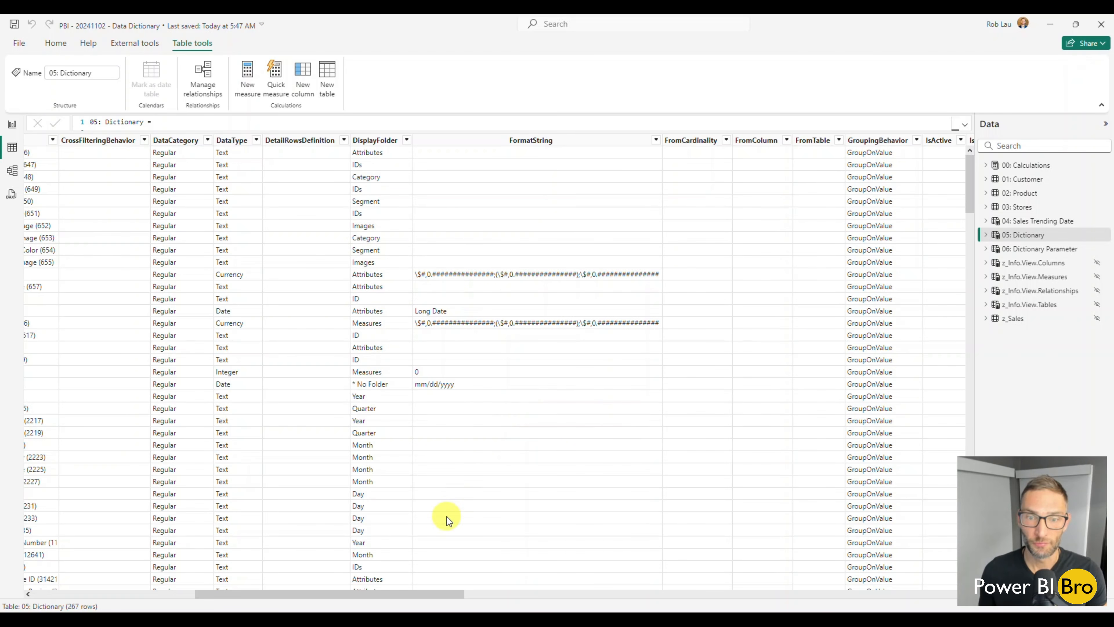
{"action": "left_click_drag", "start_coordinate": [385, 590], "coordinate": [888, 602]}
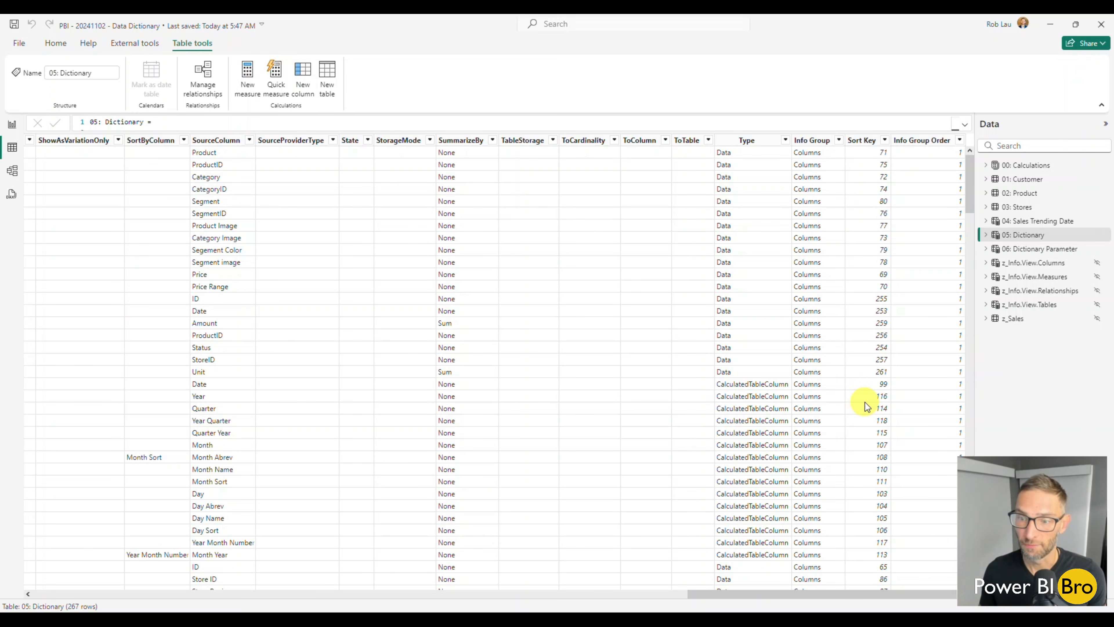
{"action": "left_click_drag", "start_coordinate": [832, 596], "coordinate": [168, 581]}
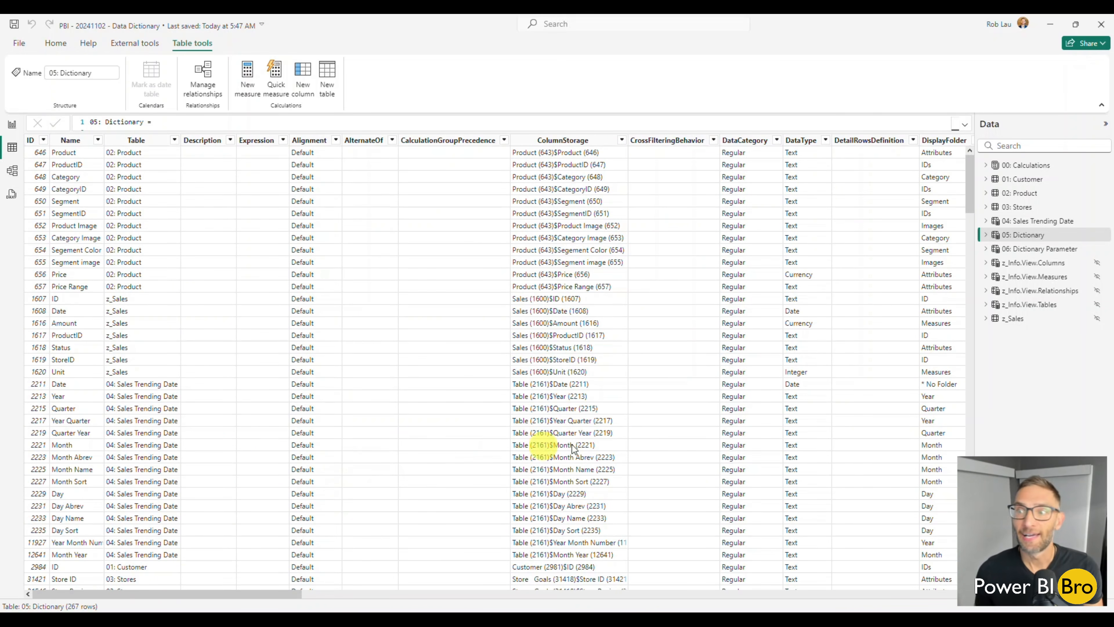
Expand the 05: Dictionary formula and review its _columns, _measures and _tables variables
{"action": "left_click", "coordinate": [964, 124]}
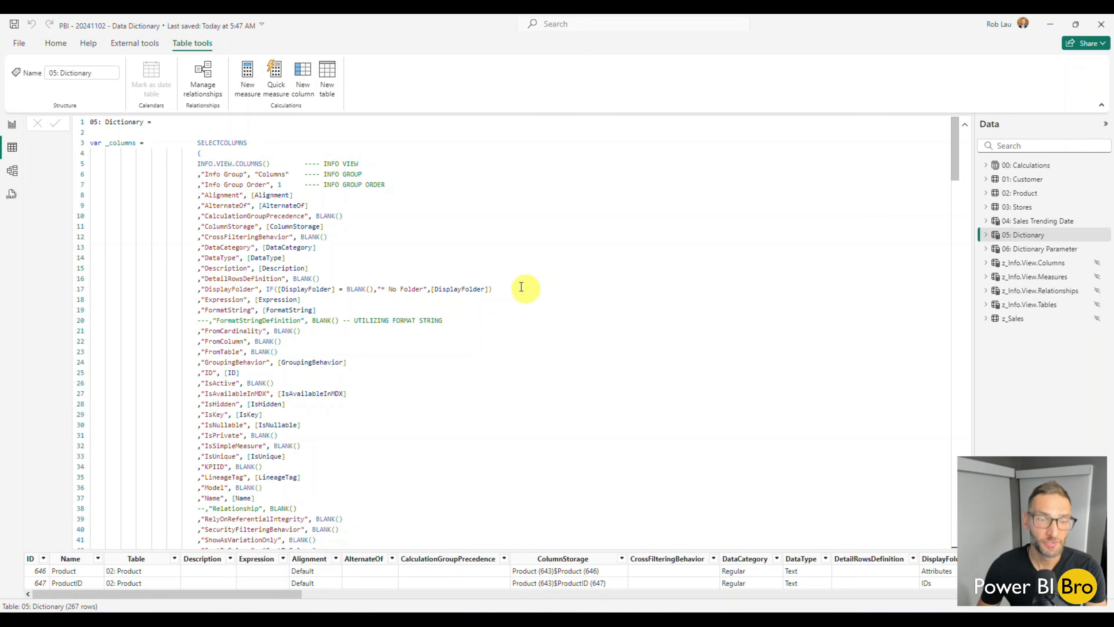
{"action": "scroll", "coordinate": [380, 298], "scroll_direction": "down", "scroll_amount": 14}
{"action": "scroll", "coordinate": [376, 303], "scroll_direction": "down", "scroll_amount": 2}
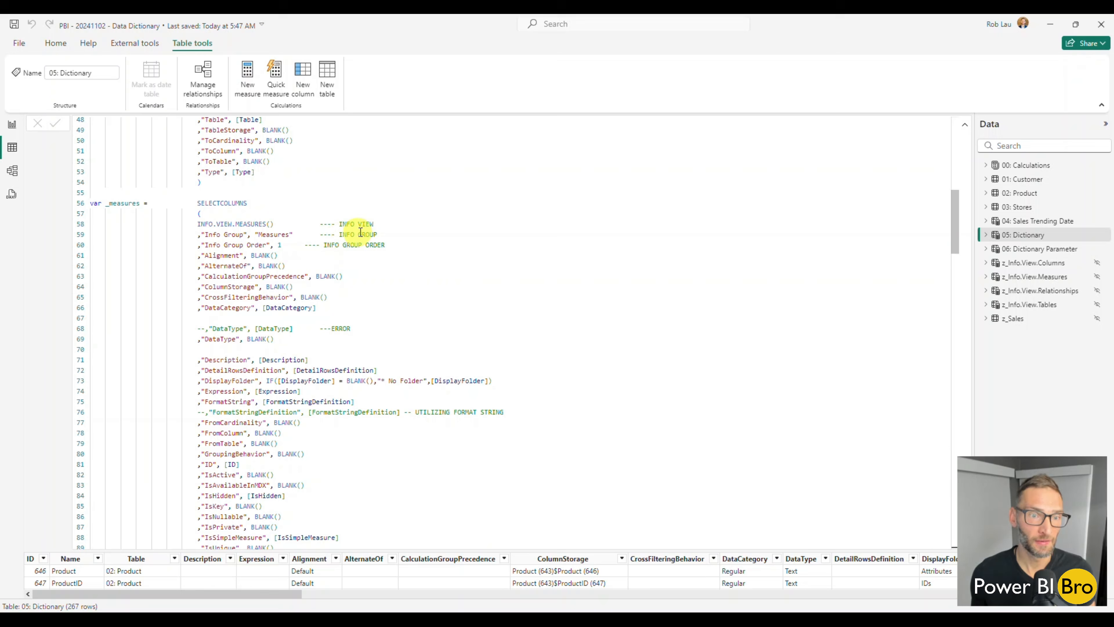
{"action": "scroll", "coordinate": [373, 285], "scroll_direction": "down", "scroll_amount": 11}
{"action": "scroll", "coordinate": [391, 322], "scroll_direction": "down", "scroll_amount": 5}
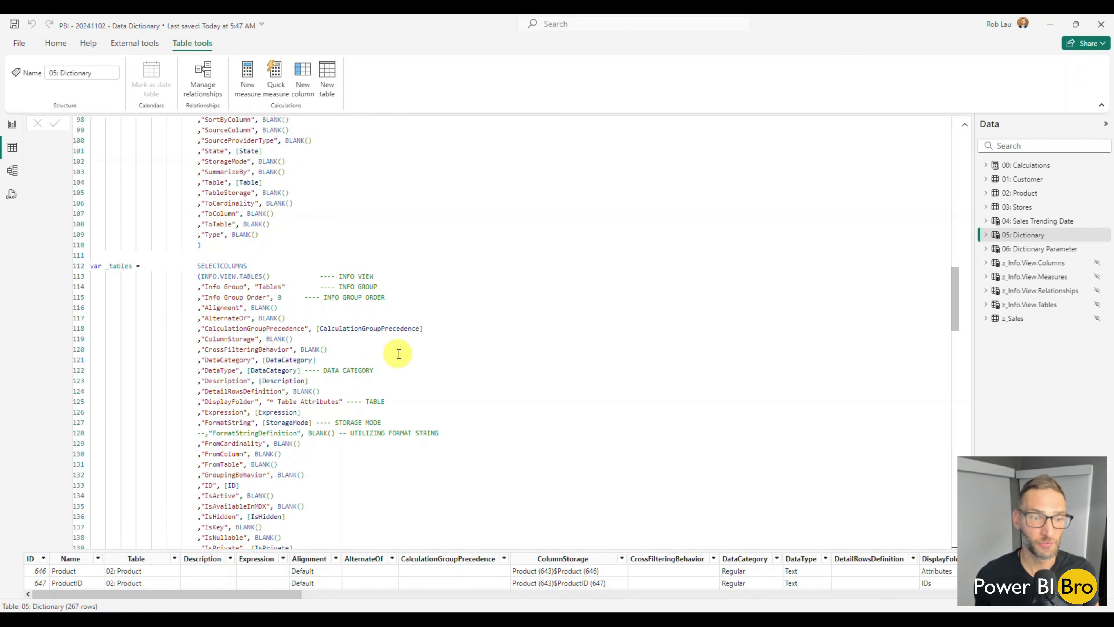
Return to the _columns variable, highlight INFO.VIEW.COLUMNS and inspect its Info Group and Alignment lines
{"action": "scroll", "coordinate": [399, 354], "scroll_direction": "up", "scroll_amount": 20}
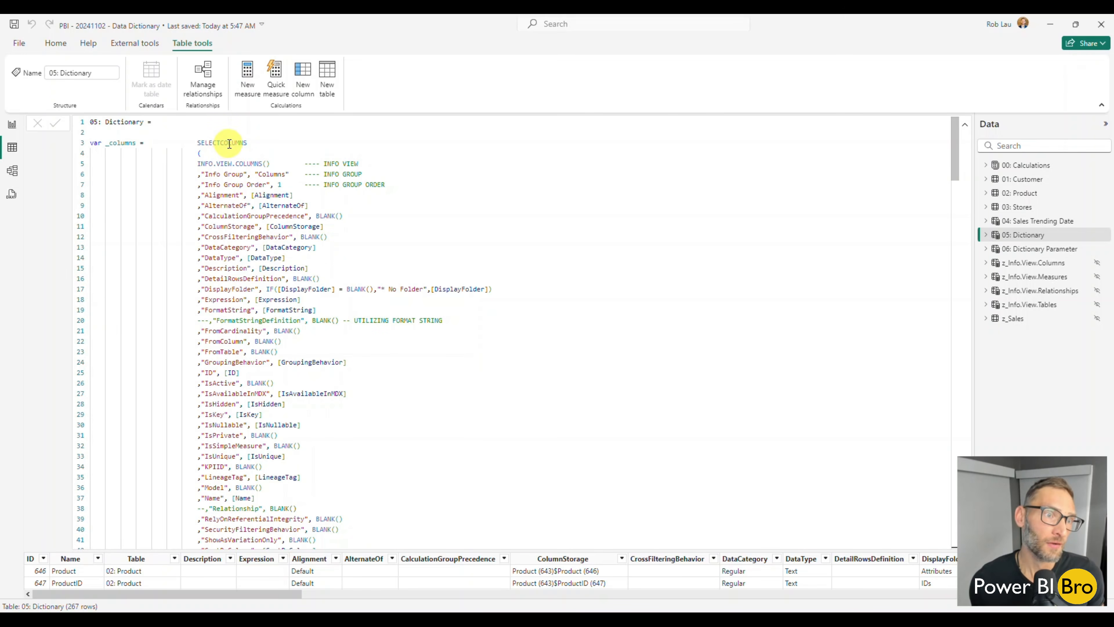
{"action": "left_click_drag", "start_coordinate": [199, 163], "coordinate": [259, 164]}
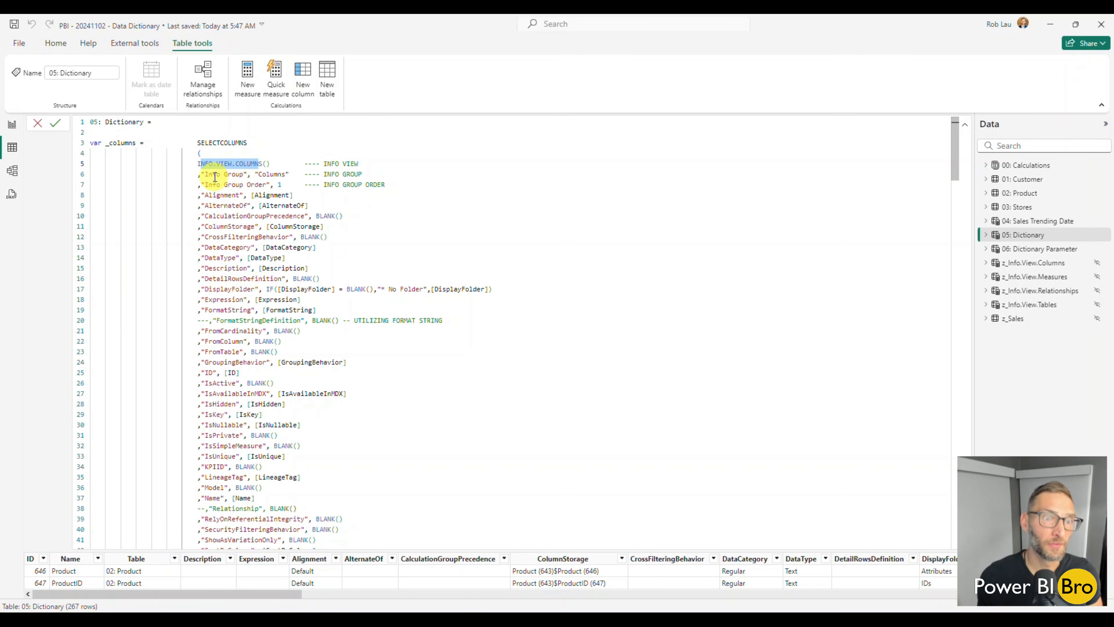
{"action": "left_click", "coordinate": [273, 171]}
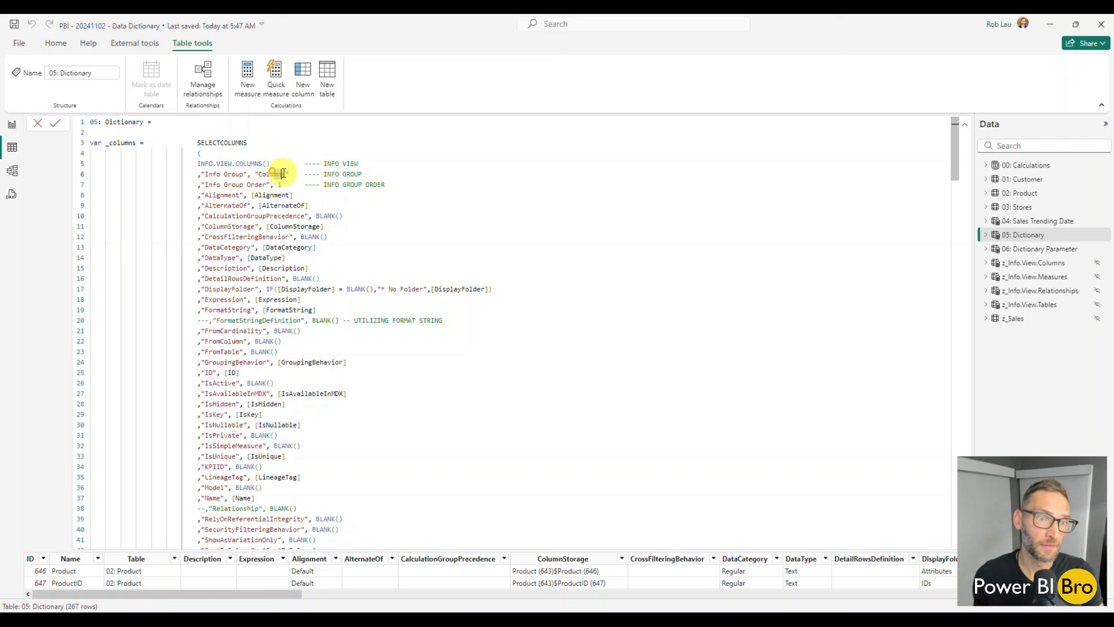
{"action": "left_click", "coordinate": [272, 195]}
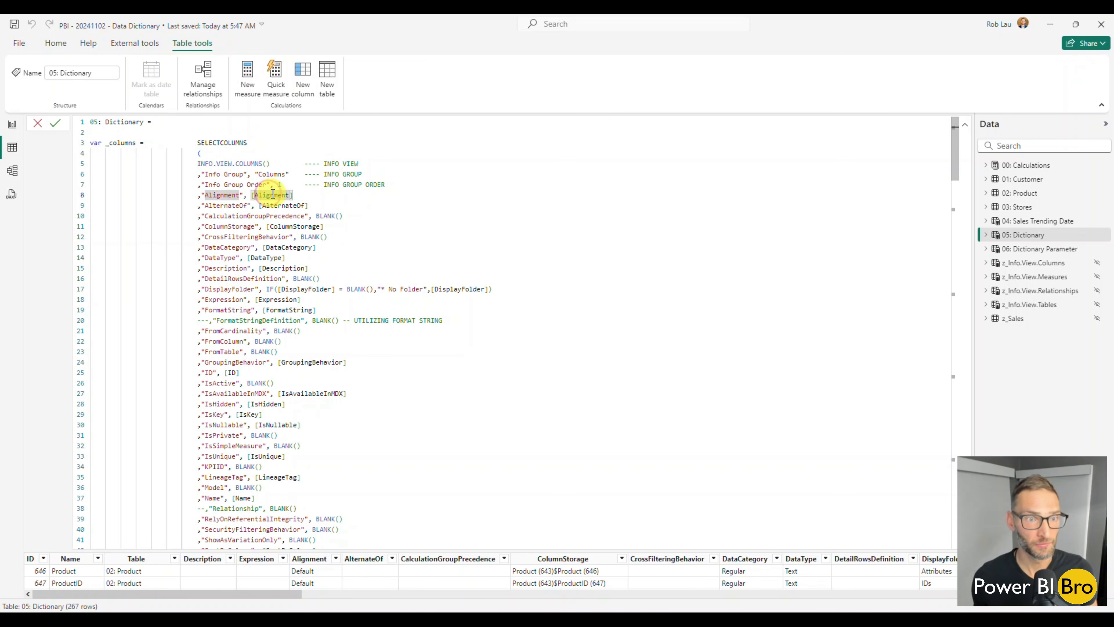
{"action": "left_click", "coordinate": [268, 164]}
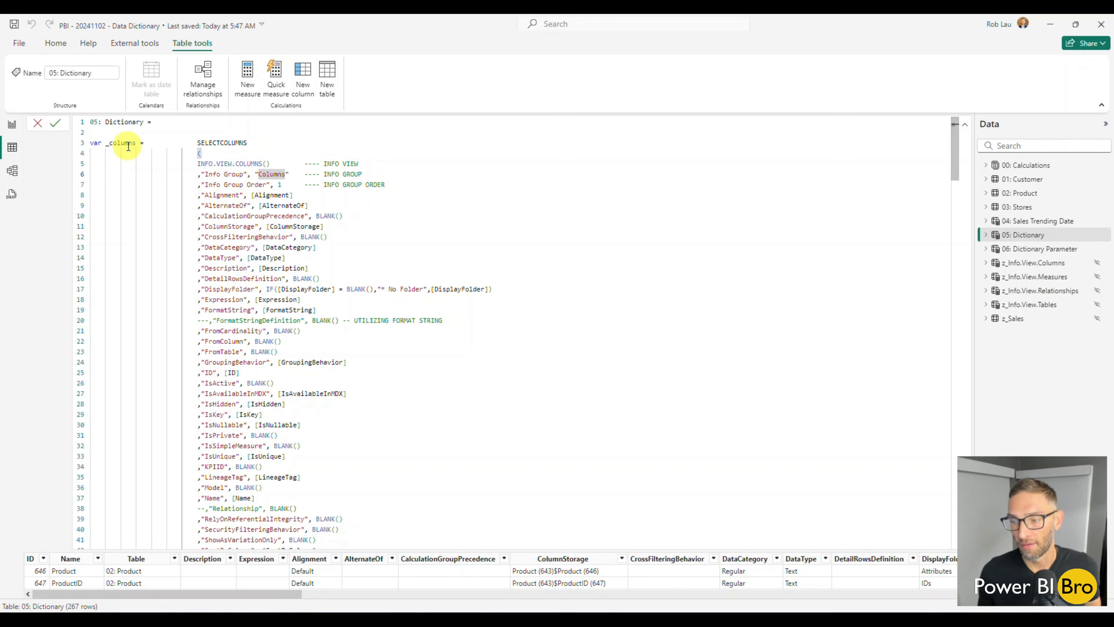
Read through the remaining variables of the 05: Dictionary formula, from _measures and _tables to _relationships_from and _relationships_to
{"action": "scroll", "coordinate": [131, 144], "scroll_direction": "down", "scroll_amount": 12}
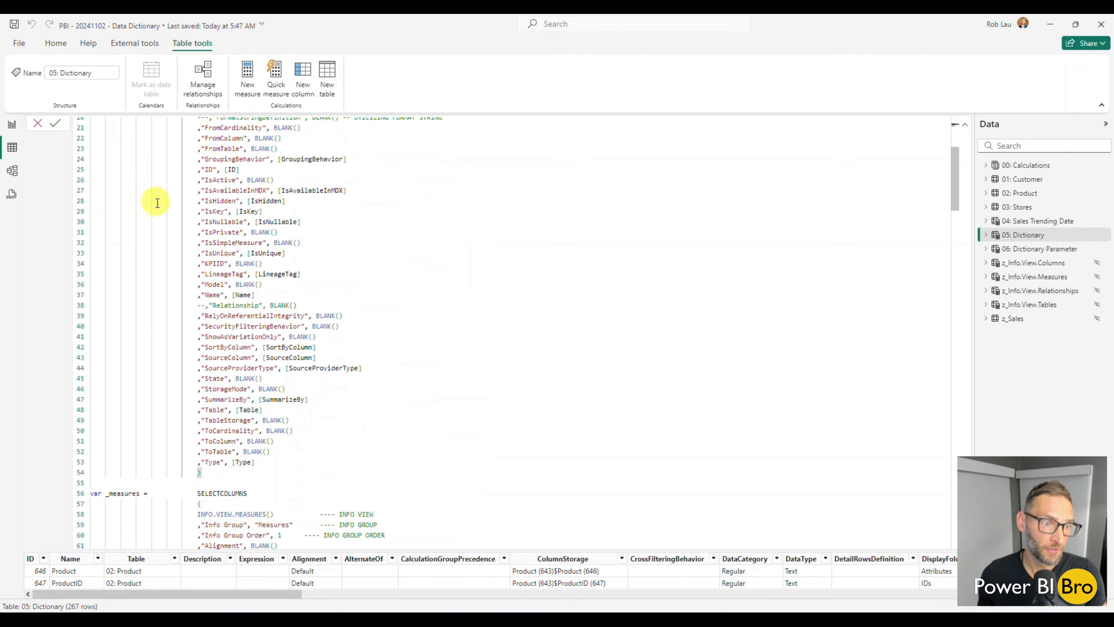
{"action": "scroll", "coordinate": [128, 320], "scroll_direction": "down", "scroll_amount": 20}
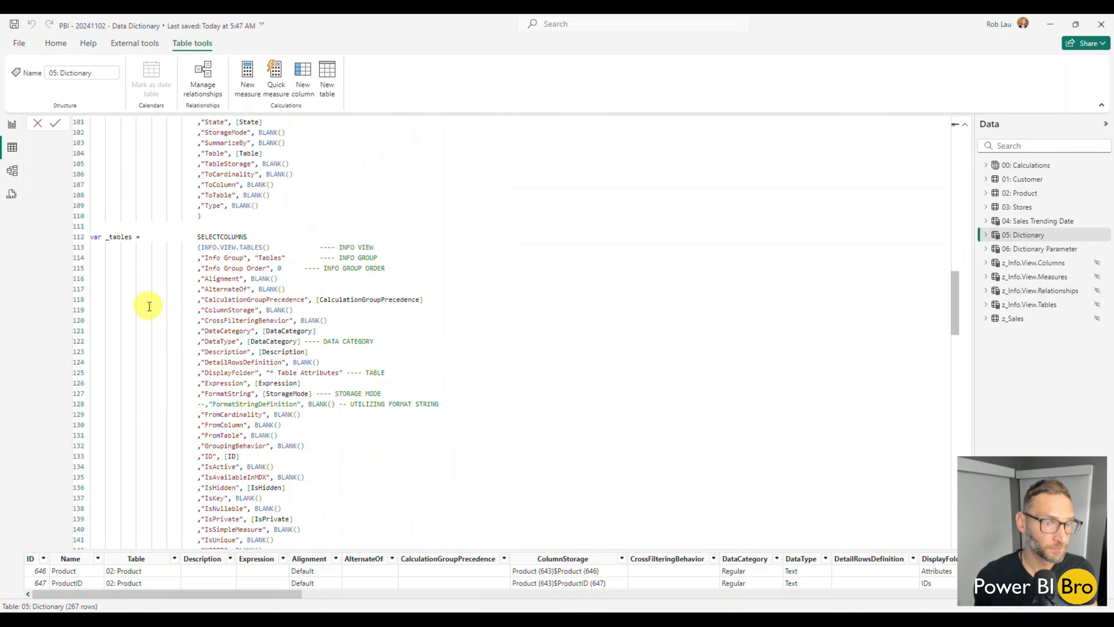
{"action": "scroll", "coordinate": [141, 246], "scroll_direction": "down", "scroll_amount": 15}
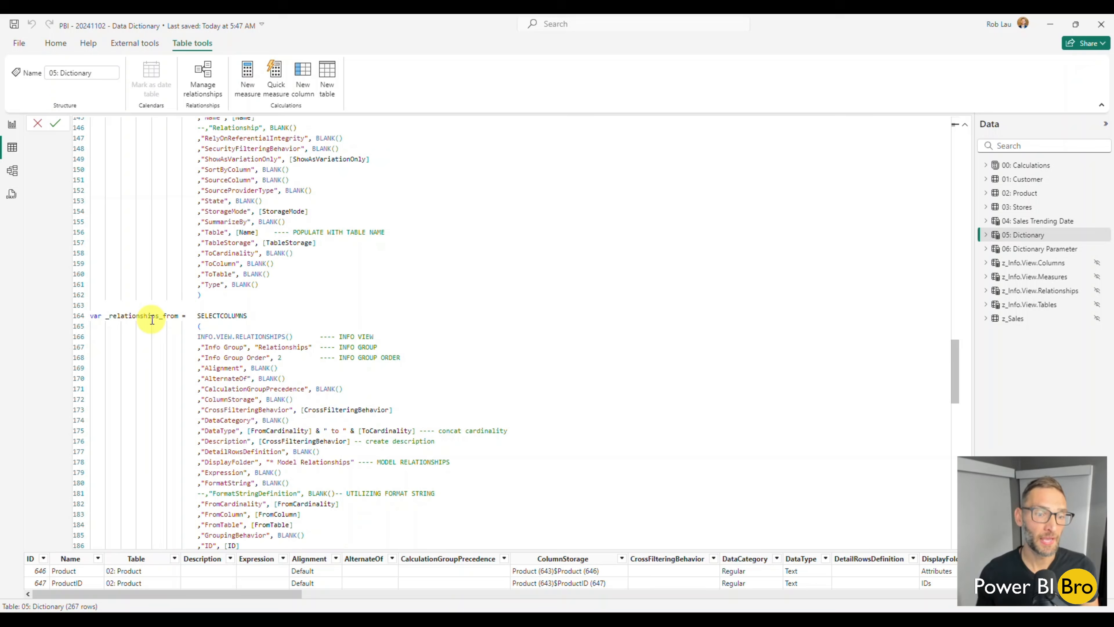
{"action": "scroll", "coordinate": [263, 334], "scroll_direction": "down", "scroll_amount": 7}
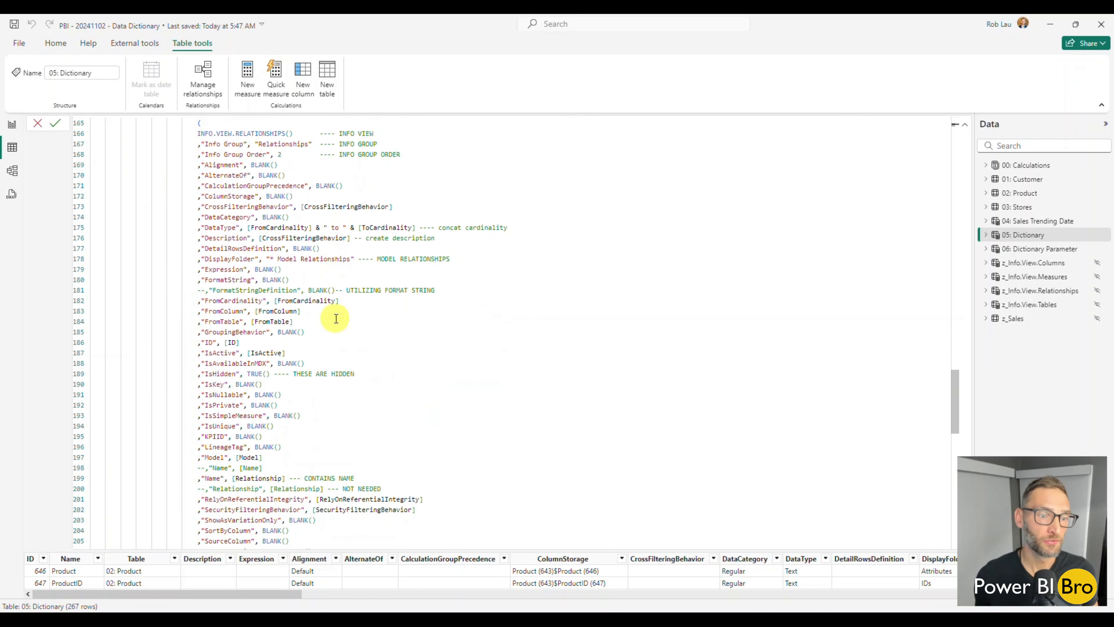
{"action": "scroll", "coordinate": [275, 255], "scroll_direction": "down", "scroll_amount": 3}
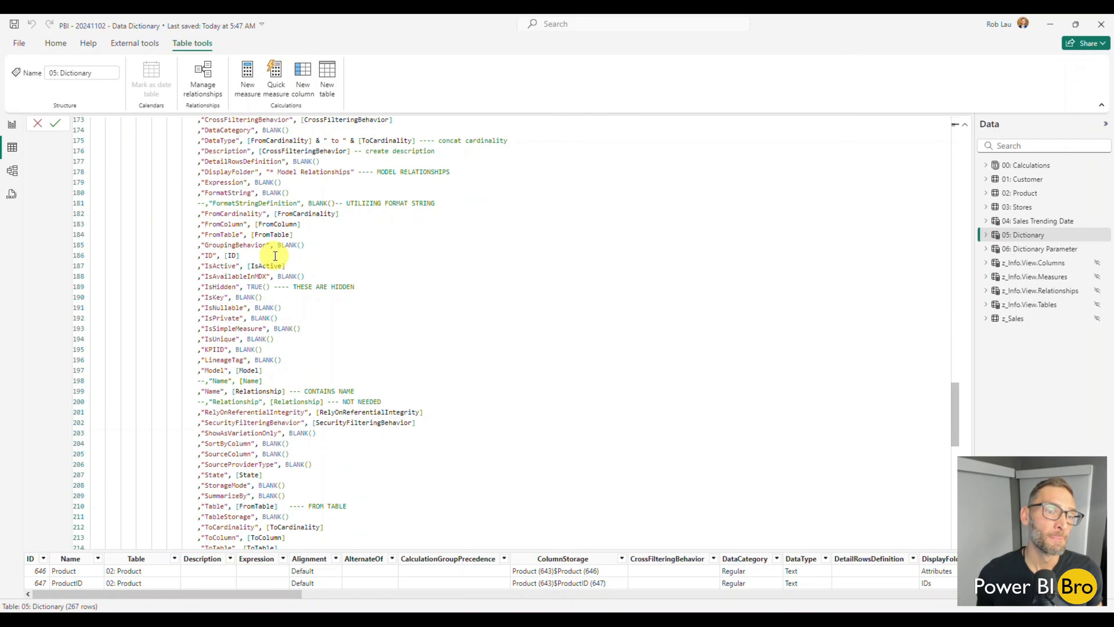
{"action": "scroll", "coordinate": [269, 181], "scroll_direction": "down", "scroll_amount": 1}
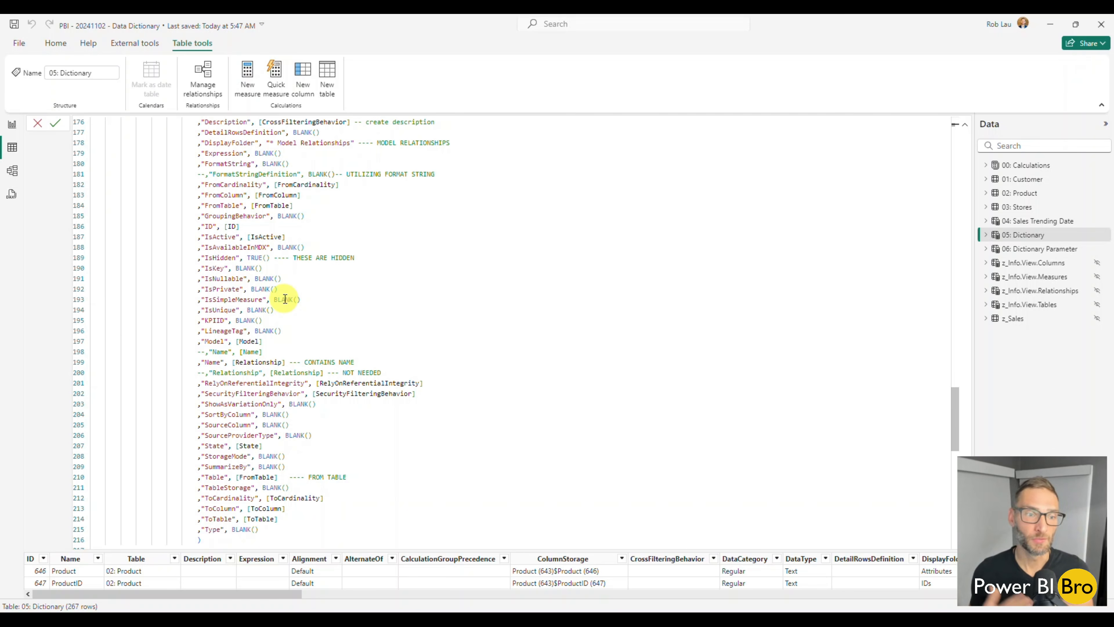
{"action": "scroll", "coordinate": [316, 286], "scroll_direction": "down", "scroll_amount": 5}
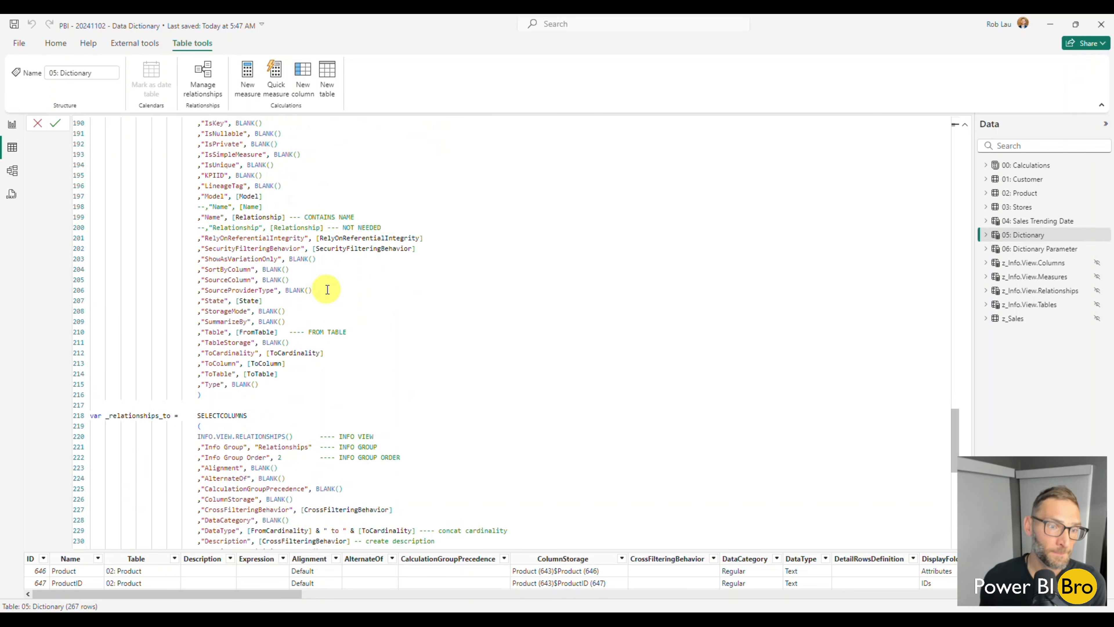
{"action": "scroll", "coordinate": [304, 265], "scroll_direction": "down", "scroll_amount": 2}
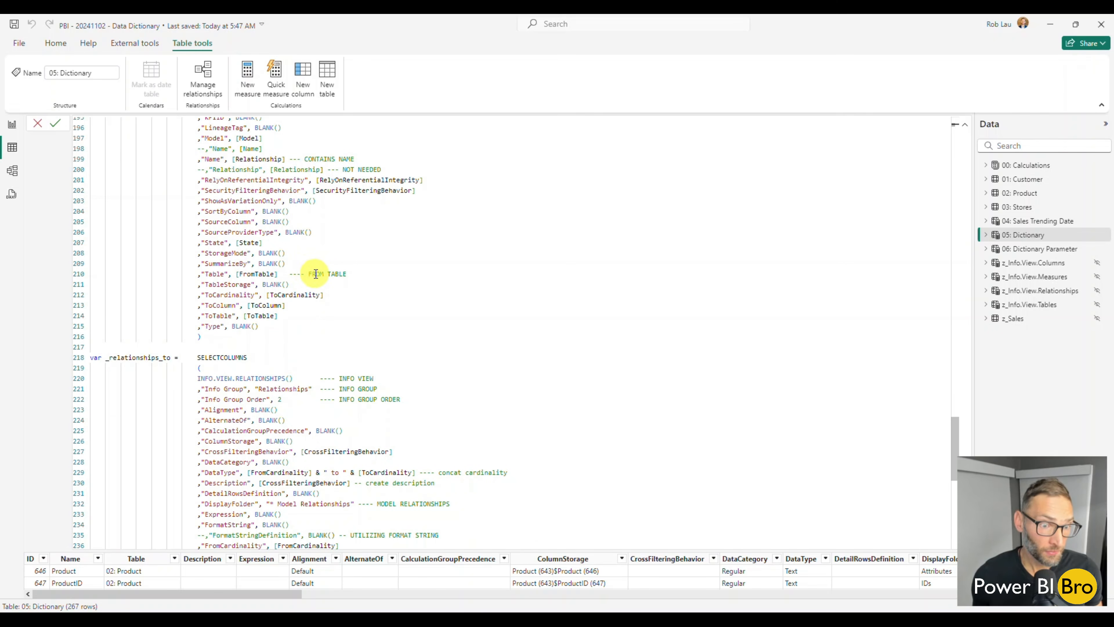
Read the 05: Dictionary formula from _relationships_to through the _union and _filter variables, and return to the _columns variable at its start
{"action": "scroll", "coordinate": [315, 272], "scroll_direction": "down", "scroll_amount": 4}
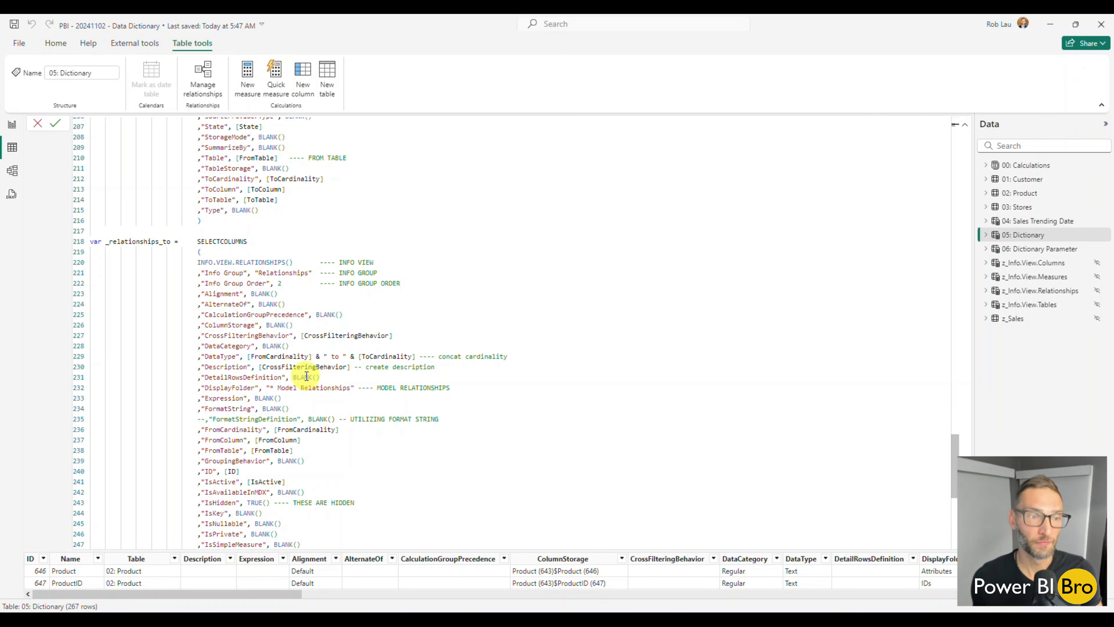
{"action": "scroll", "coordinate": [306, 377], "scroll_direction": "down", "scroll_amount": 11}
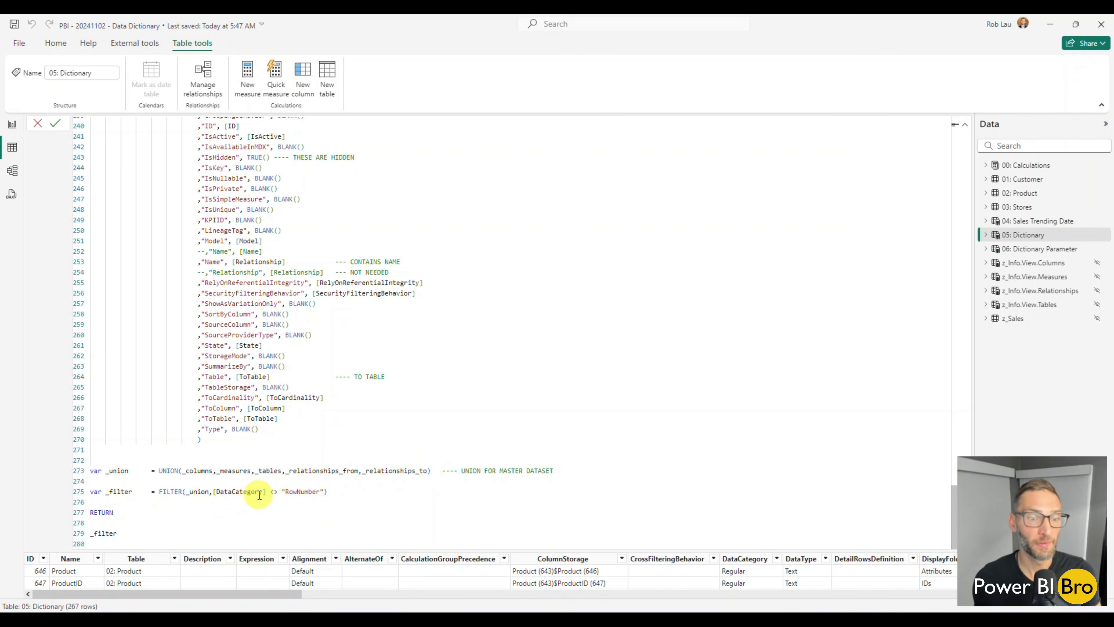
{"action": "scroll", "coordinate": [325, 457], "scroll_direction": "up", "scroll_amount": 6}
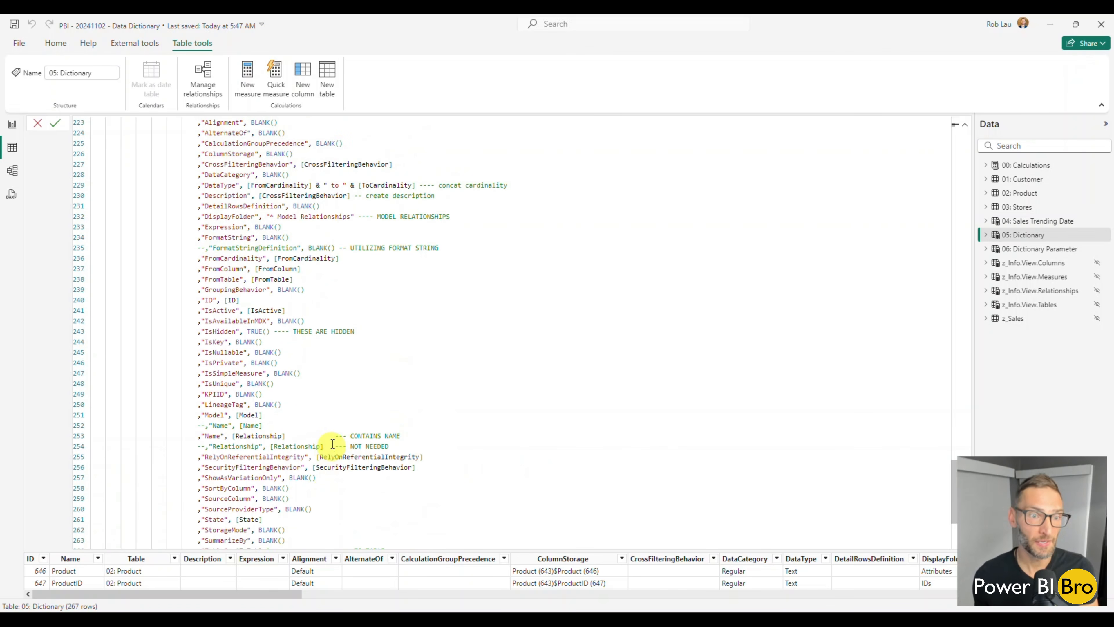
{"action": "scroll", "coordinate": [327, 437], "scroll_direction": "up", "scroll_amount": 9}
{"action": "scroll", "coordinate": [303, 185], "scroll_direction": "up", "scroll_amount": 7}
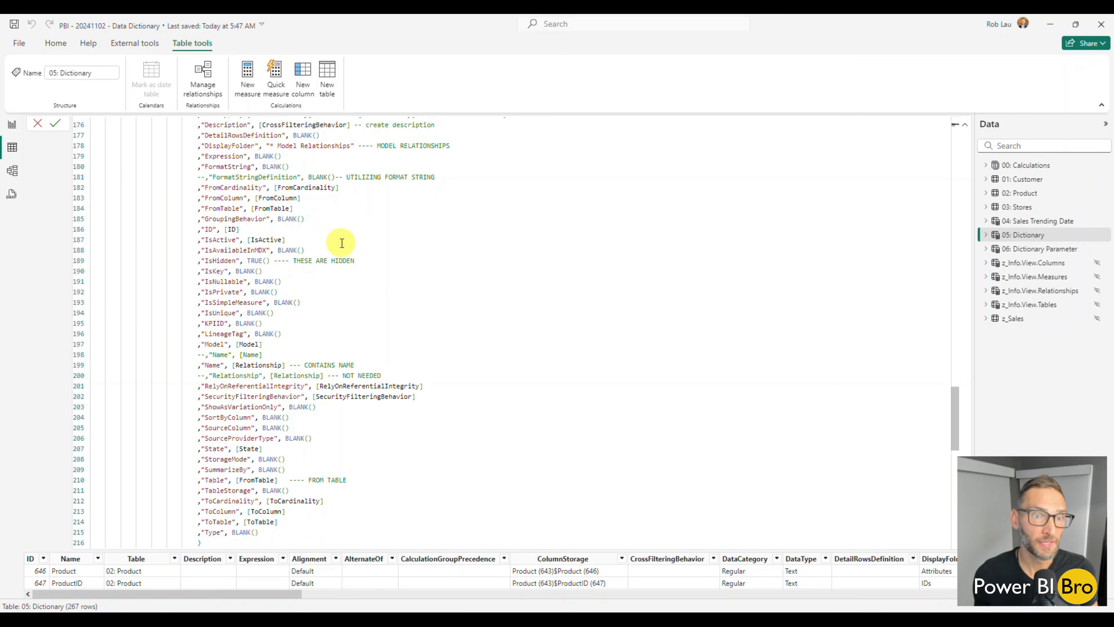
{"action": "scroll", "coordinate": [341, 243], "scroll_direction": "up", "scroll_amount": 20}
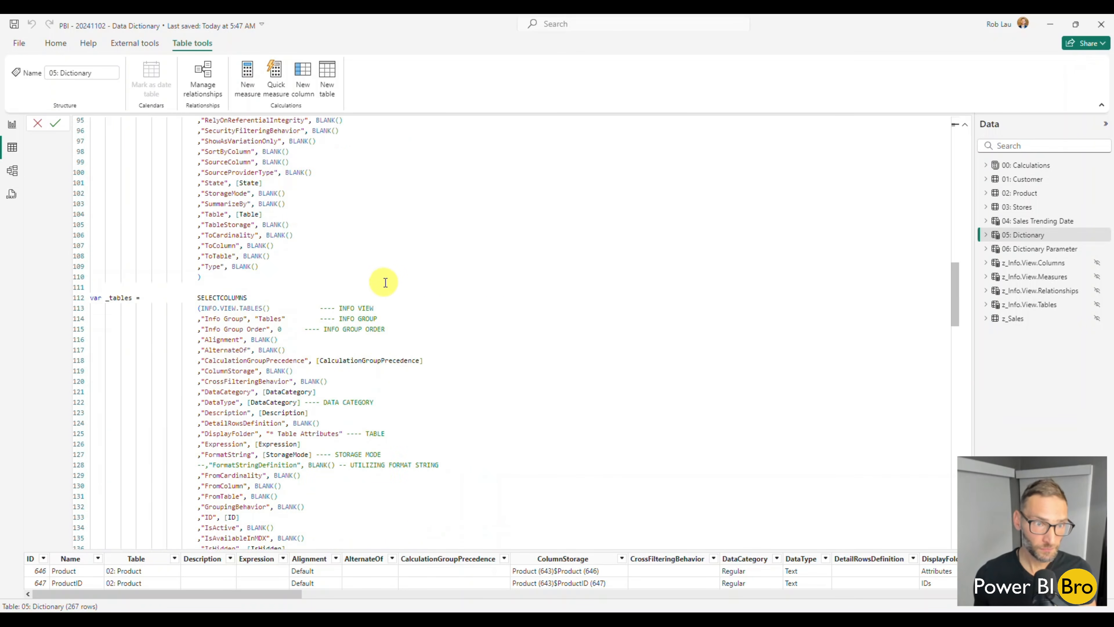
{"action": "scroll", "coordinate": [385, 282], "scroll_direction": "up", "scroll_amount": 20}
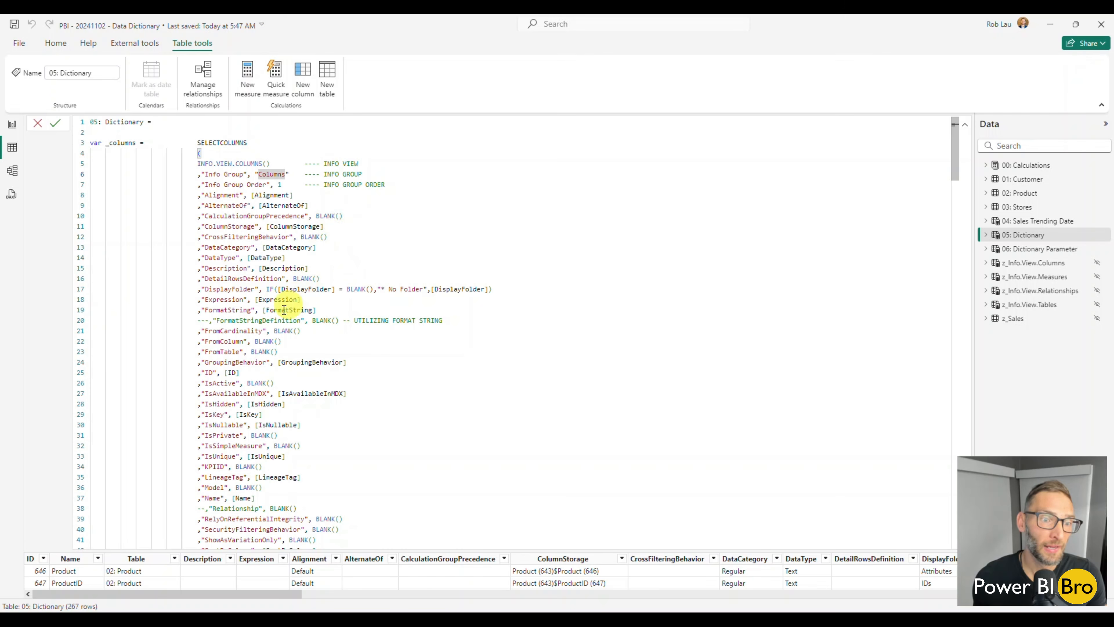
Highlight the FormatStringDefinition and INFO GROUP comments in _columns, and compare the Info Group lines of _measures and _tables
{"action": "left_click_drag", "start_coordinate": [262, 320], "coordinate": [412, 320]}
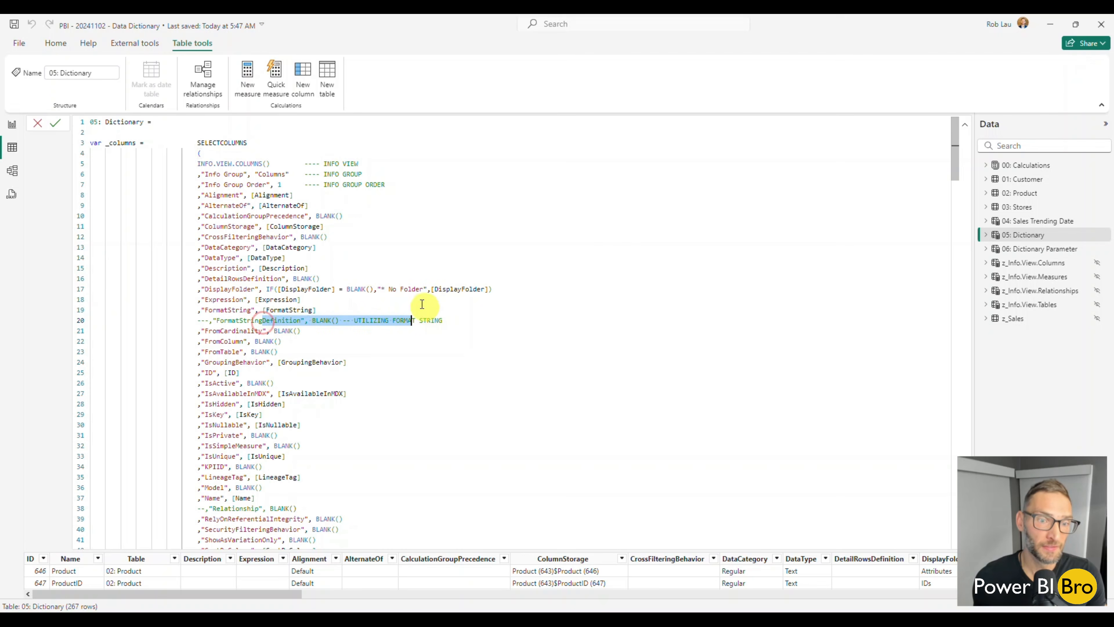
{"action": "left_click", "coordinate": [411, 234]}
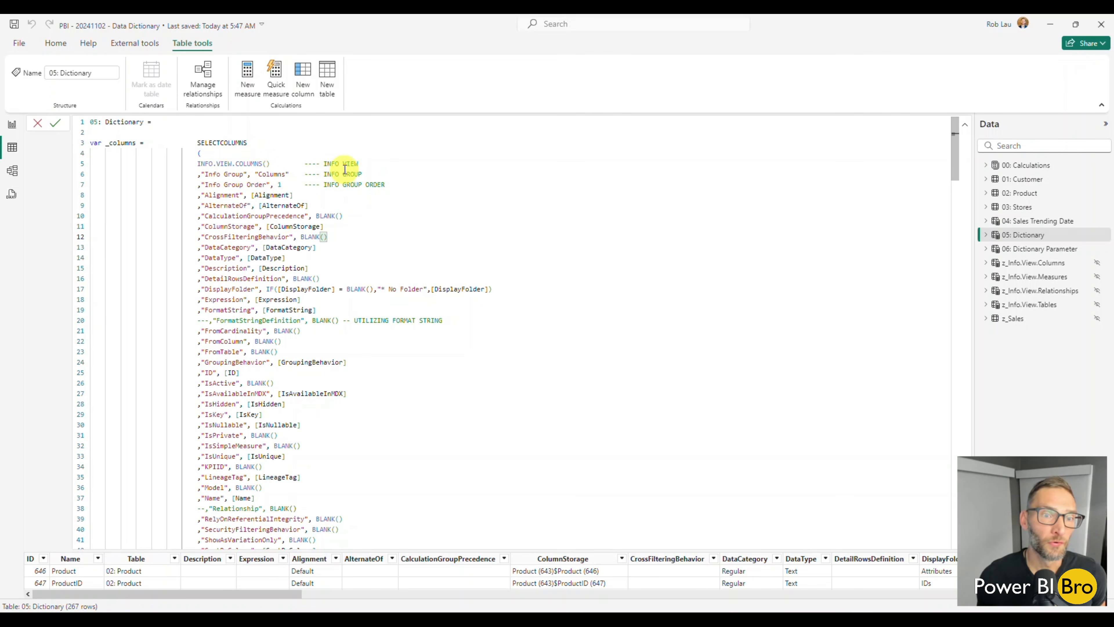
{"action": "left_click_drag", "start_coordinate": [308, 163], "coordinate": [362, 174]}
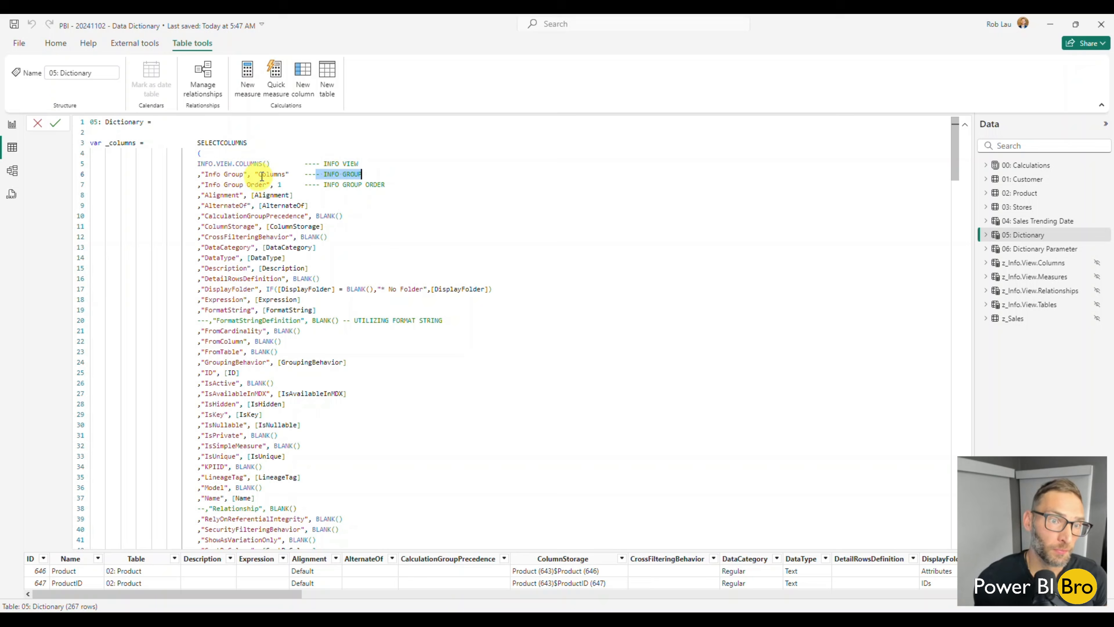
{"action": "scroll", "coordinate": [272, 178], "scroll_direction": "down", "scroll_amount": 11}
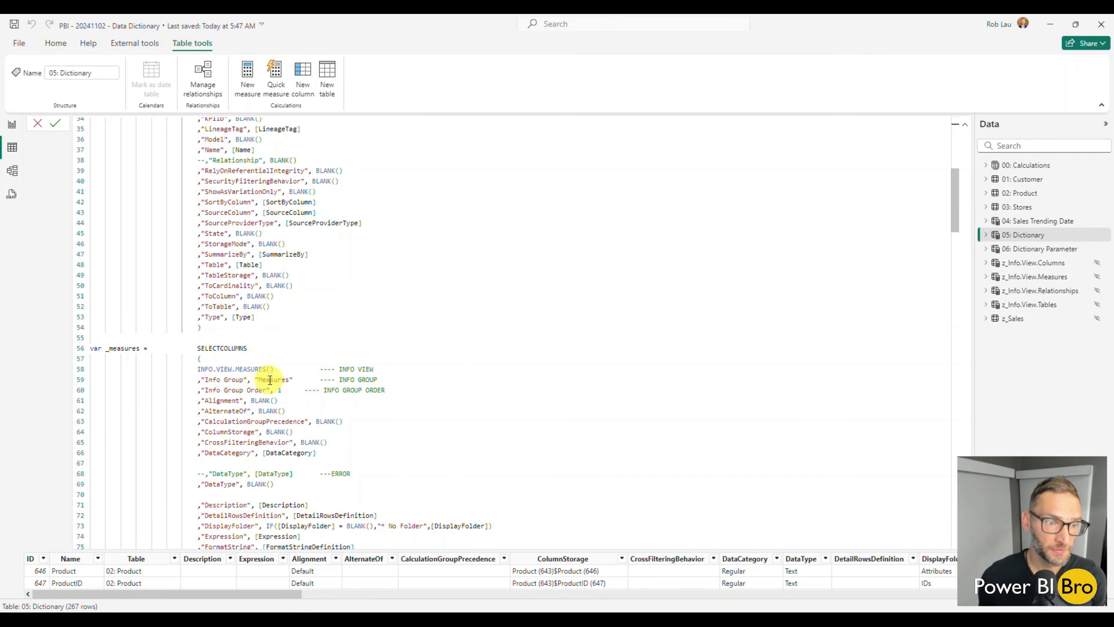
{"action": "scroll", "coordinate": [265, 364], "scroll_direction": "down", "scroll_amount": 15}
{"action": "scroll", "coordinate": [263, 386], "scroll_direction": "down", "scroll_amount": 3}
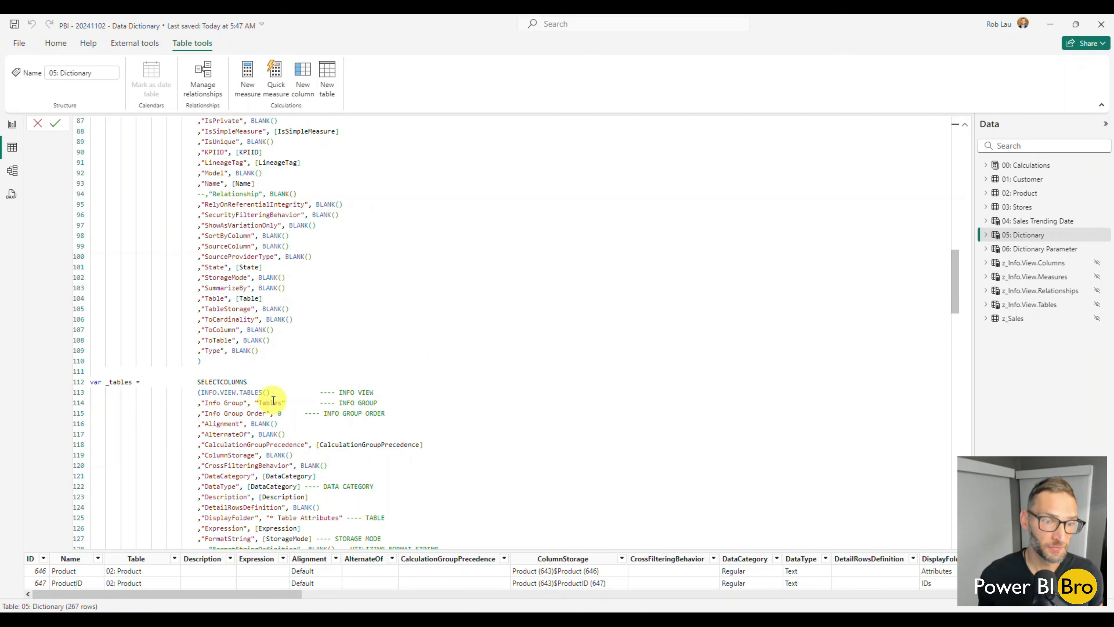
{"action": "scroll", "coordinate": [272, 395], "scroll_direction": "up", "scroll_amount": 20}
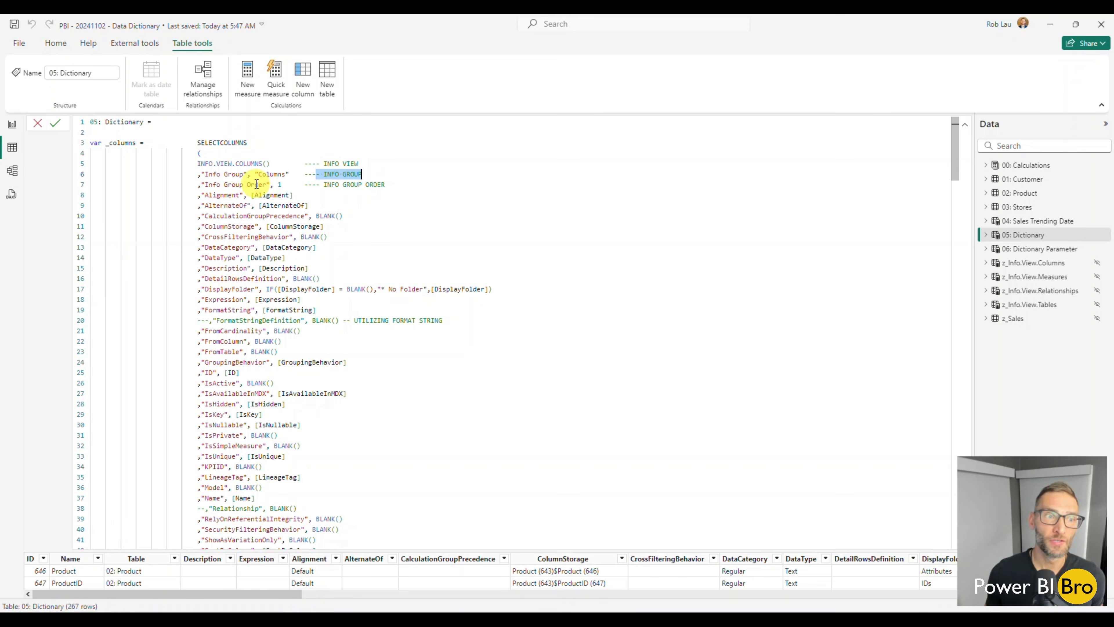
Return to the Dictionary report page, collapse all rows of the dictionary matrix and expand the entire table level to show the folders
{"action": "left_click", "coordinate": [12, 126]}
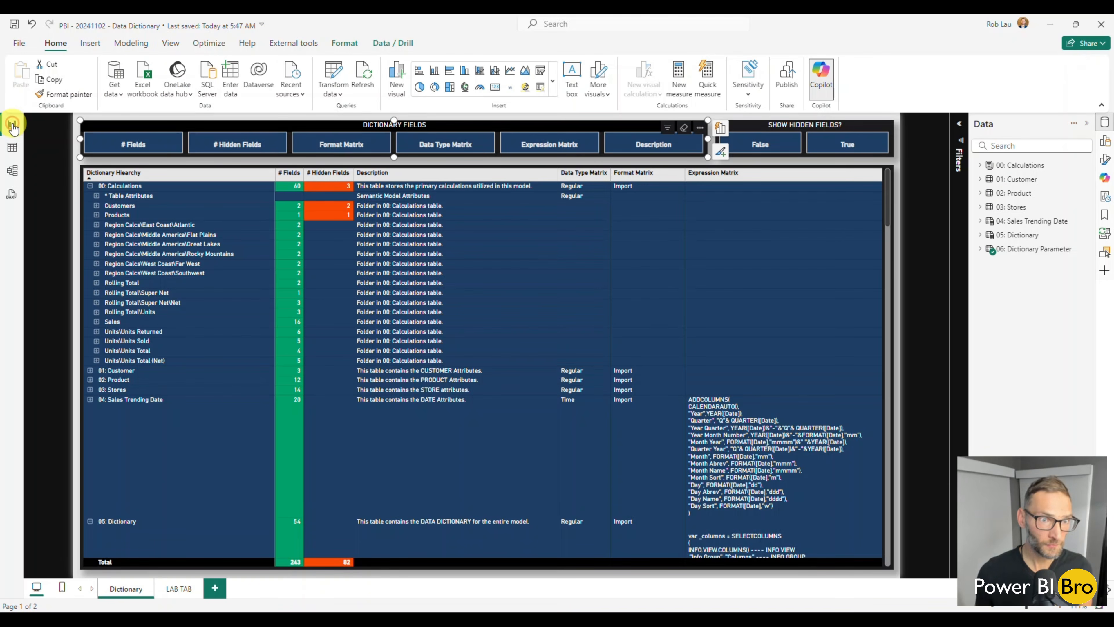
{"action": "right_click", "coordinate": [92, 188]}
{"action": "mouse_move", "coordinate": [193, 213]}
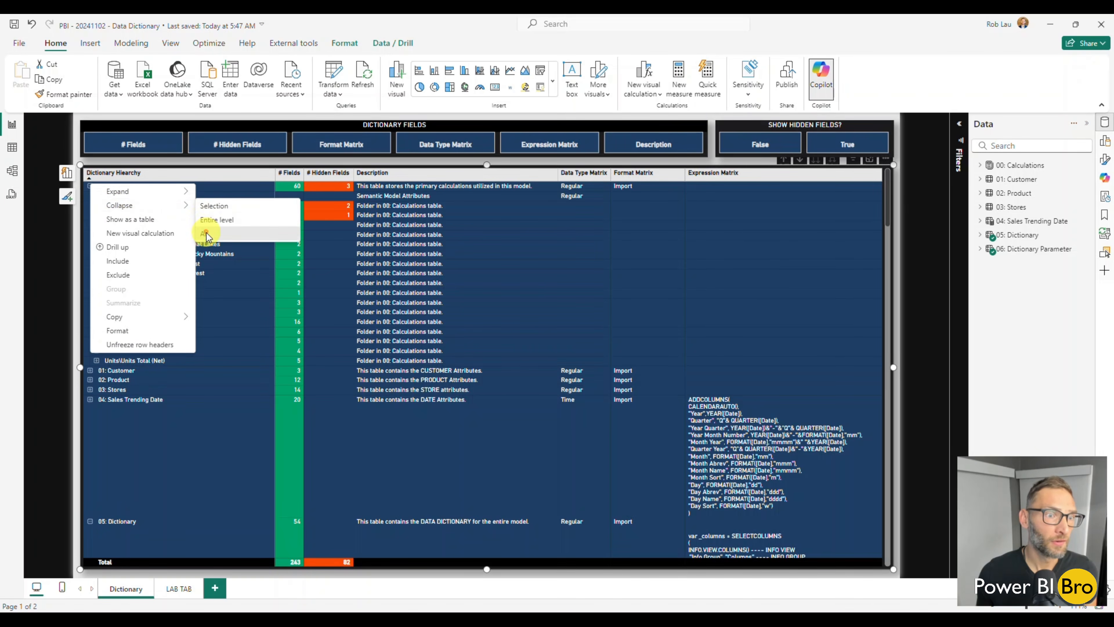
{"action": "left_click", "coordinate": [204, 234]}
{"action": "right_click", "coordinate": [89, 188]}
{"action": "mouse_move", "coordinate": [132, 190]}
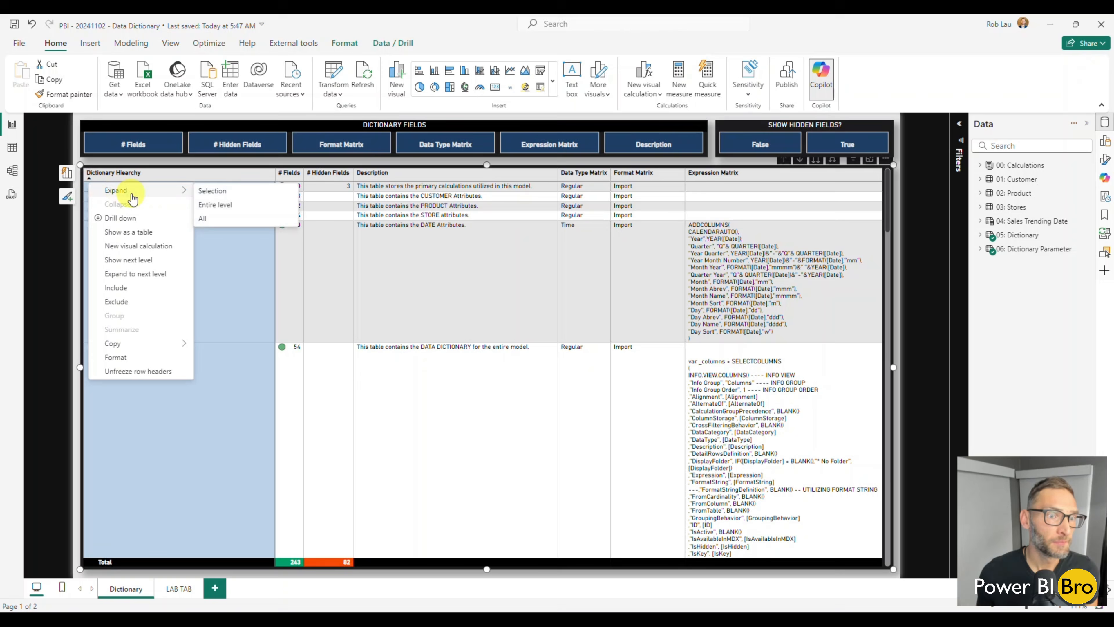
{"action": "left_click", "coordinate": [217, 203]}
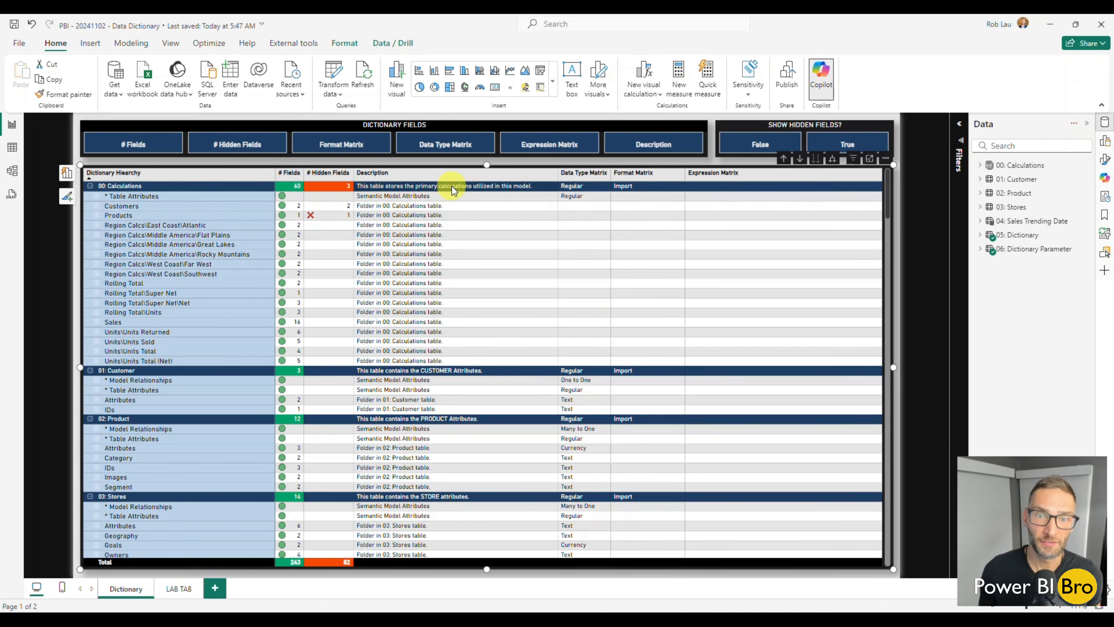
Examine the Description Matrix measure's formula in the Measures folder of 05: Dictionary, and close the formula and the folder
{"action": "left_click", "coordinate": [980, 237]}
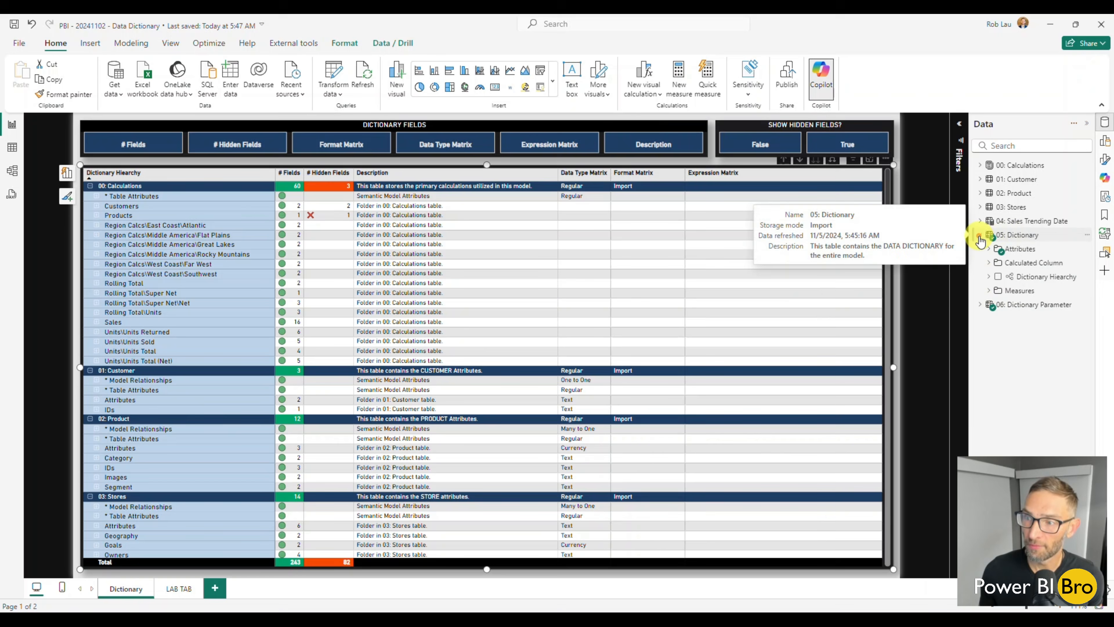
{"action": "left_click", "coordinate": [989, 291]}
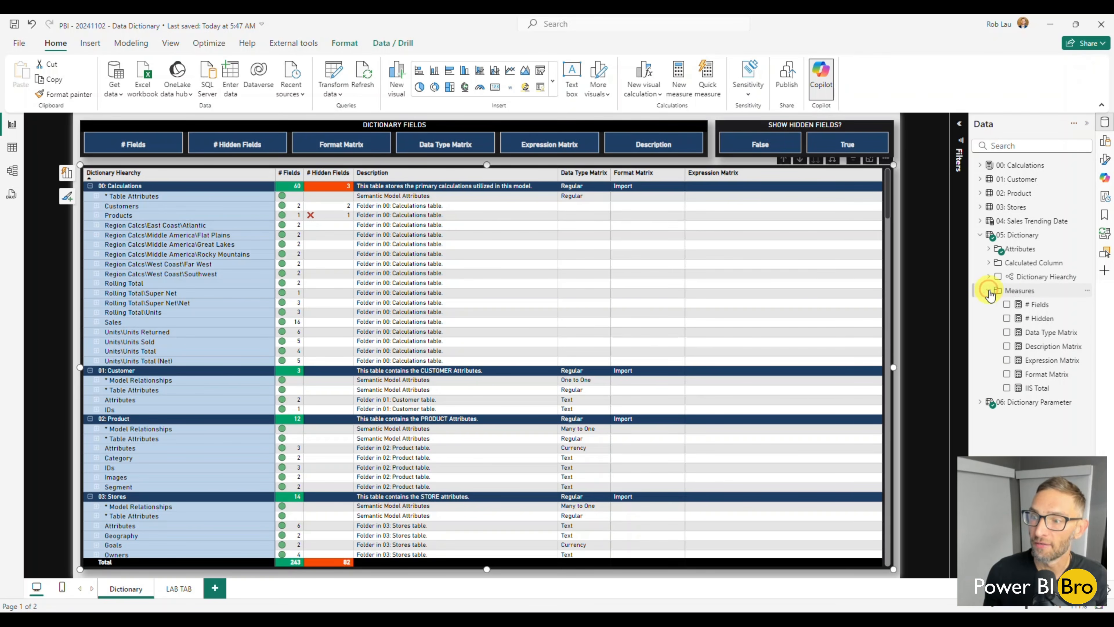
{"action": "left_click", "coordinate": [1044, 347]}
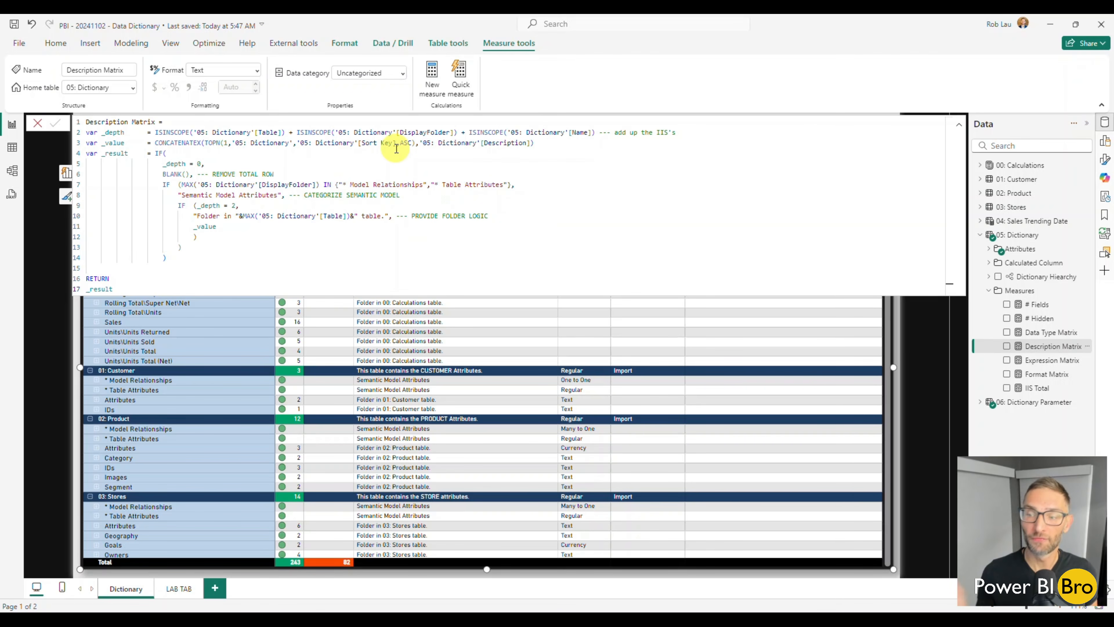
{"action": "left_click", "coordinate": [37, 377]}
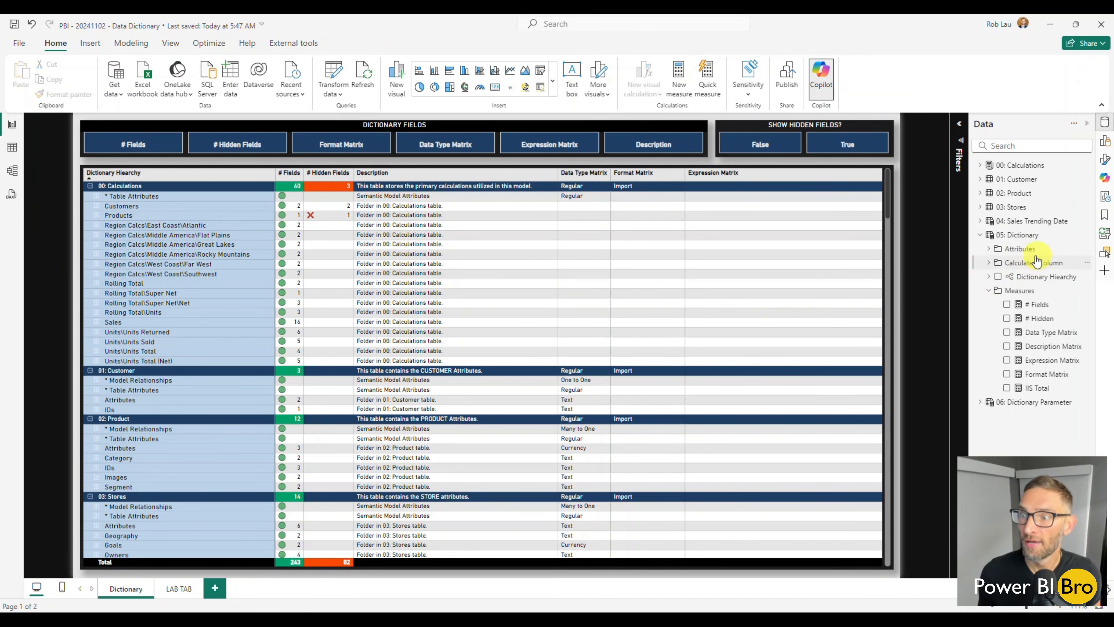
{"action": "left_click", "coordinate": [988, 291]}
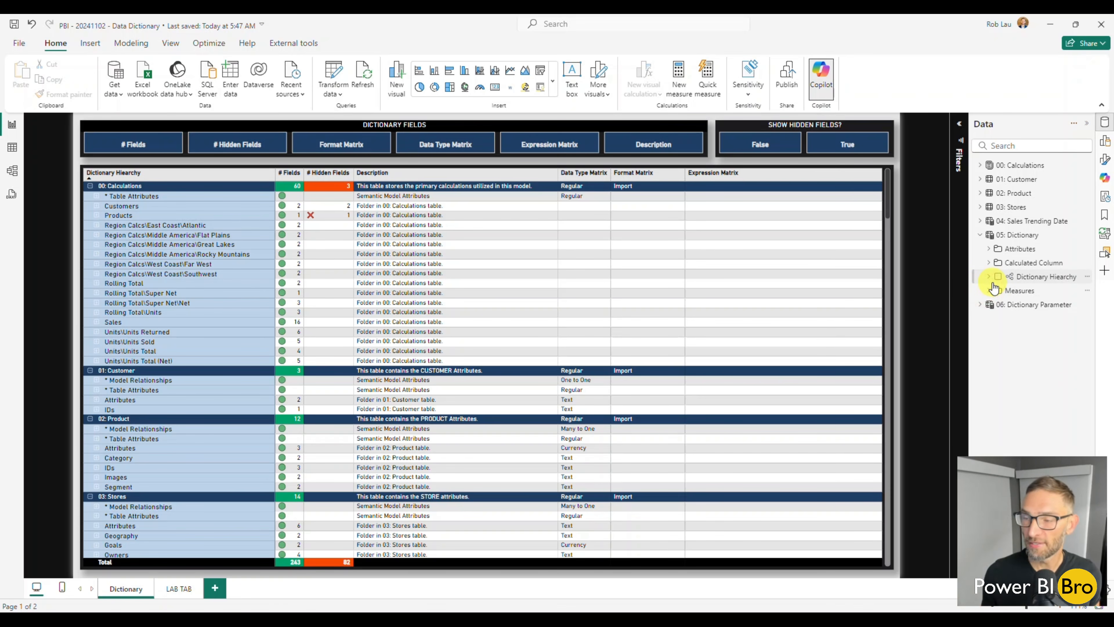
Open the 05: Dictionary formula, highlight the Info Group Order line in _columns and compare it with those in _measures, _tables and _relationships_from
{"action": "left_click", "coordinate": [1020, 235]}
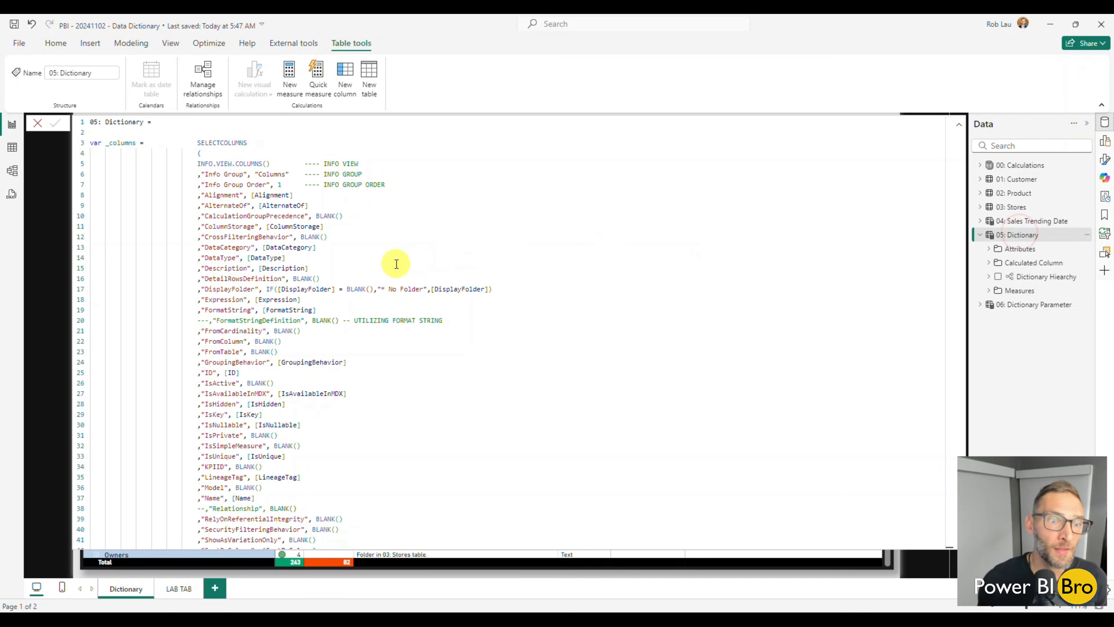
{"action": "left_click_drag", "start_coordinate": [236, 183], "coordinate": [313, 187]}
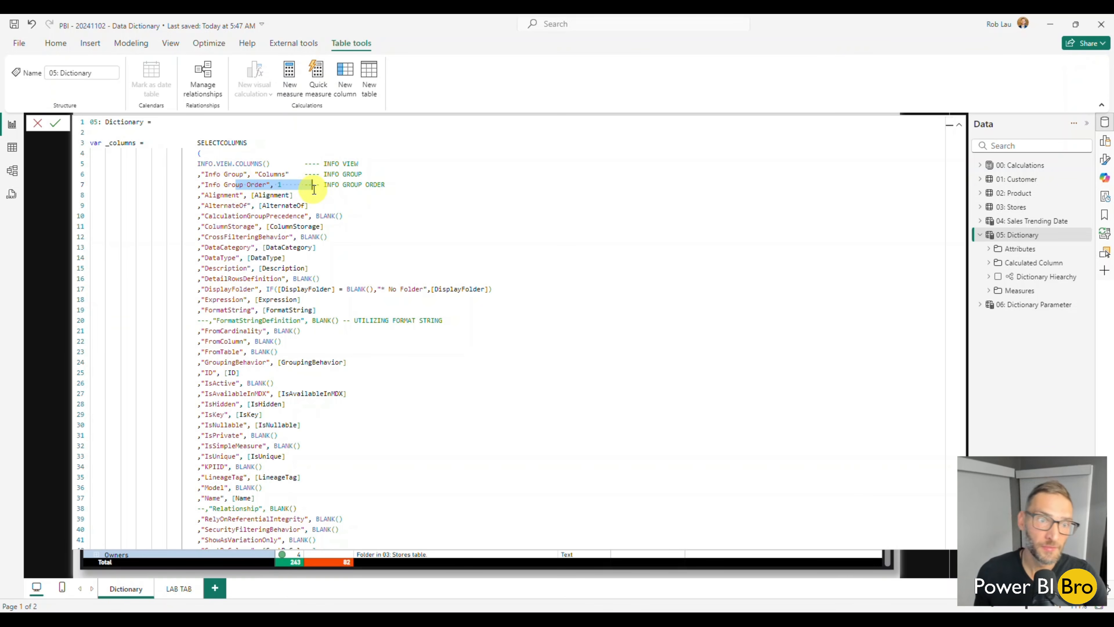
{"action": "scroll", "coordinate": [313, 189], "scroll_direction": "down", "scroll_amount": 15}
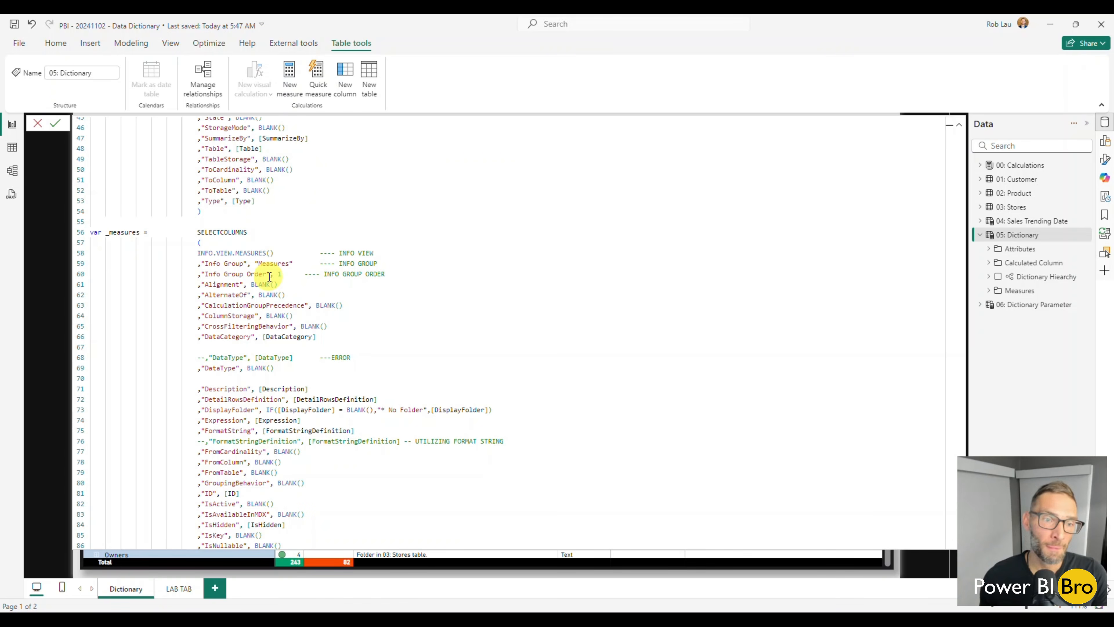
{"action": "scroll", "coordinate": [269, 277], "scroll_direction": "down", "scroll_amount": 17}
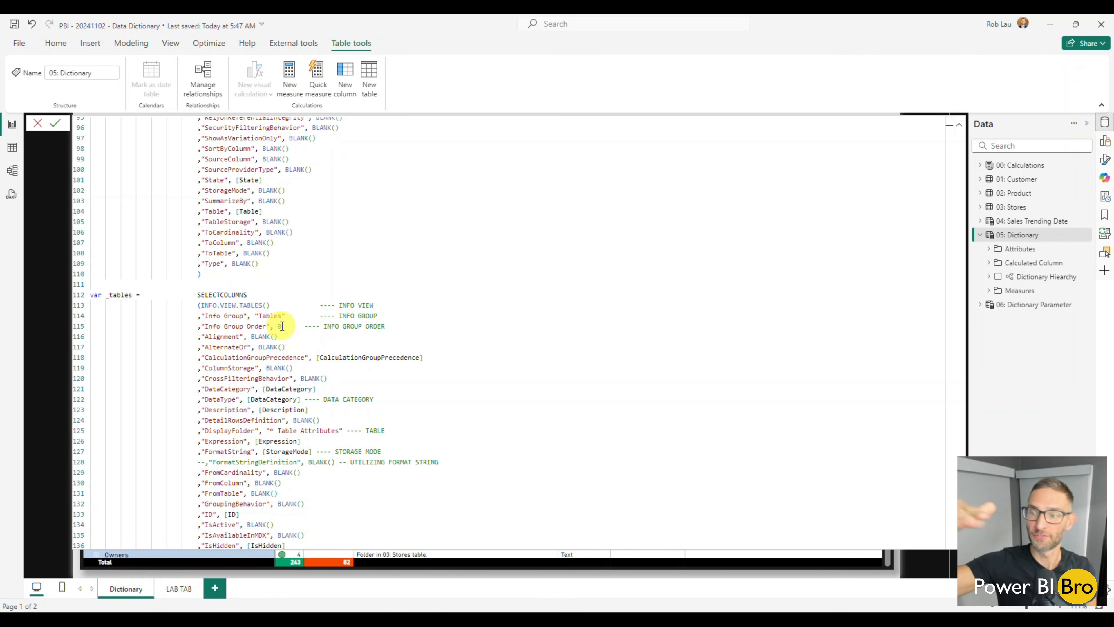
{"action": "scroll", "coordinate": [282, 327], "scroll_direction": "down", "scroll_amount": 15}
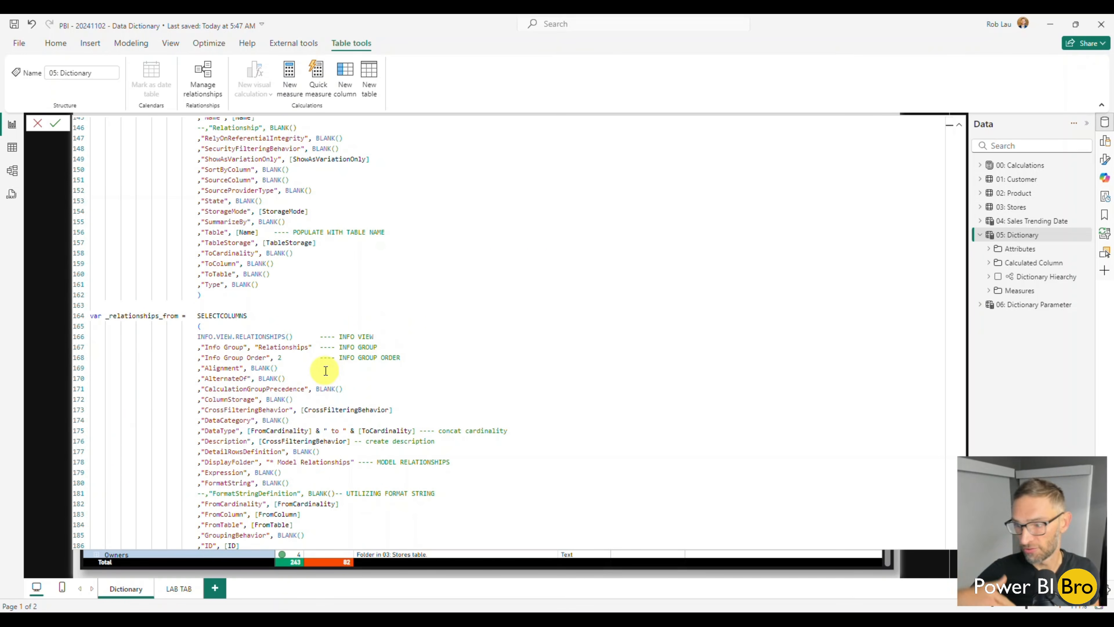
{"action": "scroll", "coordinate": [325, 371], "scroll_direction": "down", "scroll_amount": 8}
{"action": "scroll", "coordinate": [307, 364], "scroll_direction": "up", "scroll_amount": 5}
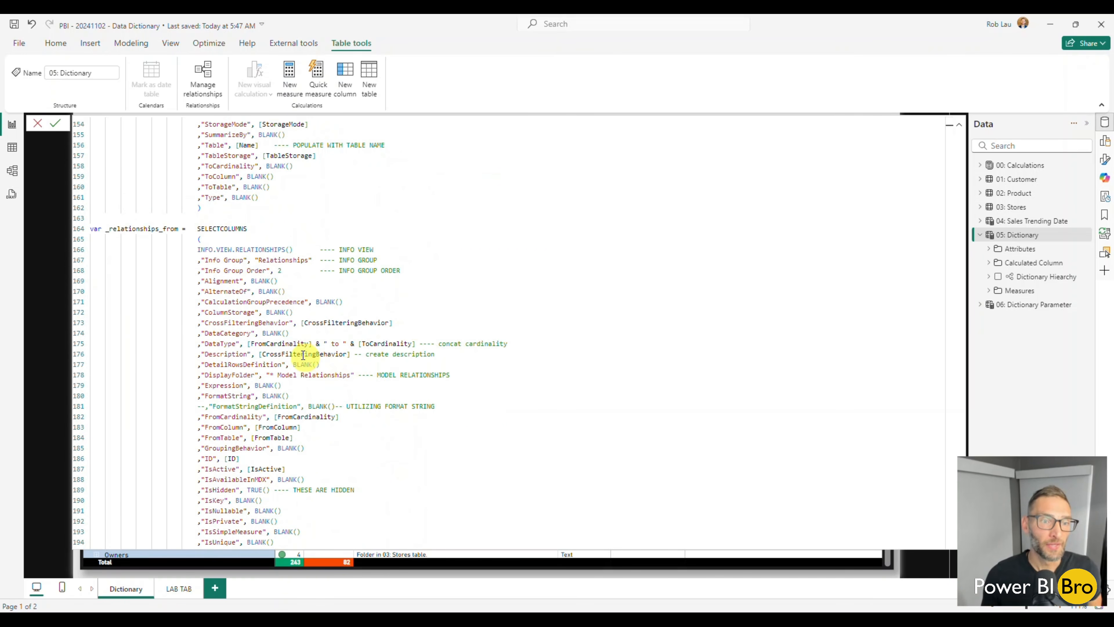
{"action": "scroll", "coordinate": [293, 291], "scroll_direction": "up", "scroll_amount": 20}
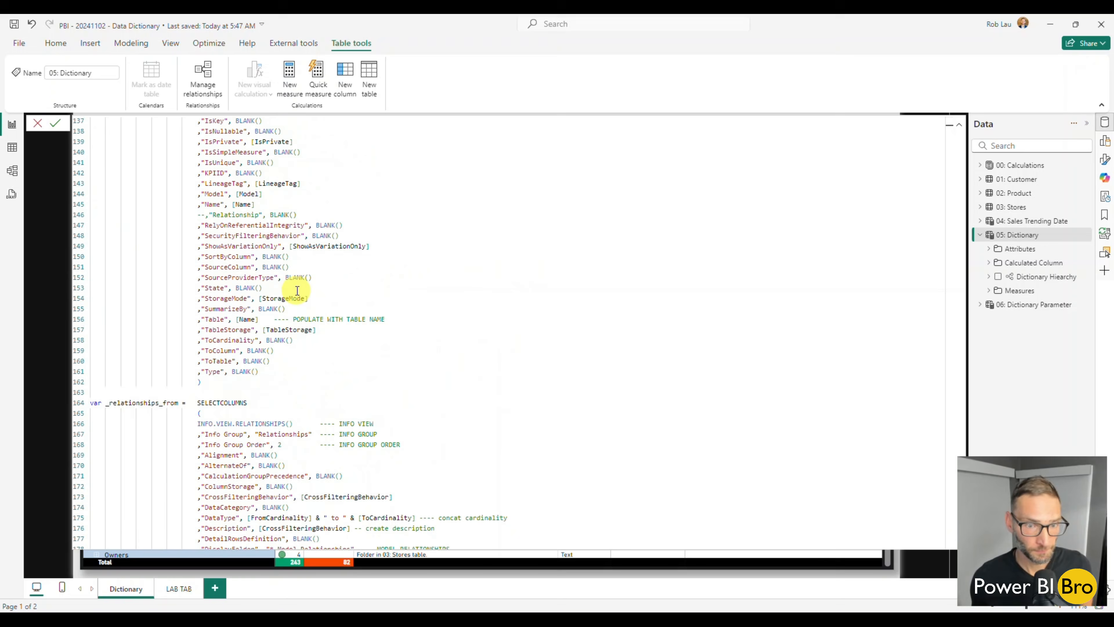
{"action": "scroll", "coordinate": [411, 300], "scroll_direction": "up", "scroll_amount": 20}
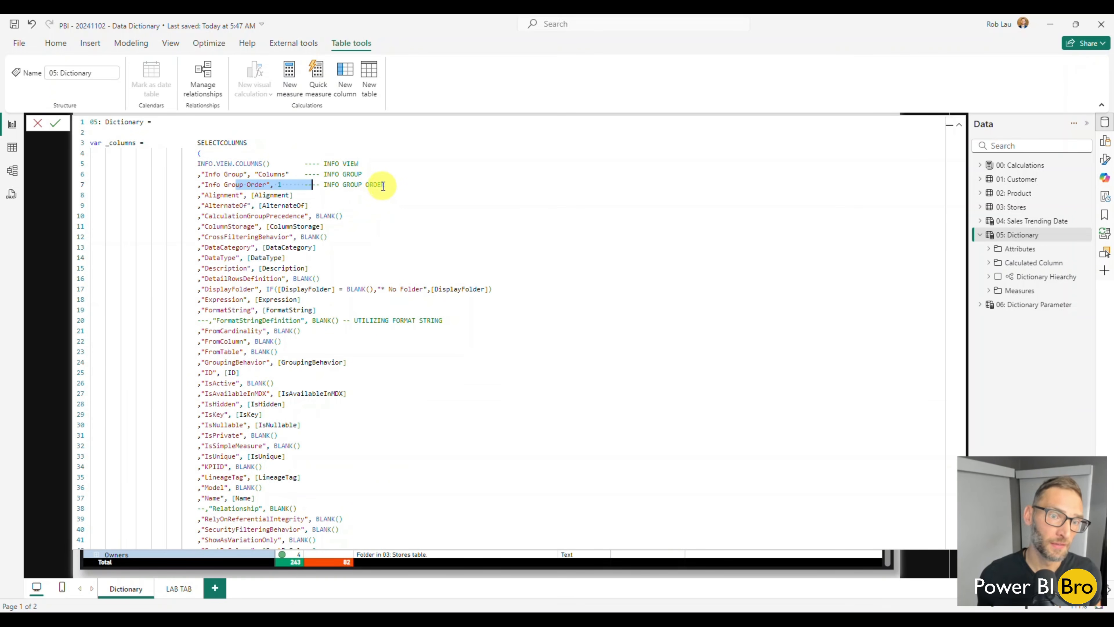
Highlight the UTILIZING FORMAT STRING comment in _columns, and inspect the commented-out DataType line and the DisplayFolder line in _measures
{"action": "left_click_drag", "start_coordinate": [443, 319], "coordinate": [335, 320]}
{"action": "scroll", "coordinate": [384, 349], "scroll_direction": "down", "scroll_amount": 8}
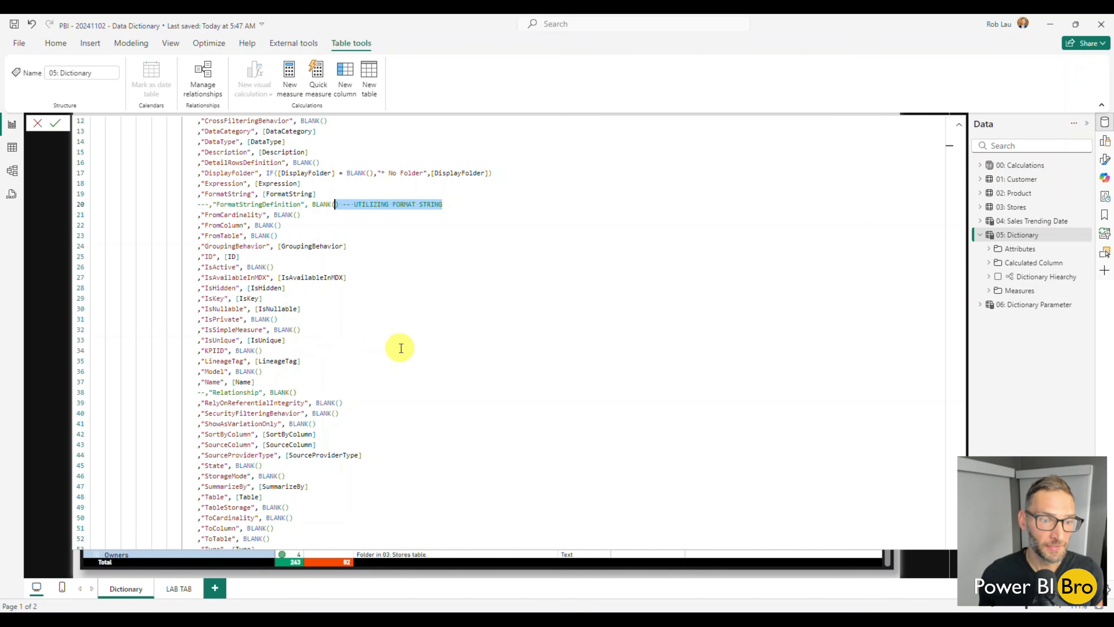
{"action": "scroll", "coordinate": [311, 253], "scroll_direction": "down", "scroll_amount": 6}
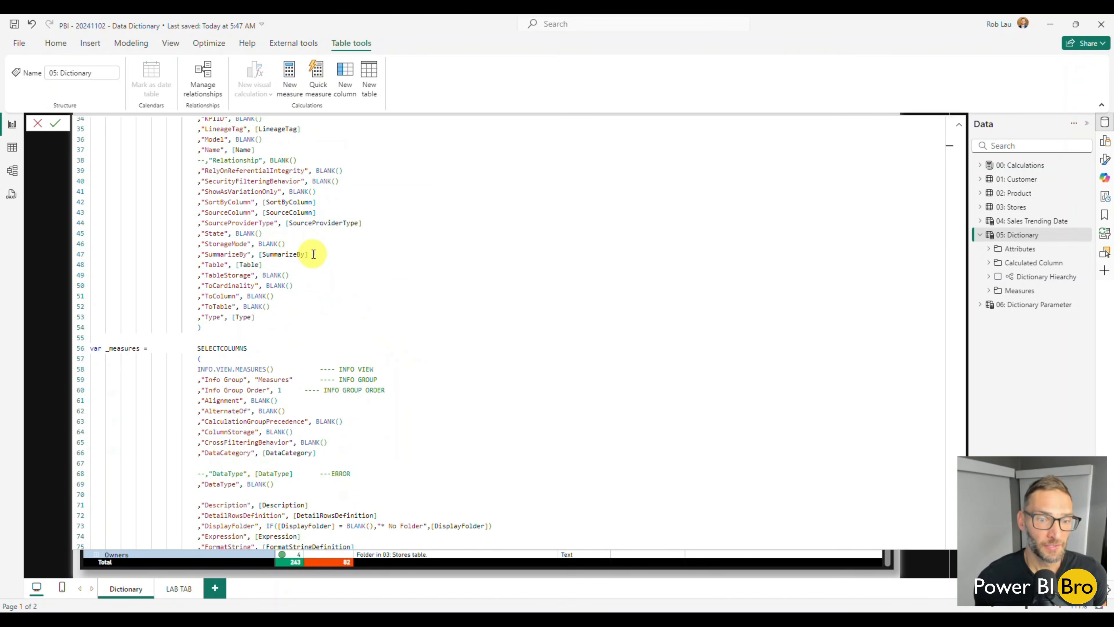
{"action": "scroll", "coordinate": [345, 284], "scroll_direction": "down", "scroll_amount": 1}
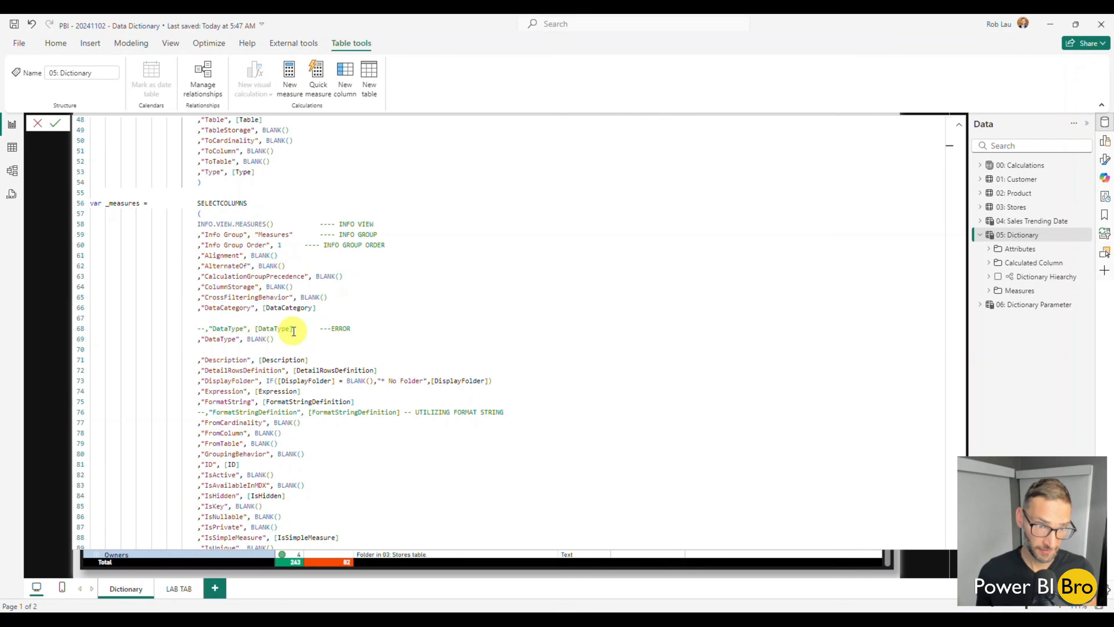
{"action": "left_click_drag", "start_coordinate": [296, 326], "coordinate": [255, 330]}
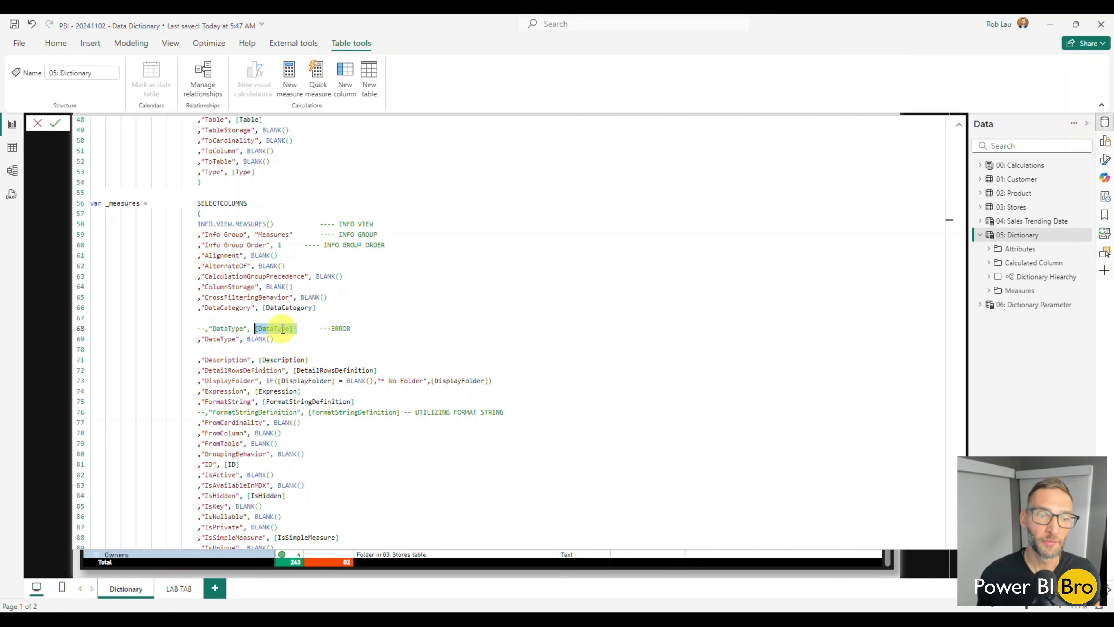
{"action": "scroll", "coordinate": [283, 329], "scroll_direction": "down", "scroll_amount": 1}
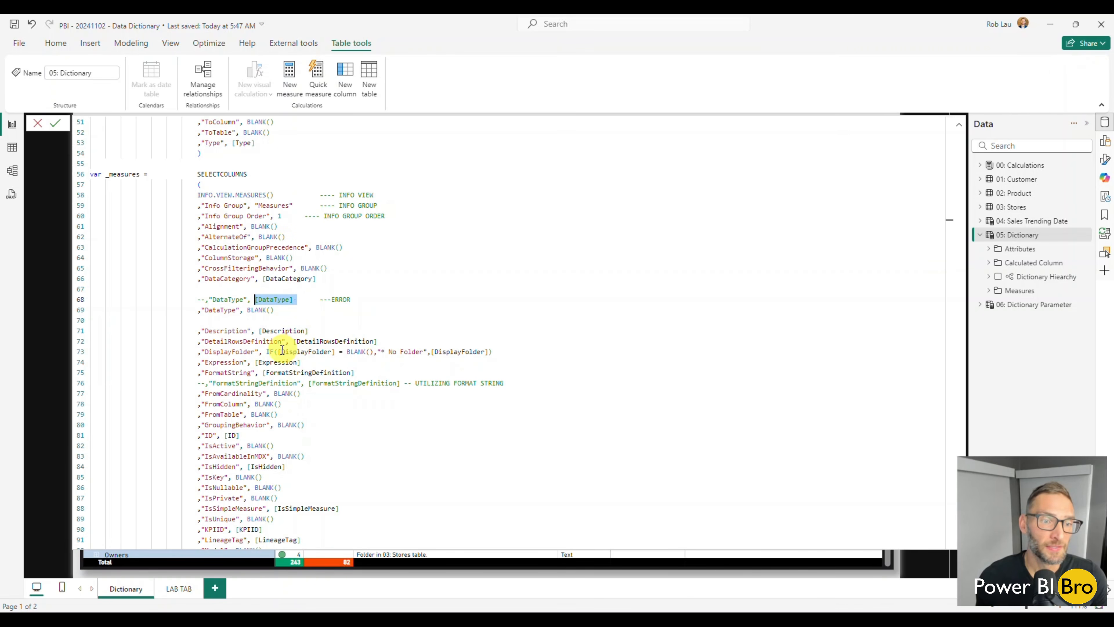
{"action": "left_click", "coordinate": [514, 353]}
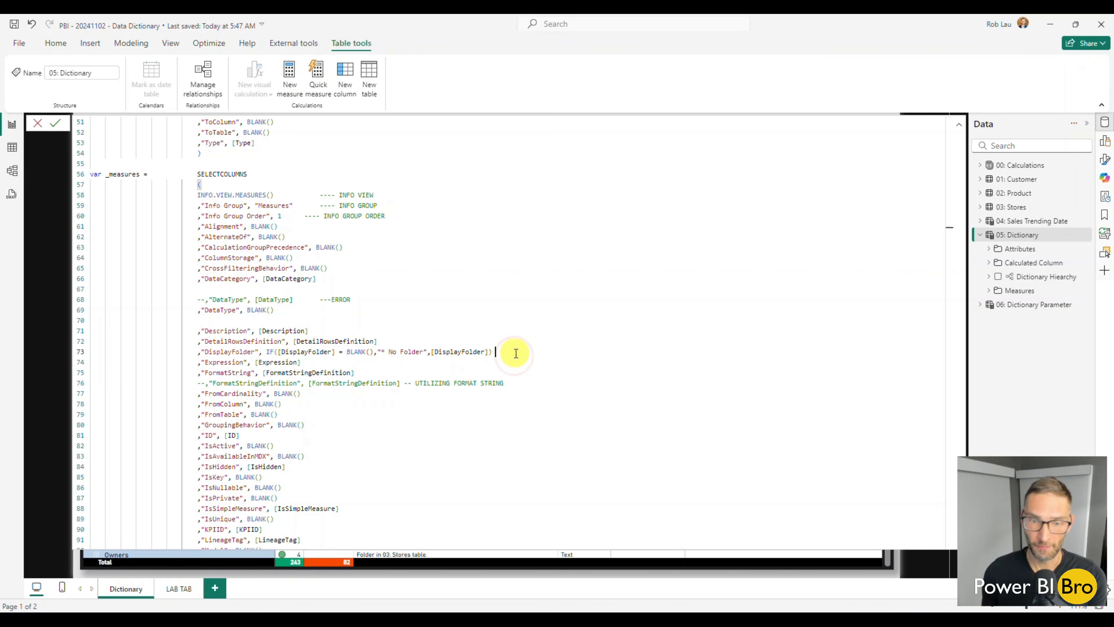
Add the comment "---- FOLDER" at the end of the DisplayFolder line in _measures
{"action": "type", "text": "---- FOLDER"}
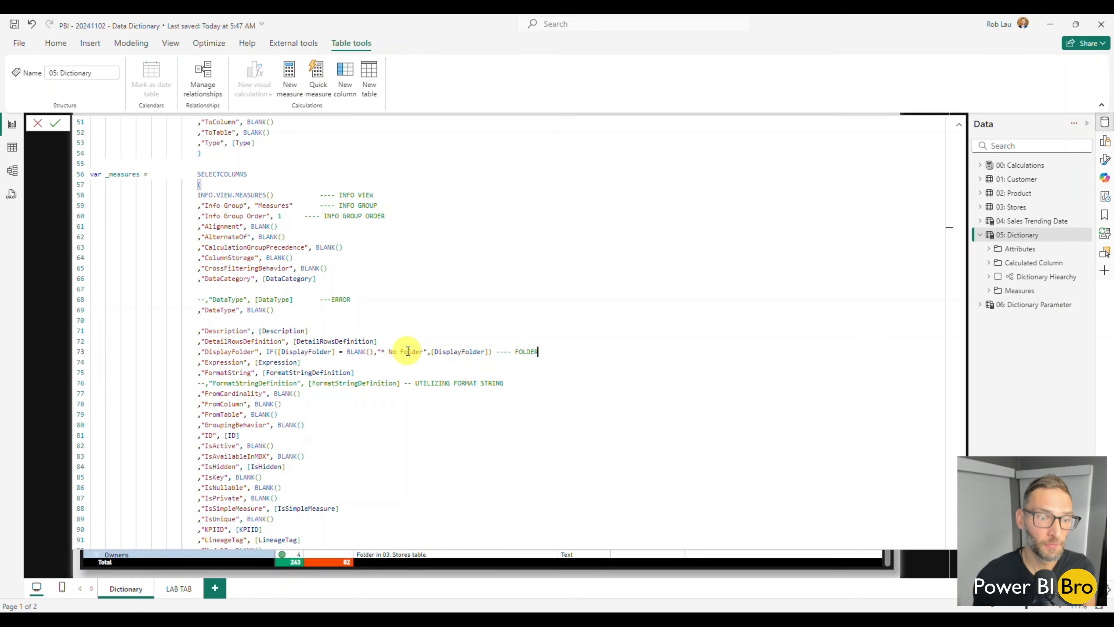
Examine the rest of _measures and the _tables, _relationships_from and _relationships_to variables, through to the closing RETURN of the 05: Dictionary formula
{"action": "scroll", "coordinate": [408, 351], "scroll_direction": "down", "scroll_amount": 6}
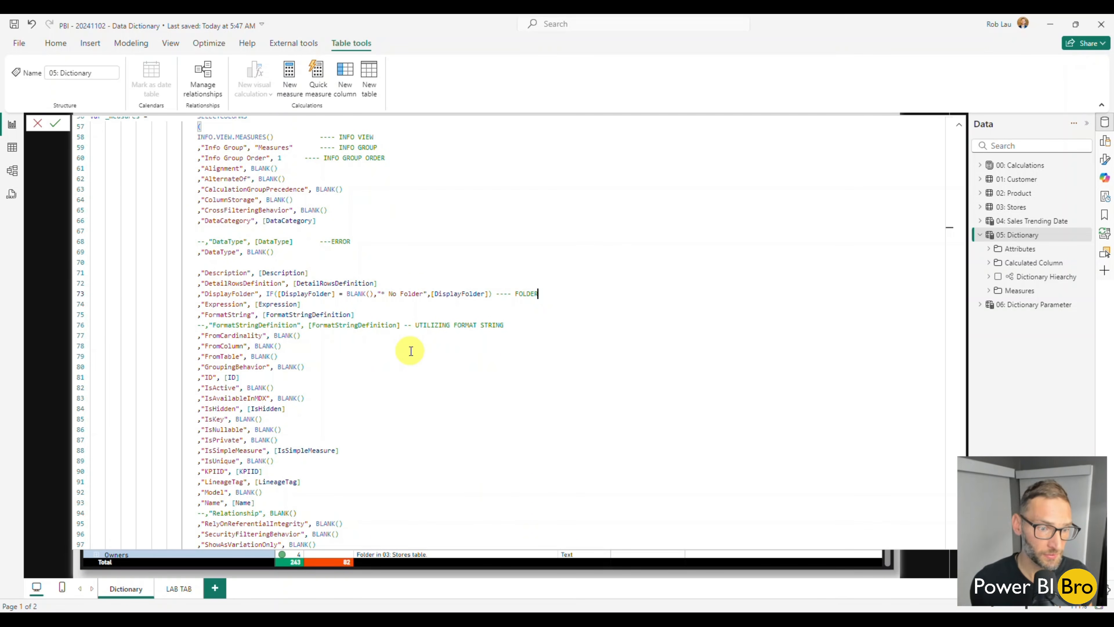
{"action": "scroll", "coordinate": [413, 347], "scroll_direction": "down", "scroll_amount": 4}
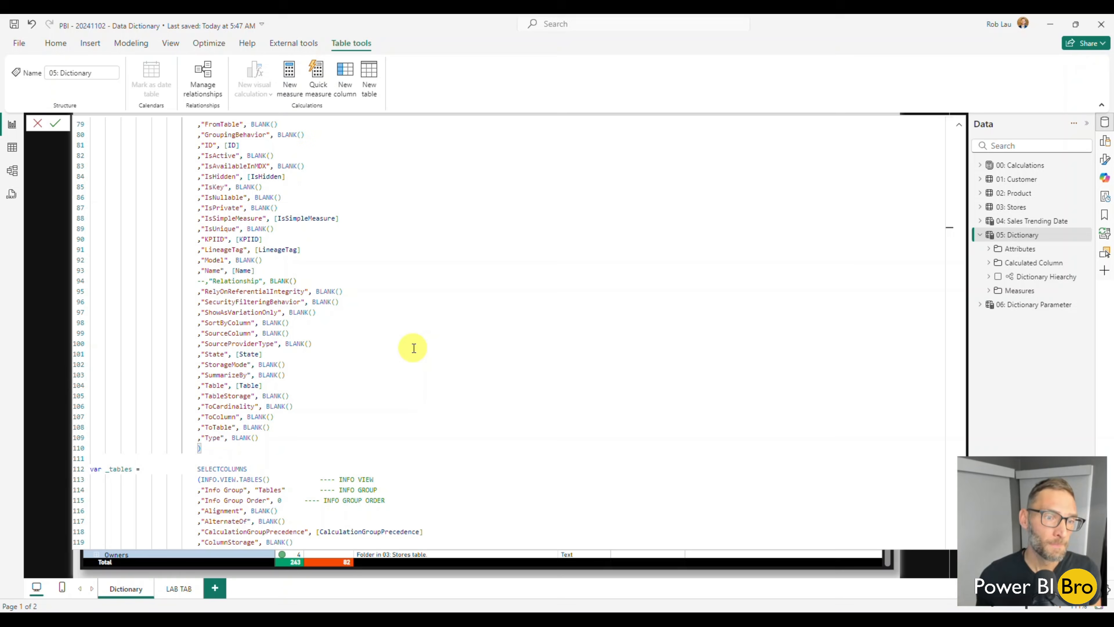
{"action": "scroll", "coordinate": [412, 347], "scroll_direction": "down", "scroll_amount": 3}
{"action": "scroll", "coordinate": [410, 345], "scroll_direction": "down", "scroll_amount": 2}
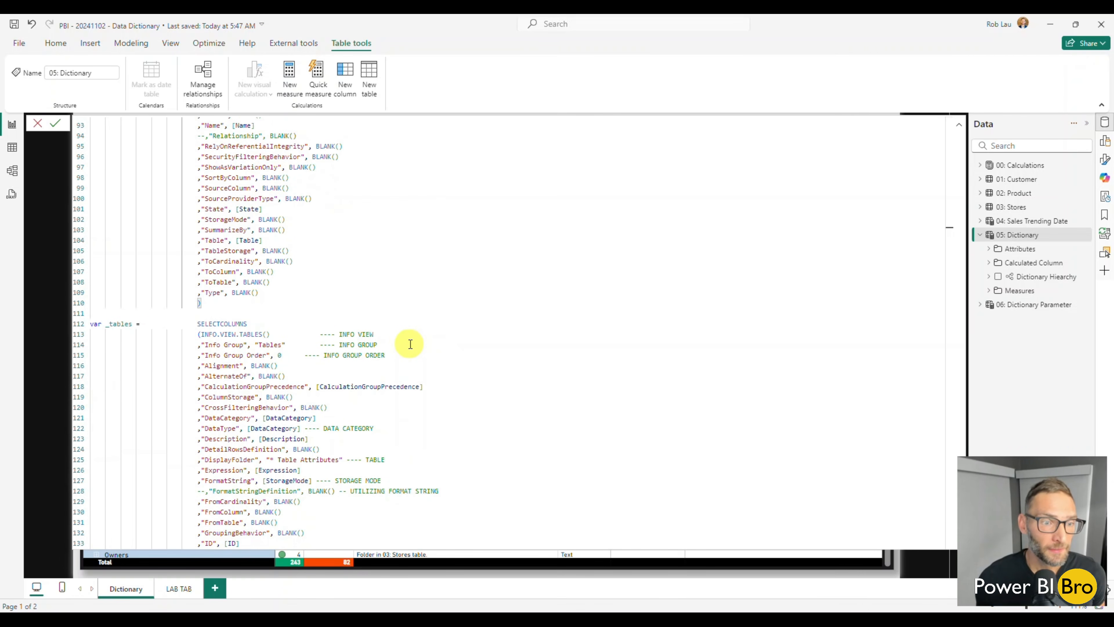
{"action": "scroll", "coordinate": [410, 344], "scroll_direction": "down", "scroll_amount": 1}
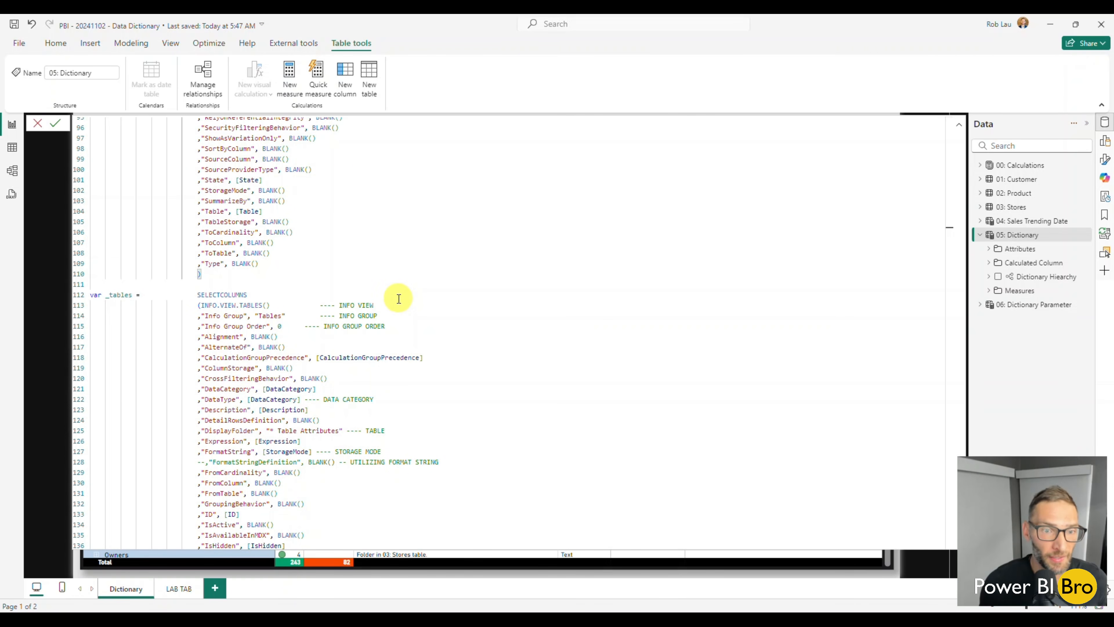
{"action": "scroll", "coordinate": [398, 299], "scroll_direction": "down", "scroll_amount": 11}
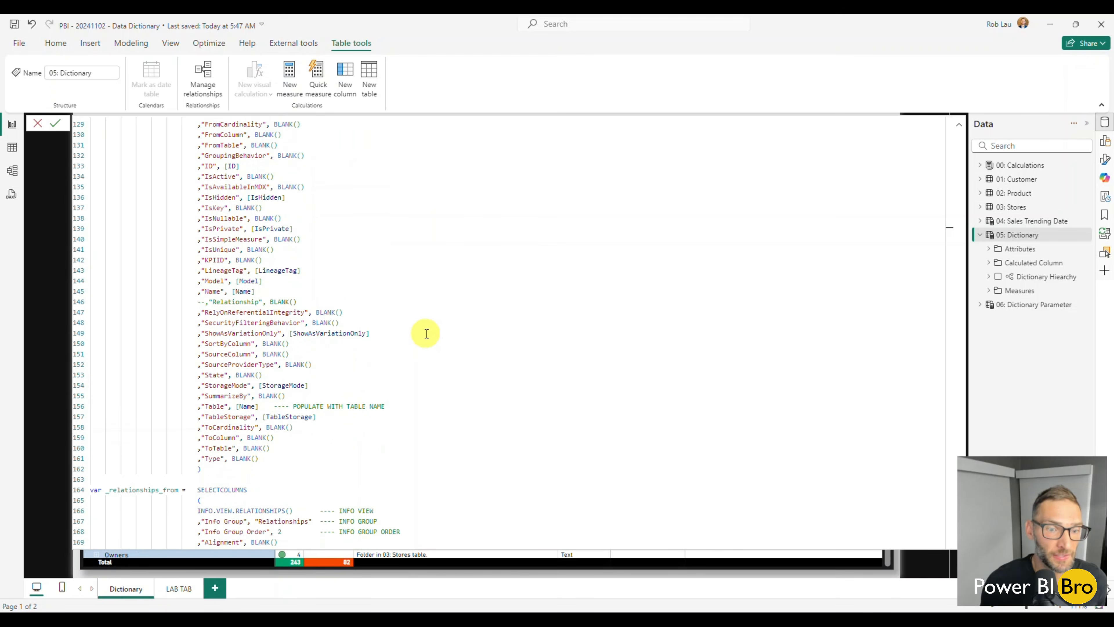
{"action": "scroll", "coordinate": [426, 334], "scroll_direction": "down", "scroll_amount": 3}
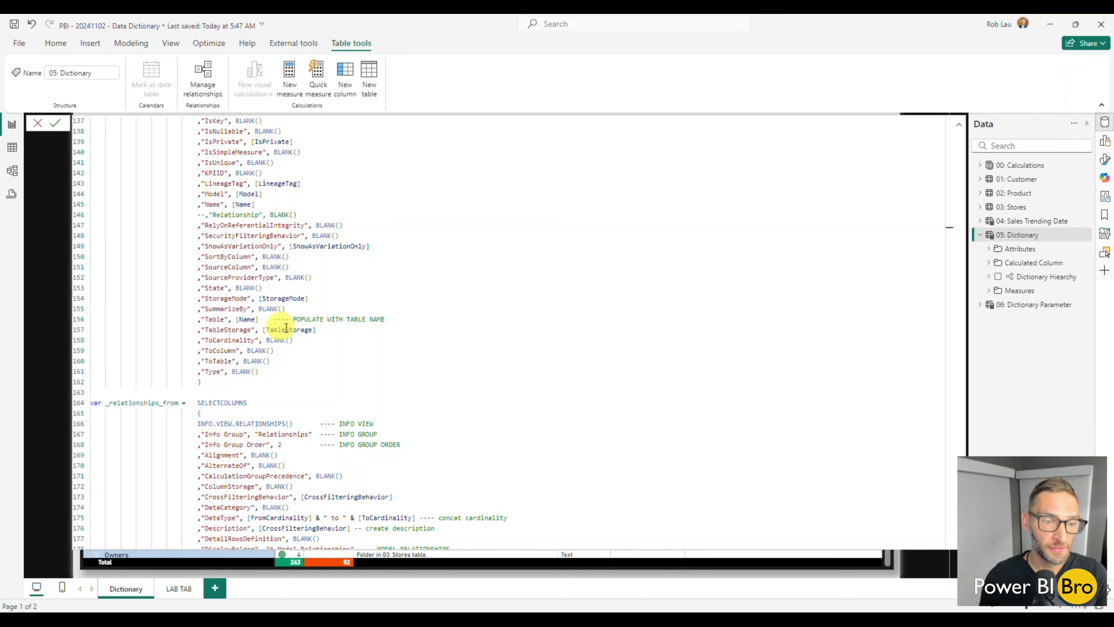
{"action": "scroll", "coordinate": [307, 343], "scroll_direction": "down", "scroll_amount": 15}
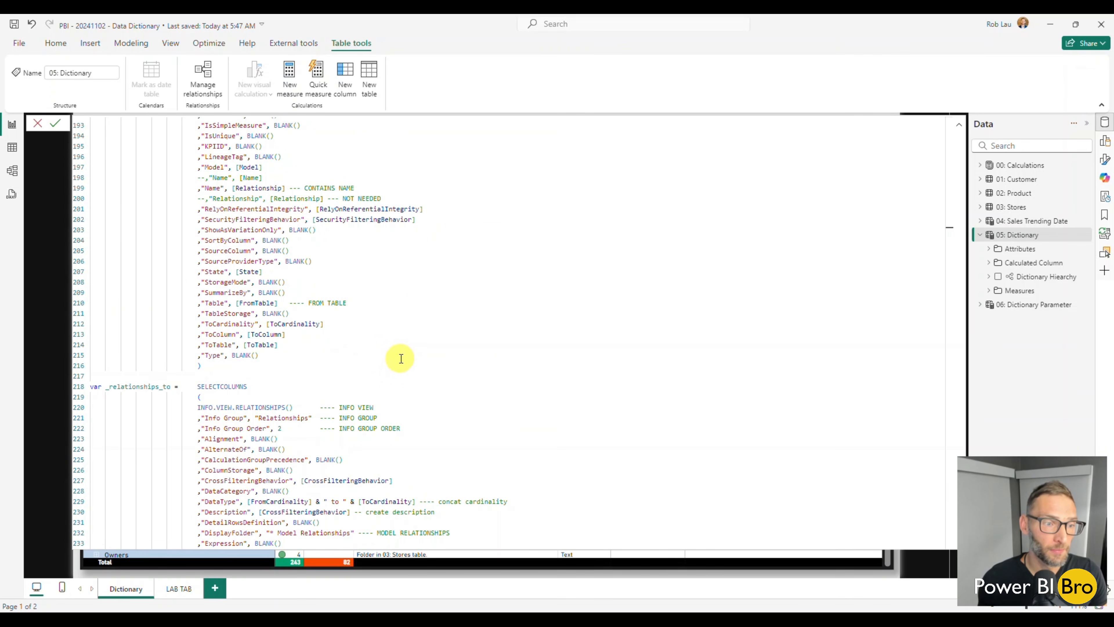
{"action": "scroll", "coordinate": [398, 355], "scroll_direction": "down", "scroll_amount": 6}
{"action": "scroll", "coordinate": [314, 285], "scroll_direction": "down", "scroll_amount": 2}
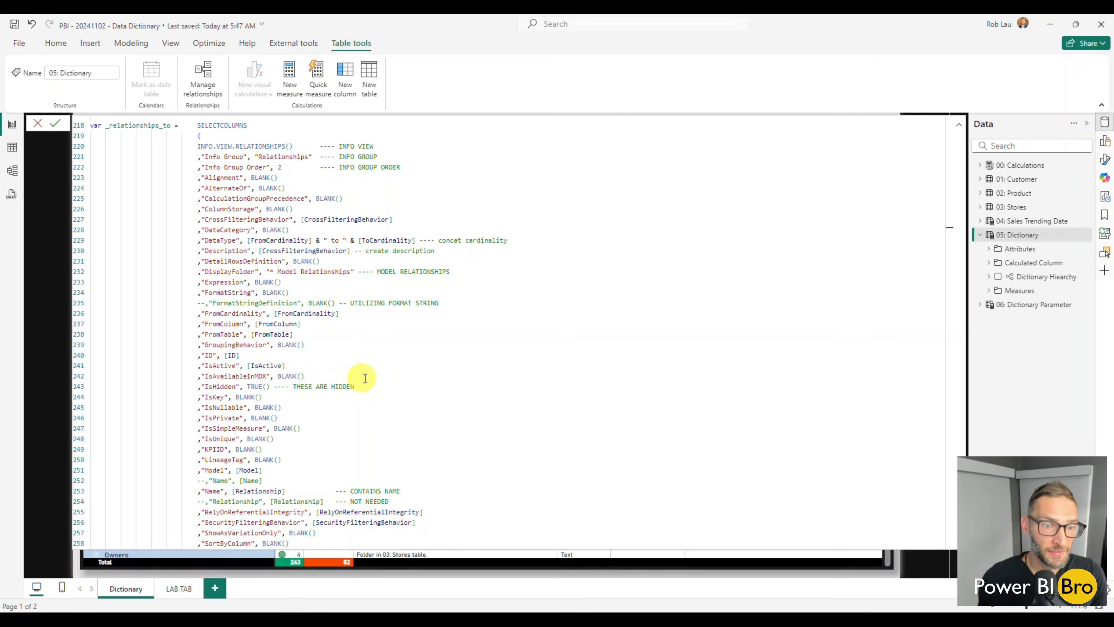
{"action": "scroll", "coordinate": [268, 388], "scroll_direction": "down", "scroll_amount": 4}
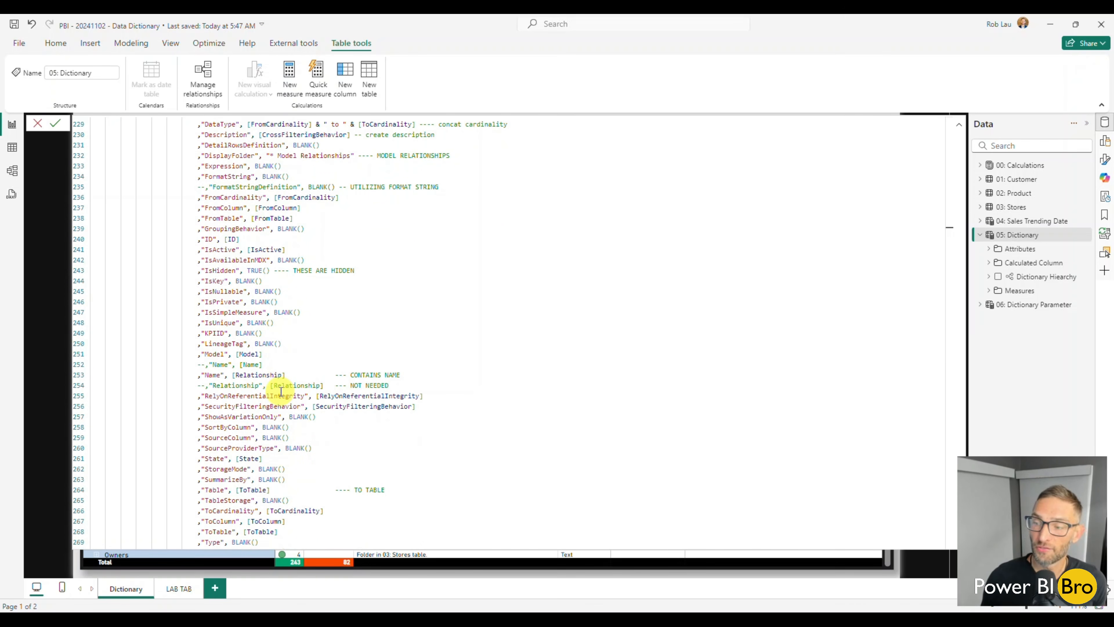
{"action": "scroll", "coordinate": [289, 381], "scroll_direction": "down", "scroll_amount": 4}
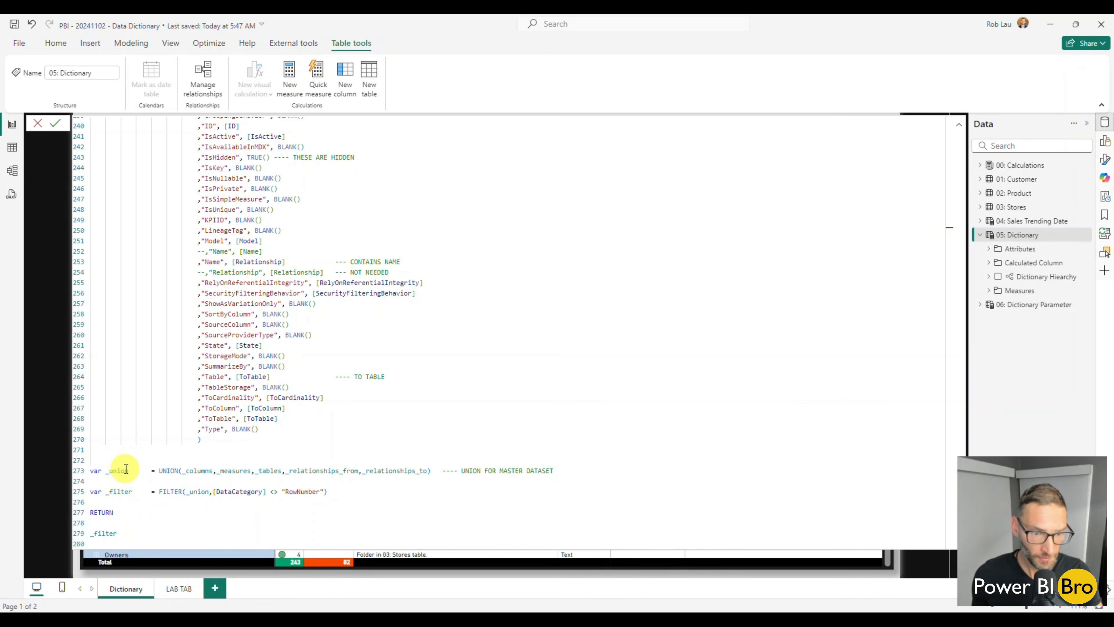
Highlight the UNION line that builds the master dataset, and close the 05: Dictionary formula, discarding the edits
{"action": "left_click_drag", "start_coordinate": [126, 469], "coordinate": [548, 472]}
{"action": "left_click", "coordinate": [542, 502]}
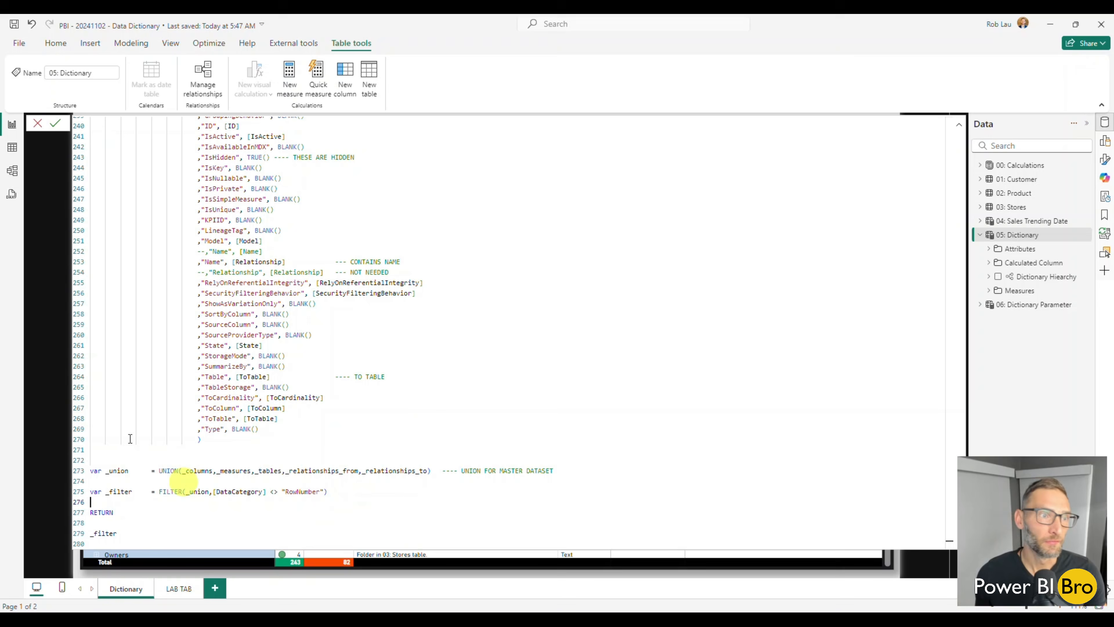
{"action": "left_click", "coordinate": [36, 124]}
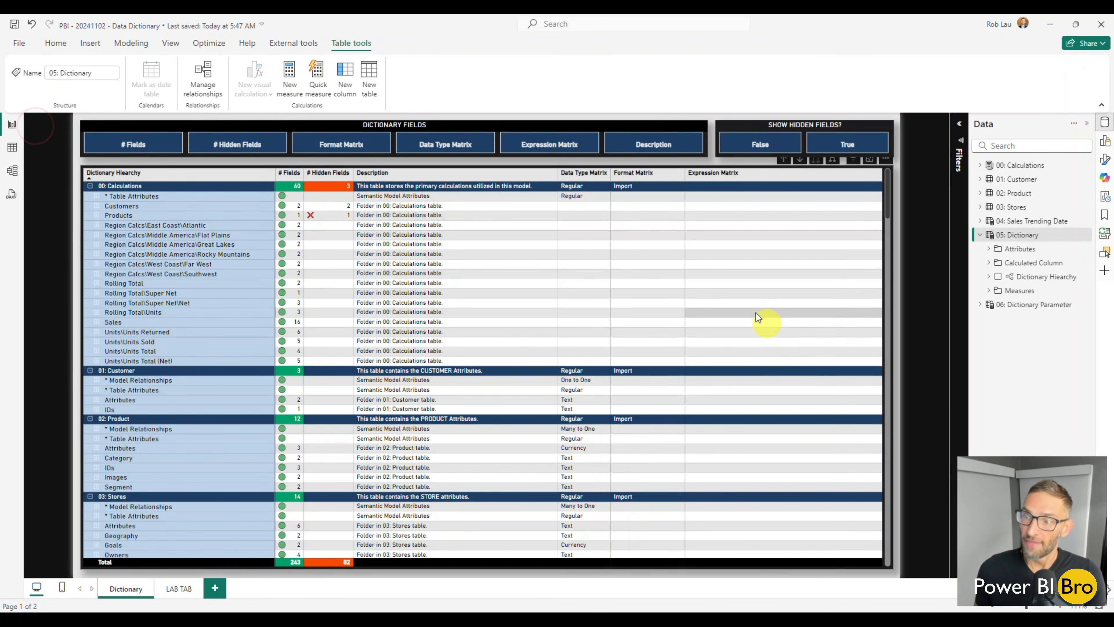
Look through the Description Matrix, Data Type Matrix and Expression Matrix measures in the Measures folder, and close the formula
{"action": "left_click", "coordinate": [988, 292]}
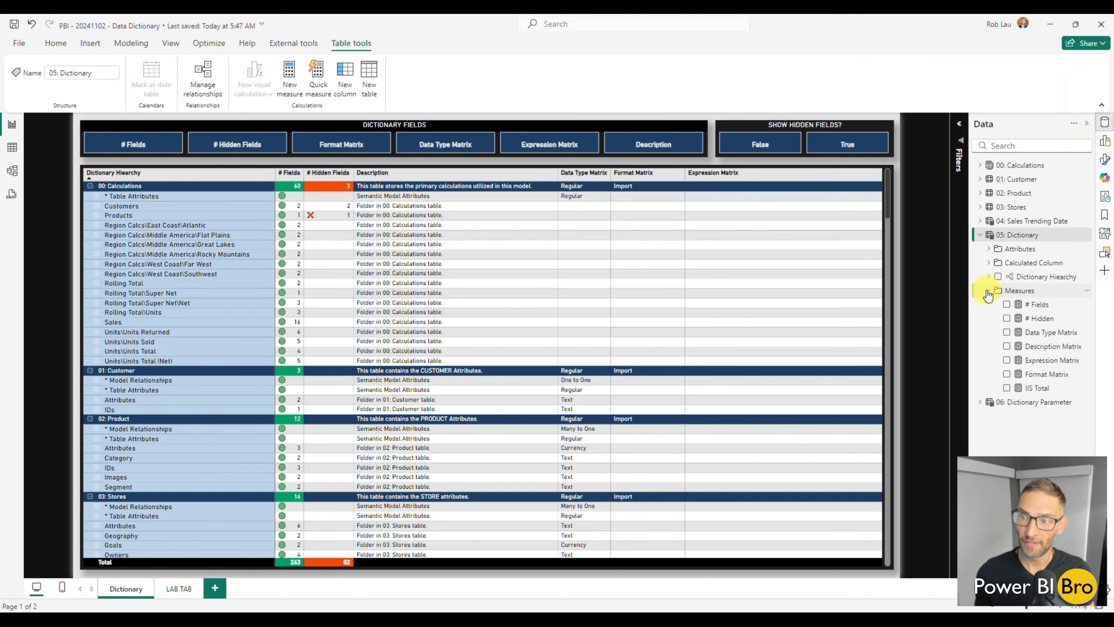
{"action": "left_click", "coordinate": [1054, 354]}
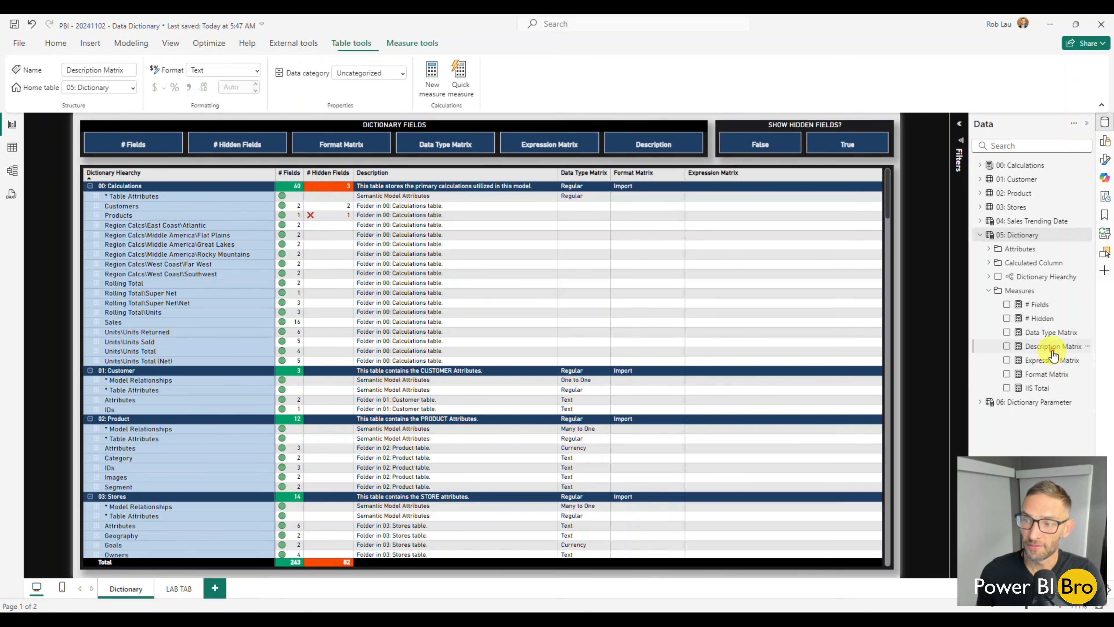
{"action": "left_click", "coordinate": [1044, 332]}
{"action": "left_click", "coordinate": [1048, 359]}
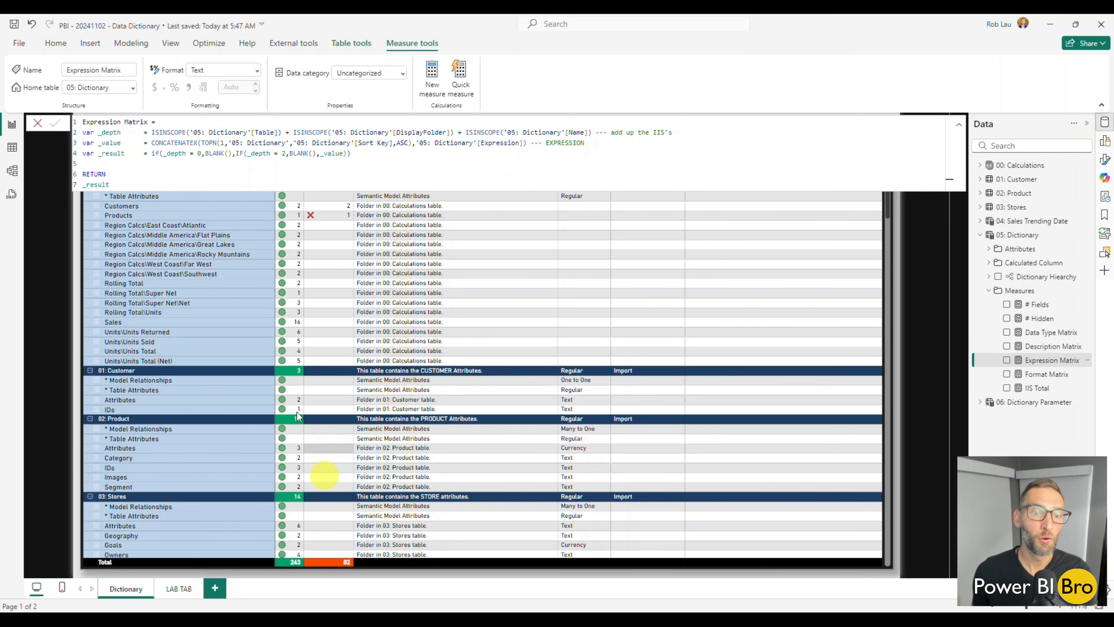
{"action": "left_click", "coordinate": [415, 277]}
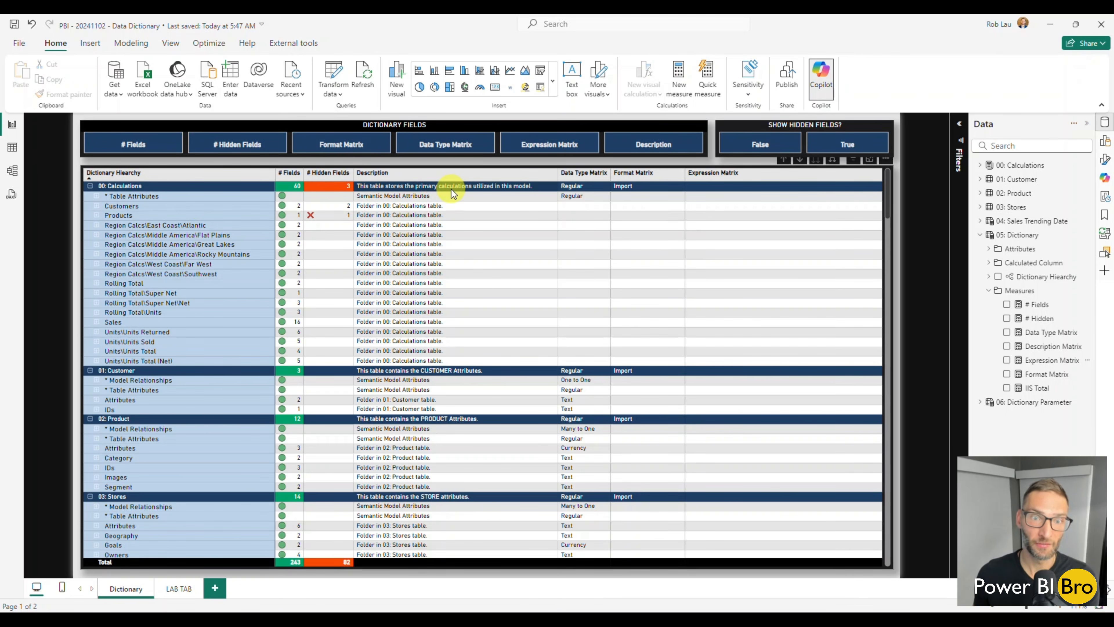
Expand and collapse the Products folder under 00: Calculations in the matrix, and examine the table-level formulas in the Expression Matrix column
{"action": "left_click", "coordinate": [97, 216]}
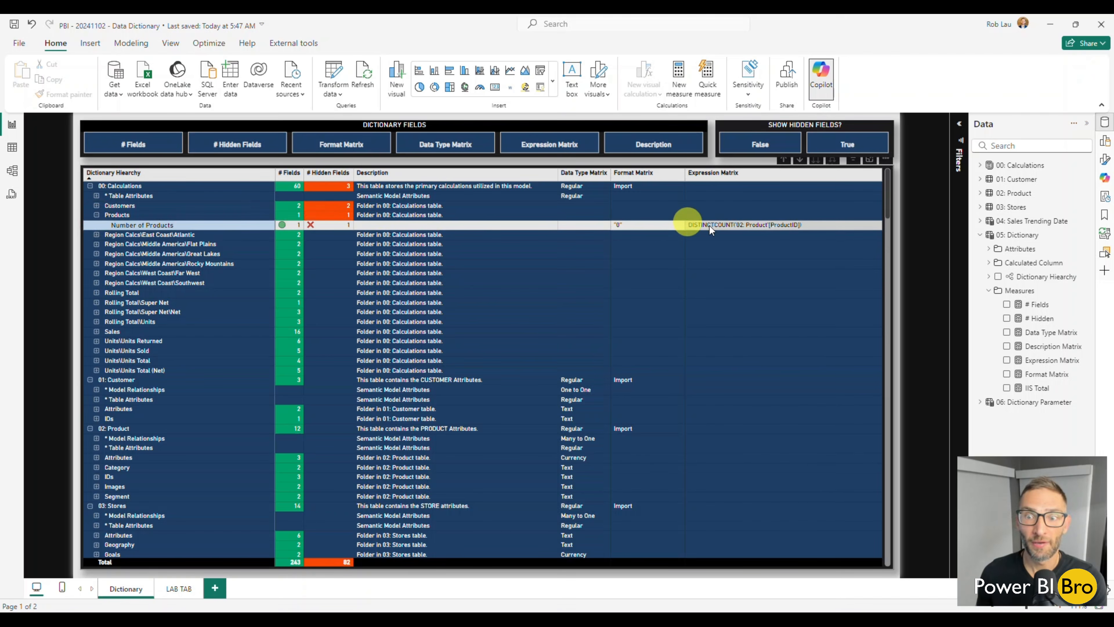
{"action": "left_click", "coordinate": [97, 215]}
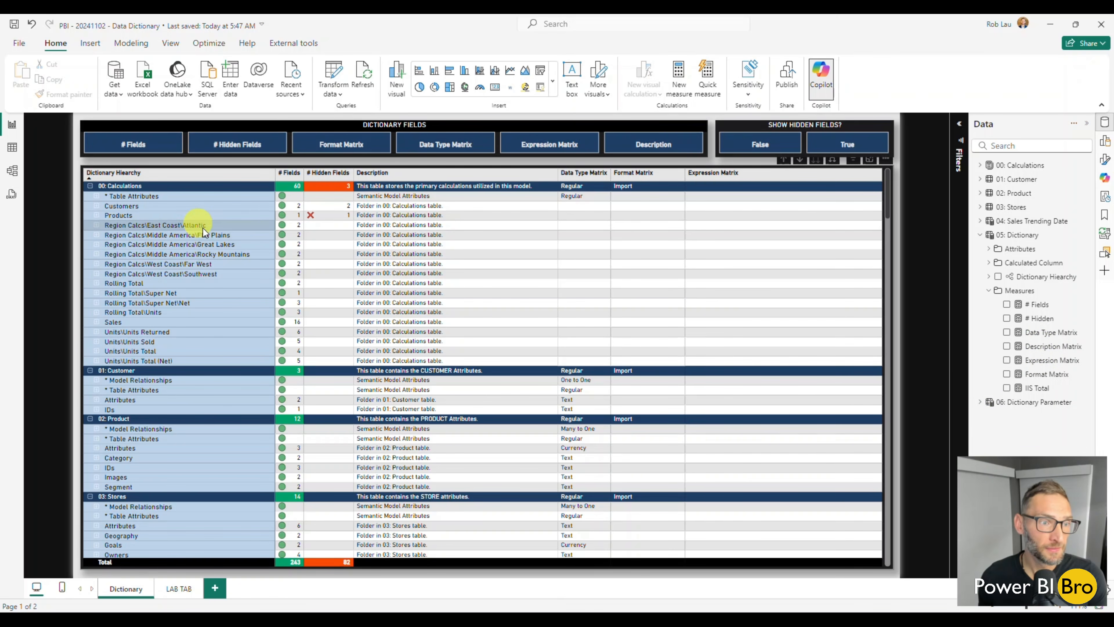
{"action": "scroll", "coordinate": [229, 234], "scroll_direction": "down", "scroll_amount": 6}
{"action": "scroll", "coordinate": [455, 318], "scroll_direction": "down", "scroll_amount": 10}
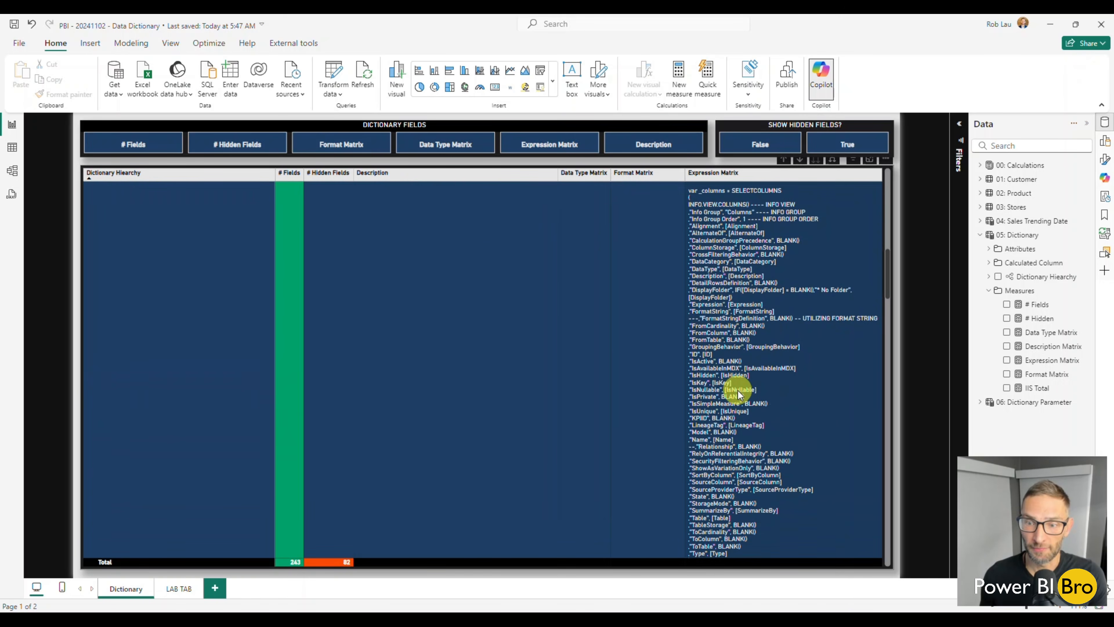
{"action": "scroll", "coordinate": [738, 391], "scroll_direction": "down", "scroll_amount": 5}
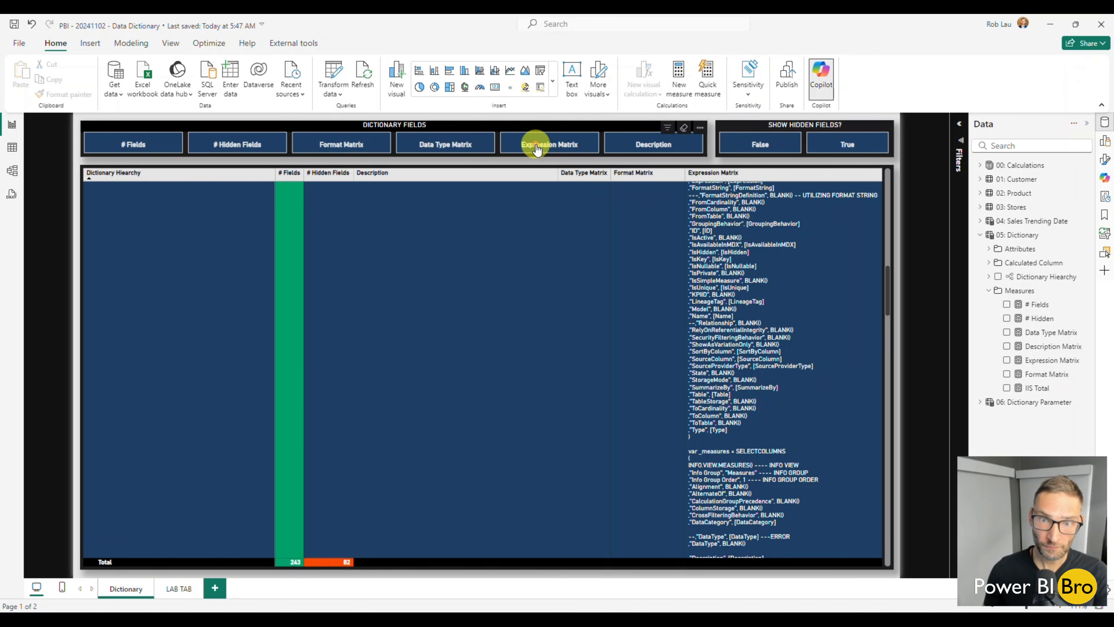
Hide the Expression Matrix column in the dictionary matrix, and show it again
{"action": "left_click", "coordinate": [536, 145]}
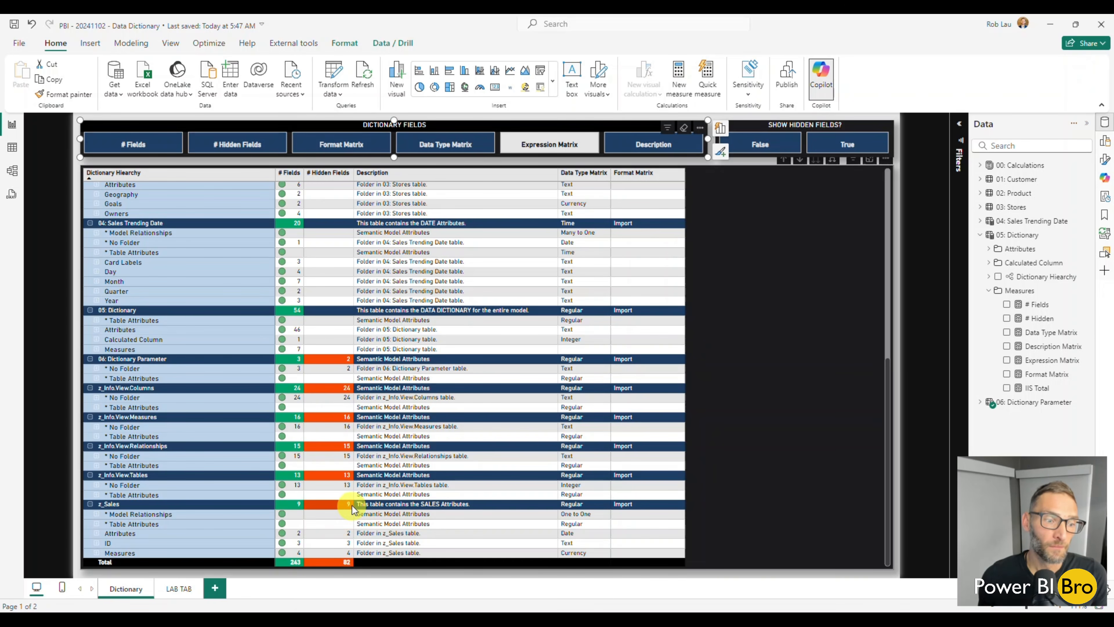
{"action": "left_click", "coordinate": [566, 149]}
{"action": "scroll", "coordinate": [566, 303], "scroll_direction": "up", "scroll_amount": 10}
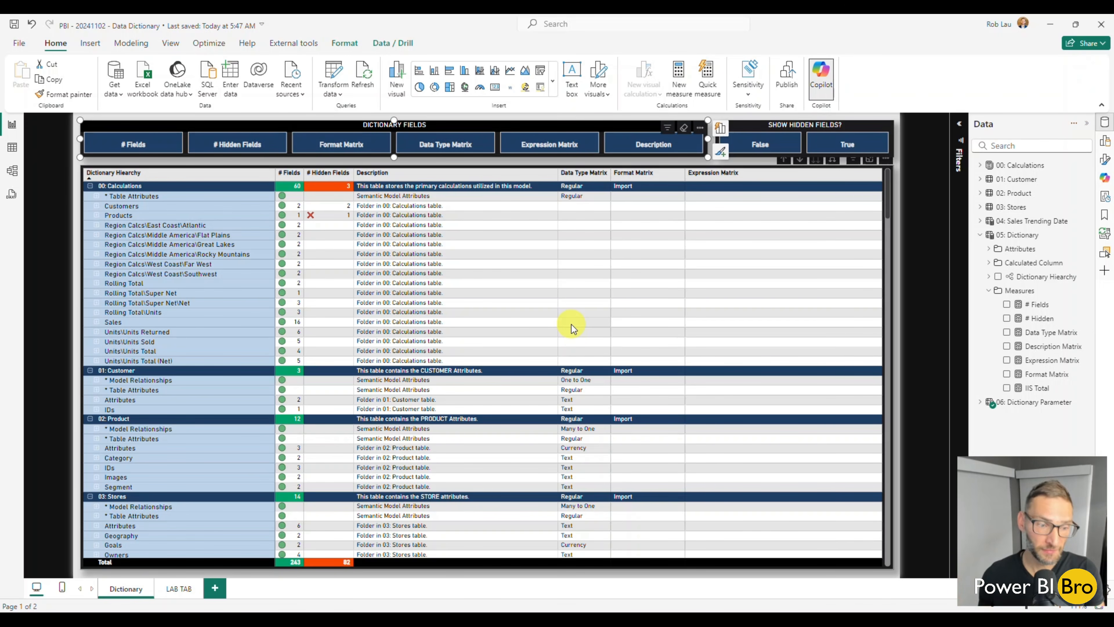
Switch to the LAB TAB page, collapse the Measures folder and the 05: Dictionary table, and expand 01: Customer in the model's table list
{"action": "left_click", "coordinate": [178, 590]}
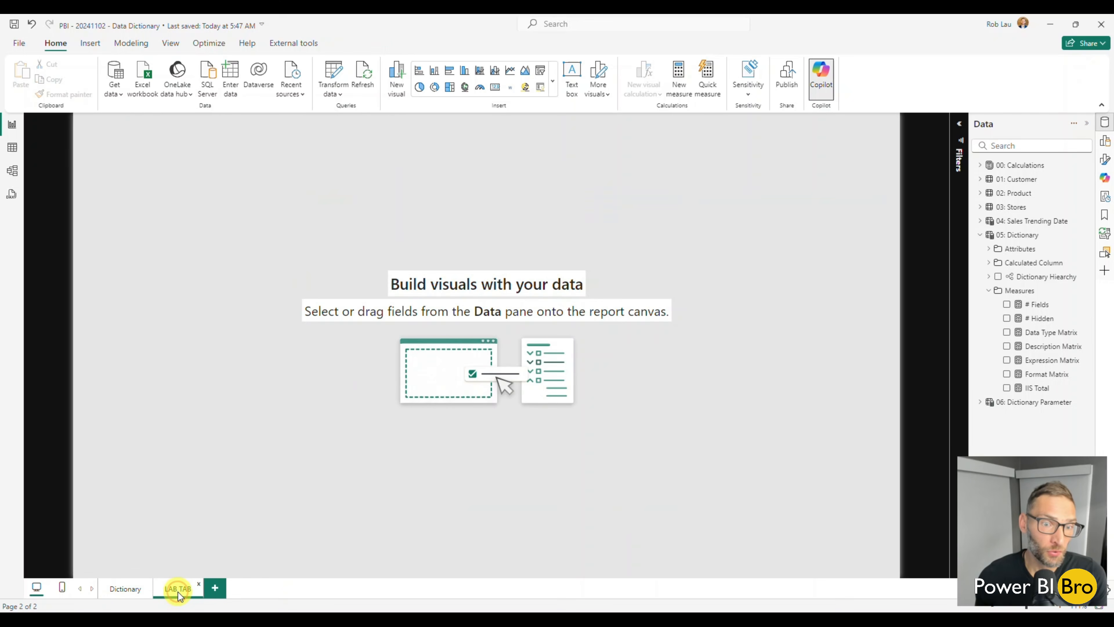
{"action": "left_click", "coordinate": [989, 291]}
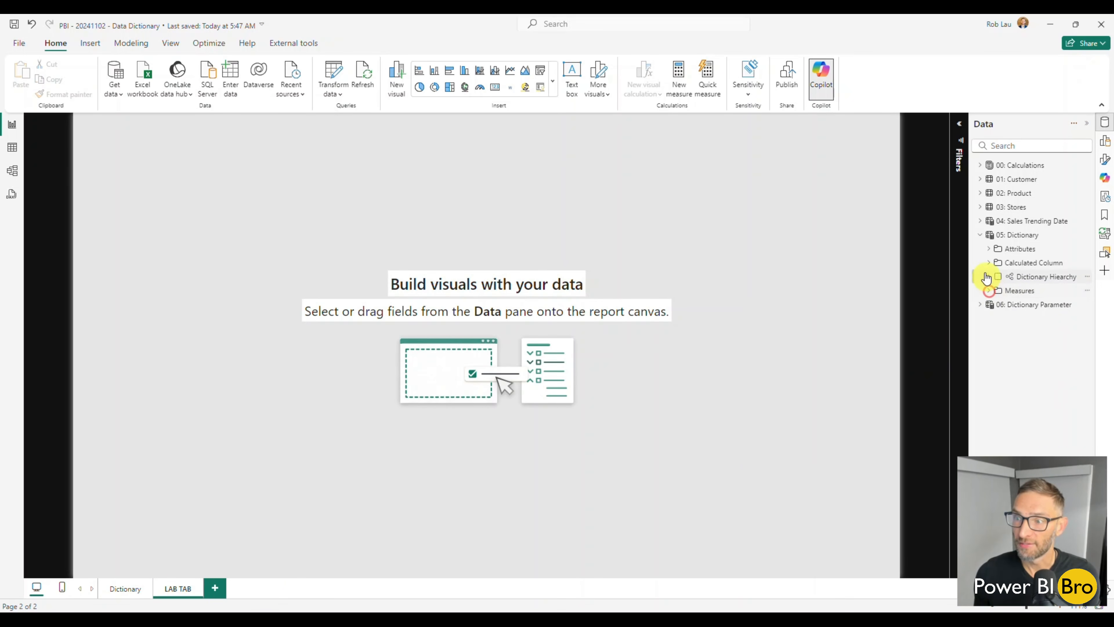
{"action": "left_click", "coordinate": [982, 239]}
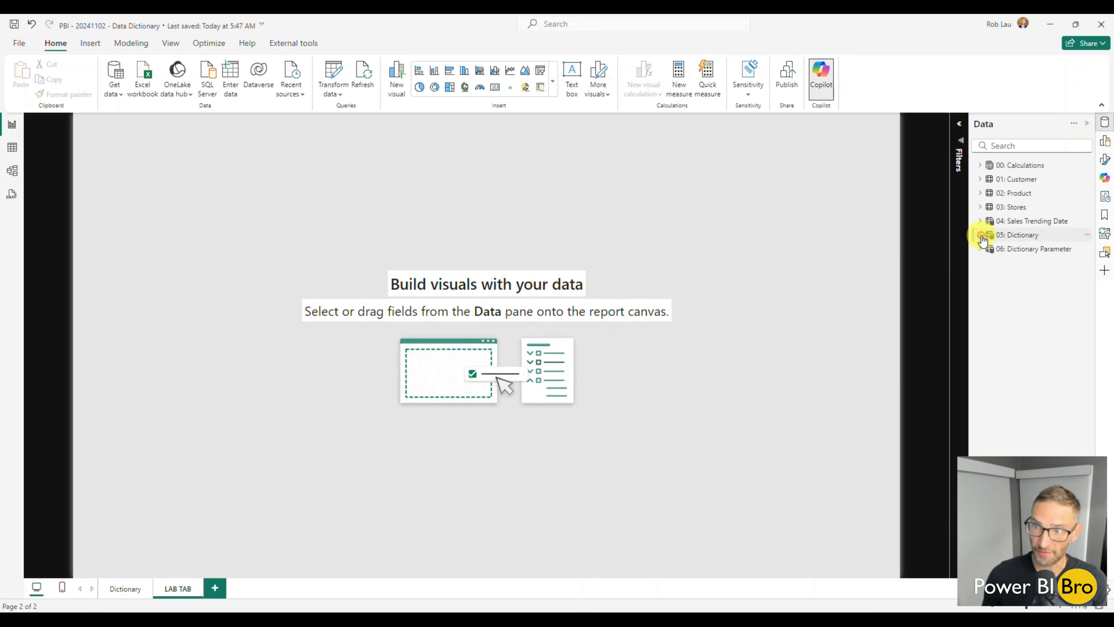
{"action": "left_click", "coordinate": [1019, 167]}
{"action": "left_click", "coordinate": [1016, 179]}
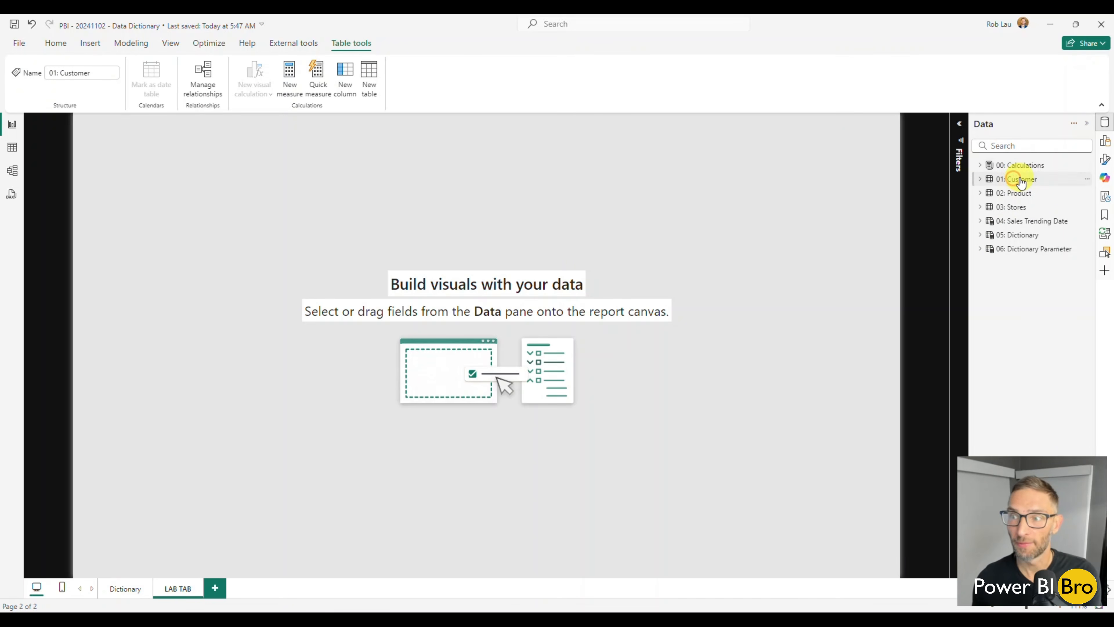
{"action": "left_click", "coordinate": [995, 181]}
Open the 05: Dictionary table in Table view and copy its entire formula
{"action": "left_click", "coordinate": [12, 171]}
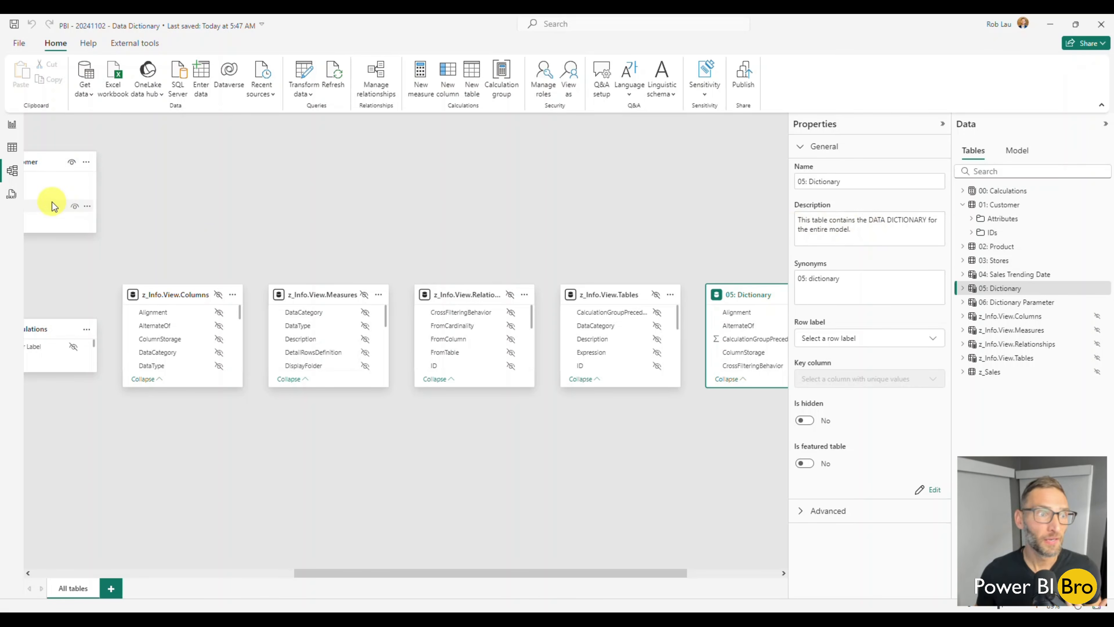
{"action": "left_click", "coordinate": [10, 127]}
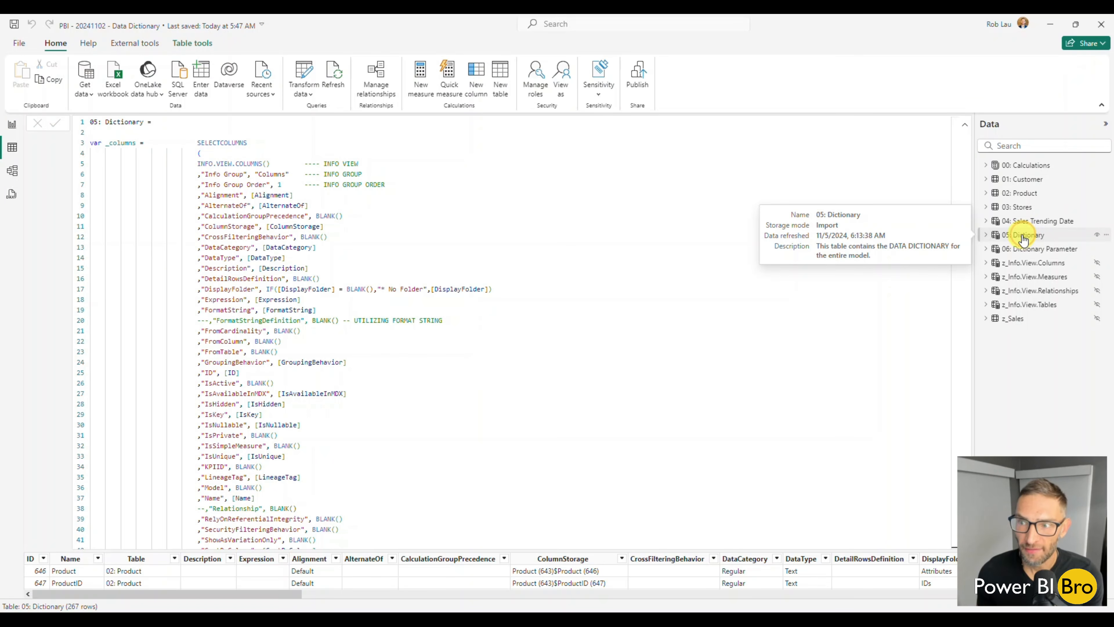
{"action": "left_click", "coordinate": [525, 299]}
{"action": "key", "text": "ctrl+a"}
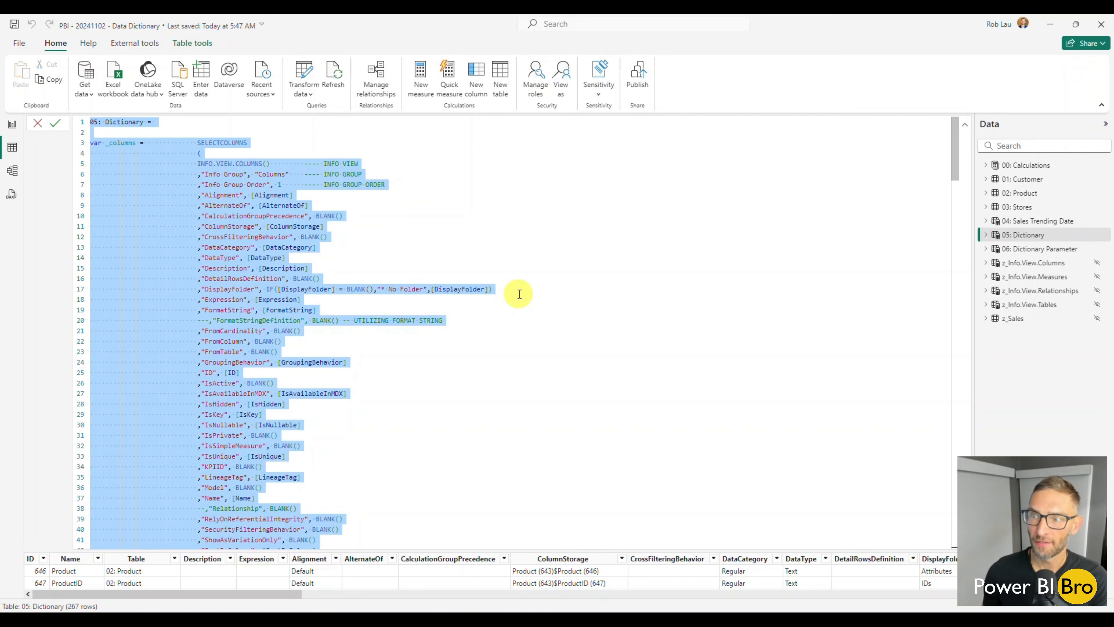
Create a new calculated table and replace its default definition with the copied 05: Dictionary formula
{"action": "left_click", "coordinate": [501, 83]}
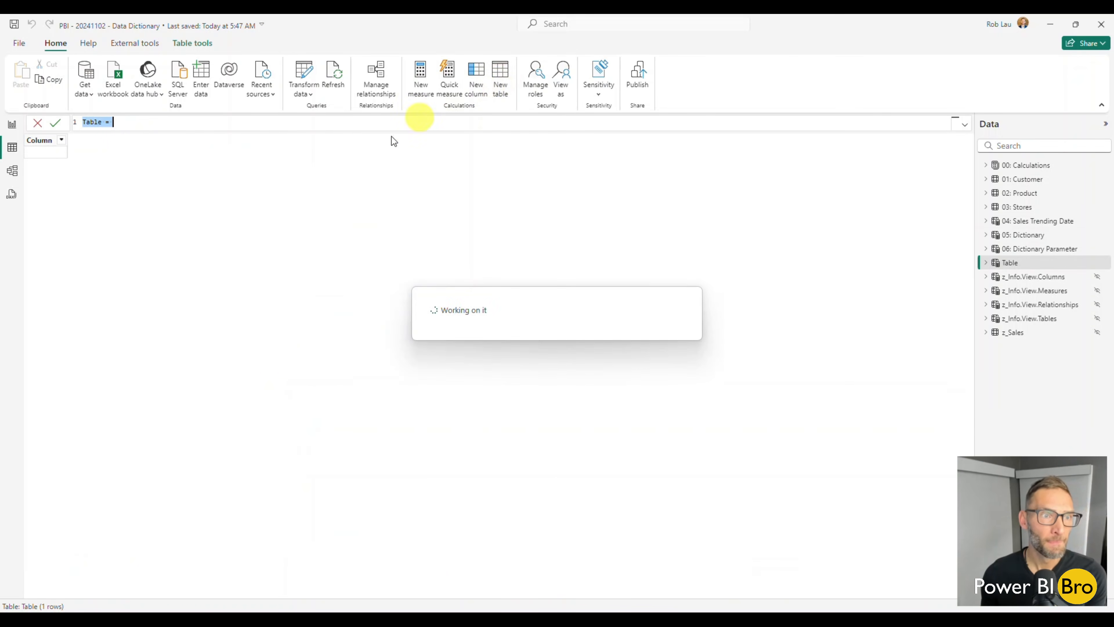
{"action": "left_click_drag", "start_coordinate": [134, 123], "coordinate": [60, 126]}
{"action": "key", "text": "ctrl+v"}
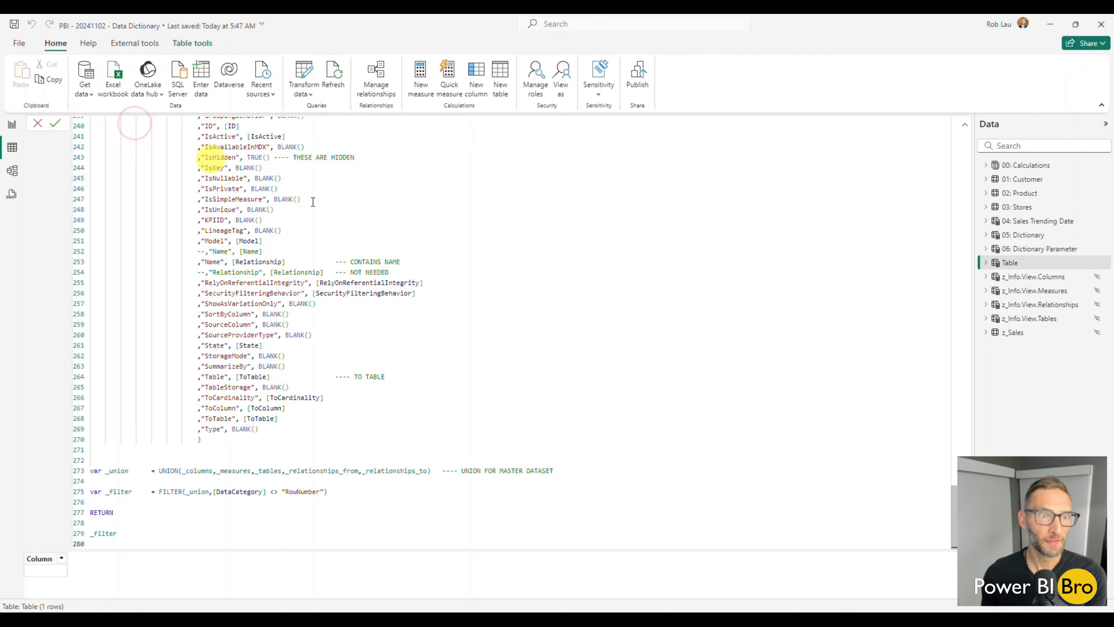
Rename the new calculated table to 07: Dictionary II in its formula and commit the definition
{"action": "scroll", "coordinate": [380, 281], "scroll_direction": "up", "scroll_amount": 20}
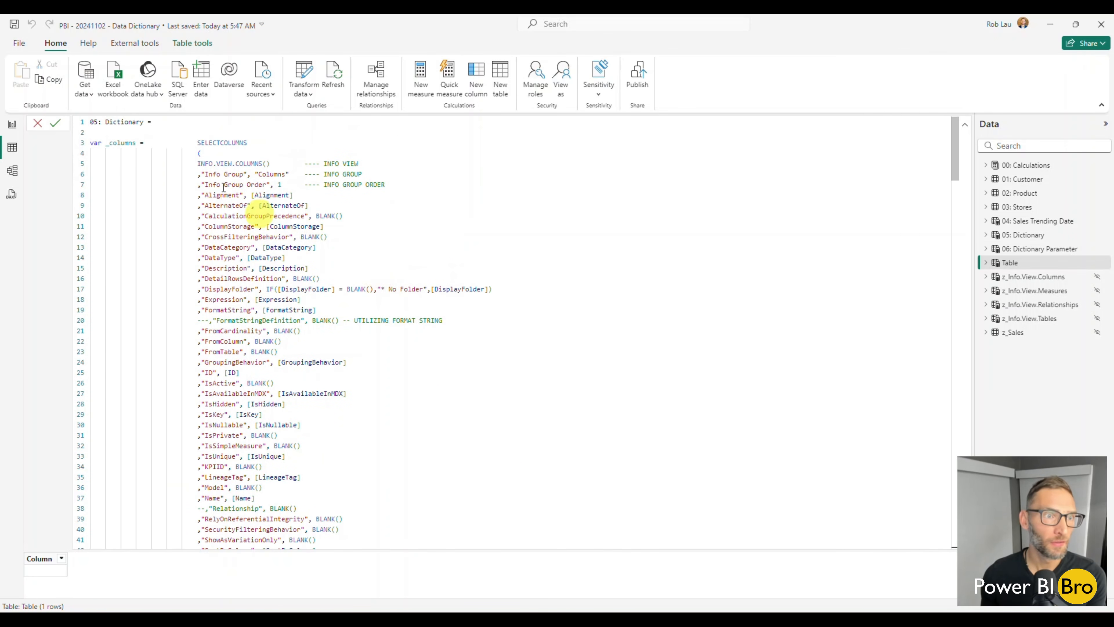
{"action": "left_click", "coordinate": [145, 121]}
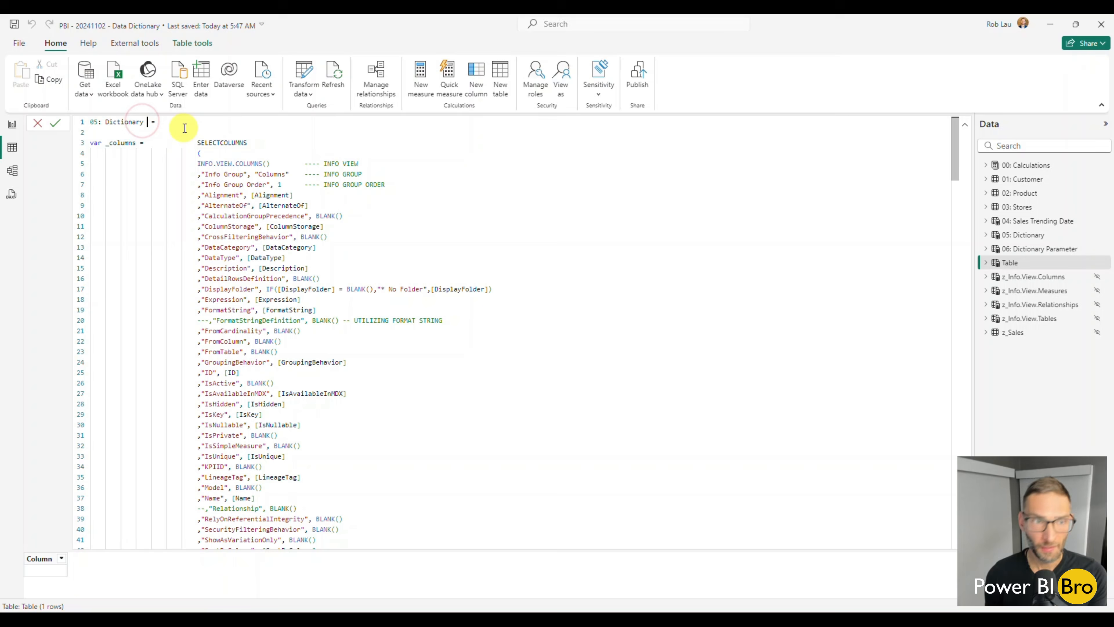
{"action": "type", "text": "II"}
{"action": "left_click", "coordinate": [96, 122]}
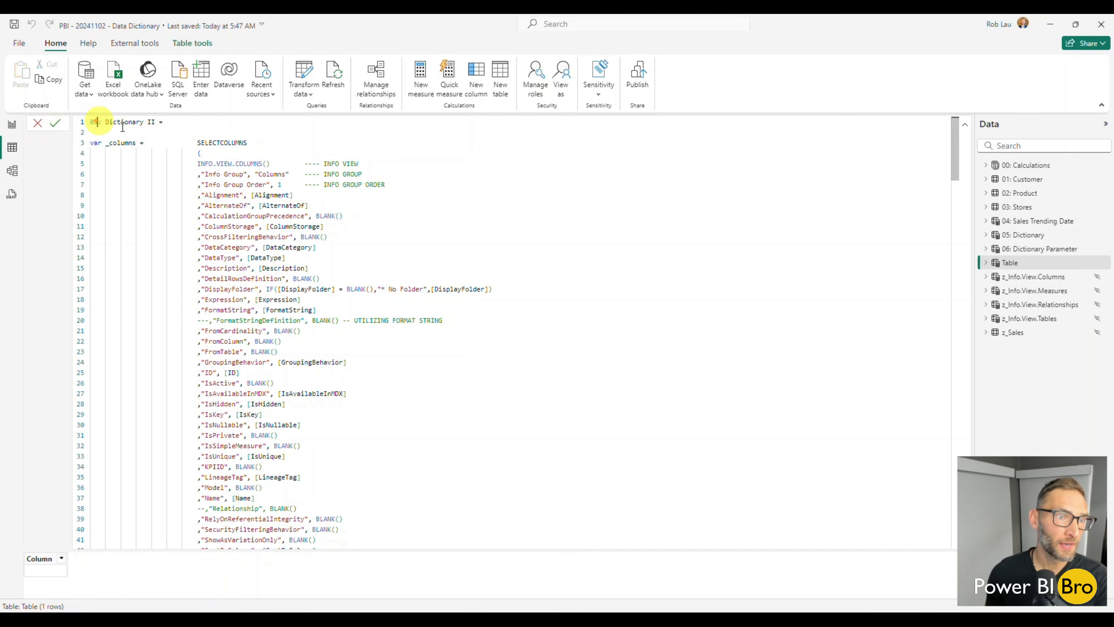
{"action": "key", "text": "BackSpace"}
{"action": "type", "text": "7"}
{"action": "key", "text": "Return"}
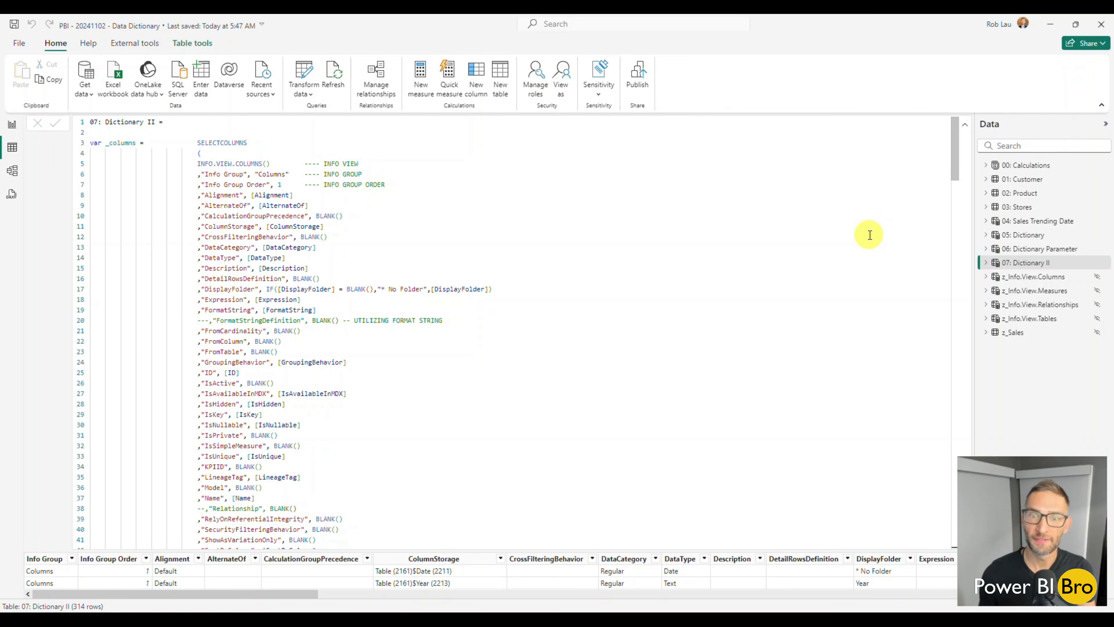
Select 07: Dictionary II in Report view, and inspect its rows in Table view with the formula collapsed to one line
{"action": "left_click", "coordinate": [6, 127]}
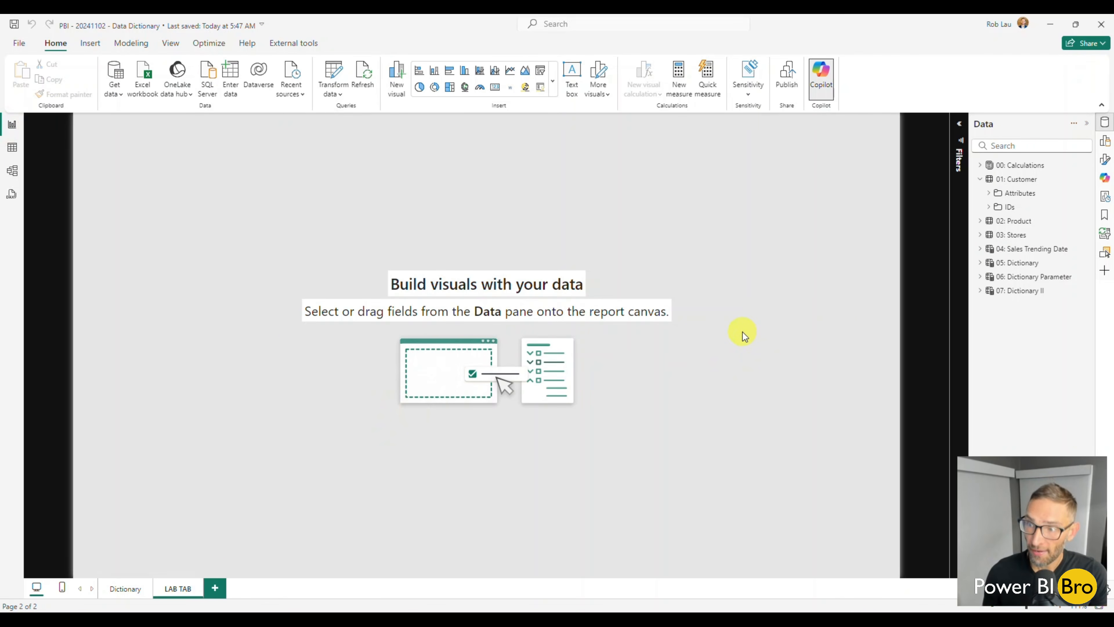
{"action": "left_click", "coordinate": [1030, 294]}
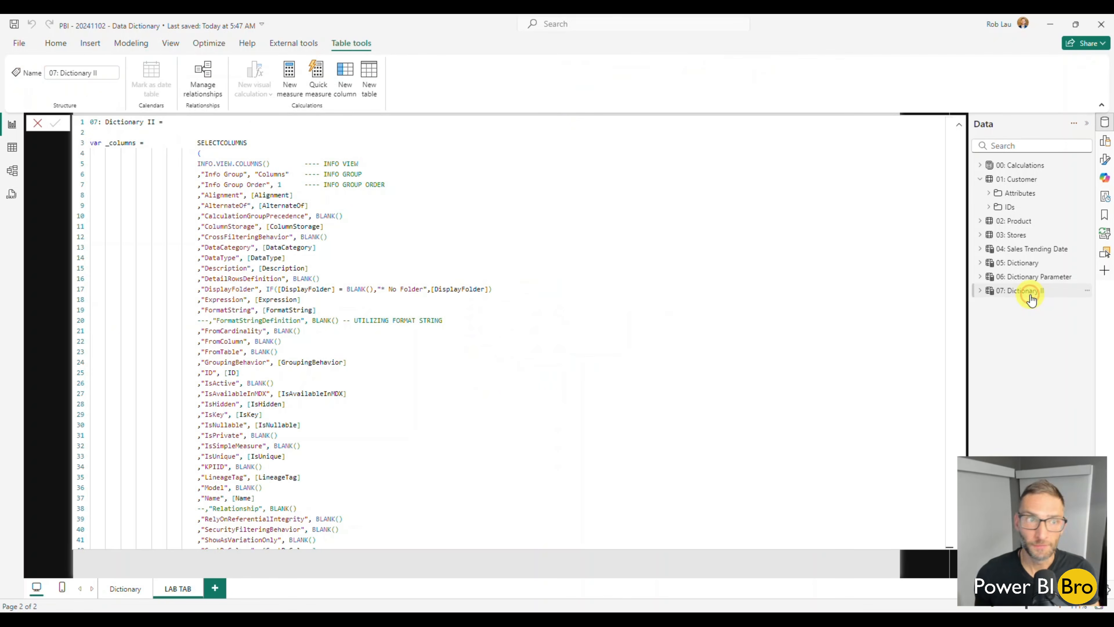
{"action": "left_click", "coordinate": [12, 150]}
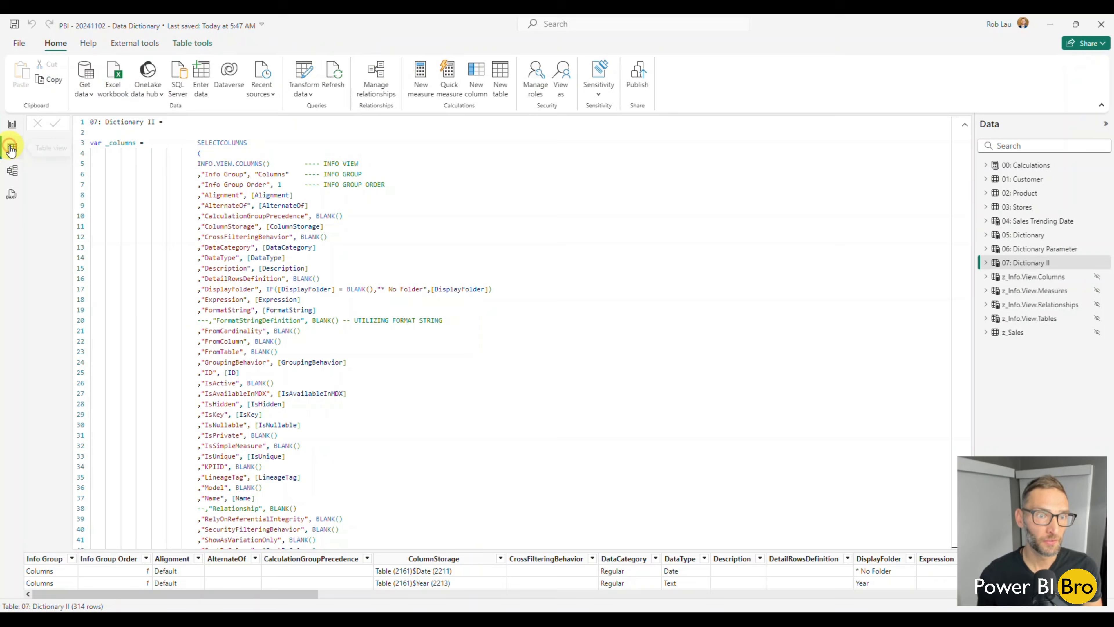
{"action": "left_click", "coordinate": [965, 125]}
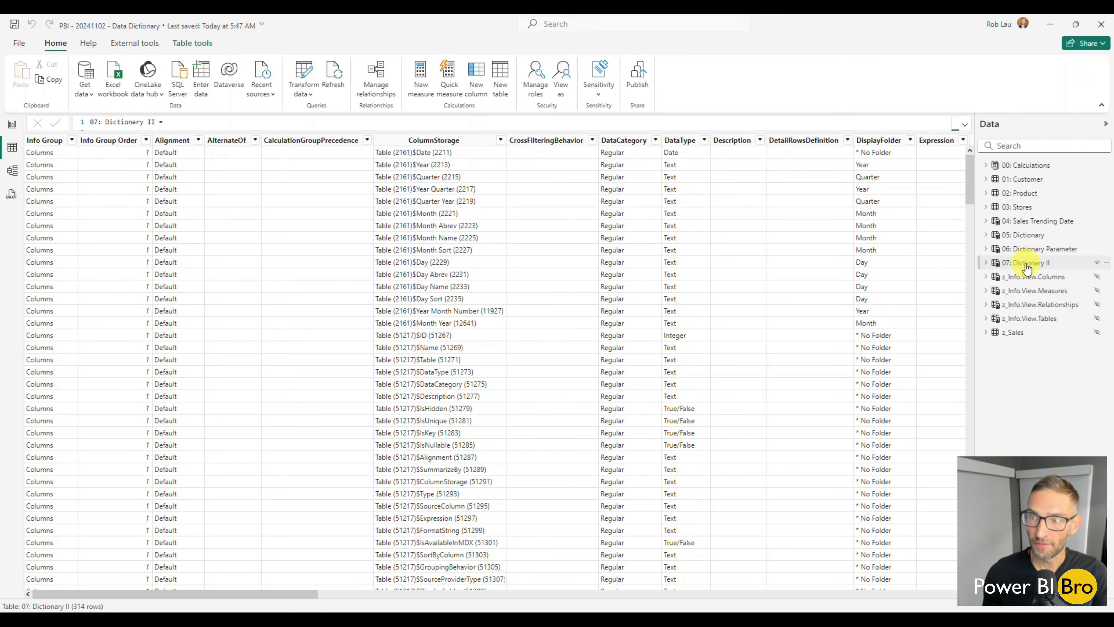
{"action": "left_click_drag", "start_coordinate": [266, 593], "coordinate": [290, 584]}
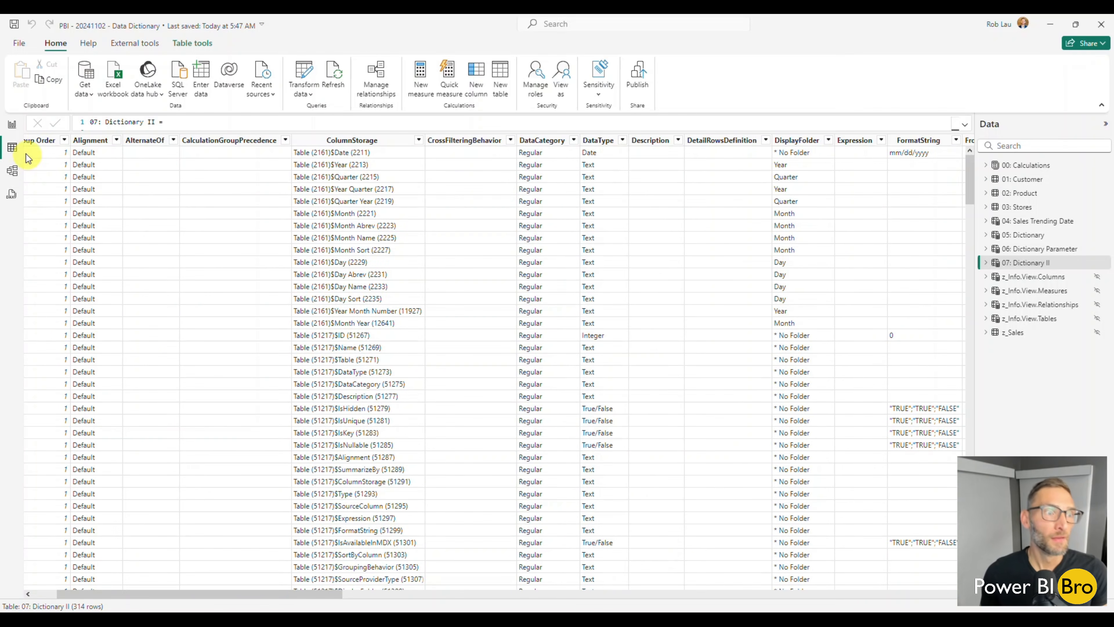
In Report view, expand the 05: Dictionary and 07: Dictionary II tables to compare how their fields are organized, and collapse 07: Dictionary II
{"action": "left_click", "coordinate": [12, 124]}
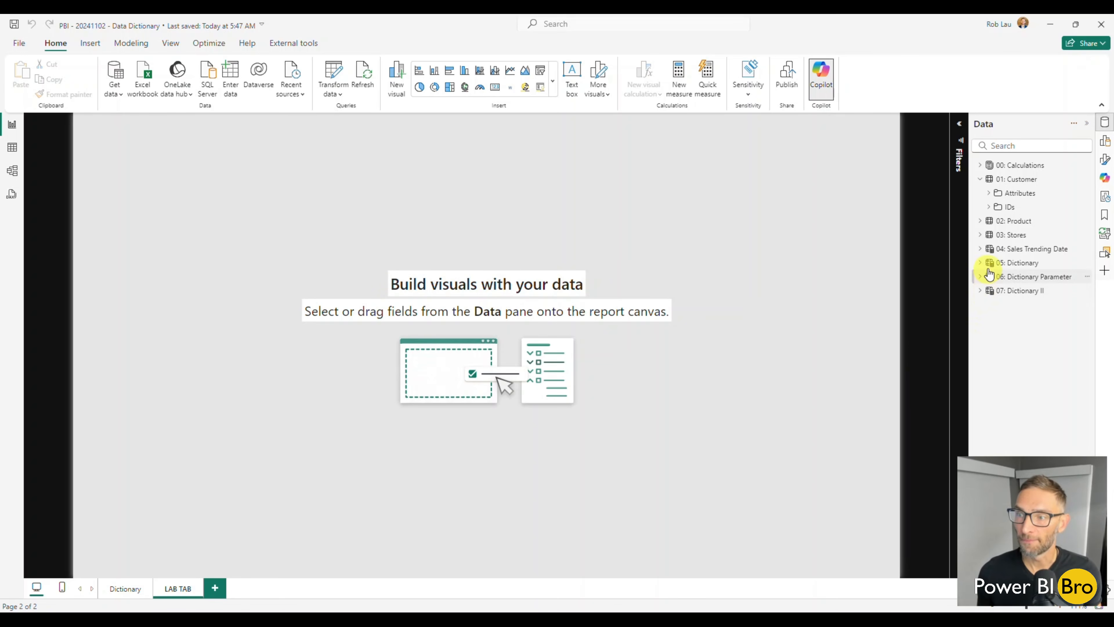
{"action": "left_click", "coordinate": [980, 262]}
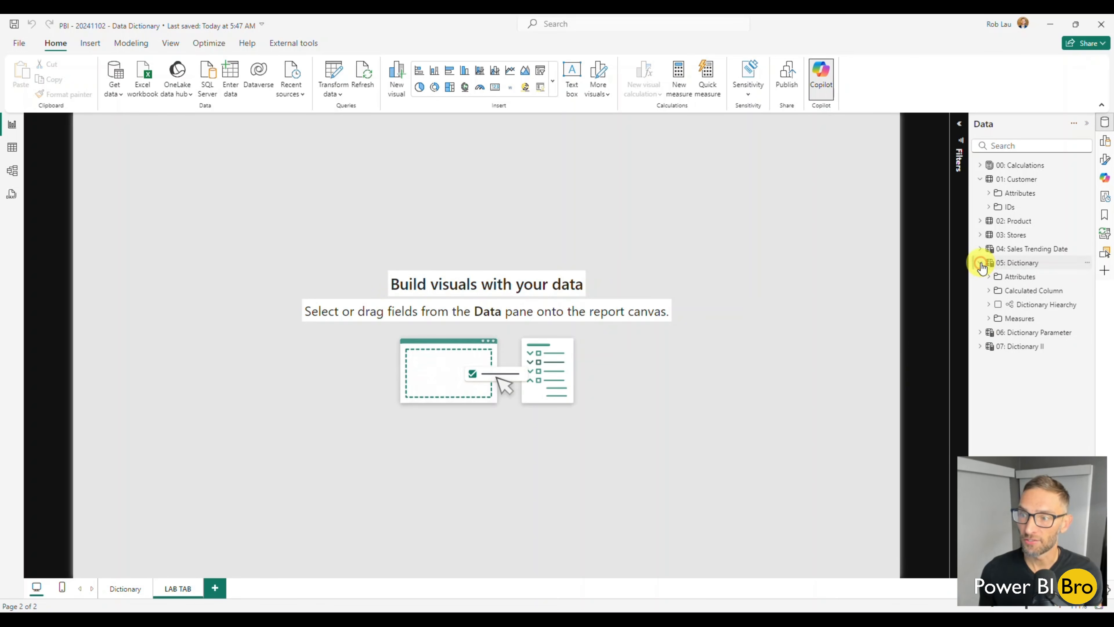
{"action": "left_click", "coordinate": [979, 334]}
{"action": "left_click", "coordinate": [980, 334]}
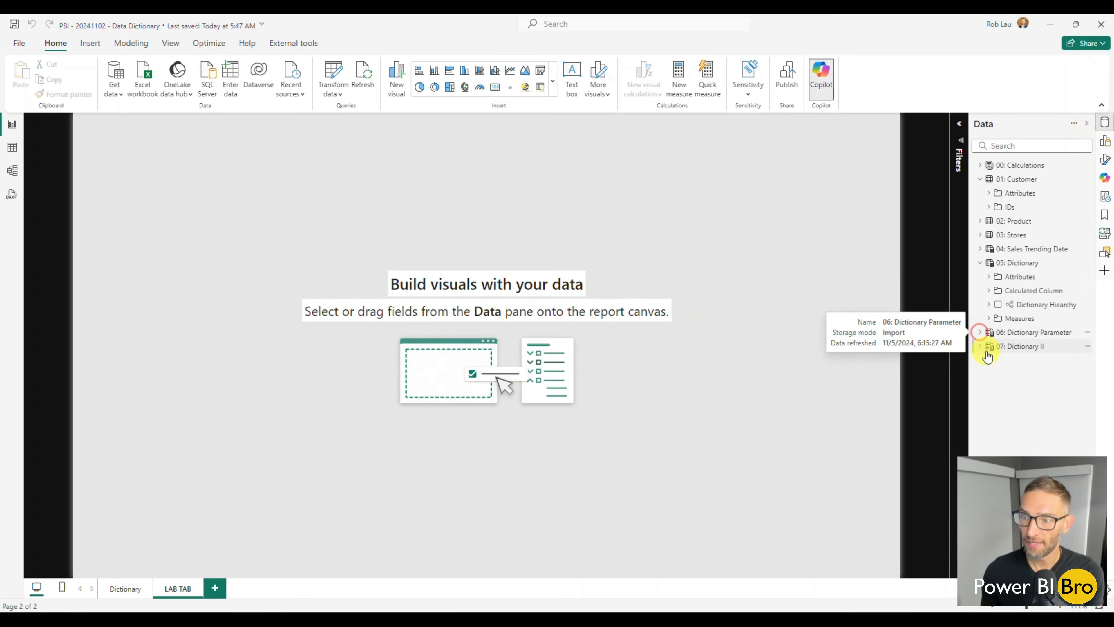
{"action": "left_click", "coordinate": [979, 347]}
{"action": "scroll", "coordinate": [1009, 358], "scroll_direction": "down", "scroll_amount": 2}
{"action": "scroll", "coordinate": [1008, 357], "scroll_direction": "down", "scroll_amount": 6}
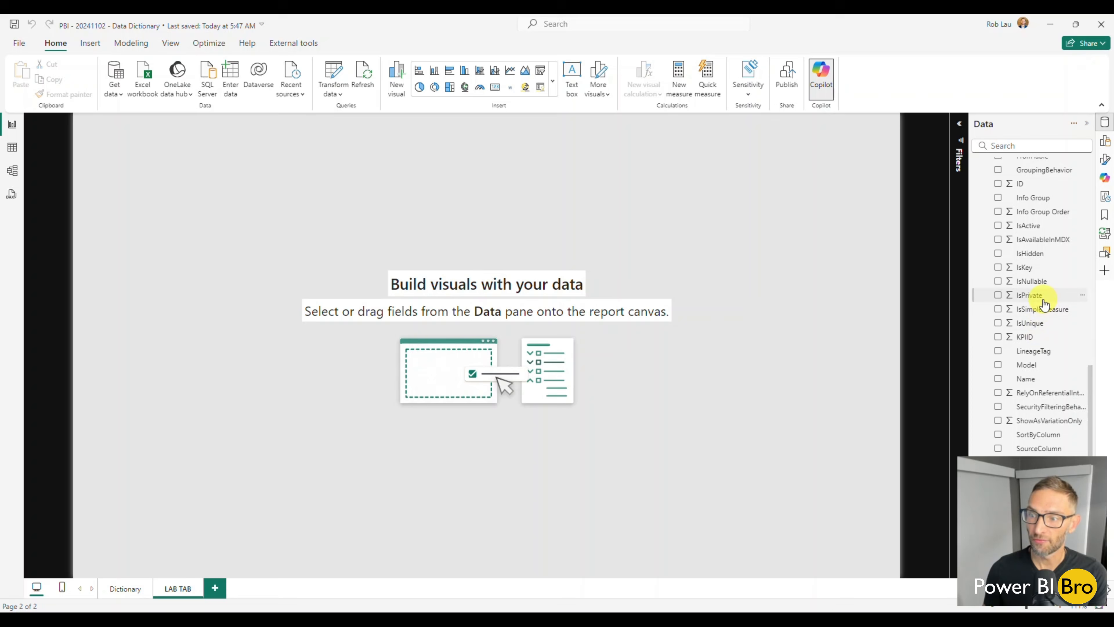
{"action": "scroll", "coordinate": [1026, 283], "scroll_direction": "up", "scroll_amount": 8}
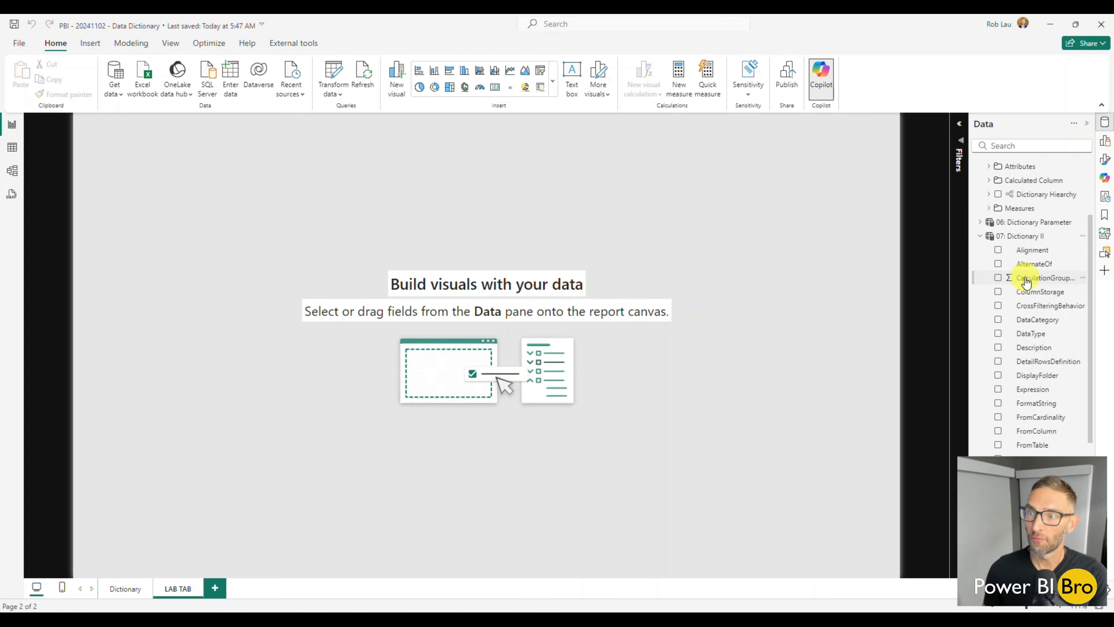
{"action": "scroll", "coordinate": [1027, 281], "scroll_direction": "down", "scroll_amount": 5}
{"action": "scroll", "coordinate": [1022, 280], "scroll_direction": "up", "scroll_amount": 5}
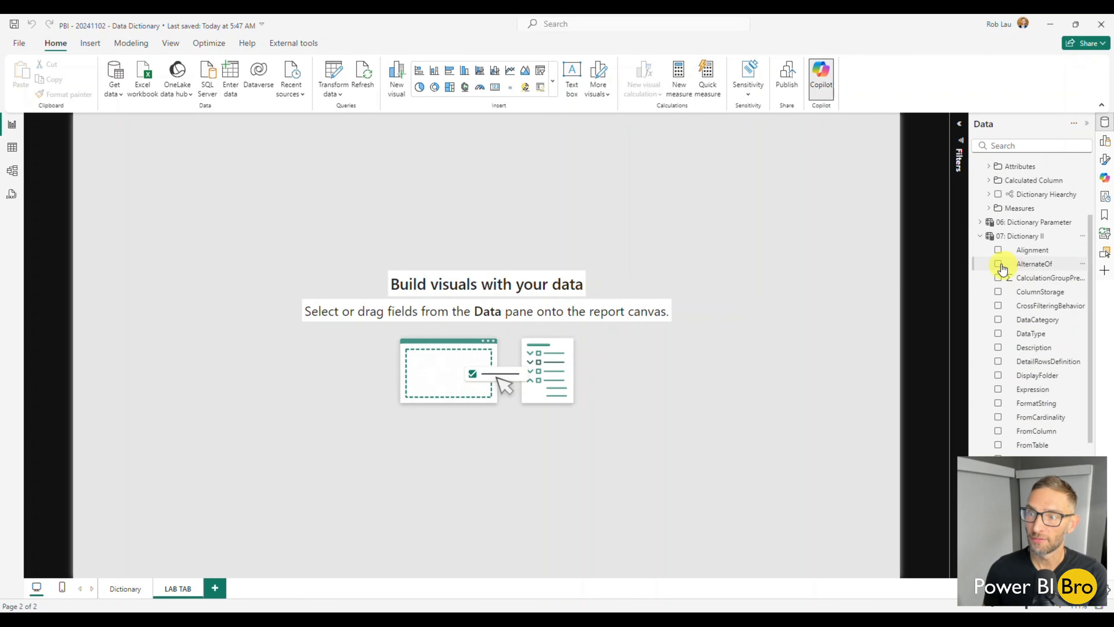
{"action": "left_click", "coordinate": [980, 237]}
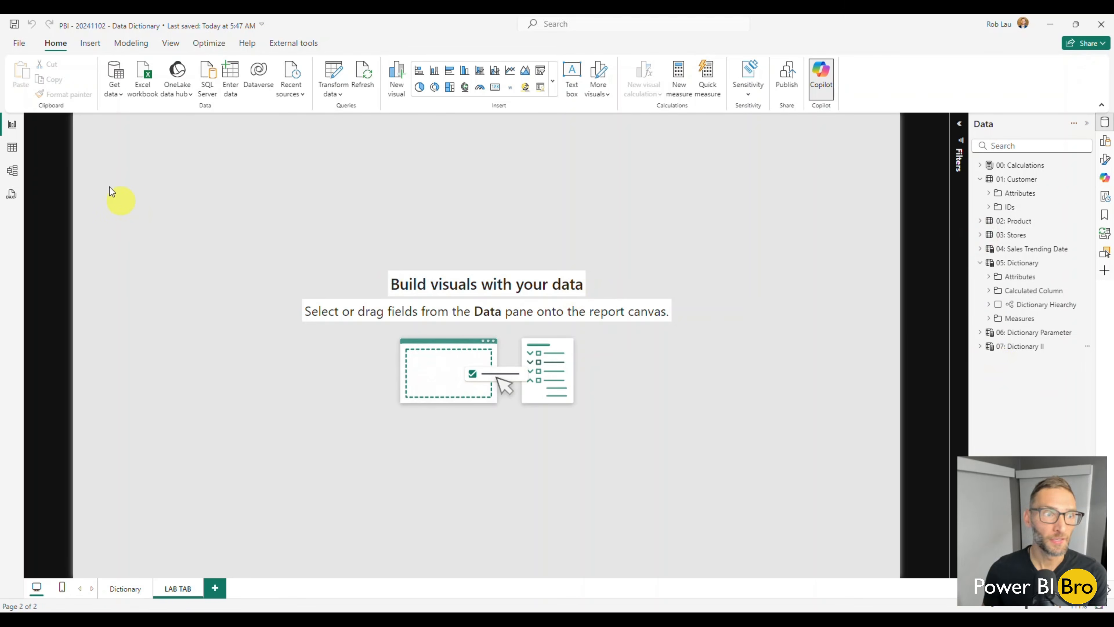
Leave only 07: Dictionary II expanded in the report's field list, and check the table in Model view
{"action": "left_click", "coordinate": [980, 179]}
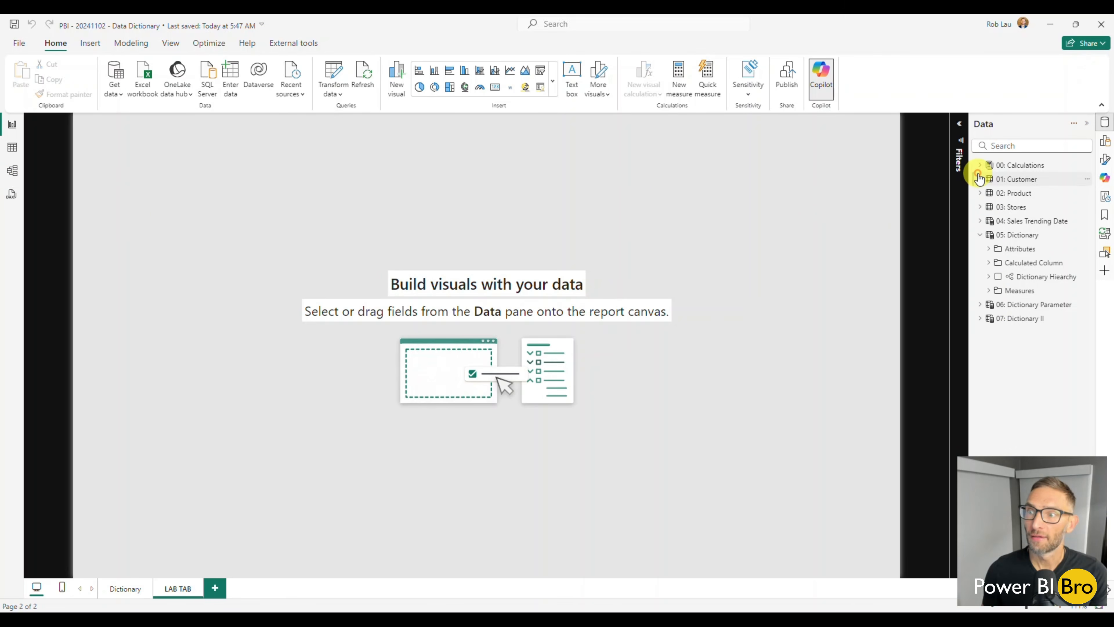
{"action": "left_click", "coordinate": [980, 235]}
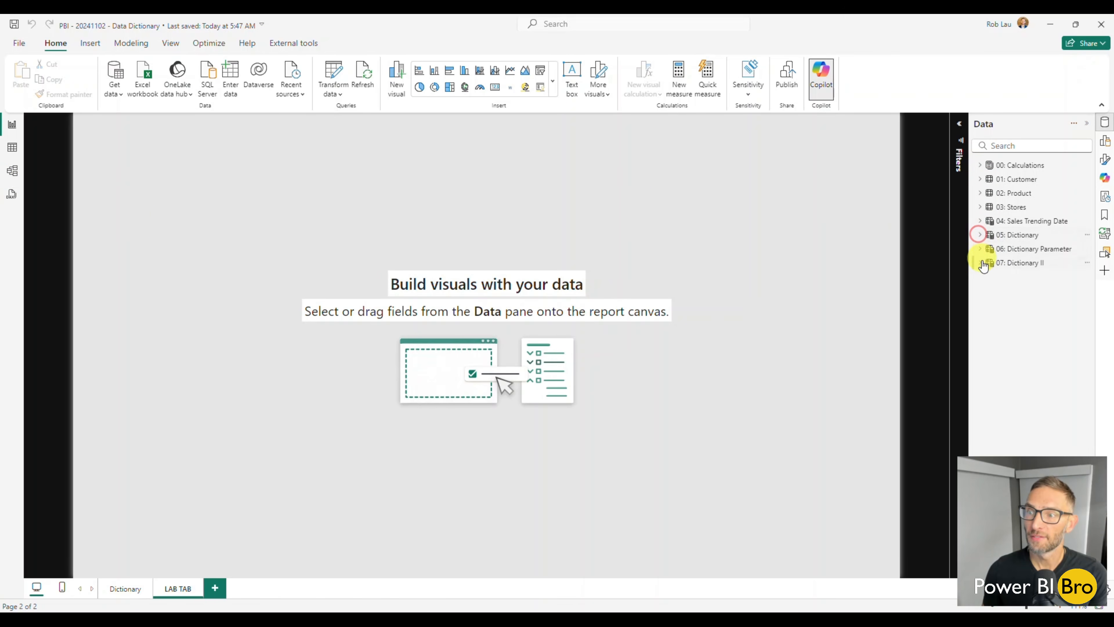
{"action": "left_click", "coordinate": [980, 263]}
{"action": "scroll", "coordinate": [1008, 307], "scroll_direction": "down", "scroll_amount": 5}
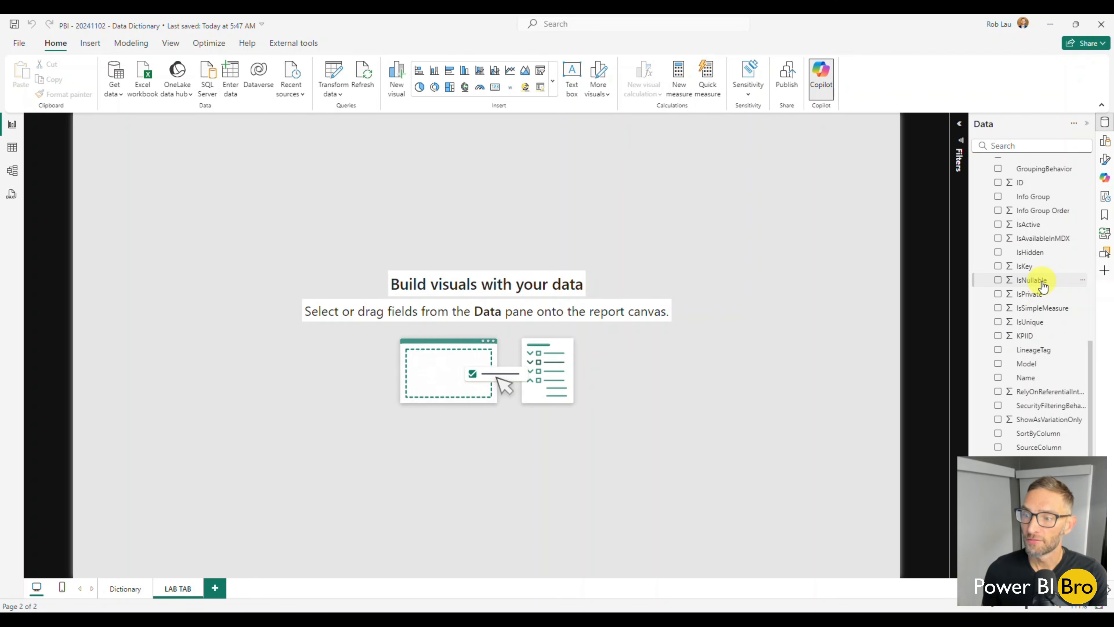
{"action": "scroll", "coordinate": [1043, 285], "scroll_direction": "up", "scroll_amount": 5}
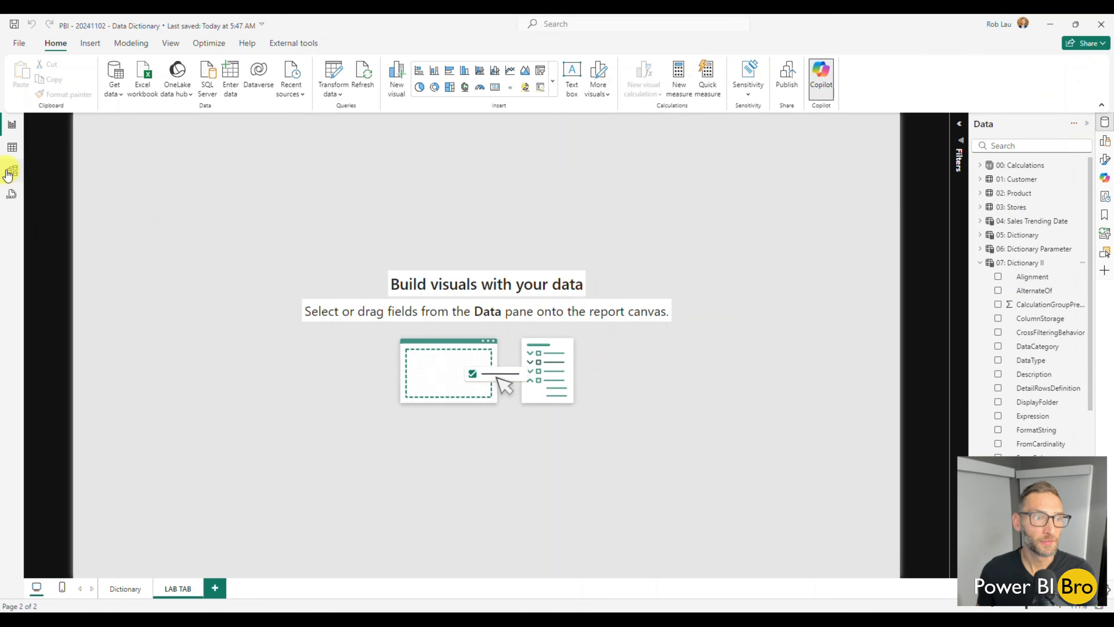
{"action": "left_click", "coordinate": [9, 171]}
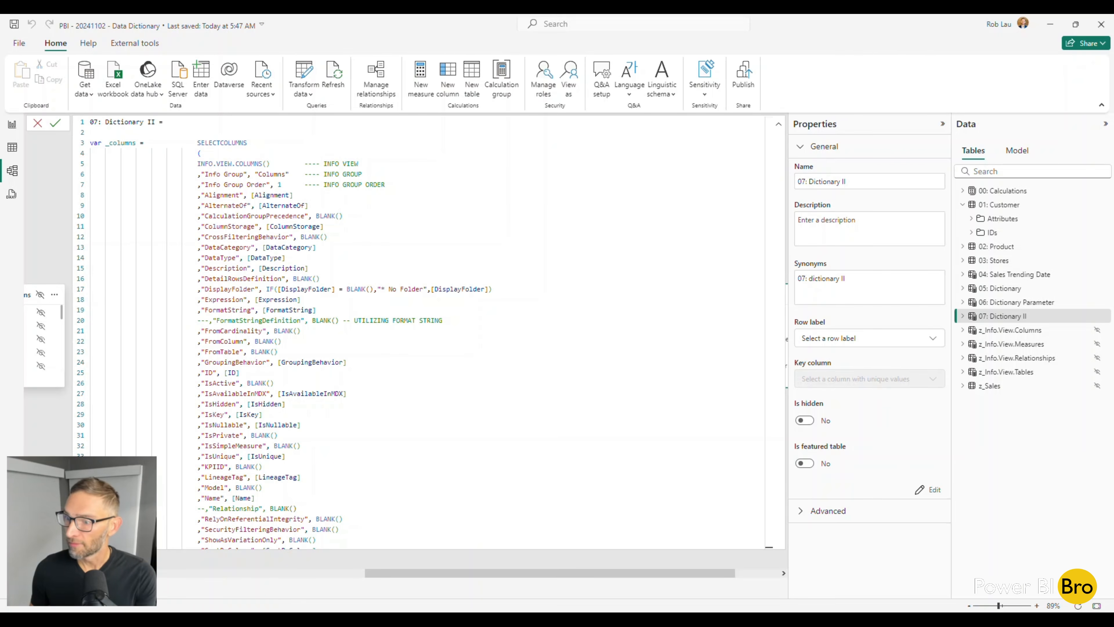
Build a table visual on the LAB TAB page from 07: Dictionary II's Table and DisplayFolder fields, and enlarge it to review the rows
{"action": "left_click", "coordinate": [12, 124]}
{"action": "scroll", "coordinate": [1044, 336], "scroll_direction": "down", "scroll_amount": 7}
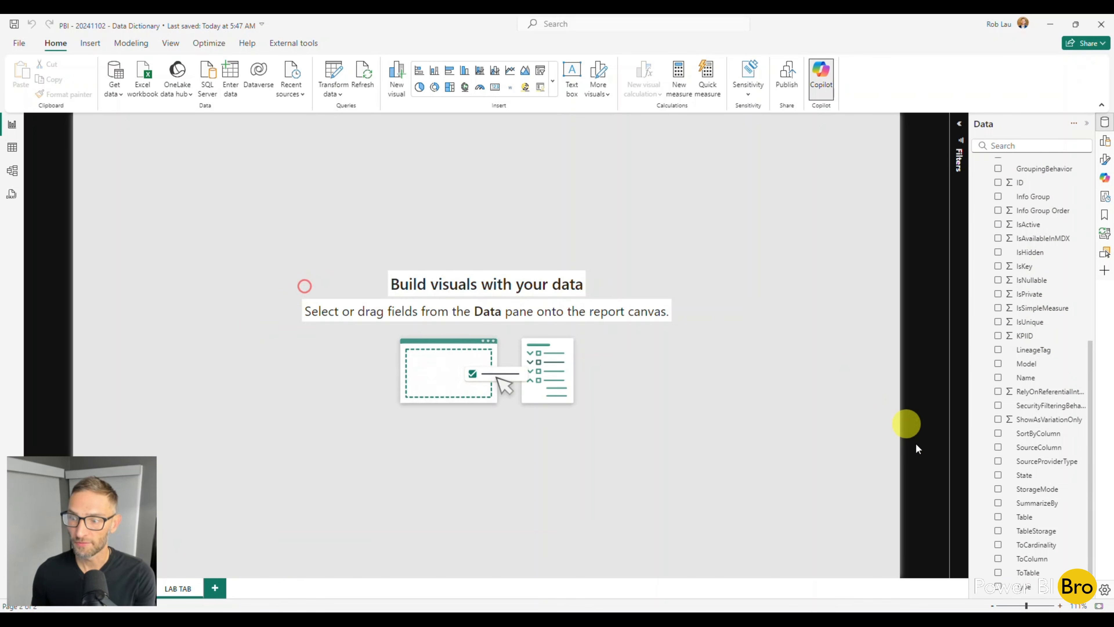
{"action": "left_click", "coordinate": [998, 517]}
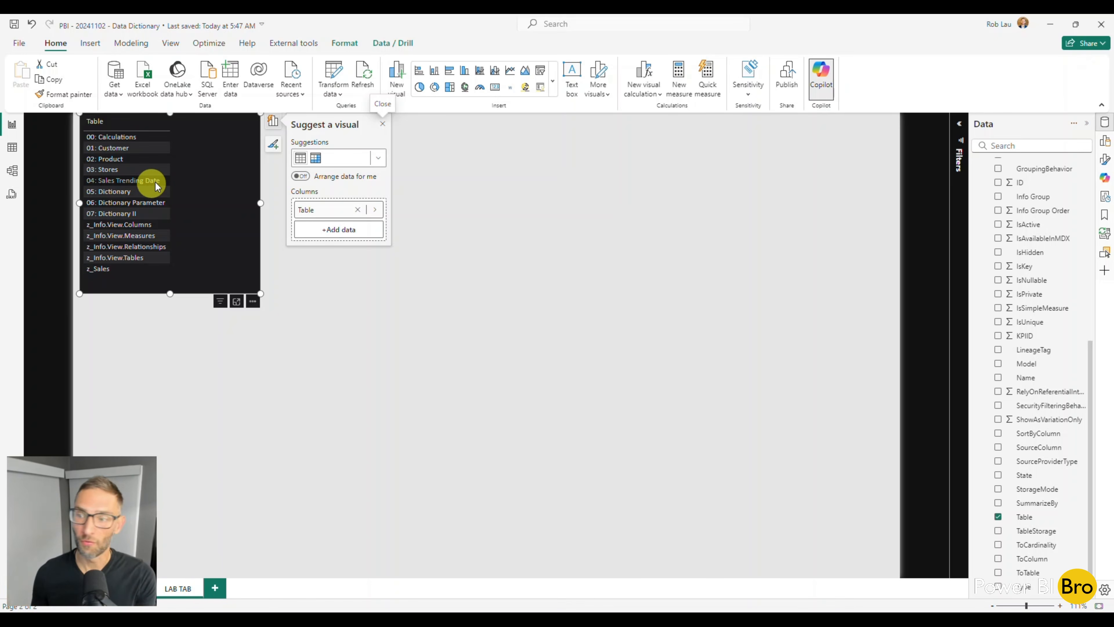
{"action": "scroll", "coordinate": [1013, 382], "scroll_direction": "up", "scroll_amount": 3}
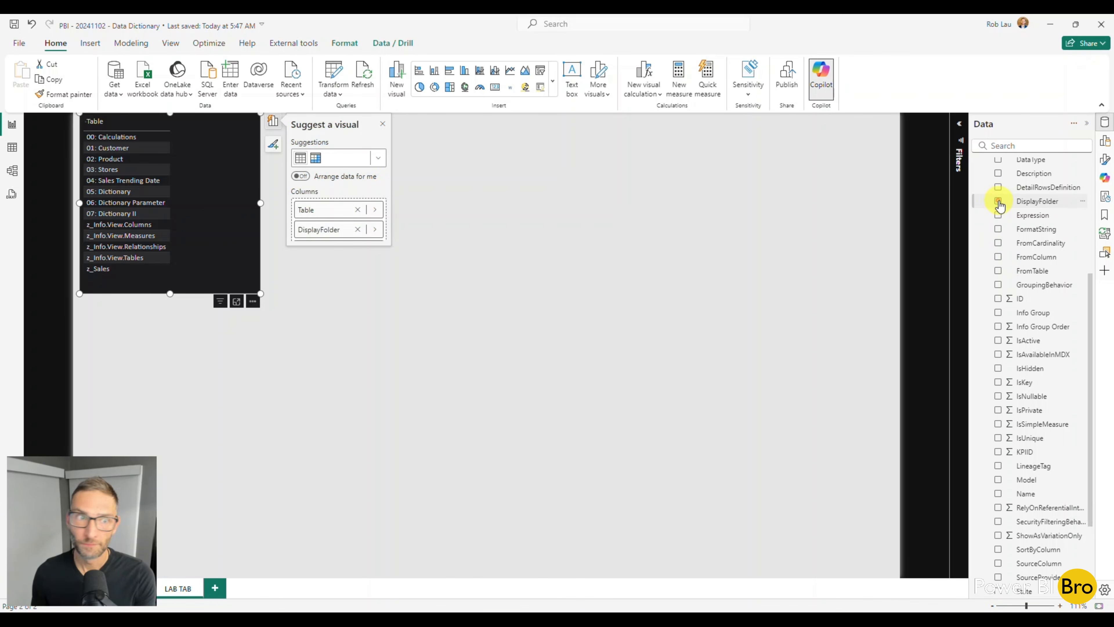
{"action": "left_click_drag", "start_coordinate": [261, 293], "coordinate": [392, 410]}
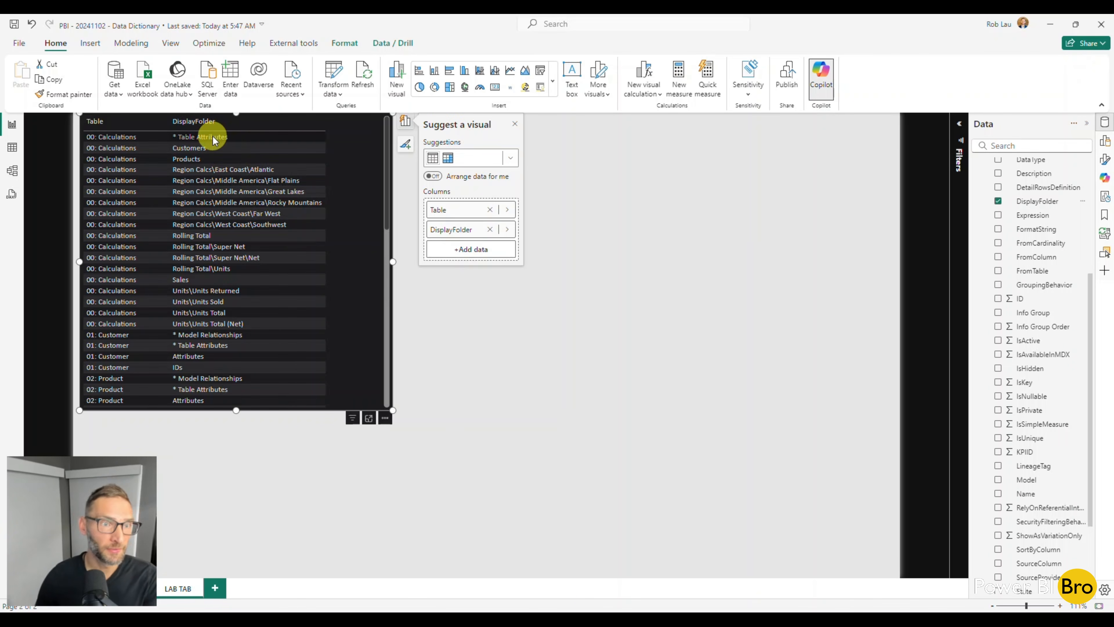
{"action": "scroll", "coordinate": [228, 316], "scroll_direction": "down", "scroll_amount": 6}
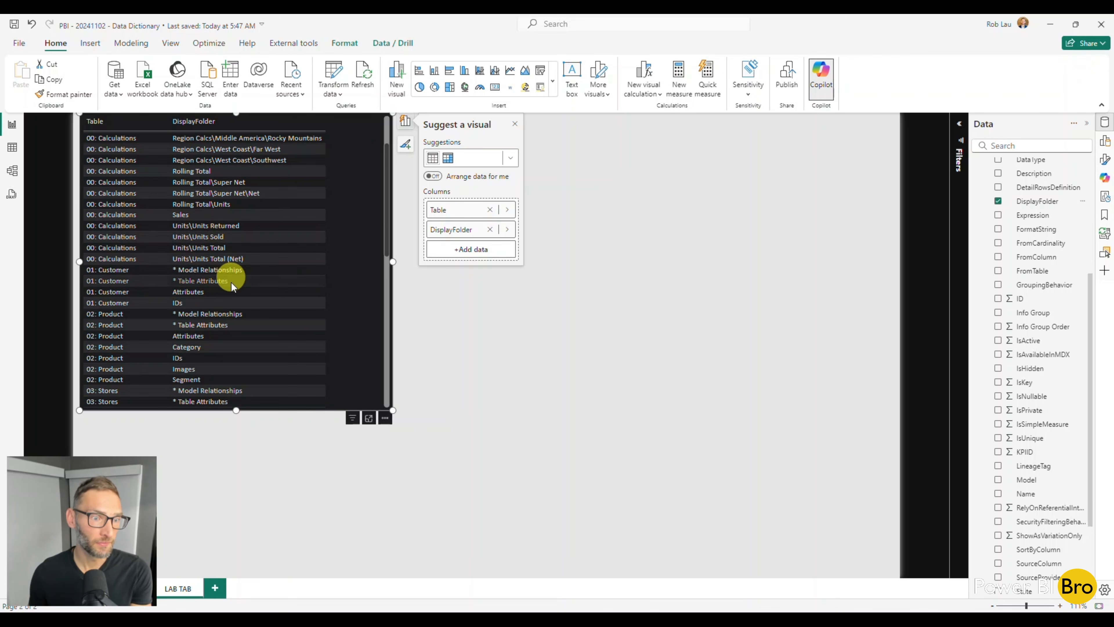
{"action": "scroll", "coordinate": [243, 245], "scroll_direction": "down", "scroll_amount": 7}
{"action": "scroll", "coordinate": [252, 263], "scroll_direction": "up", "scroll_amount": 12}
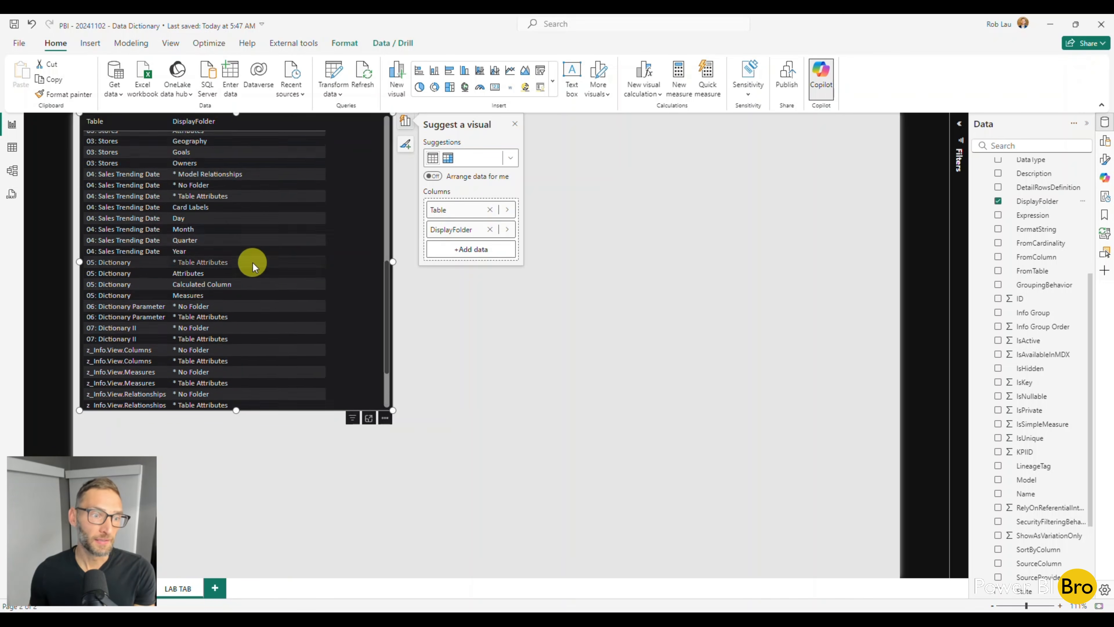
Add the Name field to the table visual and enlarge the visual further to review the listed names
{"action": "left_click", "coordinate": [998, 495]}
{"action": "left_click_drag", "start_coordinate": [393, 411], "coordinate": [483, 540]}
{"action": "scroll", "coordinate": [343, 276], "scroll_direction": "down", "scroll_amount": 10}
{"action": "scroll", "coordinate": [343, 276], "scroll_direction": "down", "scroll_amount": 15}
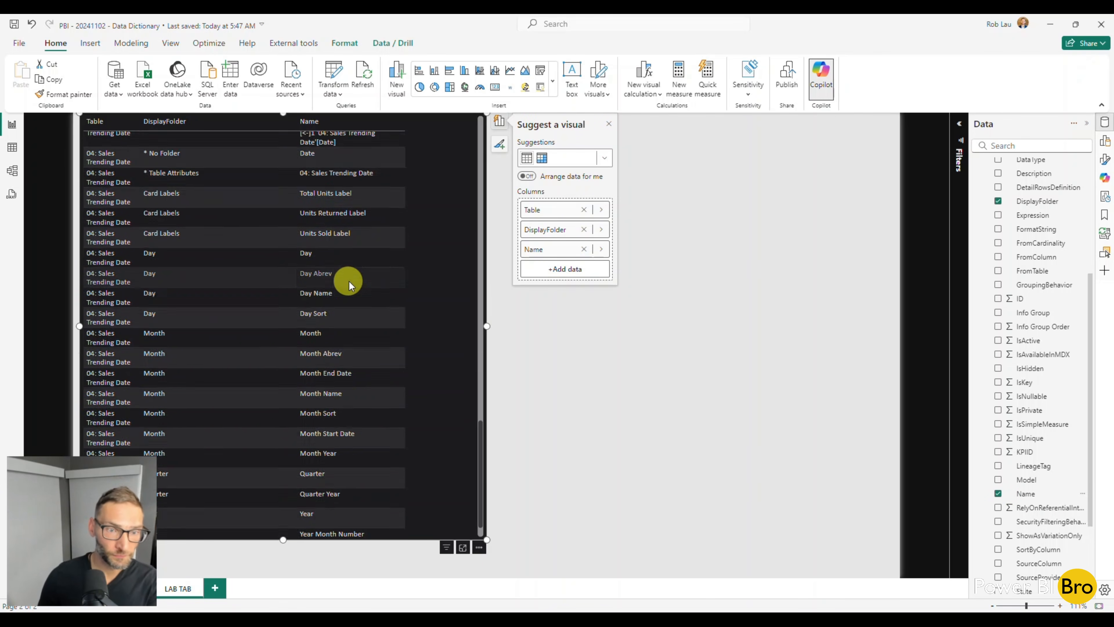
{"action": "scroll", "coordinate": [375, 303], "scroll_direction": "down", "scroll_amount": 10}
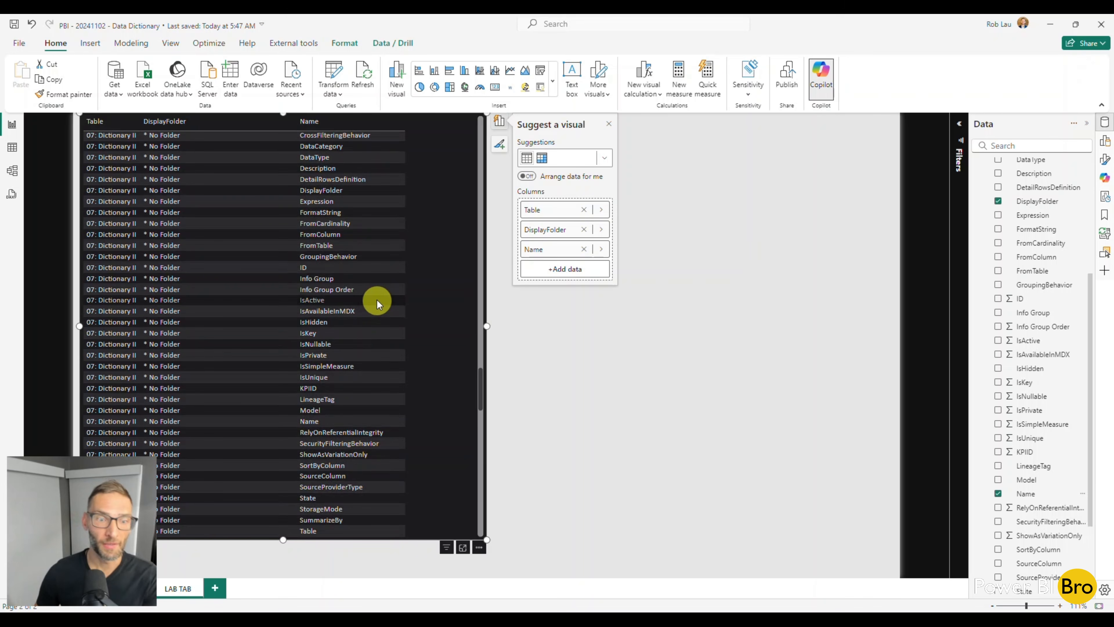
{"action": "scroll", "coordinate": [378, 294], "scroll_direction": "up", "scroll_amount": 20}
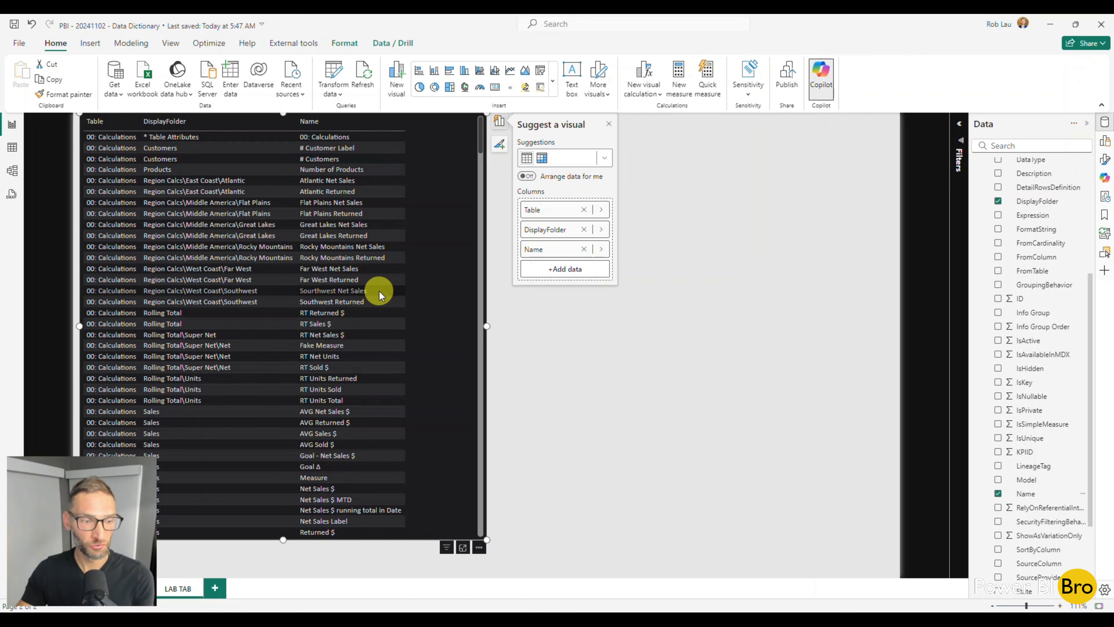
Collapse 07: Dictionary II, check the 01: Customer table's details, and re-expand 07: Dictionary II to review its fields down to Table
{"action": "scroll", "coordinate": [1022, 264], "scroll_direction": "up", "scroll_amount": 5}
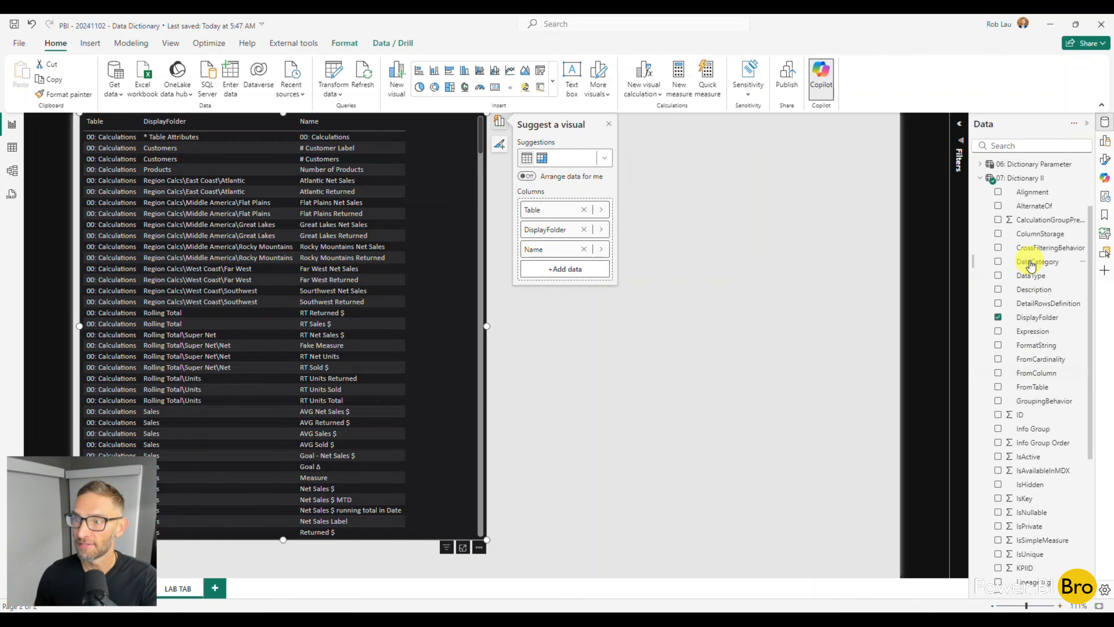
{"action": "left_click", "coordinate": [981, 263]}
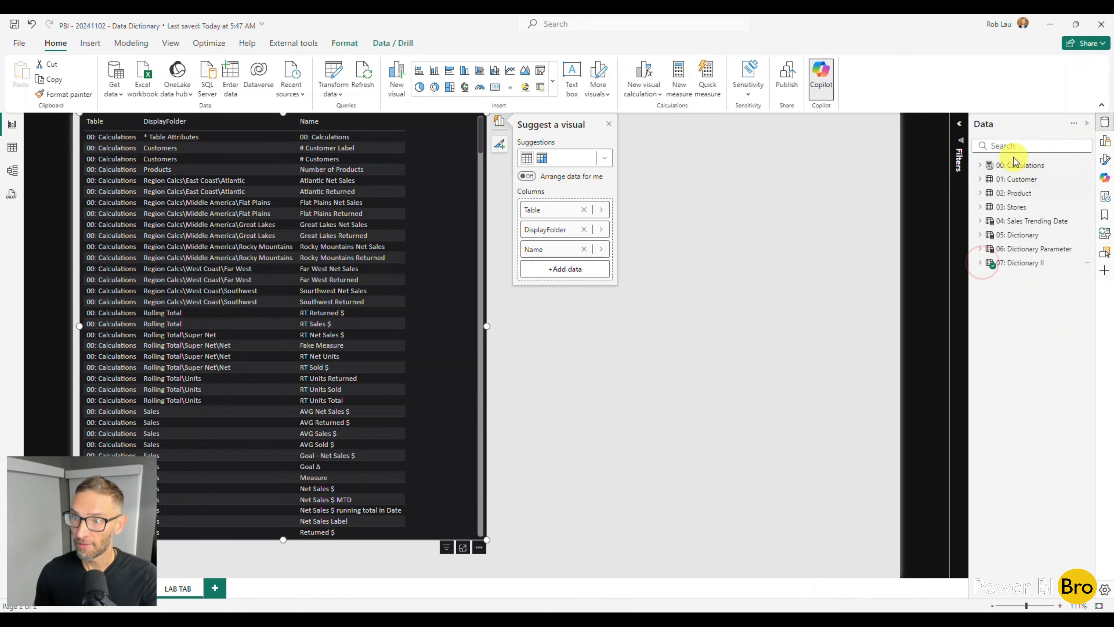
{"action": "mouse_move", "coordinate": [1000, 181]}
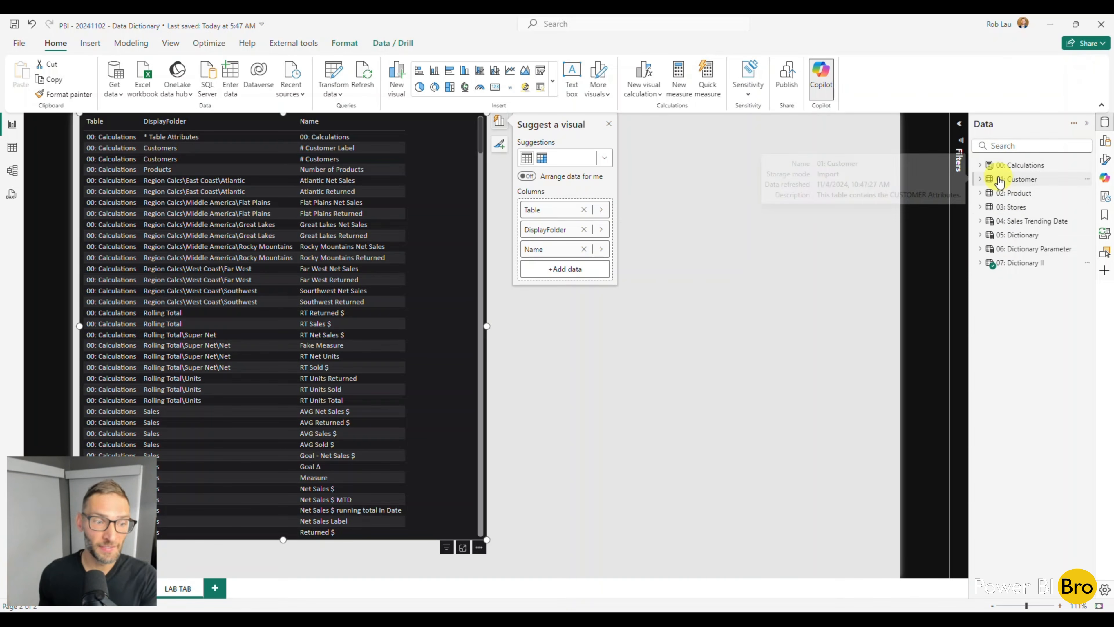
{"action": "left_click", "coordinate": [981, 263]}
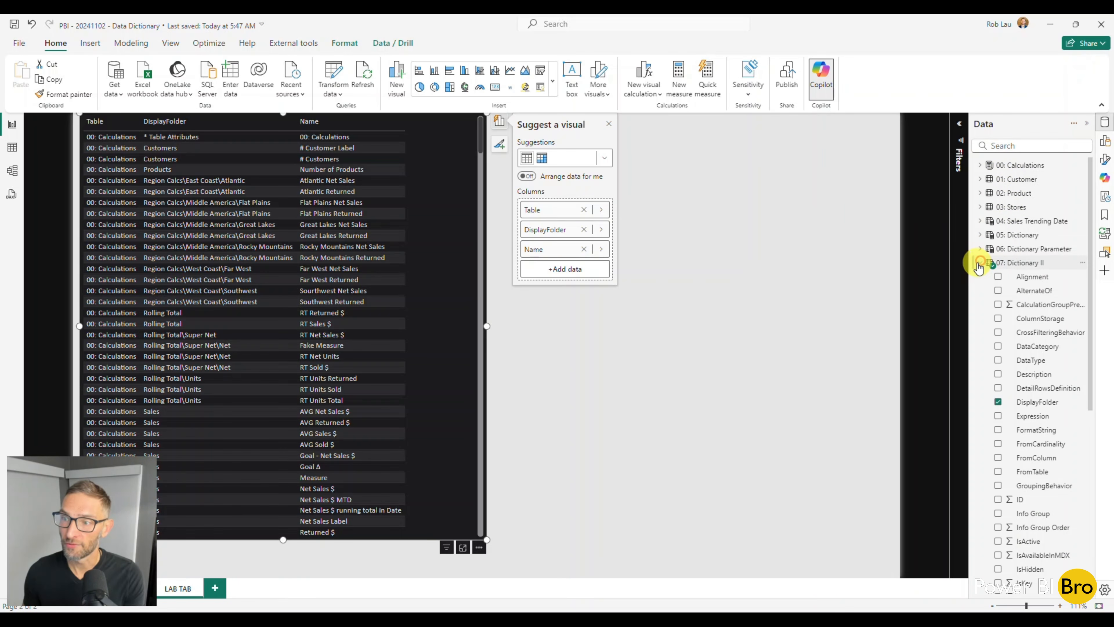
{"action": "scroll", "coordinate": [1026, 386], "scroll_direction": "down", "scroll_amount": 5}
{"action": "scroll", "coordinate": [1038, 393], "scroll_direction": "down", "scroll_amount": 3}
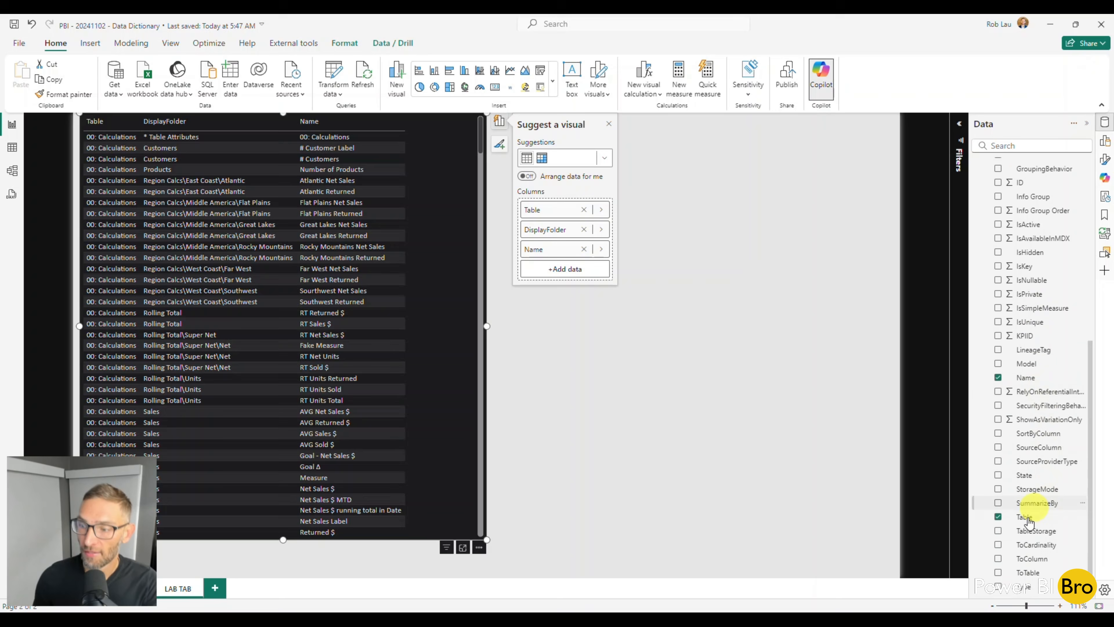
Create a hierarchy from the Table field of 07: Dictionary II
{"action": "left_click", "coordinate": [1066, 518]}
{"action": "left_click", "coordinate": [1083, 518]}
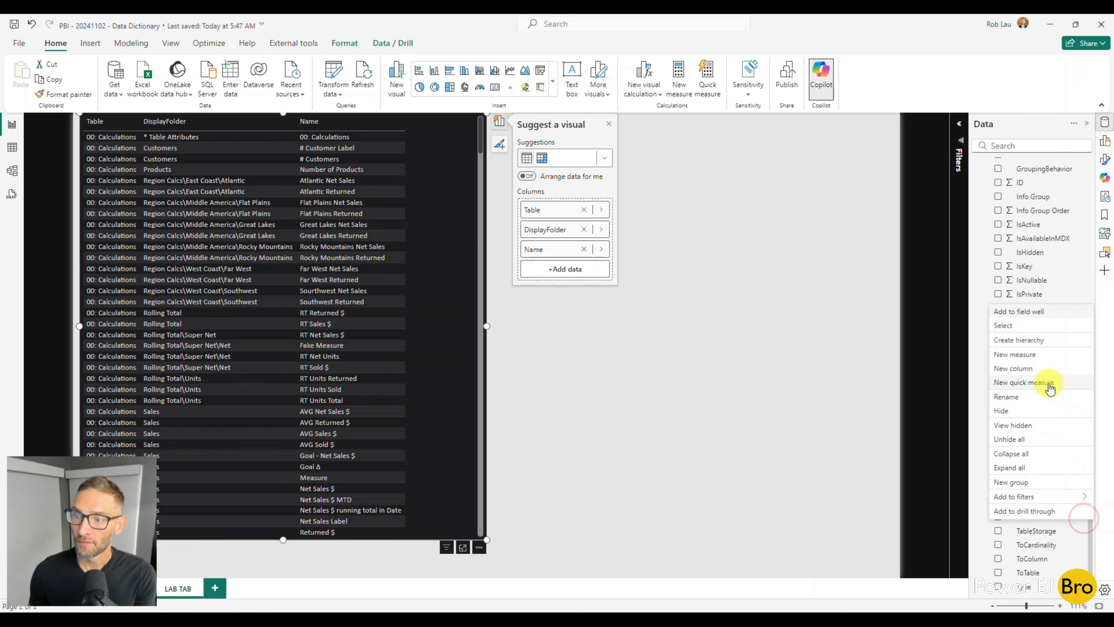
{"action": "left_click", "coordinate": [1042, 346]}
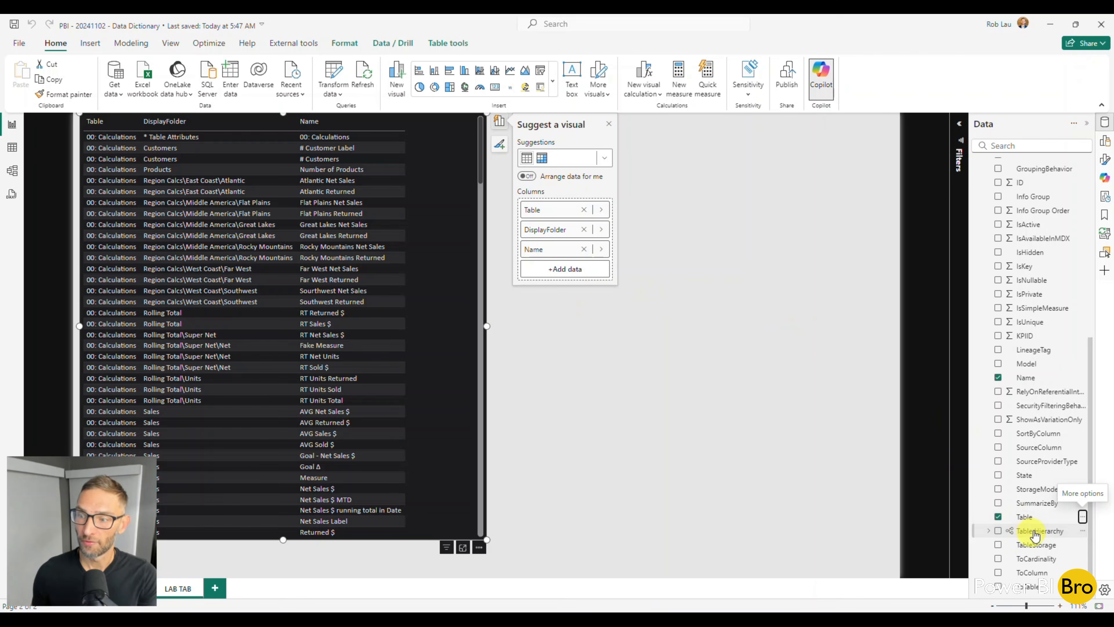
Add the DisplayFolder and Name fields to Table Hierarchy as its lower levels
{"action": "scroll", "coordinate": [1053, 338], "scroll_direction": "up", "scroll_amount": 5}
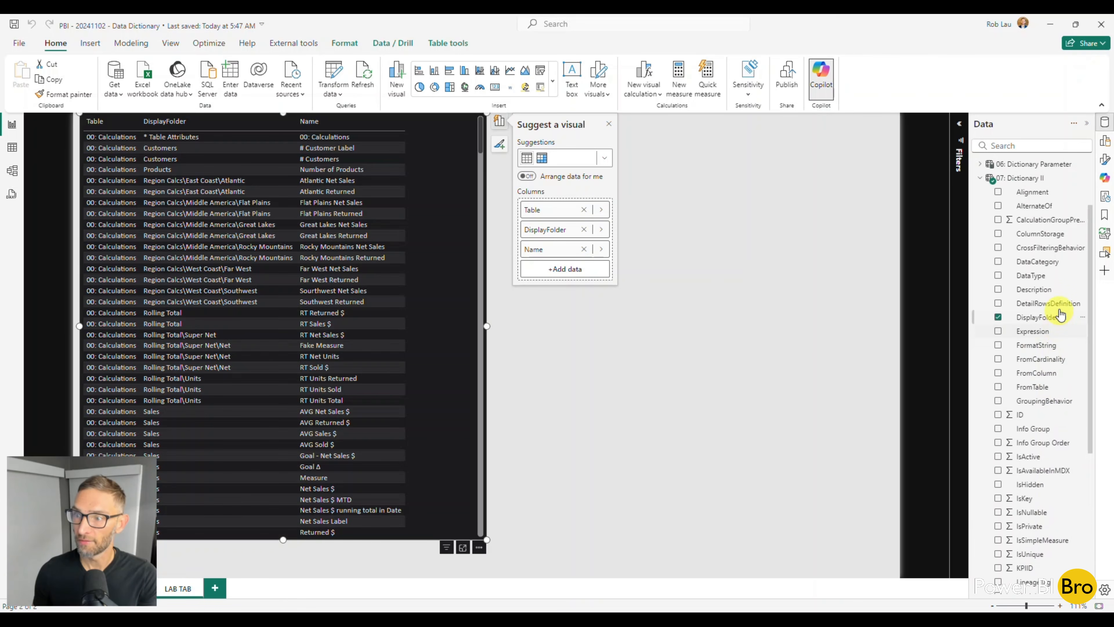
{"action": "left_click", "coordinate": [1082, 316]}
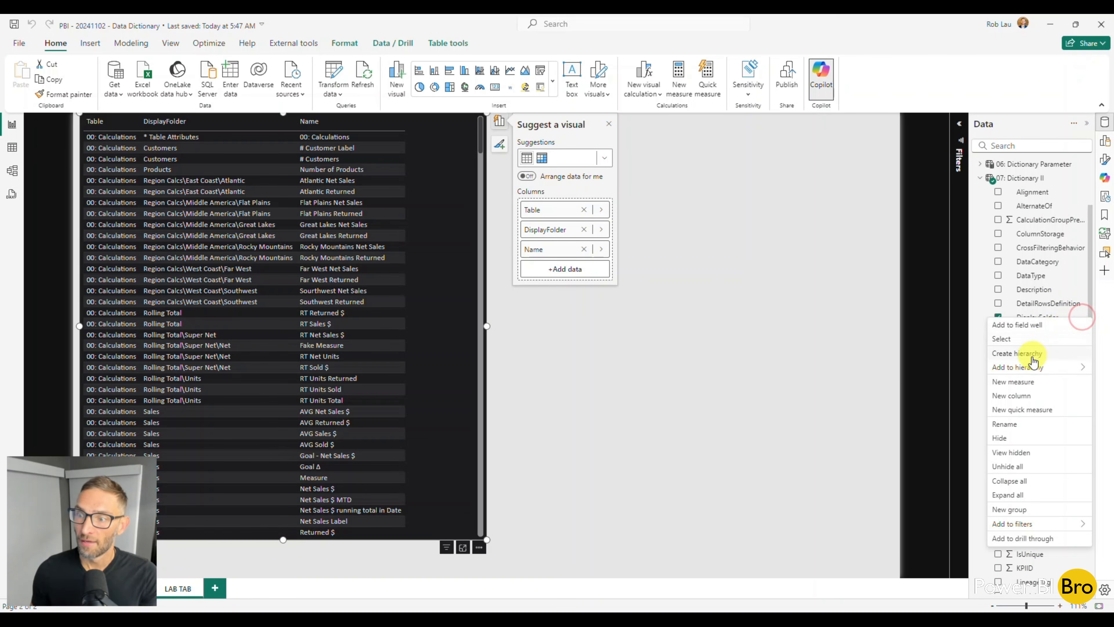
{"action": "mouse_move", "coordinate": [1026, 369]}
{"action": "left_click", "coordinate": [921, 367]}
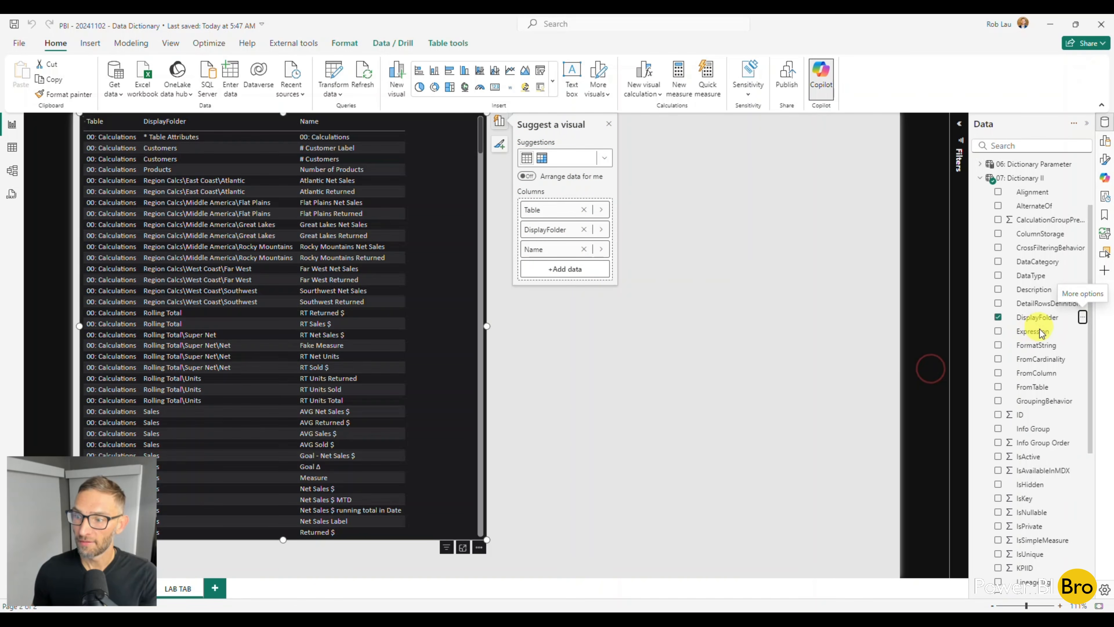
{"action": "scroll", "coordinate": [1052, 448], "scroll_direction": "down", "scroll_amount": 3}
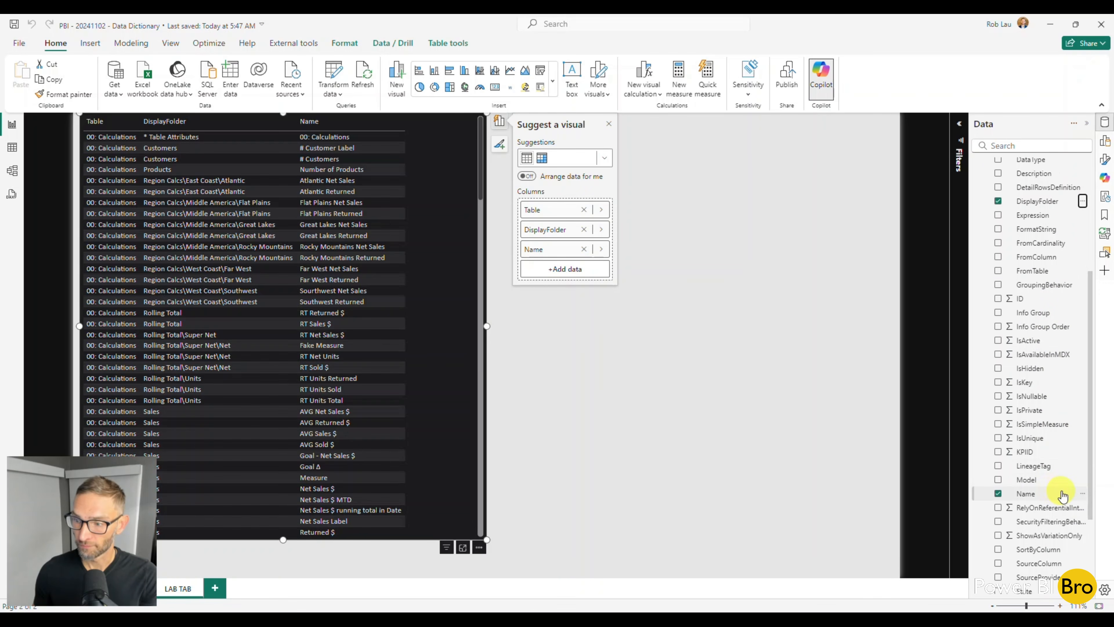
{"action": "left_click", "coordinate": [1081, 492]}
{"action": "mouse_move", "coordinate": [1020, 315]}
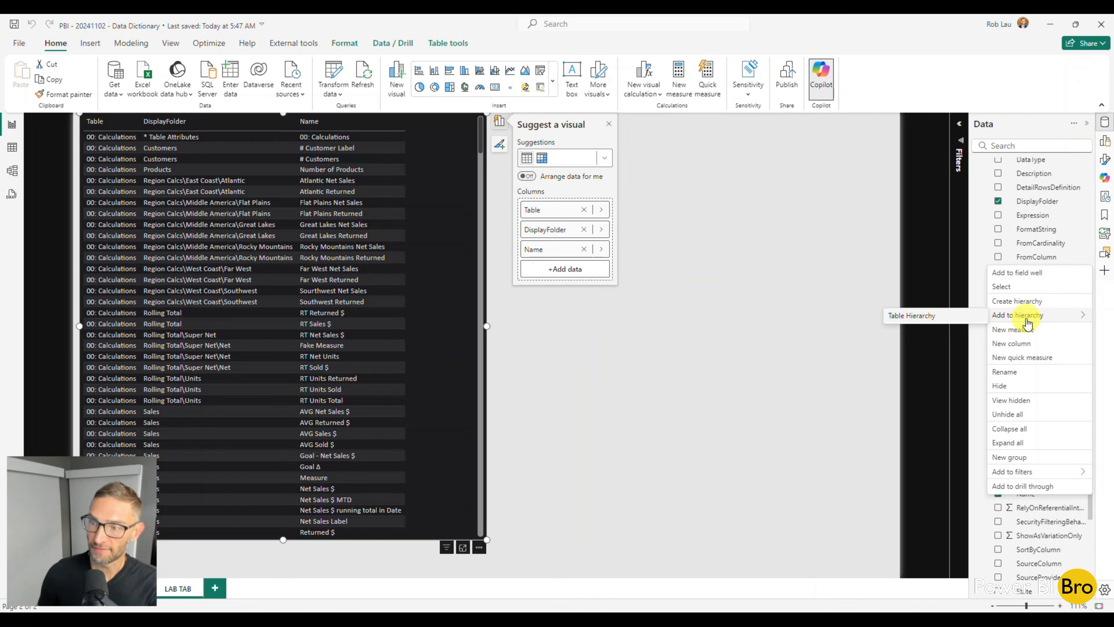
{"action": "left_click", "coordinate": [938, 321]}
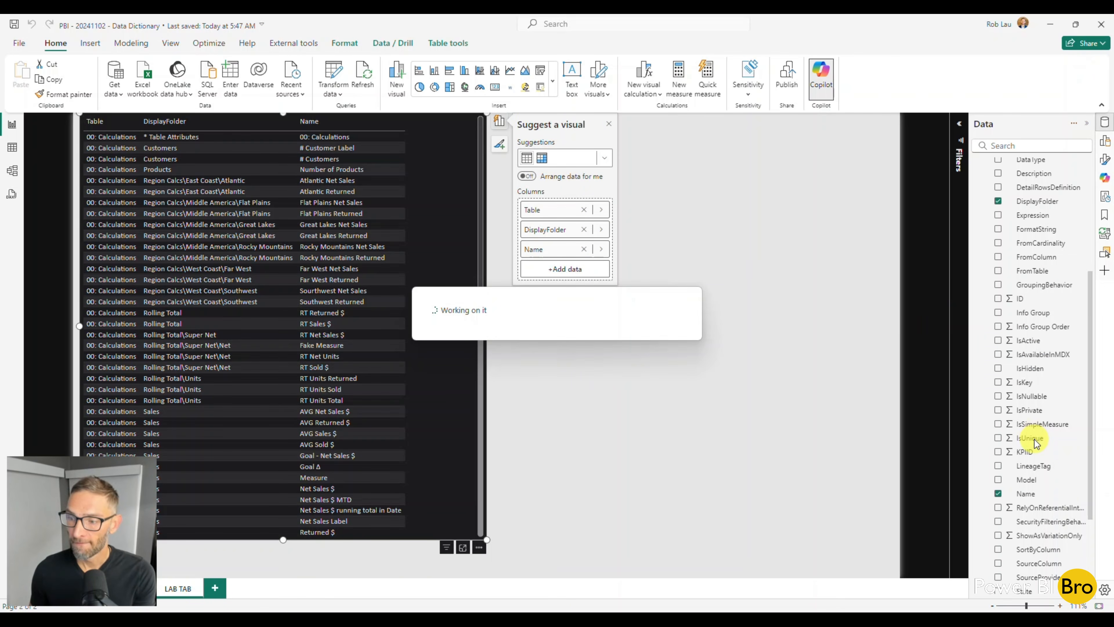
Rename Table Hierarchy as Dictionary Hierarchy
{"action": "scroll", "coordinate": [1035, 451], "scroll_direction": "down", "scroll_amount": 2}
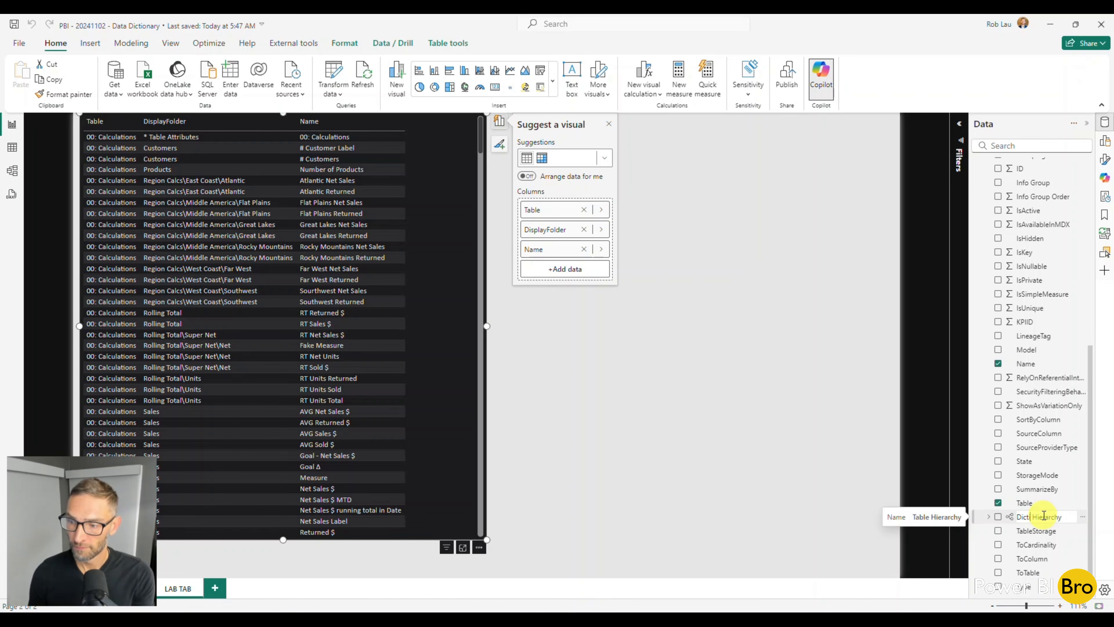
{"action": "left_click", "coordinate": [1045, 517]}
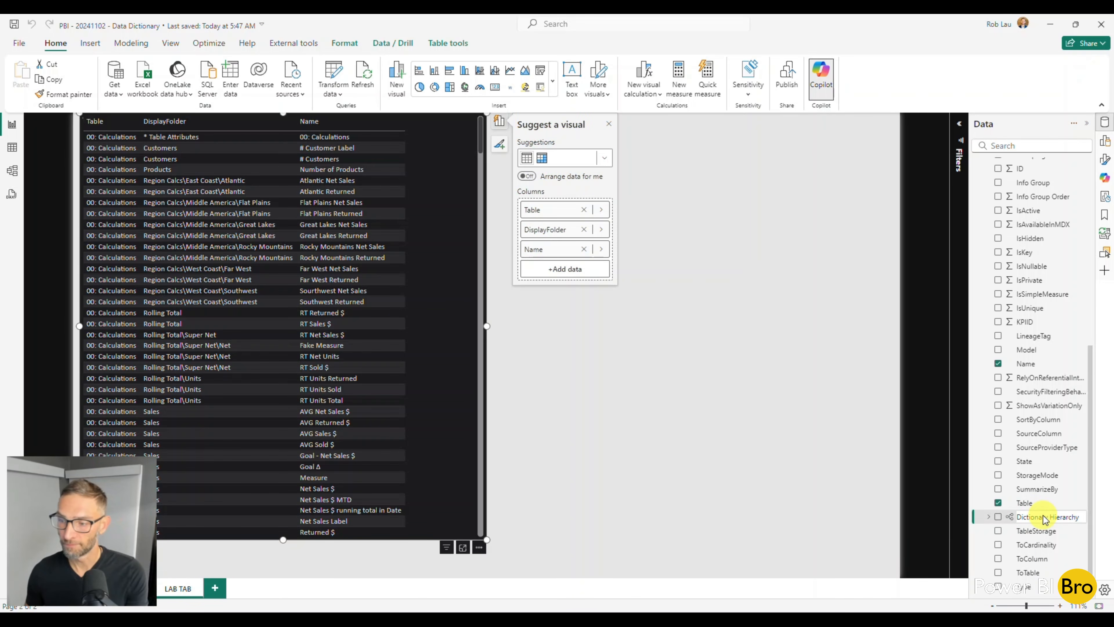
{"action": "key", "text": "Return"}
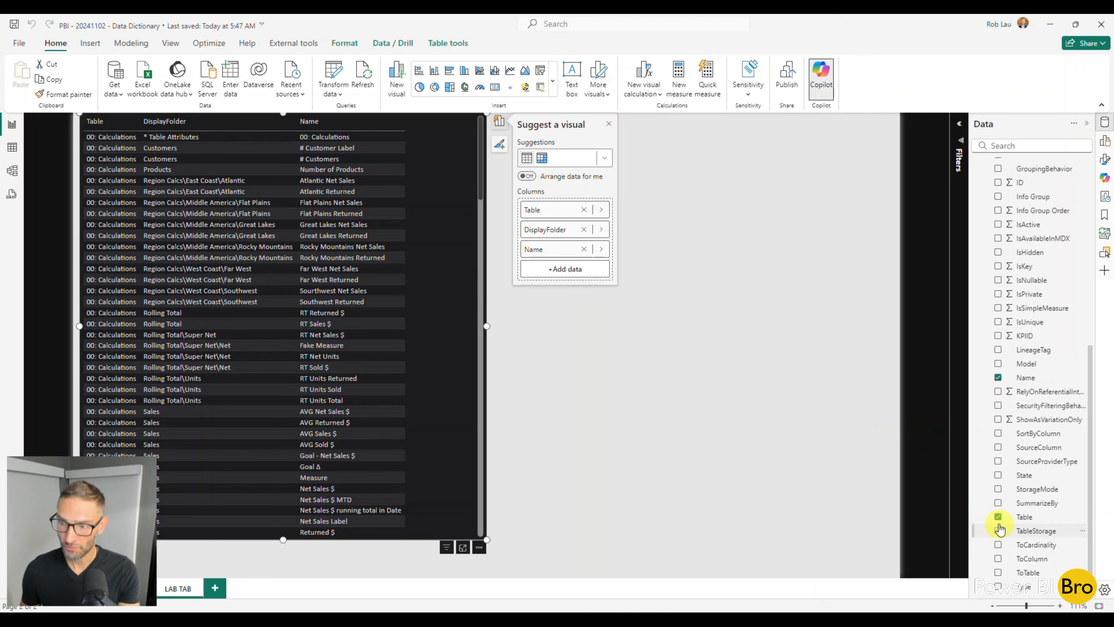
Remove the Table, Name and DisplayFolder fields from the table visual
{"action": "left_click", "coordinate": [998, 517]}
{"action": "left_click", "coordinate": [997, 377]}
{"action": "scroll", "coordinate": [1002, 334], "scroll_direction": "up", "scroll_amount": 3}
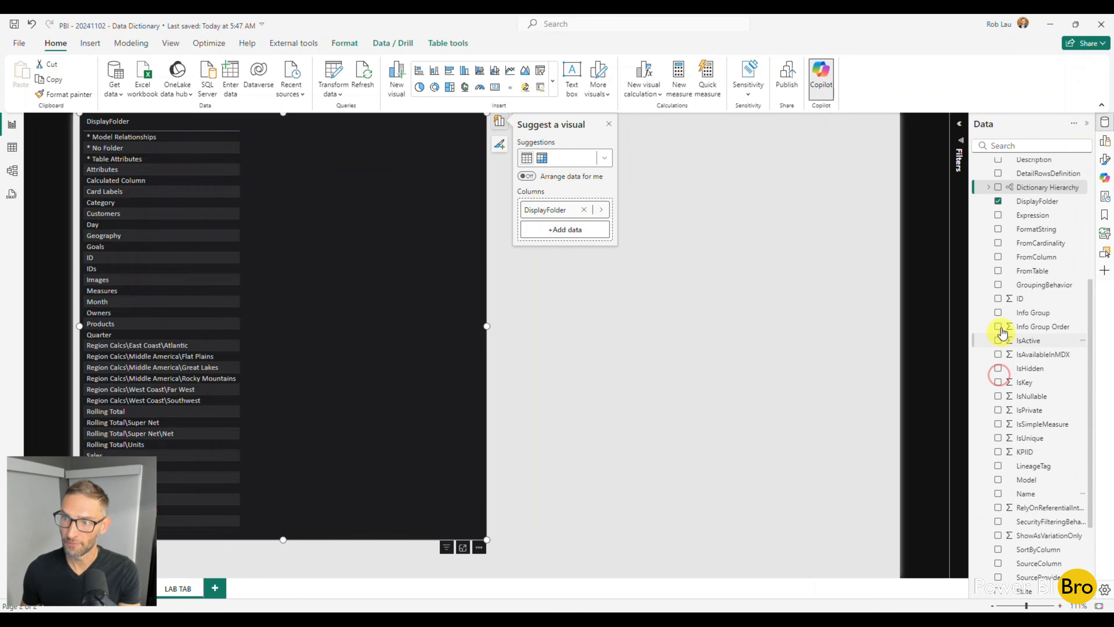
{"action": "left_click", "coordinate": [998, 201]}
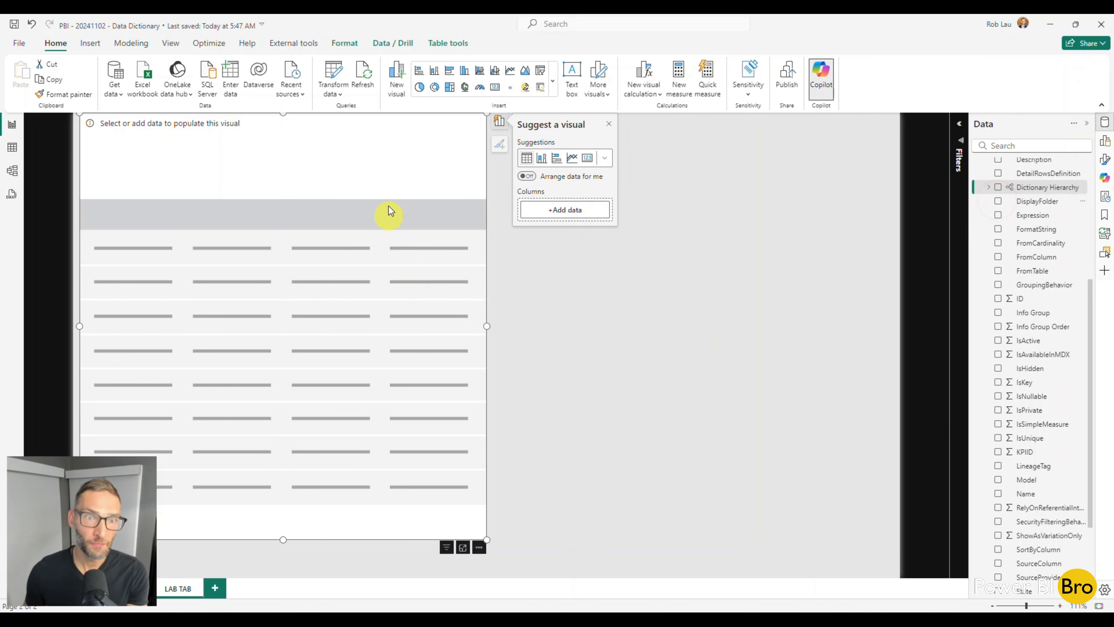
Add Dictionary Hierarchy to the emptied visual and convert the visual to a matrix
{"action": "scroll", "coordinate": [1052, 480], "scroll_direction": "down", "scroll_amount": 3}
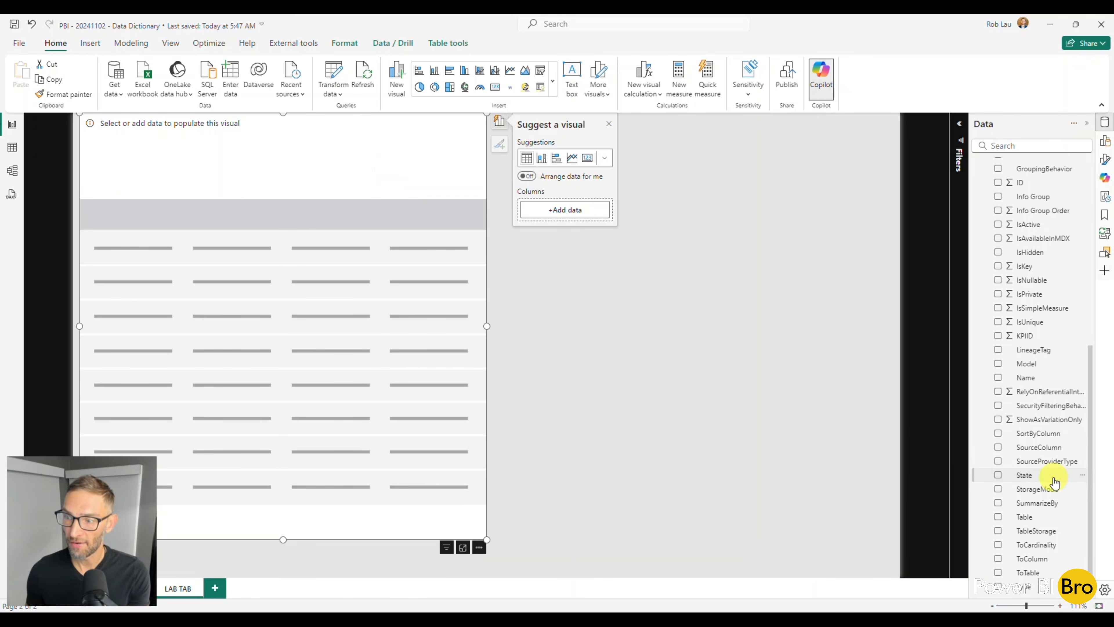
{"action": "scroll", "coordinate": [1052, 484], "scroll_direction": "up", "scroll_amount": 4}
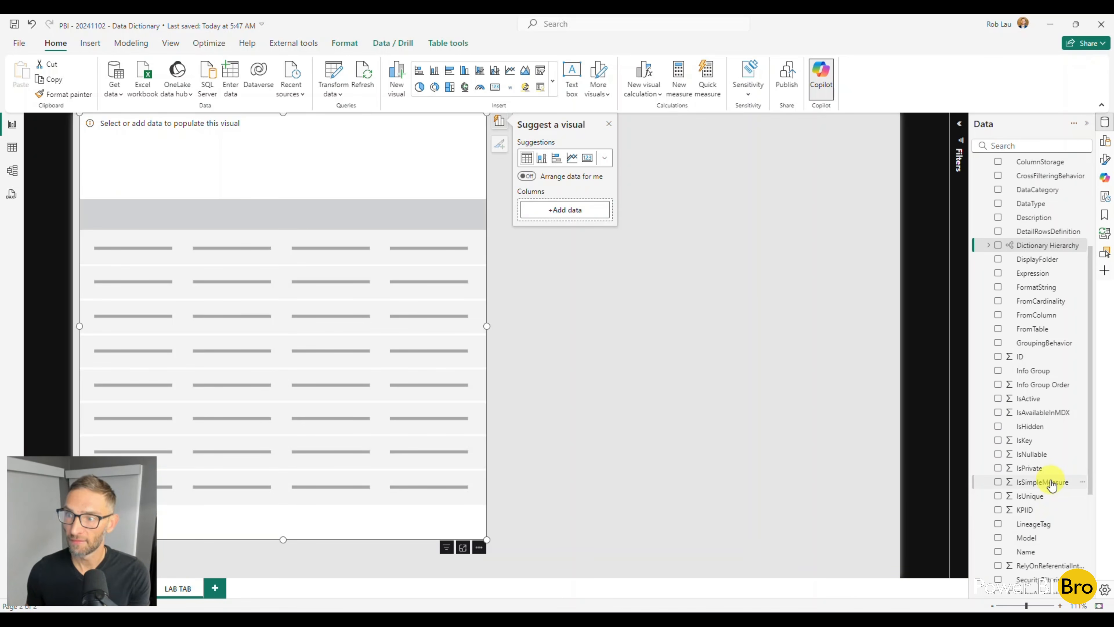
{"action": "left_click", "coordinate": [998, 245]}
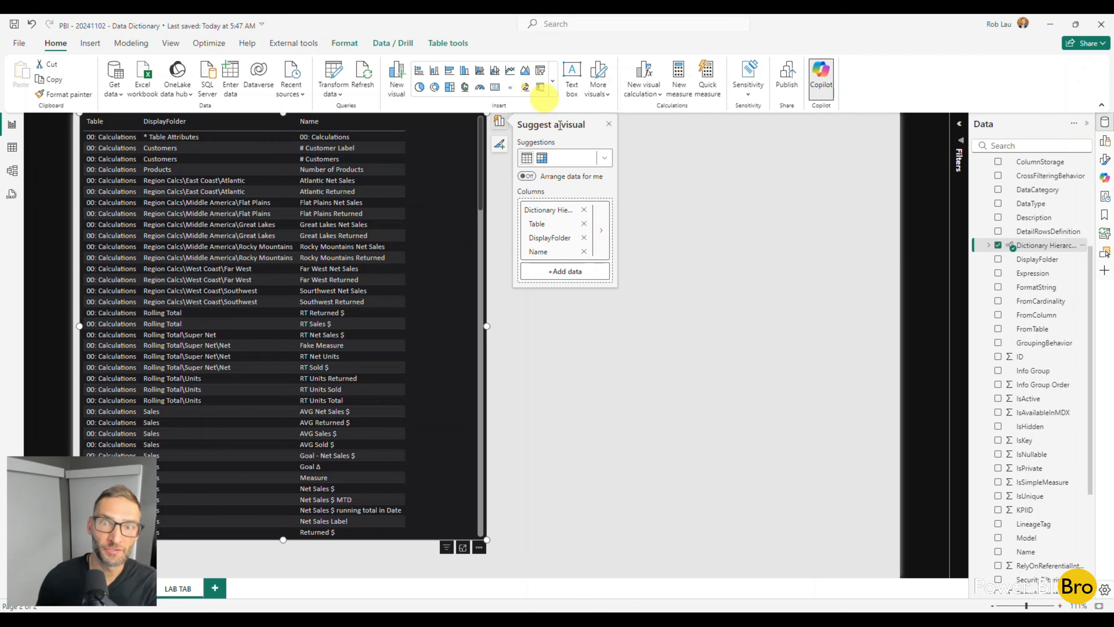
{"action": "left_click", "coordinate": [542, 158]}
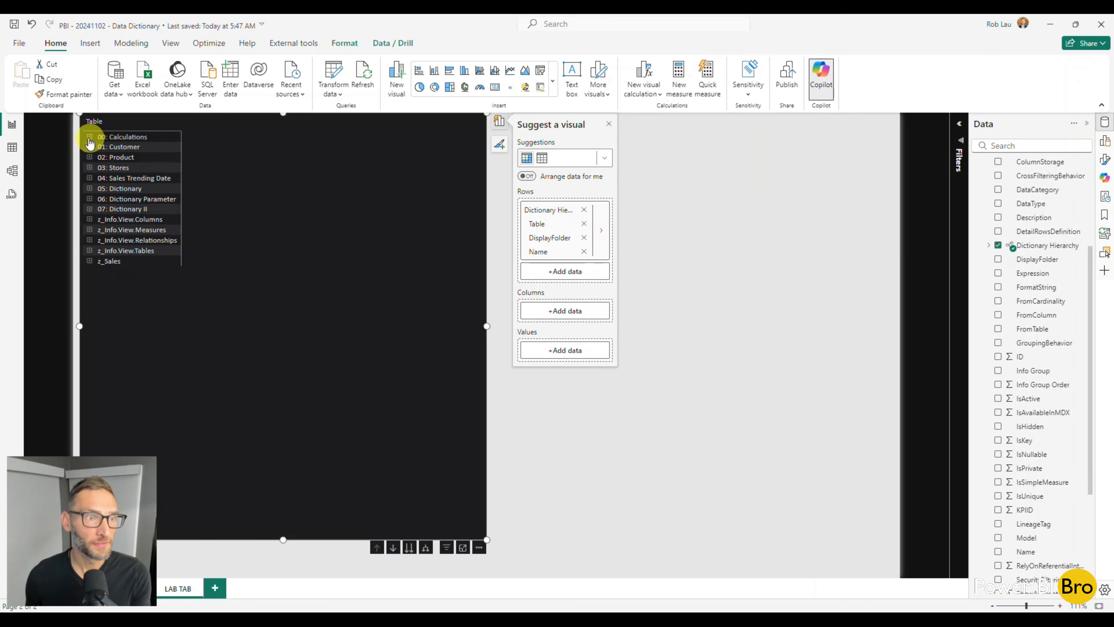
Expand 02: Product and its Attributes folder in the matrix to review the listed names, and collapse both again
{"action": "left_click", "coordinate": [89, 158]}
{"action": "left_click", "coordinate": [96, 188]}
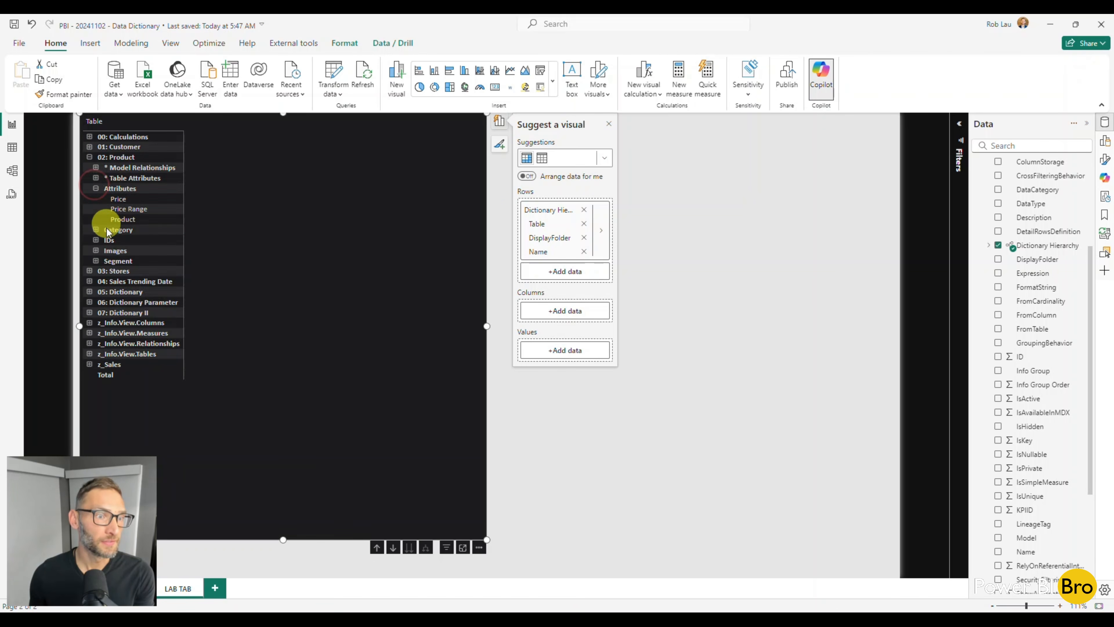
{"action": "left_click", "coordinate": [96, 188]}
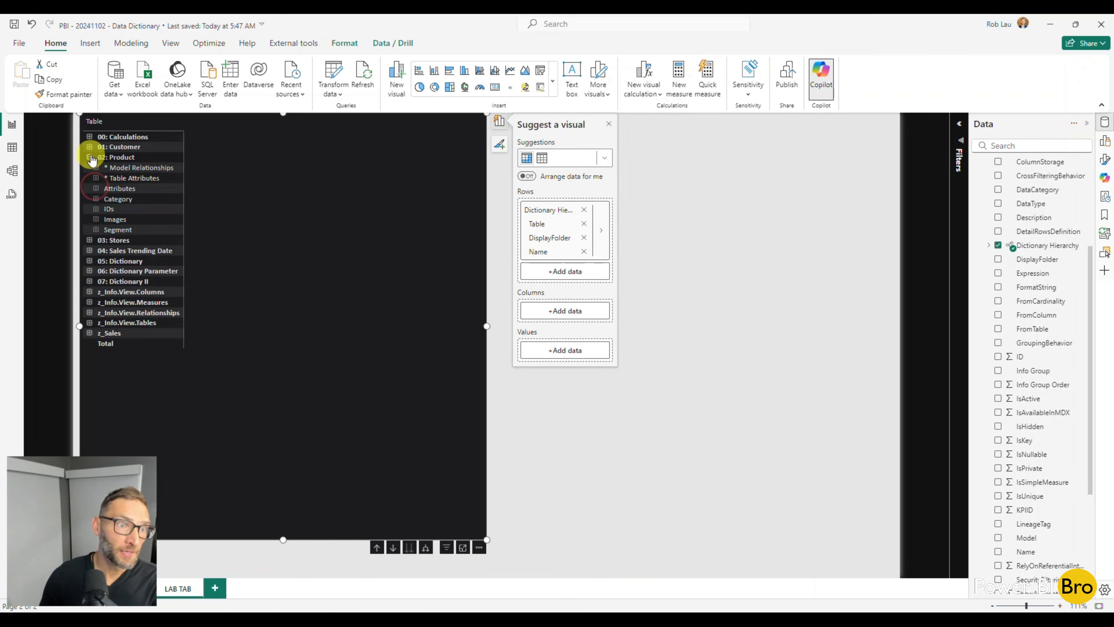
{"action": "left_click", "coordinate": [89, 157]}
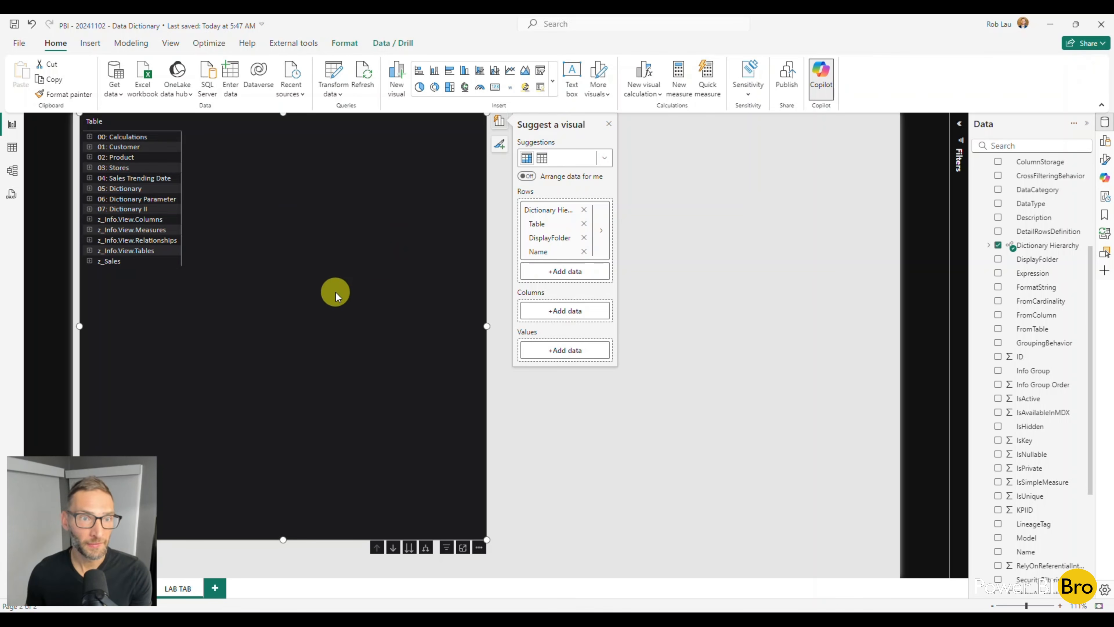
Move the matrix toward the middle of the page and shorten it from its upper edge
{"action": "left_click_drag", "start_coordinate": [336, 292], "coordinate": [428, 300]}
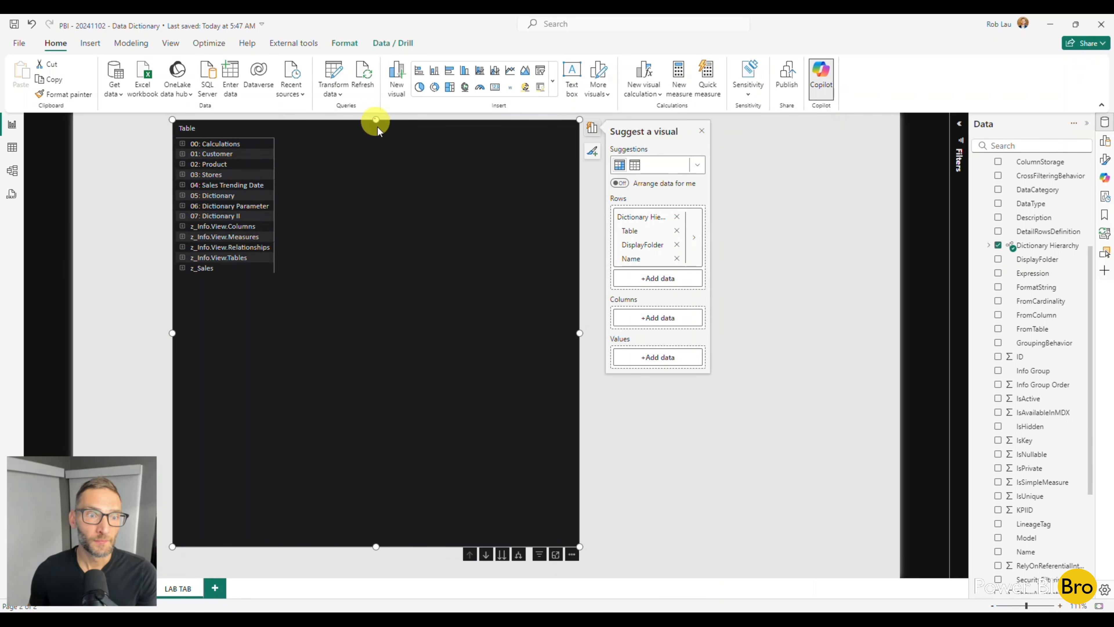
{"action": "left_click_drag", "start_coordinate": [376, 120], "coordinate": [388, 216]}
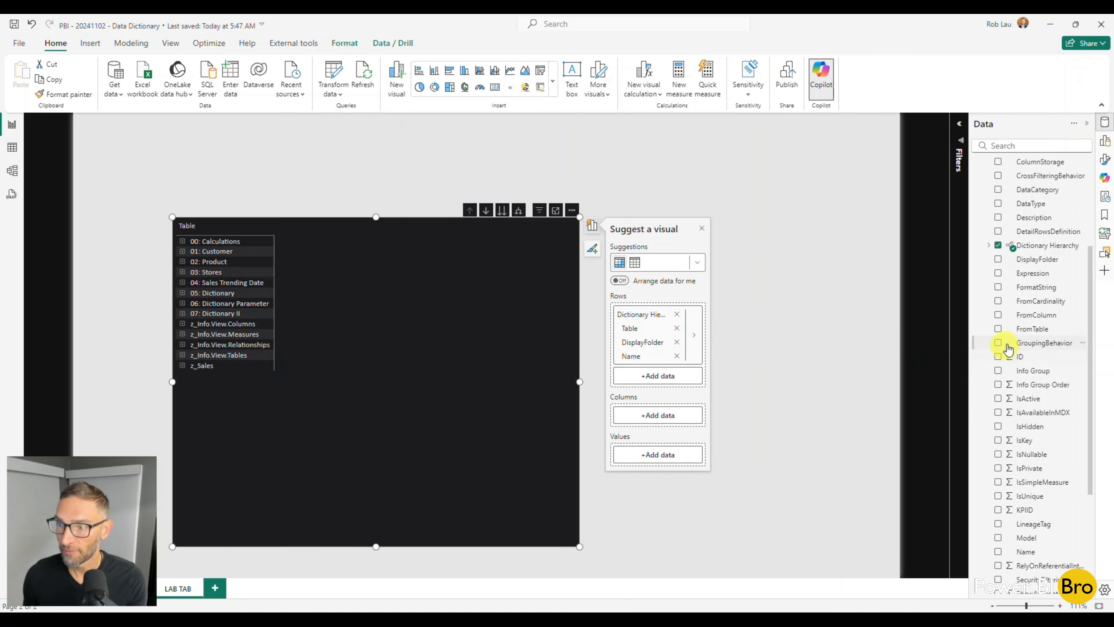
Add the Description field to the matrix and place it in the rows below Dictionary Hierarchy
{"action": "scroll", "coordinate": [997, 315], "scroll_direction": "up", "scroll_amount": 2}
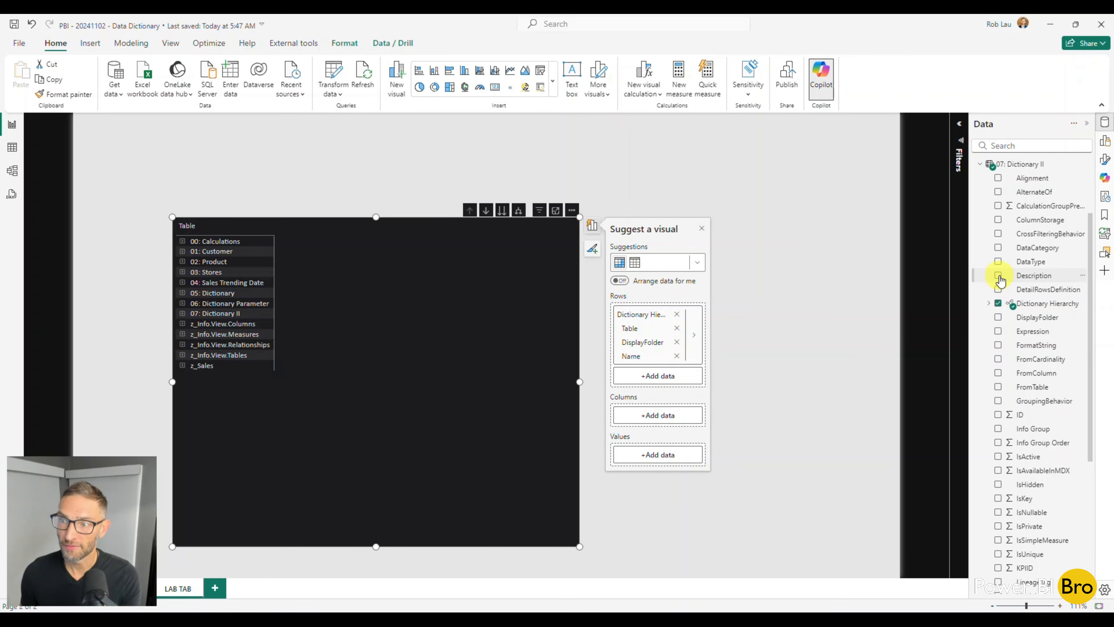
{"action": "left_click", "coordinate": [998, 276]}
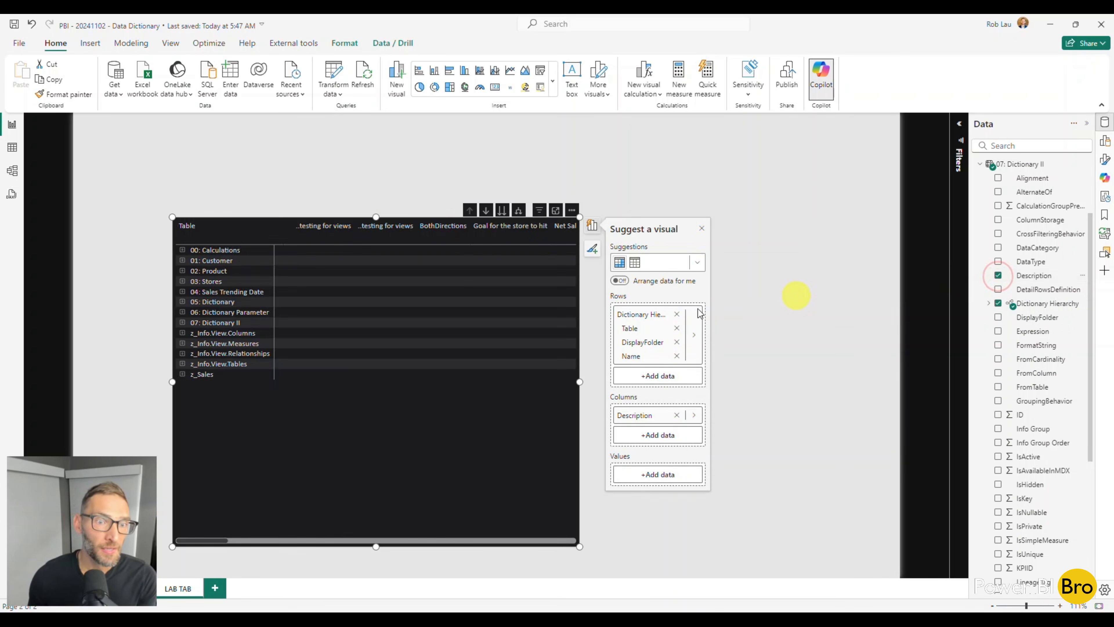
{"action": "left_click_drag", "start_coordinate": [635, 414], "coordinate": [642, 377]}
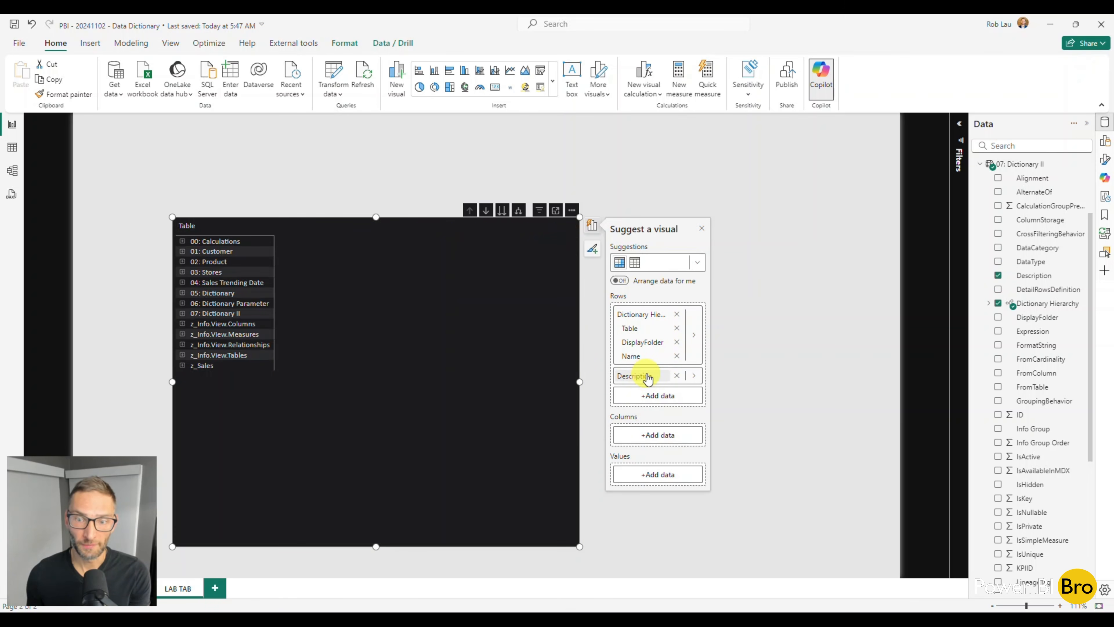
Expand Table Attributes, Customers and Products under 00: Calculations to review their descriptions, and remove Description from the matrix rows
{"action": "left_click", "coordinate": [182, 242]}
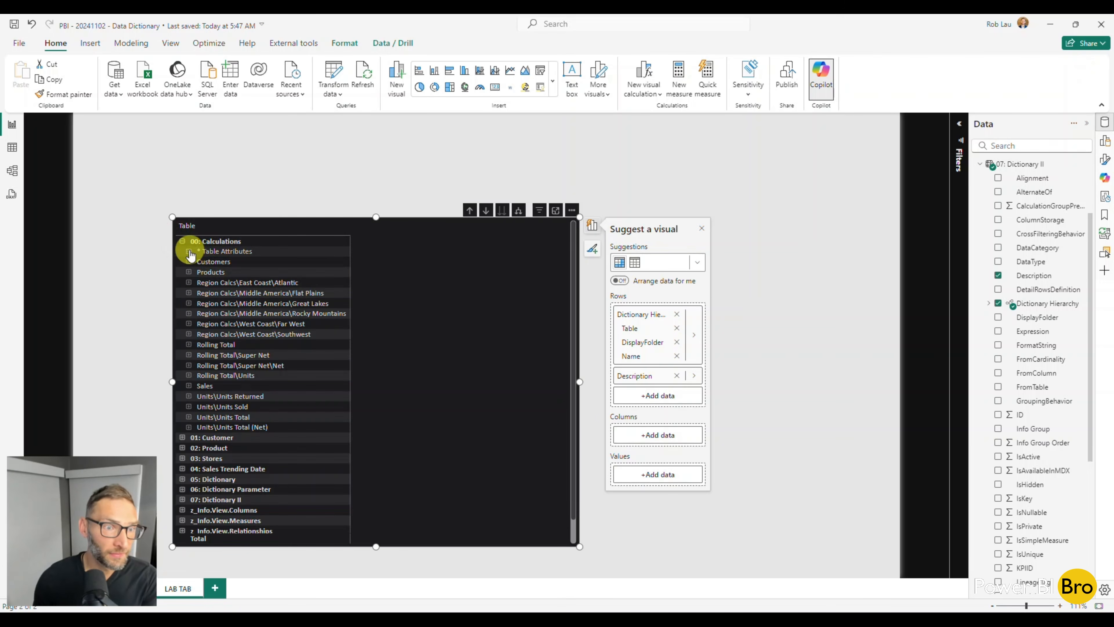
{"action": "left_click", "coordinate": [189, 251]}
{"action": "left_click", "coordinate": [195, 262]}
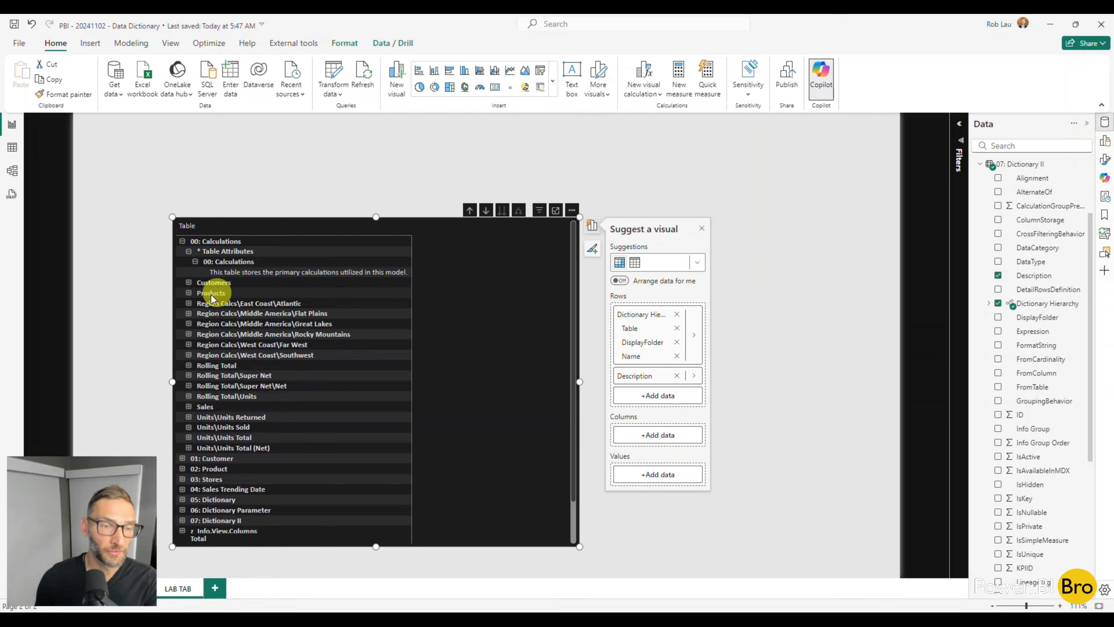
{"action": "left_click", "coordinate": [189, 283]}
{"action": "left_click", "coordinate": [195, 303]}
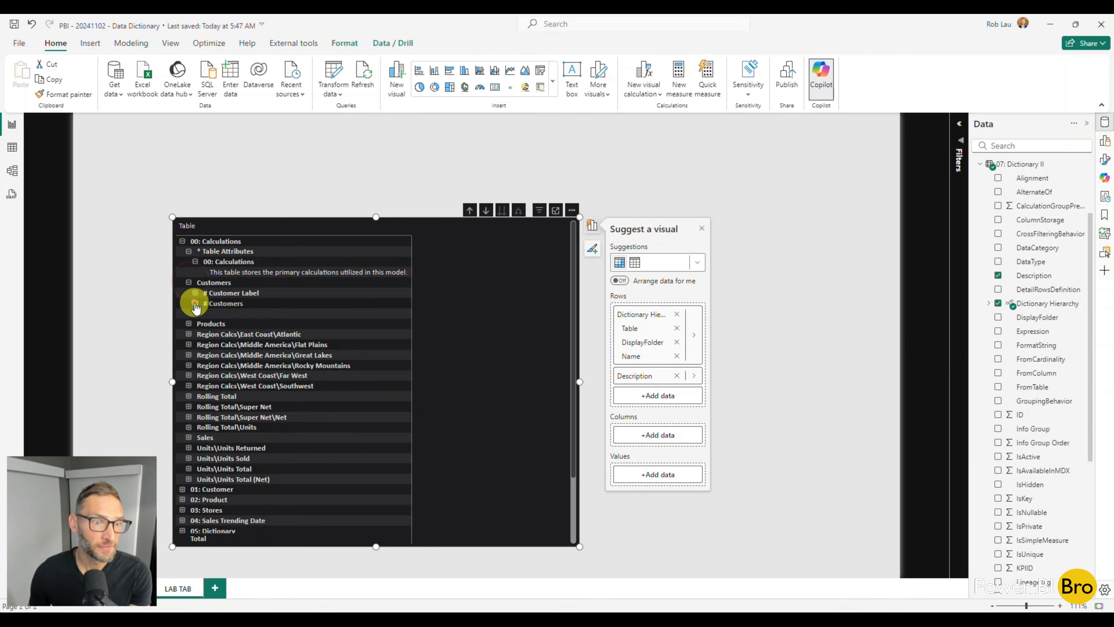
{"action": "left_click", "coordinate": [195, 293]}
{"action": "left_click", "coordinate": [189, 334]}
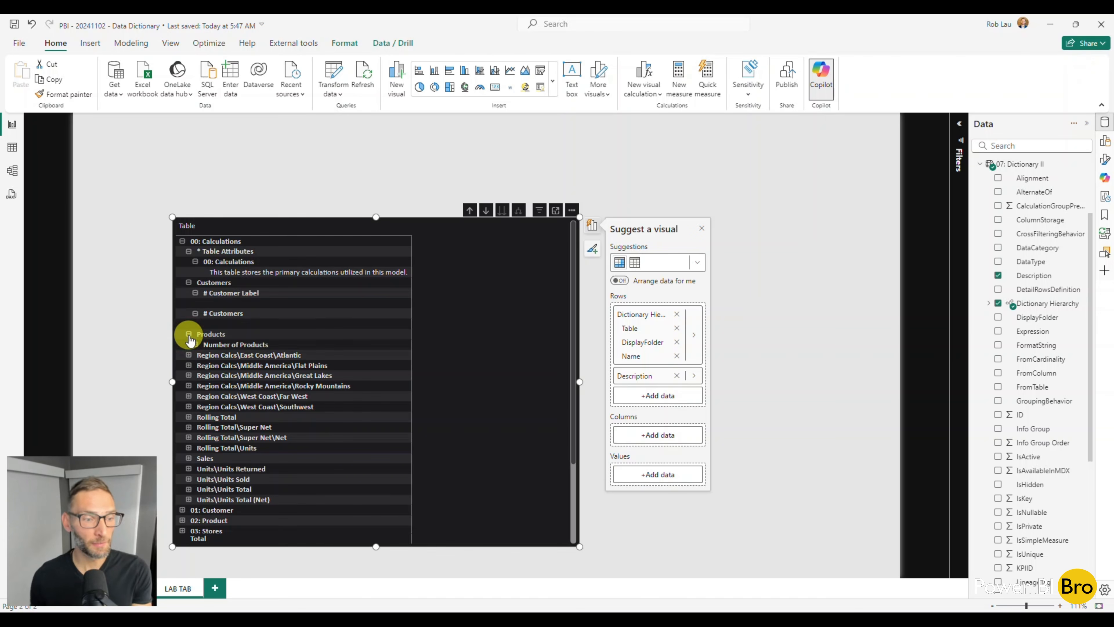
{"action": "left_click", "coordinate": [676, 376]}
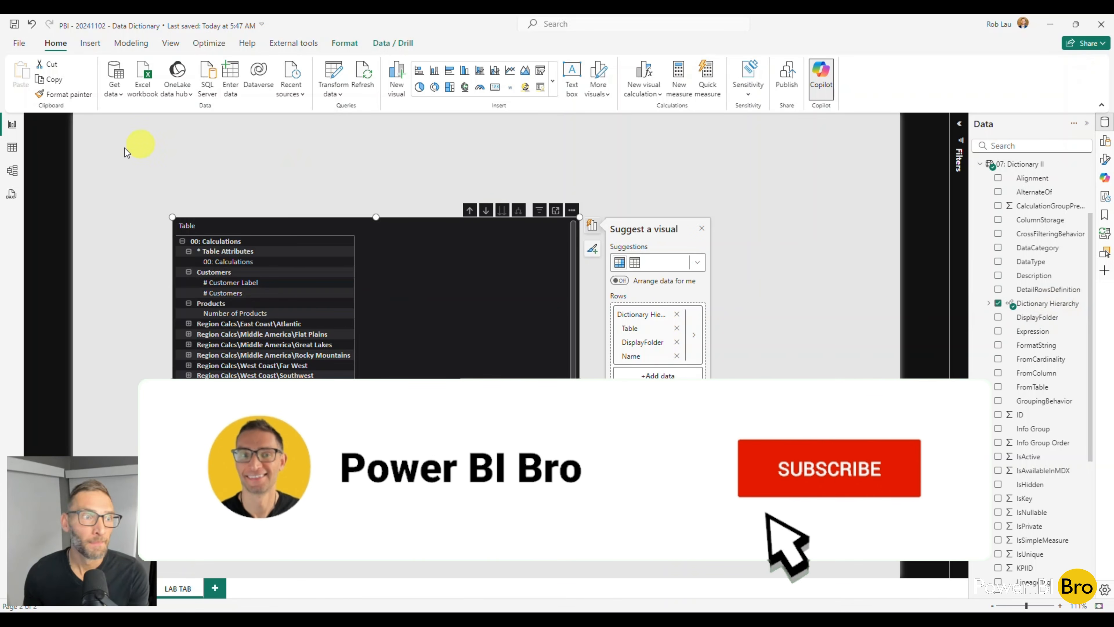
In Model view, assign 07: Dictionary II's columns from Alignment through DetailRowsDefinition to the display folder Attributes
{"action": "left_click", "coordinate": [12, 170]}
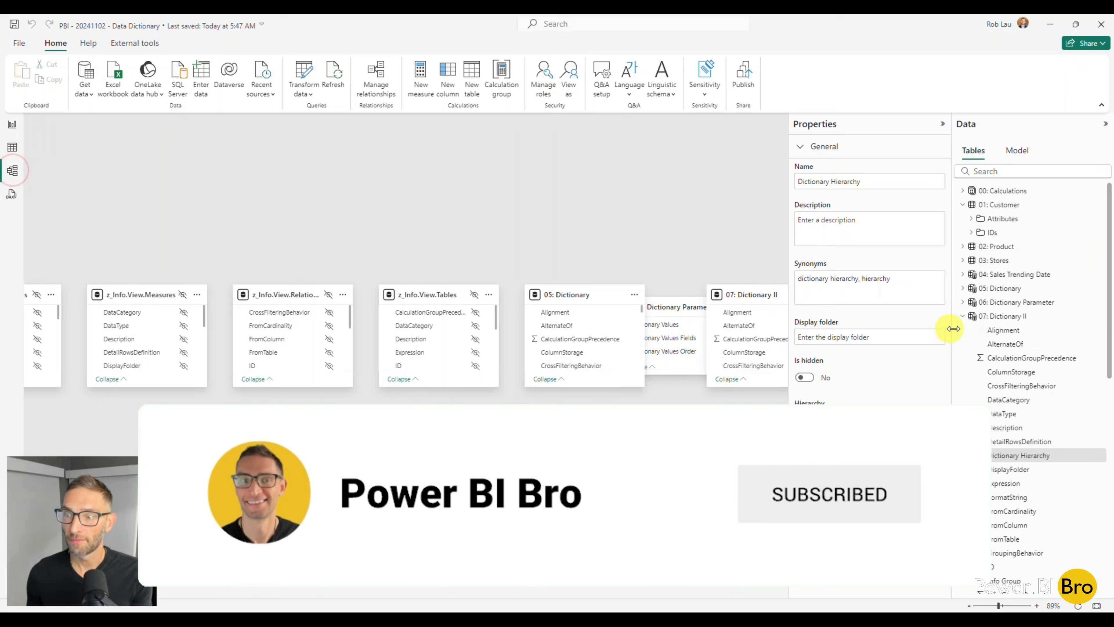
{"action": "scroll", "coordinate": [1017, 333], "scroll_direction": "down", "scroll_amount": 2}
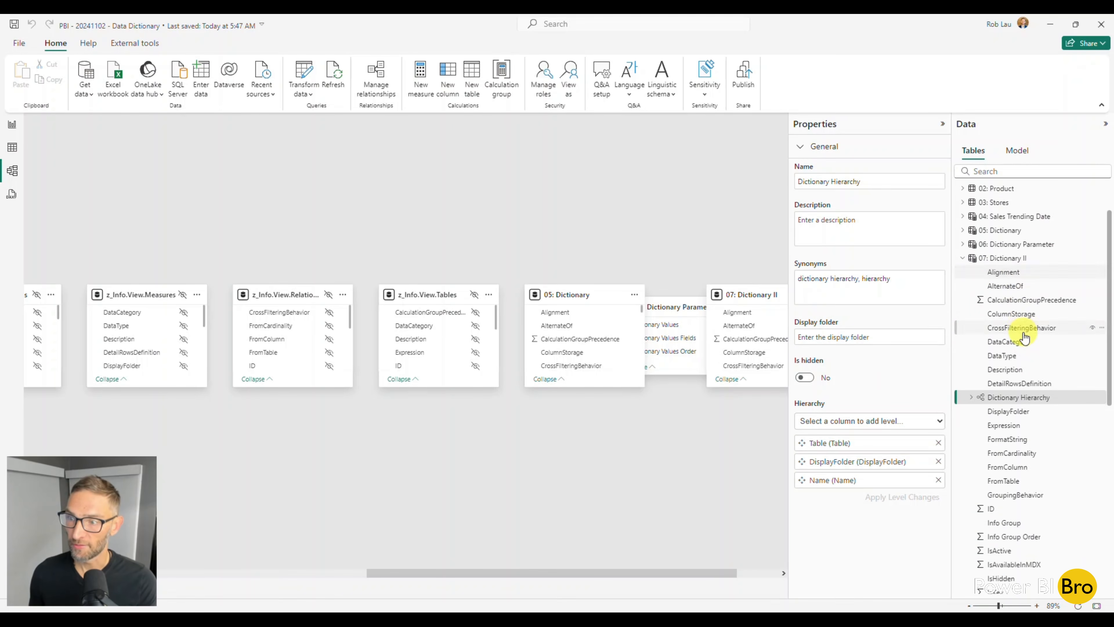
{"action": "left_click", "coordinate": [1004, 276]}
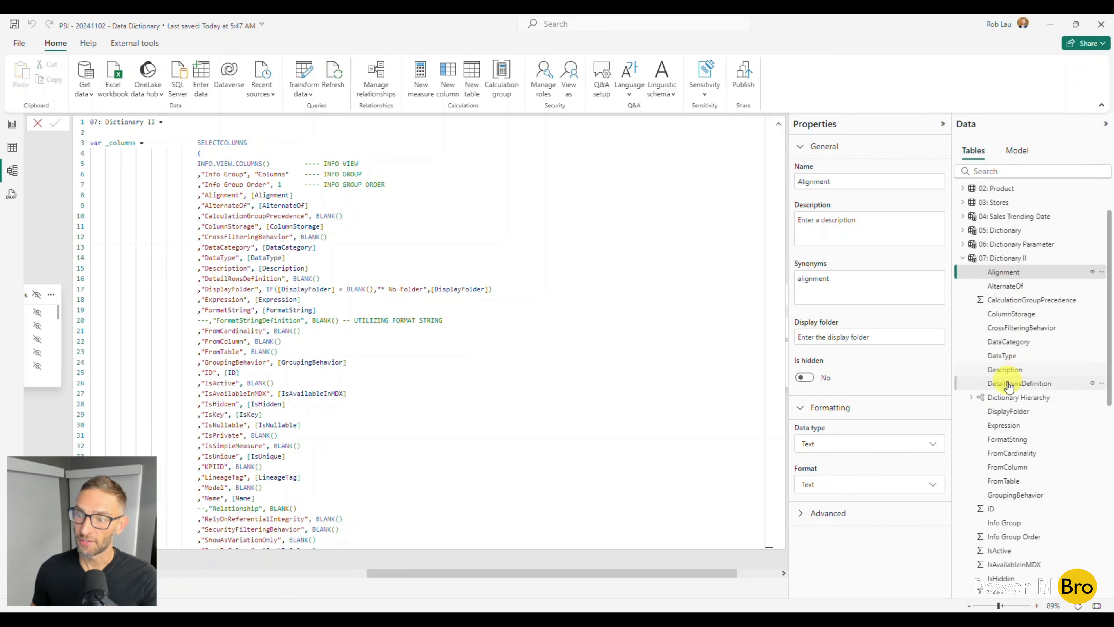
{"action": "left_click", "coordinate": [1006, 384], "text": "shift"}
{"action": "left_click", "coordinate": [846, 297]}
{"action": "type", "text": "A"}
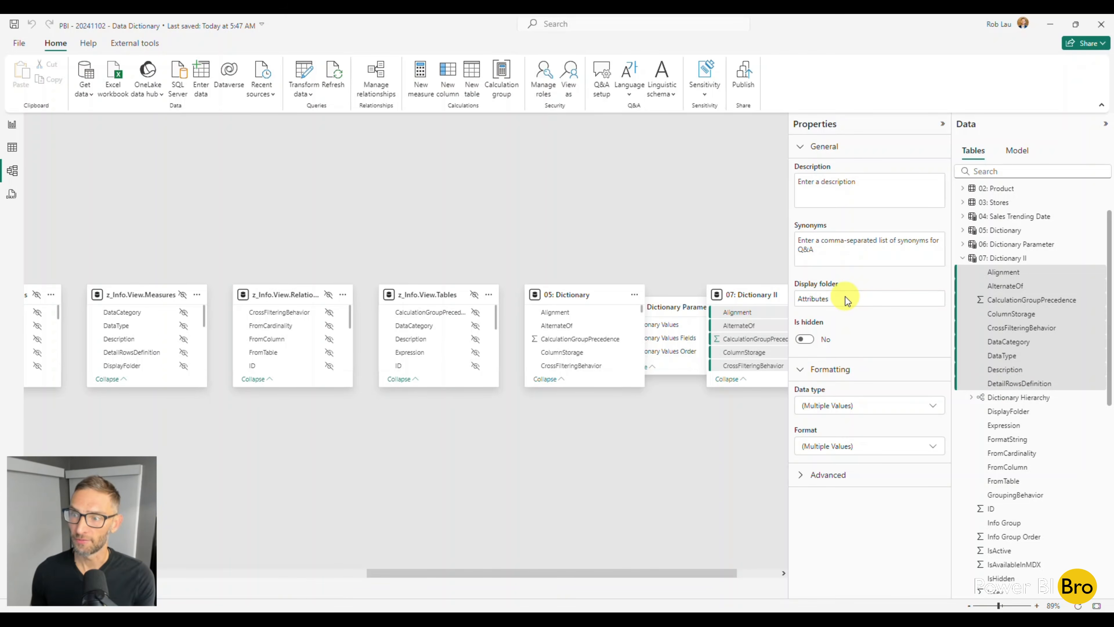
{"action": "type", "text": "ttributes"}
{"action": "key", "text": "Return"}
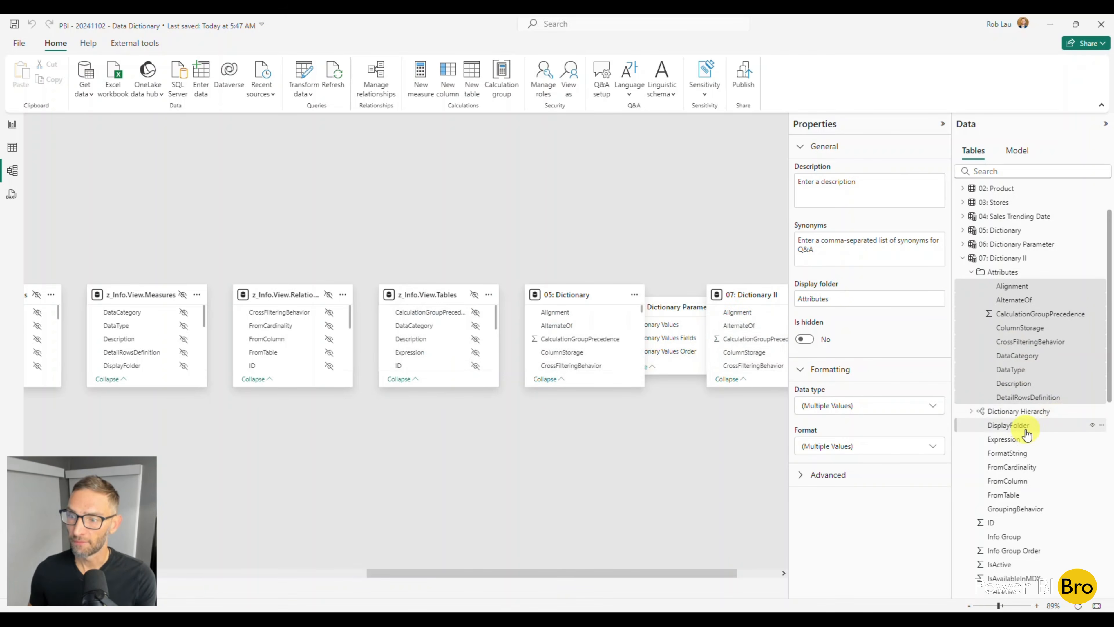
Assign 07: Dictionary II's remaining columns, from DisplayFolder through Type, to the display folder Attributes and collapse that folder
{"action": "left_click", "coordinate": [1009, 425]}
{"action": "scroll", "coordinate": [1017, 430], "scroll_direction": "down", "scroll_amount": 10}
{"action": "left_click", "coordinate": [998, 516], "text": "shift"}
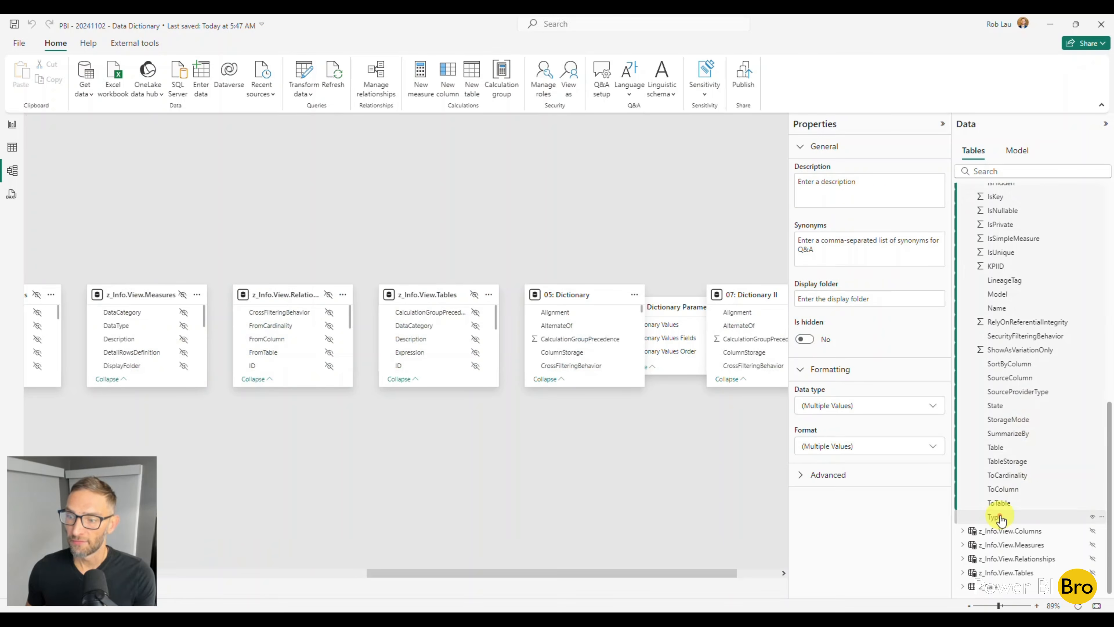
{"action": "left_click", "coordinate": [834, 300]}
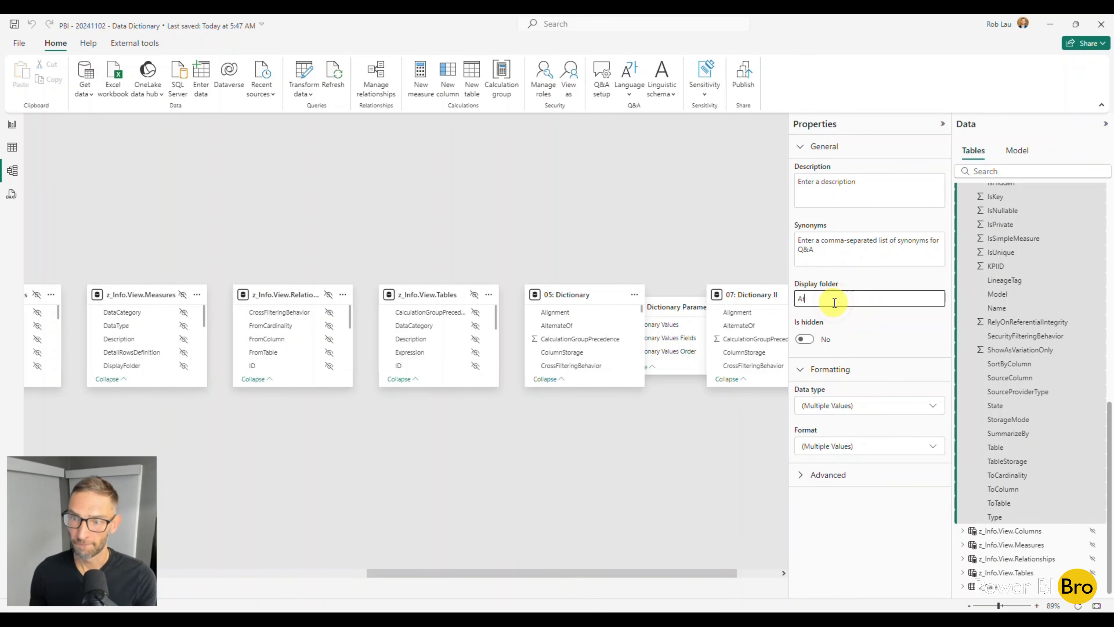
{"action": "key", "text": "Return"}
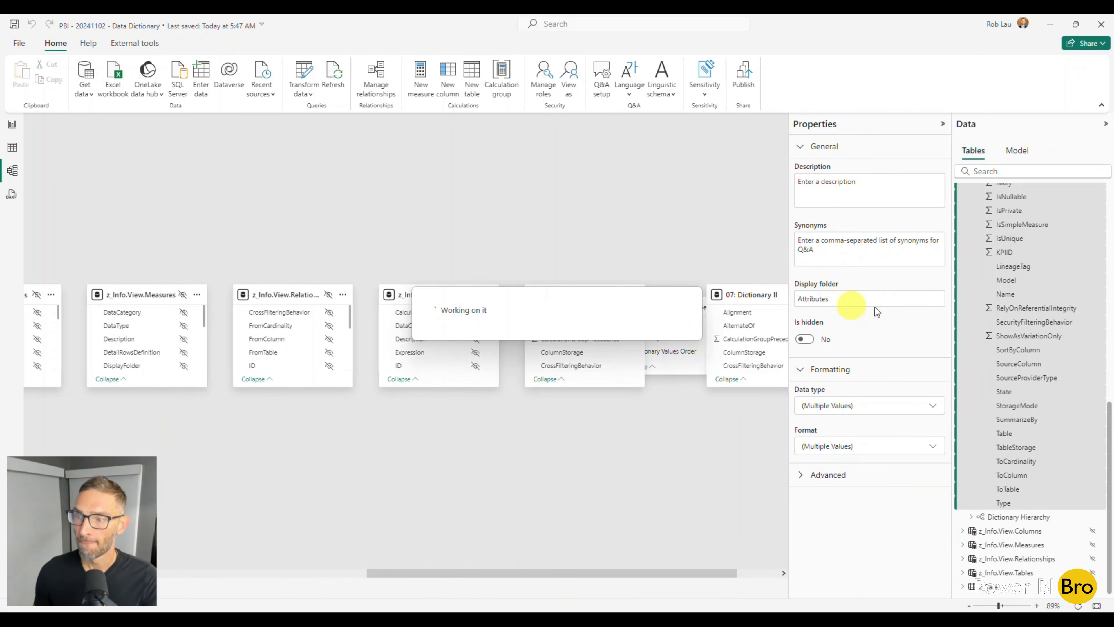
{"action": "scroll", "coordinate": [1036, 317], "scroll_direction": "up", "scroll_amount": 9}
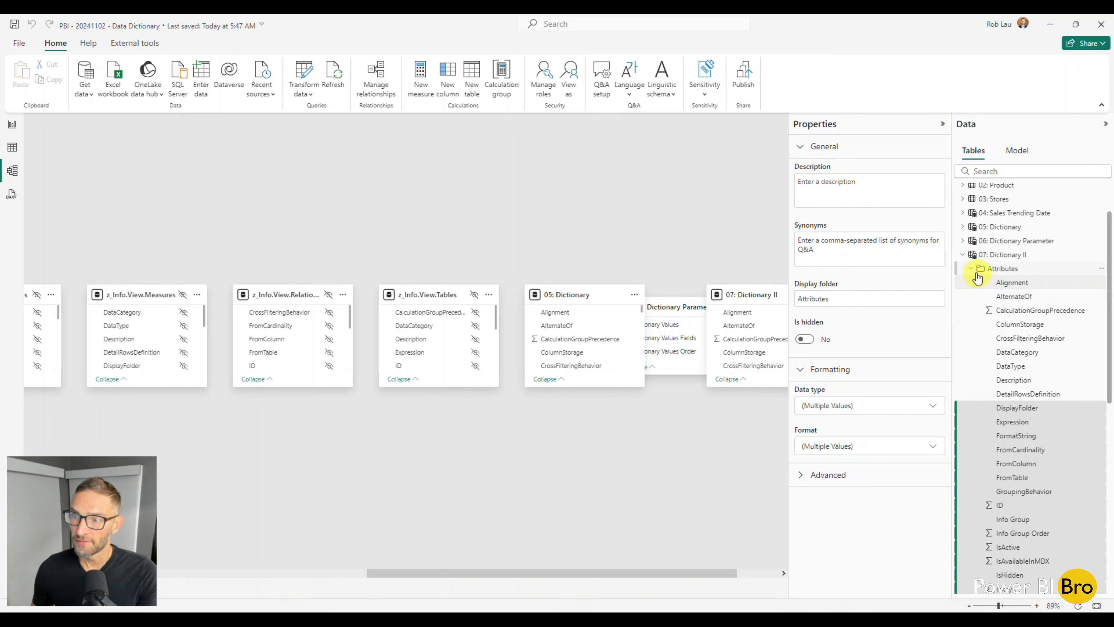
{"action": "left_click", "coordinate": [972, 265]}
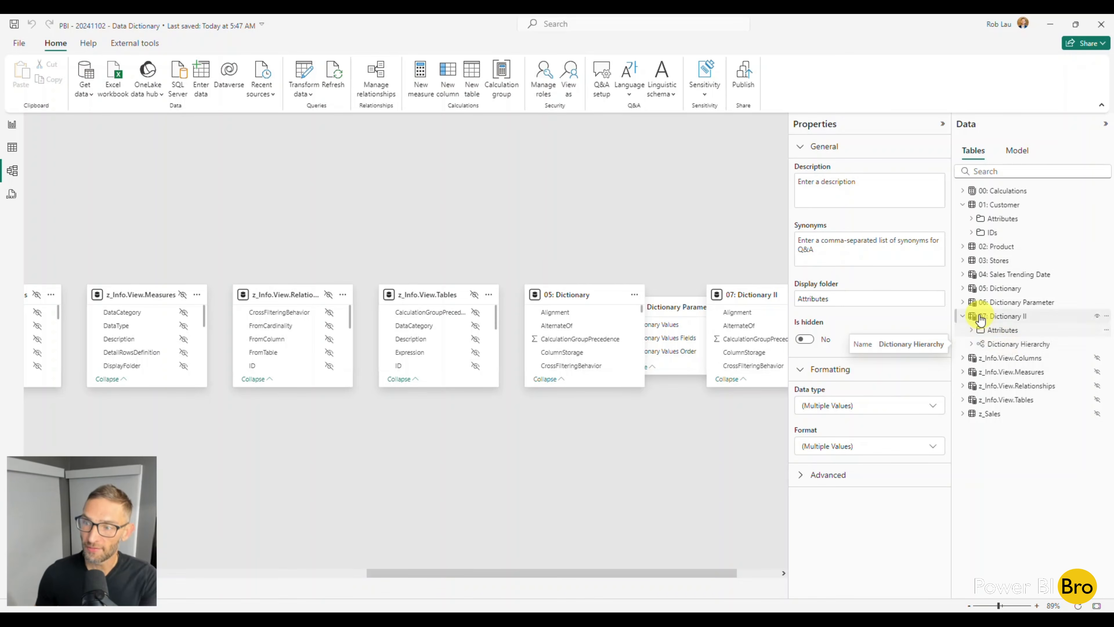
Copy the full formula of the # Fields measure from the Measures folder of 05: Dictionary
{"action": "left_click", "coordinate": [963, 288]}
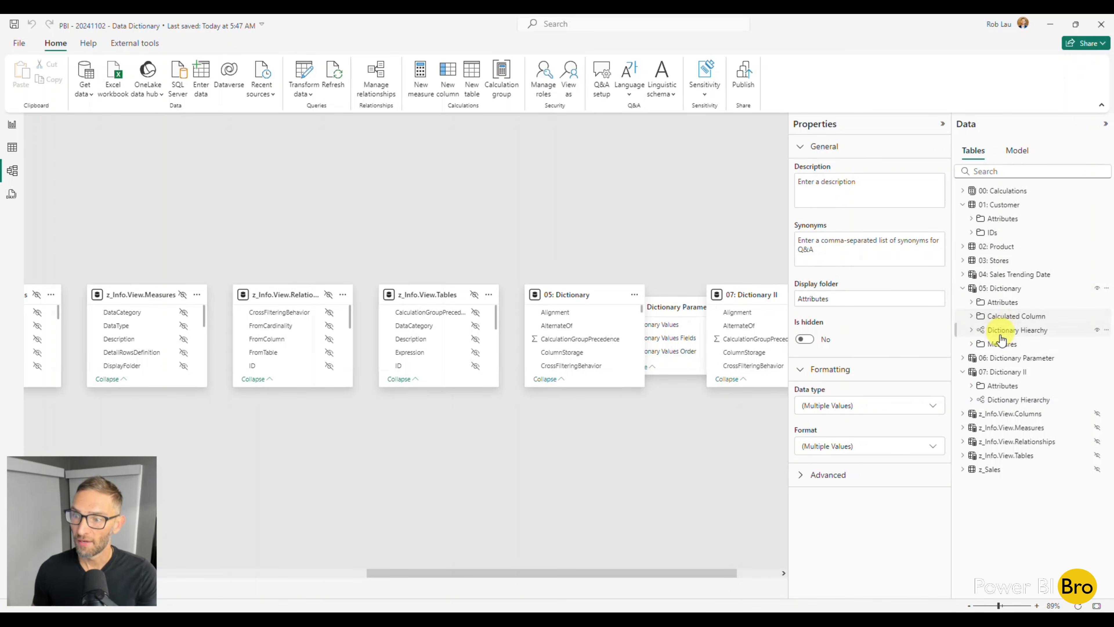
{"action": "left_click", "coordinate": [970, 344]}
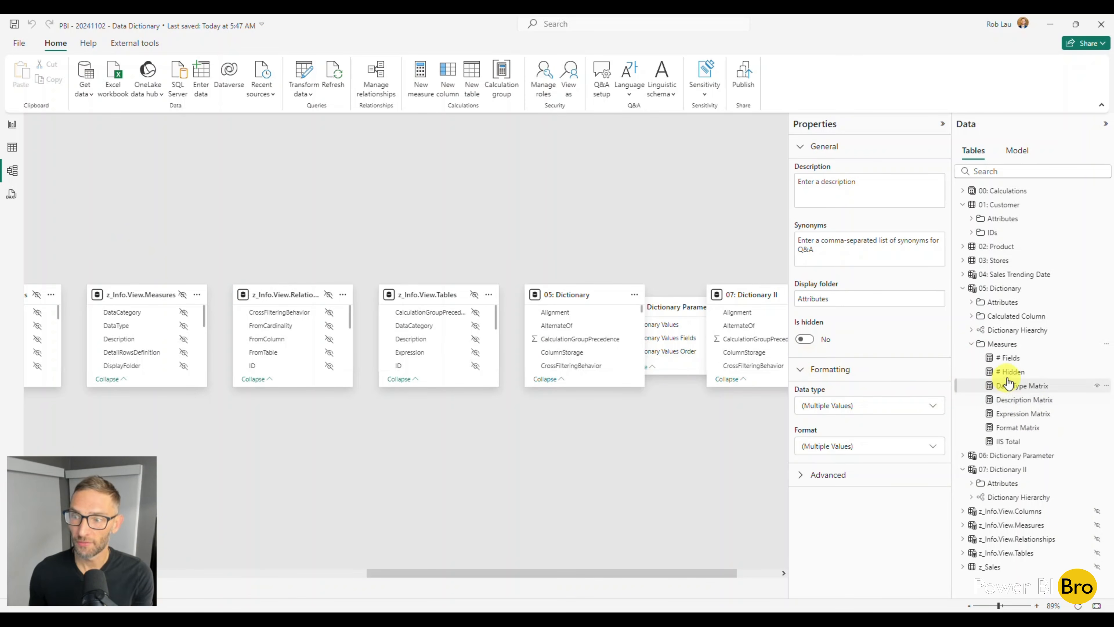
{"action": "left_click", "coordinate": [1010, 358]}
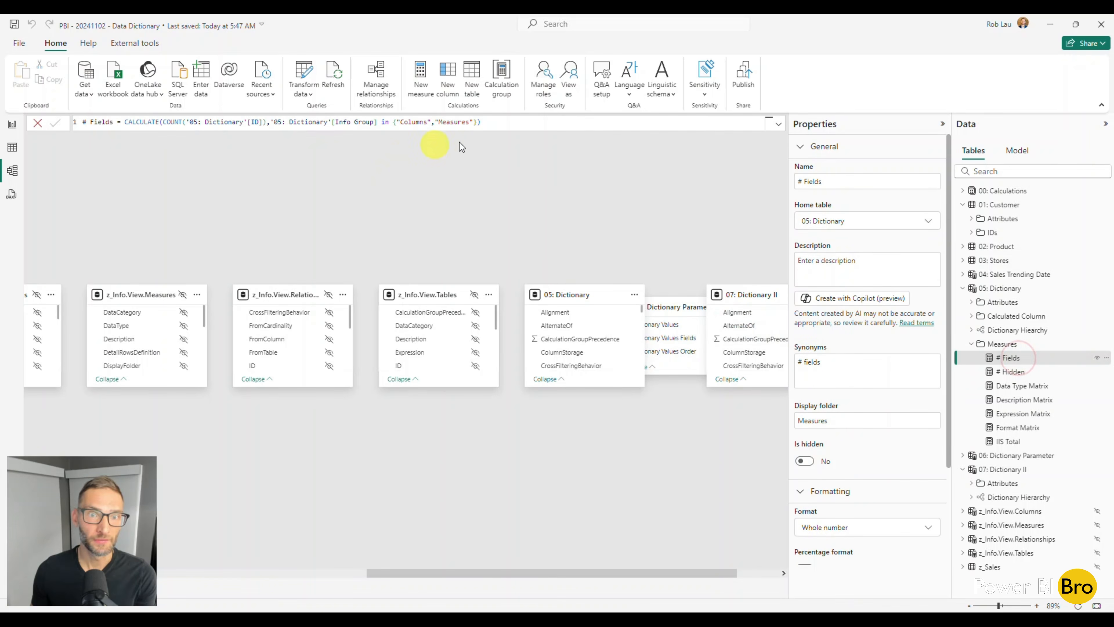
{"action": "left_click_drag", "start_coordinate": [509, 122], "coordinate": [58, 121]}
{"action": "key", "text": "ctrl+c"}
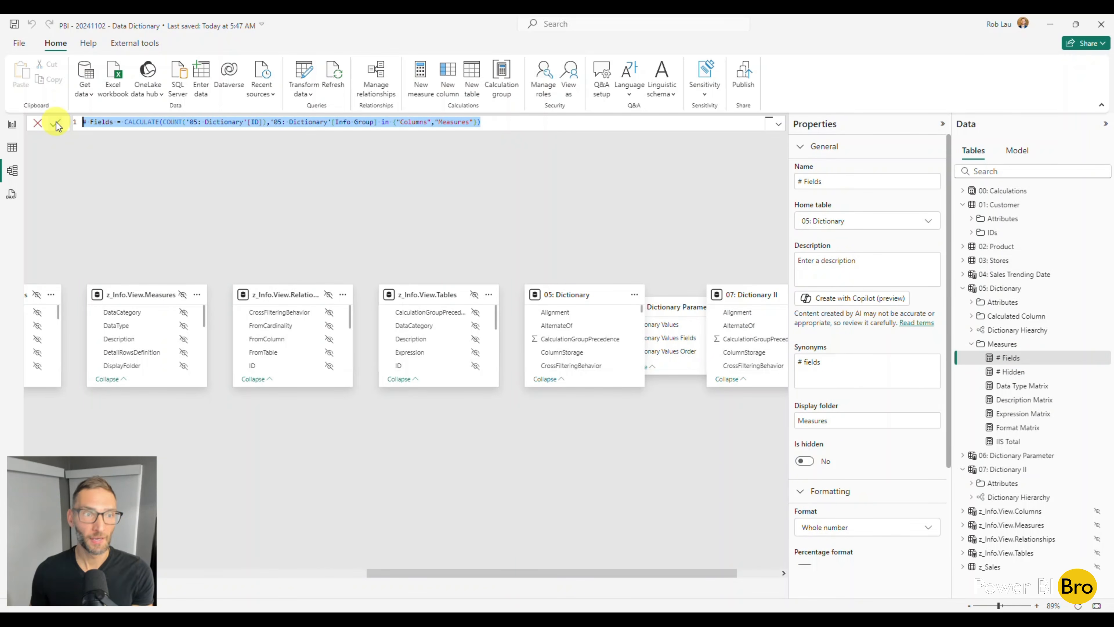
In Report view, create a new measure in 07: Dictionary II using the copied # Fields formula
{"action": "left_click", "coordinate": [12, 124]}
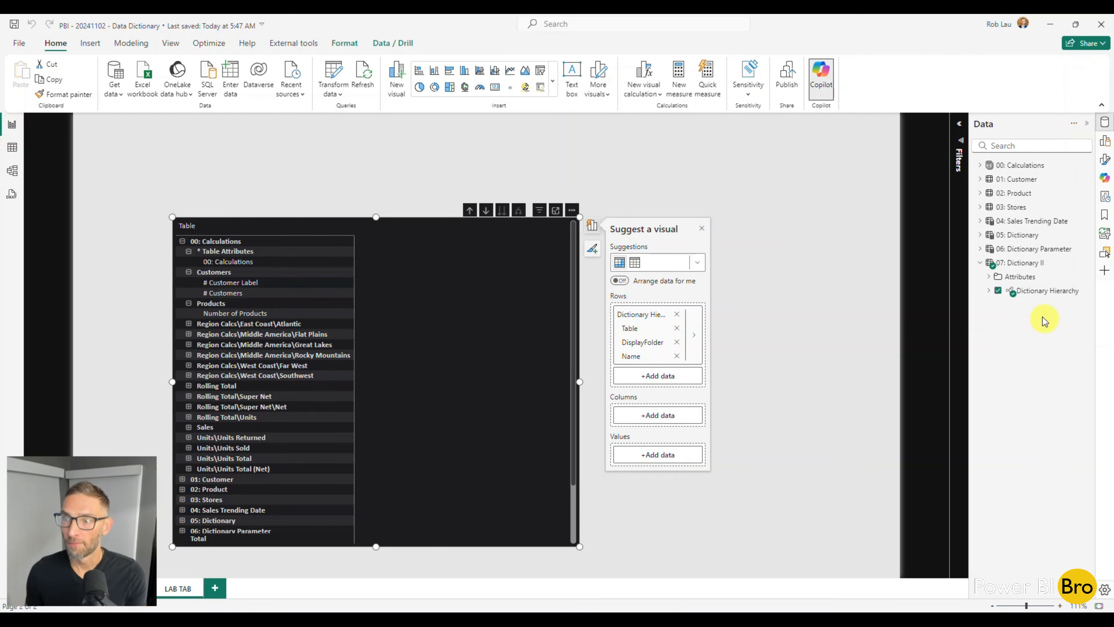
{"action": "left_click", "coordinate": [1087, 263]}
{"action": "left_click", "coordinate": [1055, 290]}
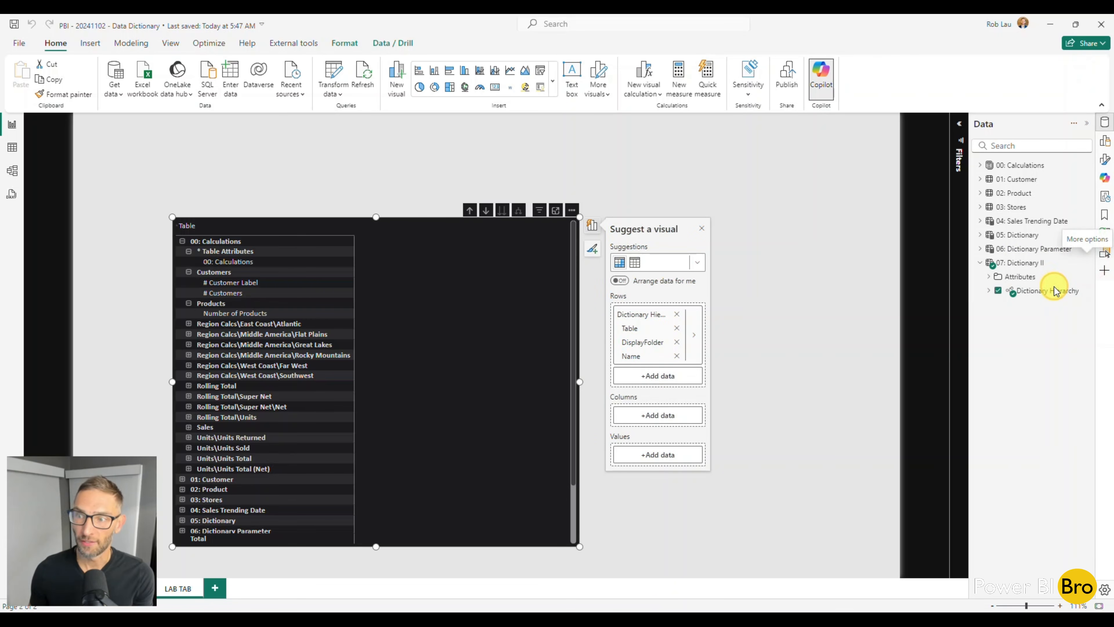
{"action": "key", "text": "ctrl+v"}
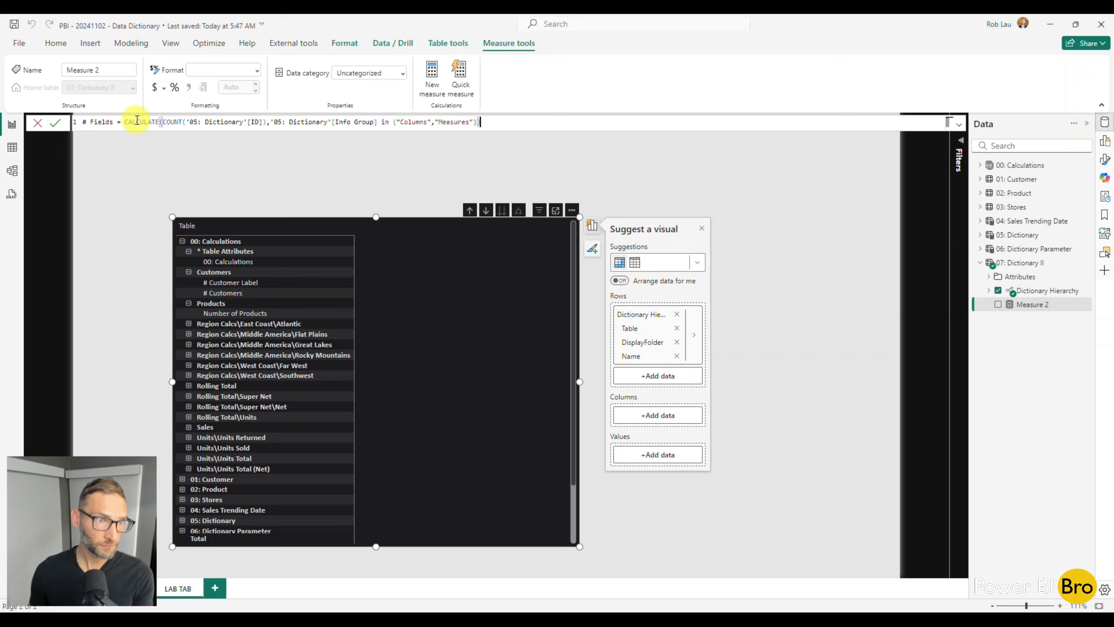
{"action": "left_click", "coordinate": [114, 122]}
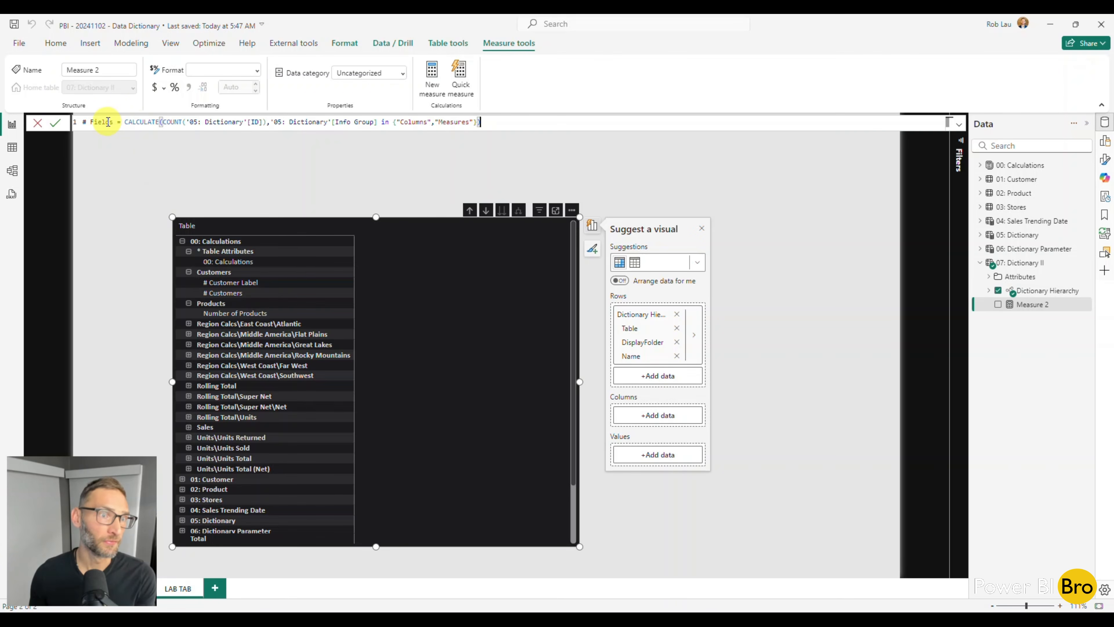
{"action": "left_click_drag", "start_coordinate": [133, 123], "coordinate": [193, 123]}
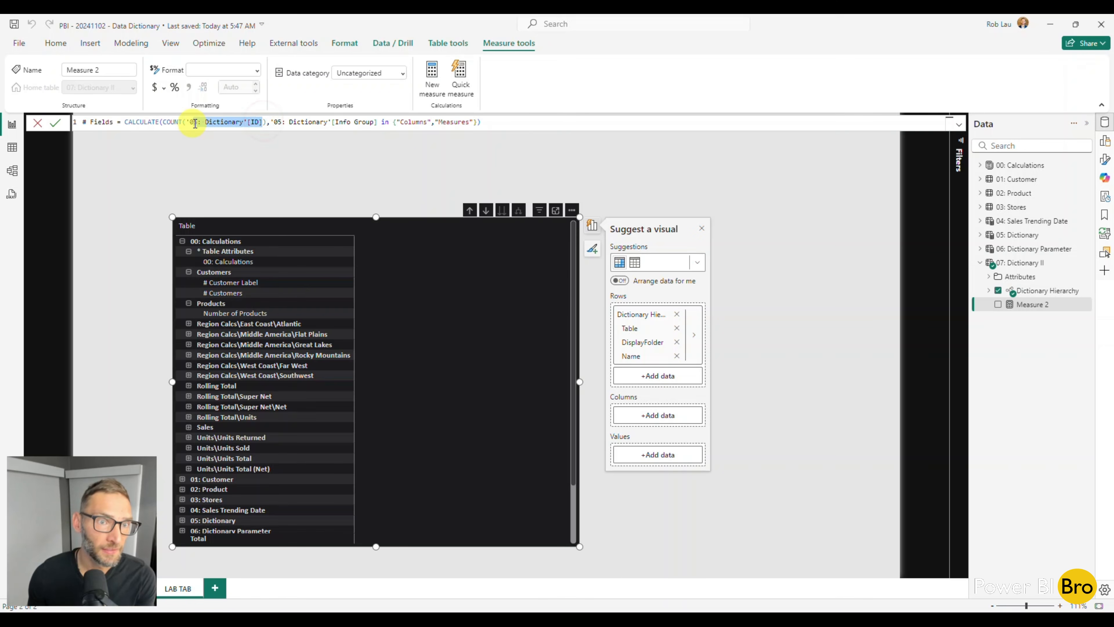
{"action": "left_click_drag", "start_coordinate": [291, 122], "coordinate": [370, 122]}
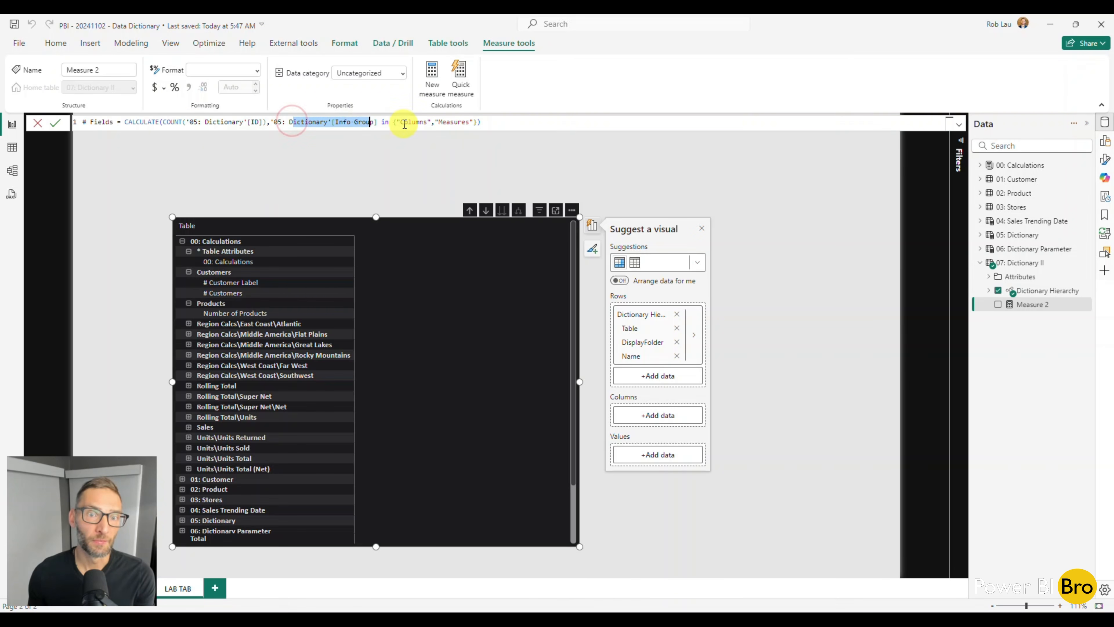
{"action": "left_click", "coordinate": [494, 124]}
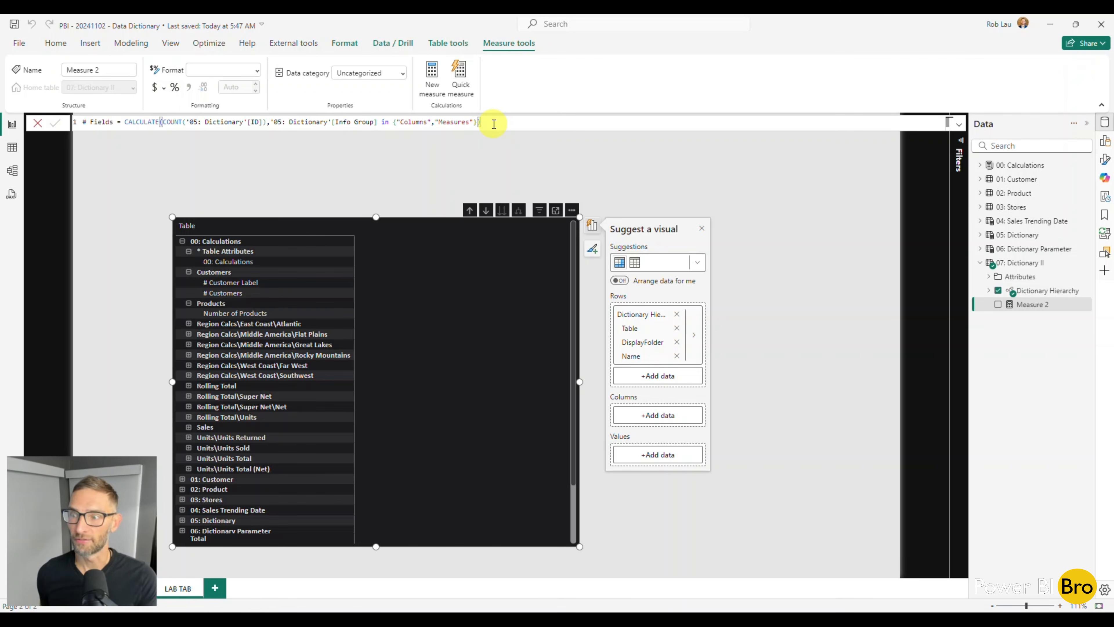
{"action": "key", "text": "Return"}
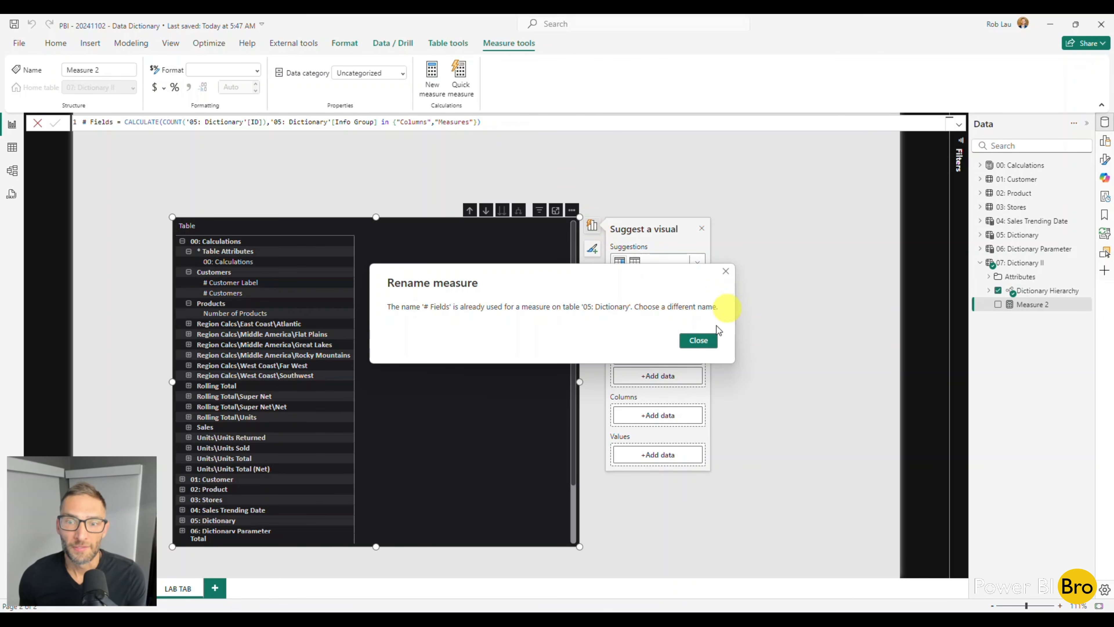
Name the new measure # Fields II in its formula, commit it, and add it to the matrix values
{"action": "left_click", "coordinate": [725, 272]}
{"action": "double_click", "coordinate": [110, 120]}
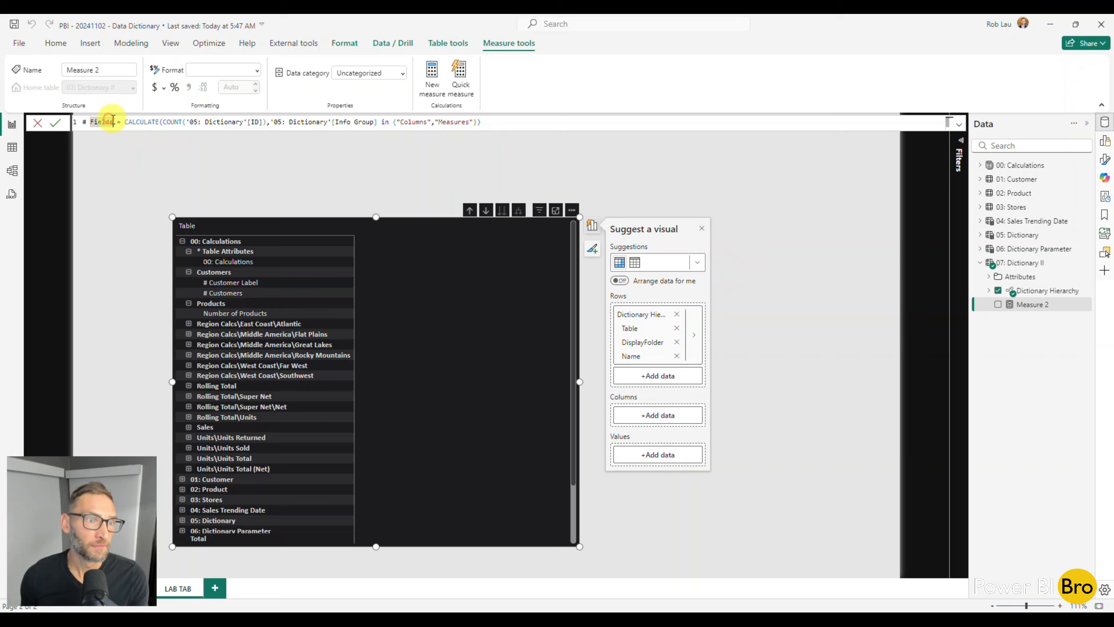
{"action": "key", "text": "Right"}
{"action": "type", "text": "II"}
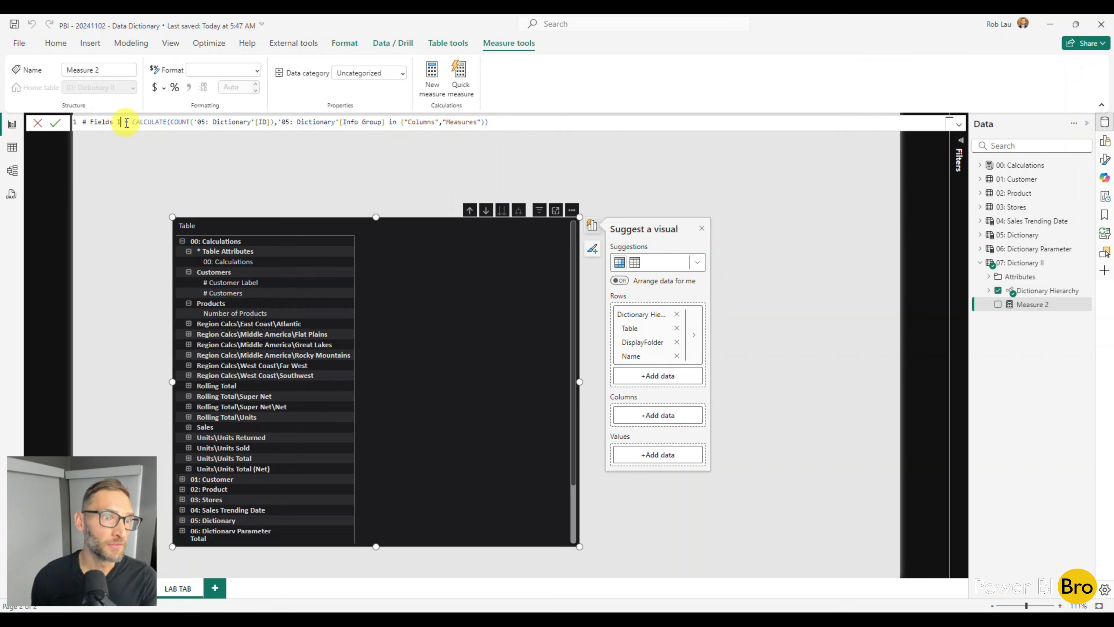
{"action": "key", "text": "Return"}
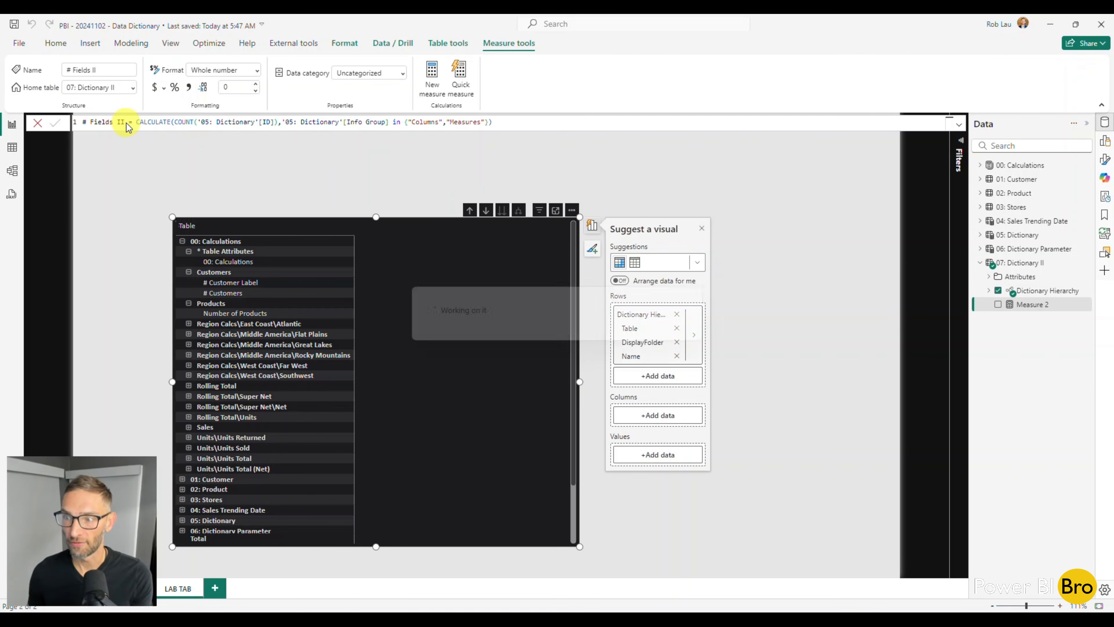
{"action": "left_click", "coordinate": [998, 276]}
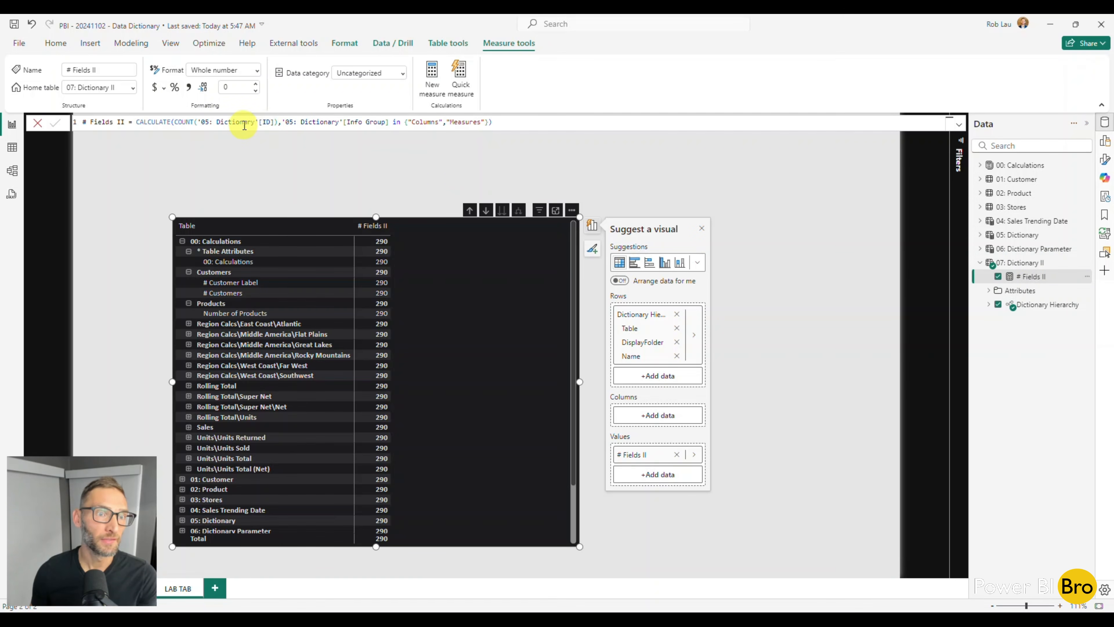
In the # Fields II formula, replace the counted column with '07: Dictionary II'[ID]
{"action": "left_click", "coordinate": [207, 123]}
{"action": "left_click", "coordinate": [282, 123]}
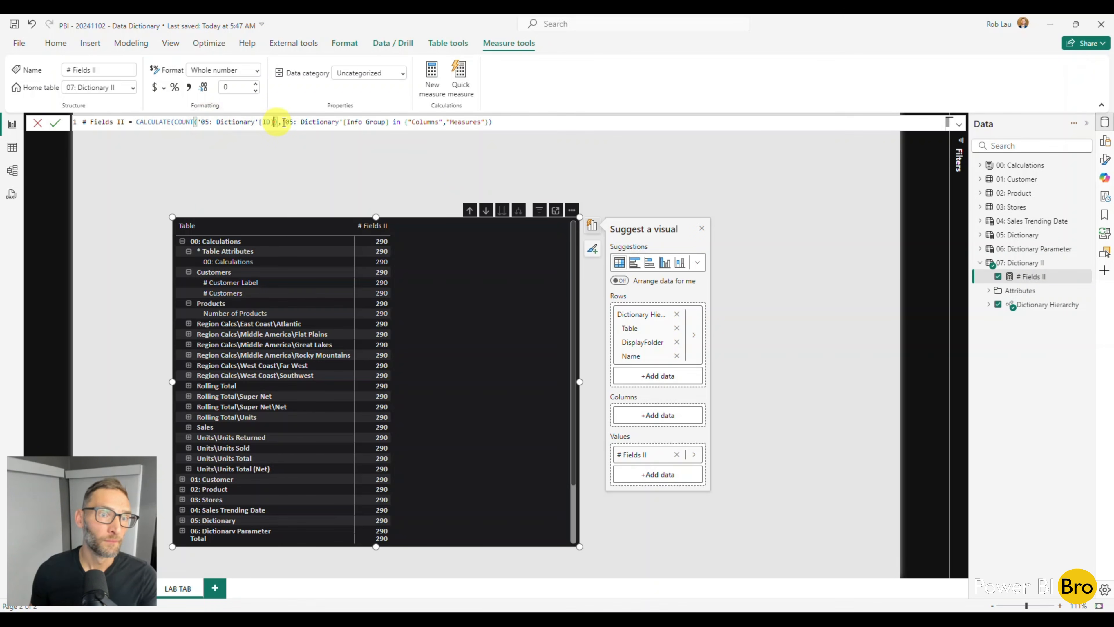
{"action": "key", "text": "BackSpace"}
{"action": "key", "text": "BackSpace"}
{"action": "key", "text": "BackSpace"}
{"action": "key", "text": "BackSpace"}
{"action": "key", "text": "BackSpace"}
{"action": "key", "text": "BackSpace"}
{"action": "key", "text": "BackSpace"}
{"action": "key", "text": "BackSpace"}
{"action": "key", "text": "BackSpace"}
{"action": "key", "text": "BackSpace"}
{"action": "key", "text": "BackSpace"}
{"action": "key", "text": "BackSpace"}
{"action": "key", "text": "BackSpace"}
{"action": "key", "text": "BackSpace"}
{"action": "key", "text": "BackSpace"}
{"action": "key", "text": "BackSpace"}
{"action": "key", "text": "BackSpace"}
{"action": "key", "text": "BackSpace"}
{"action": "key", "text": "BackSpace"}
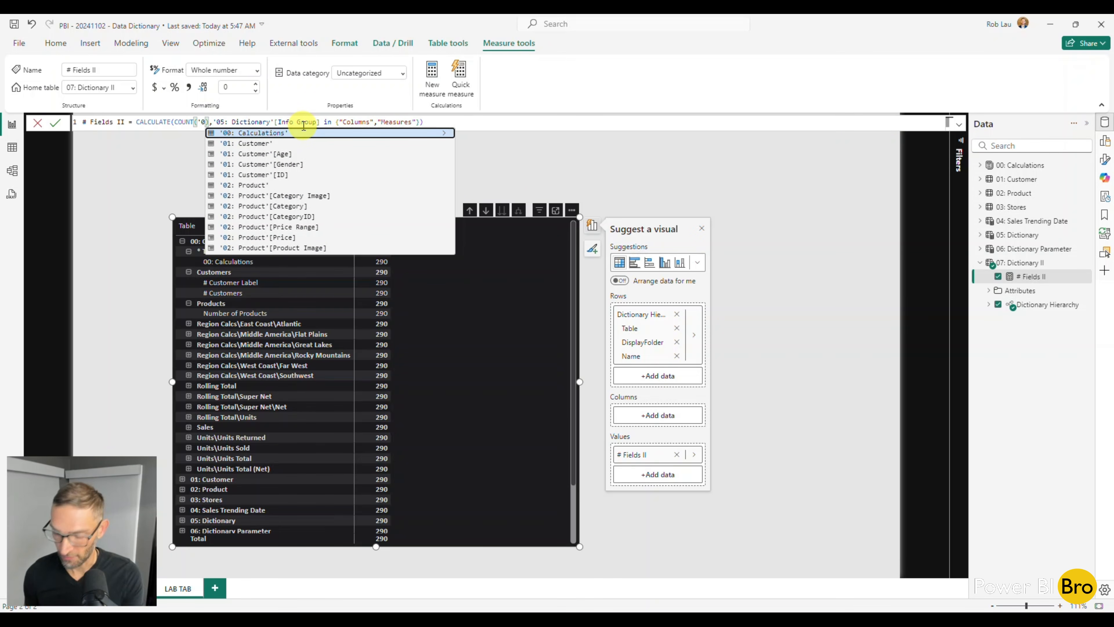
{"action": "type", "text": "7"}
{"action": "key", "text": "Down"}
{"action": "key", "text": "Down"}
{"action": "key", "text": "Down"}
{"action": "key", "text": "Down"}
{"action": "key", "text": "Down"}
{"action": "key", "text": "Down"}
{"action": "key", "text": "Down"}
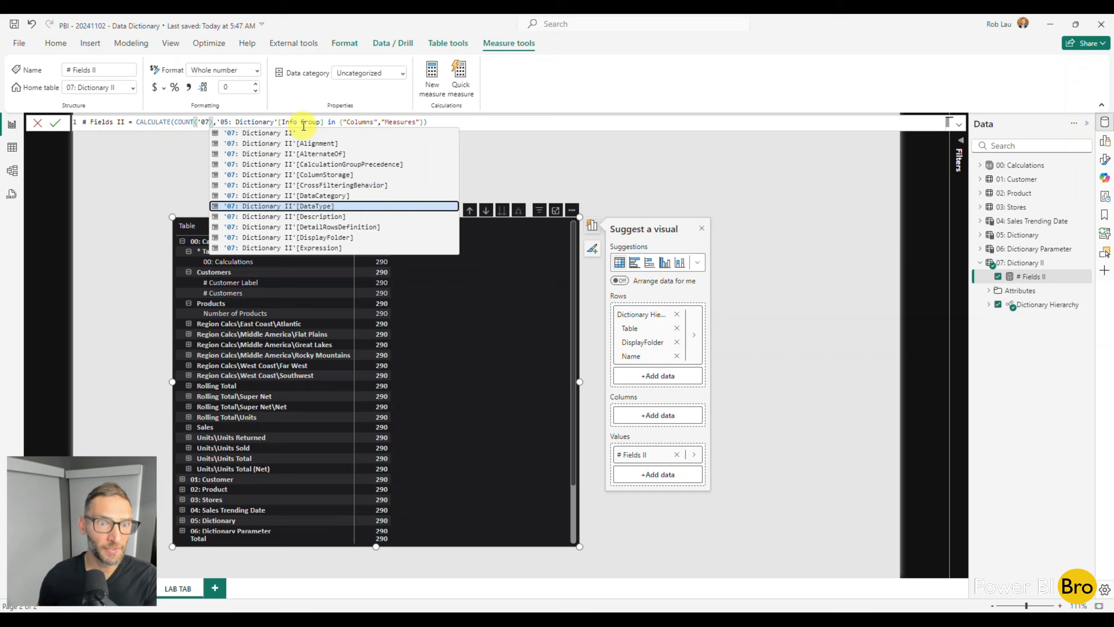
{"action": "key", "text": "Down"}
{"action": "key", "text": "Down"}
{"action": "key", "text": "Down"}
{"action": "key", "text": "Down"}
{"action": "key", "text": "Down"}
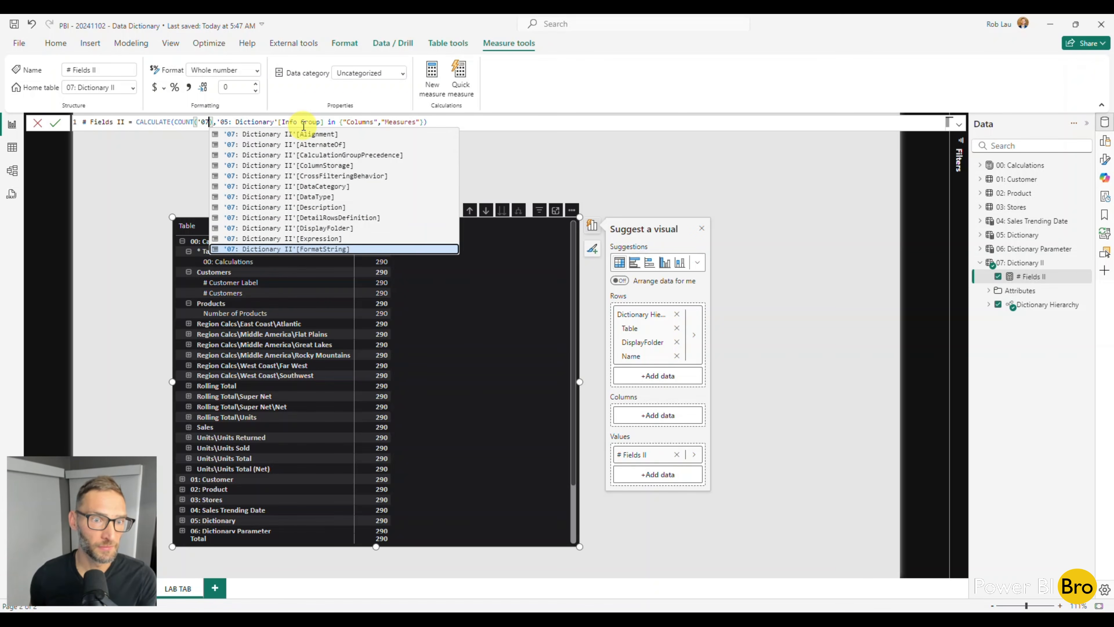
{"action": "key", "text": "Down"}
{"action": "key", "text": "Down"}
{"action": "key", "text": "Down"}
{"action": "key", "text": "Down"}
{"action": "key", "text": "Down"}
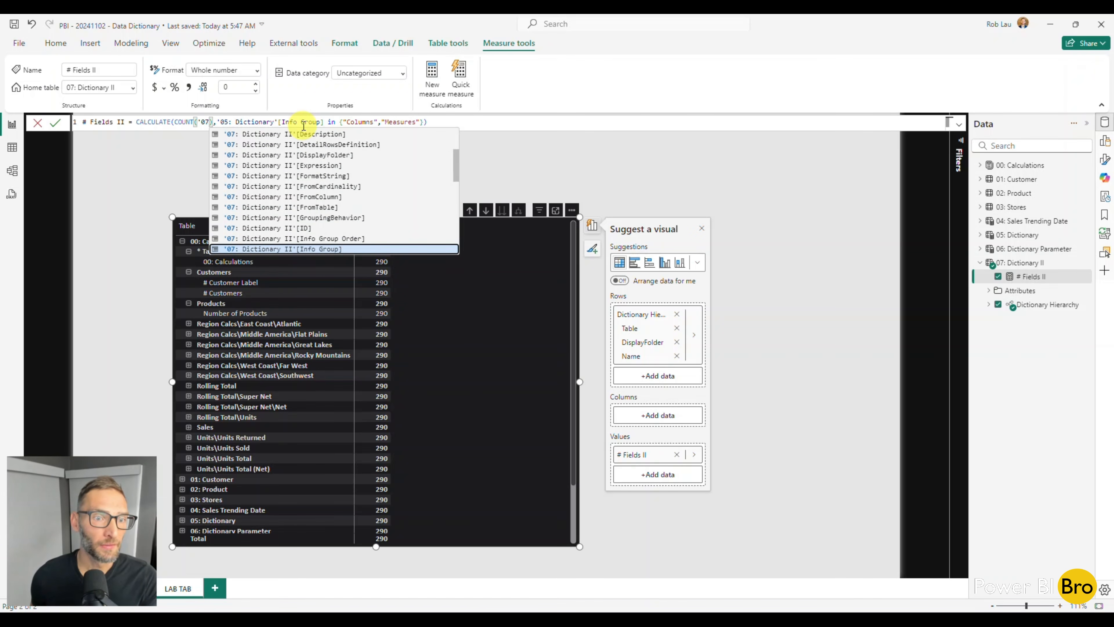
{"action": "key", "text": "Tab"}
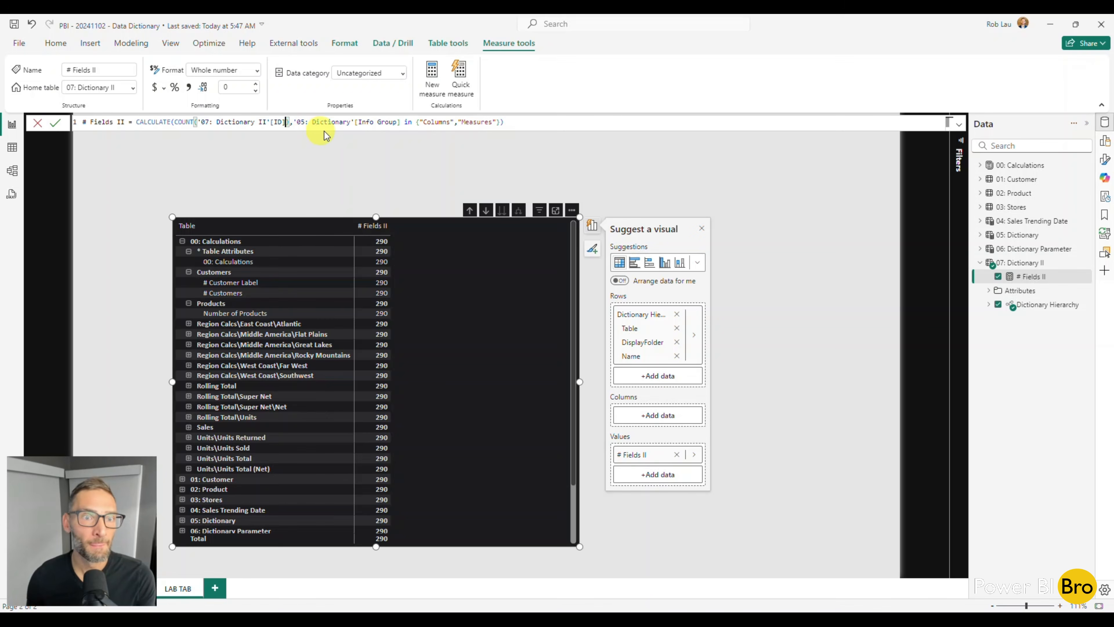
Point the Info Group filter of # Fields II to '07: Dictionary II'[Info Group] and commit the formula
{"action": "left_click", "coordinate": [303, 122]}
{"action": "key", "text": "BackSpace"}
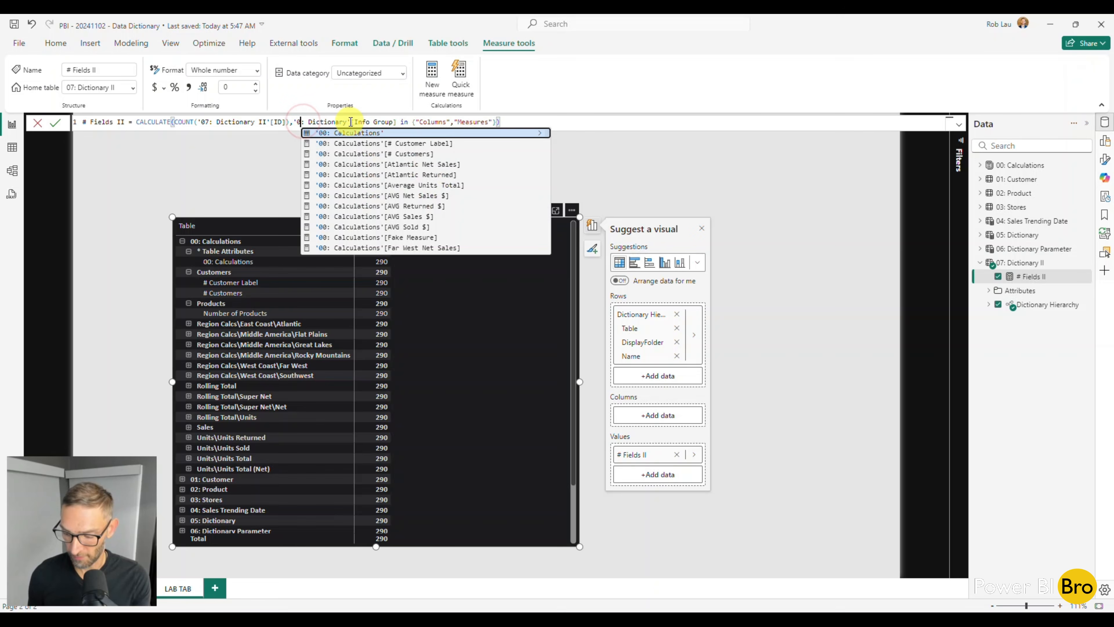
{"action": "type", "text": "7"}
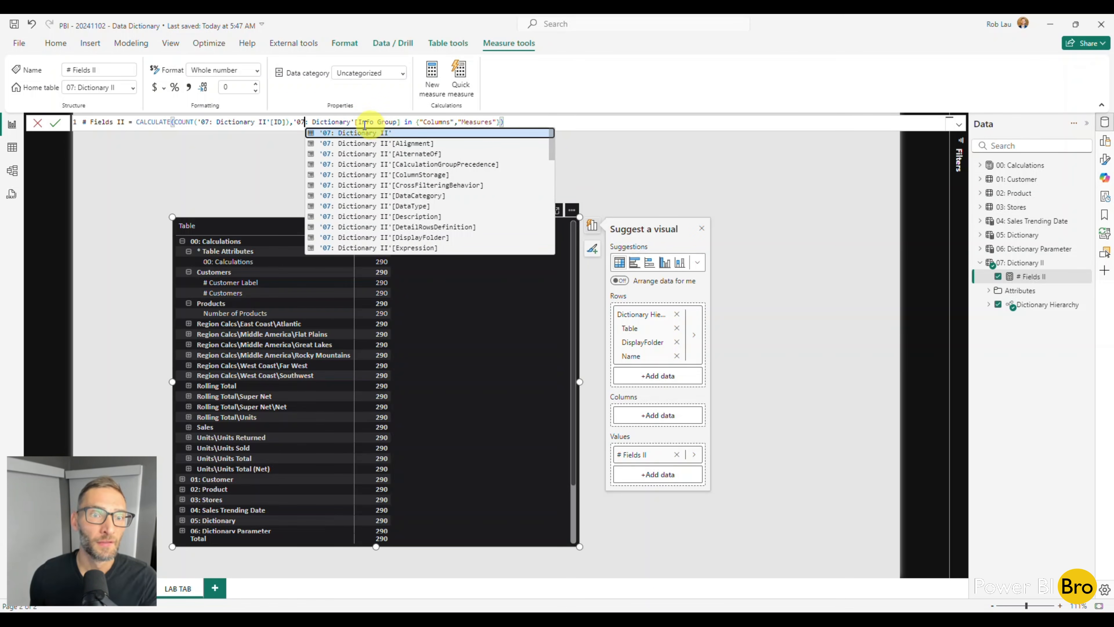
{"action": "left_click", "coordinate": [359, 122]}
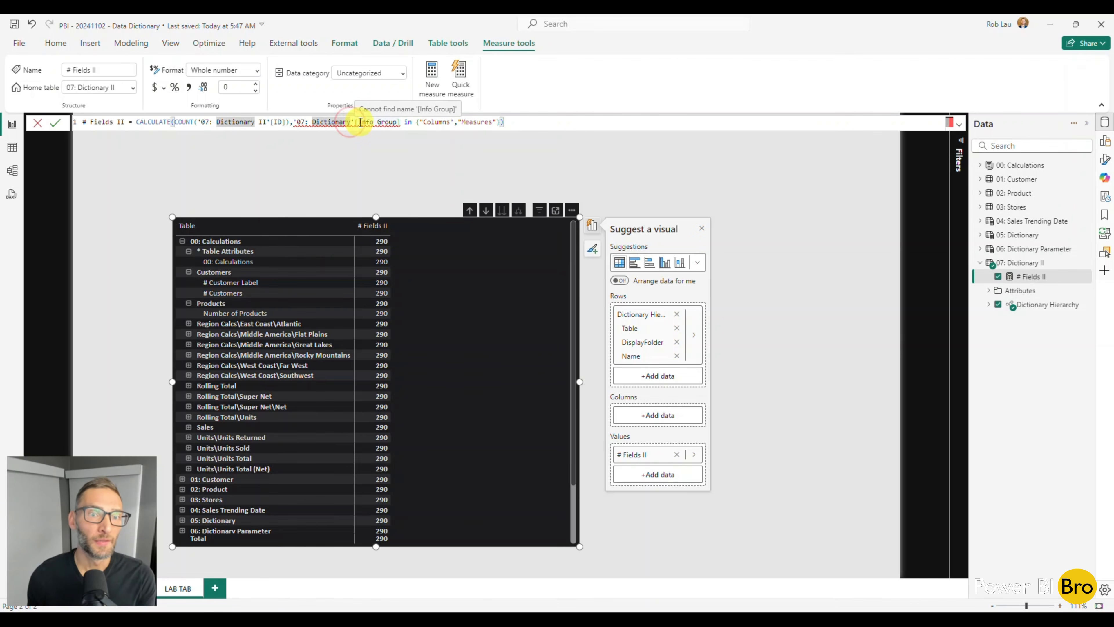
{"action": "type", "text": "II"}
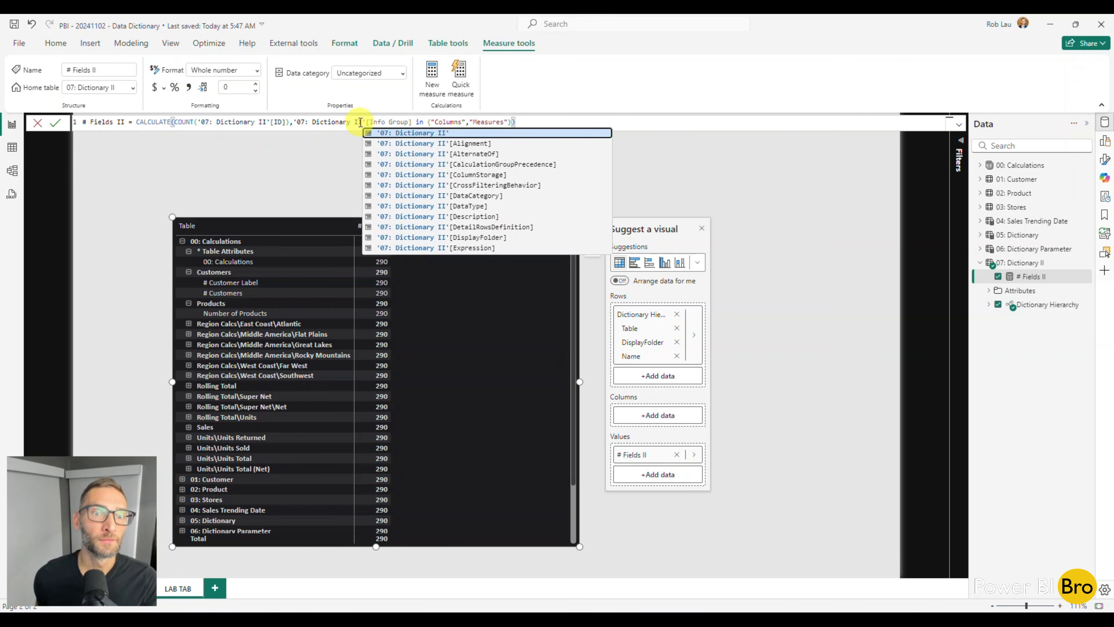
{"action": "key", "text": "Right"}
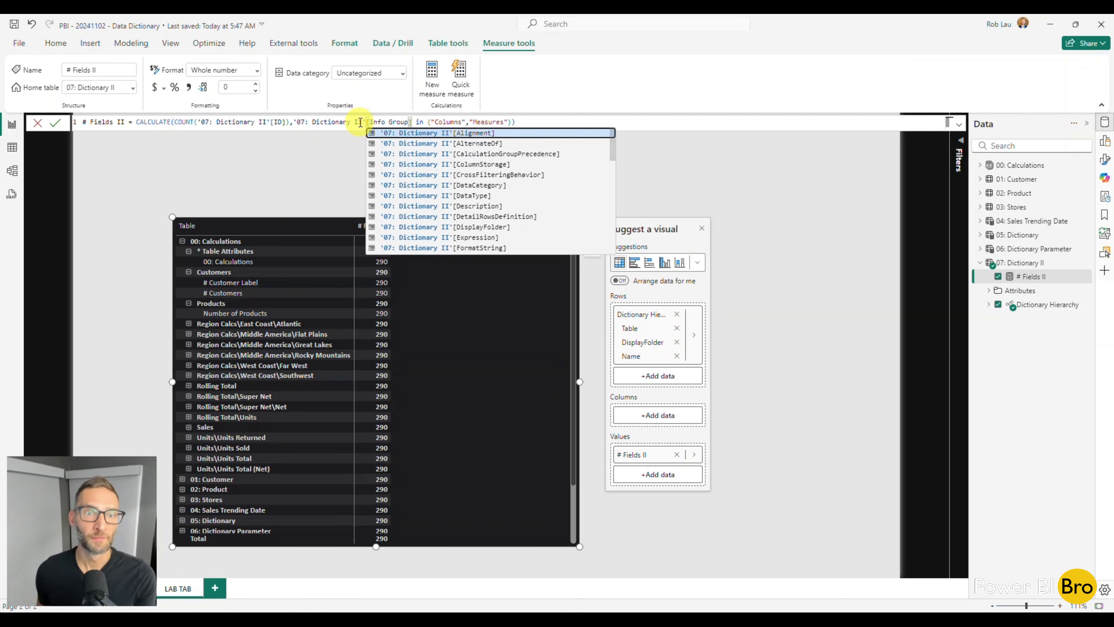
{"action": "left_click", "coordinate": [571, 121]}
{"action": "key", "text": "Return"}
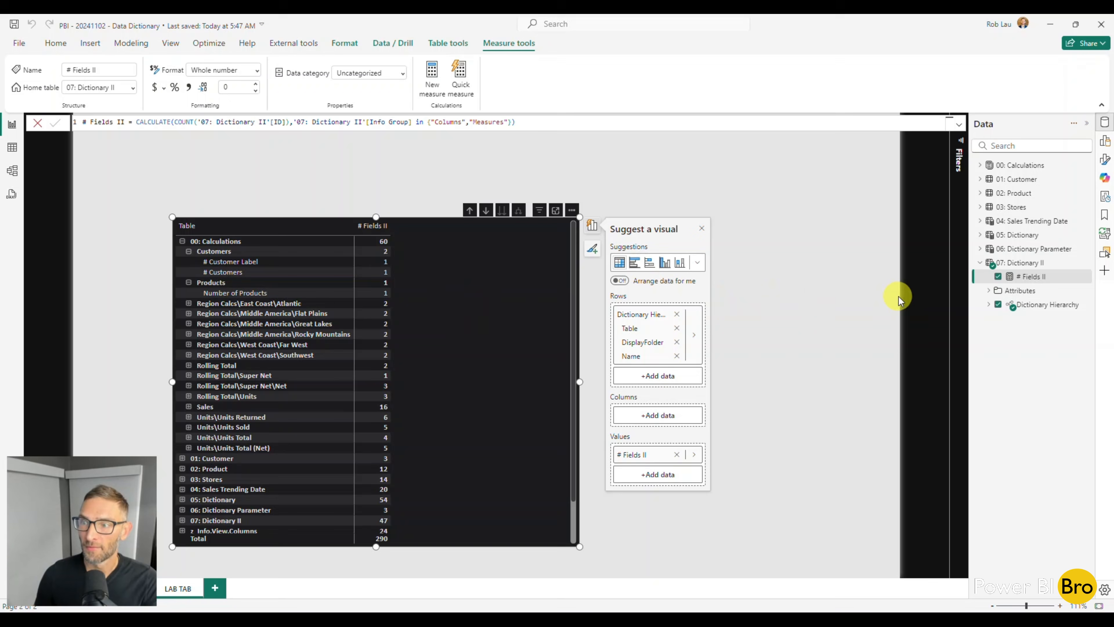
Rename the table 07: Dictionary II to 07: Dictionary, close its formula, and check the matrix's table list
{"action": "left_click", "coordinate": [1028, 263]}
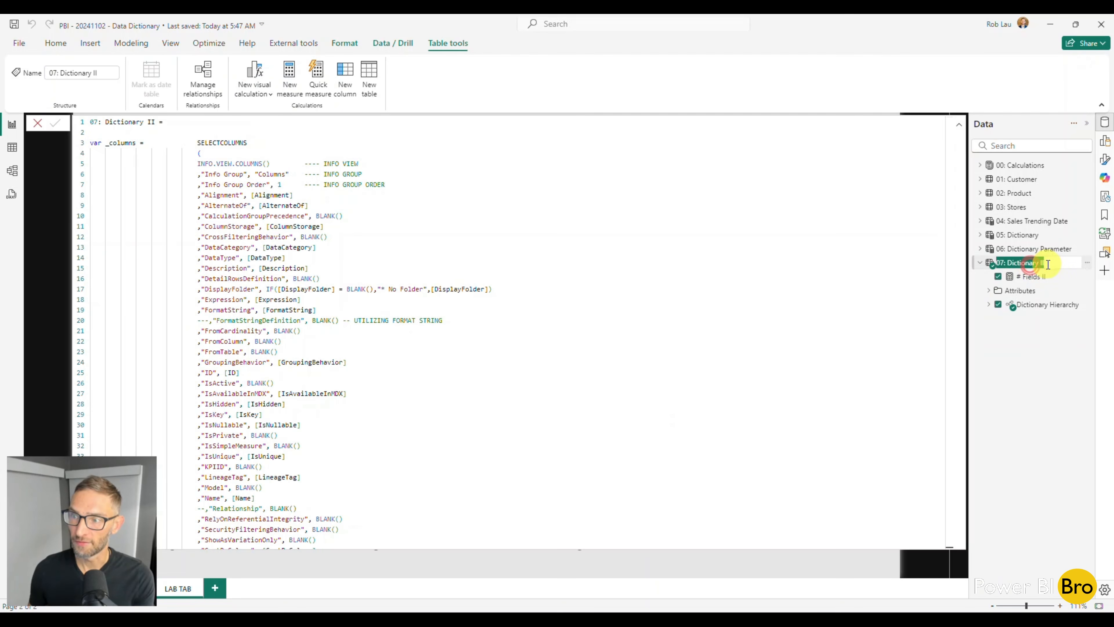
{"action": "left_click", "coordinate": [1050, 264]}
{"action": "key", "text": "BackSpace"}
{"action": "key", "text": "BackSpace"}
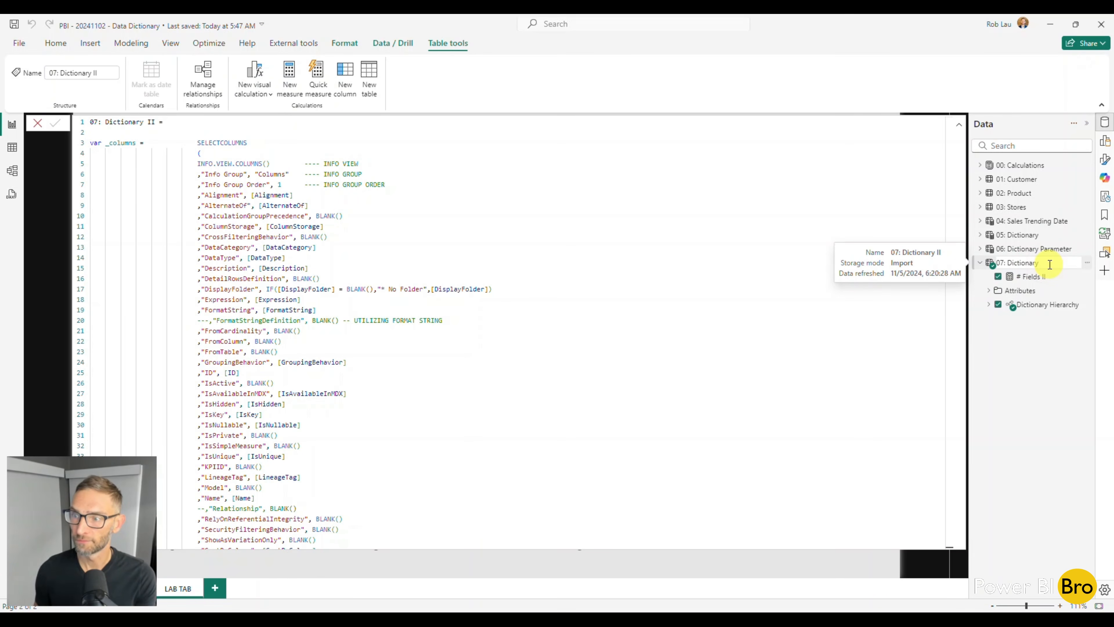
{"action": "key", "text": "Return"}
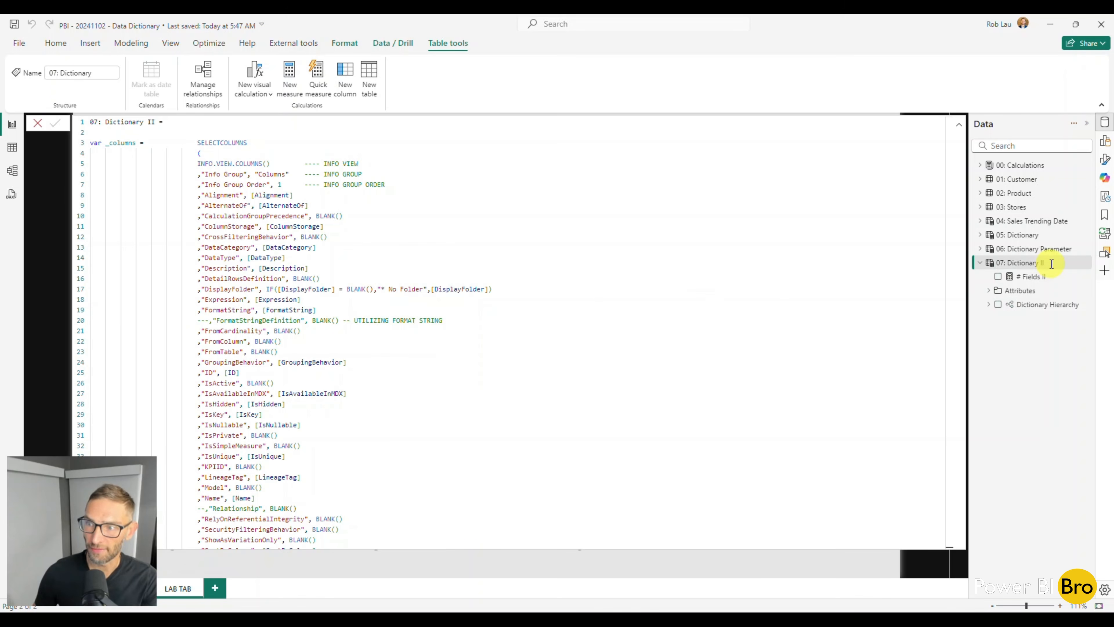
{"action": "left_click", "coordinate": [37, 124]}
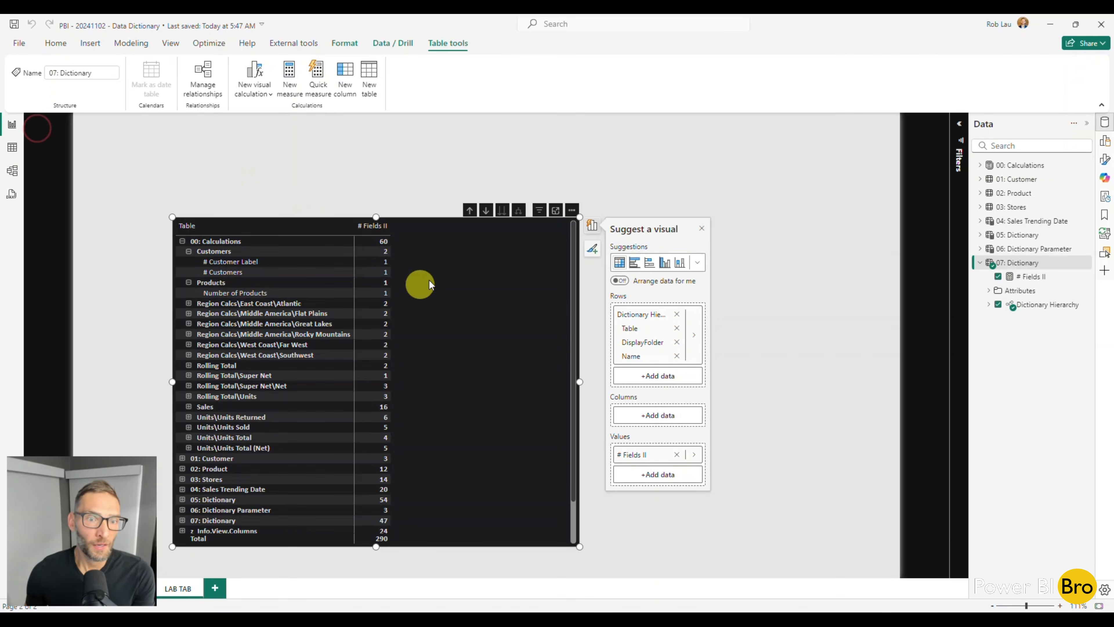
{"action": "scroll", "coordinate": [395, 329], "scroll_direction": "down", "scroll_amount": 3}
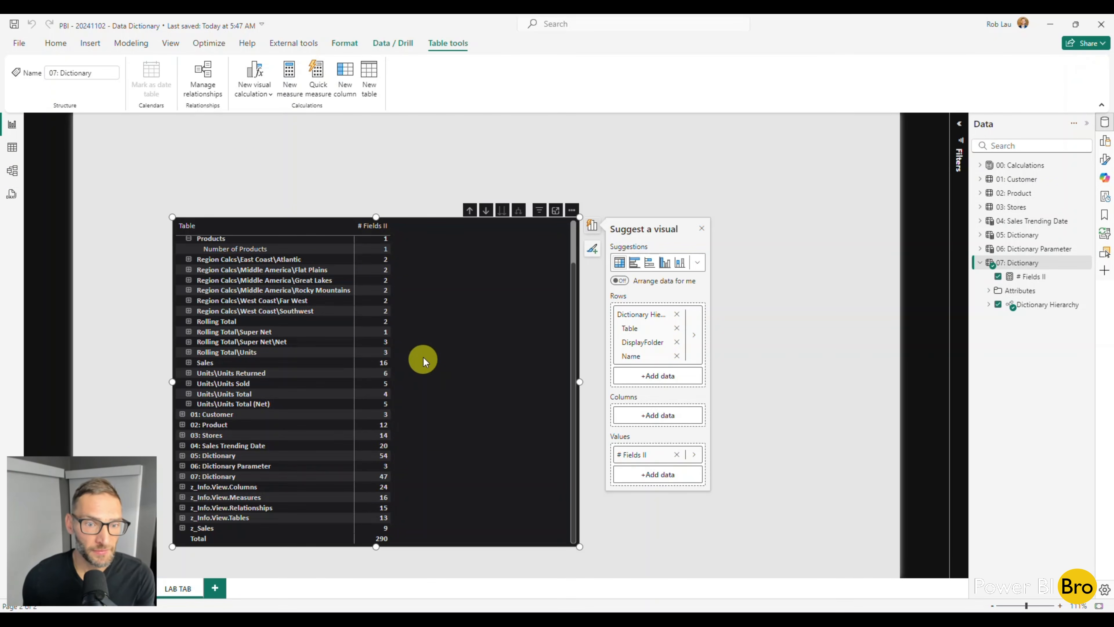
{"action": "scroll", "coordinate": [408, 351], "scroll_direction": "up", "scroll_amount": 3}
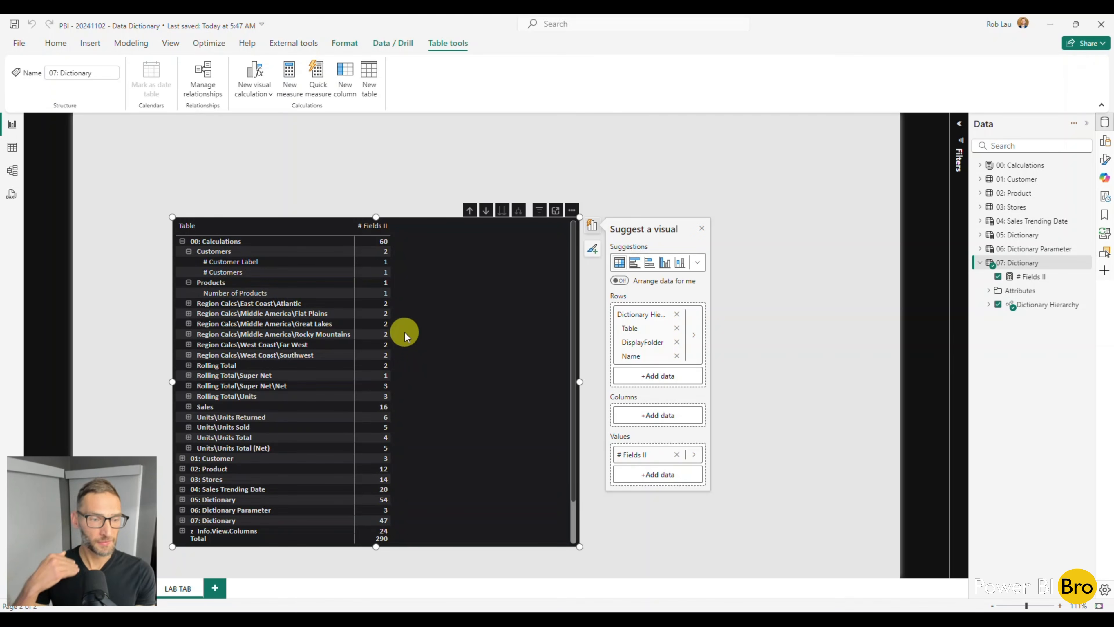
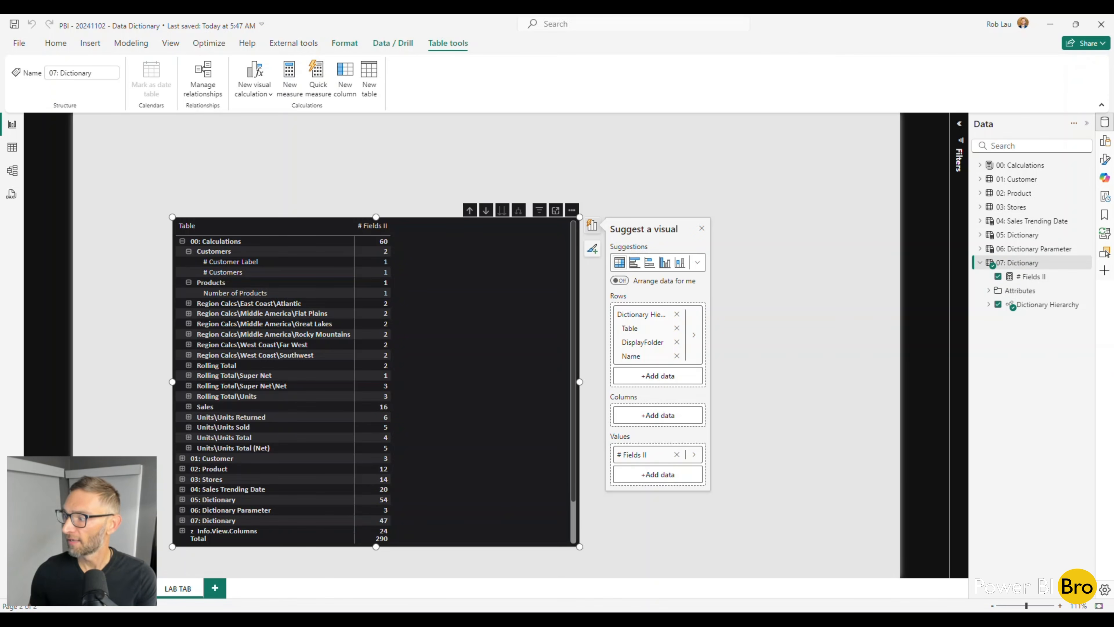
Unhide the z_Info.View.Columns table in the model, and expand its field list back in the report
{"action": "left_click", "coordinate": [12, 170]}
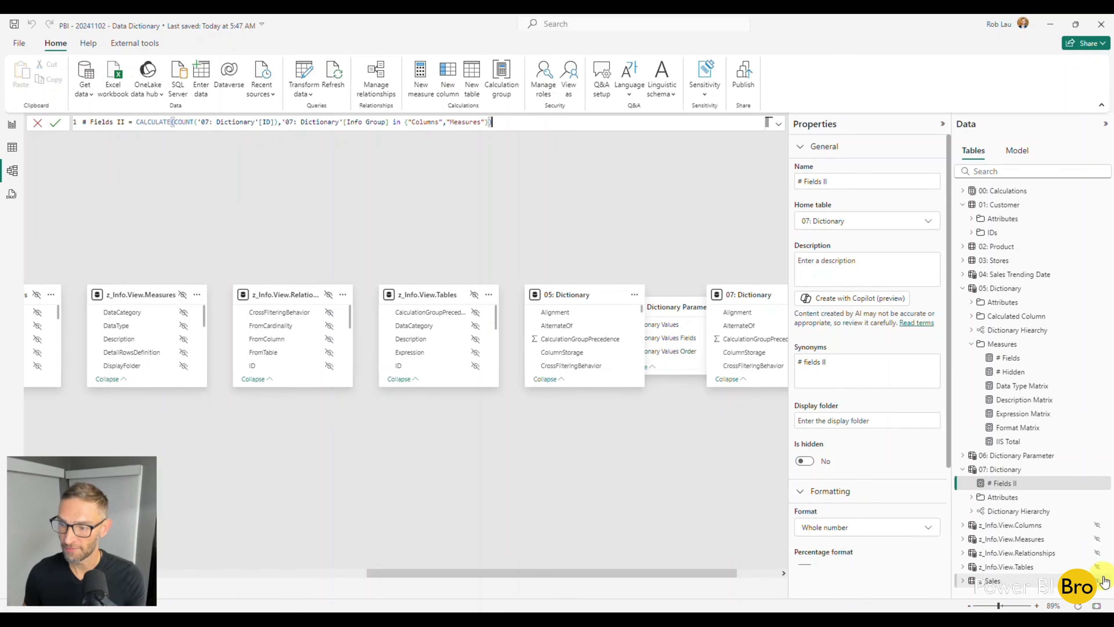
{"action": "left_click", "coordinate": [1097, 524]}
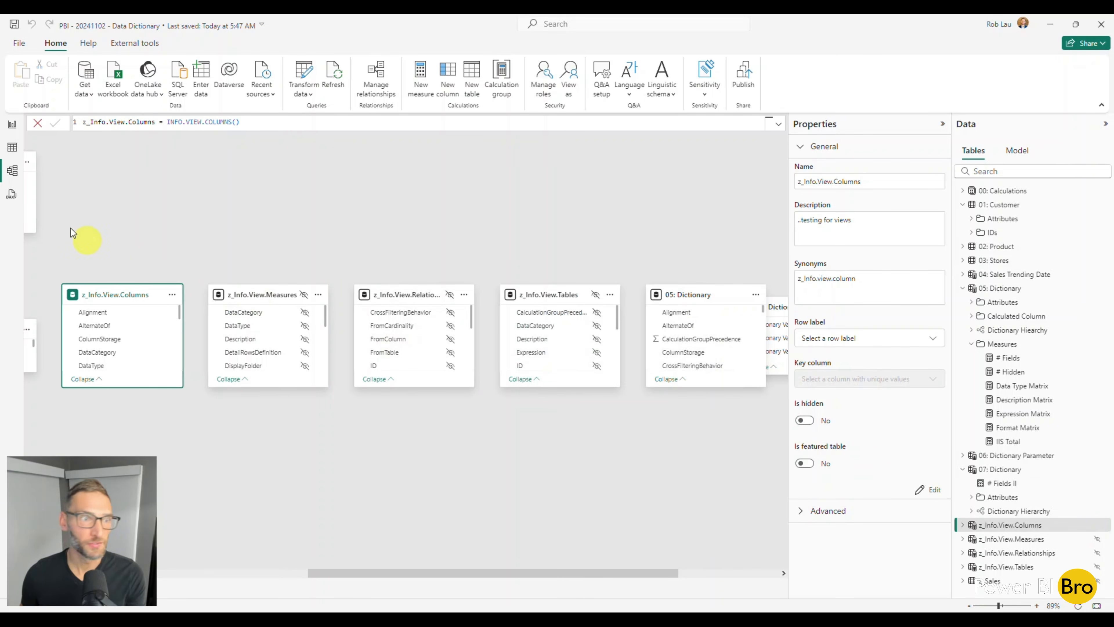
{"action": "left_click", "coordinate": [11, 124]}
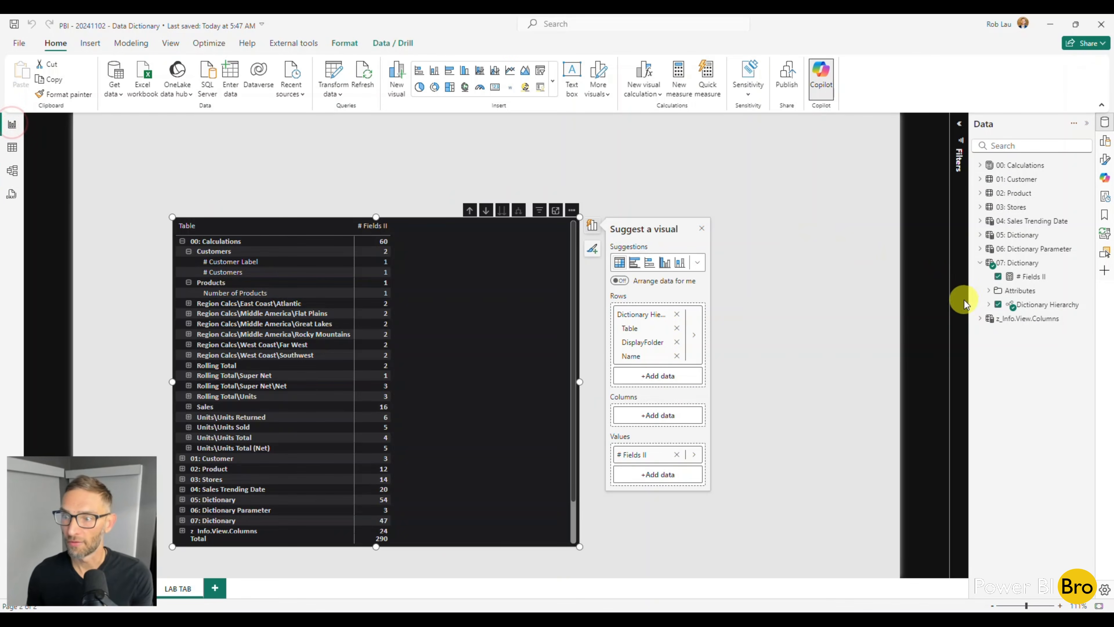
{"action": "left_click", "coordinate": [981, 318]}
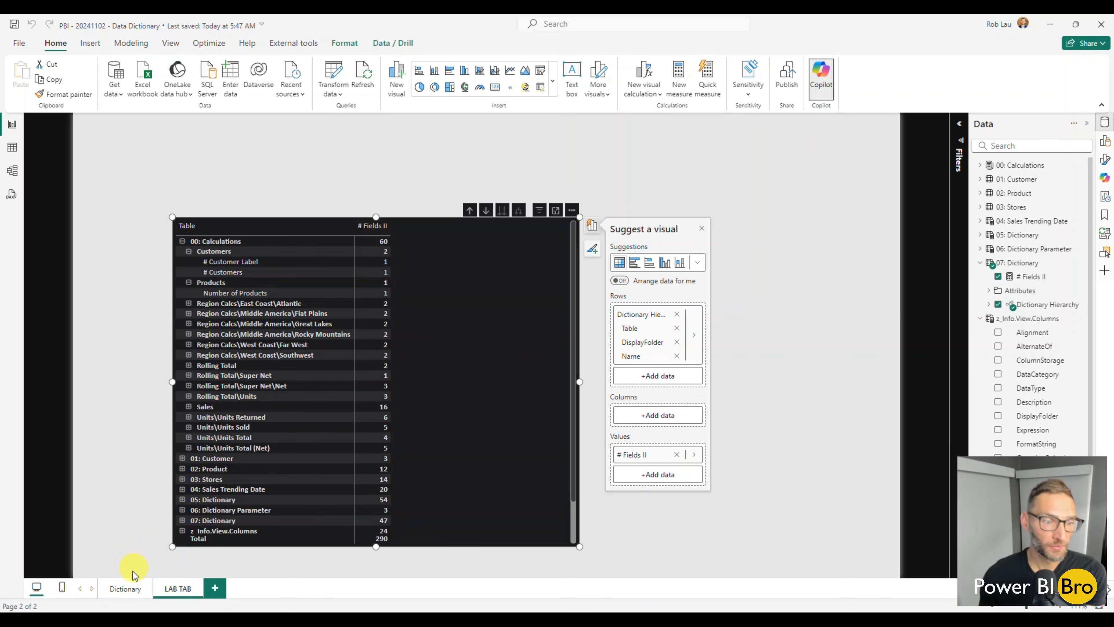
Sort the Dictionary page's matrix by its hierarchy in descending order, and compare its field counts with the LAB TAB matrix
{"action": "left_click", "coordinate": [127, 588]}
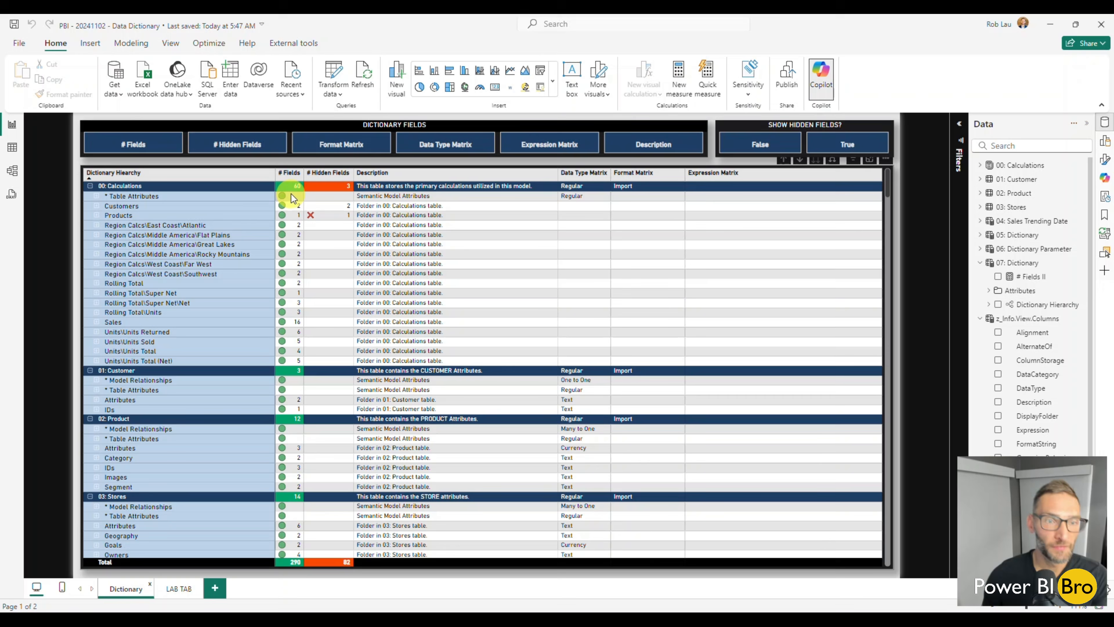
{"action": "left_click", "coordinate": [178, 168]}
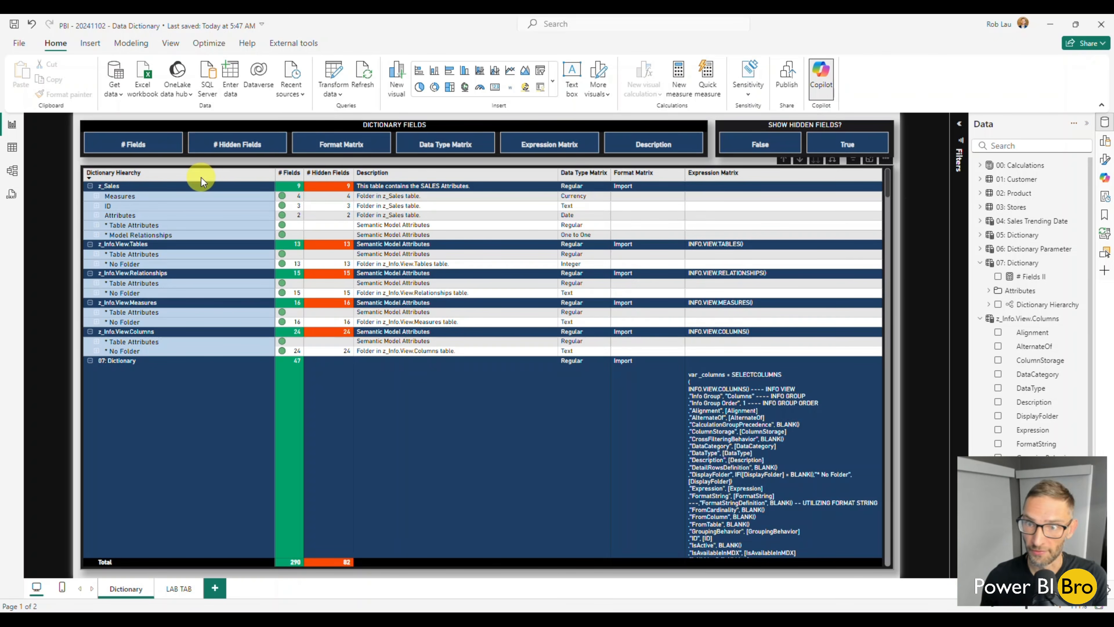
{"action": "left_click", "coordinate": [179, 585]}
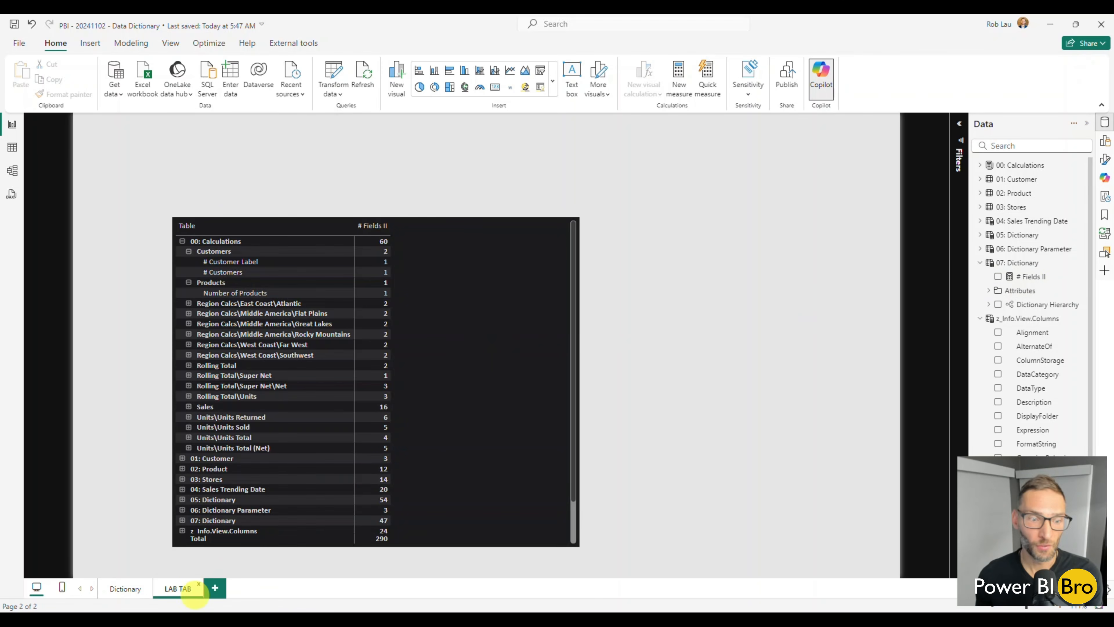
{"action": "left_click", "coordinate": [131, 588]}
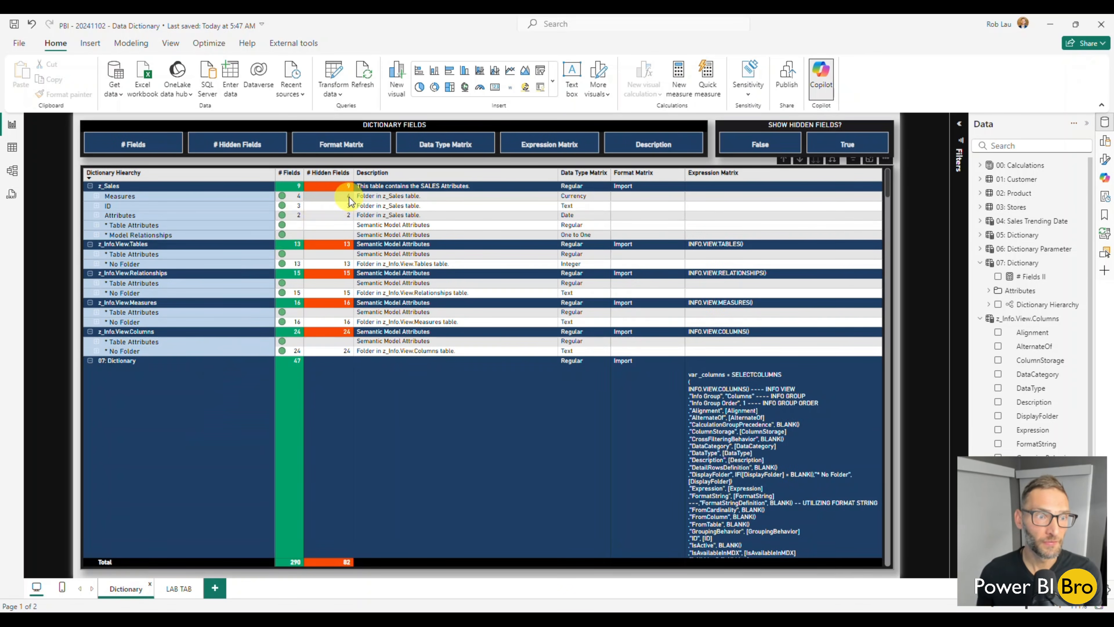
From the LAB TAB page, open the # Hidden measure of 05: Dictionary and copy its whole formula
{"action": "left_click", "coordinate": [179, 589]}
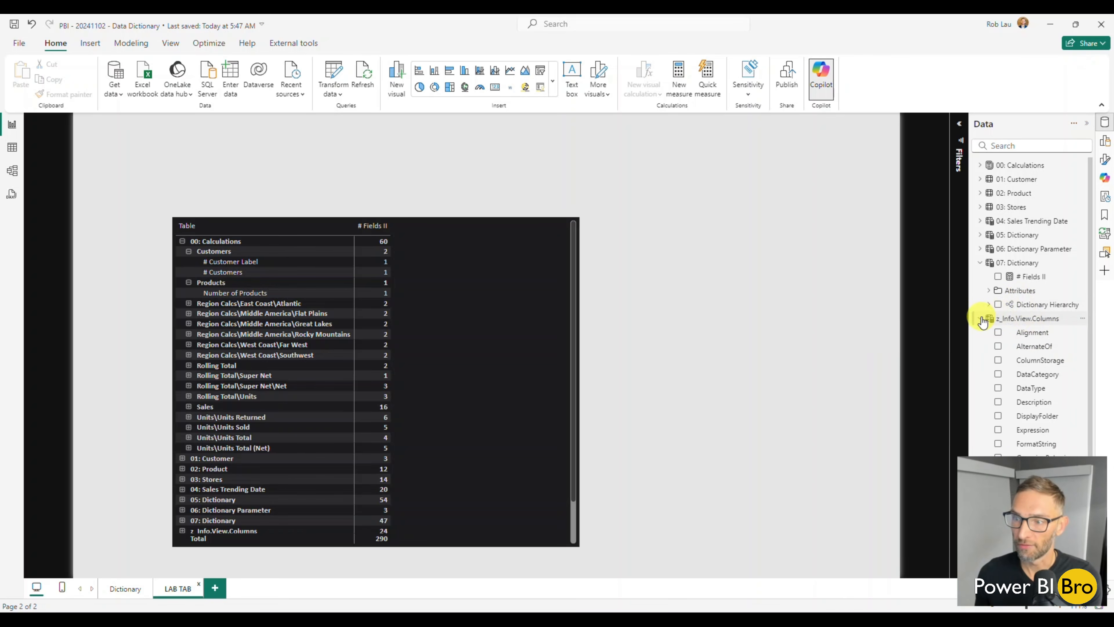
{"action": "left_click", "coordinate": [981, 235]}
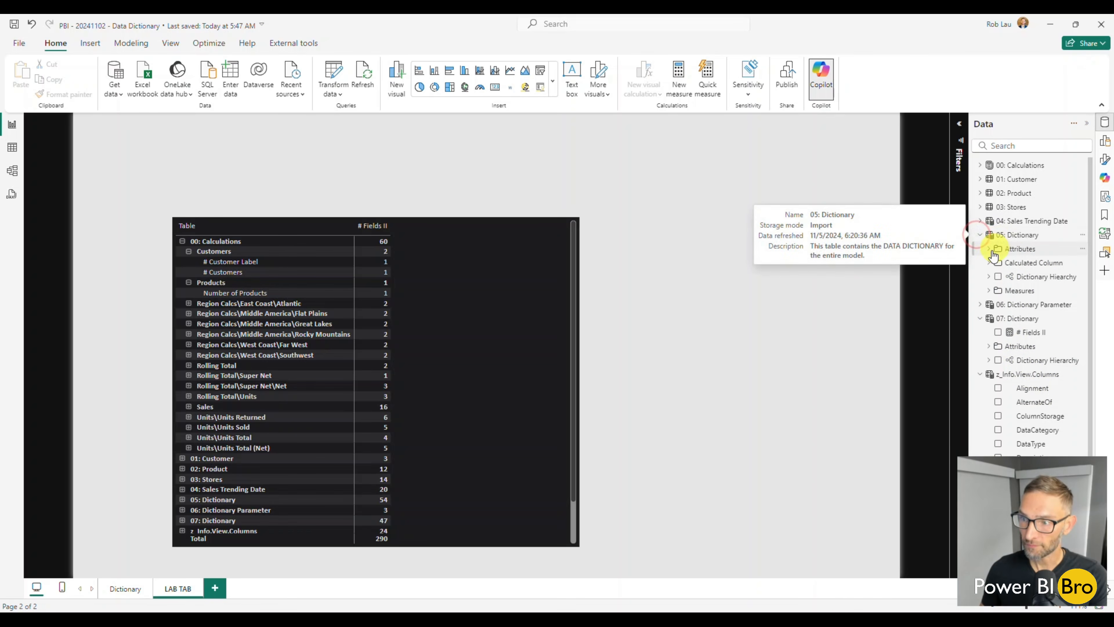
{"action": "left_click", "coordinate": [992, 291]}
{"action": "left_click", "coordinate": [1040, 319]}
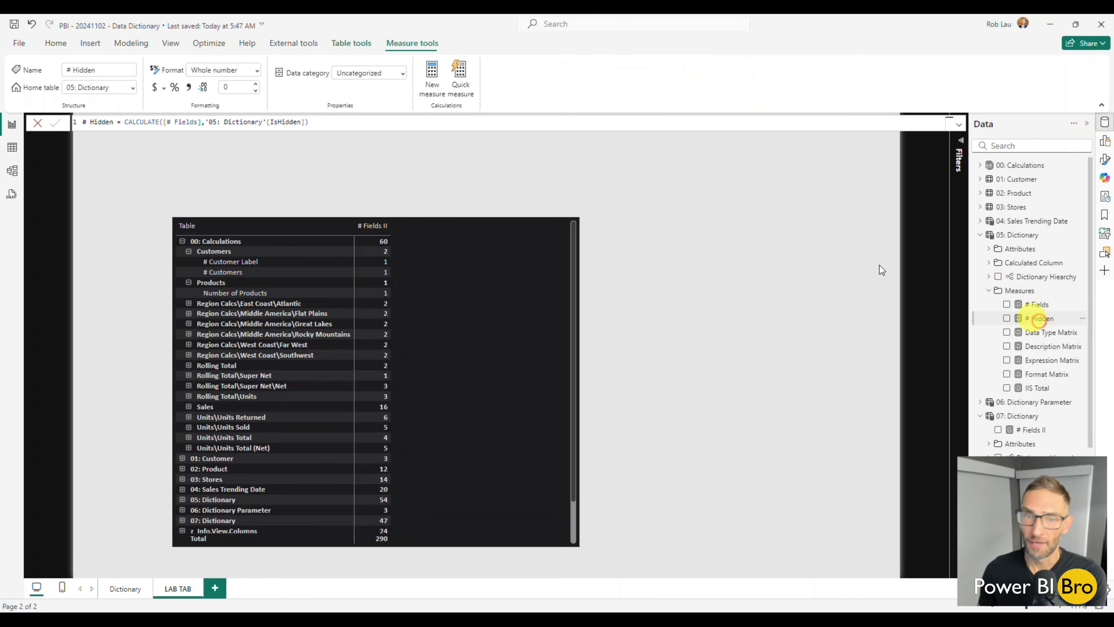
{"action": "left_click", "coordinate": [327, 122]}
{"action": "key", "text": "ctrl+a"}
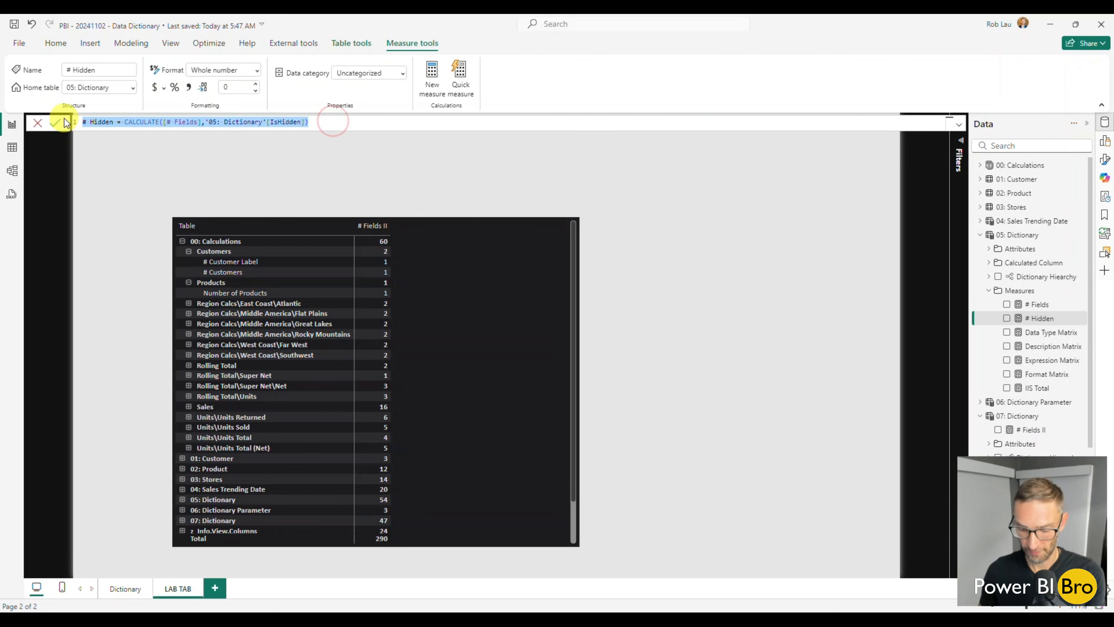
Create a new measure in 07: Dictionary from the copied formula and name it # Hidden II
{"action": "scroll", "coordinate": [1021, 429], "scroll_direction": "down", "scroll_amount": 2}
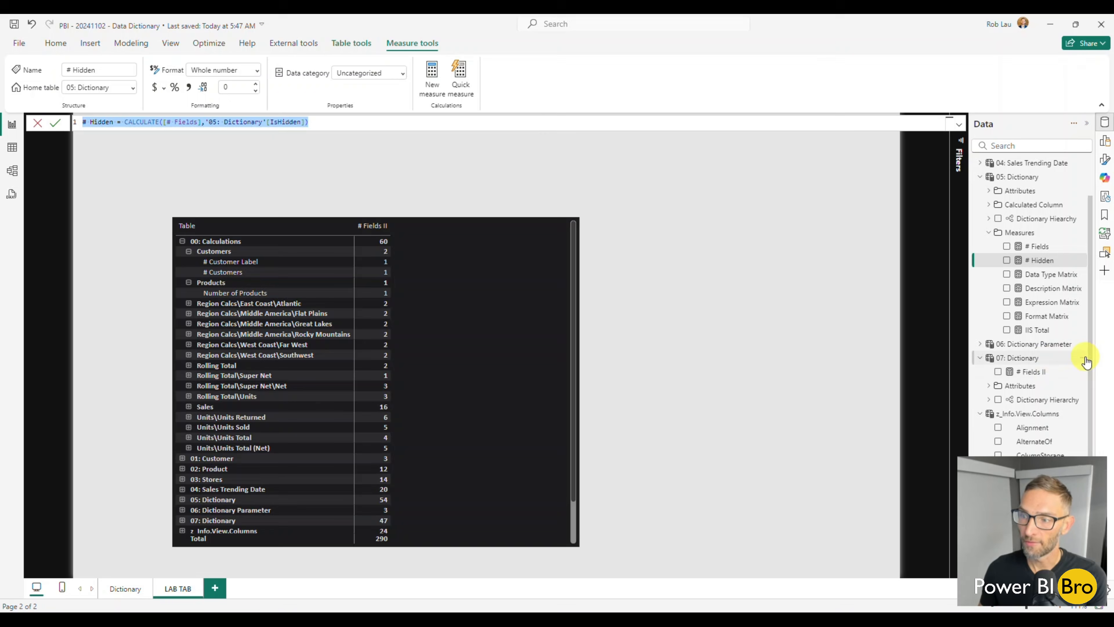
{"action": "right_click", "coordinate": [1085, 359]}
{"action": "left_click", "coordinate": [1044, 380]}
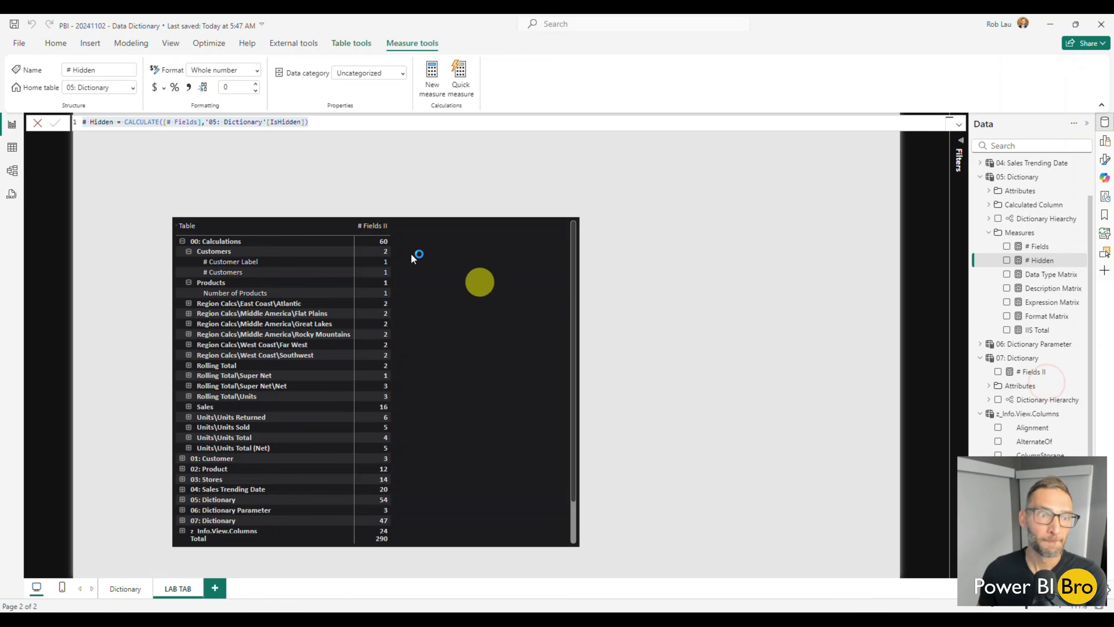
{"action": "left_click_drag", "start_coordinate": [135, 122], "coordinate": [75, 123]}
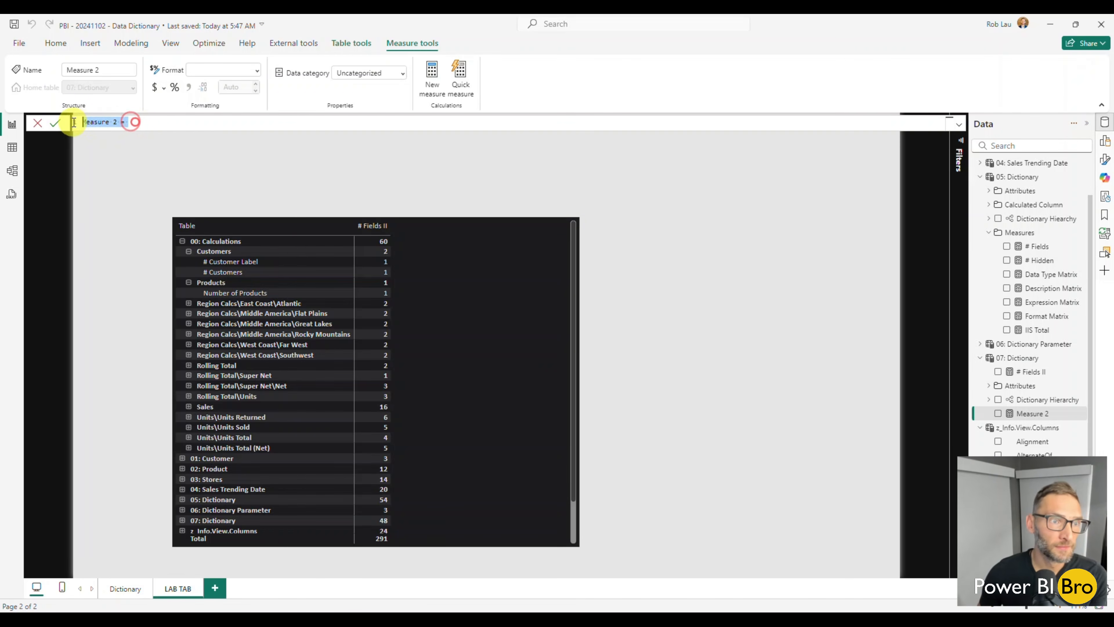
{"action": "key", "text": "ctrl+v"}
{"action": "left_click", "coordinate": [113, 123]}
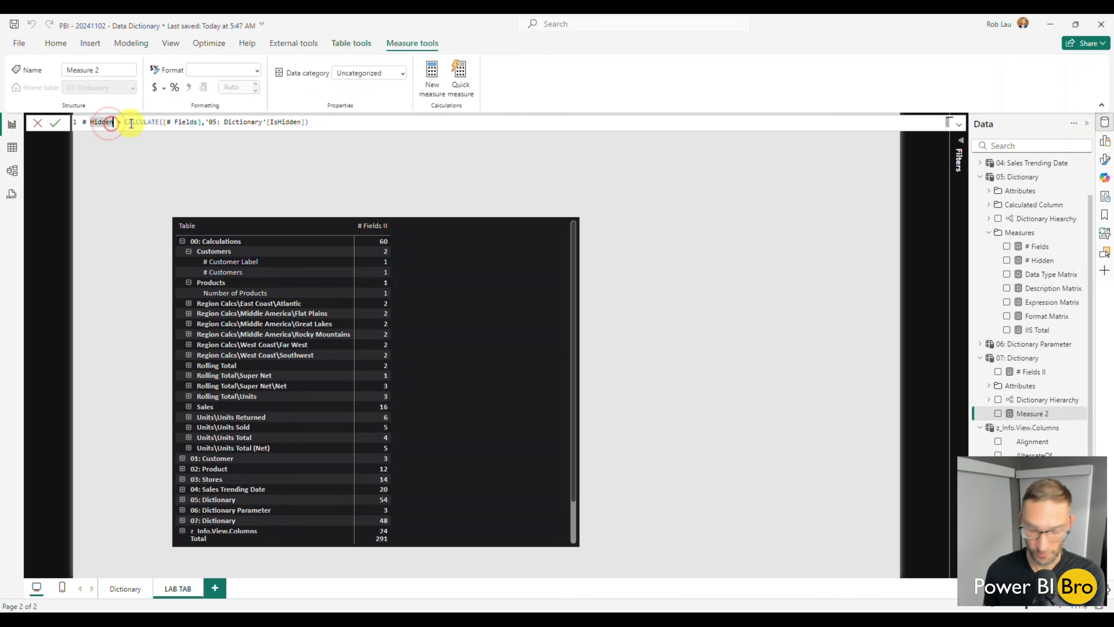
{"action": "type", "text": "II"}
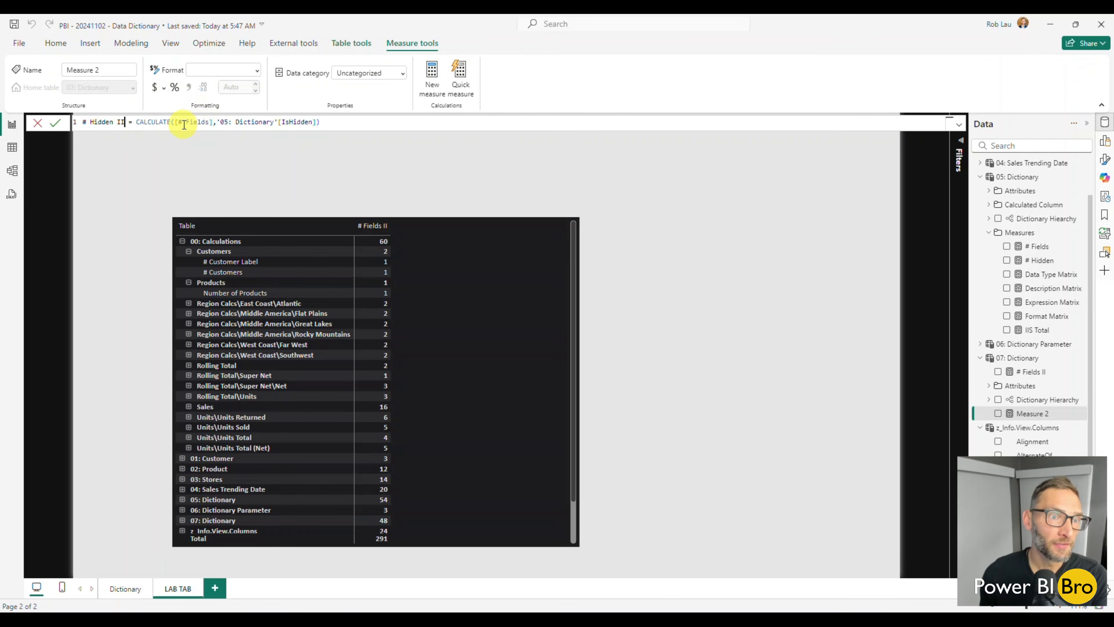
Make # Hidden II reference [# Fields II] and filter on '07: Dictionary'[IsHidden], and commit the formula
{"action": "left_click", "coordinate": [211, 122]}
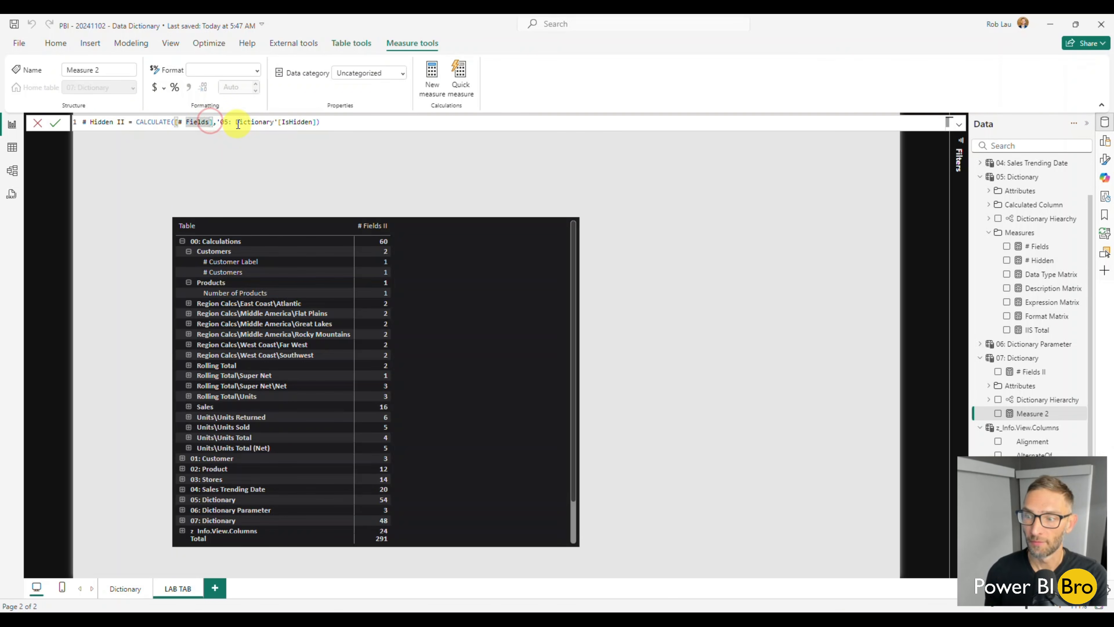
{"action": "type", "text": "II"}
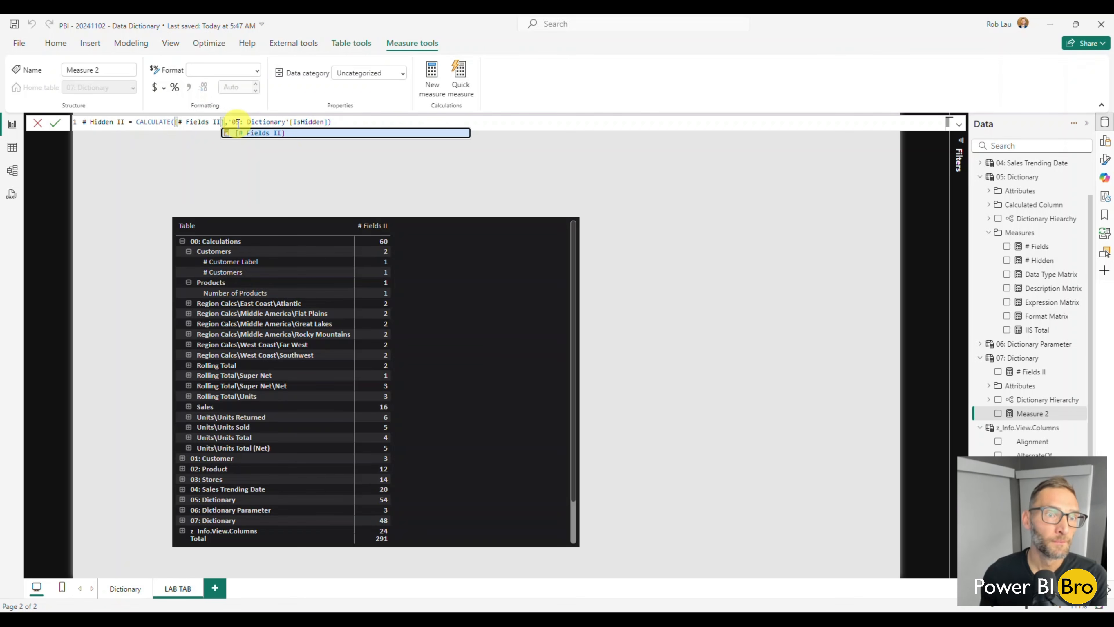
{"action": "left_click", "coordinate": [239, 122]}
{"action": "key", "text": "BackSpace"}
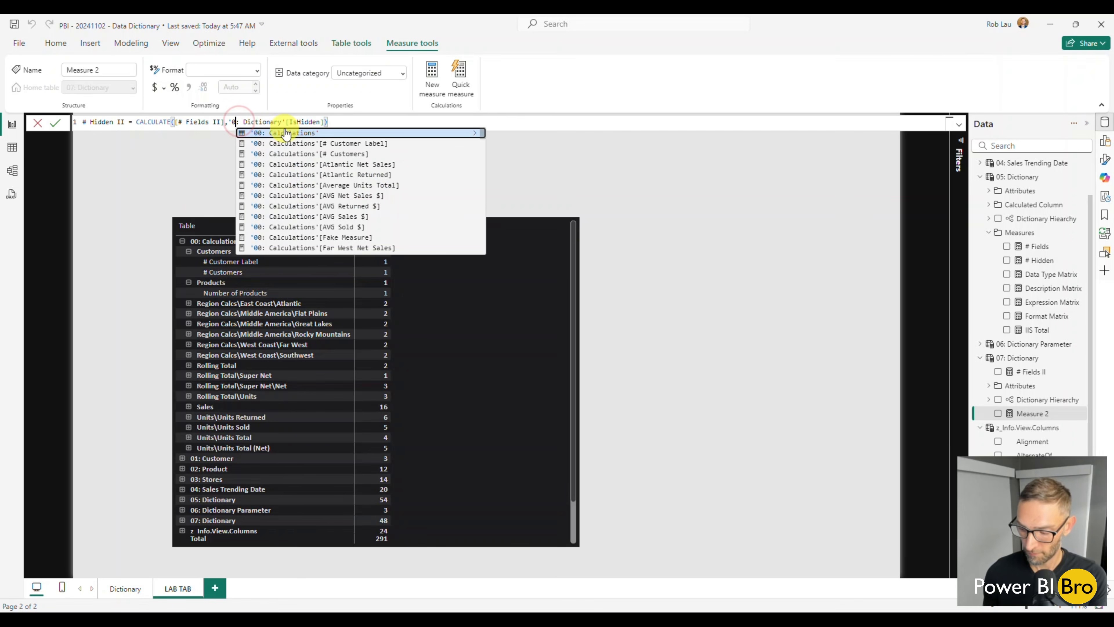
{"action": "type", "text": "7"}
{"action": "left_click", "coordinate": [351, 120]}
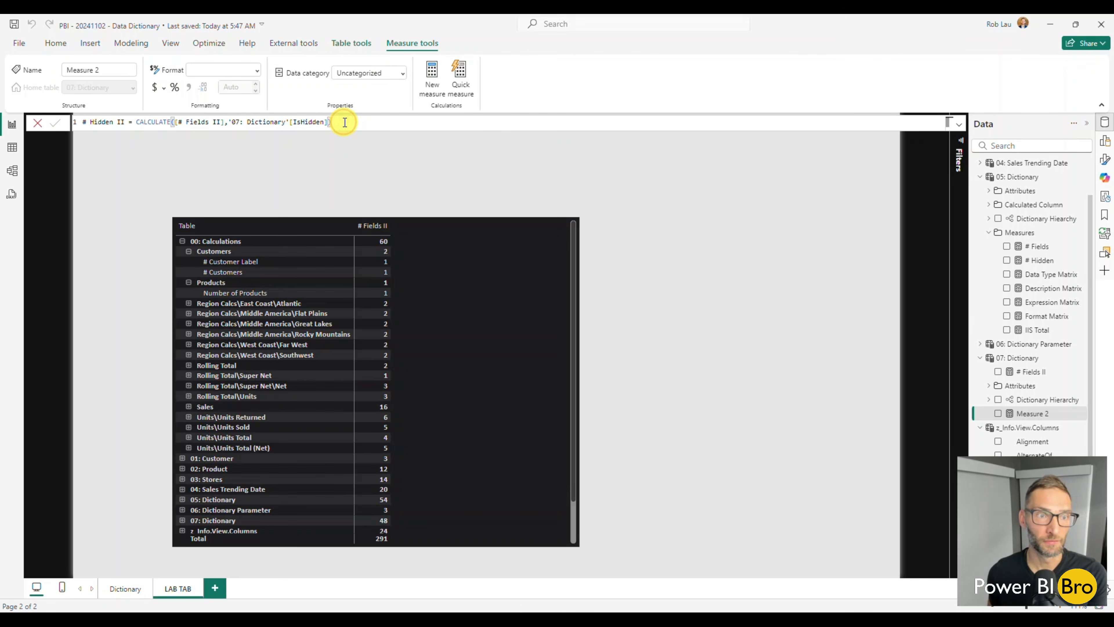
{"action": "key", "text": "Return"}
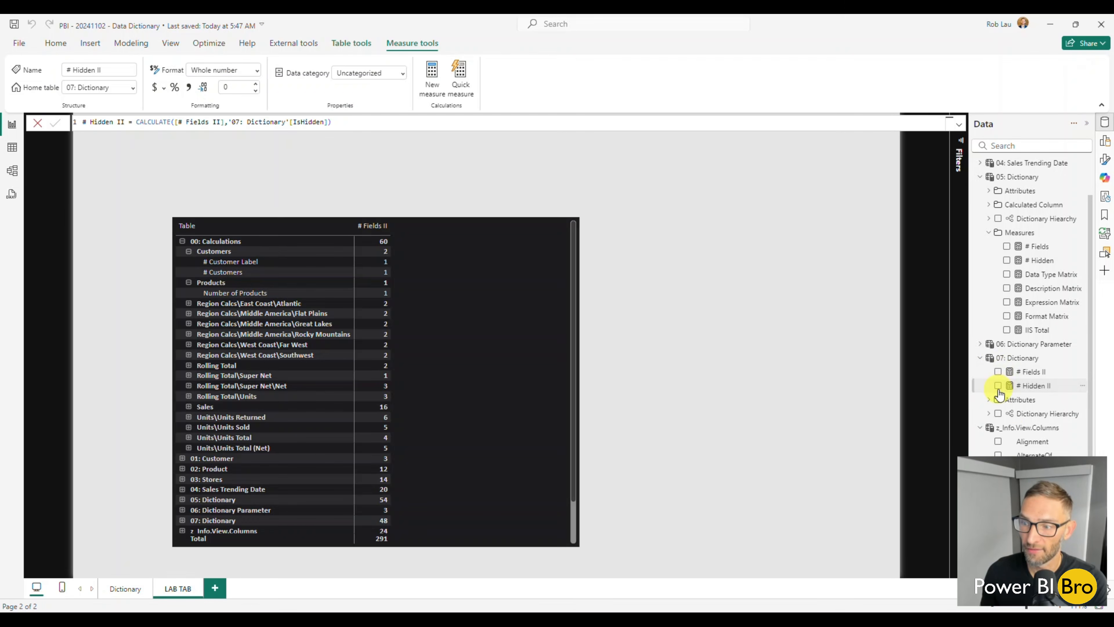
Add # Hidden II to the matrix values and move the matrix to the upper-left corner of the report page
{"action": "left_click", "coordinate": [999, 386]}
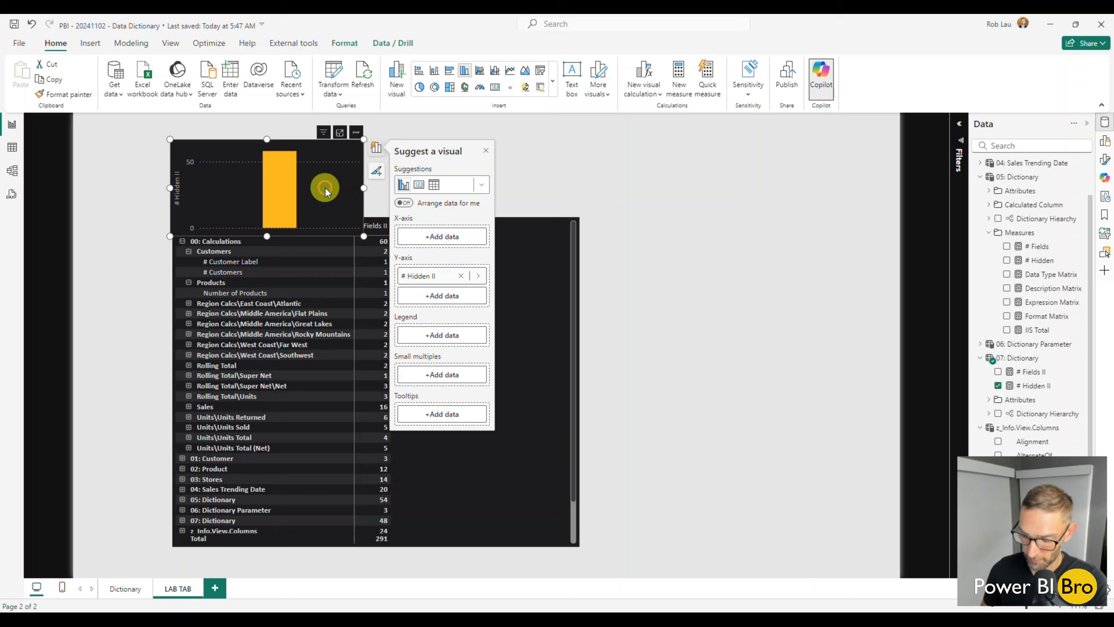
{"action": "key", "text": "ctrl+z"}
{"action": "left_click", "coordinate": [485, 352]}
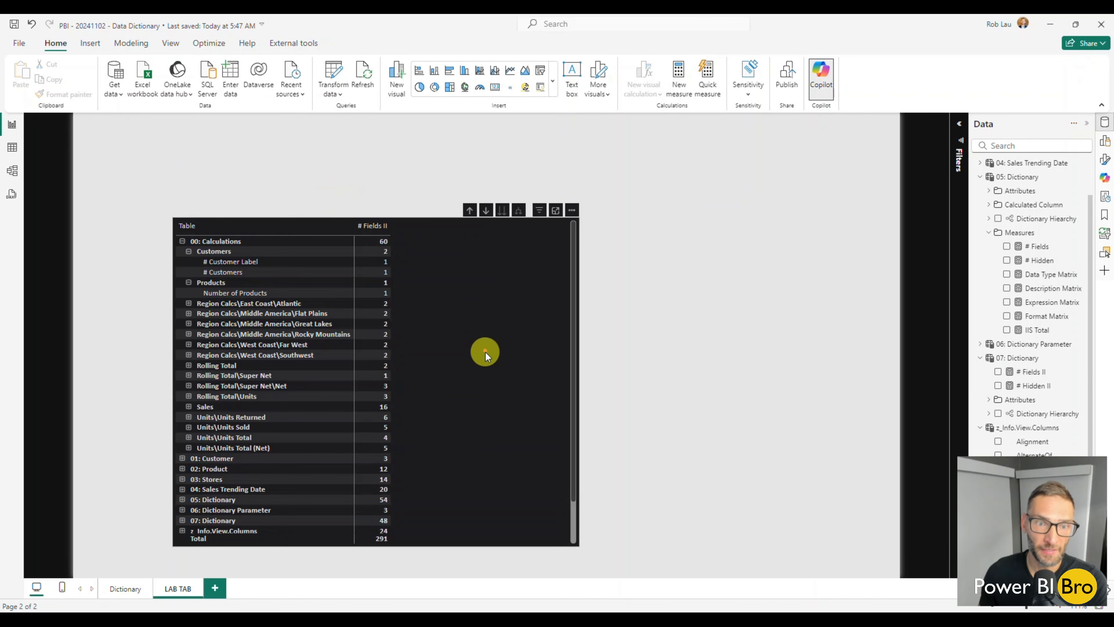
{"action": "left_click", "coordinate": [998, 386]}
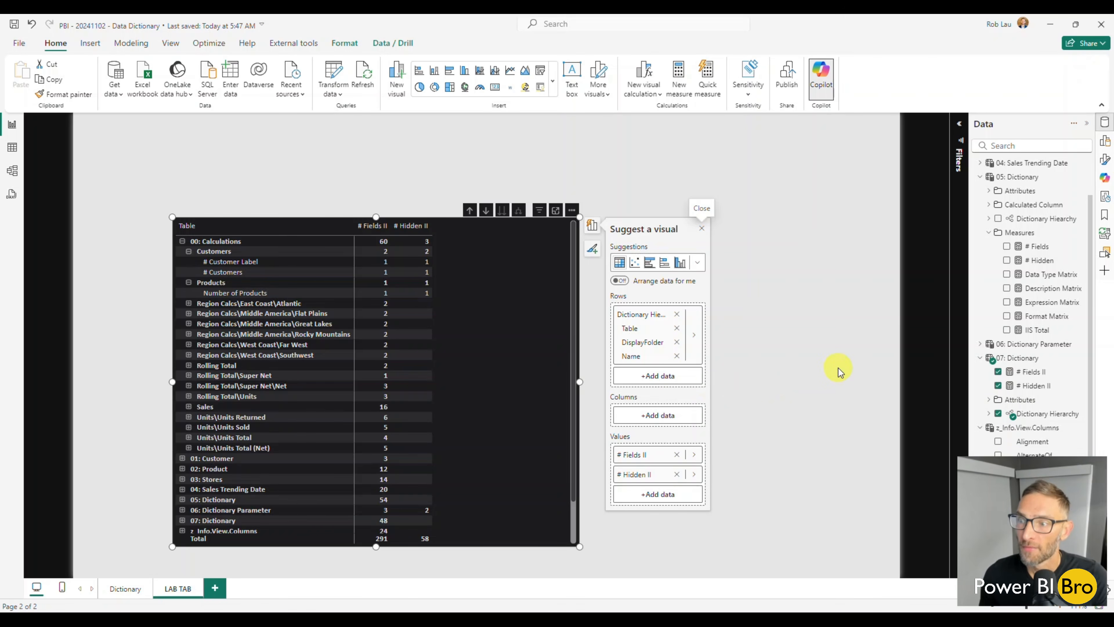
{"action": "left_click_drag", "start_coordinate": [503, 320], "coordinate": [411, 224]}
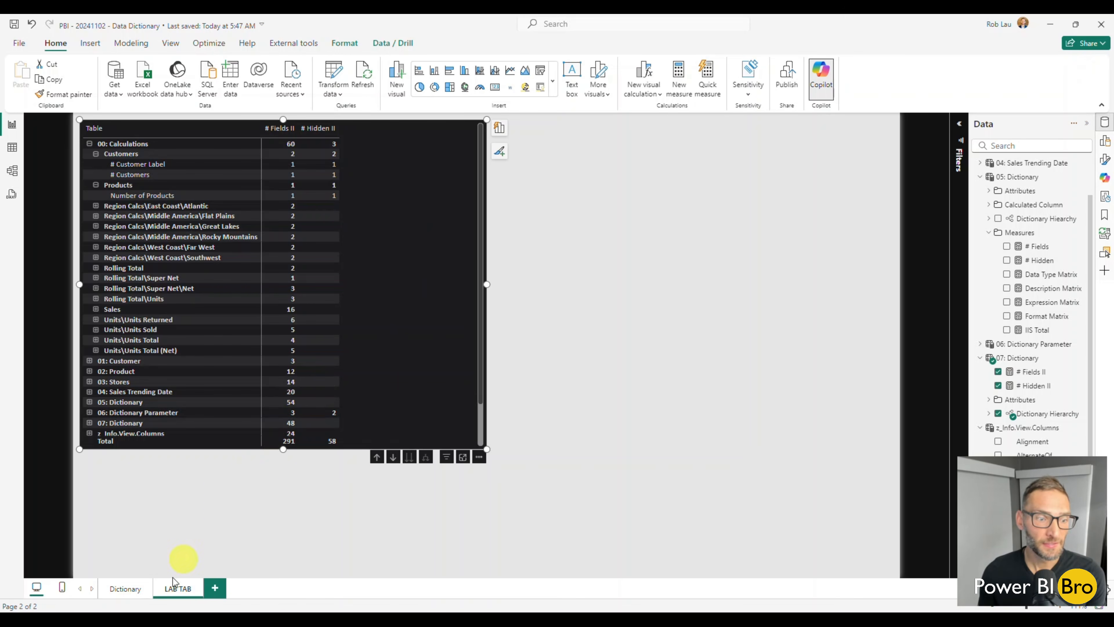
Expand all levels of the hierarchy in the Dictionary page's matrix, and examine its field rows and expressions
{"action": "left_click", "coordinate": [127, 589]}
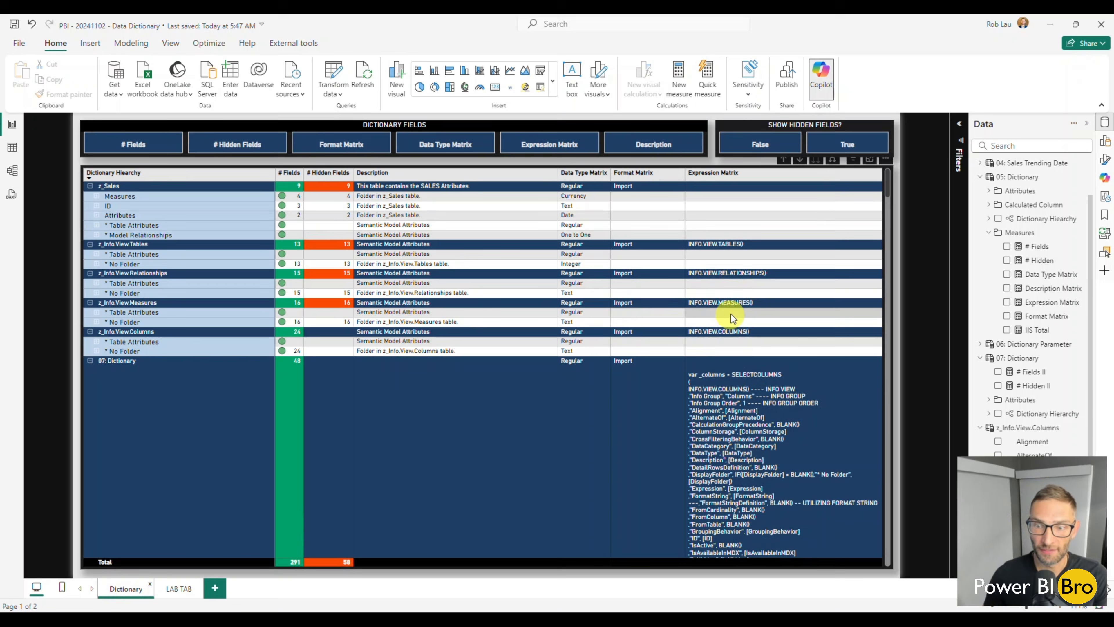
{"action": "scroll", "coordinate": [733, 324], "scroll_direction": "down", "scroll_amount": 10}
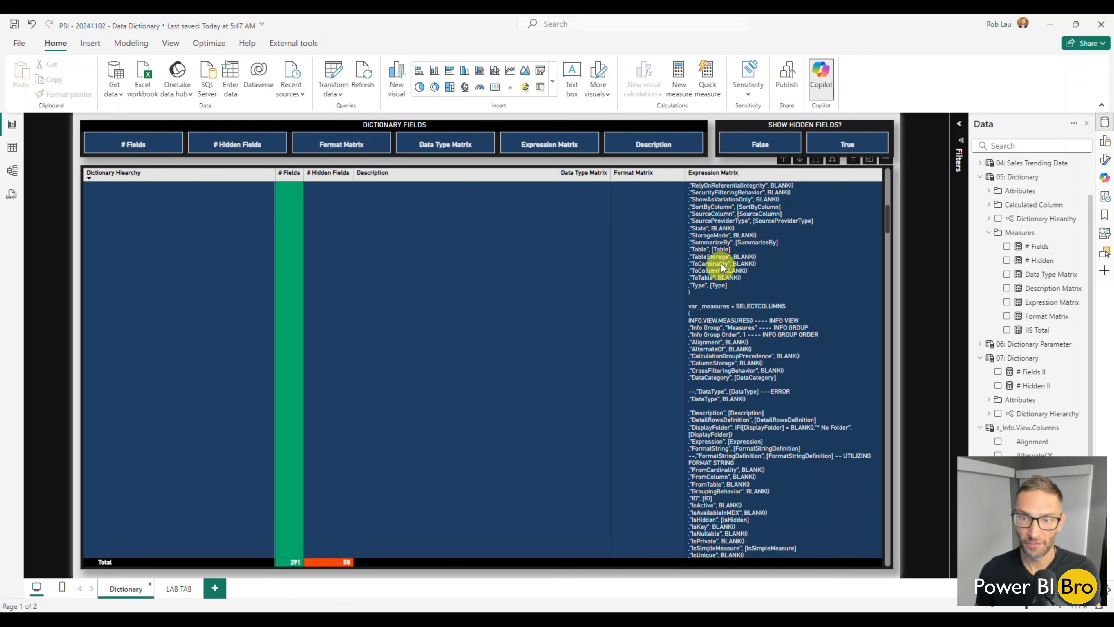
{"action": "scroll", "coordinate": [731, 316], "scroll_direction": "up", "scroll_amount": 3}
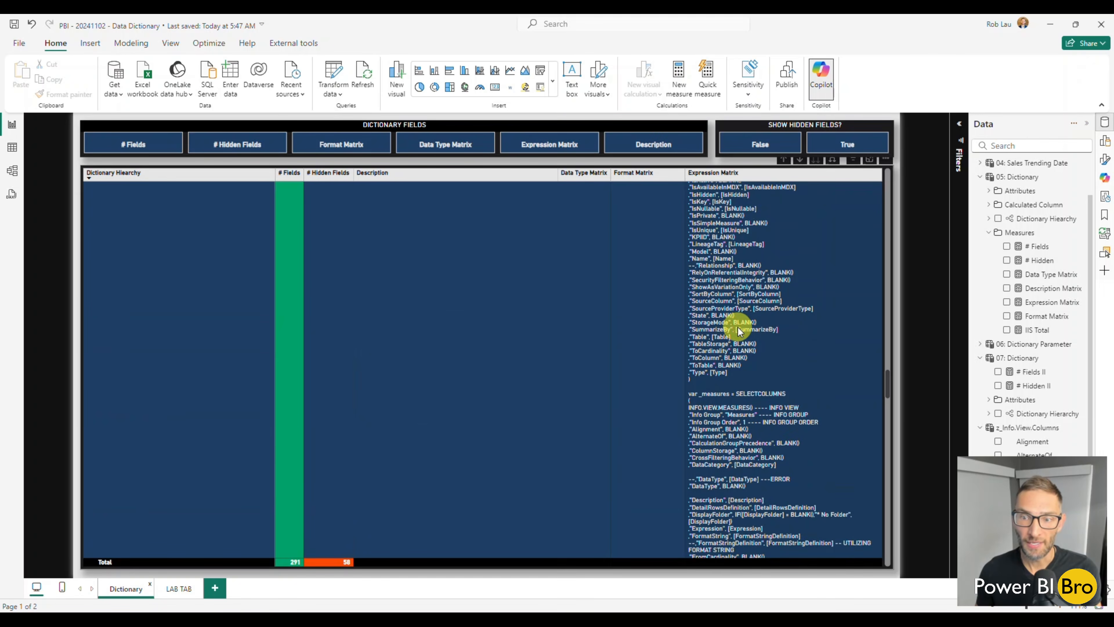
{"action": "scroll", "coordinate": [738, 327], "scroll_direction": "up", "scroll_amount": 5}
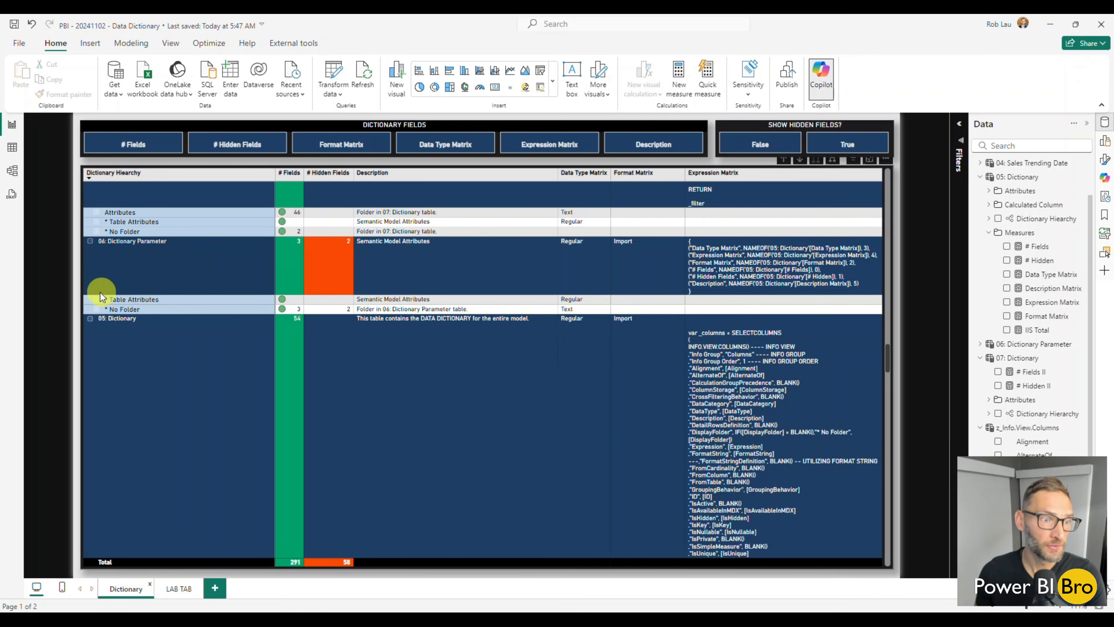
{"action": "right_click", "coordinate": [98, 298]}
{"action": "mouse_move", "coordinate": [125, 306]}
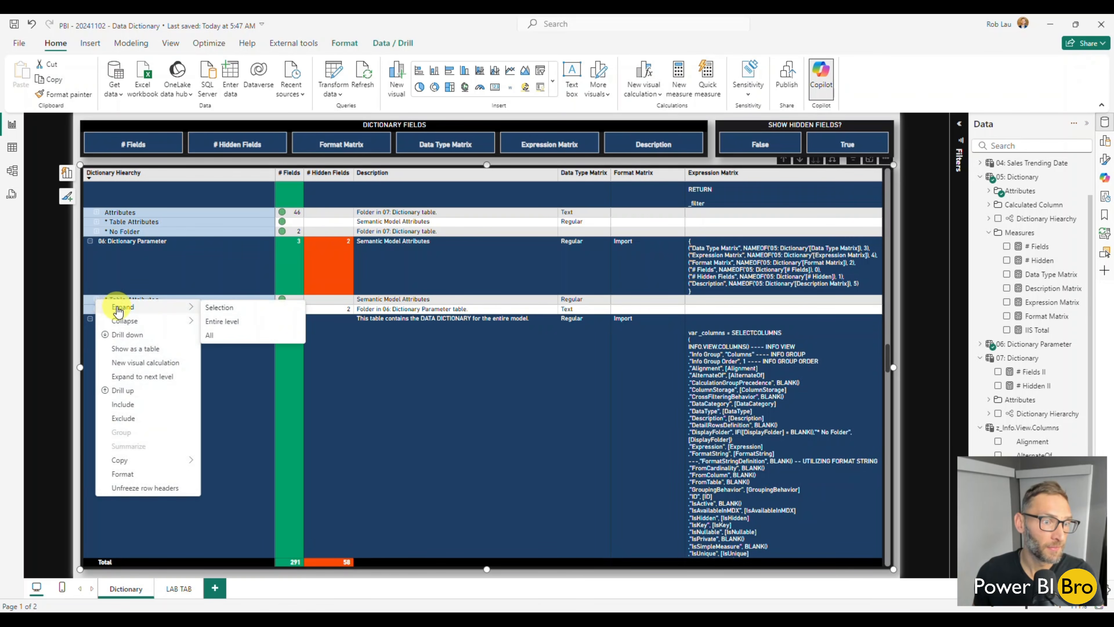
{"action": "left_click", "coordinate": [233, 337]}
{"action": "scroll", "coordinate": [747, 325], "scroll_direction": "down", "scroll_amount": 5}
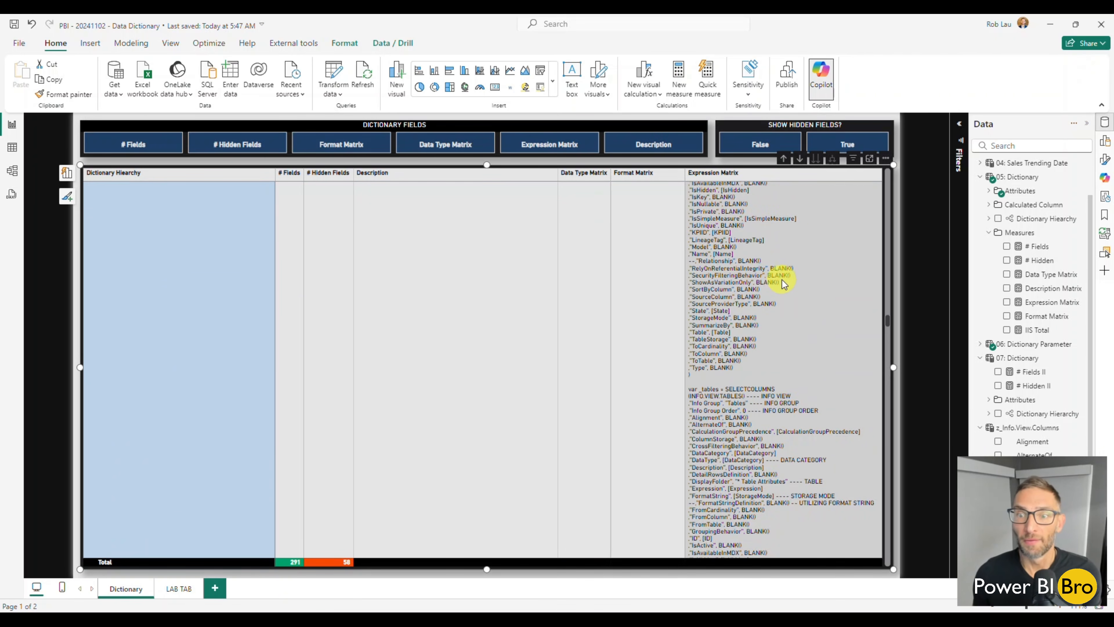
{"action": "scroll", "coordinate": [784, 284], "scroll_direction": "up", "scroll_amount": 4}
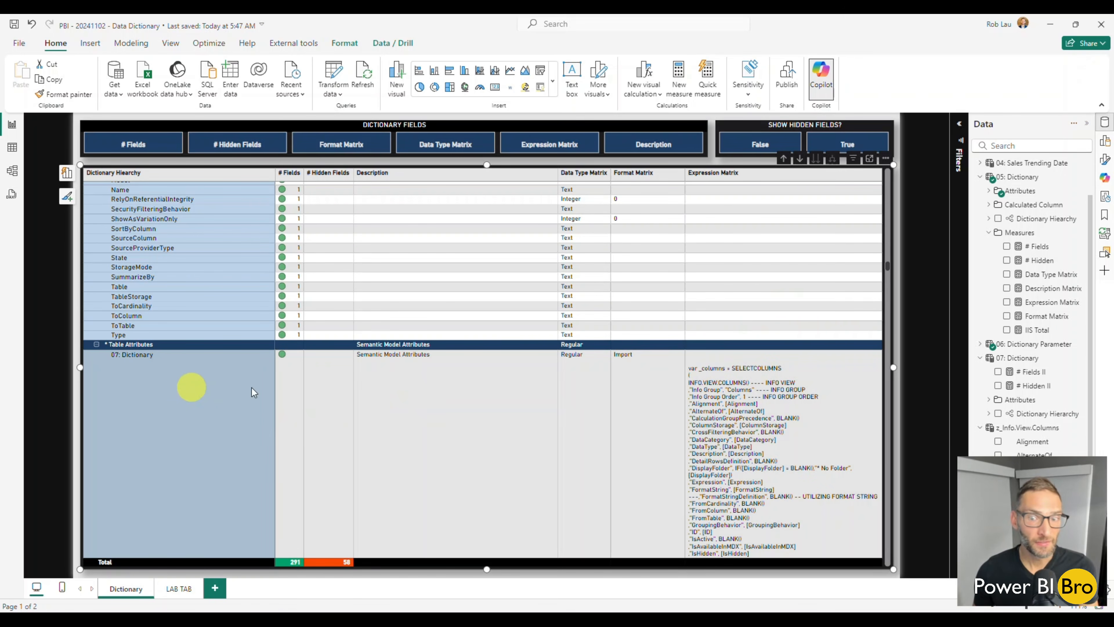
{"action": "scroll", "coordinate": [769, 386], "scroll_direction": "down", "scroll_amount": 10}
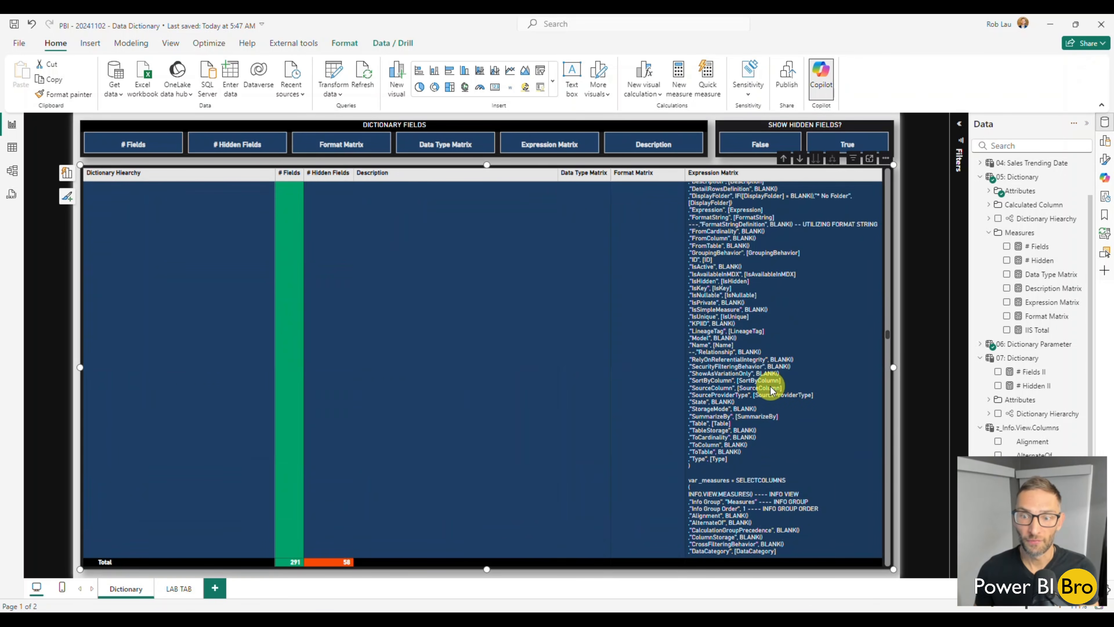
{"action": "scroll", "coordinate": [772, 390], "scroll_direction": "down", "scroll_amount": 6}
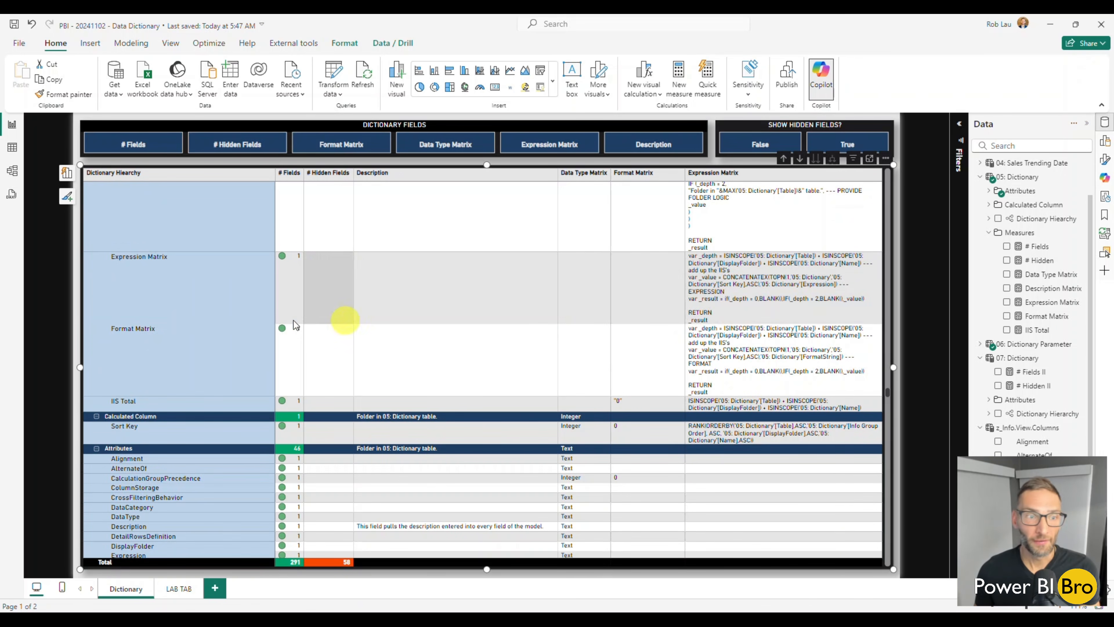
Review the remaining field rows in the Dictionary page's matrix and collapse all levels of its hierarchy
{"action": "scroll", "coordinate": [776, 351], "scroll_direction": "down", "scroll_amount": 15}
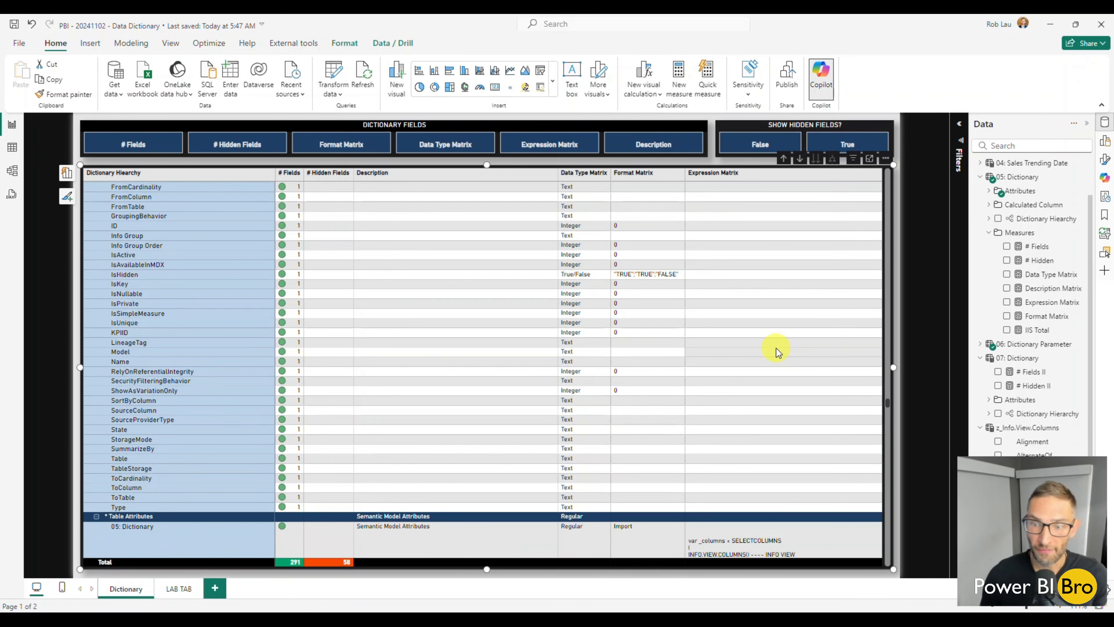
{"action": "scroll", "coordinate": [767, 372], "scroll_direction": "down", "scroll_amount": 10}
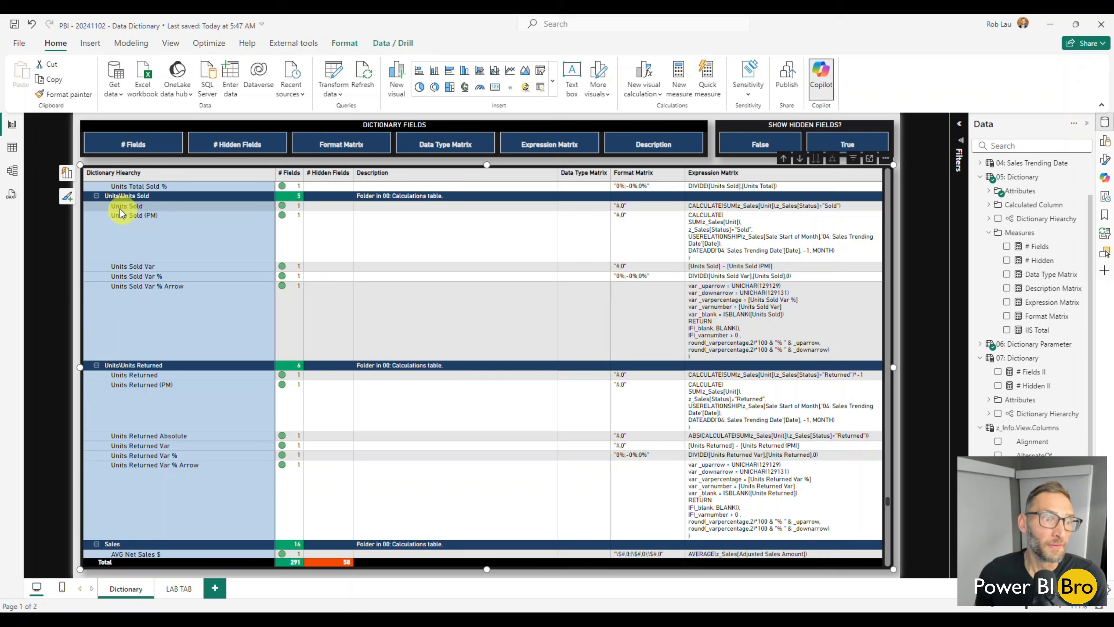
{"action": "right_click", "coordinate": [96, 196]}
{"action": "mouse_move", "coordinate": [125, 223]}
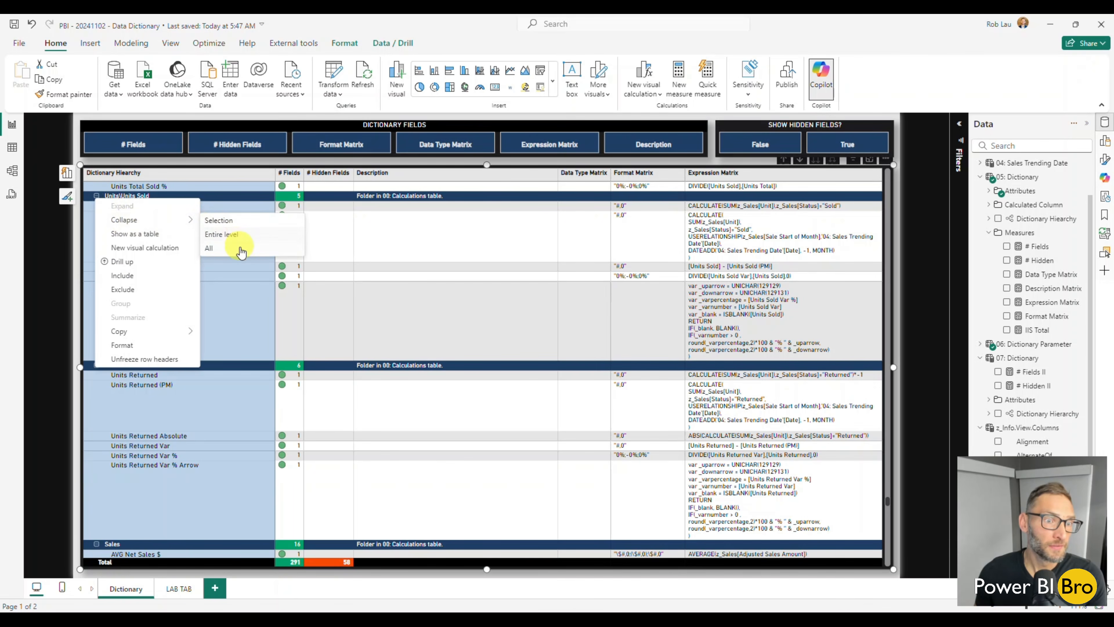
{"action": "left_click", "coordinate": [209, 248]}
{"action": "scroll", "coordinate": [284, 245], "scroll_direction": "up", "scroll_amount": 15}
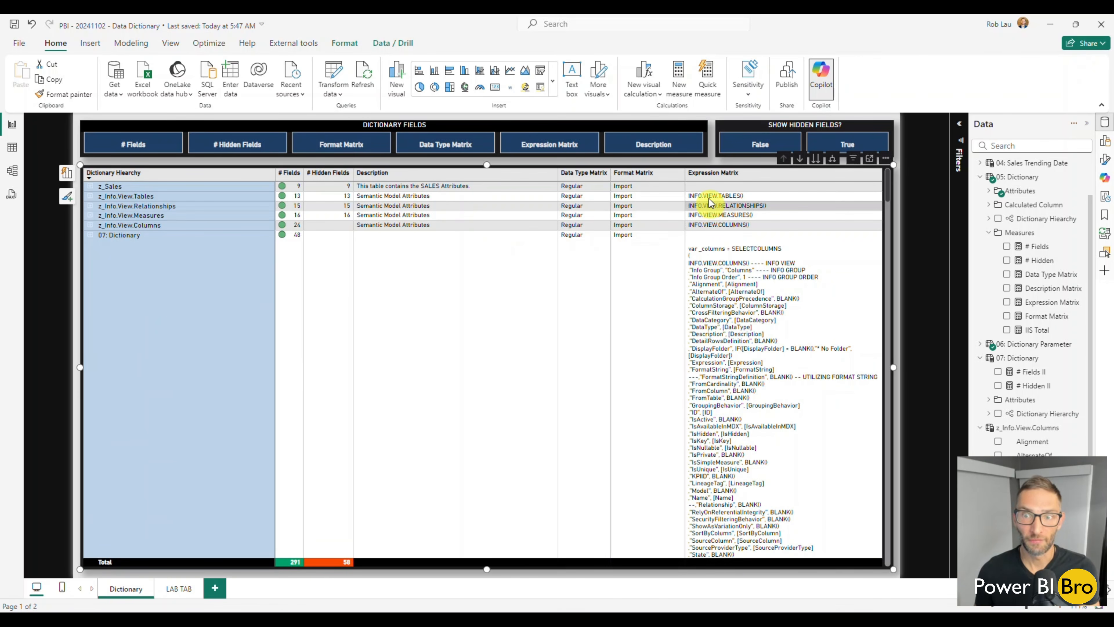
Sort the matrix by Dictionary Hierarchy in ascending order, and inspect the z_Info.View.Columns folders and their * Table Attributes before collapsing them
{"action": "left_click", "coordinate": [114, 175]}
{"action": "scroll", "coordinate": [755, 351], "scroll_direction": "down", "scroll_amount": 10}
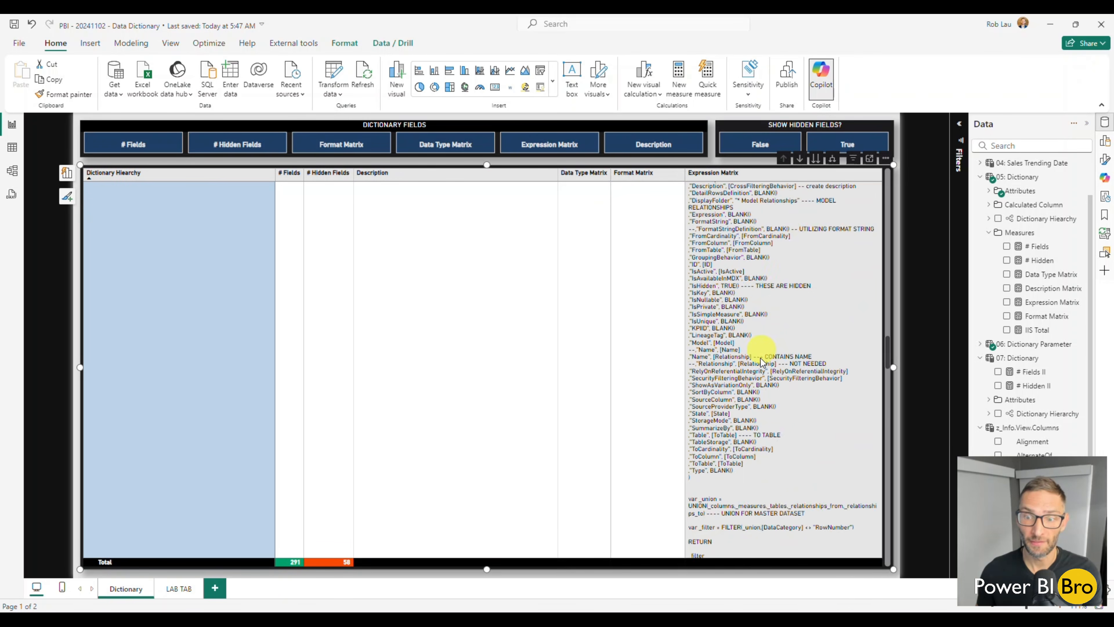
{"action": "scroll", "coordinate": [758, 446], "scroll_direction": "down", "scroll_amount": 5}
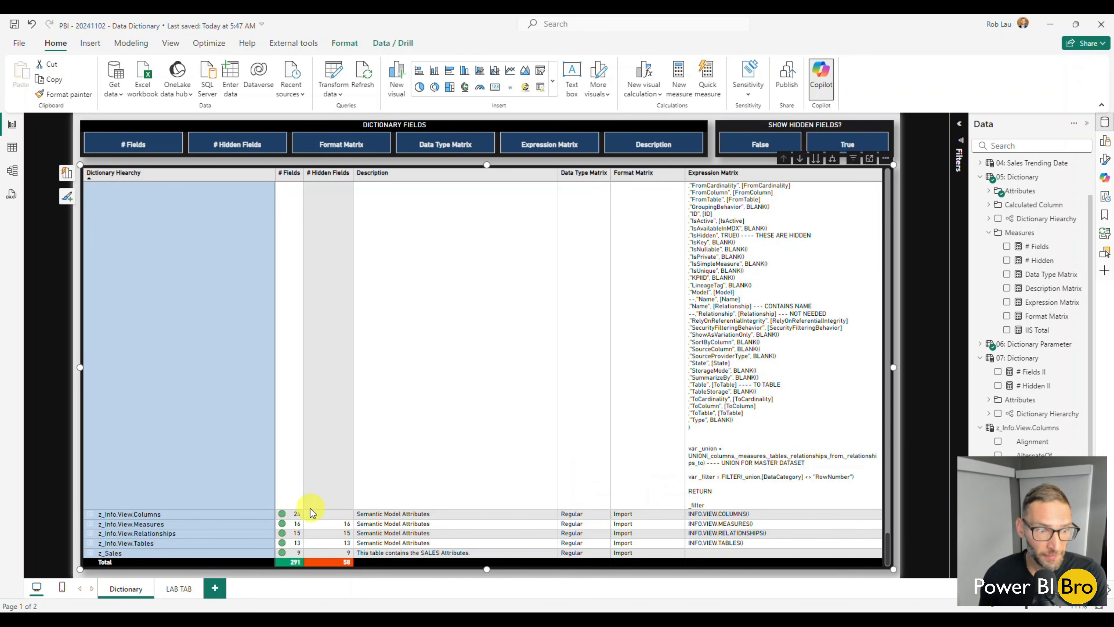
{"action": "left_click", "coordinate": [91, 515]}
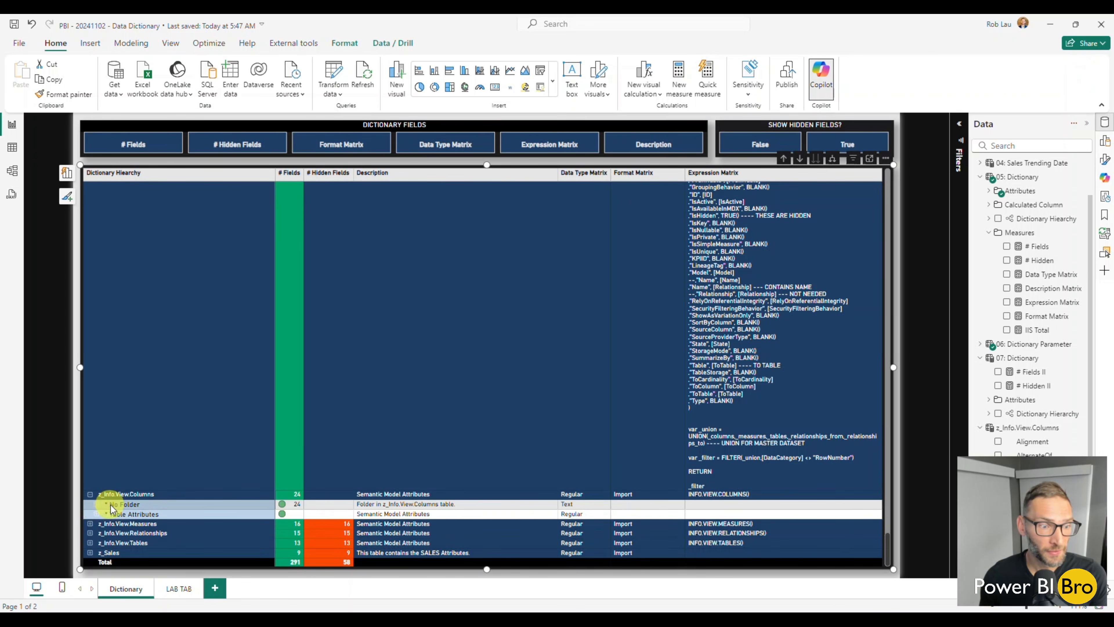
{"action": "left_click", "coordinate": [97, 515]}
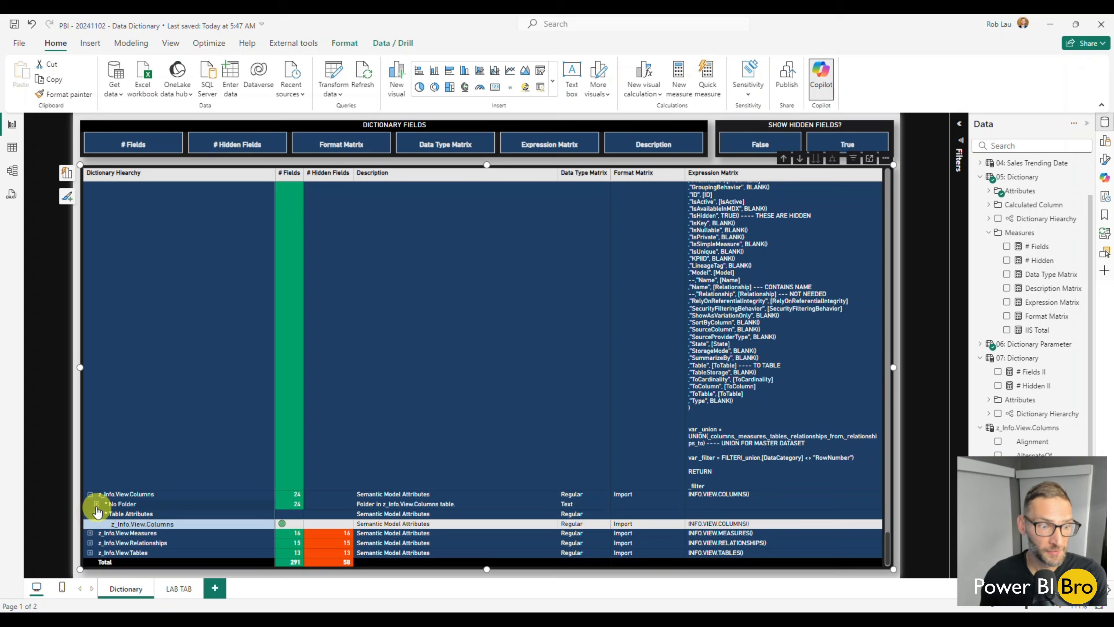
{"action": "left_click", "coordinate": [89, 493]}
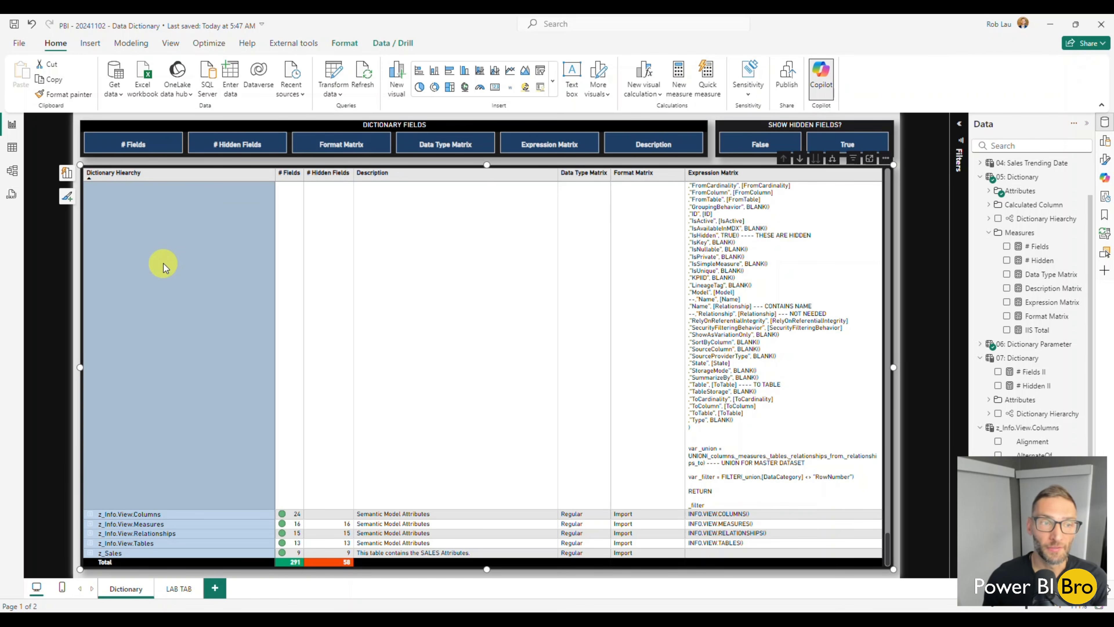
Switch to the LAB TAB page and copy the full formula of the Expression Matrix measure in 05: Dictionary
{"action": "left_click", "coordinate": [178, 590]}
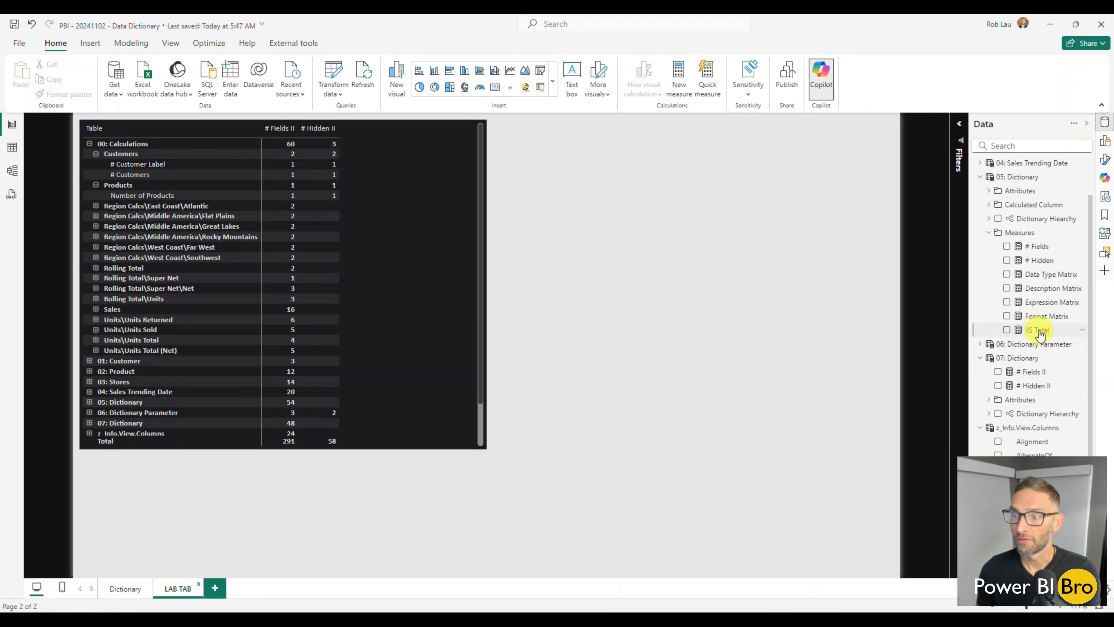
{"action": "scroll", "coordinate": [1041, 340], "scroll_direction": "down", "scroll_amount": 3}
{"action": "scroll", "coordinate": [1040, 334], "scroll_direction": "up", "scroll_amount": 5}
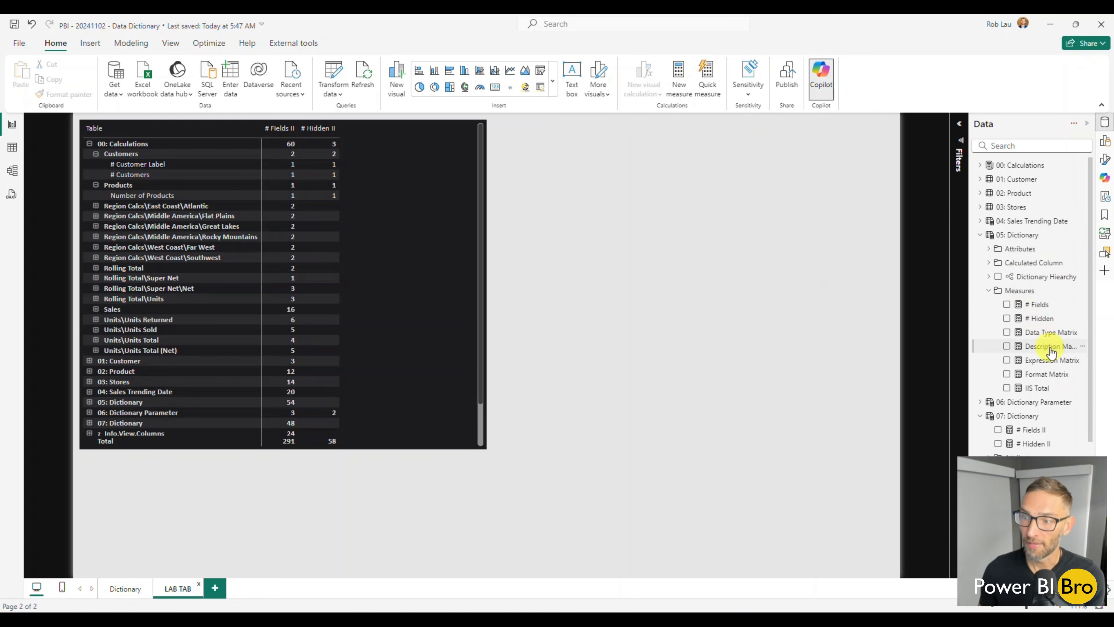
{"action": "left_click", "coordinate": [1047, 365]}
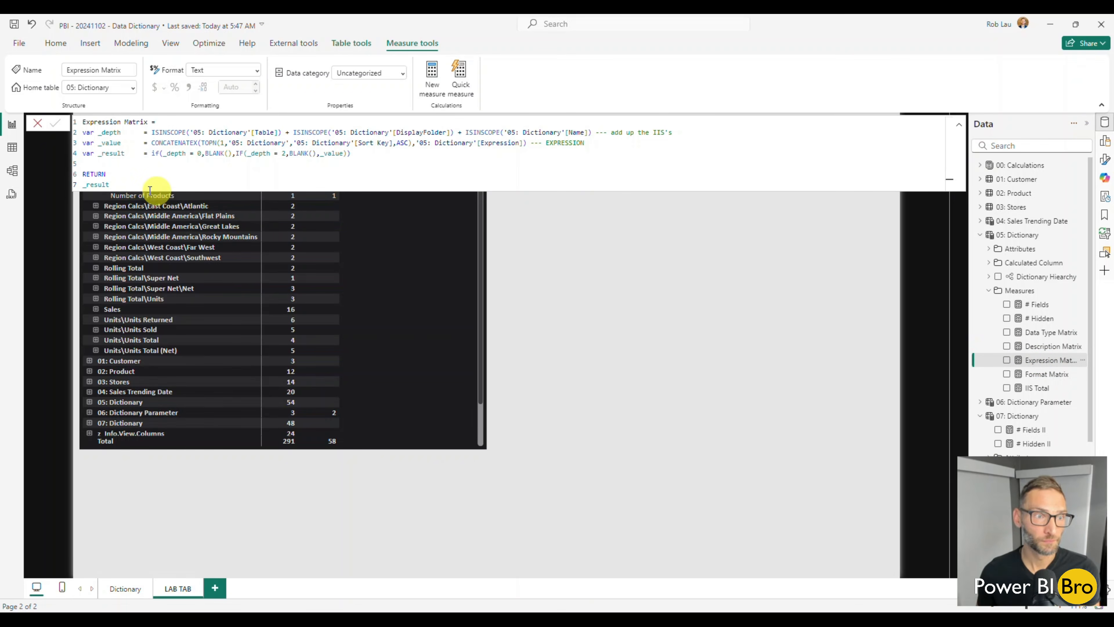
{"action": "left_click_drag", "start_coordinate": [124, 183], "coordinate": [79, 121]}
{"action": "key", "text": "ctrl+c"}
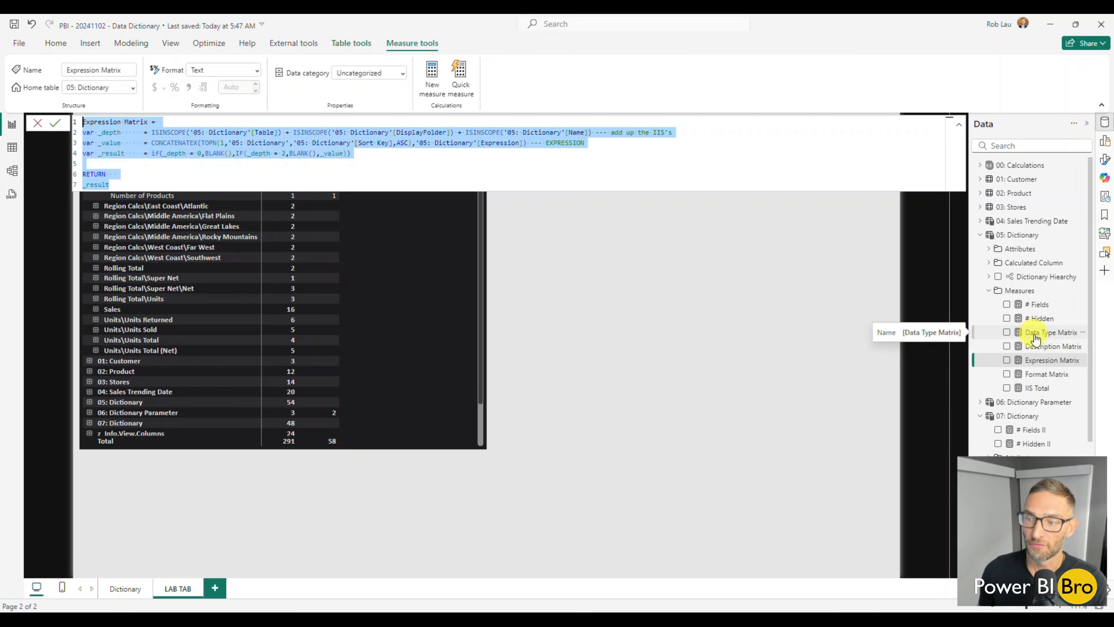
Create a new measure in 07: Dictionary from the copied formula and name it Expression Matrix II
{"action": "scroll", "coordinate": [1035, 338], "scroll_direction": "down", "scroll_amount": 3}
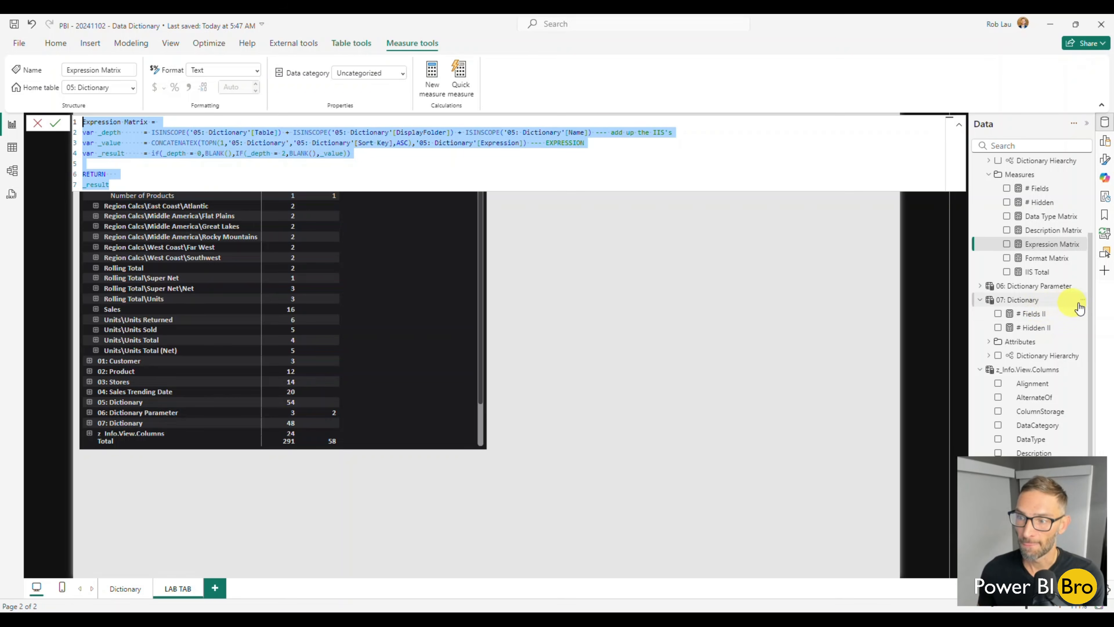
{"action": "left_click", "coordinate": [1082, 301]}
{"action": "left_click", "coordinate": [1052, 324]}
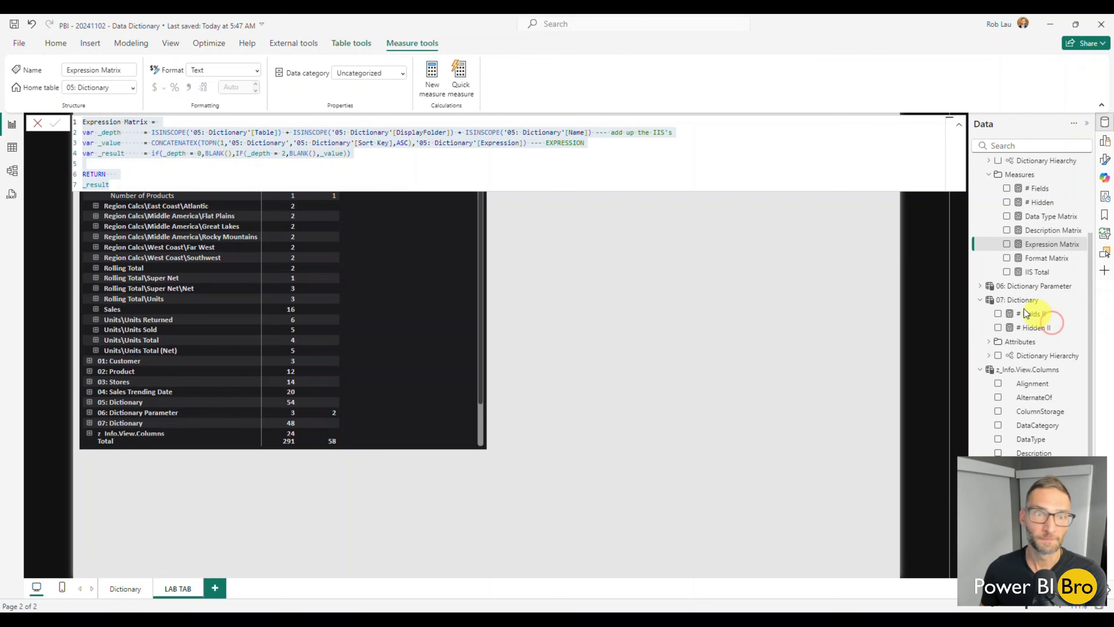
{"action": "left_click", "coordinate": [139, 122]}
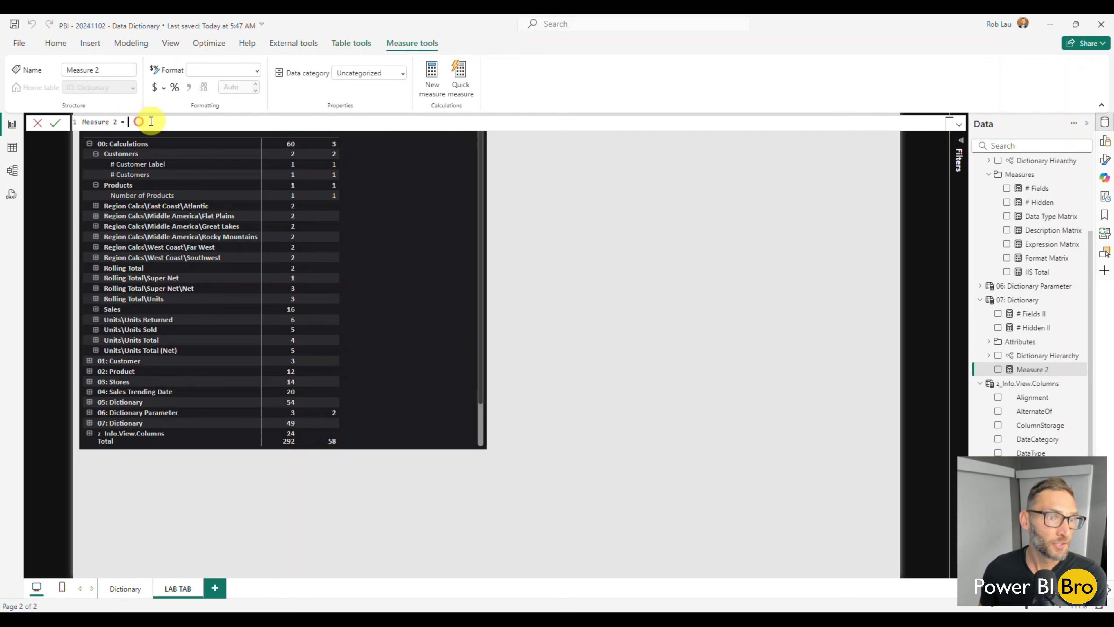
{"action": "key", "text": "ctrl+a"}
{"action": "key", "text": "ctrl+v"}
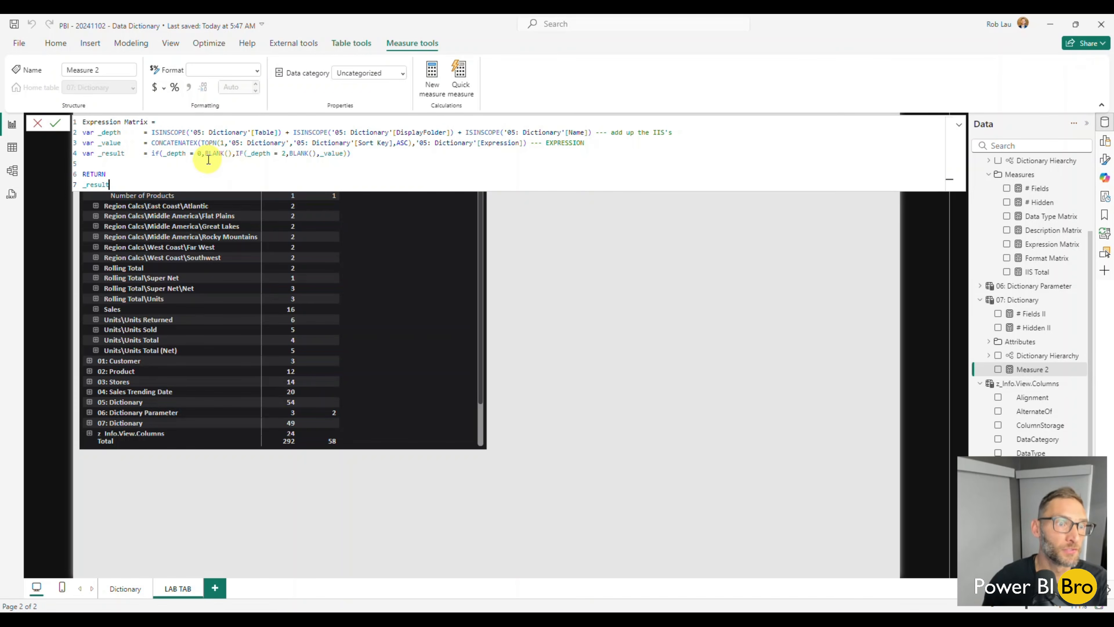
{"action": "double_click", "coordinate": [137, 121]}
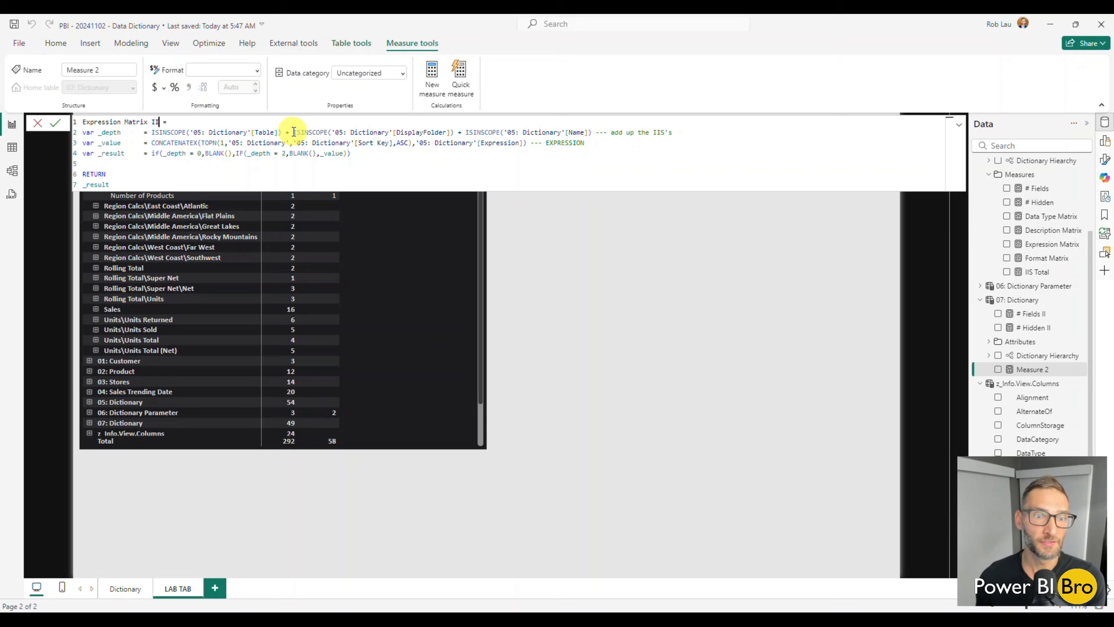
Point the three ISINSCOPE references in the _depth variable of Expression Matrix II to '07: Dictionary'
{"action": "left_click", "coordinate": [199, 132]}
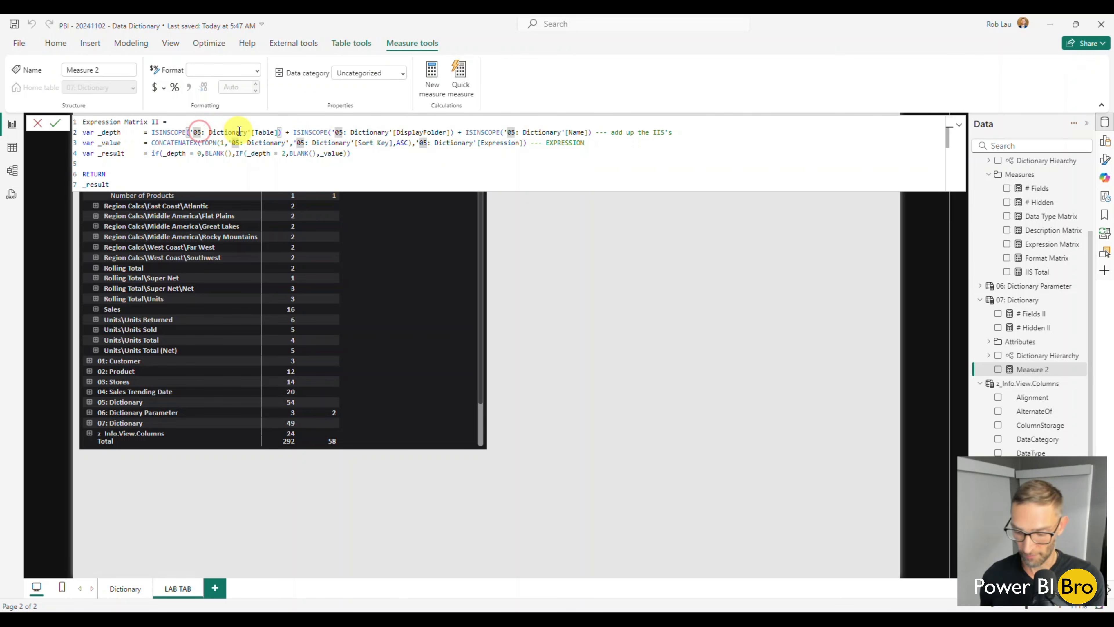
{"action": "key", "text": "BackSpace"}
{"action": "type", "text": "7"}
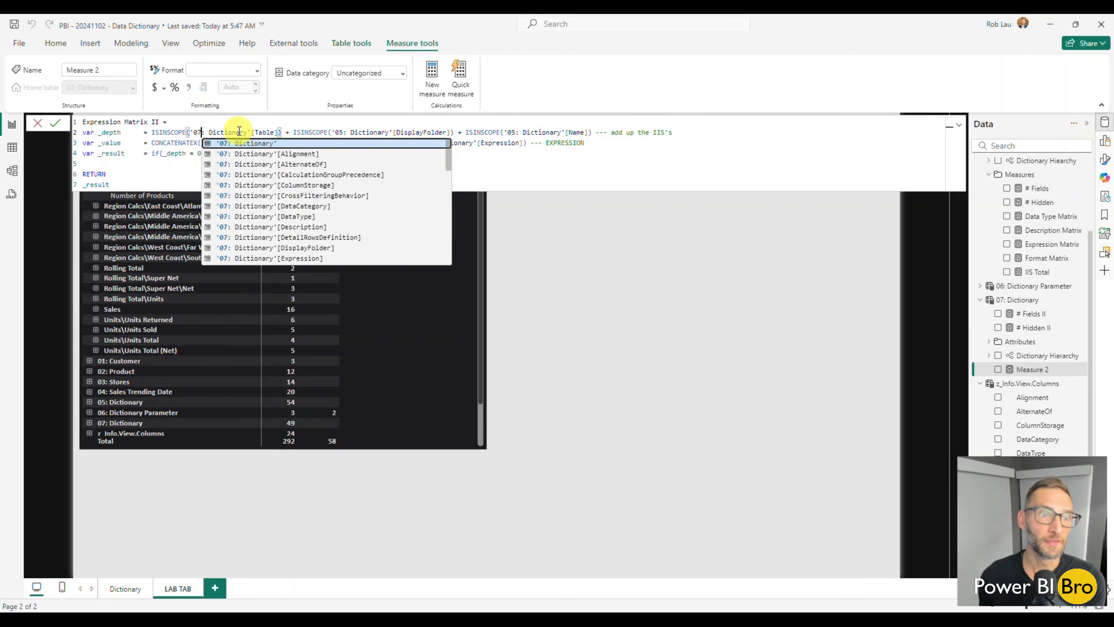
{"action": "left_click", "coordinate": [343, 131]}
{"action": "key", "text": "BackSpace"}
{"action": "type", "text": "7"}
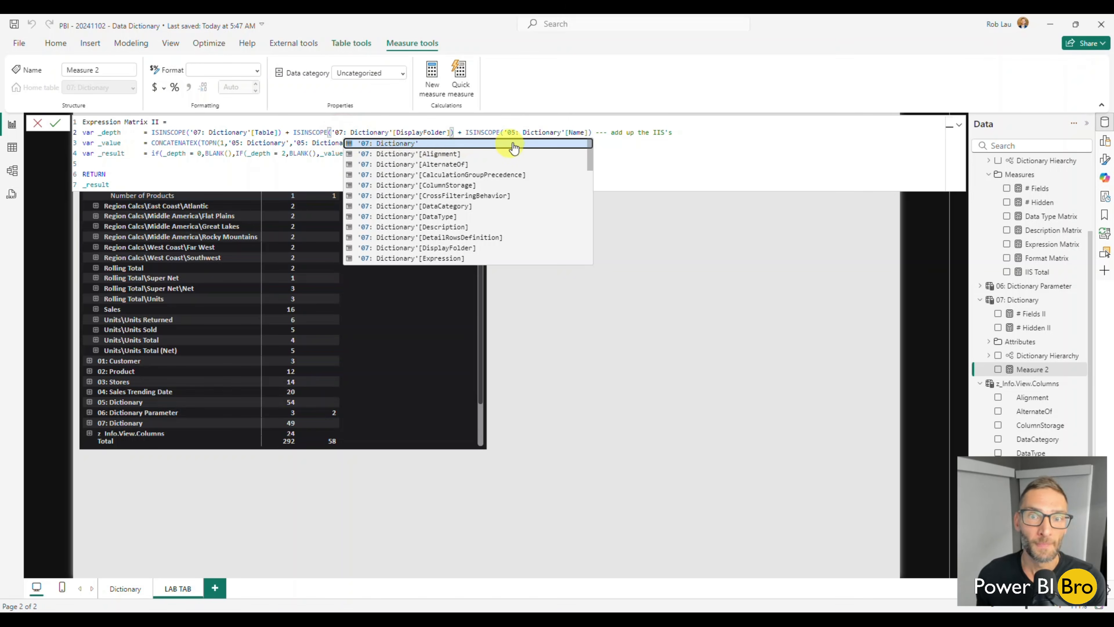
{"action": "left_click", "coordinate": [513, 131]}
{"action": "key", "text": "BackSpace"}
{"action": "type", "text": "7"}
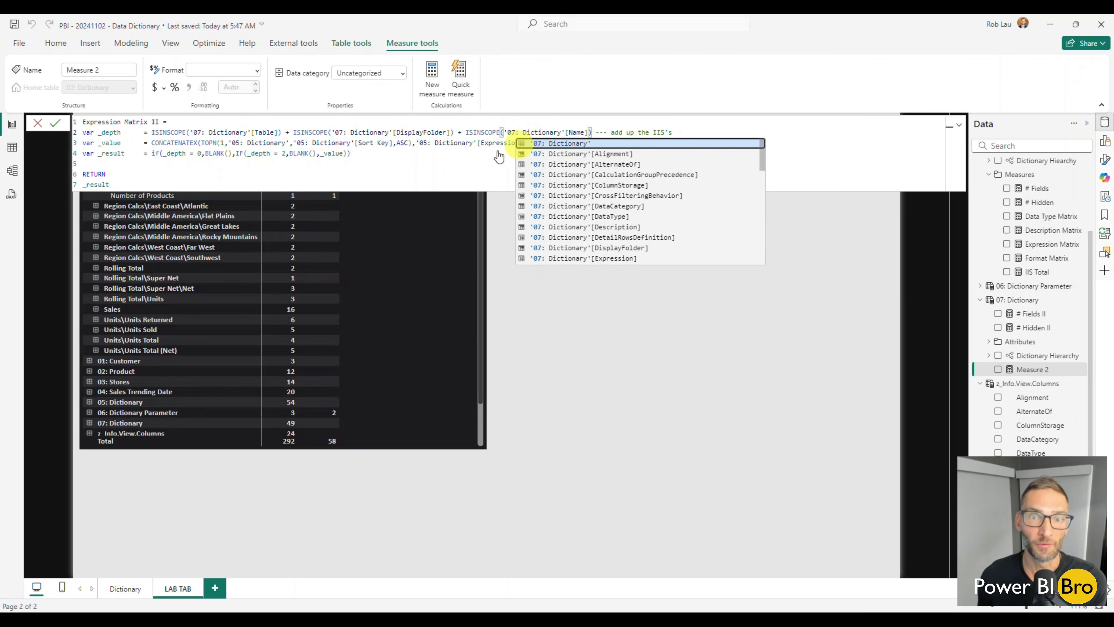
{"action": "left_click", "coordinate": [412, 172]}
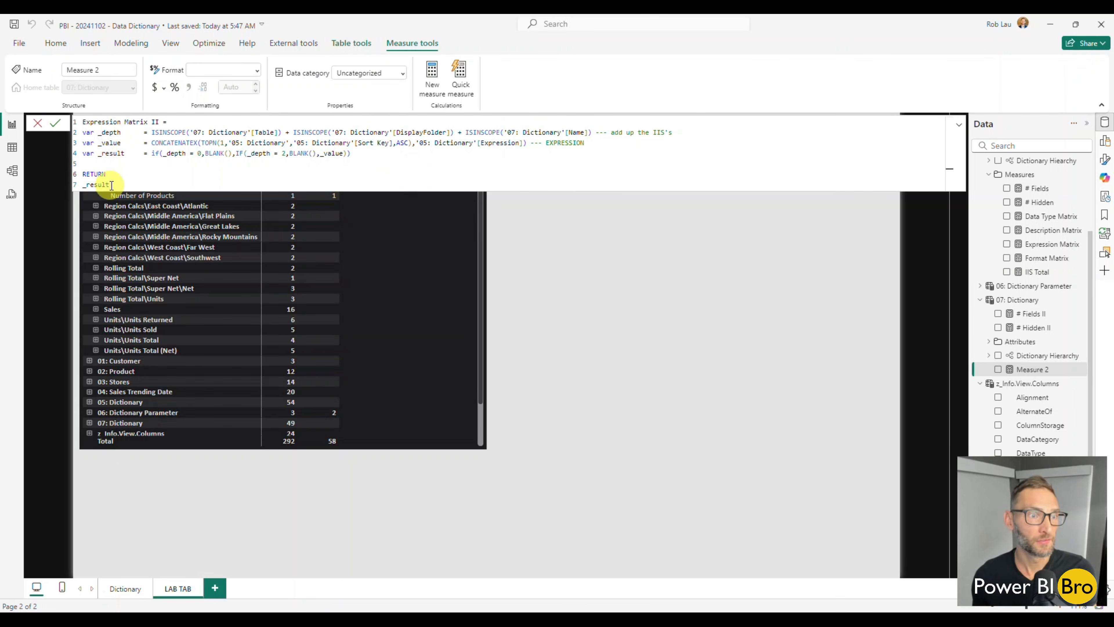
Make Expression Matrix II return _depth instead of _result and commit the formula
{"action": "double_click", "coordinate": [97, 185]}
{"action": "type", "text": "_depth"}
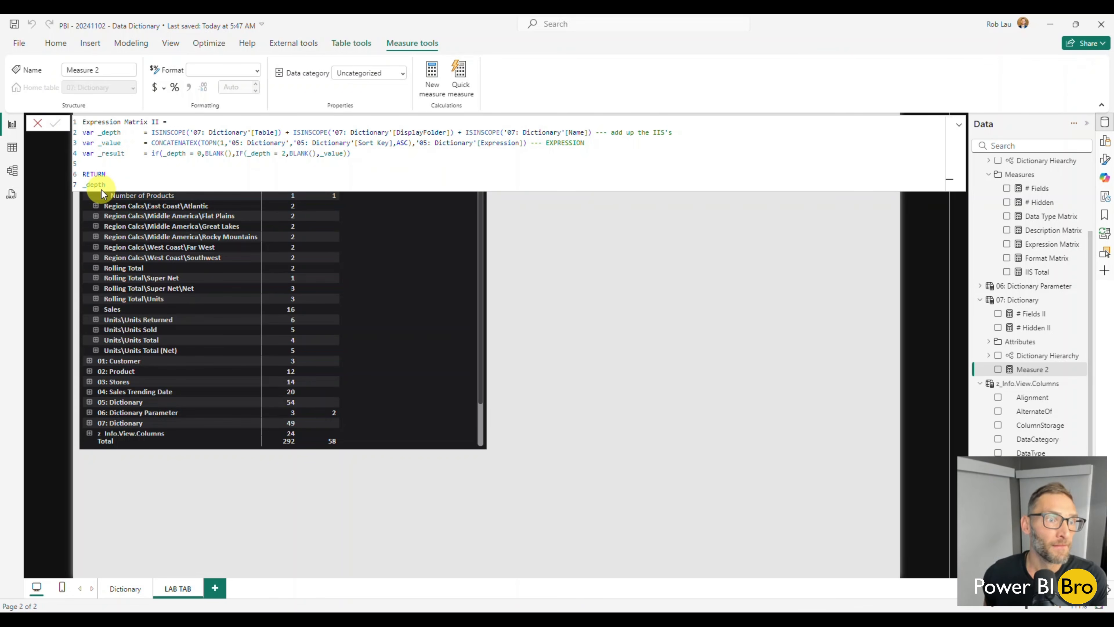
{"action": "key", "text": "Return"}
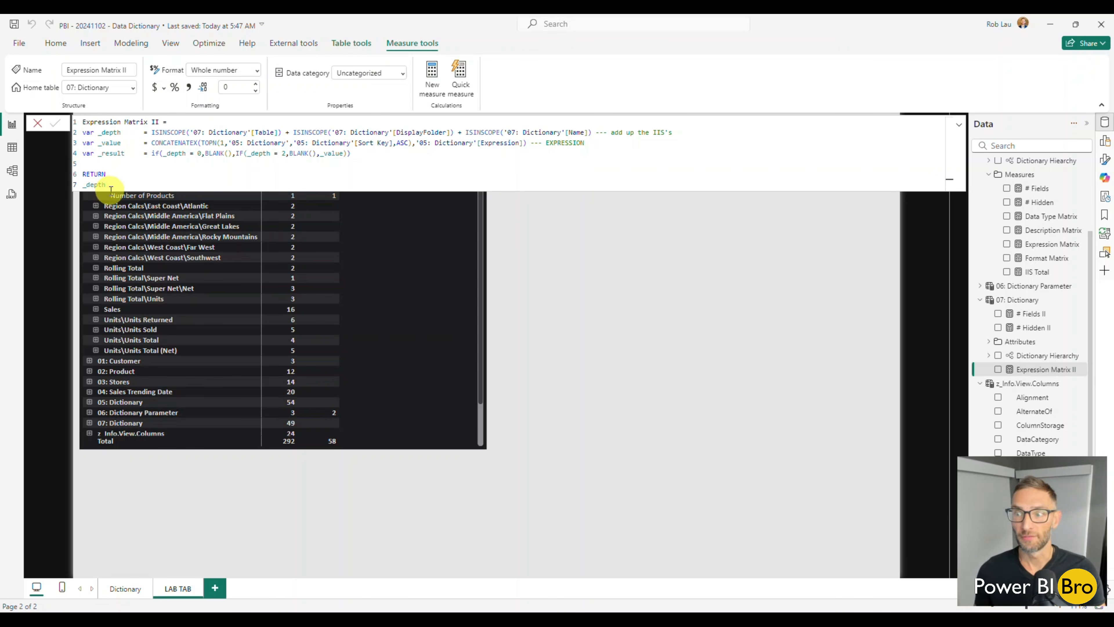
Add Expression Matrix II to the LAB TAB matrix values, deleting the stray chart created from the measure
{"action": "left_click", "coordinate": [999, 370]}
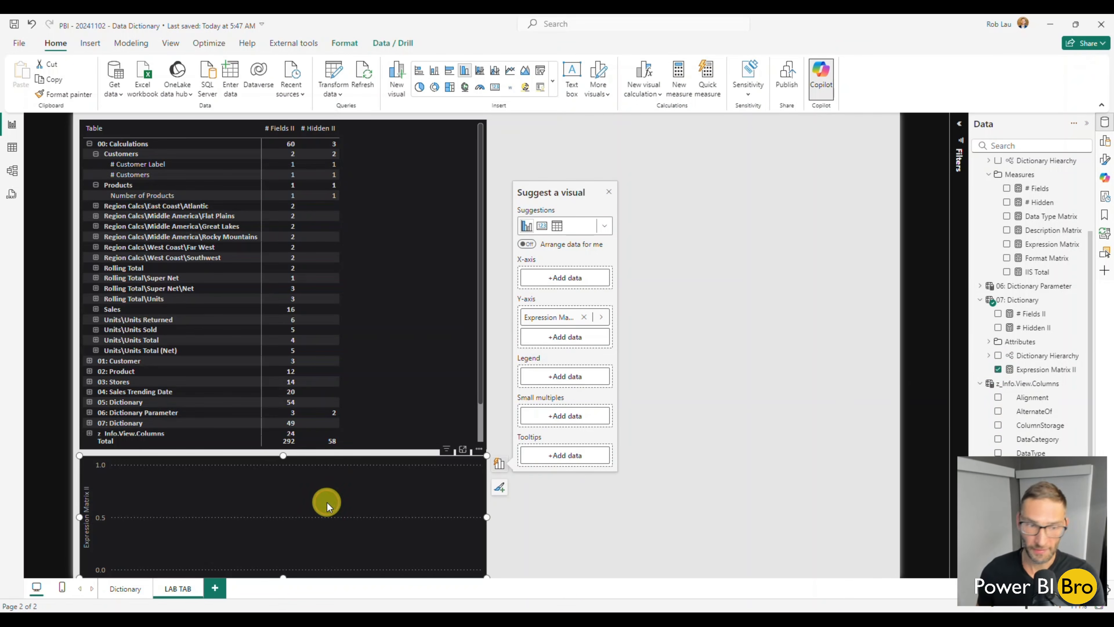
{"action": "key", "text": "Delete"}
{"action": "left_click", "coordinate": [386, 372]}
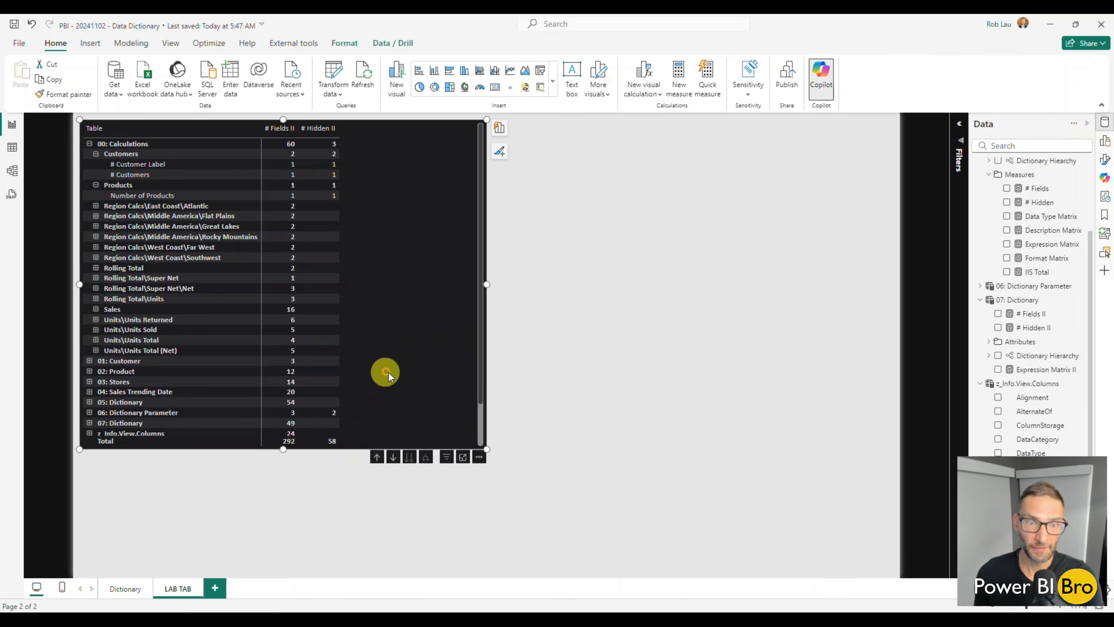
{"action": "left_click", "coordinate": [999, 370]}
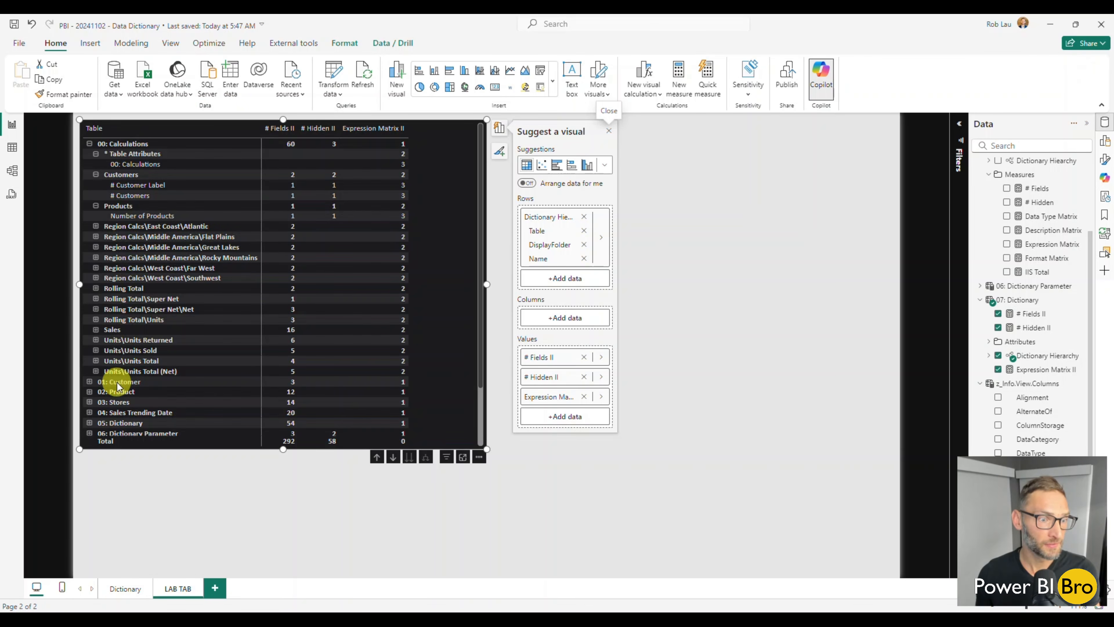
Expand 01: Customer and its Attributes folder in the matrix, and examine the Expression Matrix II depth at each level
{"action": "left_click", "coordinate": [89, 381]}
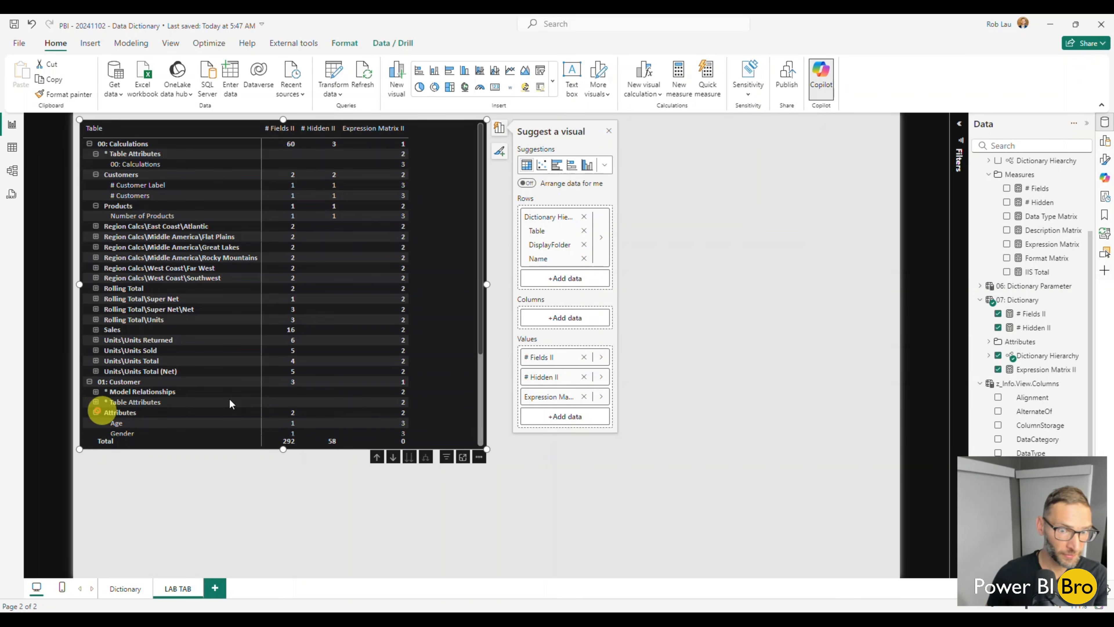
{"action": "left_click", "coordinate": [95, 412]}
{"action": "scroll", "coordinate": [422, 380], "scroll_direction": "down", "scroll_amount": 3}
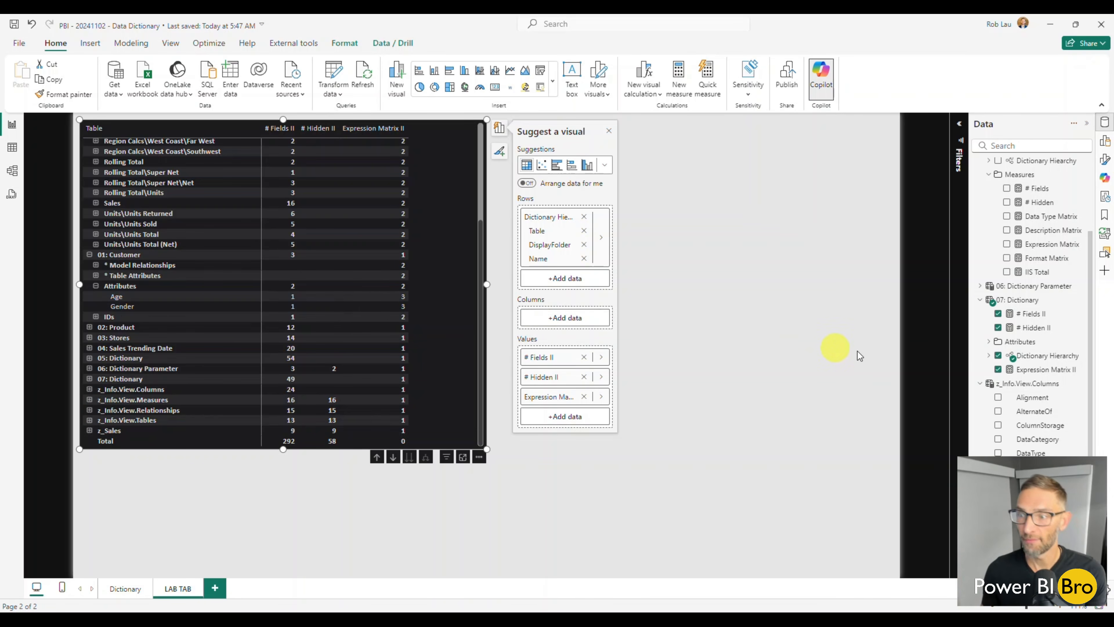
In the _value variable of Expression Matrix II, point the TOPN table and Sort Key references to '07: Dictionary'
{"action": "left_click", "coordinate": [1042, 371]}
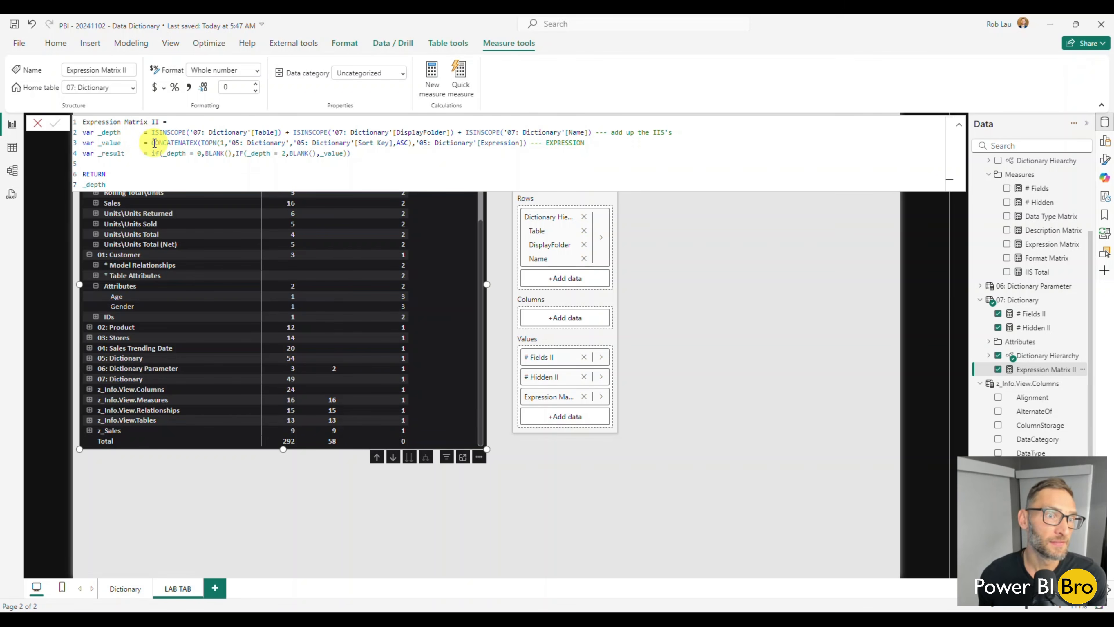
{"action": "left_click_drag", "start_coordinate": [154, 143], "coordinate": [602, 142]}
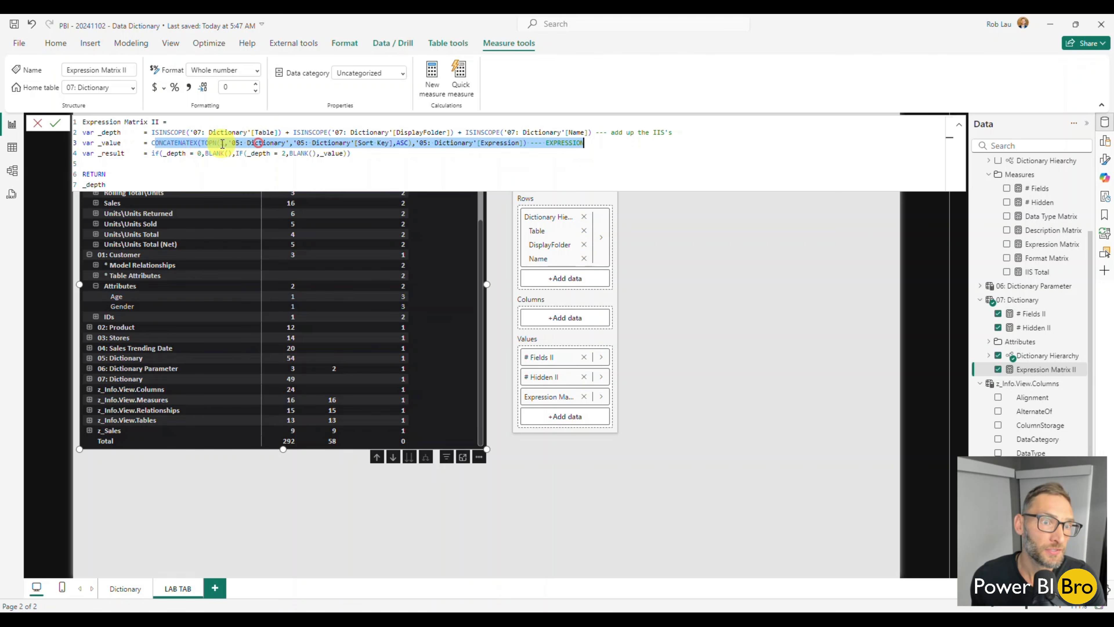
{"action": "key", "text": "Left"}
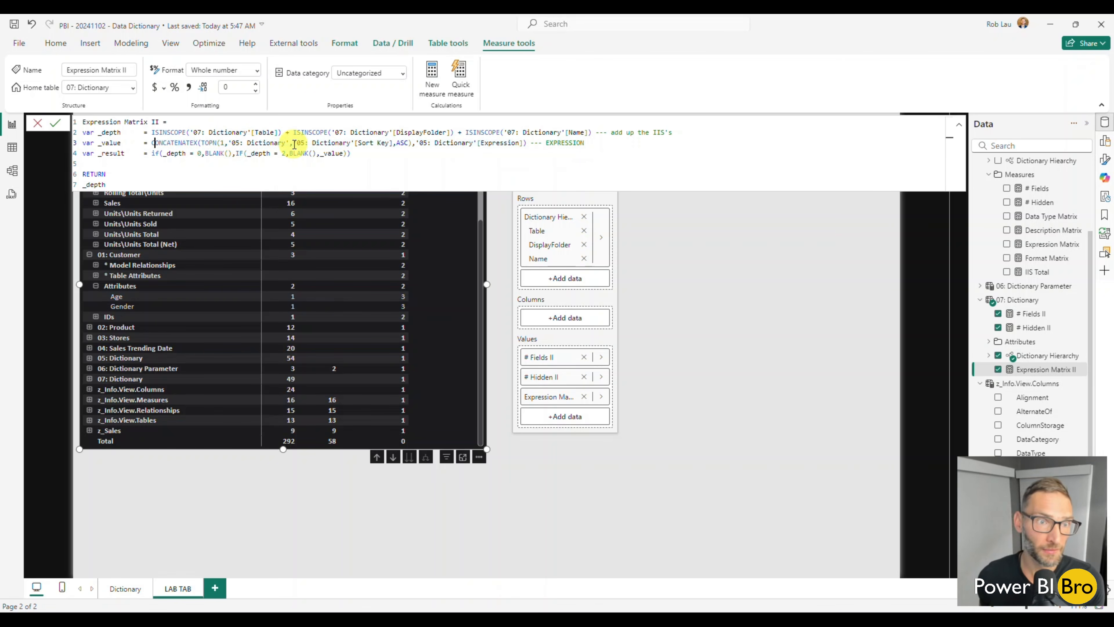
{"action": "left_click", "coordinate": [241, 144]}
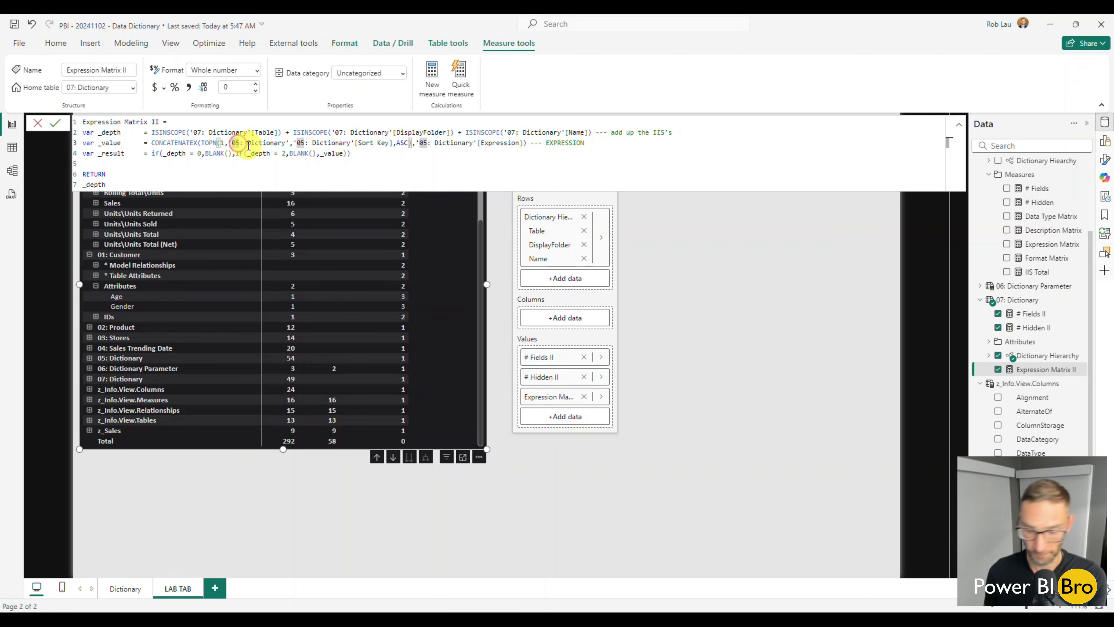
{"action": "key", "text": "BackSpace"}
{"action": "type", "text": "7"}
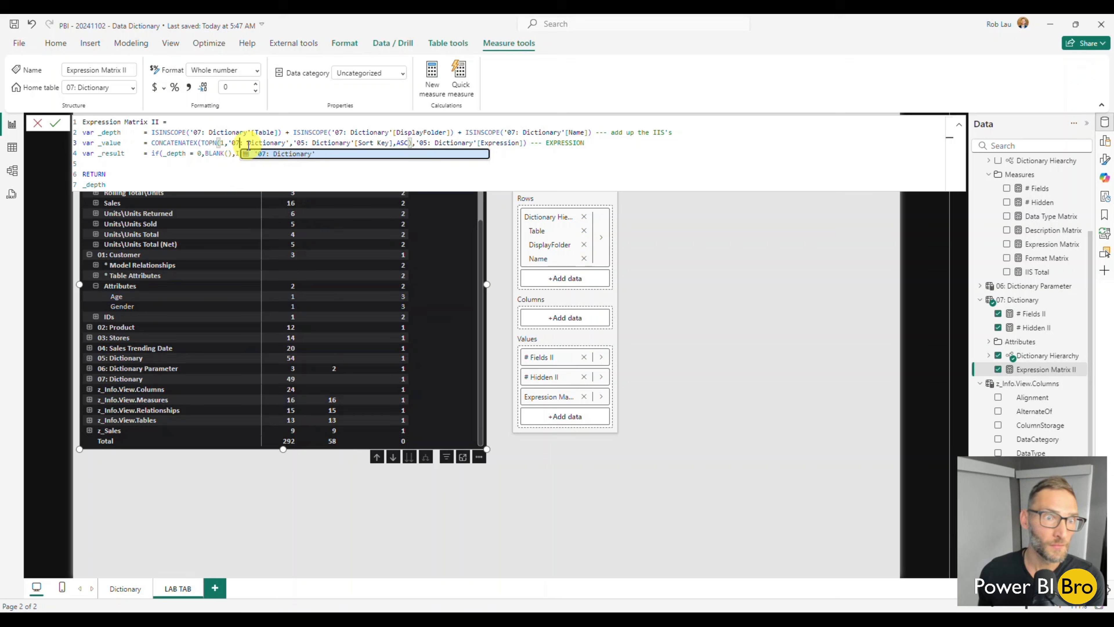
{"action": "left_click", "coordinate": [302, 142]}
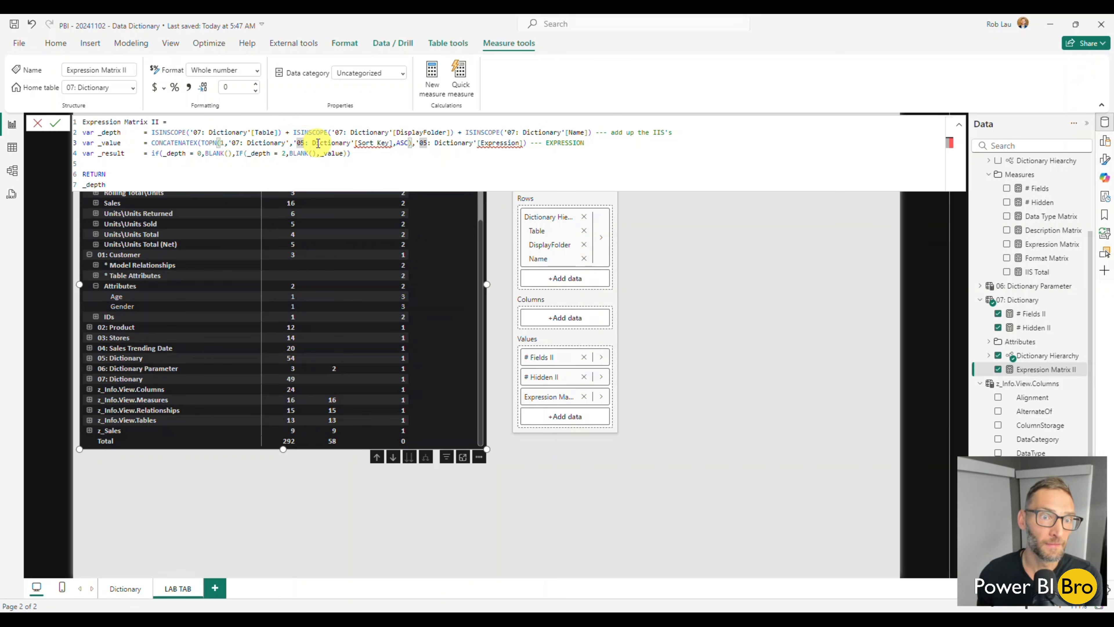
{"action": "key", "text": "BackSpace"}
{"action": "type", "text": "7"}
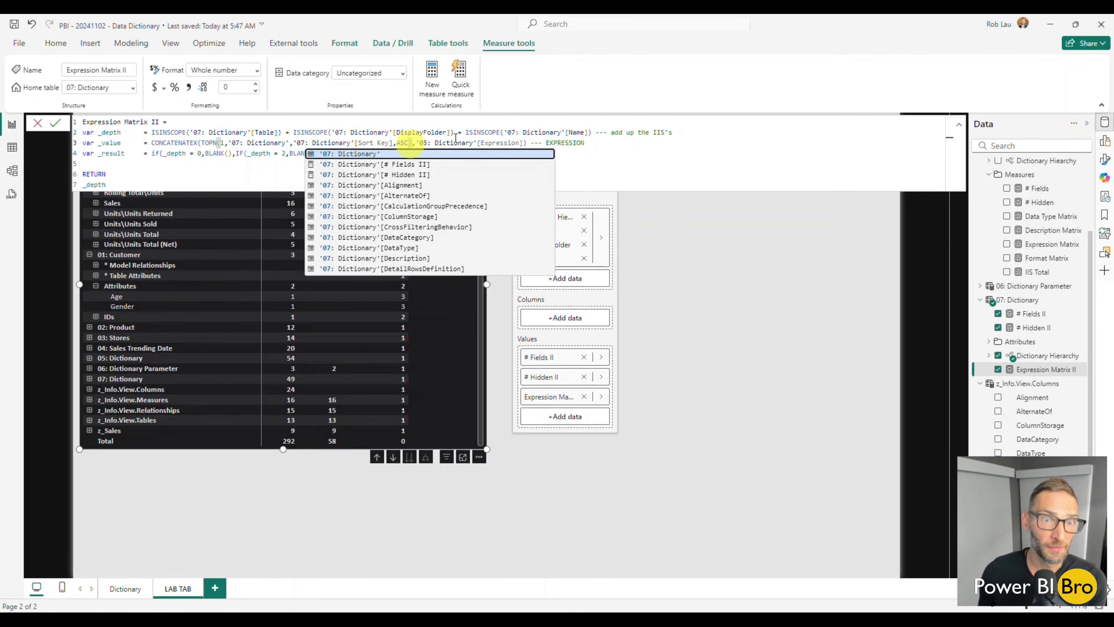
Point the Expression column reference in the _value variable to '07: Dictionary' and commit the formula
{"action": "left_click", "coordinate": [481, 131]}
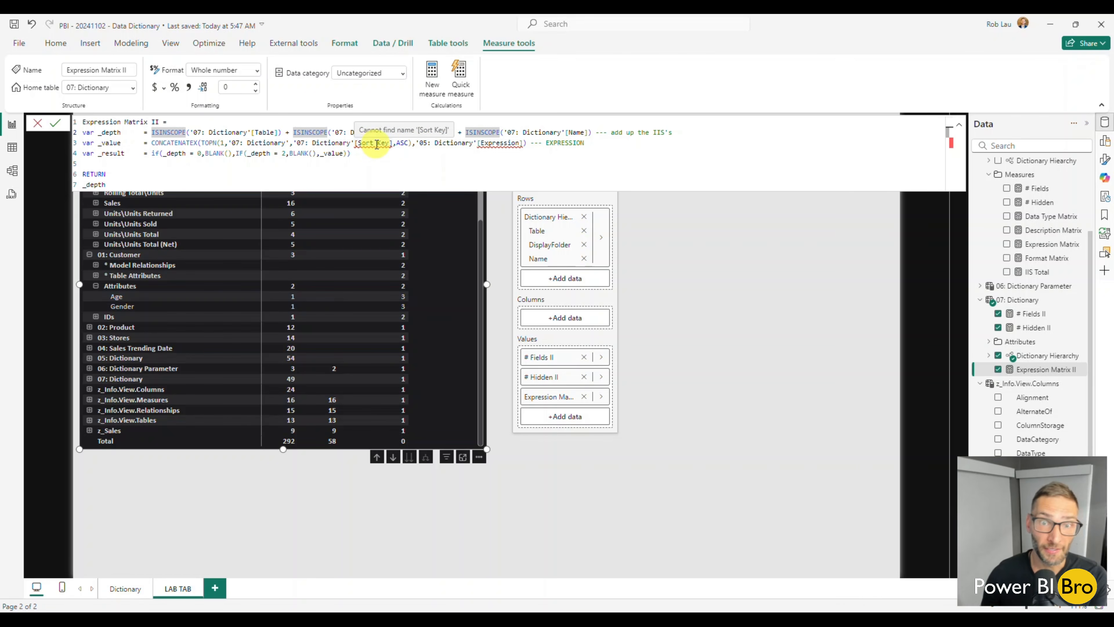
{"action": "left_click", "coordinate": [425, 143]}
{"action": "key", "text": "BackSpace"}
{"action": "type", "text": "7"}
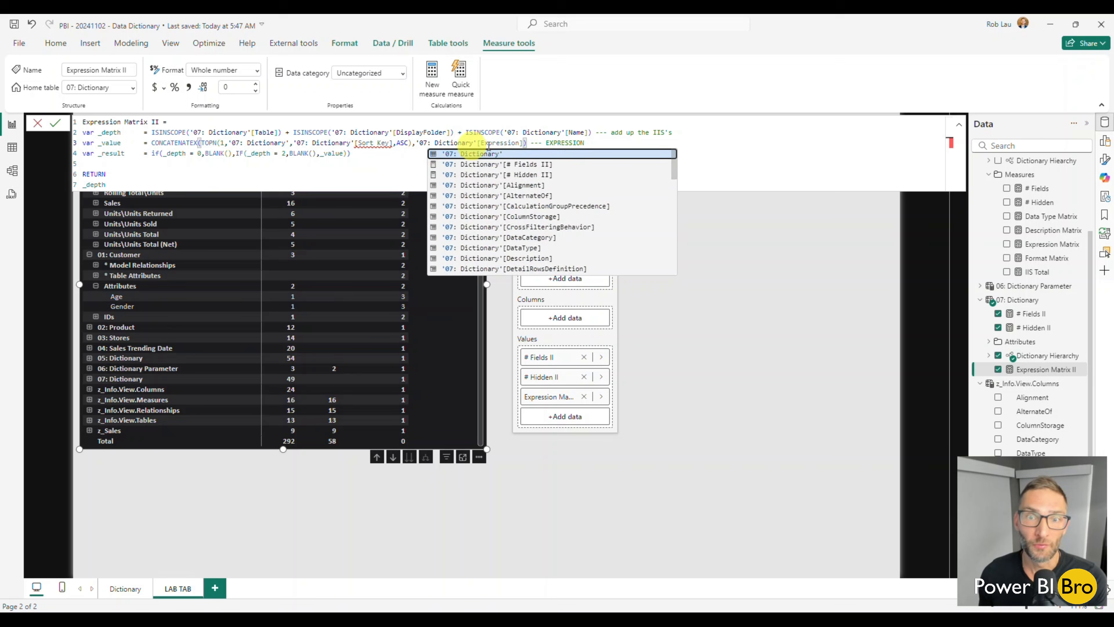
{"action": "left_click", "coordinate": [602, 143]}
{"action": "double_click", "coordinate": [602, 144]}
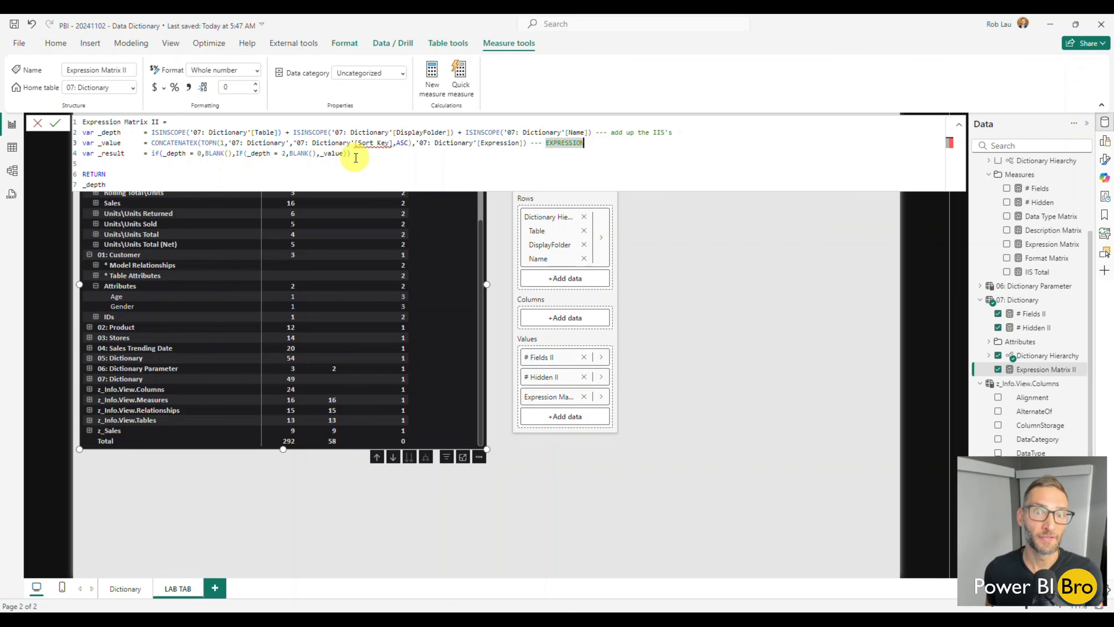
{"action": "key", "text": "Return"}
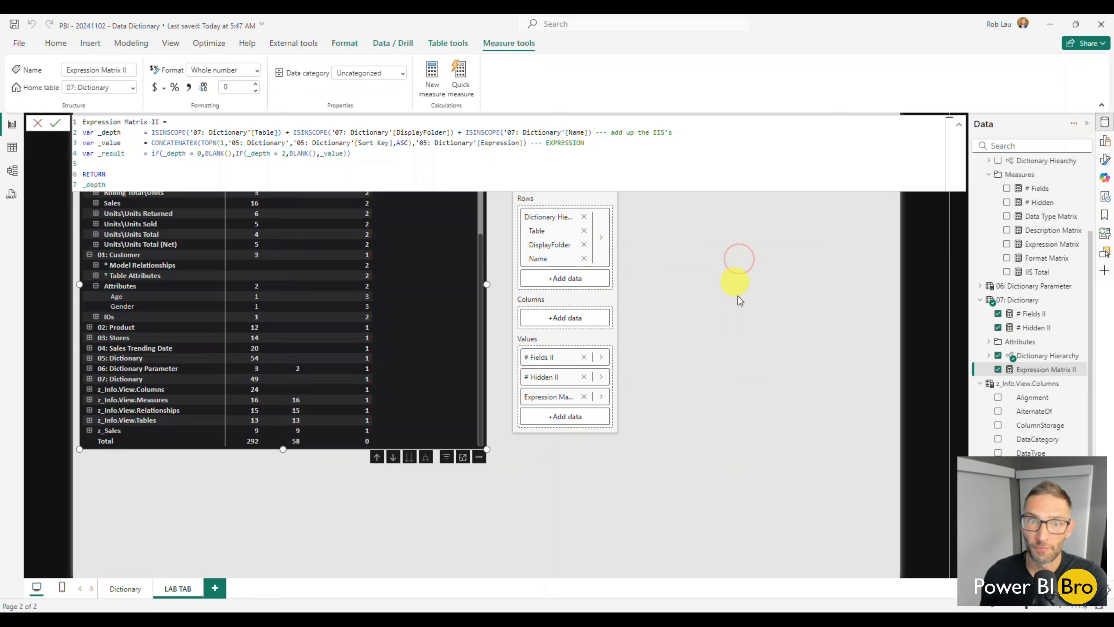
{"action": "left_click", "coordinate": [737, 295]}
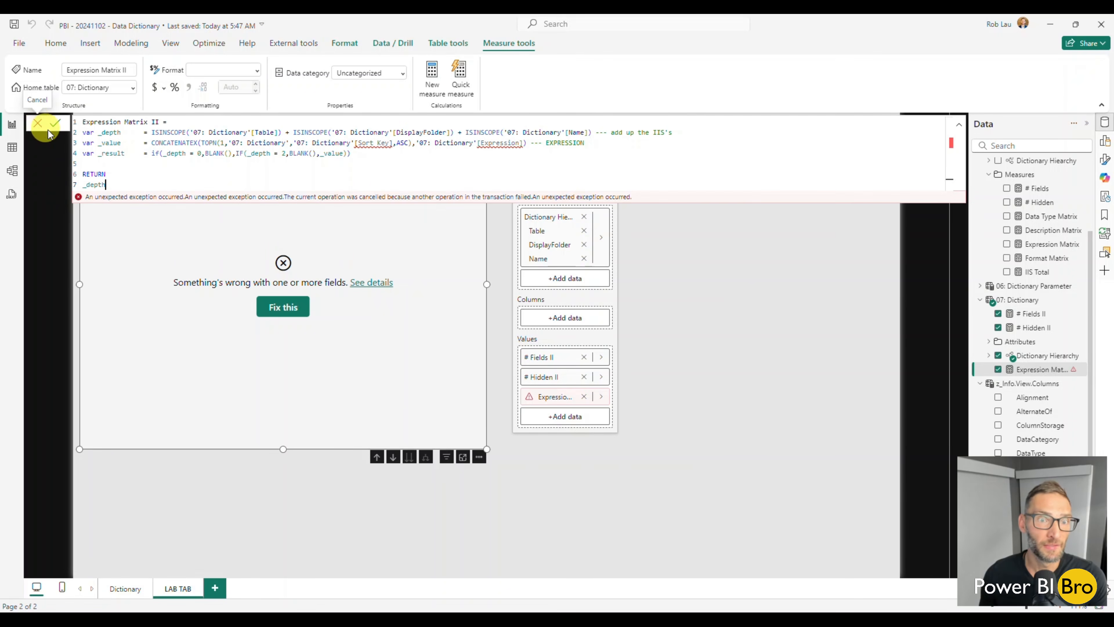
Comment out the _value and _result lines of Expression Matrix II with -- and commit the formula
{"action": "left_click", "coordinate": [83, 145]}
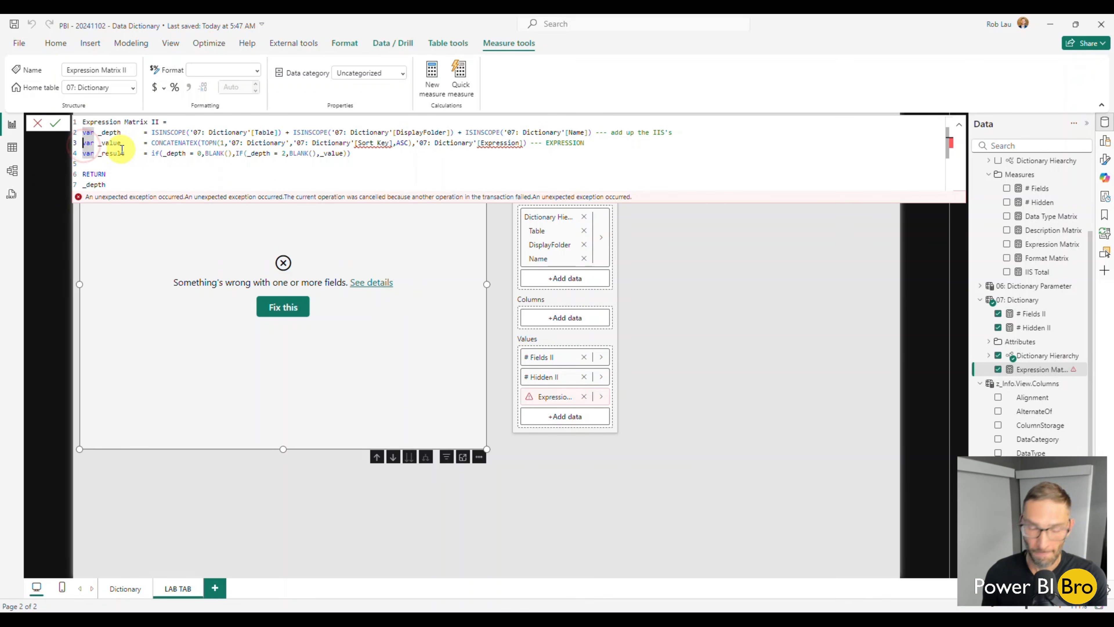
{"action": "type", "text": "--"}
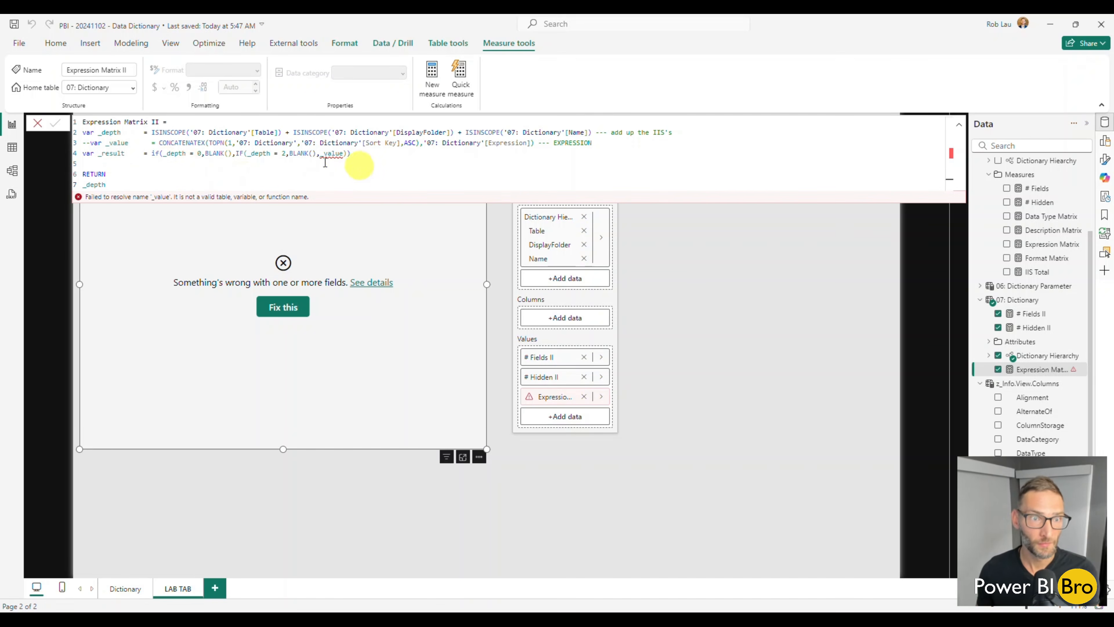
{"action": "left_click", "coordinate": [84, 153]}
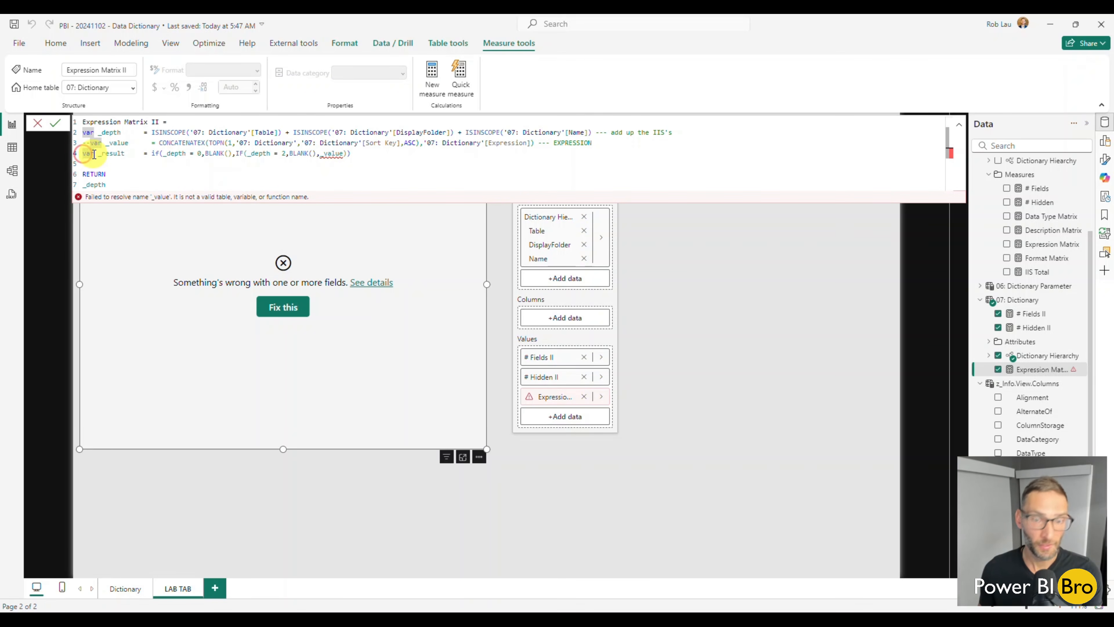
{"action": "type", "text": "--"}
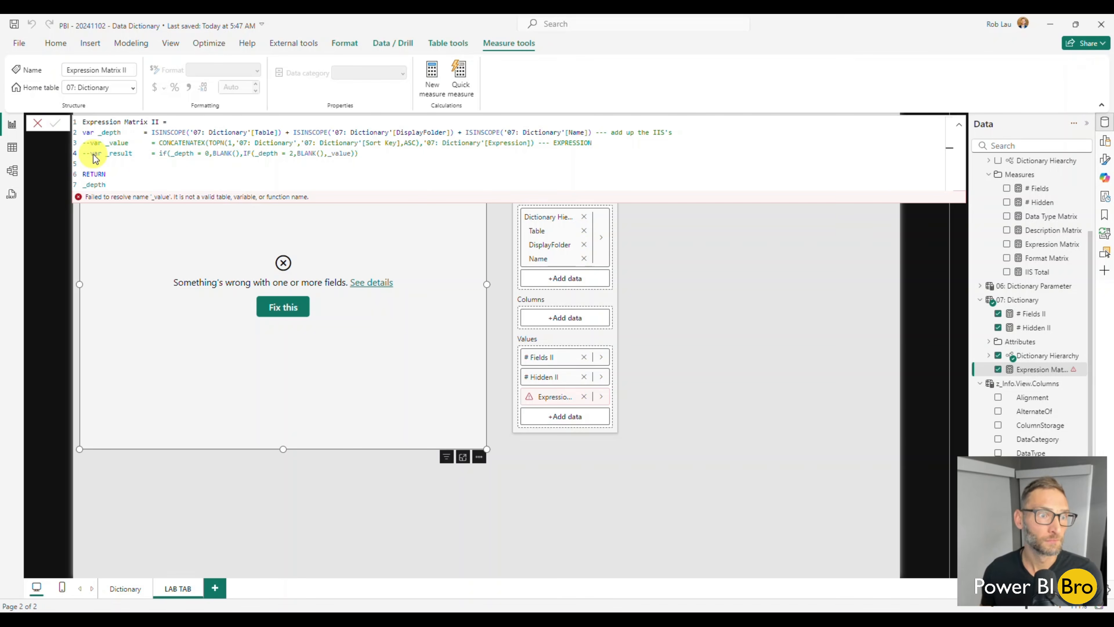
{"action": "key", "text": "Return"}
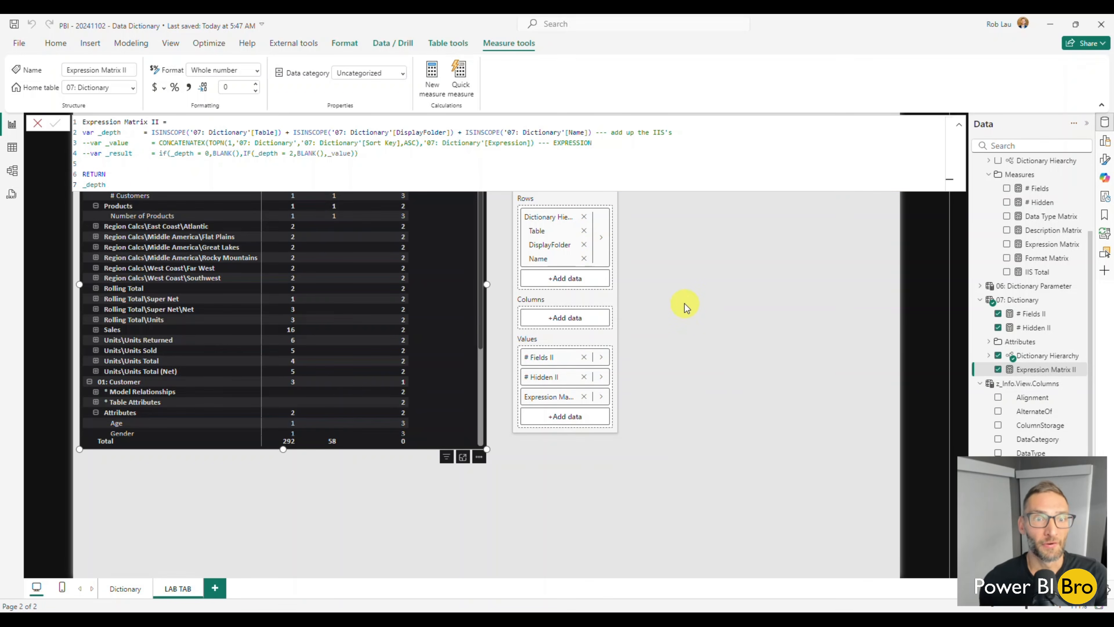
{"action": "left_click", "coordinate": [38, 124]}
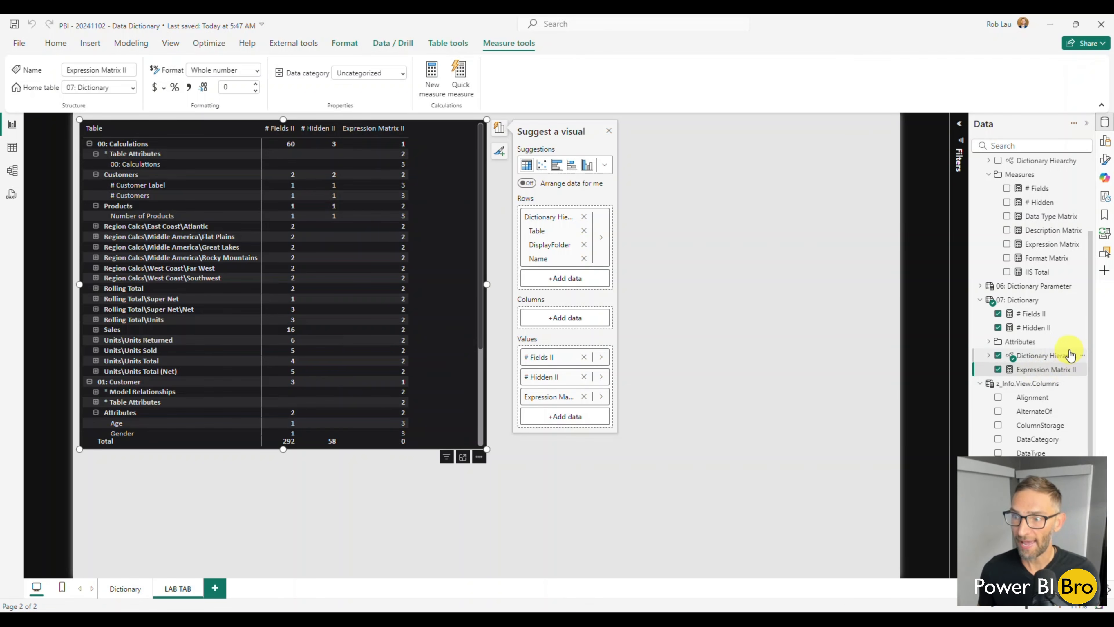
Copy the whole formula of the Sort Key calculated column in the 05: Dictionary table
{"action": "scroll", "coordinate": [1070, 355], "scroll_direction": "up", "scroll_amount": 3}
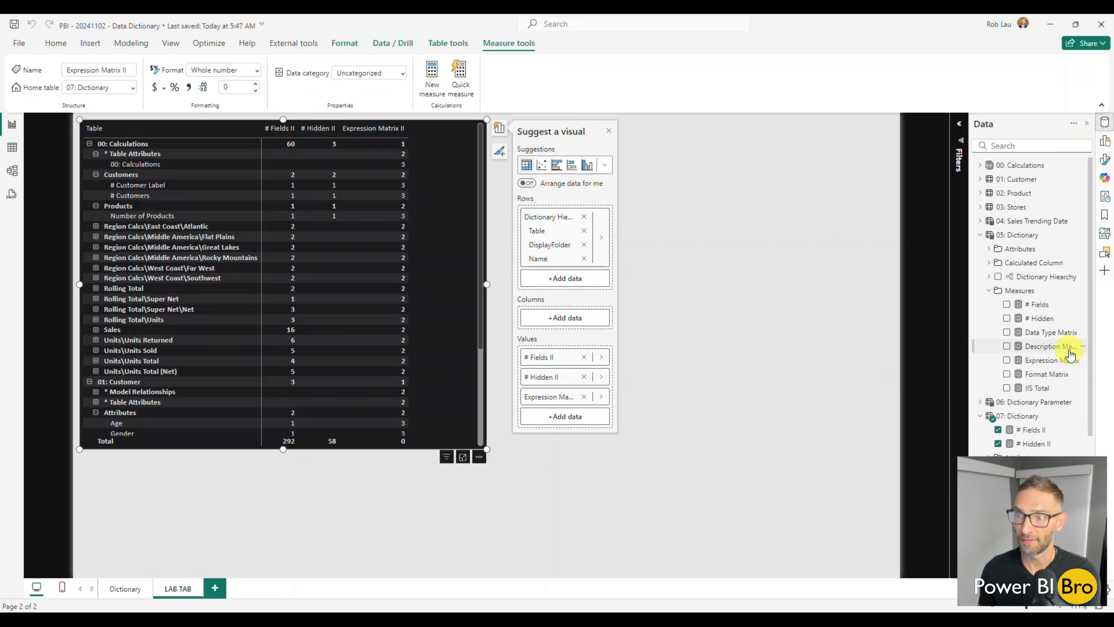
{"action": "left_click", "coordinate": [990, 291]}
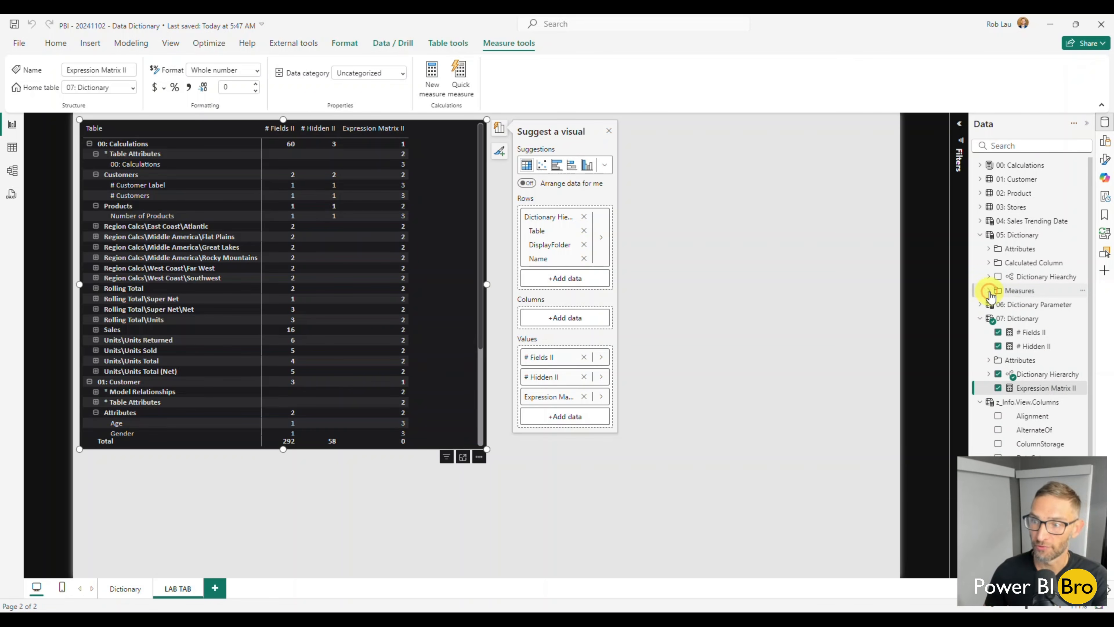
{"action": "left_click", "coordinate": [981, 318]}
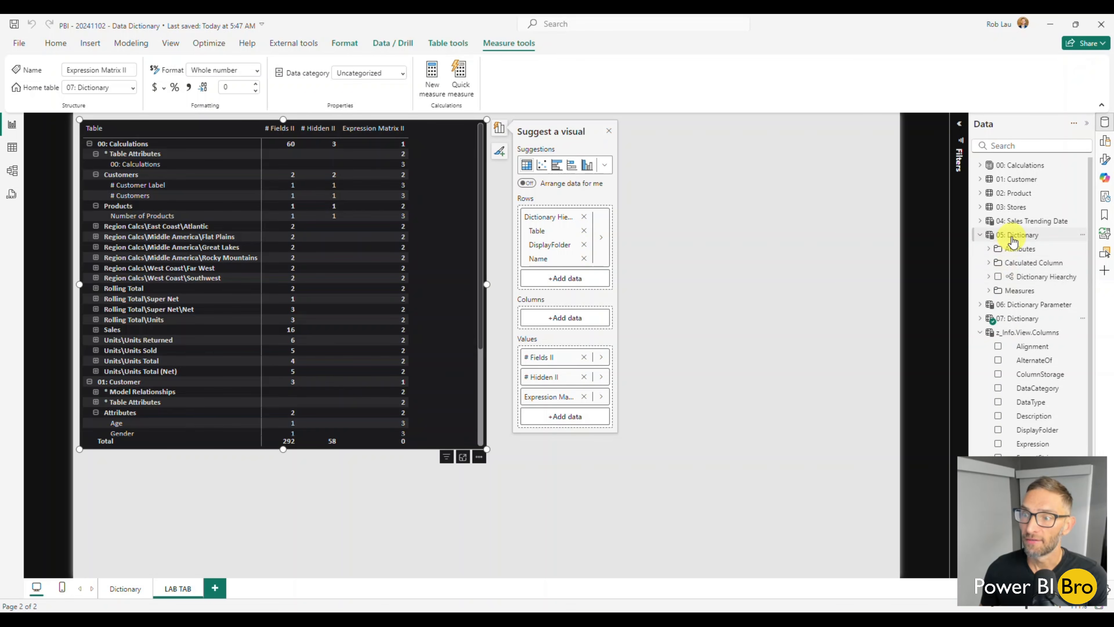
{"action": "left_click", "coordinate": [989, 262]}
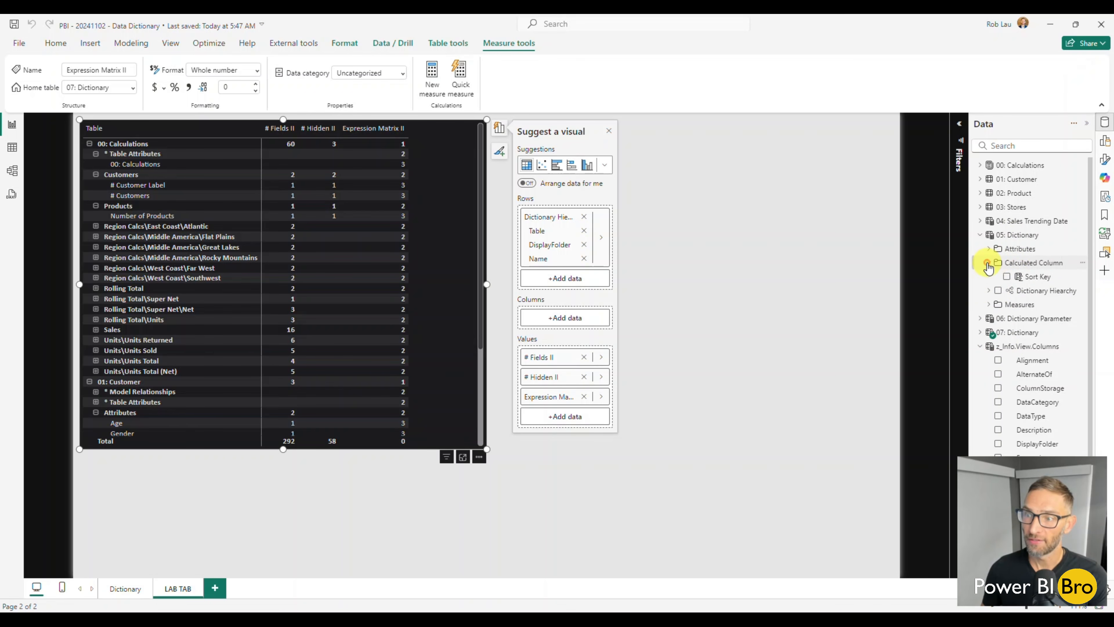
{"action": "left_click", "coordinate": [1035, 281]}
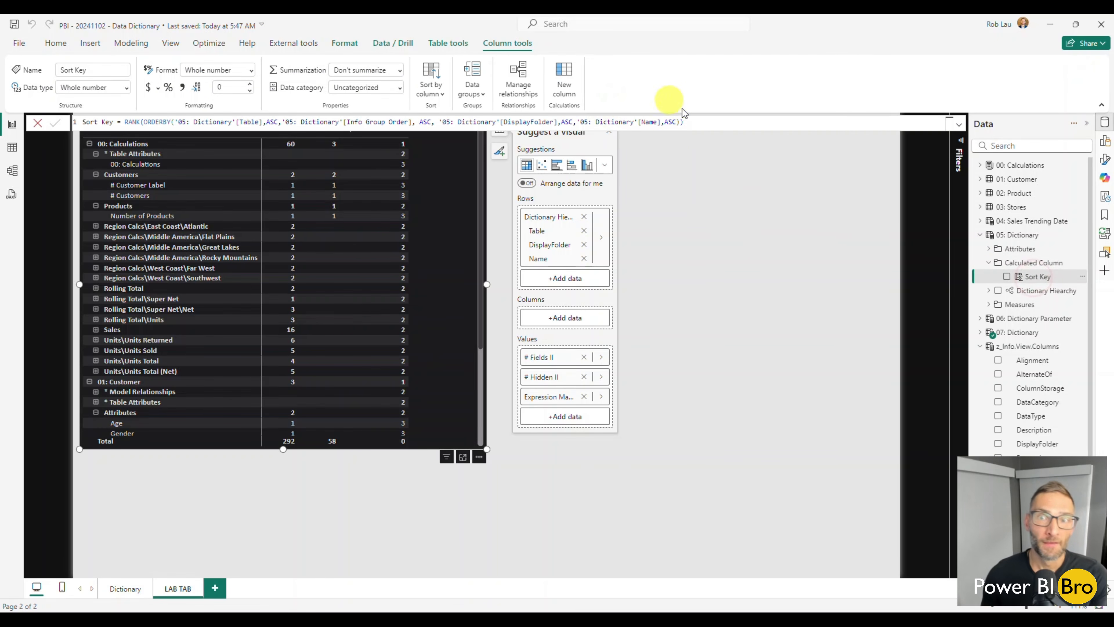
{"action": "triple_click", "coordinate": [688, 123]}
{"action": "key", "text": "ctrl+c"}
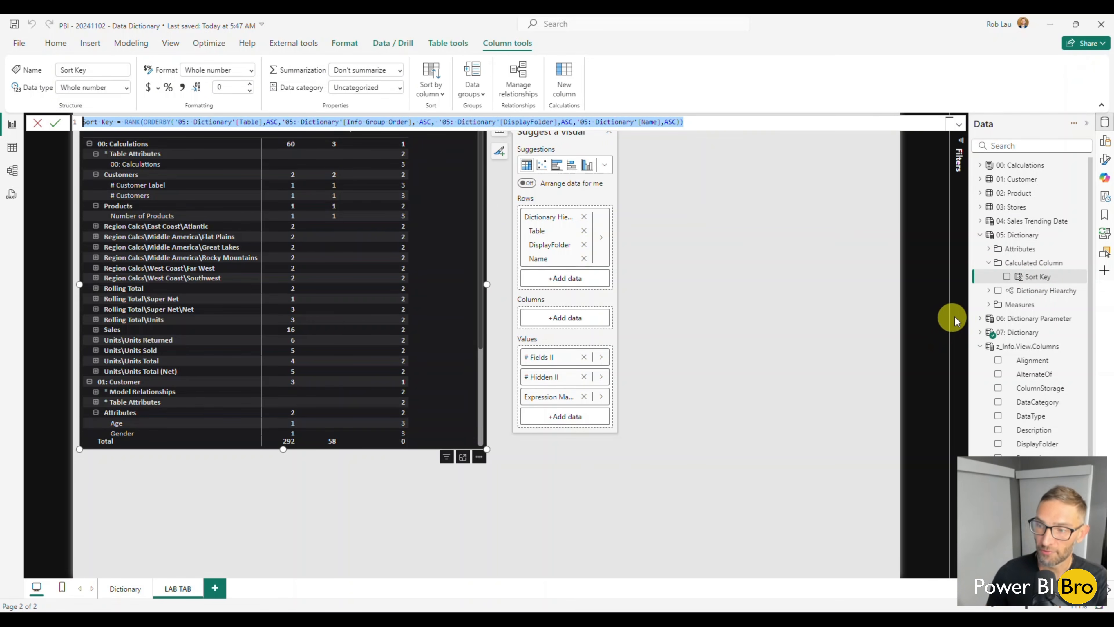
In Table view, create a new calculated column in 07: Dictionary and fill it with the copied Sort Key formula
{"action": "scroll", "coordinate": [1057, 325], "scroll_direction": "down", "scroll_amount": 1}
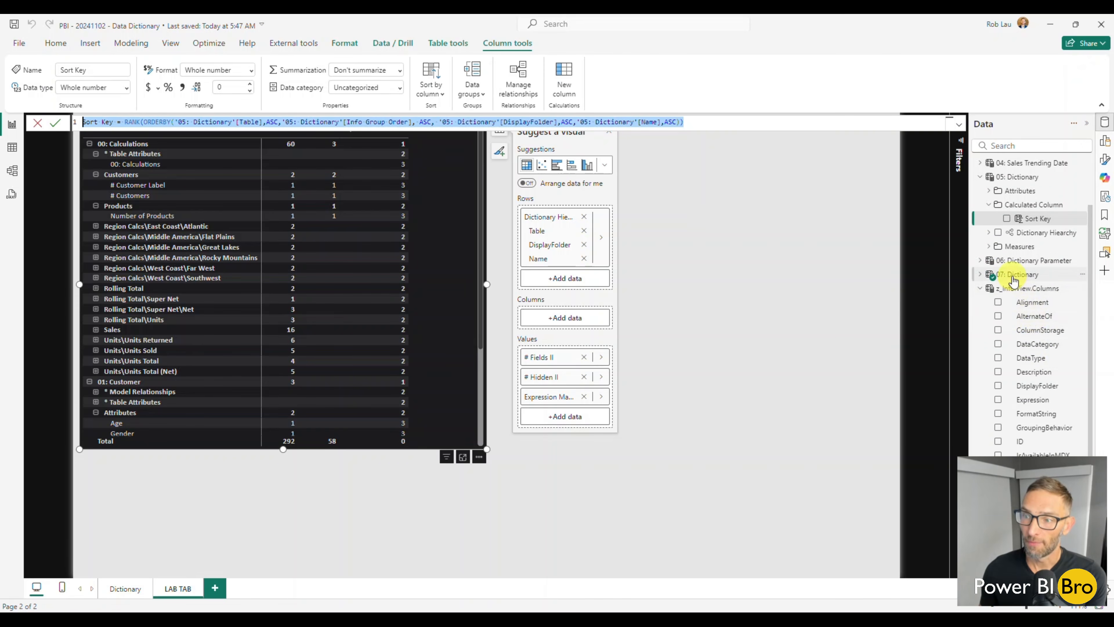
{"action": "left_click", "coordinate": [12, 148]}
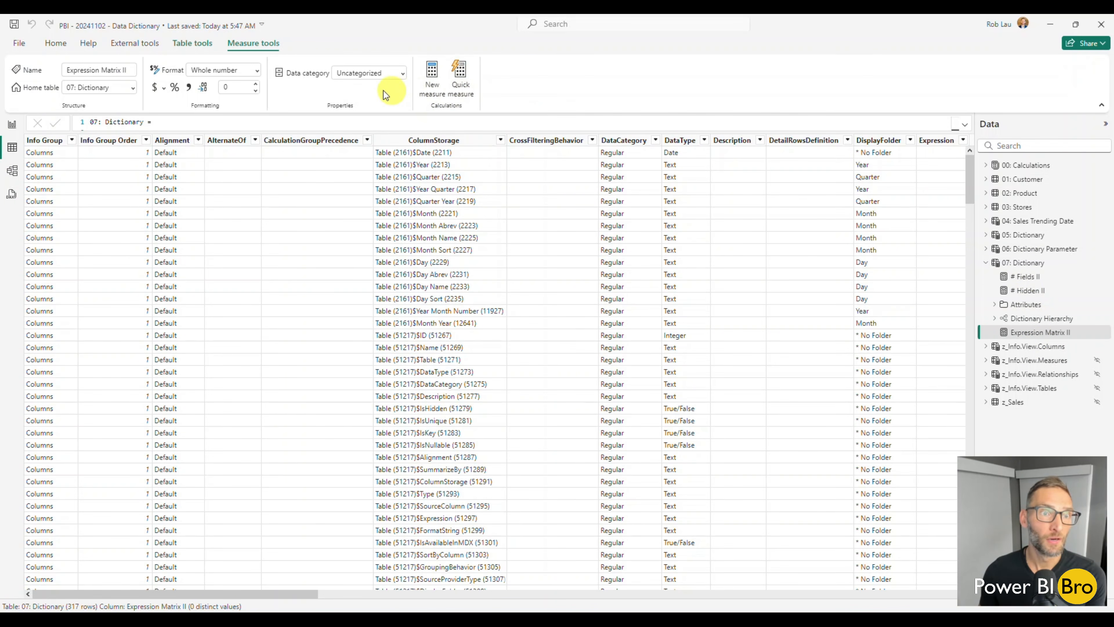
{"action": "left_click", "coordinate": [1022, 263]}
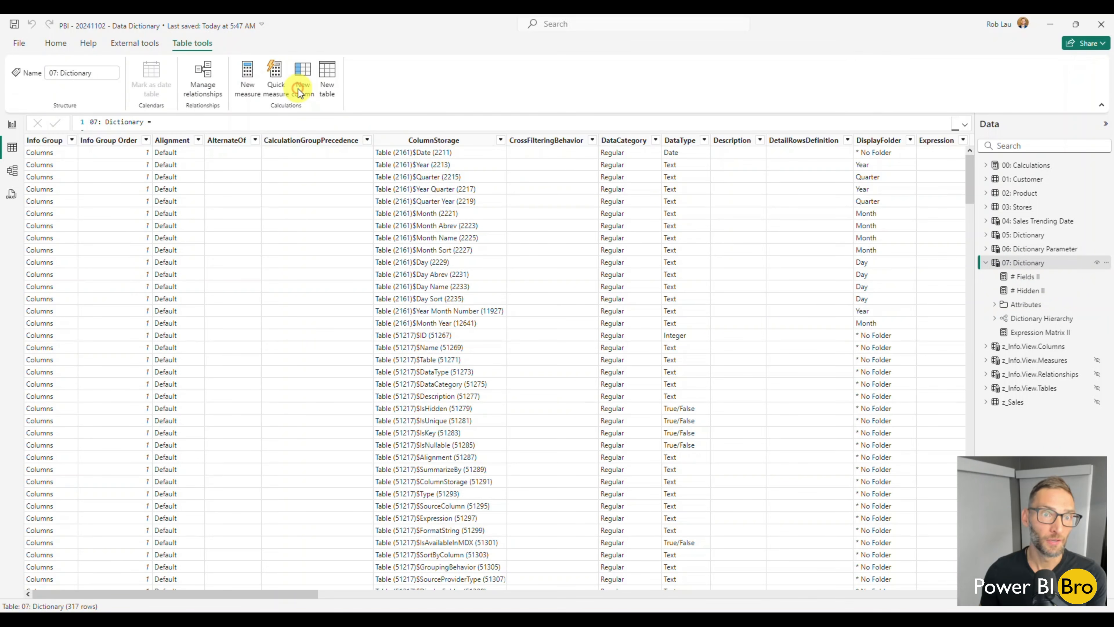
{"action": "left_click", "coordinate": [301, 78]}
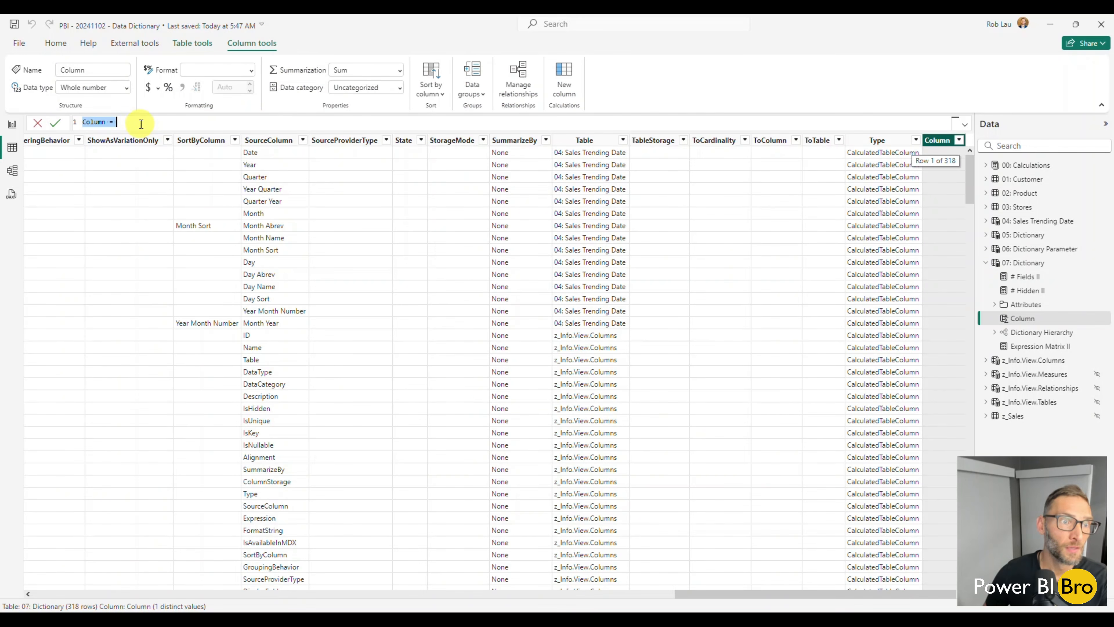
{"action": "left_click_drag", "start_coordinate": [139, 123], "coordinate": [85, 122]}
{"action": "key", "text": "ctrl+v"}
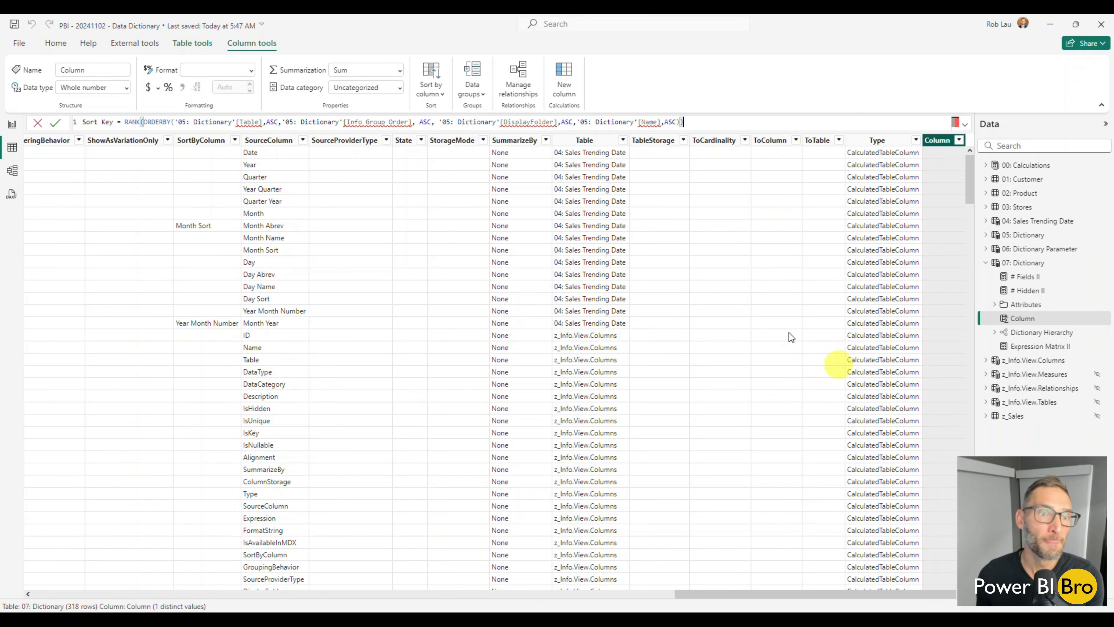
Point the Table and Info Group Order references in the new Sort Key formula to '07: Dictionary'
{"action": "left_click", "coordinate": [184, 123]}
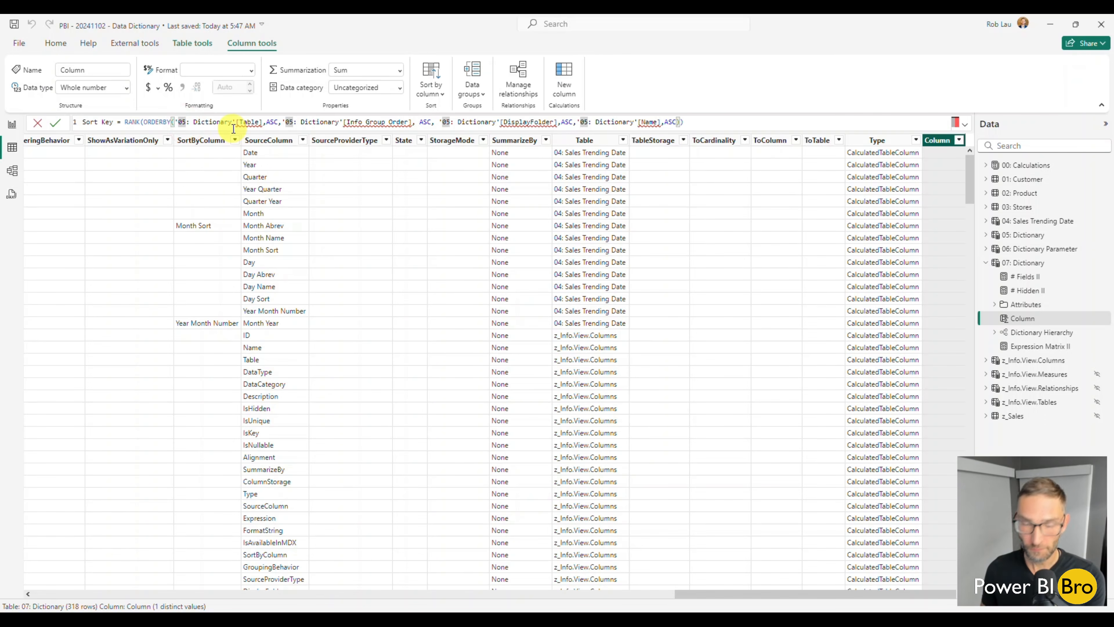
{"action": "key", "text": "Delete"}
{"action": "key", "text": "Delete"}
{"action": "type", "text": "07"}
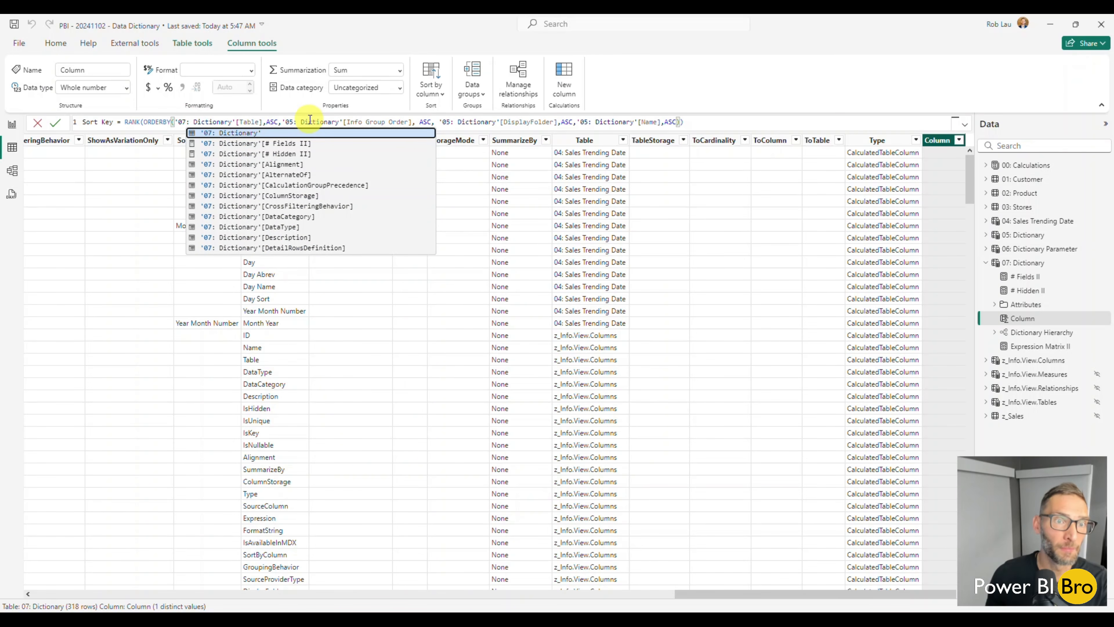
{"action": "left_click", "coordinate": [294, 122]}
{"action": "key", "text": "BackSpace"}
{"action": "key", "text": "BackSpace"}
{"action": "type", "text": "07"}
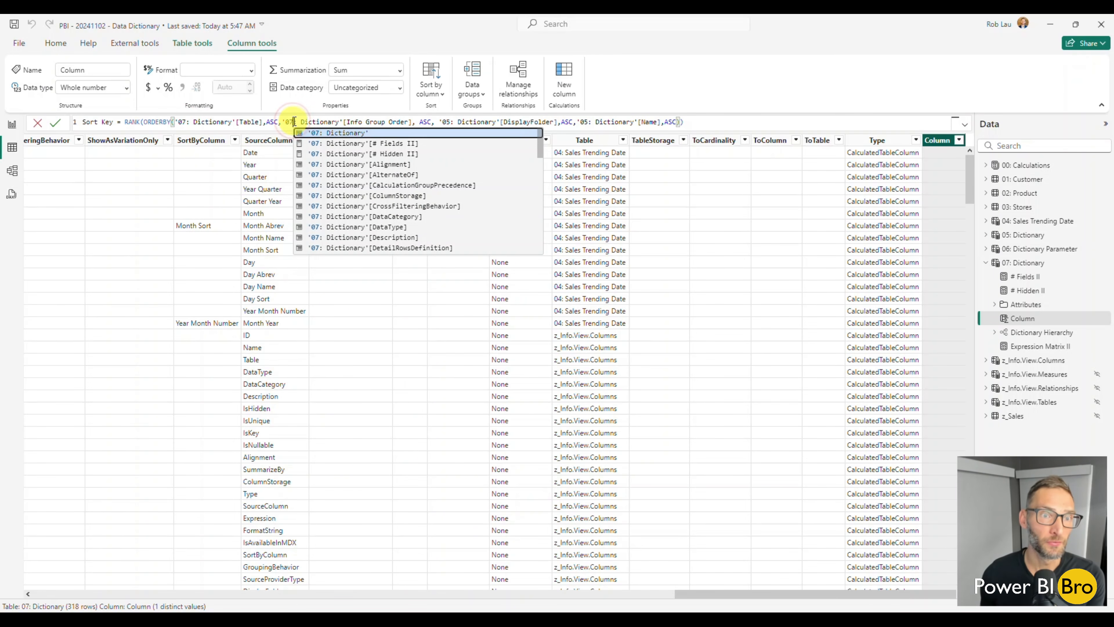
Point the DisplayFolder and Name references in the new Sort Key formula to '07: Dictionary'
{"action": "left_click", "coordinate": [452, 122]}
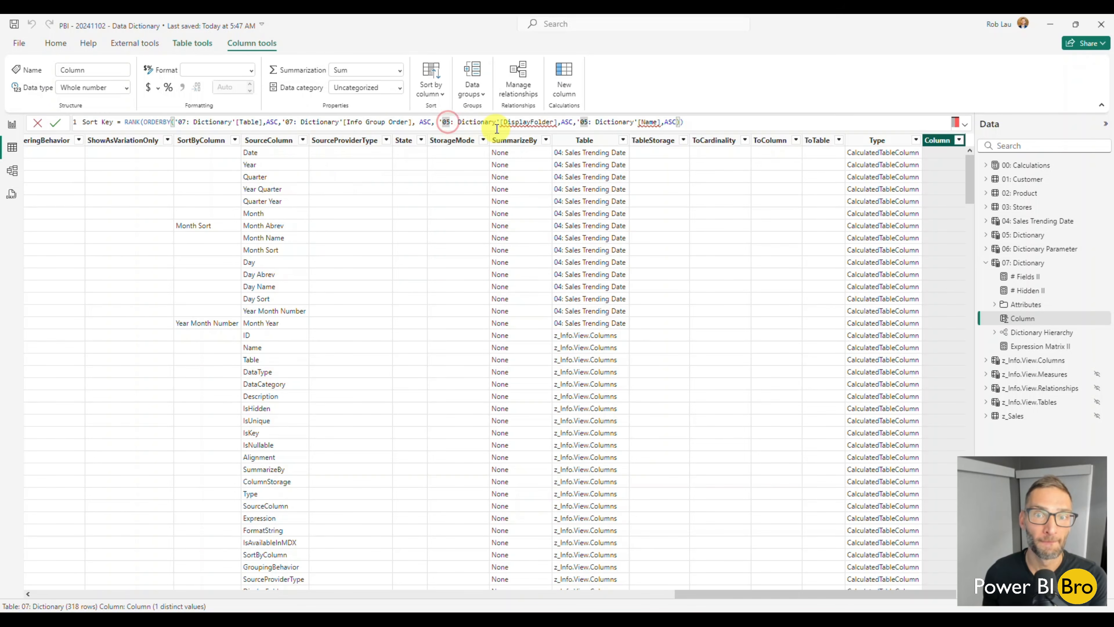
{"action": "key", "text": "BackSpace"}
{"action": "key", "text": "BackSpace"}
{"action": "type", "text": "07"}
{"action": "left_click", "coordinate": [592, 122]}
{"action": "key", "text": "BackSpace"}
{"action": "key", "text": "BackSpace"}
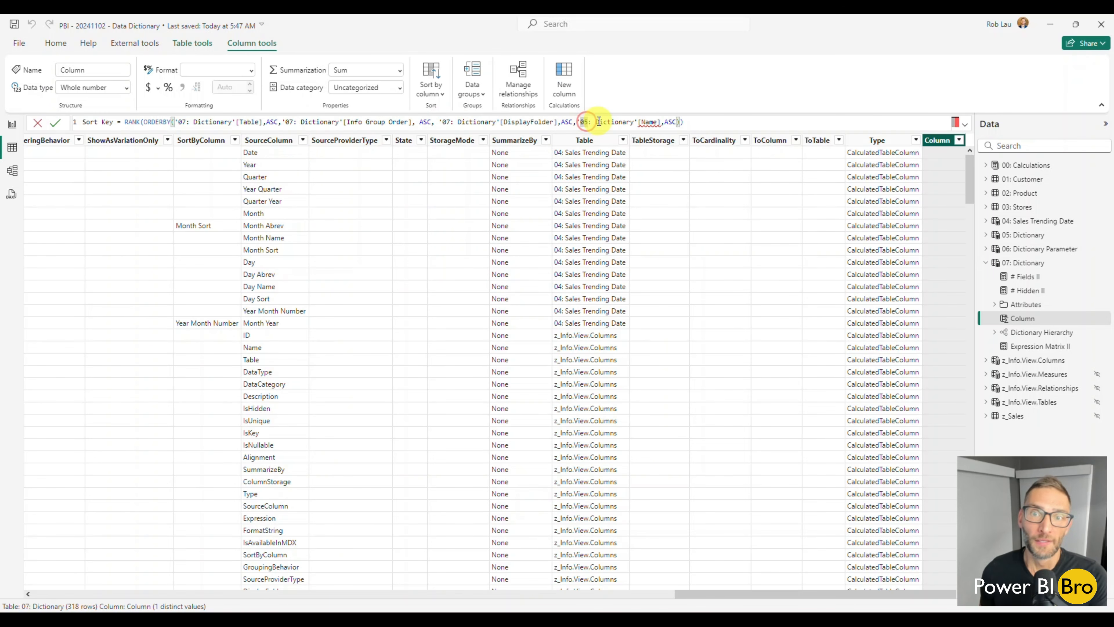
{"action": "type", "text": "07"}
{"action": "left_click", "coordinate": [694, 123]}
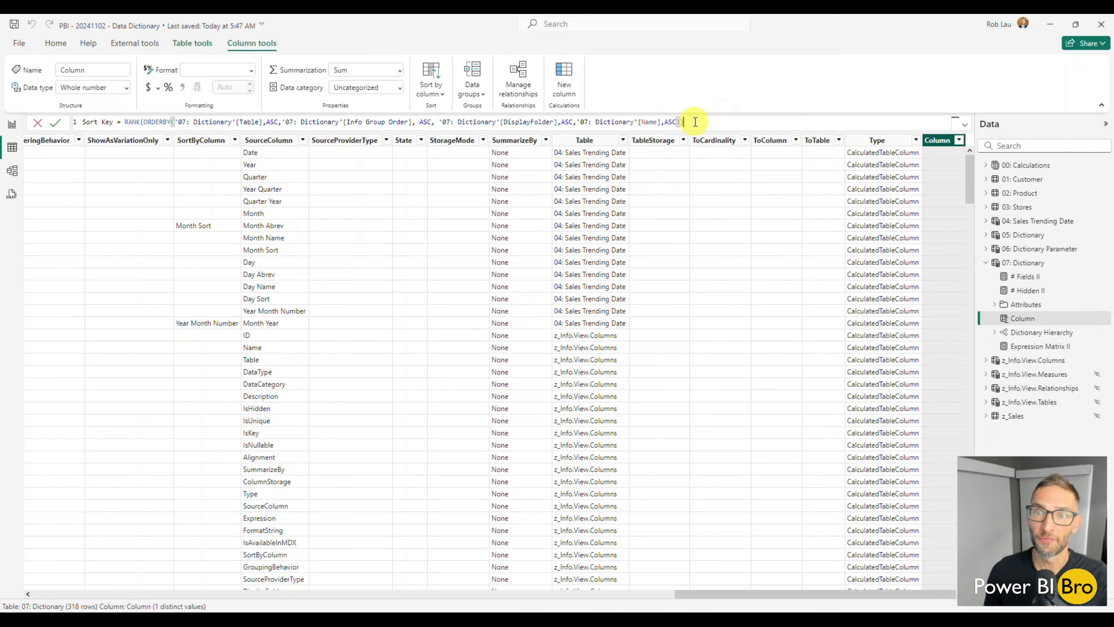
Commit the Sort Key column and sort 07: Dictionary by it in ascending order, checking against the Customers folder of 00: Calculations
{"action": "key", "text": "Return"}
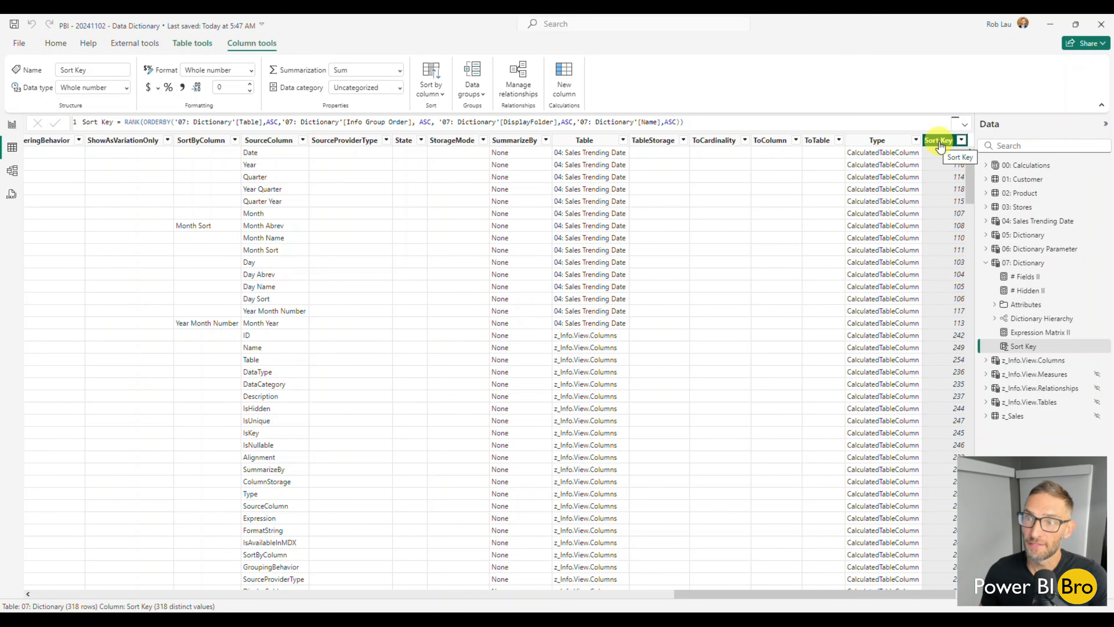
{"action": "left_click", "coordinate": [961, 140]}
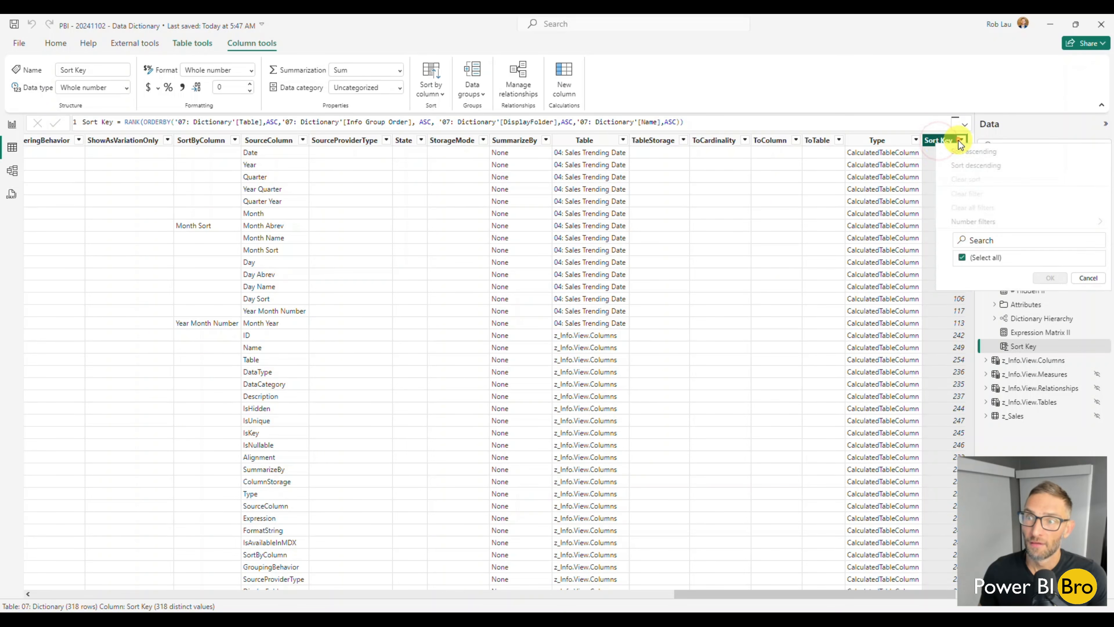
{"action": "left_click", "coordinate": [953, 165]}
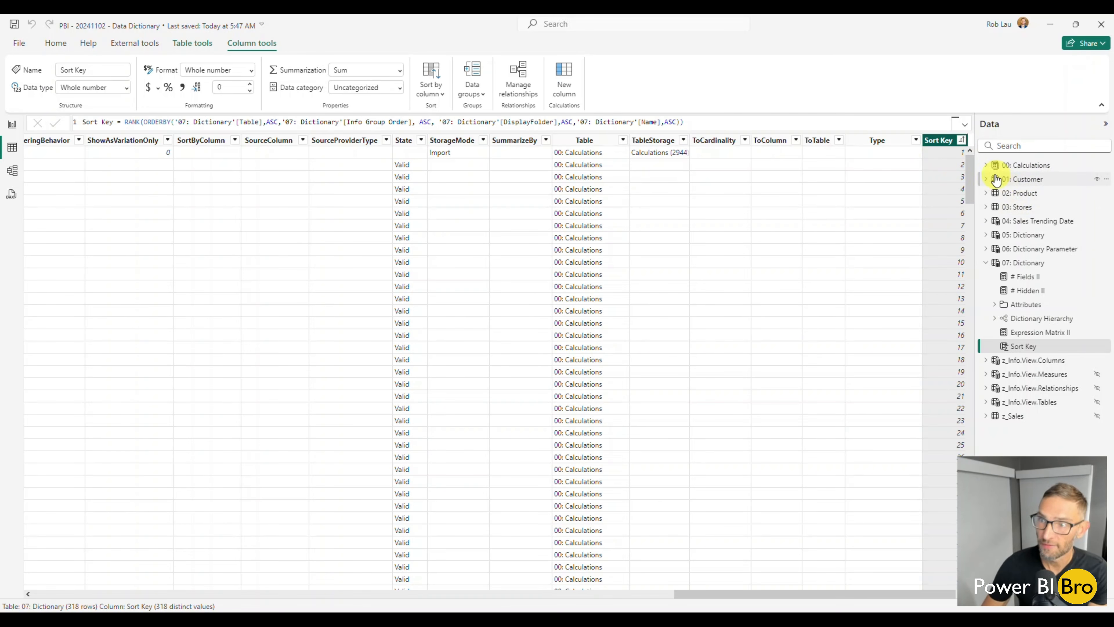
{"action": "left_click", "coordinate": [988, 167]}
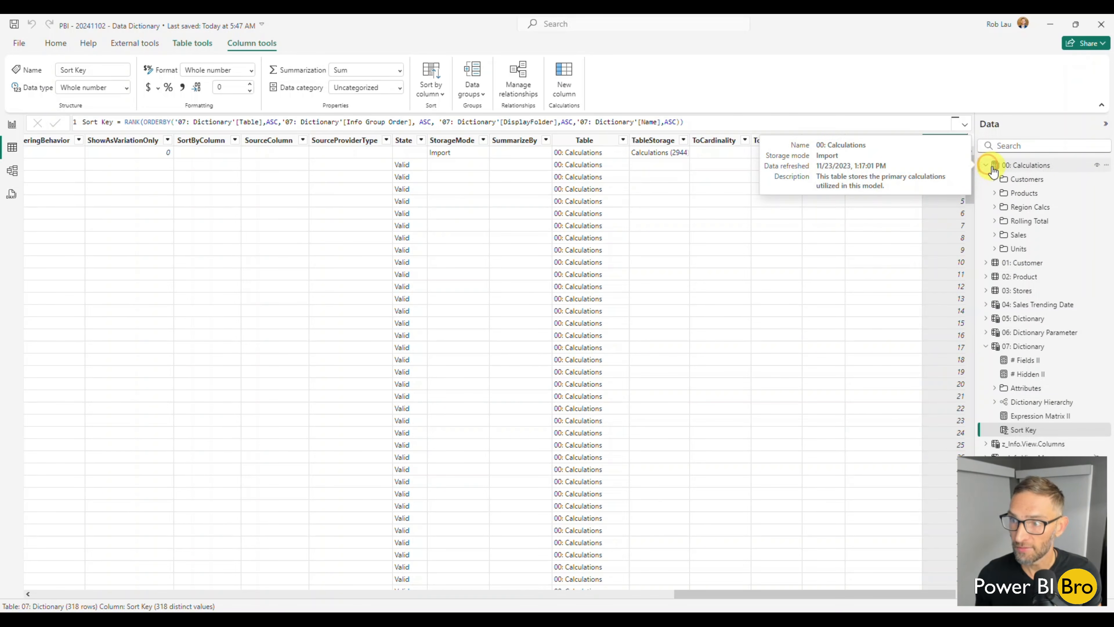
{"action": "left_click", "coordinate": [996, 180]}
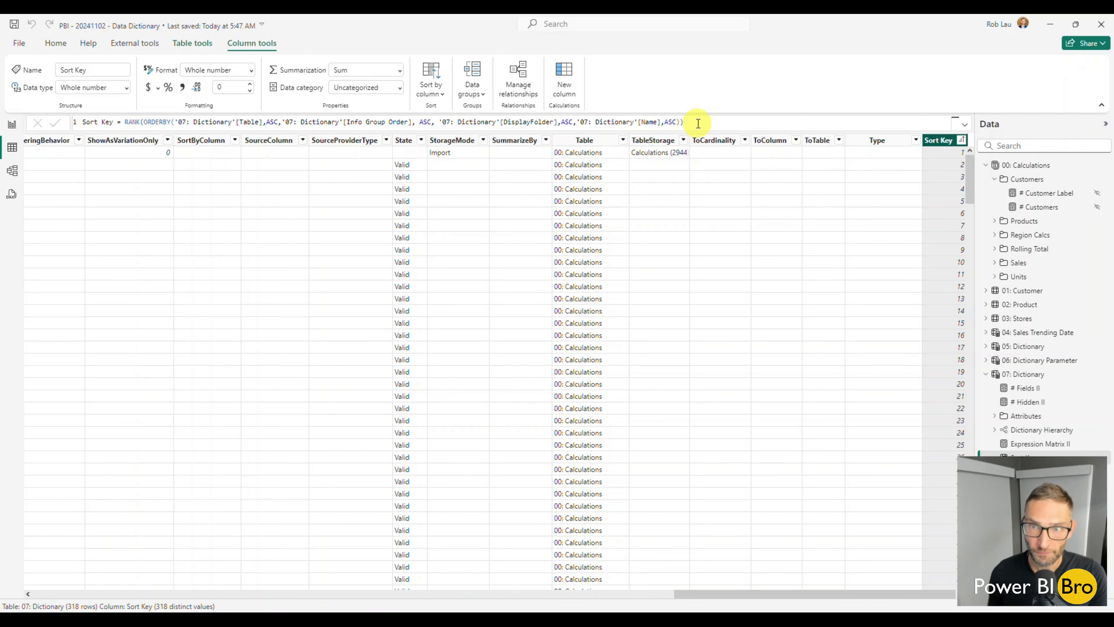
In Report view, uncomment the _value variable line in the Expression Matrix II measure, with TOPN set to 1
{"action": "left_click", "coordinate": [12, 125]}
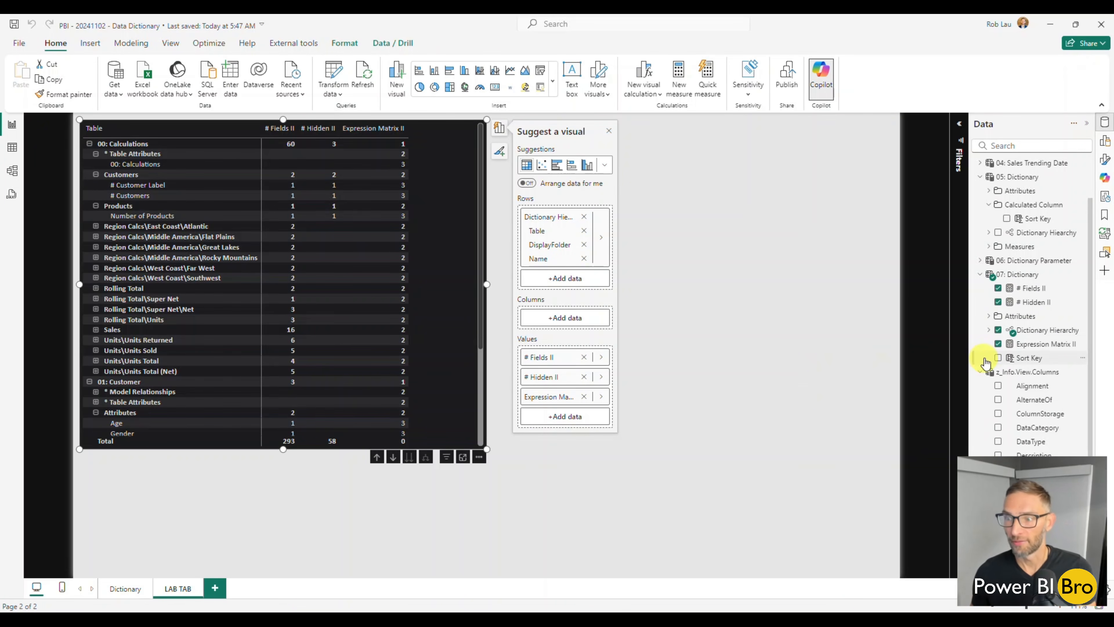
{"action": "left_click", "coordinate": [1045, 347]}
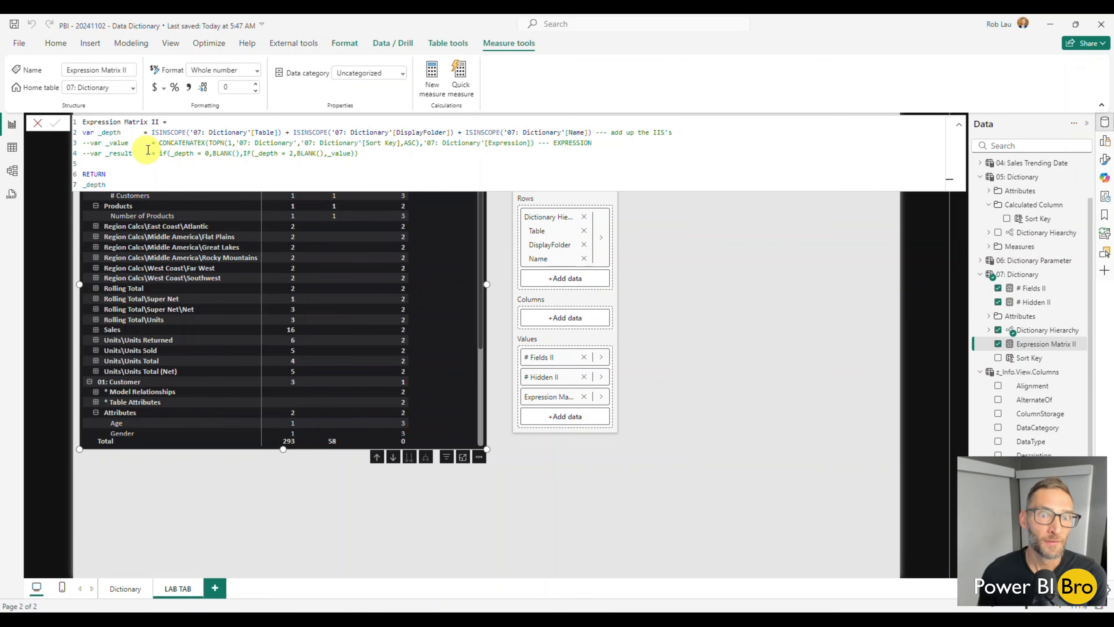
{"action": "left_click", "coordinate": [89, 144]}
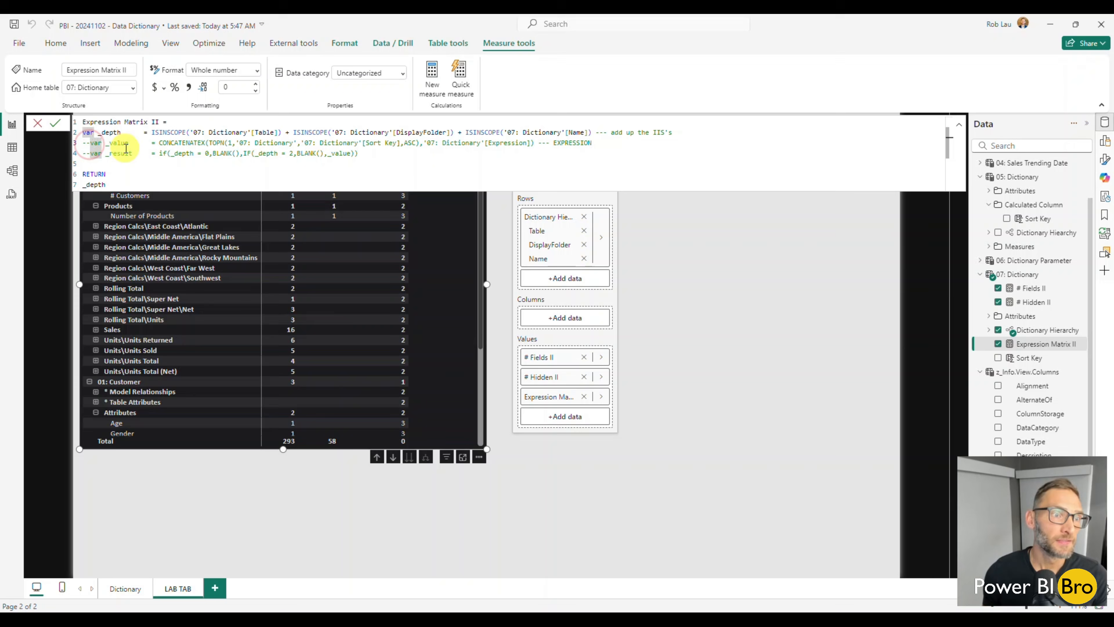
{"action": "key", "text": "BackSpace"}
{"action": "key", "text": "BackSpace"}
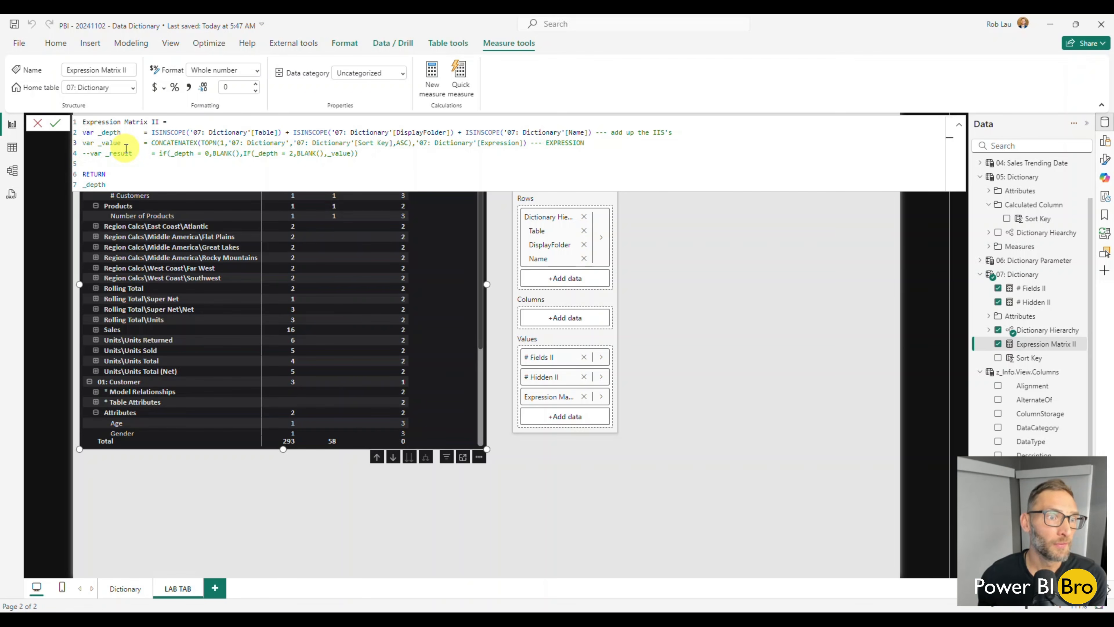
{"action": "left_click", "coordinate": [221, 145]}
{"action": "type", "text": "1"}
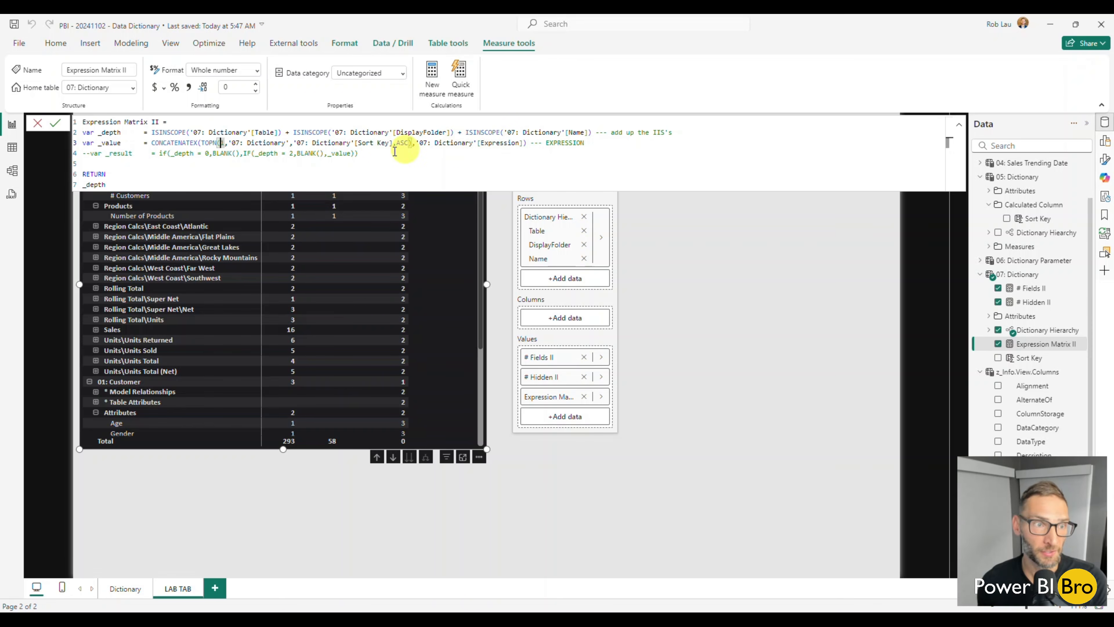
Make Expression Matrix II return _value and widen the matrix to nearly the full page width so the expressions fit
{"action": "left_click_drag", "start_coordinate": [119, 183], "coordinate": [87, 184]}
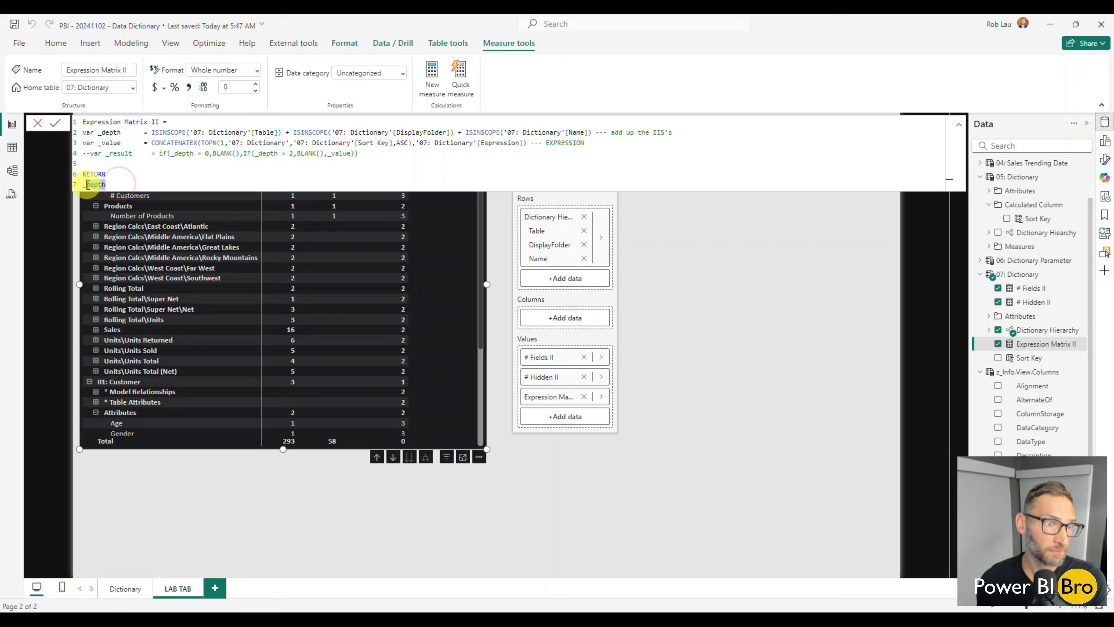
{"action": "type", "text": "value"}
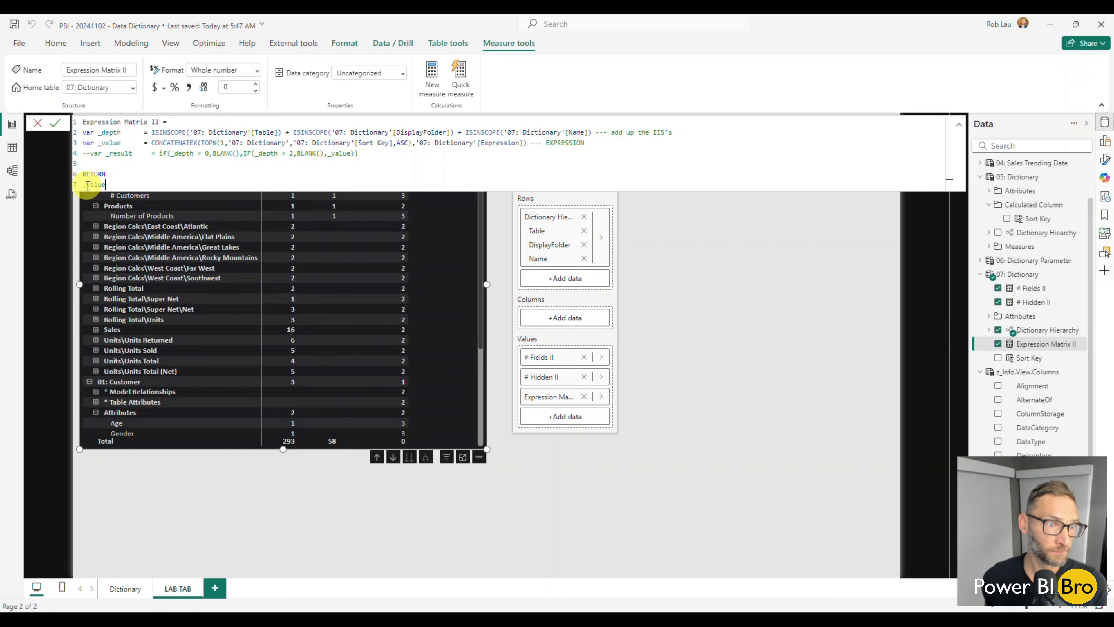
{"action": "key", "text": "Return"}
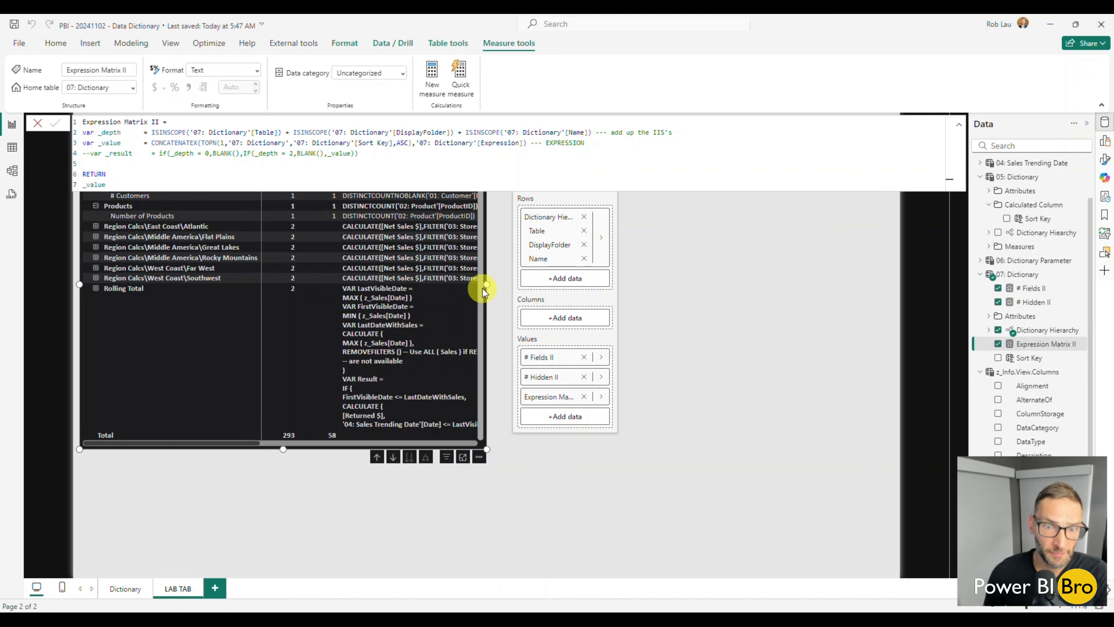
{"action": "left_click_drag", "start_coordinate": [486, 286], "coordinate": [817, 265]}
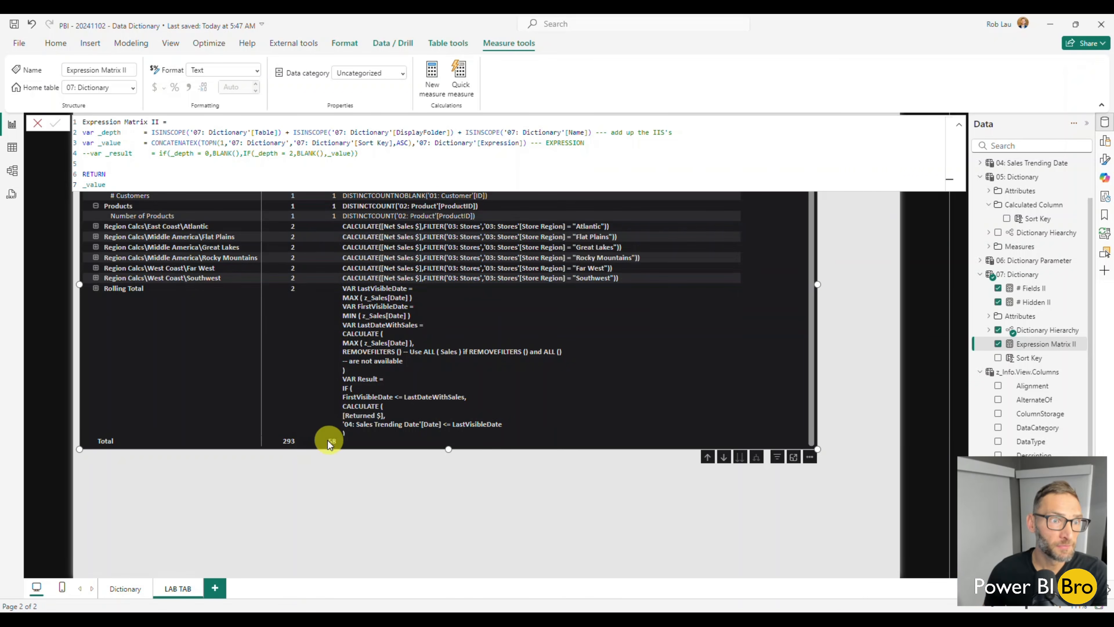
{"action": "left_click", "coordinate": [331, 503]}
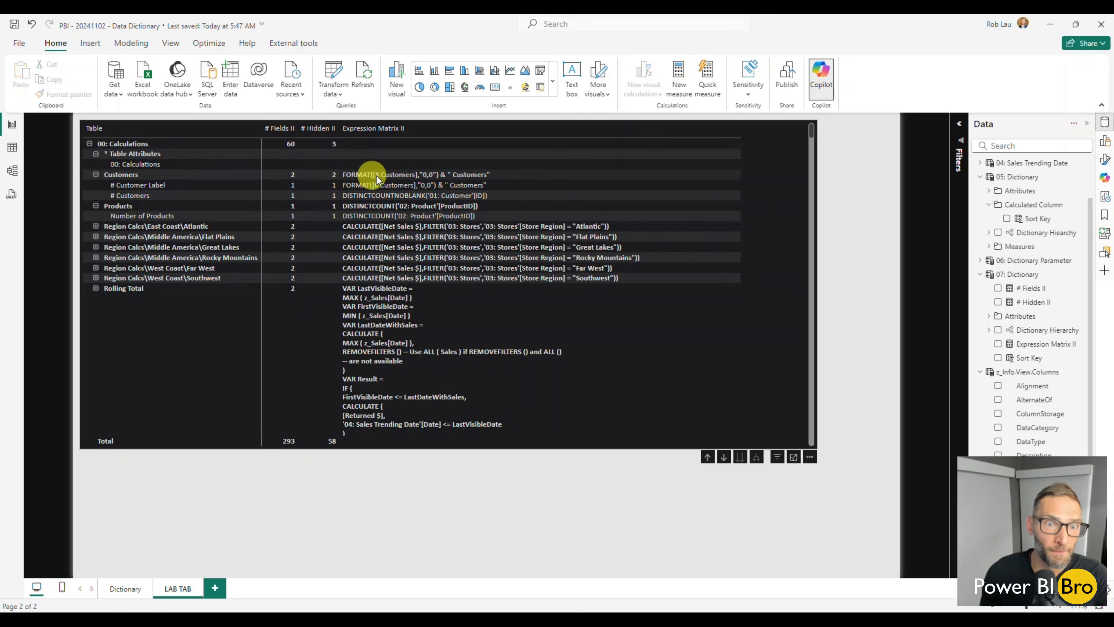
Collapse the entire Table level of the matrix and expand only the 00: Calculations row to its display folders
{"action": "right_click", "coordinate": [91, 148]}
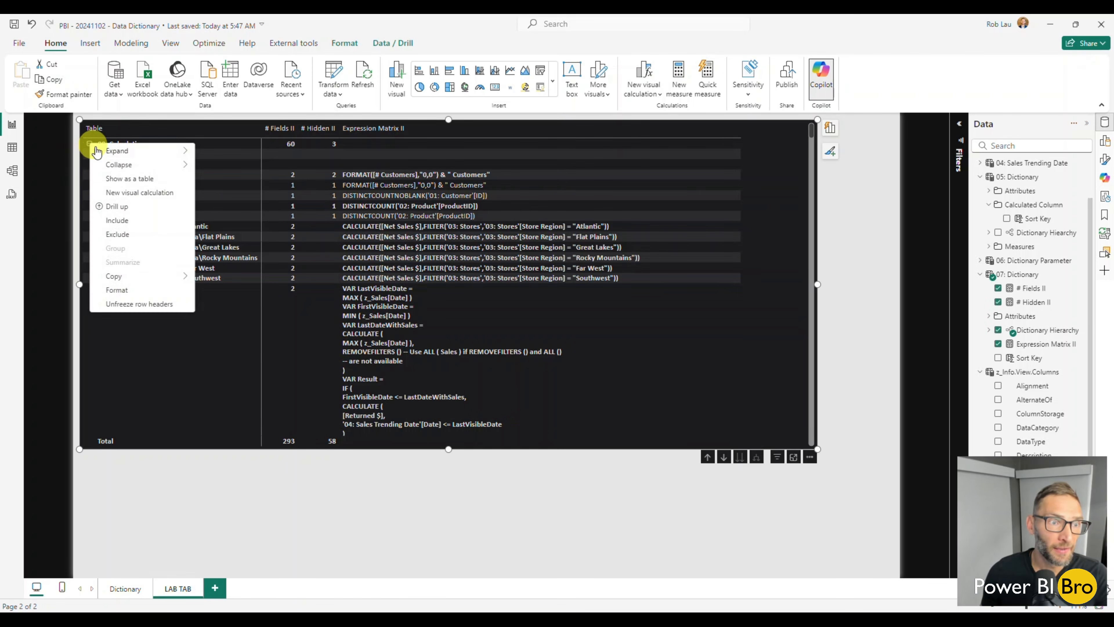
{"action": "mouse_move", "coordinate": [115, 154]}
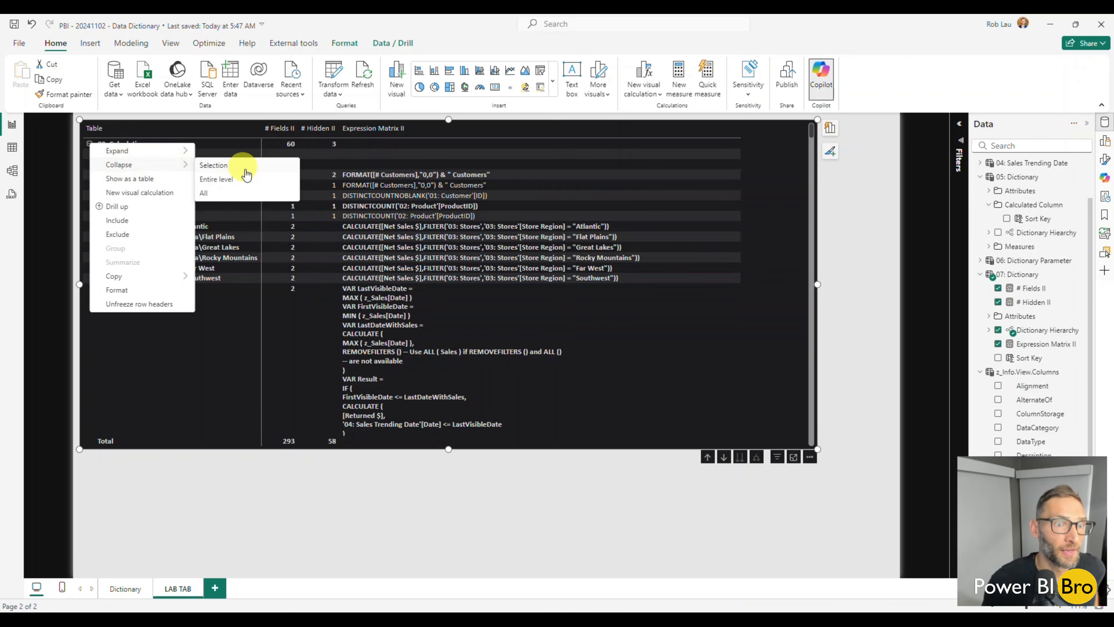
{"action": "left_click", "coordinate": [217, 179]}
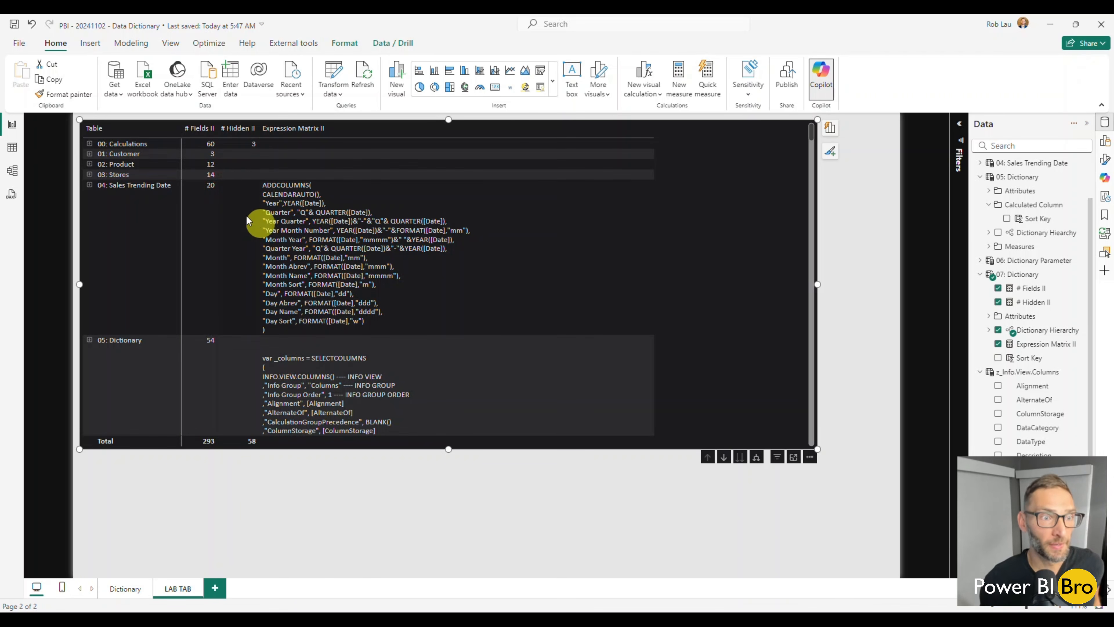
{"action": "left_click", "coordinate": [89, 145]}
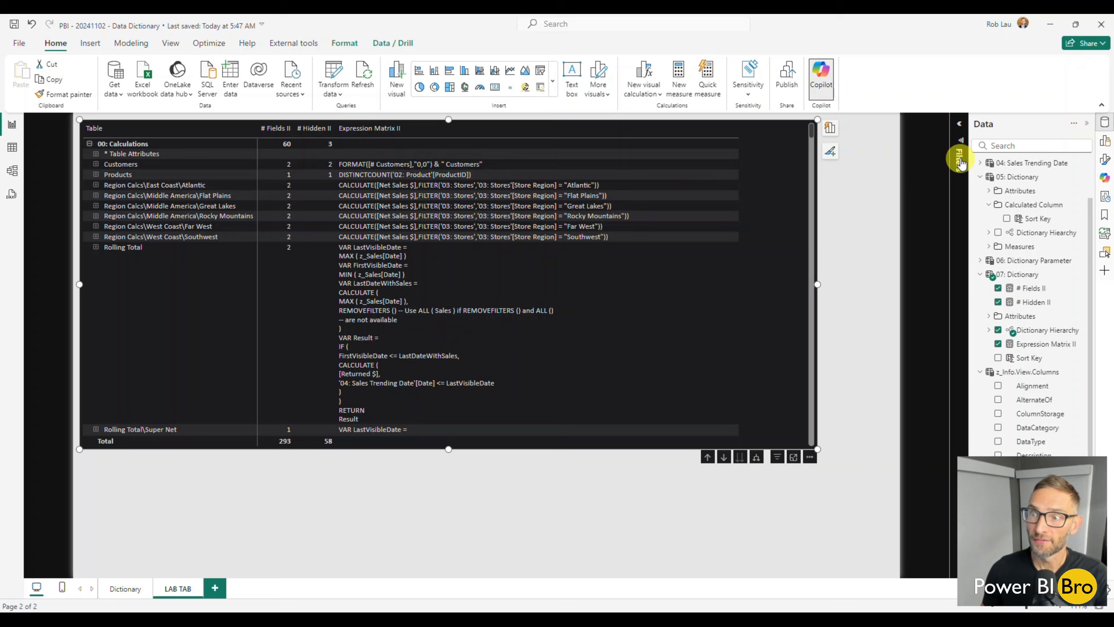
Examine the nested Region Calcs folders of 00: Calculations in the field list, down to East Coast and Atlantic
{"action": "scroll", "coordinate": [1004, 175], "scroll_direction": "up", "scroll_amount": 3}
{"action": "left_click", "coordinate": [980, 166]}
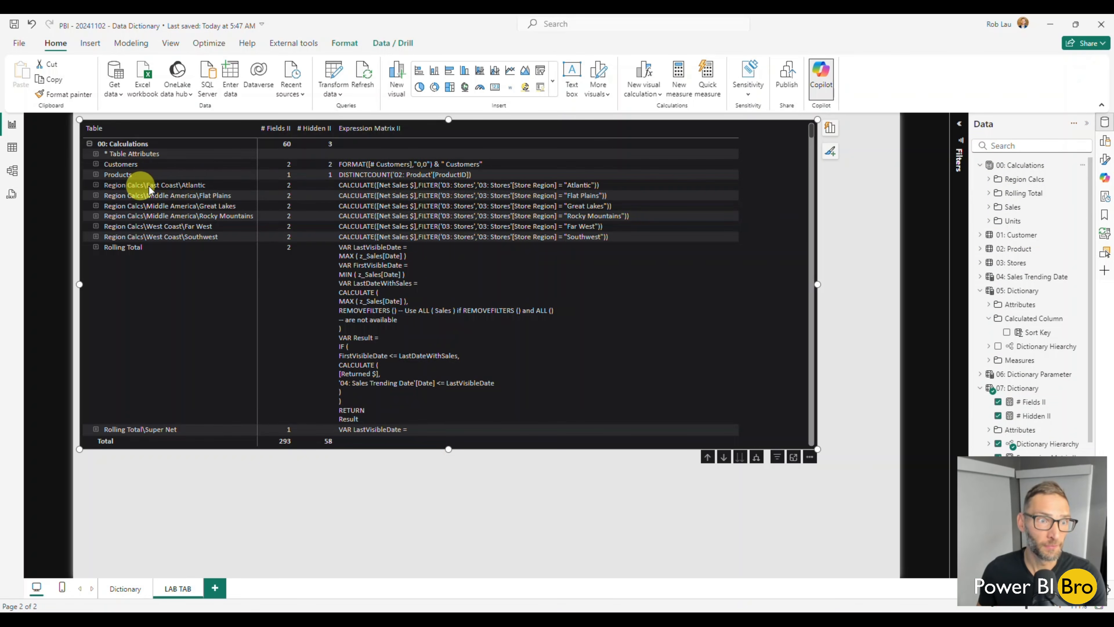
{"action": "left_click", "coordinate": [989, 180]}
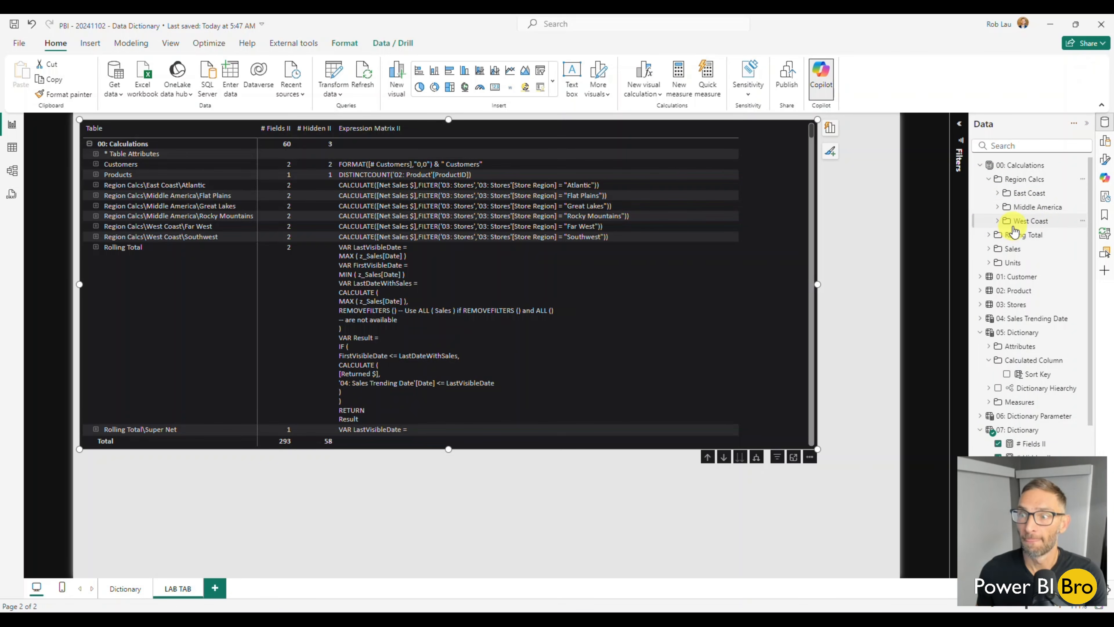
{"action": "left_click", "coordinate": [997, 194]}
{"action": "left_click", "coordinate": [1006, 207]}
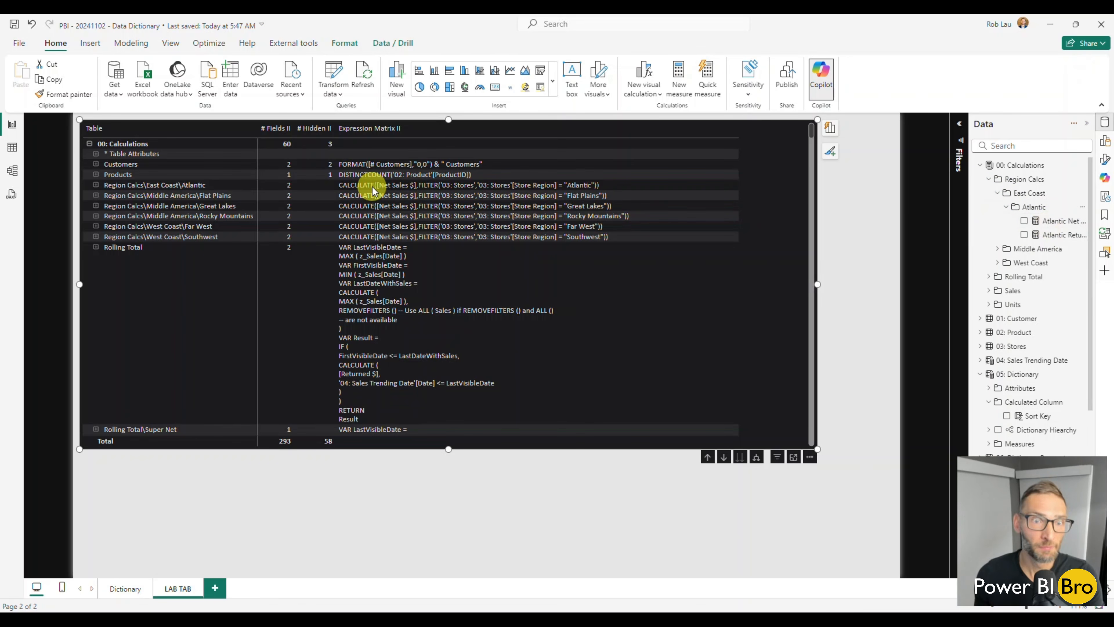
{"action": "left_click", "coordinate": [996, 194]}
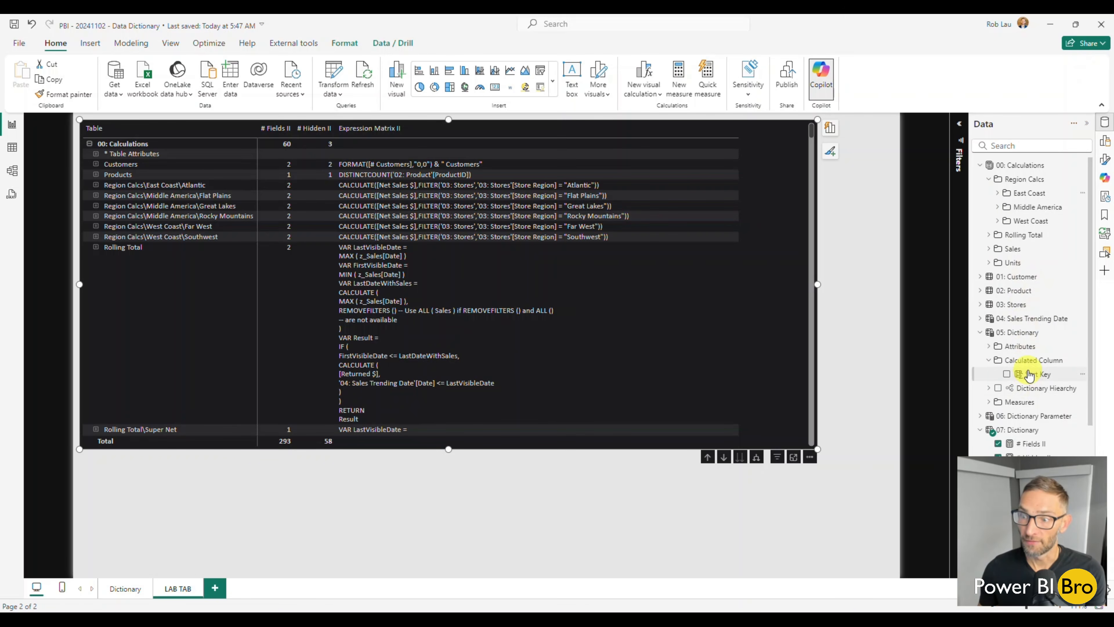
Uncomment the _result variable line in Expression Matrix II and make the measure return _result
{"action": "scroll", "coordinate": [1031, 374], "scroll_direction": "down", "scroll_amount": 3}
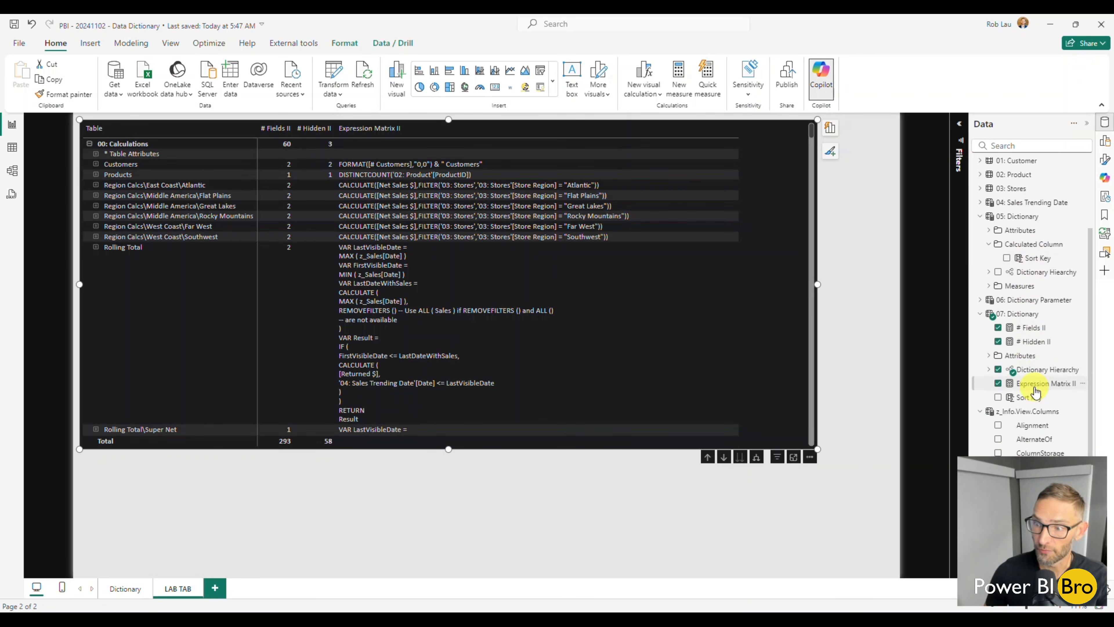
{"action": "left_click", "coordinate": [1036, 384]}
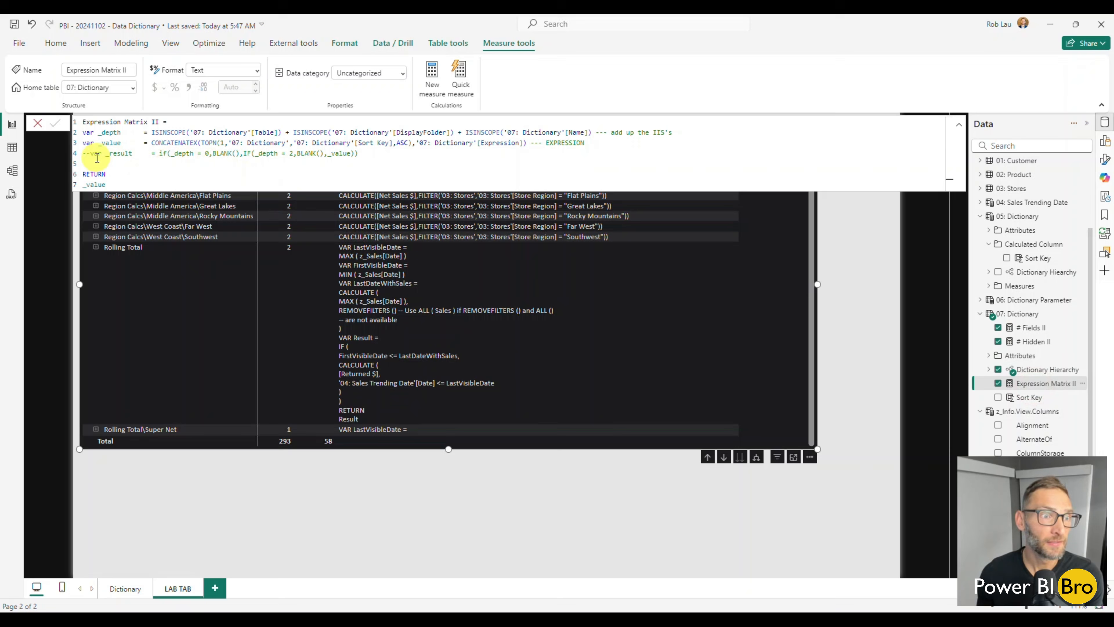
{"action": "left_click", "coordinate": [90, 154]}
{"action": "key", "text": "BackSpace"}
{"action": "key", "text": "BackSpace"}
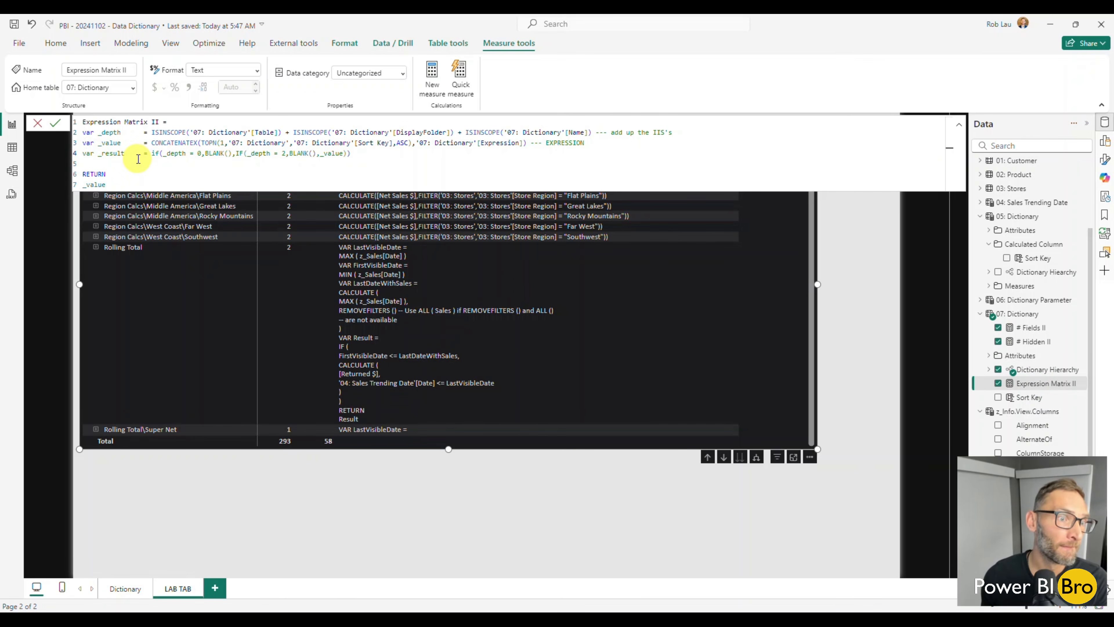
{"action": "double_click", "coordinate": [96, 185]}
{"action": "type", "text": "_result"}
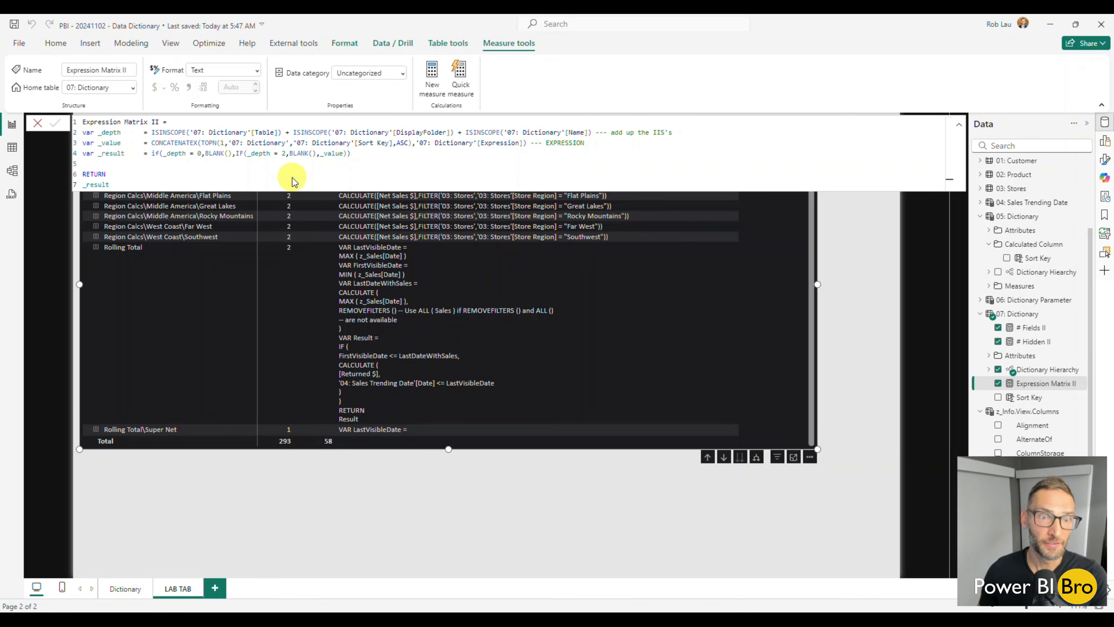
{"action": "key", "text": "Return"}
{"action": "left_click", "coordinate": [357, 510]}
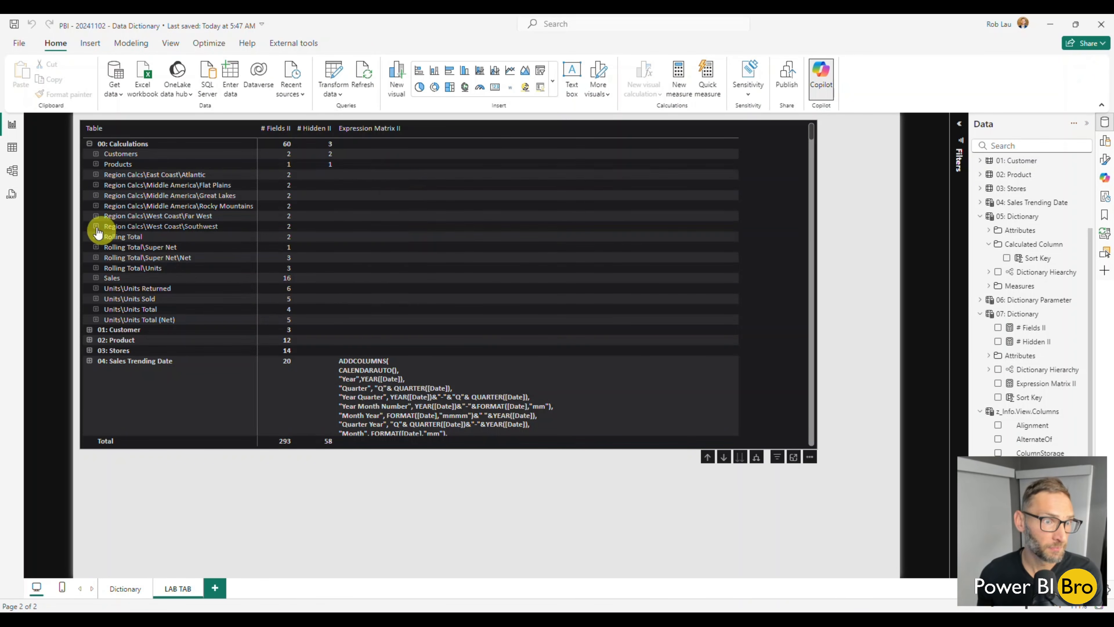
Check the expressions under the Region Calcs\Middle America\Rocky Mountains row by expanding it and collapsing it again
{"action": "left_click", "coordinate": [96, 205]}
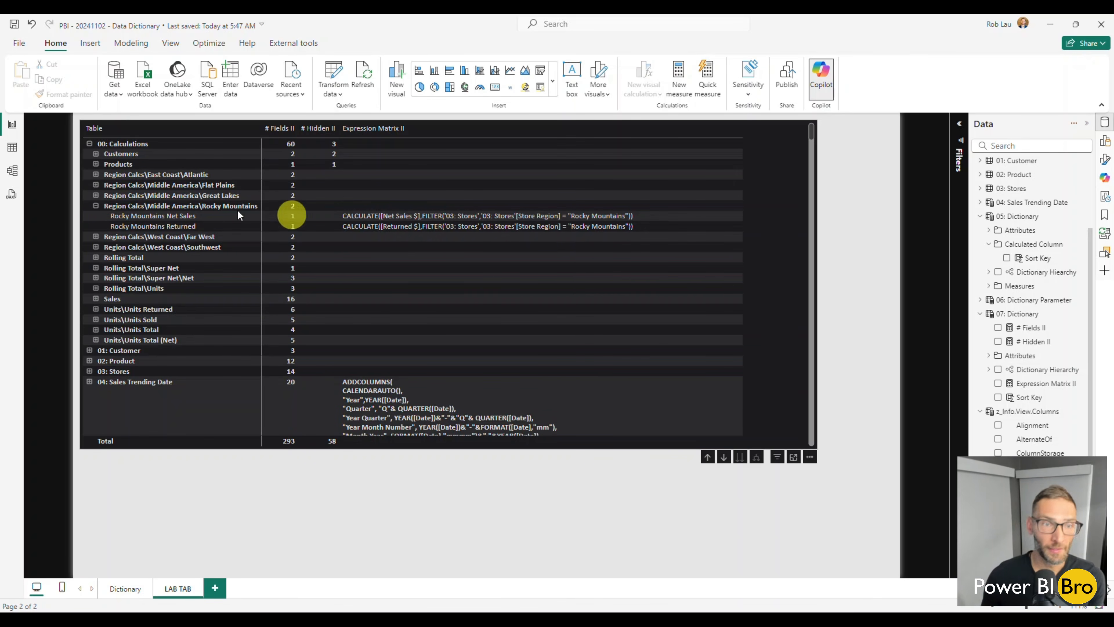
{"action": "left_click", "coordinate": [96, 205]}
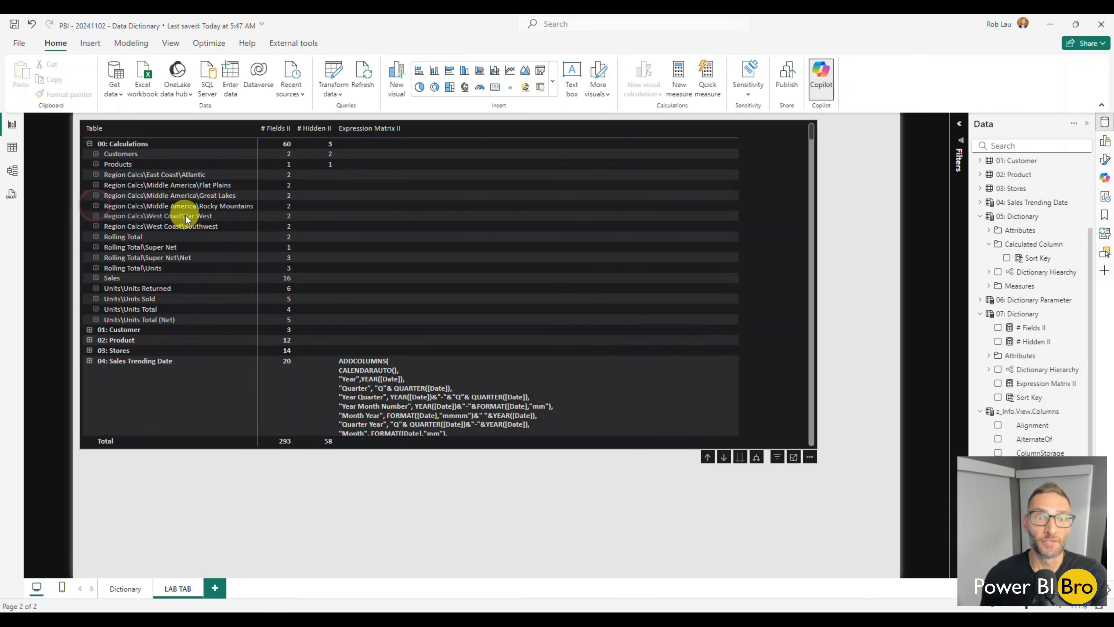
{"action": "scroll", "coordinate": [1029, 368], "scroll_direction": "down", "scroll_amount": 3}
{"action": "scroll", "coordinate": [1029, 368], "scroll_direction": "up", "scroll_amount": 3}
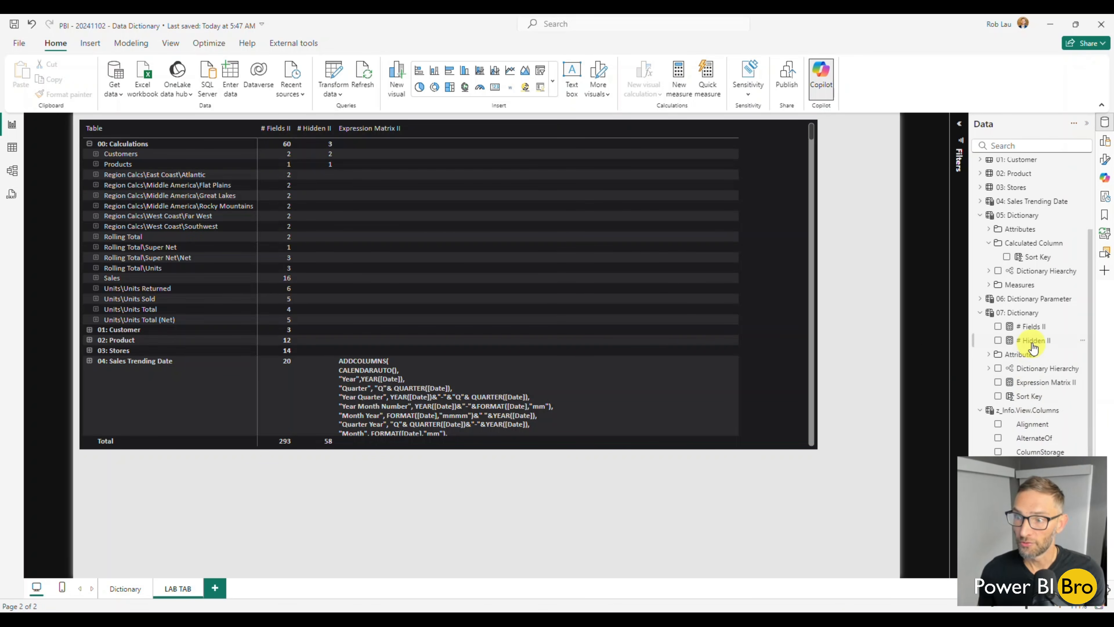
Copy the entire formula of the Description Matrix measure from the Measures folder of 05: Dictionary
{"action": "left_click", "coordinate": [1038, 386]}
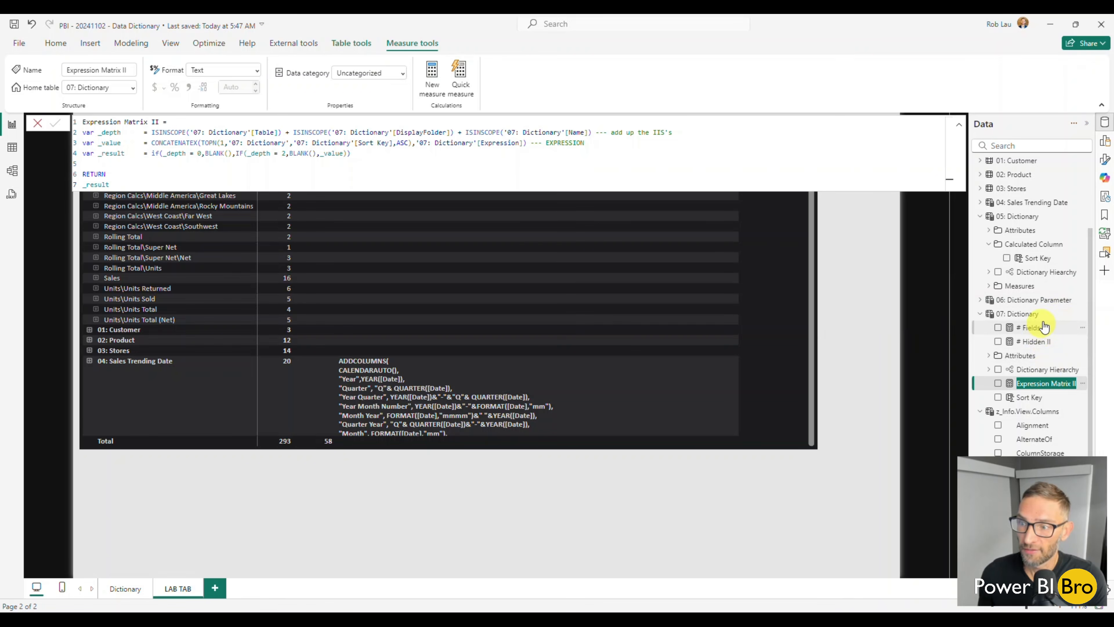
{"action": "left_click", "coordinate": [989, 244]}
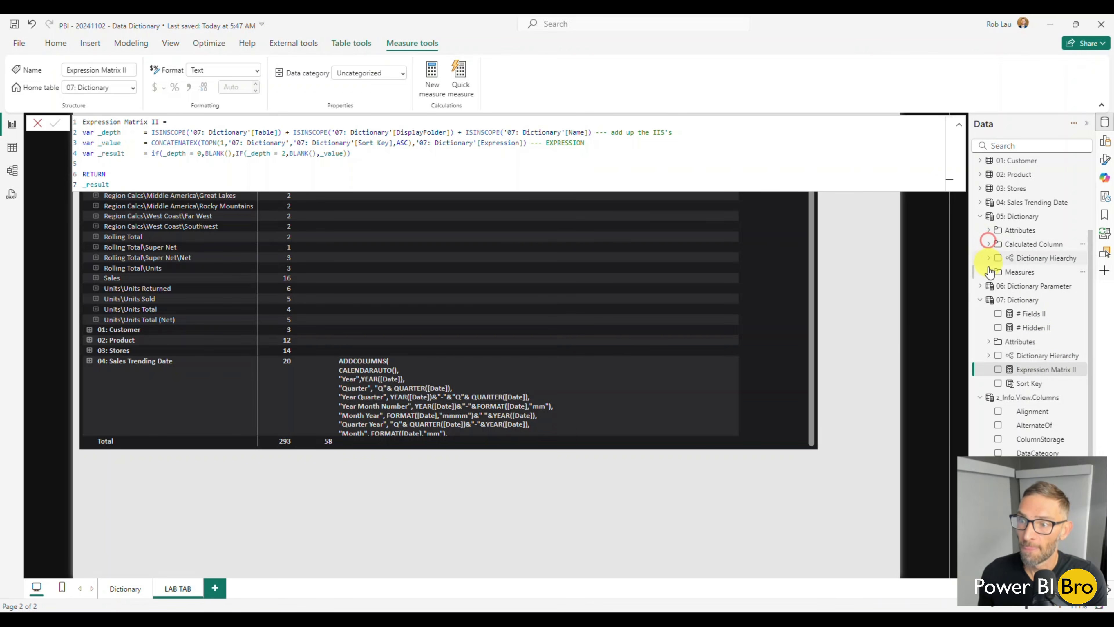
{"action": "left_click", "coordinate": [990, 272]}
{"action": "left_click", "coordinate": [1046, 328]}
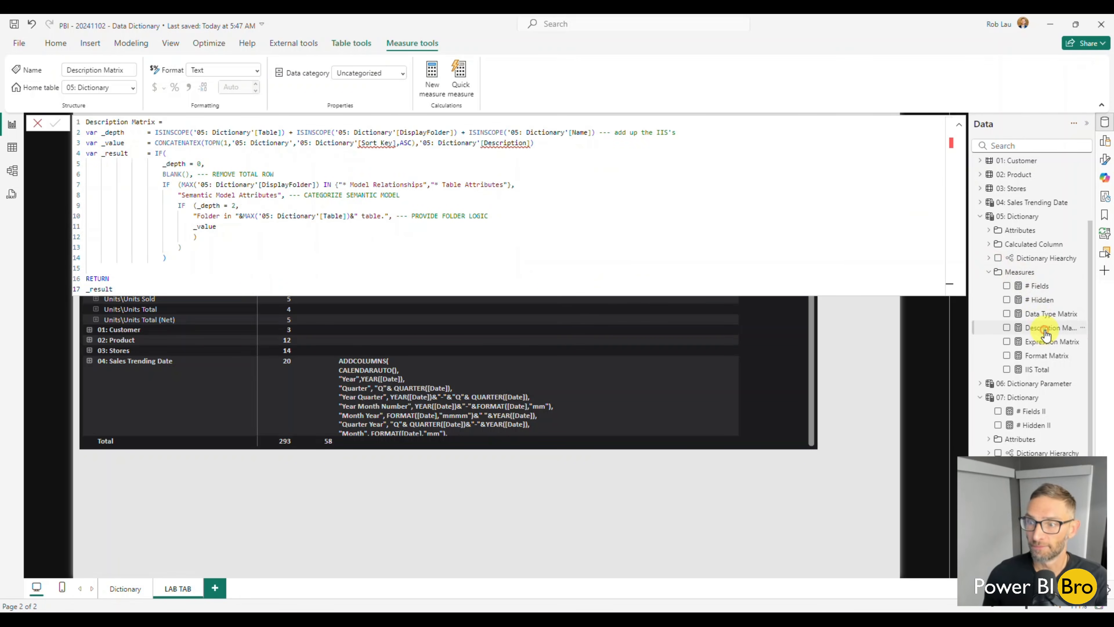
{"action": "left_click_drag", "start_coordinate": [128, 289], "coordinate": [80, 123]}
{"action": "key", "text": "ctrl+c"}
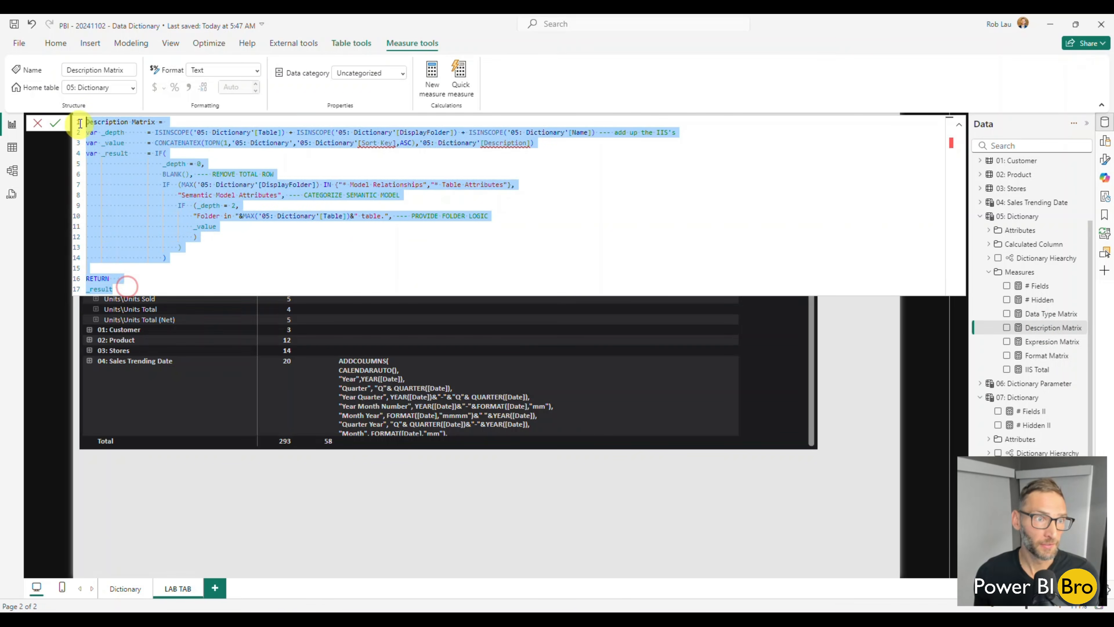
{"action": "key", "text": "Return"}
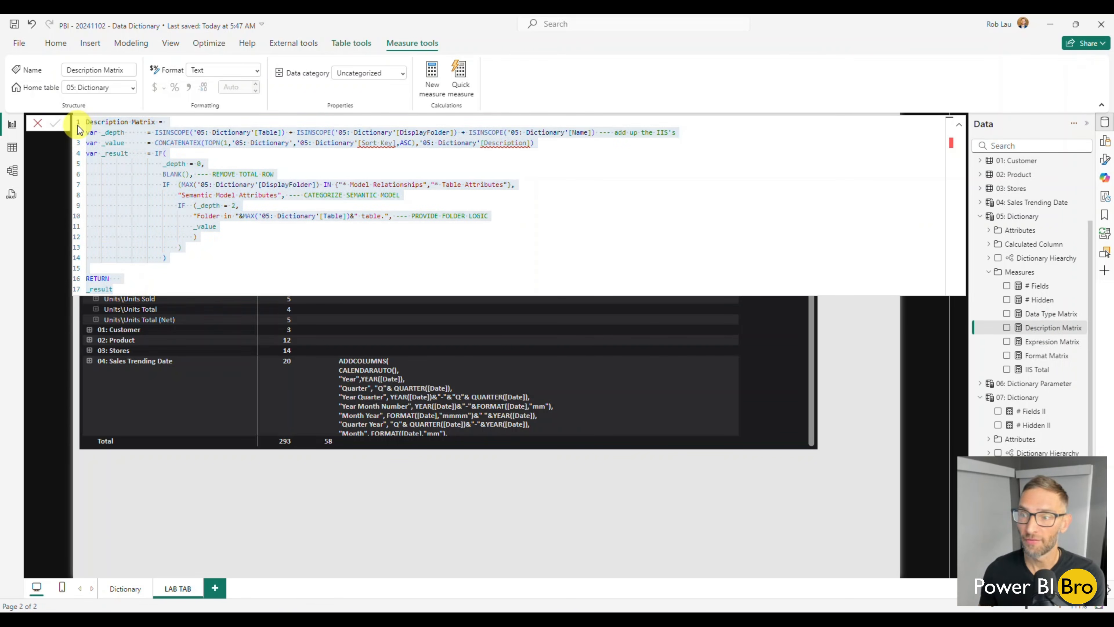
Leave the formula editor and widen the hierarchy matrix by extending its right edge toward the page's right margin
{"action": "left_click", "coordinate": [485, 494]}
{"action": "left_click", "coordinate": [781, 374]}
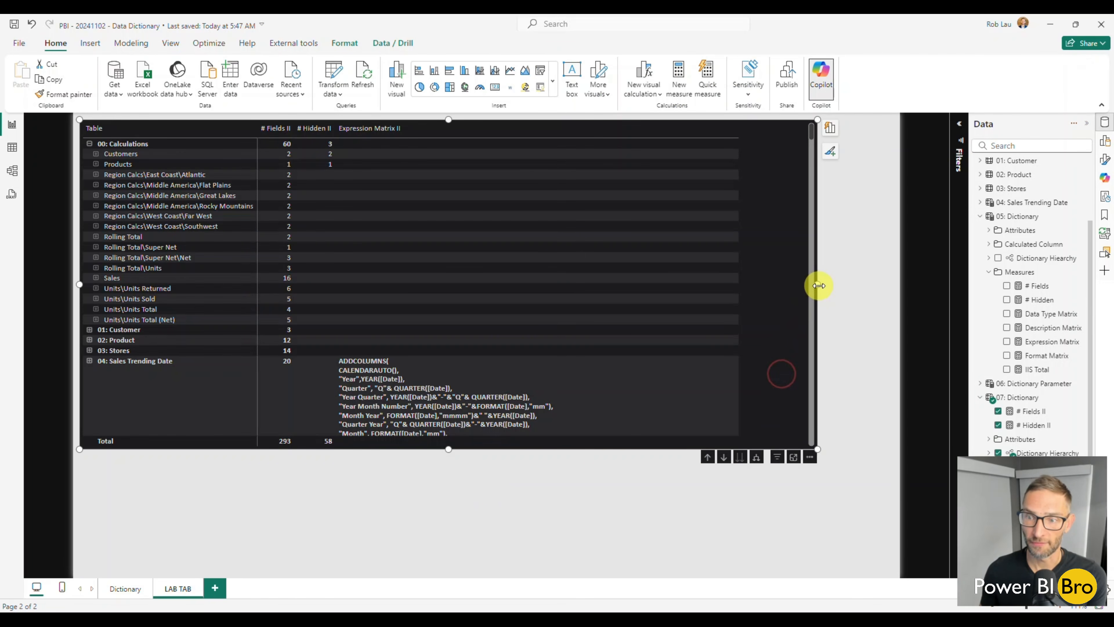
{"action": "left_click_drag", "start_coordinate": [818, 286], "coordinate": [866, 283]}
Create a new measure in the 07: Dictionary table and paste the copied Description Matrix formula into it
{"action": "scroll", "coordinate": [1052, 328], "scroll_direction": "down", "scroll_amount": 4}
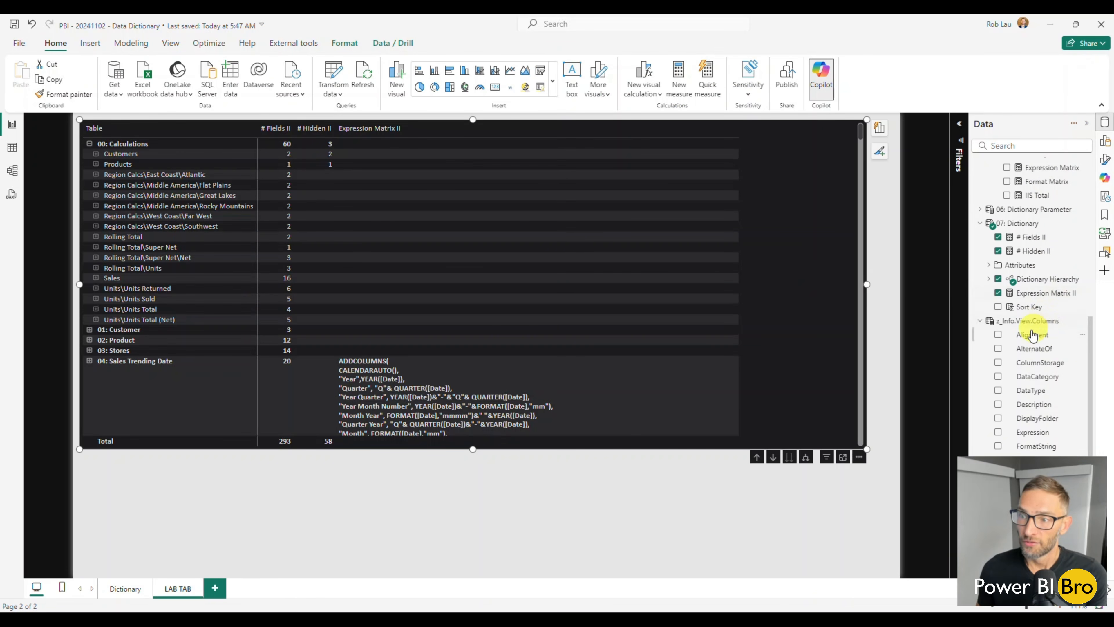
{"action": "left_click", "coordinate": [1082, 223]}
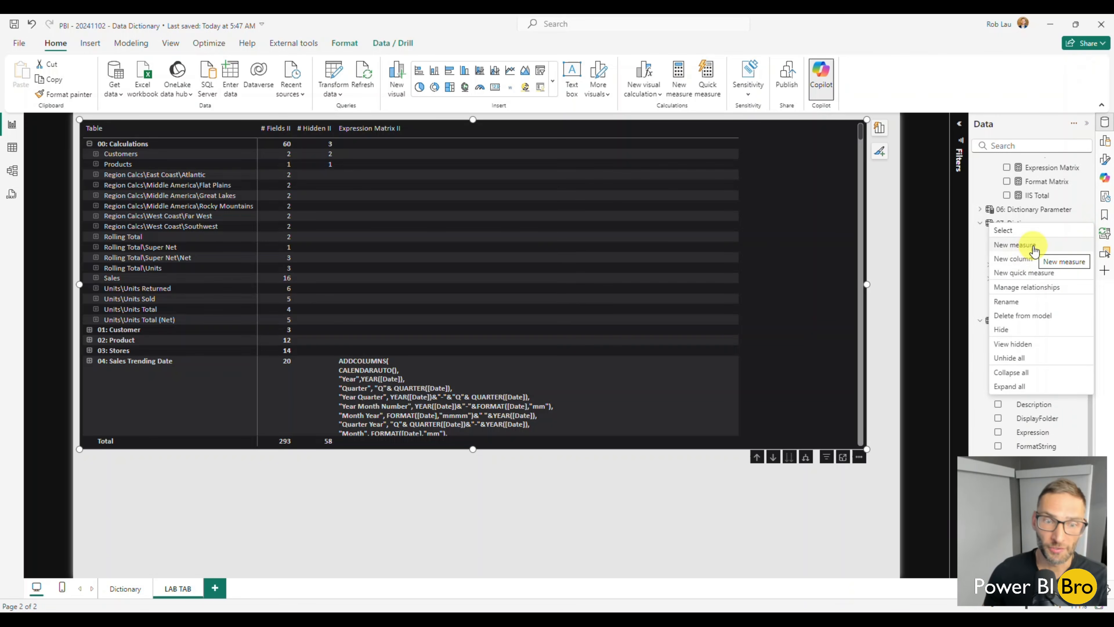
{"action": "key", "text": "Escape"}
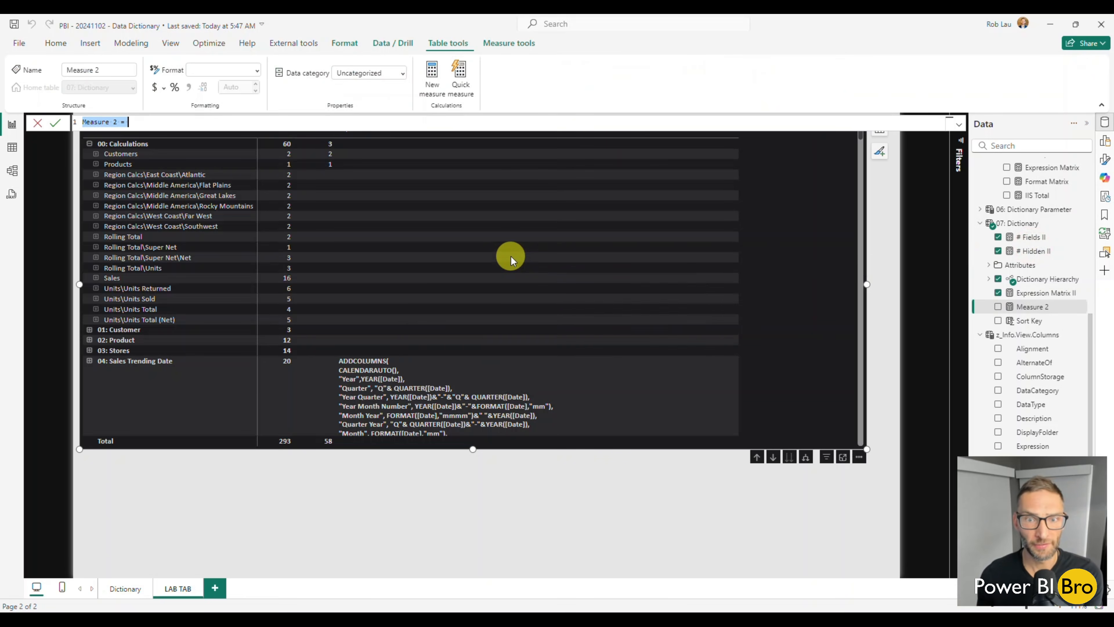
{"action": "key", "text": "ctrl+v"}
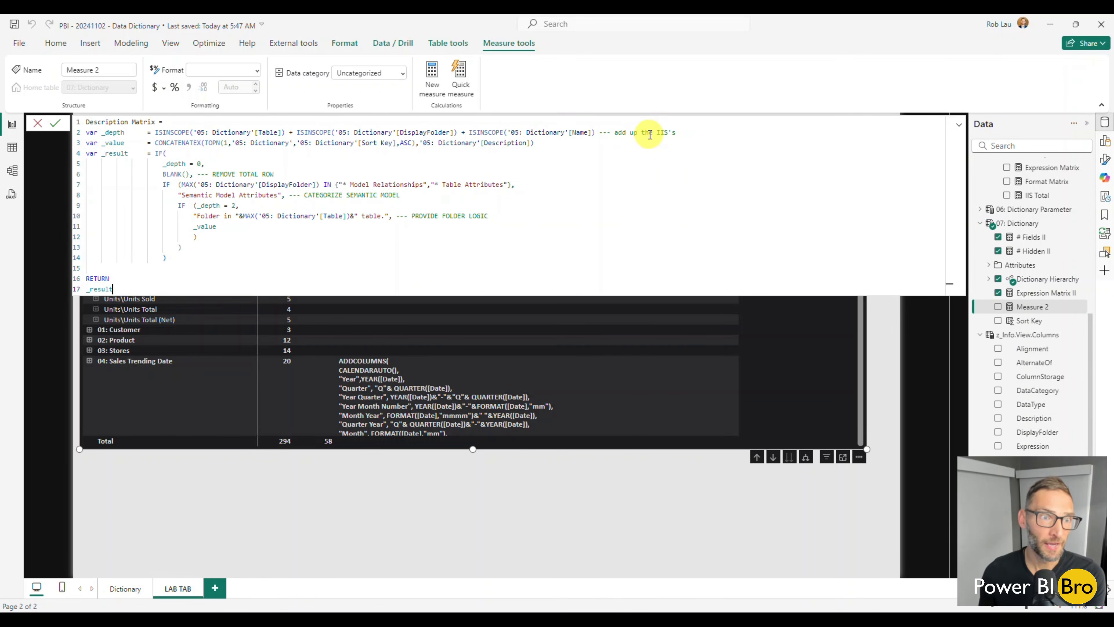
Change the three ISINSCOPE table references in the _depth variable to '07: Dictionary'
{"action": "double_click", "coordinate": [202, 133]}
{"action": "type", "text": "07"}
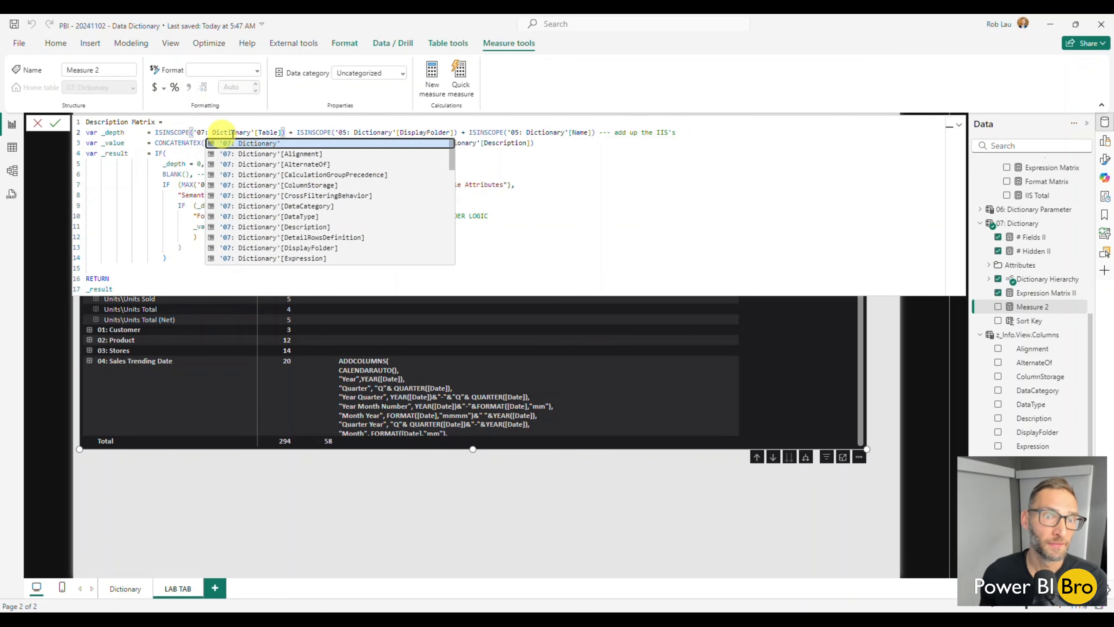
{"action": "double_click", "coordinate": [343, 133]}
{"action": "type", "text": "07"}
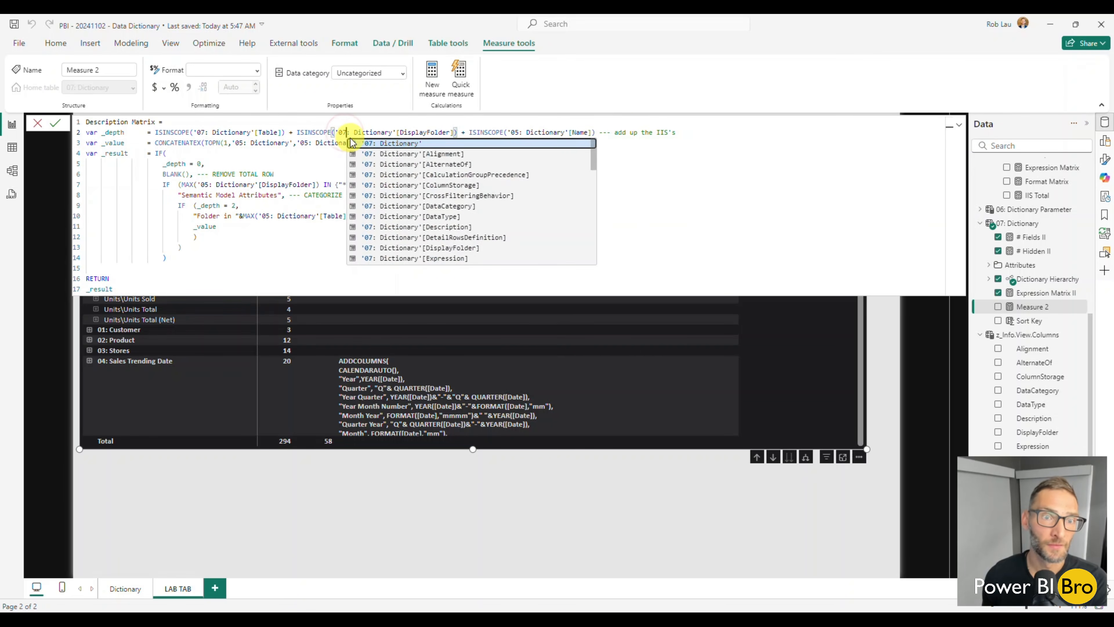
{"action": "double_click", "coordinate": [514, 132]}
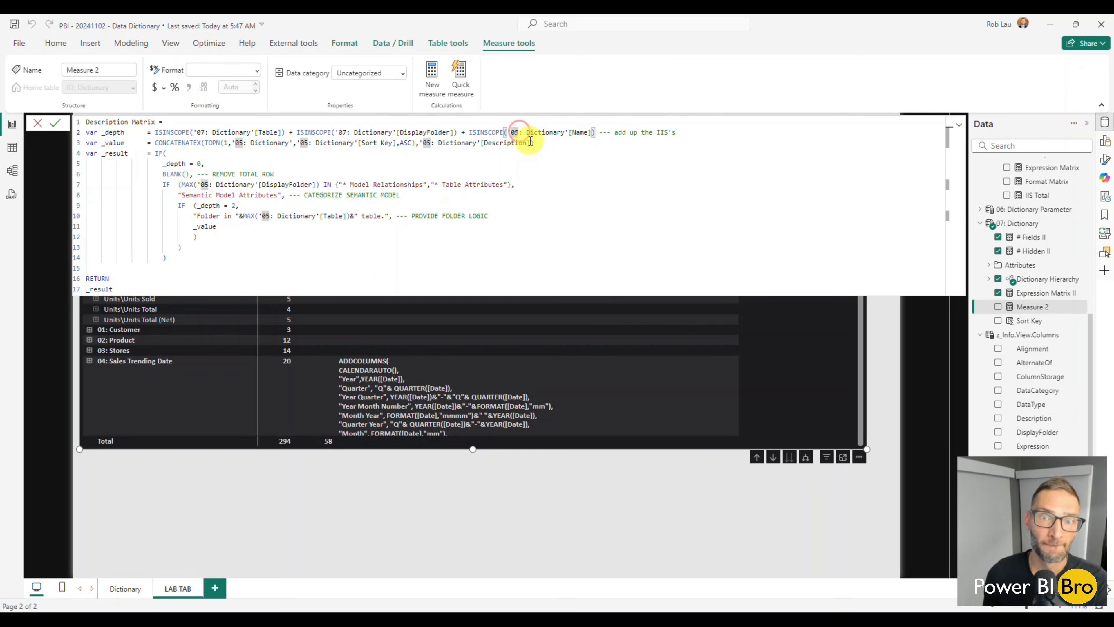
{"action": "type", "text": "07"}
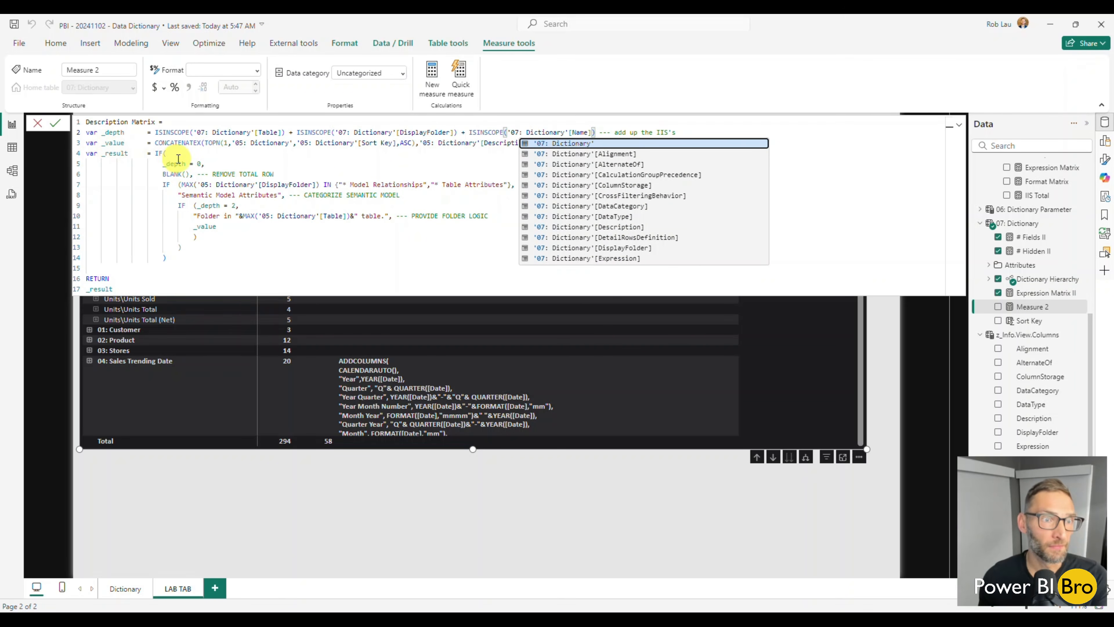
Change the three table references in the _value variable's CONCATENATEX expression to '07: Dictionary'
{"action": "double_click", "coordinate": [240, 143]}
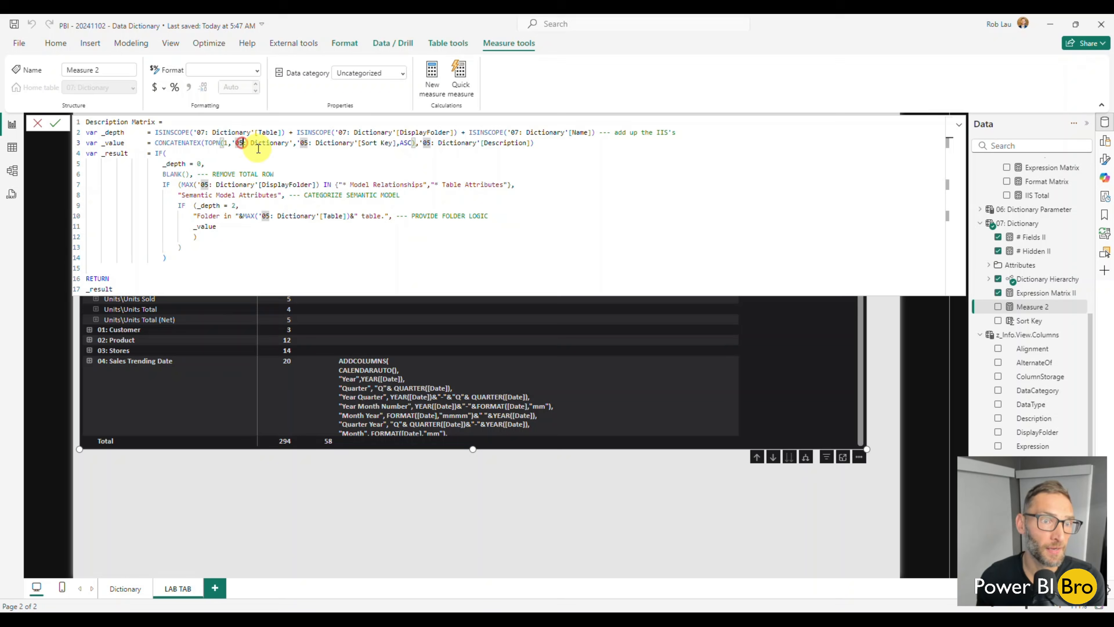
{"action": "type", "text": "07"}
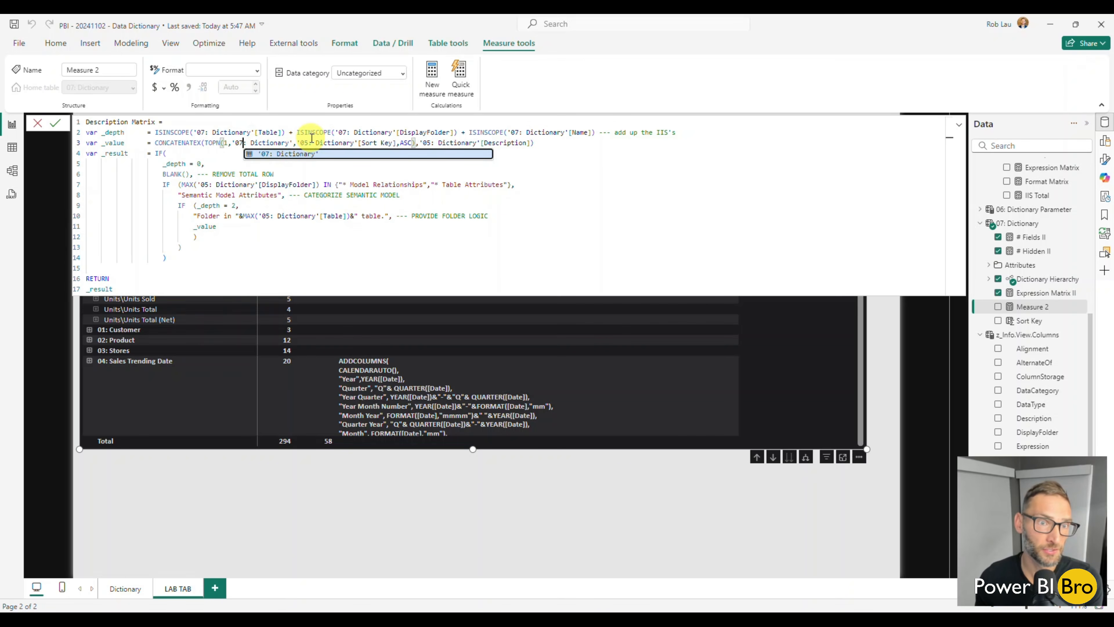
{"action": "double_click", "coordinate": [306, 143]}
{"action": "type", "text": "07"}
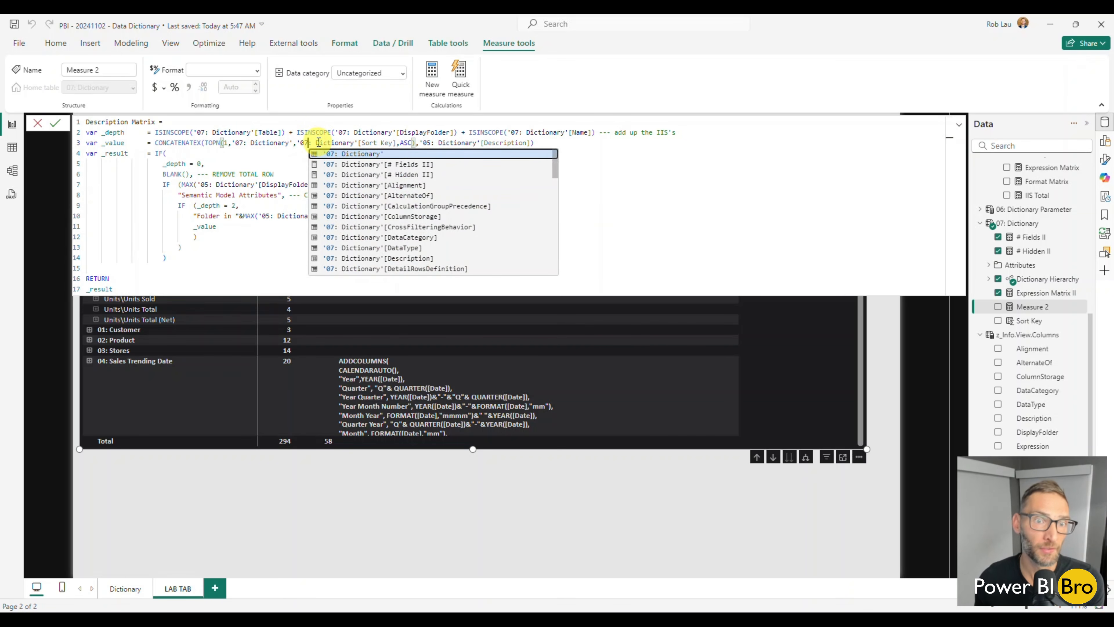
{"action": "double_click", "coordinate": [428, 142]}
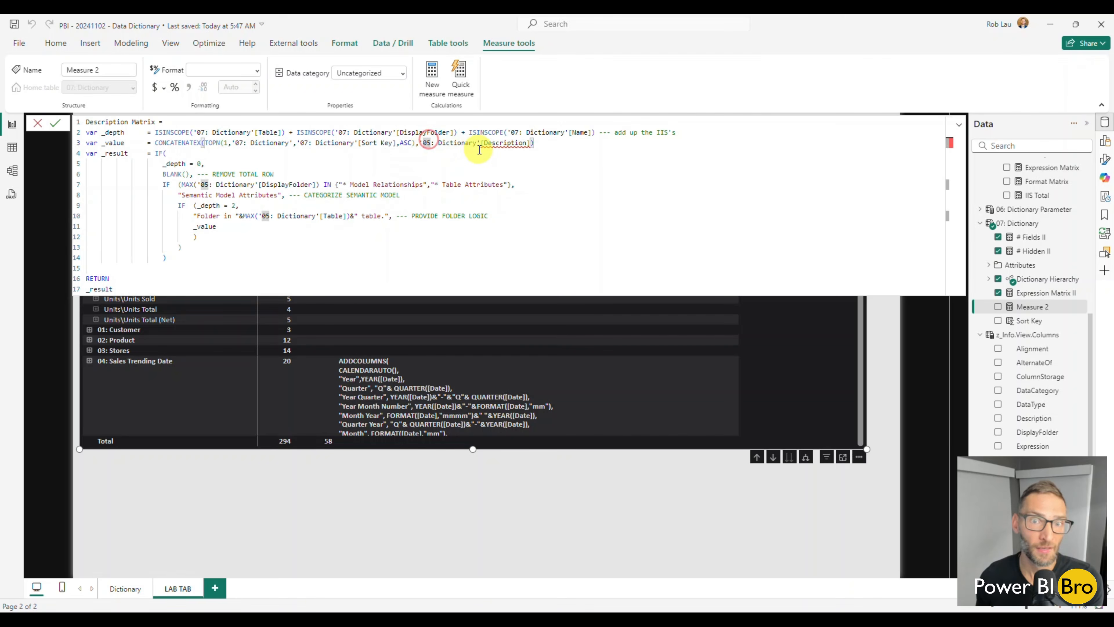
{"action": "type", "text": "07"}
{"action": "left_click", "coordinate": [292, 154]}
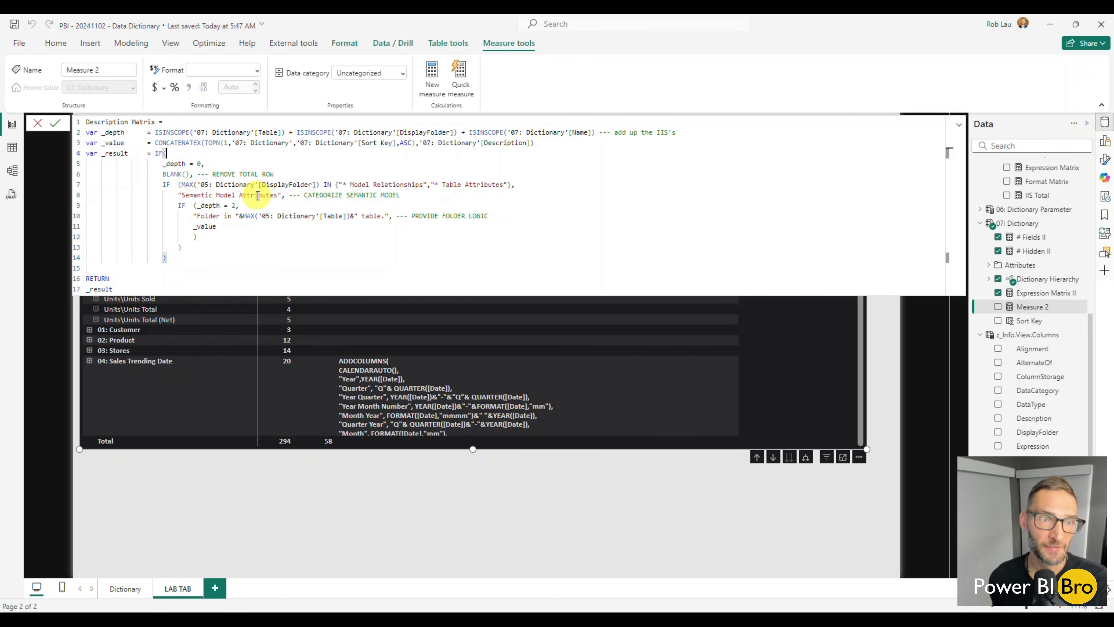
Name the new measure Description Matrix II, commit it and close the formula editor
{"action": "left_click", "coordinate": [155, 122]}
{"action": "type", "text": "II"}
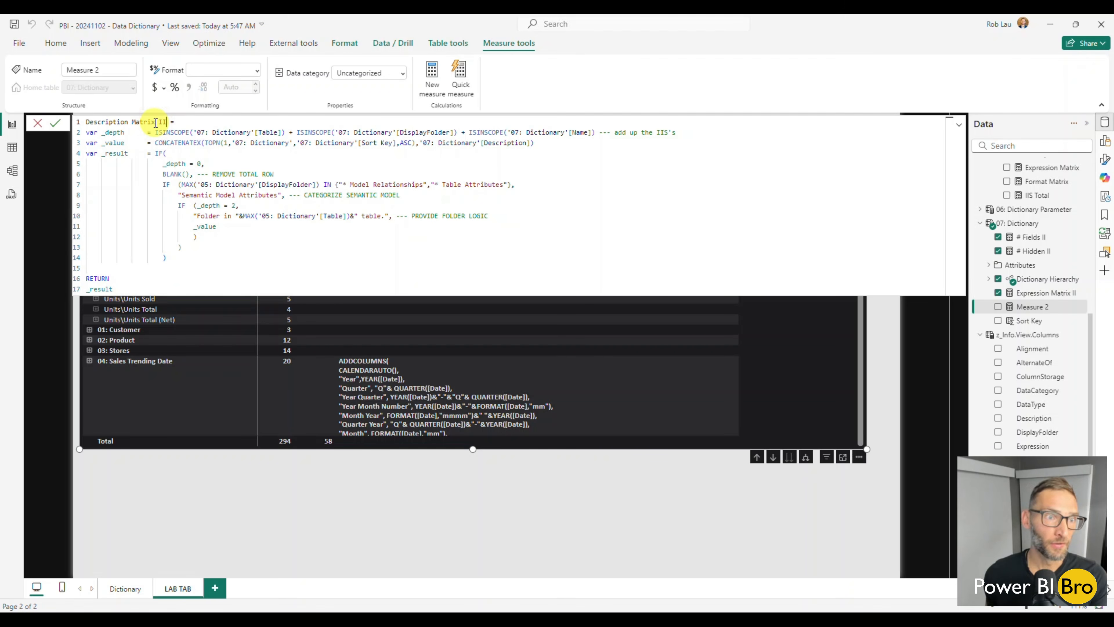
{"action": "key", "text": "Return"}
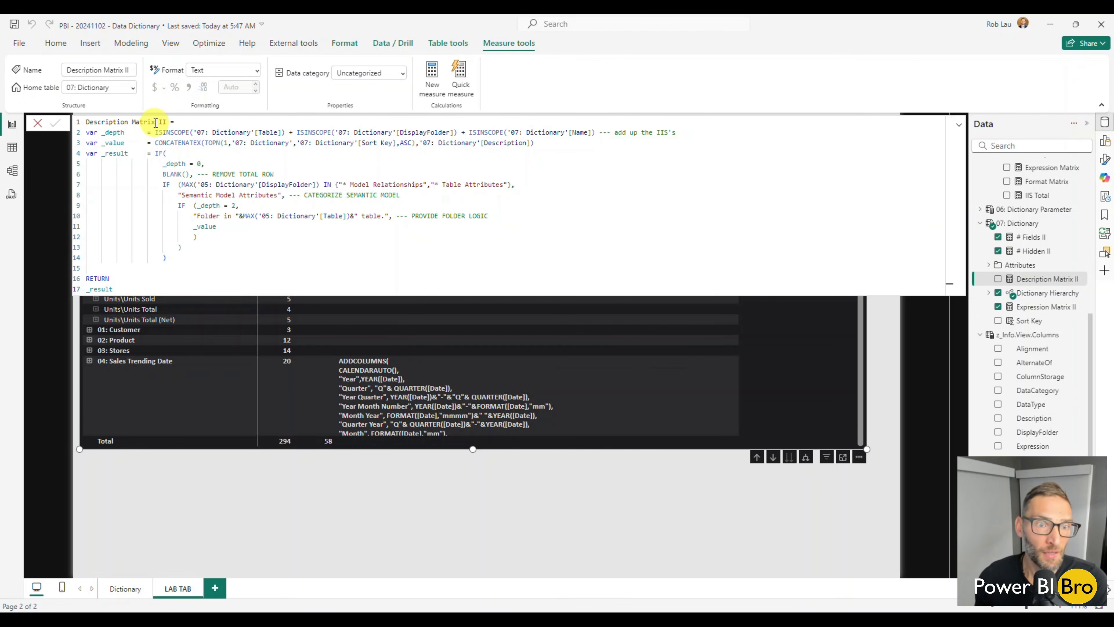
{"action": "left_click", "coordinate": [37, 122]}
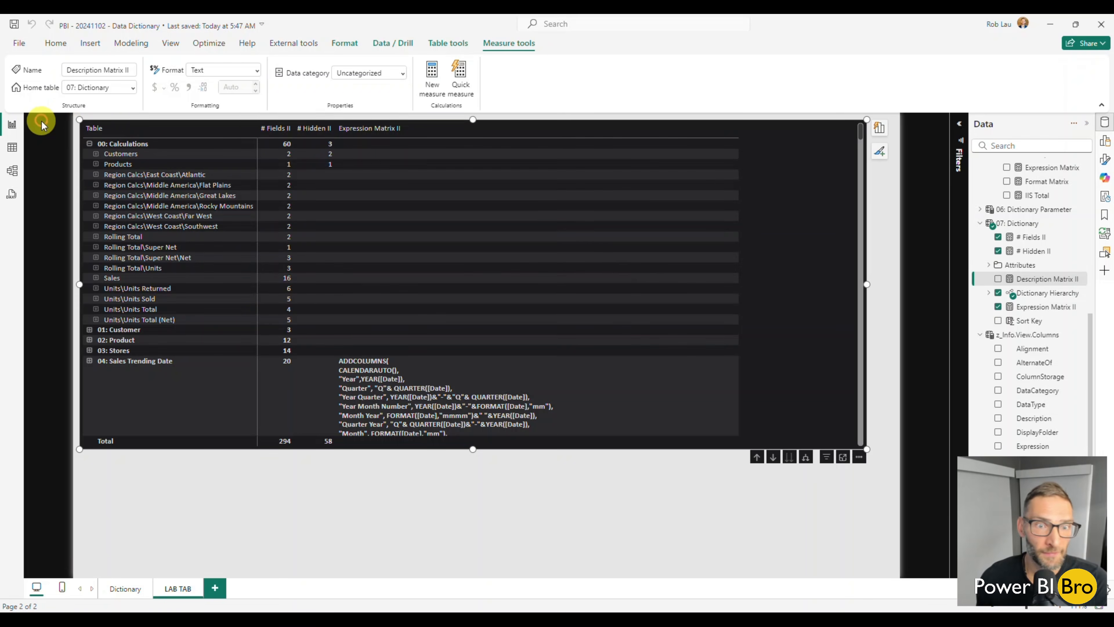
Replace Expression Matrix II with Description Matrix II in the matrix values, collapsing the 00: Calculations row
{"action": "left_click", "coordinate": [999, 280]}
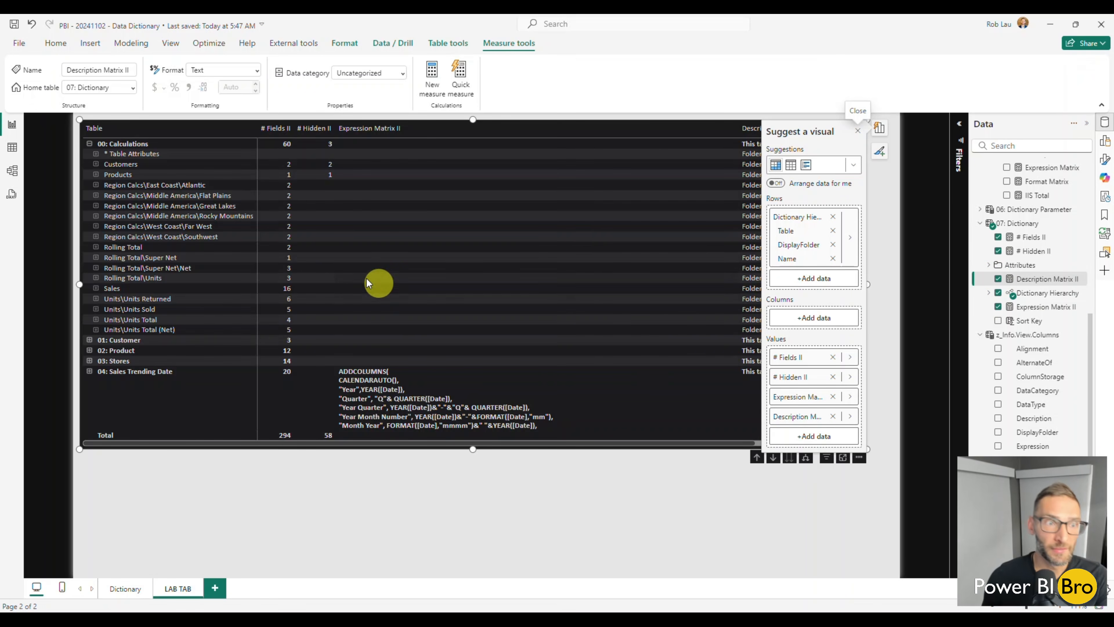
{"action": "left_click", "coordinate": [89, 144]}
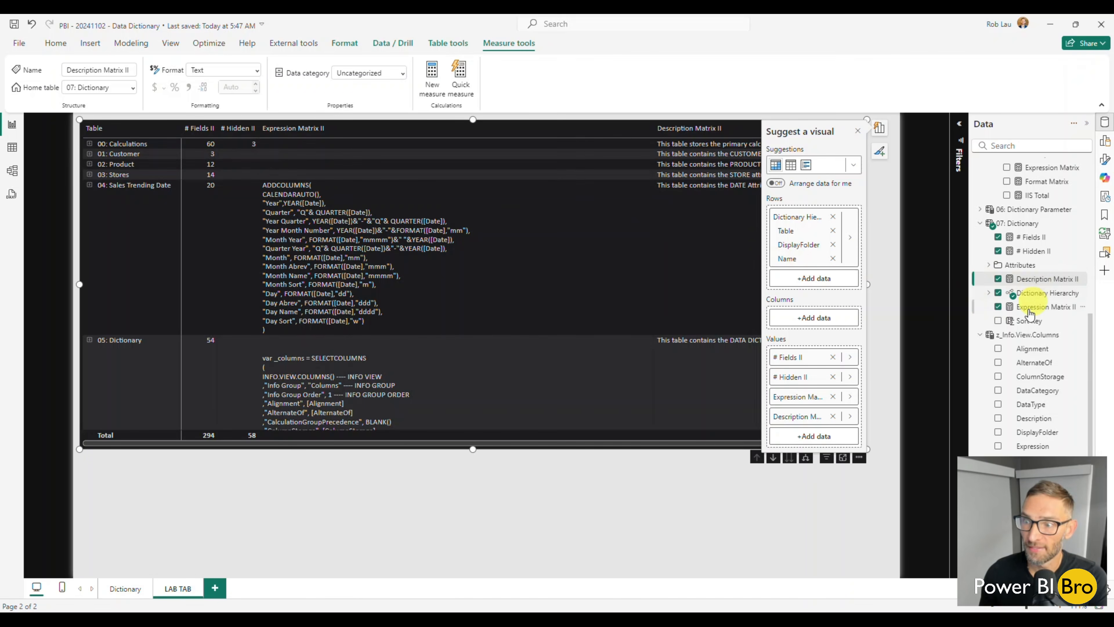
{"action": "left_click", "coordinate": [998, 307]}
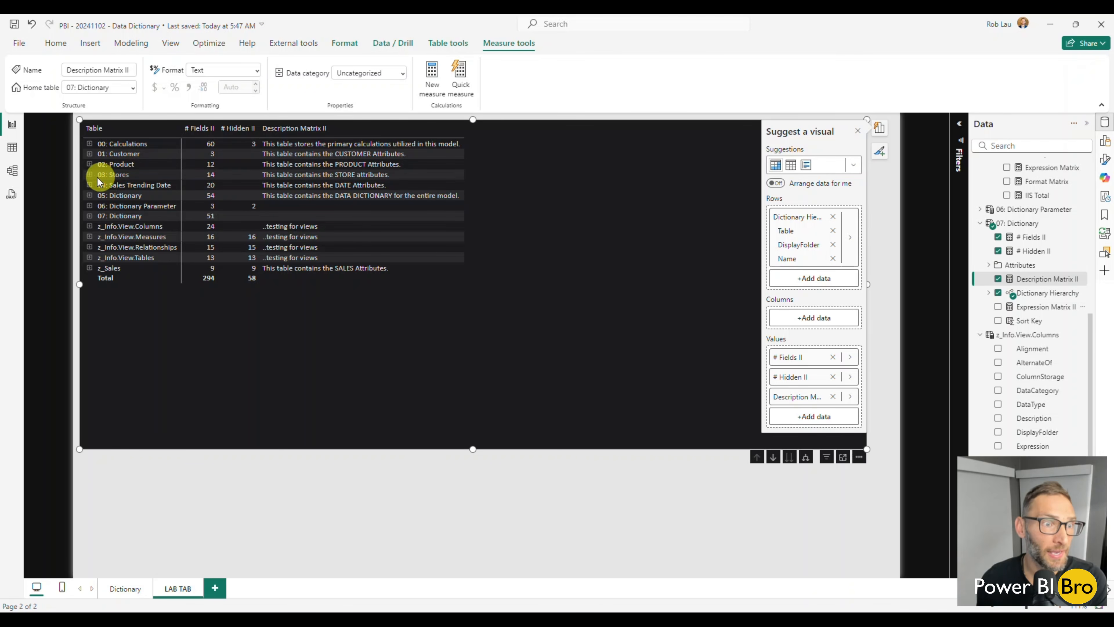
Check the folder descriptions under 03: Stores and 01: Customer by expanding each row and collapsing it again
{"action": "left_click", "coordinate": [89, 175]}
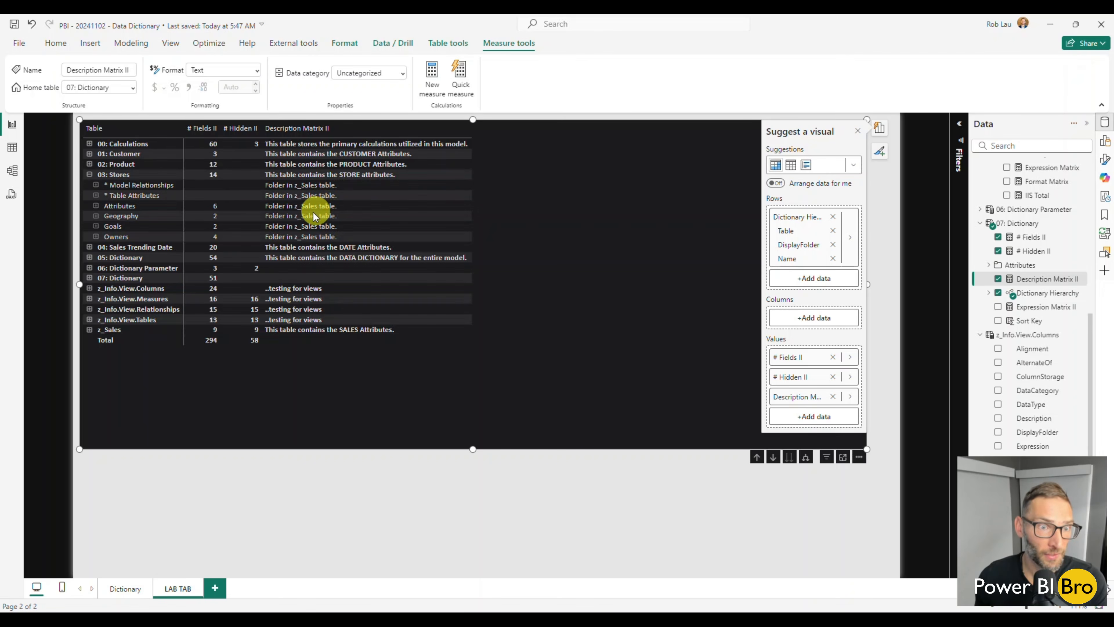
{"action": "left_click", "coordinate": [89, 175]}
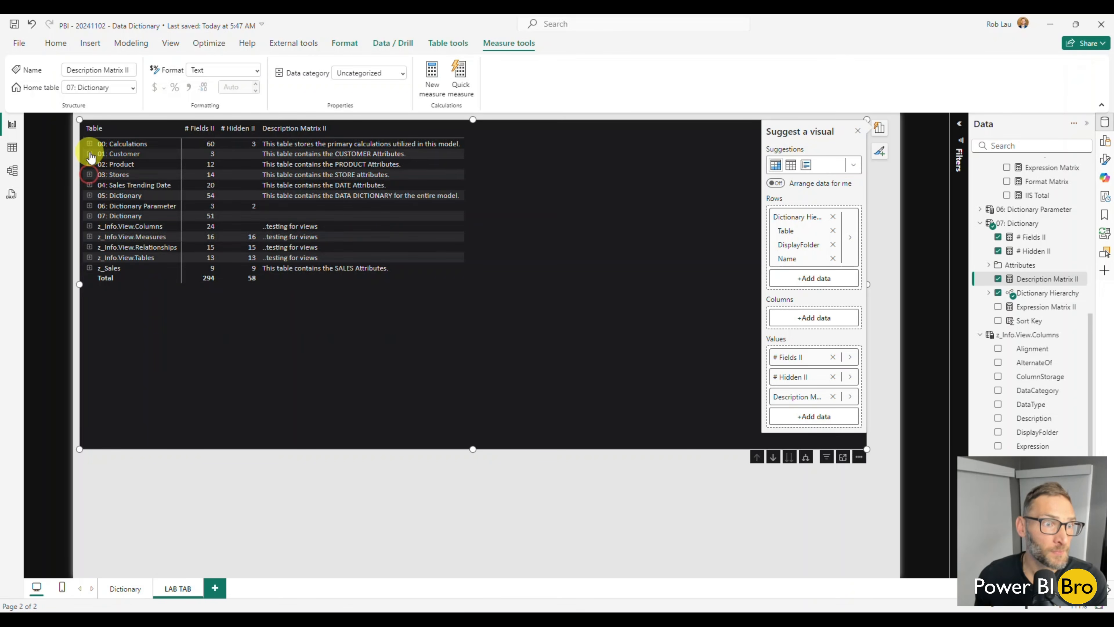
{"action": "left_click", "coordinate": [89, 153]}
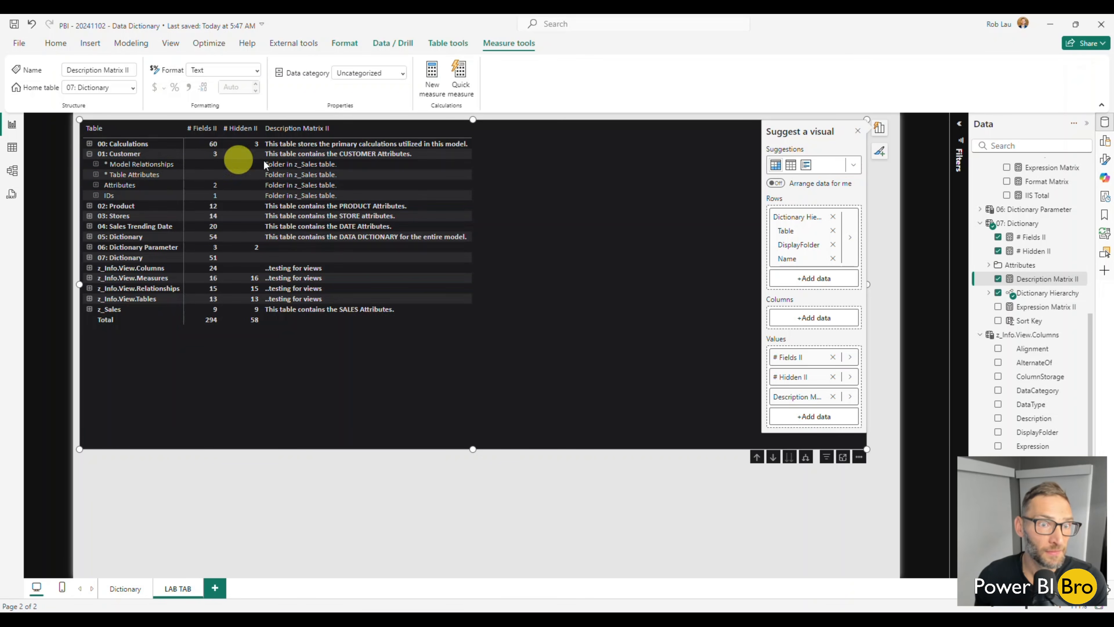
{"action": "left_click", "coordinate": [90, 153]}
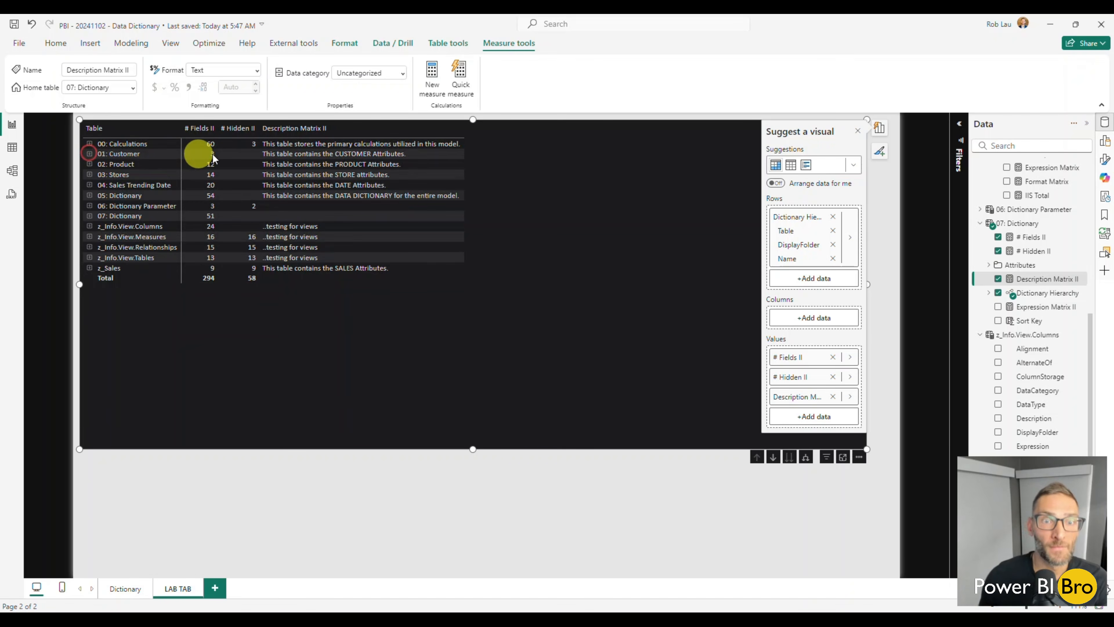
In Description Matrix II's _result variable, change the DisplayFolder and Table references inside MAX to '07: Dictionary'
{"action": "left_click", "coordinate": [1040, 280]}
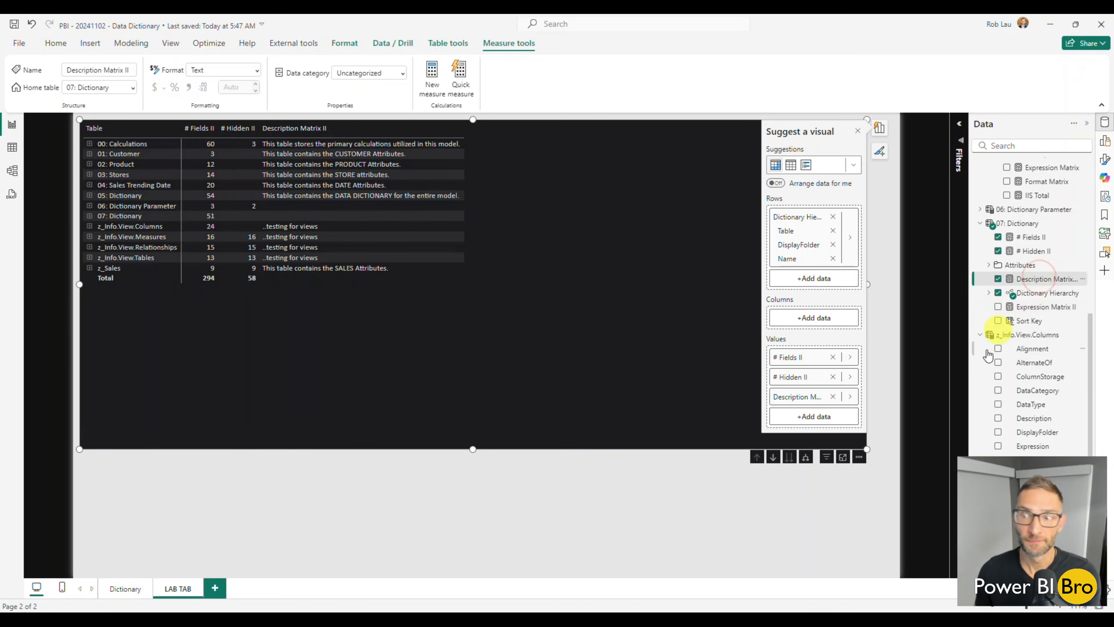
{"action": "left_click", "coordinate": [785, 501]}
{"action": "left_click", "coordinate": [1022, 280]}
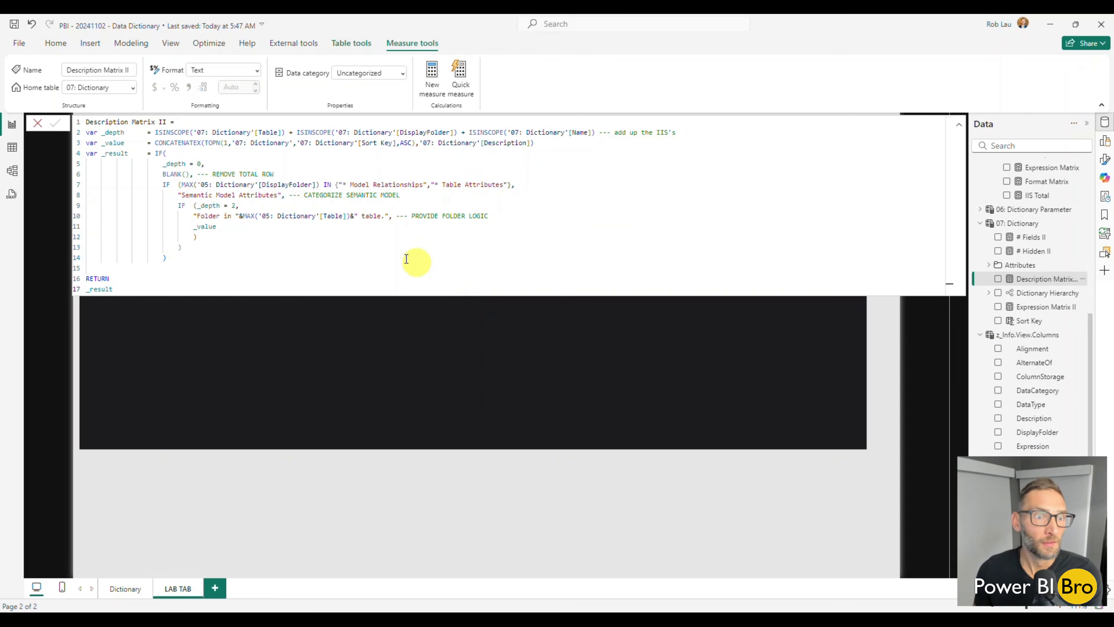
{"action": "left_click", "coordinate": [206, 184]}
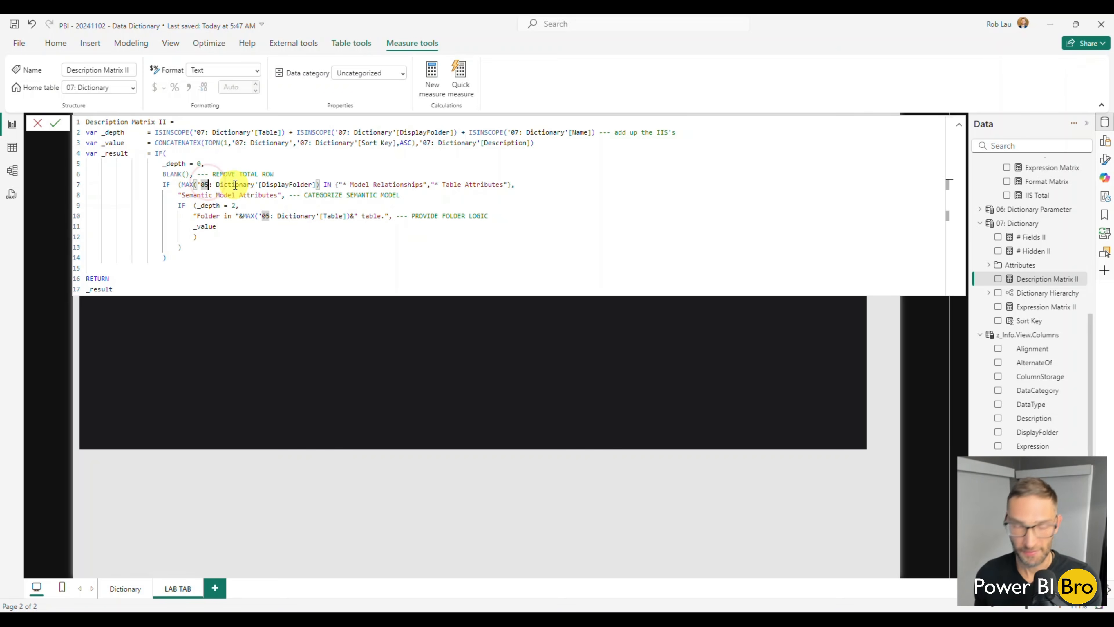
{"action": "key", "text": "BackSpace"}
{"action": "type", "text": "7"}
{"action": "key", "text": "Escape"}
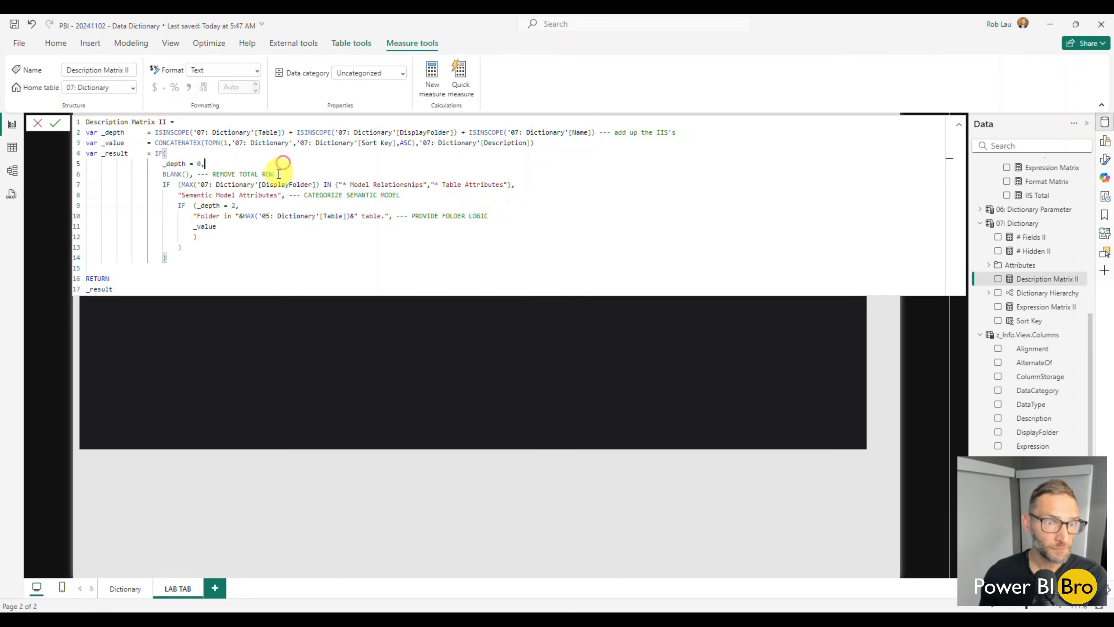
{"action": "left_click", "coordinate": [268, 215]}
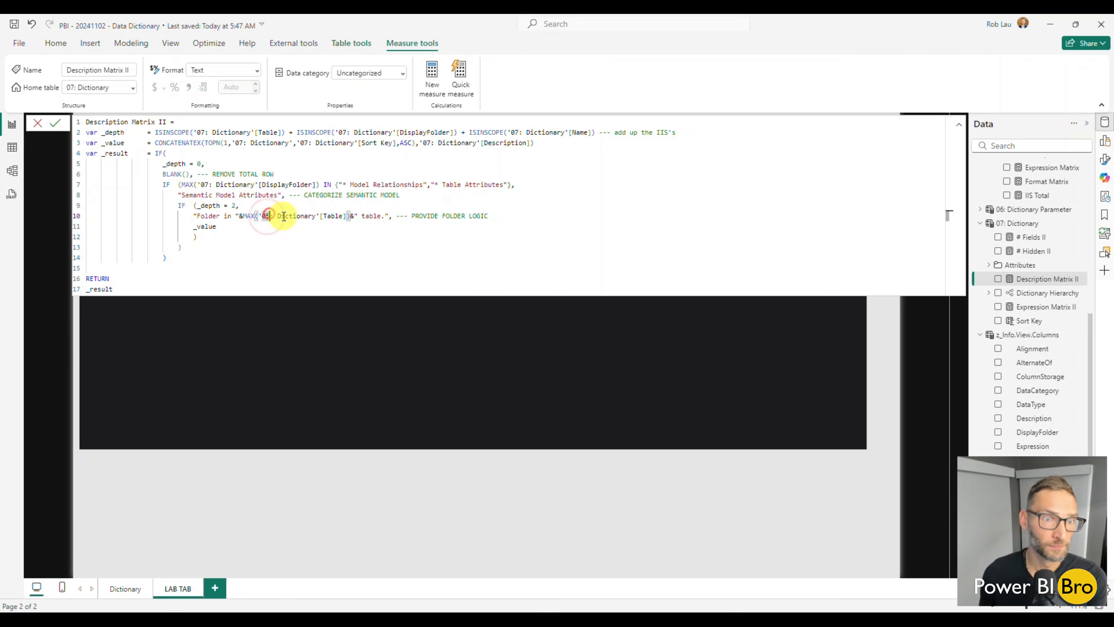
{"action": "key", "text": "BackSpace"}
{"action": "type", "text": "7"}
{"action": "left_click", "coordinate": [459, 203]}
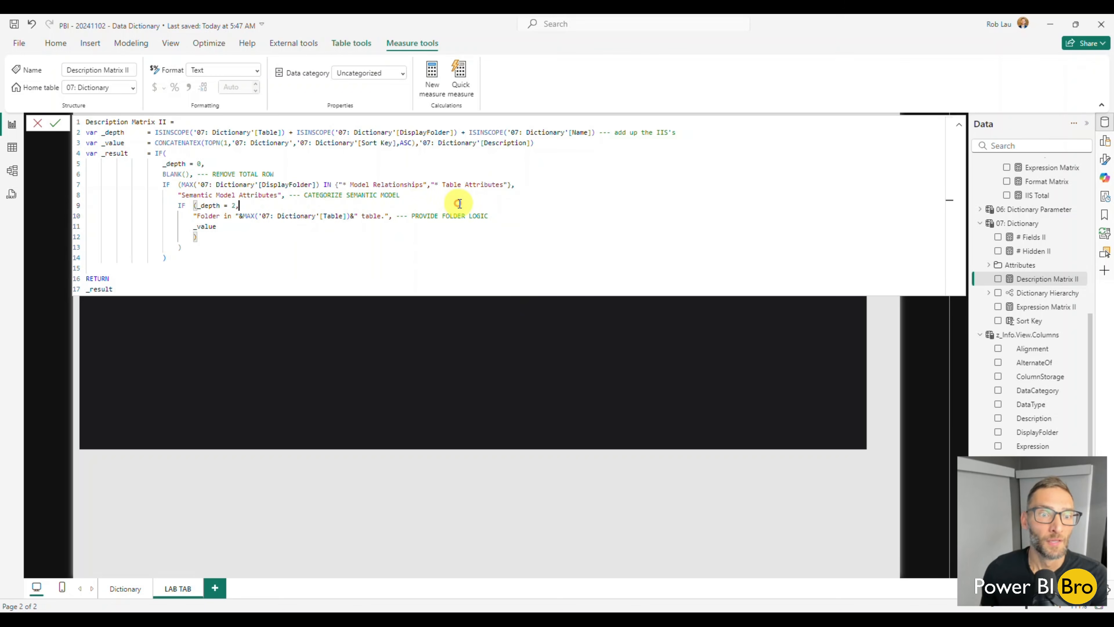
Close the formula editor and expand the 00: Calculations row to check the matrix's folder descriptions
{"action": "left_click", "coordinate": [38, 127]}
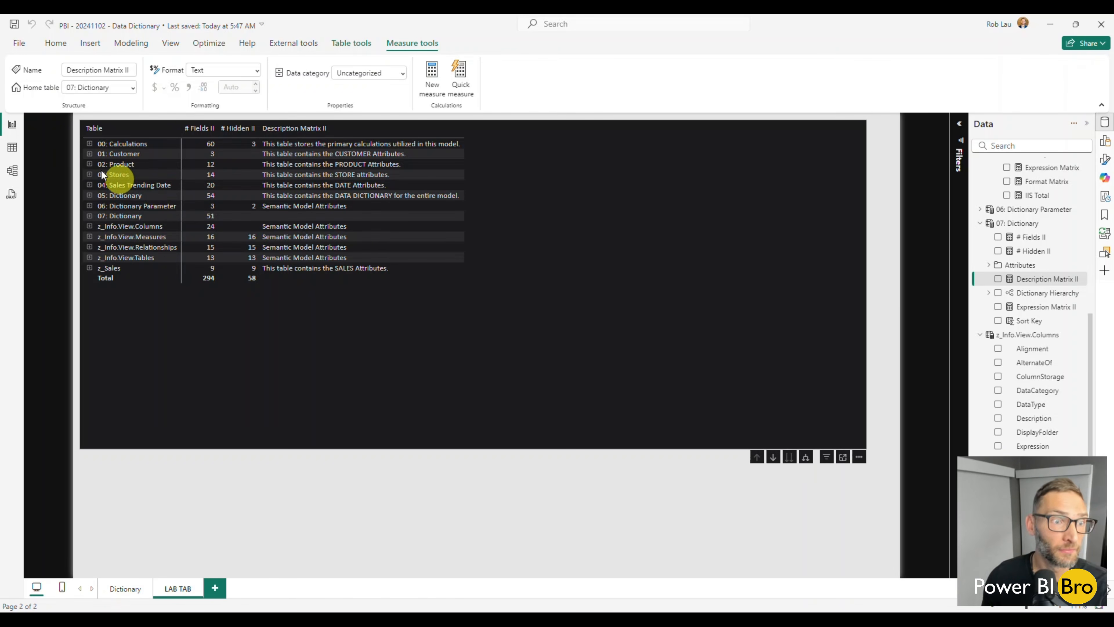
{"action": "left_click", "coordinate": [90, 144]}
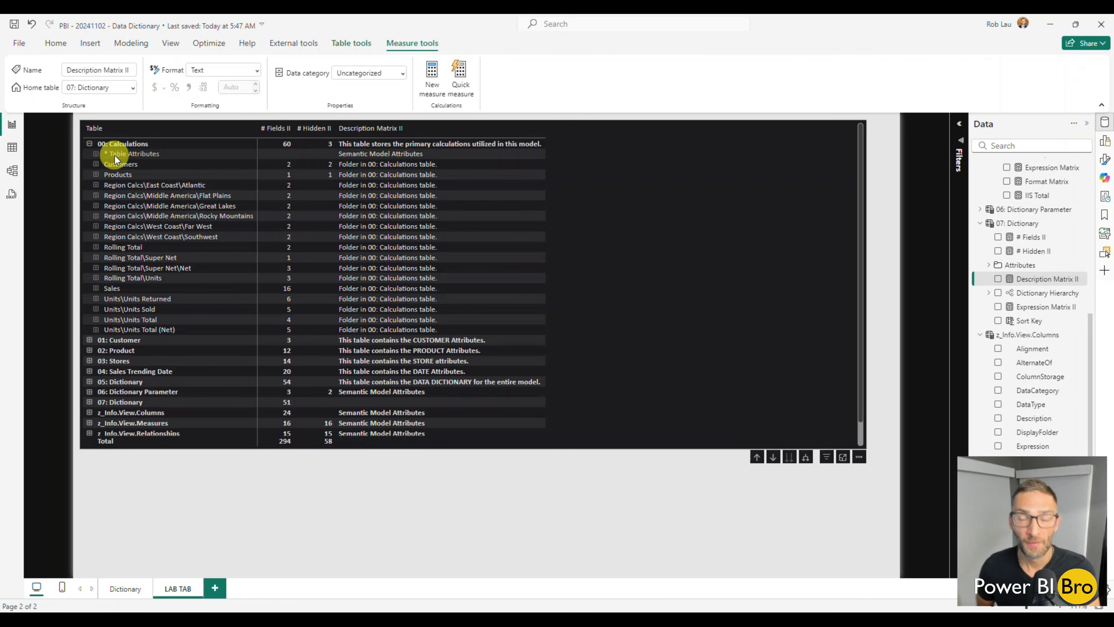
Look at the Dictionary page's matrix columns, return to LAB TAB and copy the full Format Matrix formula from 05: Dictionary
{"action": "left_click", "coordinate": [116, 590]}
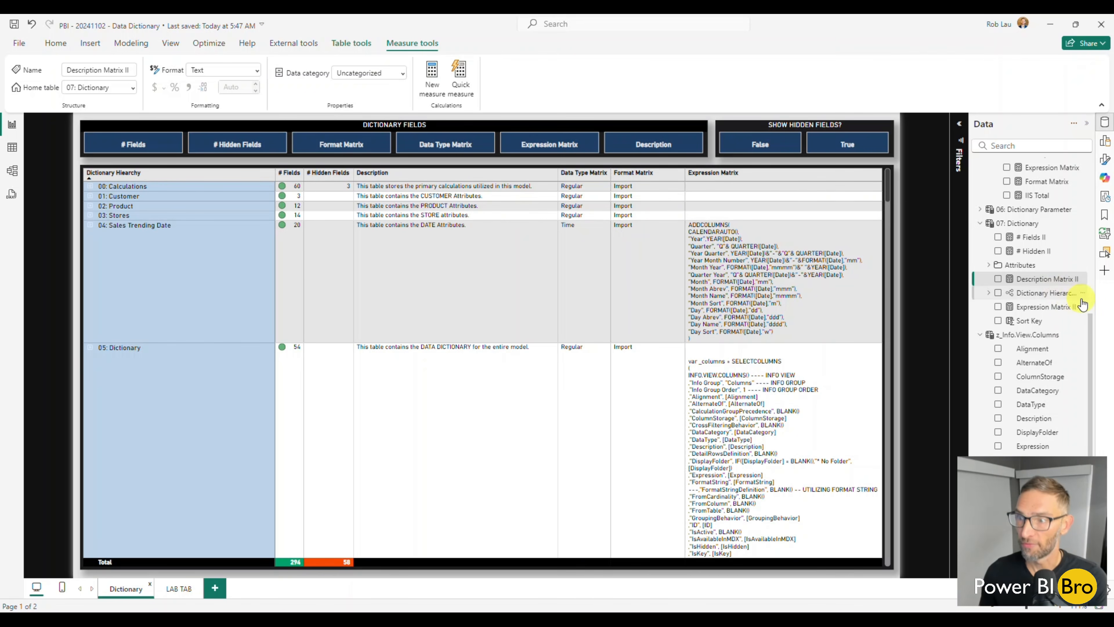
{"action": "scroll", "coordinate": [1059, 306], "scroll_direction": "up", "scroll_amount": 1}
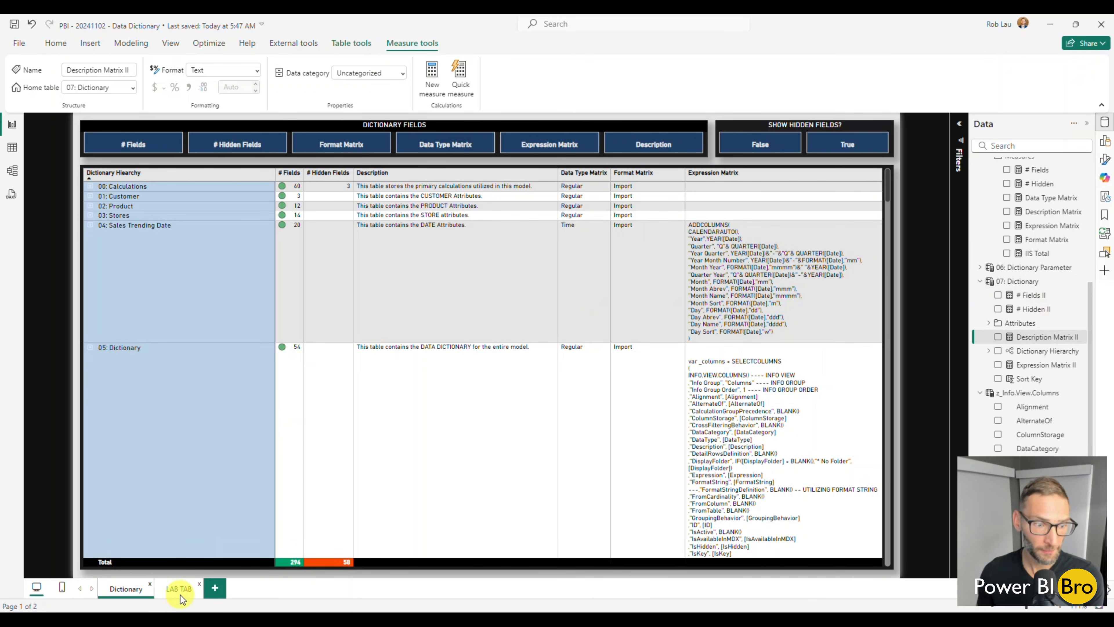
{"action": "left_click", "coordinate": [180, 592]}
{"action": "scroll", "coordinate": [1038, 285], "scroll_direction": "up", "scroll_amount": 2}
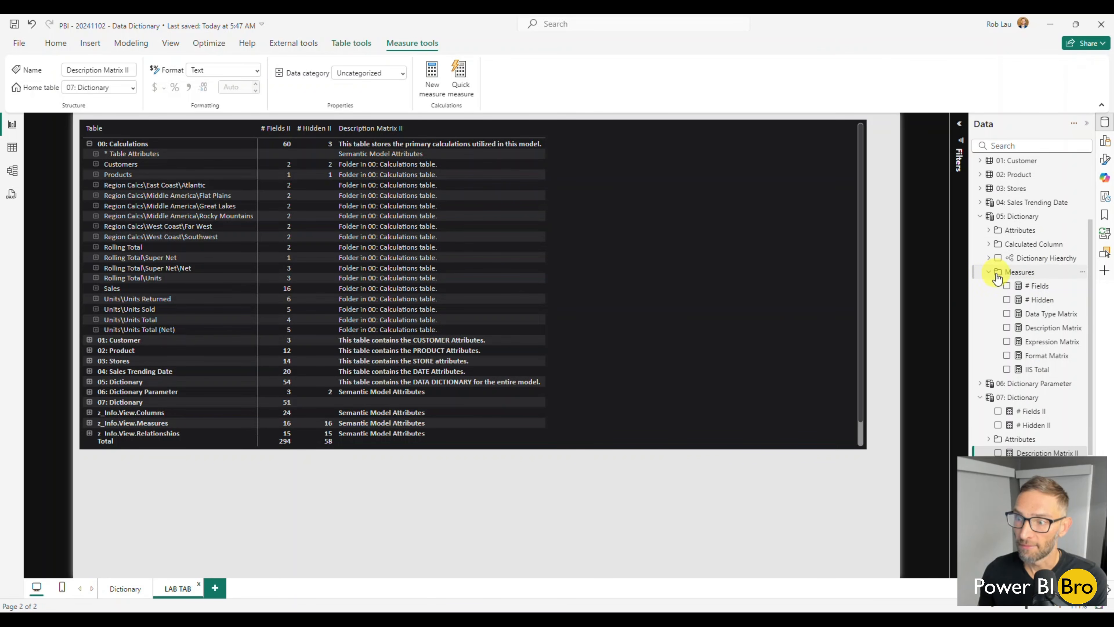
{"action": "left_click", "coordinate": [1048, 355]}
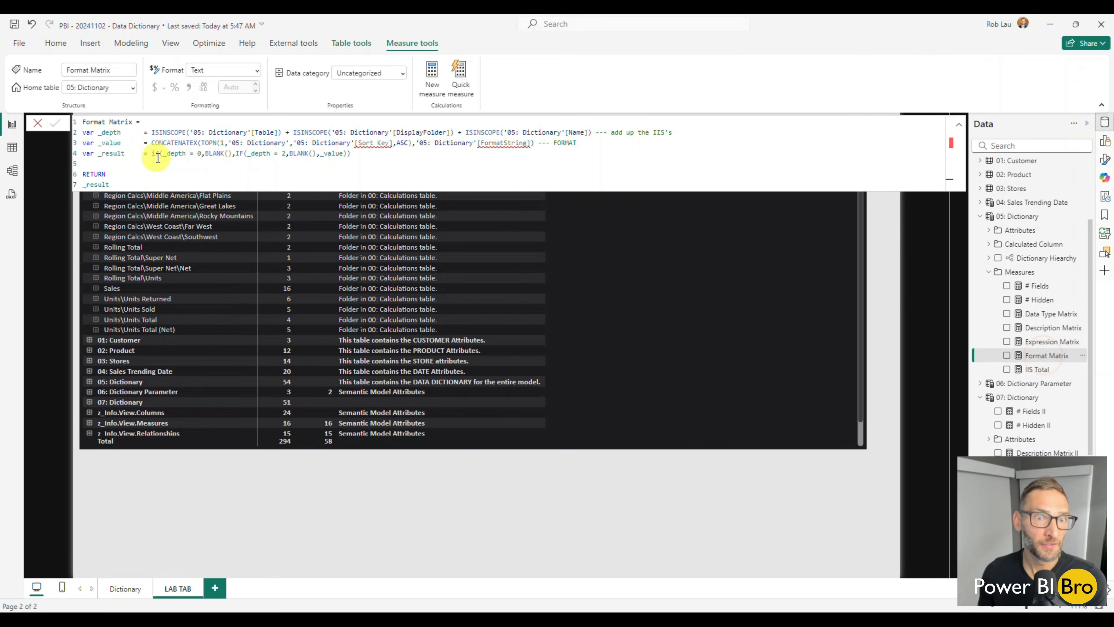
{"action": "left_click_drag", "start_coordinate": [110, 185], "coordinate": [77, 126]}
{"action": "key", "text": "ctrl+c"}
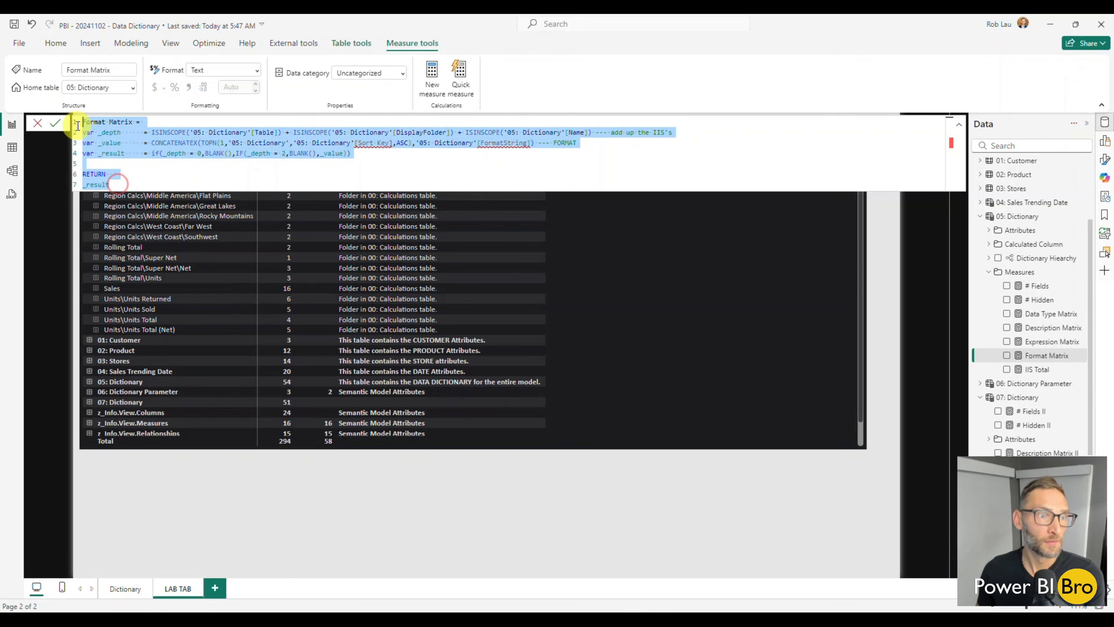
Create a new measure in the 07: Dictionary table, paste the copied formula over the placeholder and name it Format Matrix II
{"action": "scroll", "coordinate": [1026, 346], "scroll_direction": "down", "scroll_amount": 3}
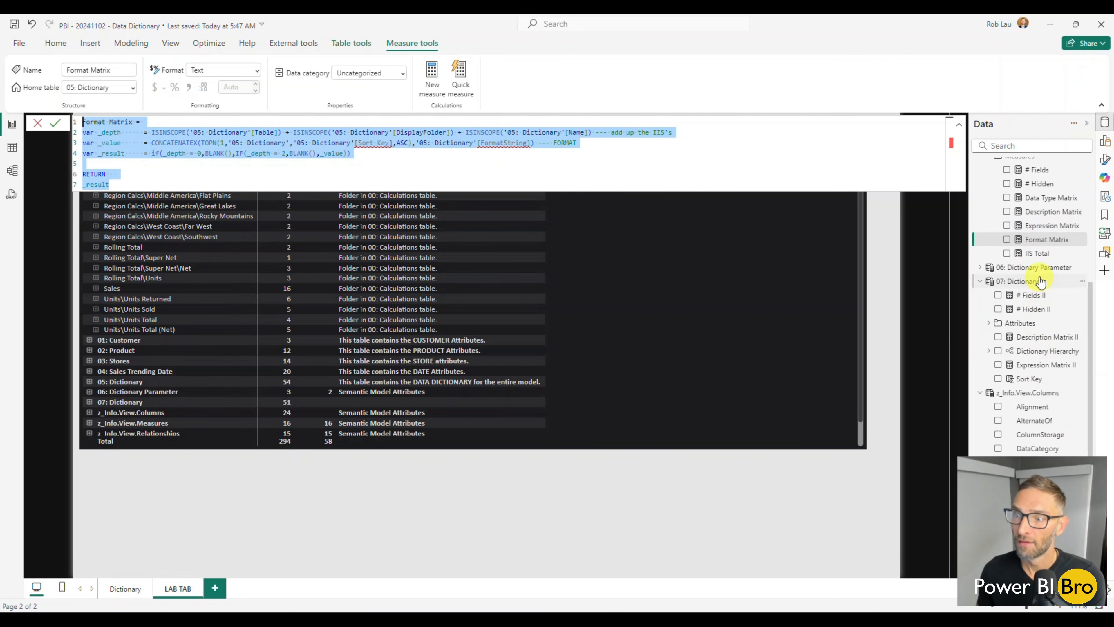
{"action": "right_click", "coordinate": [1041, 281]}
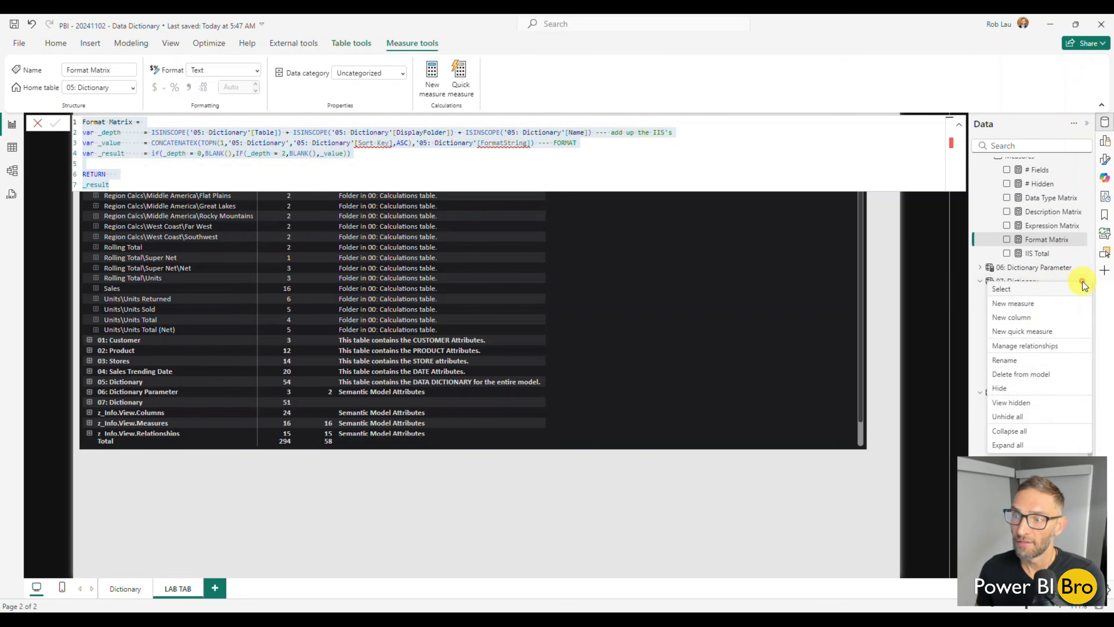
{"action": "left_click", "coordinate": [1050, 307]}
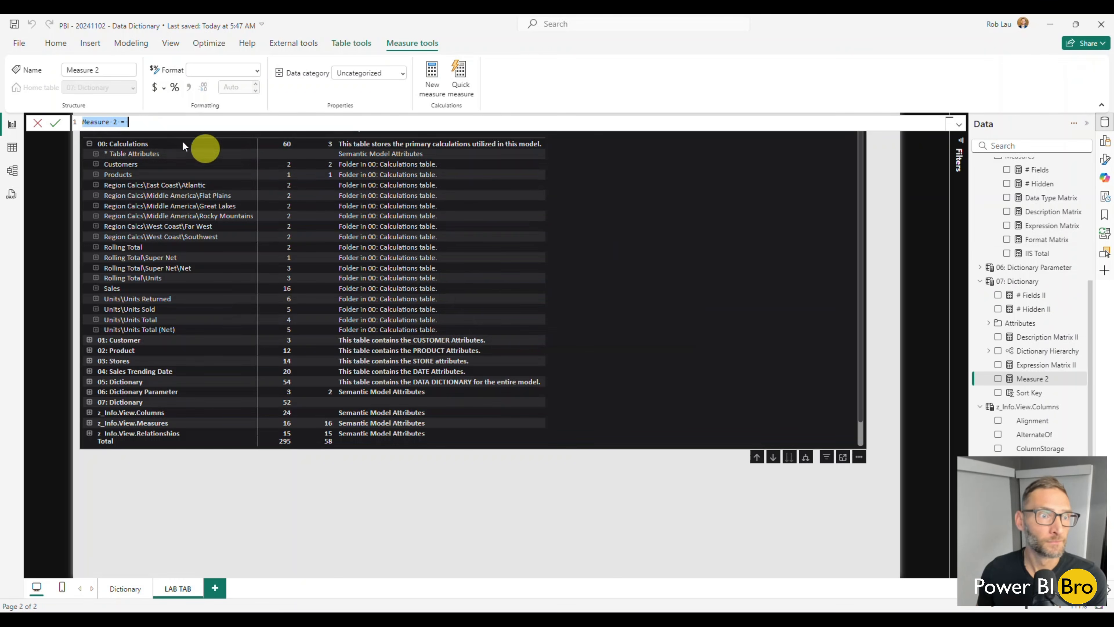
{"action": "left_click_drag", "start_coordinate": [132, 121], "coordinate": [57, 121]}
{"action": "key", "text": "ctrl+v"}
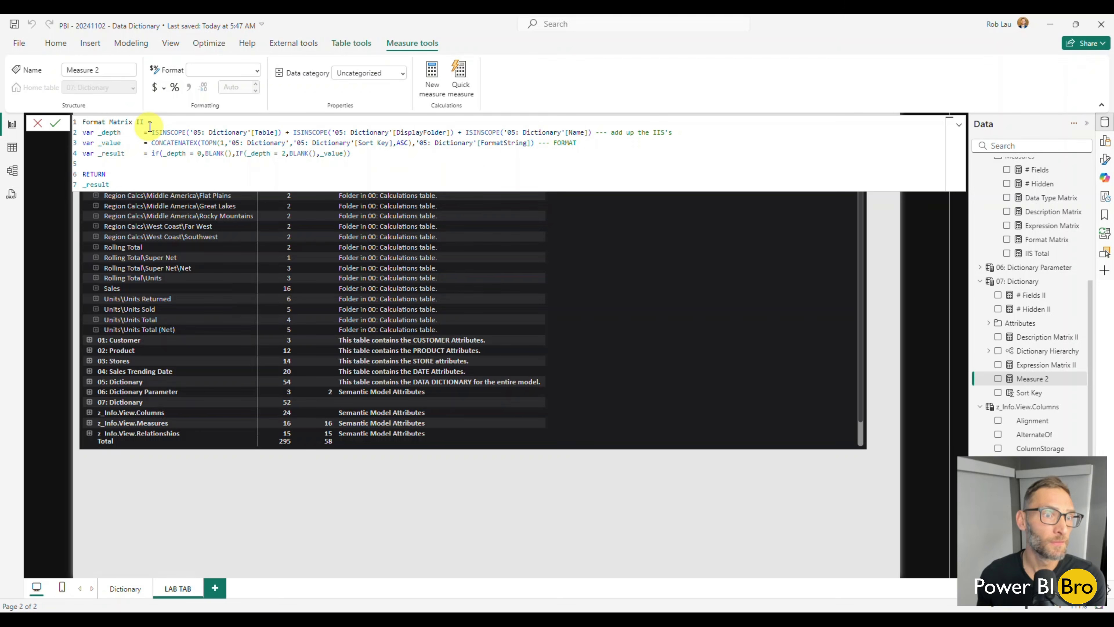
In Format Matrix II's _depth variable, change the three ISINSCOPE table references to '07: Dictionary'
{"action": "left_click", "coordinate": [200, 132]}
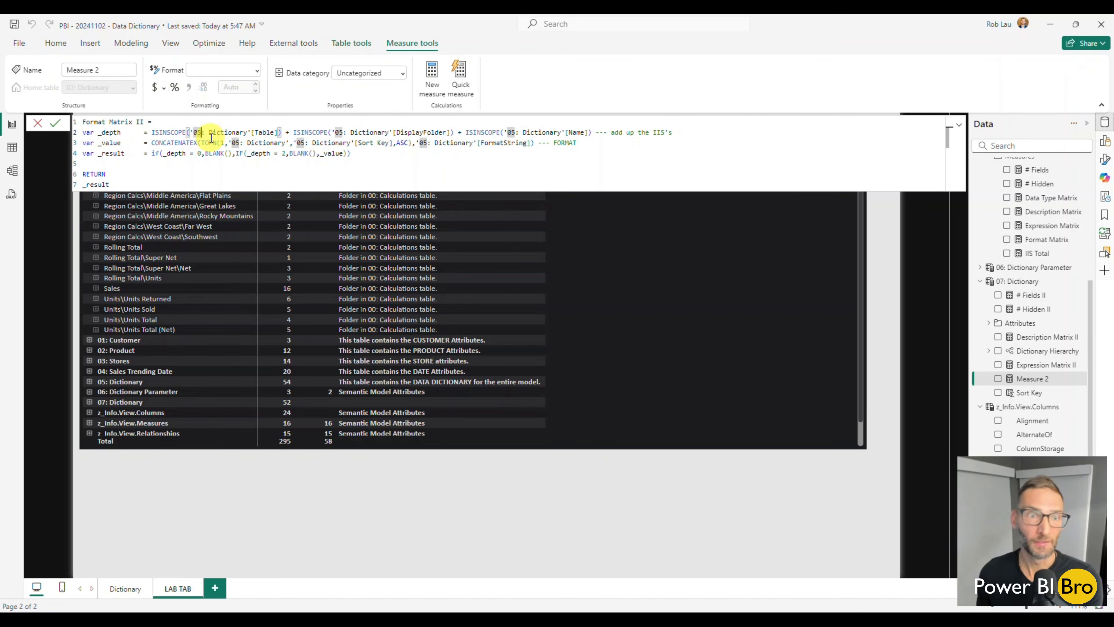
{"action": "key", "text": "BackSpace"}
{"action": "type", "text": "7"}
{"action": "left_click", "coordinate": [345, 132]}
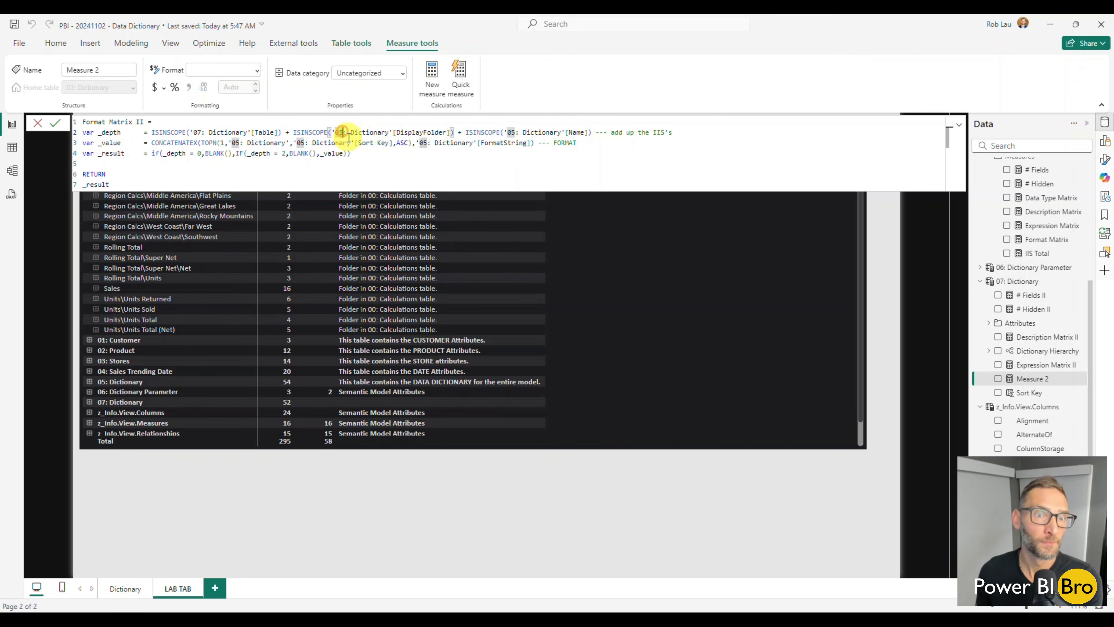
{"action": "key", "text": "BackSpace"}
{"action": "type", "text": "7"}
{"action": "left_click", "coordinate": [512, 132]}
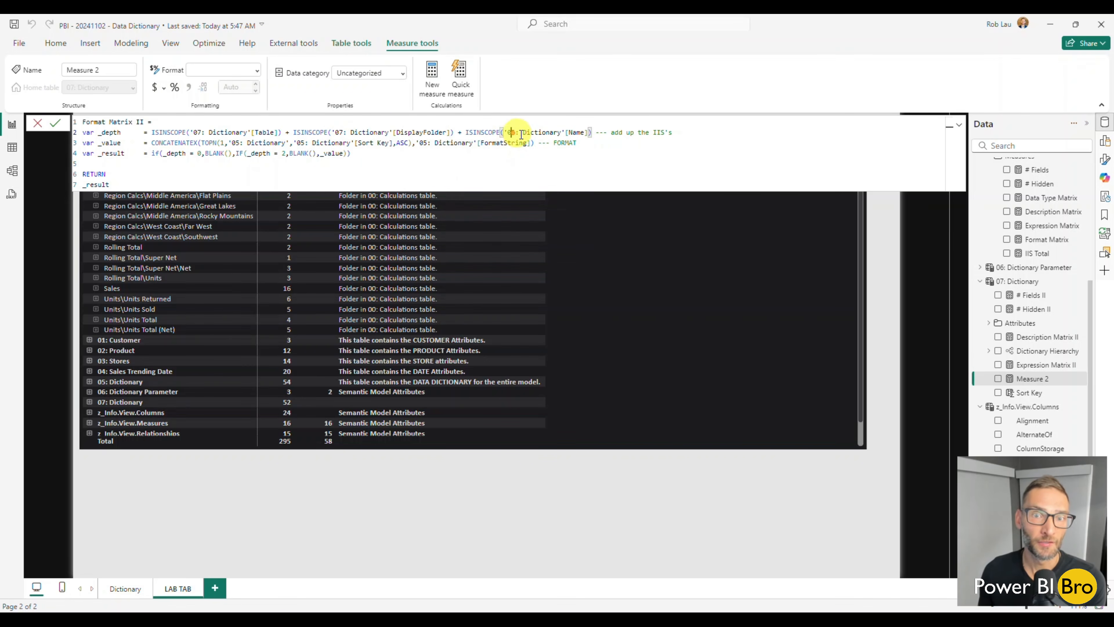
{"action": "key", "text": "BackSpace"}
{"action": "type", "text": "7"}
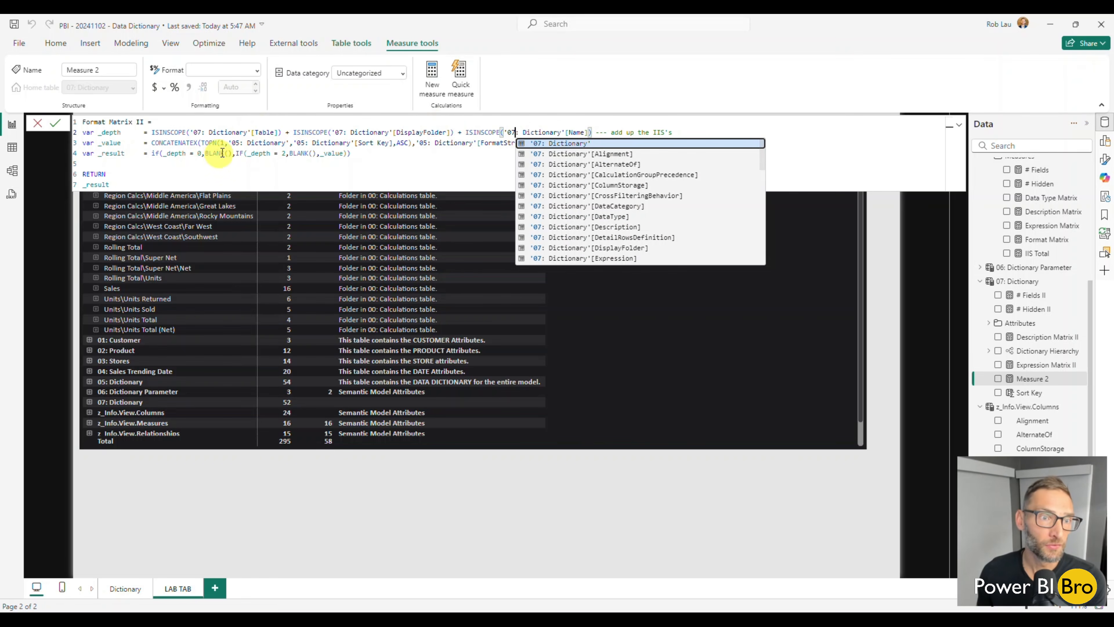
Change the TOPN table, Sort Key and FormatString references in Format Matrix II's _value variable to '07: Dictionary' and commit the measure
{"action": "left_click", "coordinate": [240, 143]}
{"action": "key", "text": "BackSpace"}
{"action": "type", "text": "7"}
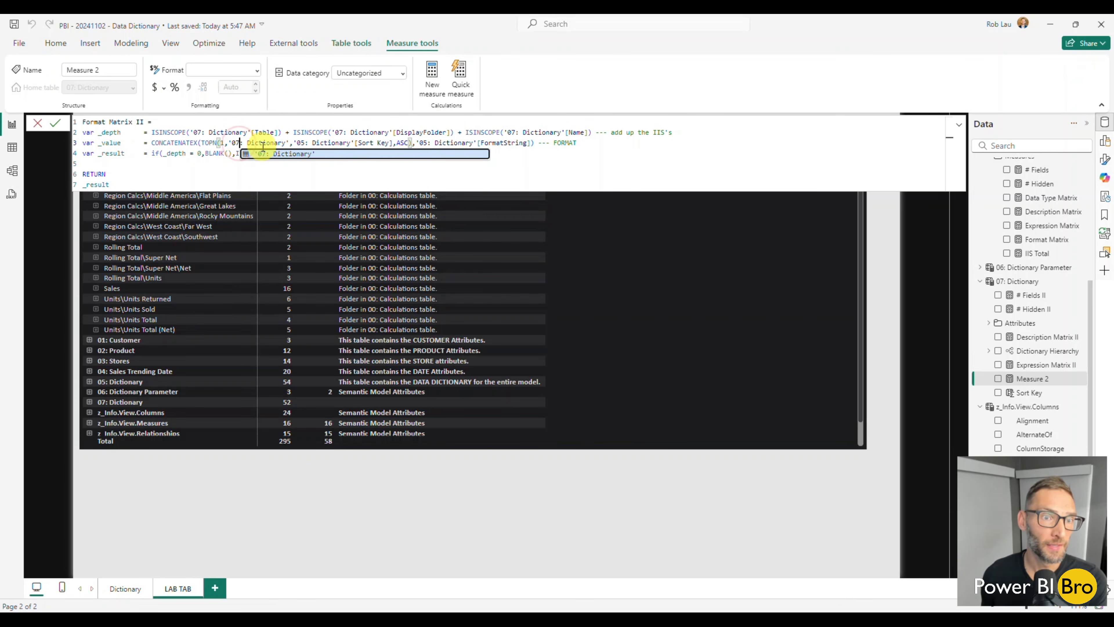
{"action": "left_click", "coordinate": [304, 144]}
{"action": "key", "text": "BackSpace"}
{"action": "type", "text": "7"}
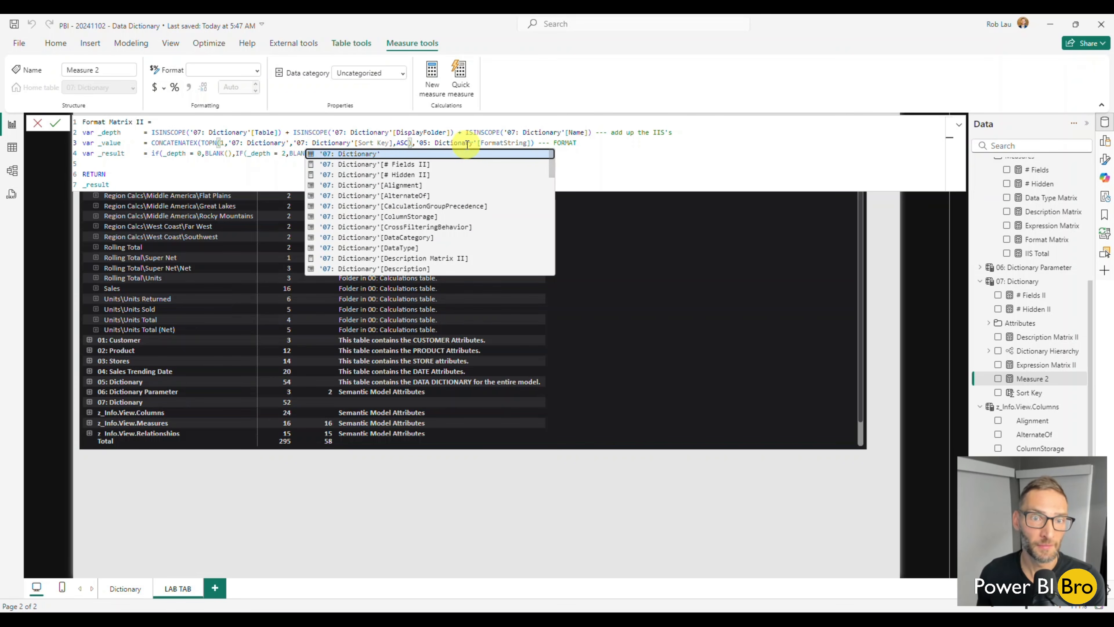
{"action": "left_click", "coordinate": [425, 145]}
{"action": "key", "text": "BackSpace"}
{"action": "type", "text": "7"}
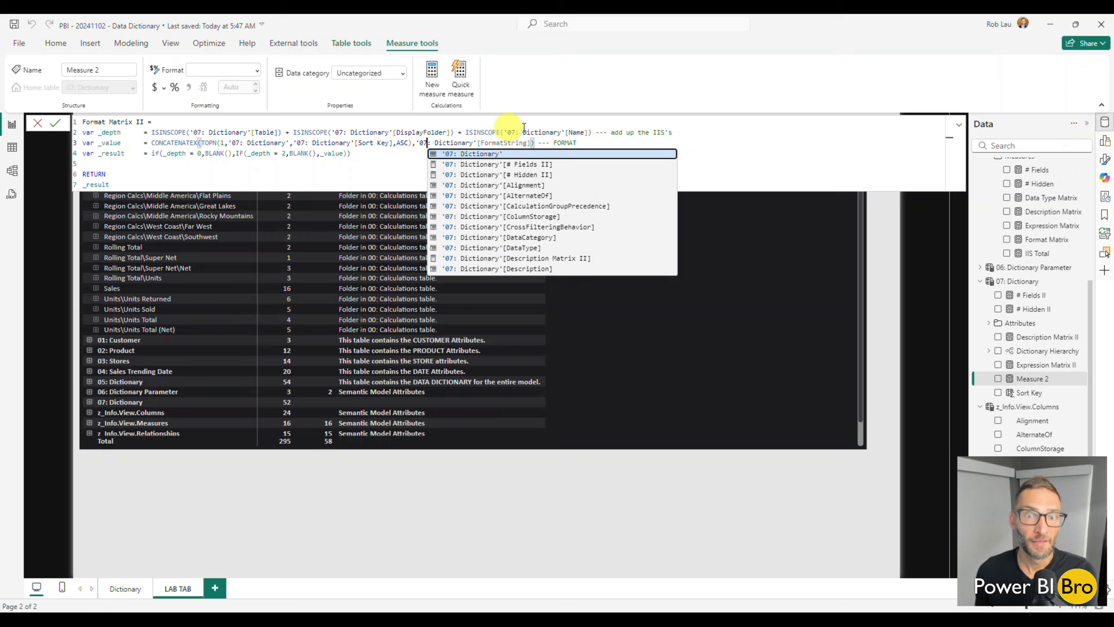
{"action": "left_click", "coordinate": [357, 182]}
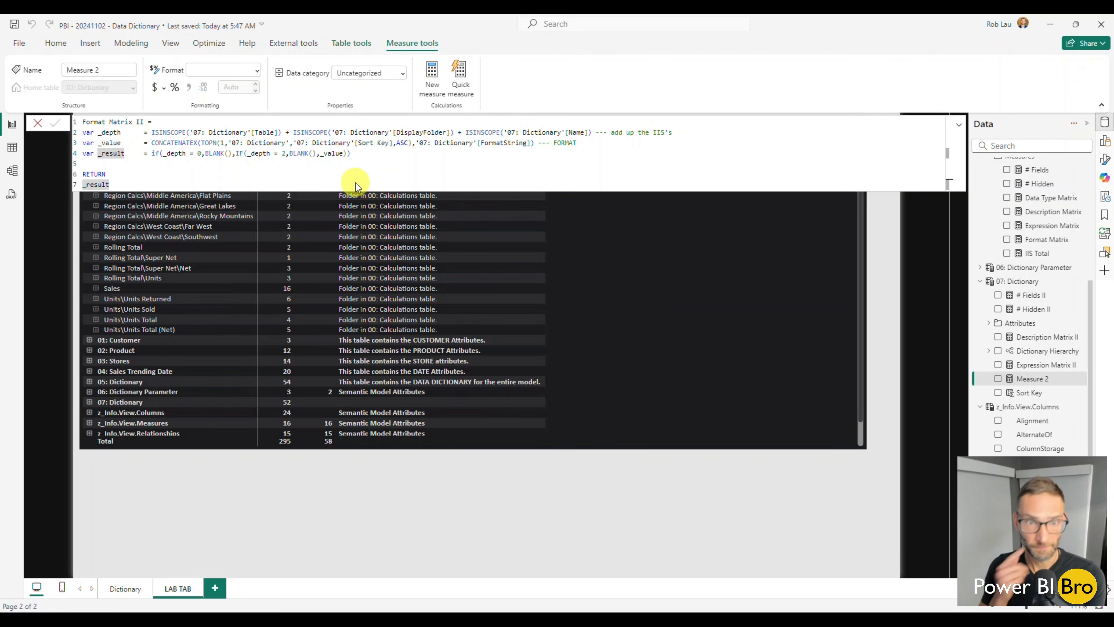
{"action": "key", "text": "Return"}
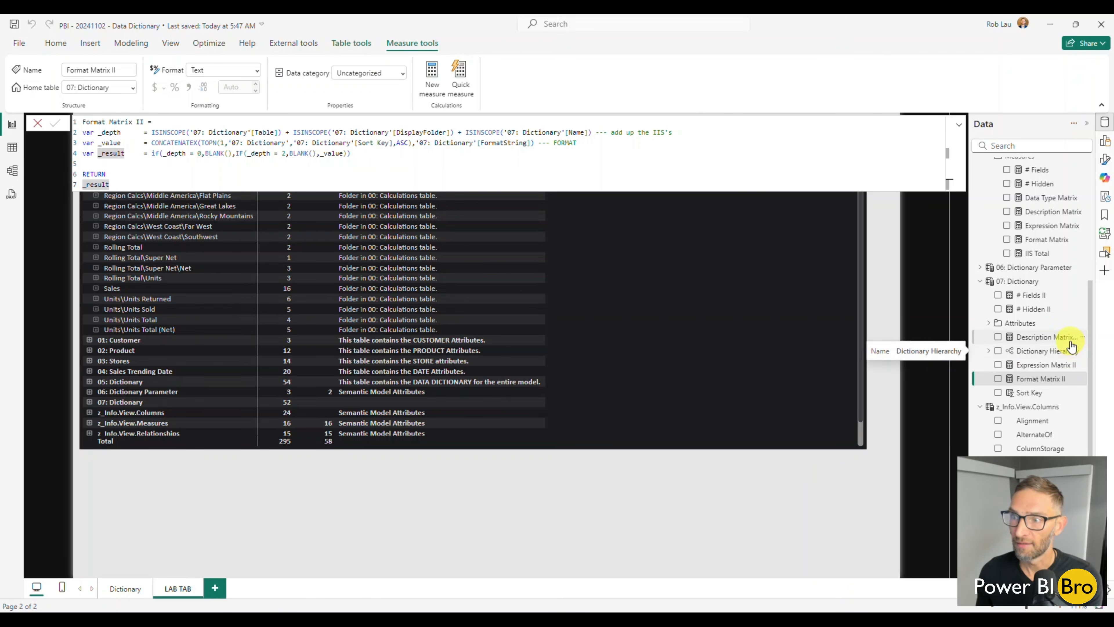
Copy the Data Type Matrix formula from 05: Dictionary into a new measure in 07: Dictionary and name it Data Type Matrix II
{"action": "left_click", "coordinate": [1048, 198]}
{"action": "left_click_drag", "start_coordinate": [122, 184], "coordinate": [74, 127]}
{"action": "key", "text": "ctrl+c"}
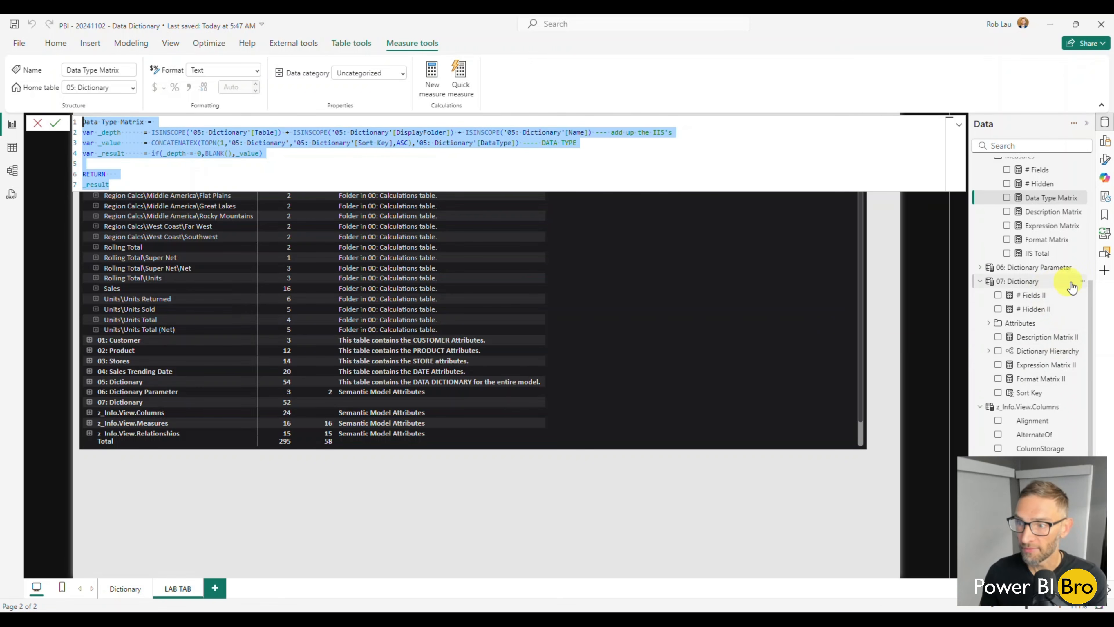
{"action": "left_click", "coordinate": [1082, 282]}
{"action": "left_click", "coordinate": [1082, 283]}
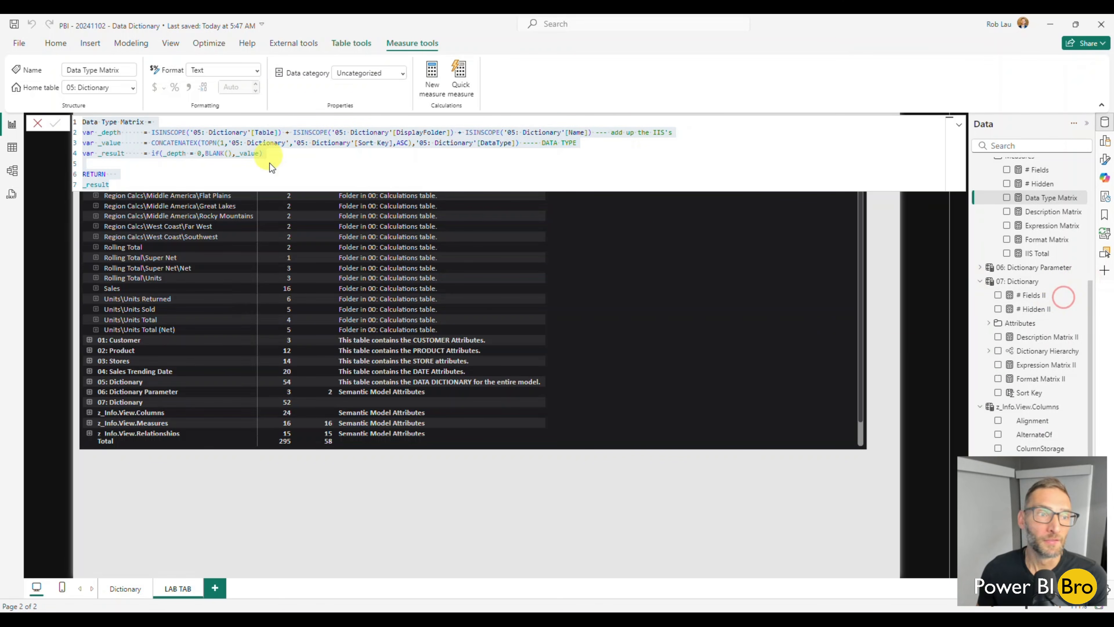
{"action": "left_click_drag", "start_coordinate": [136, 118], "coordinate": [71, 119]}
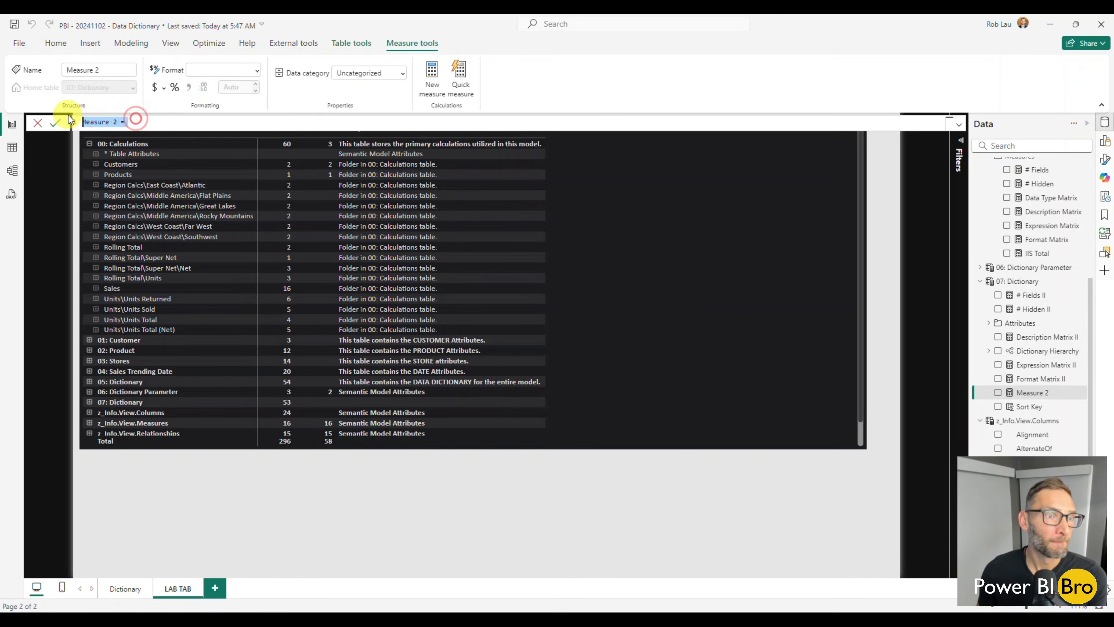
{"action": "key", "text": "ctrl+v"}
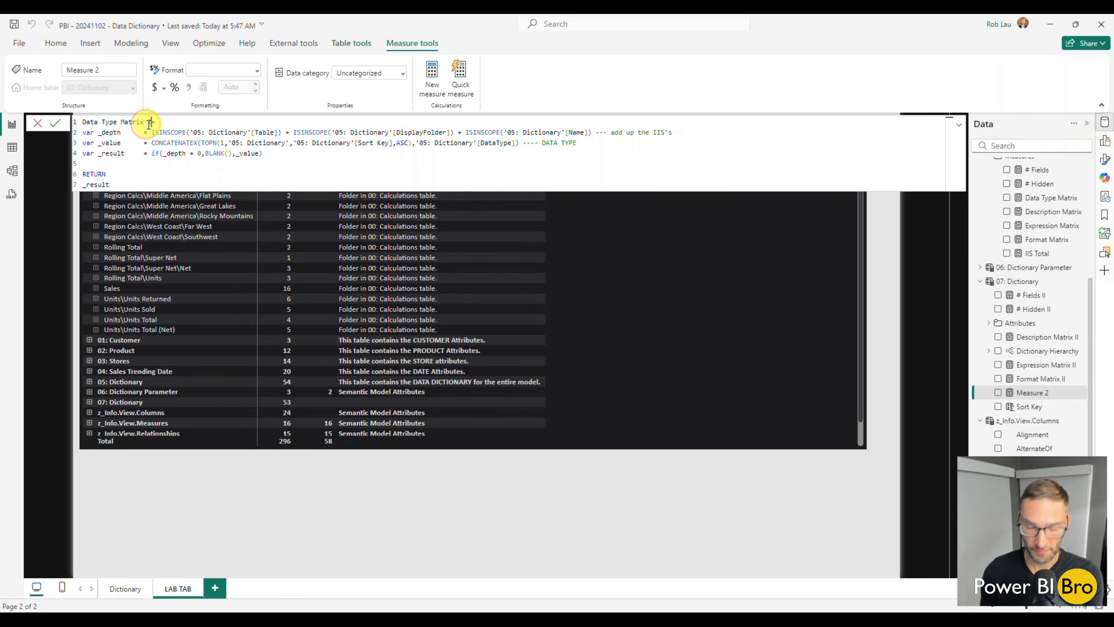
{"action": "type", "text": "II"}
In Data Type Matrix II's _depth variable, point the Table, DisplayFolder and Name references to '07: Dictionary'
{"action": "left_click", "coordinate": [202, 133]}
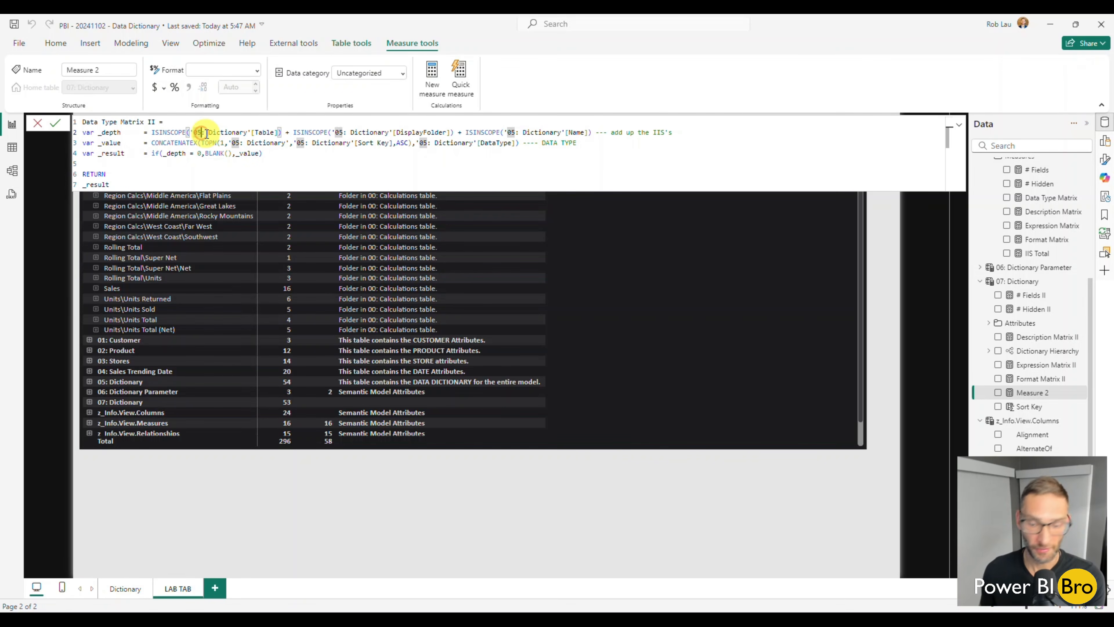
{"action": "key", "text": "BackSpace"}
{"action": "type", "text": "7"}
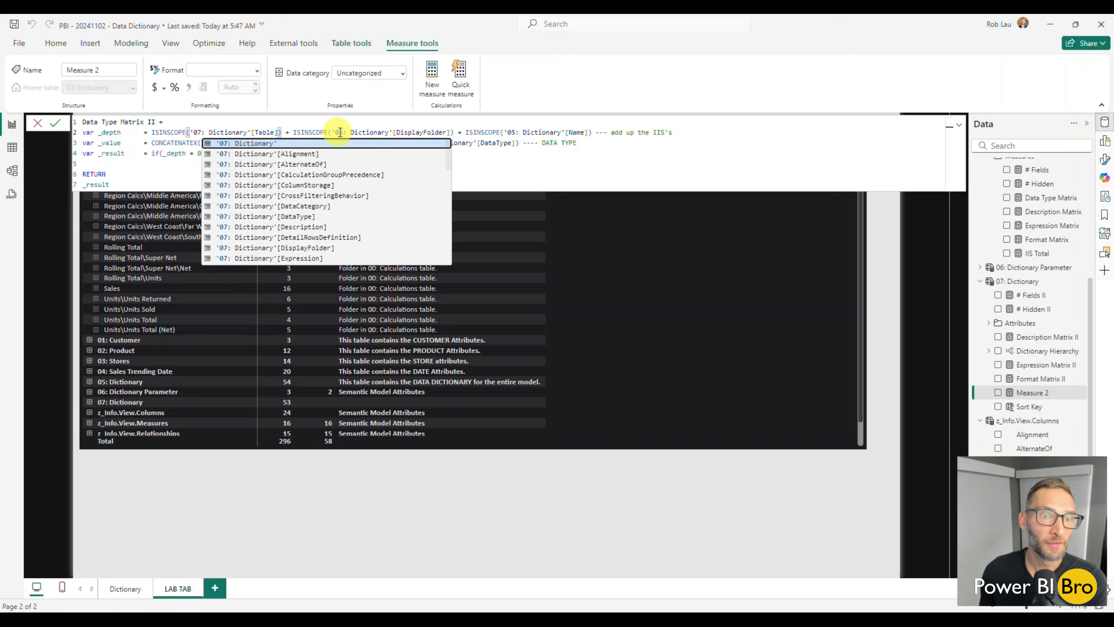
{"action": "left_click", "coordinate": [343, 133]}
{"action": "key", "text": "BackSpace"}
{"action": "type", "text": "7"}
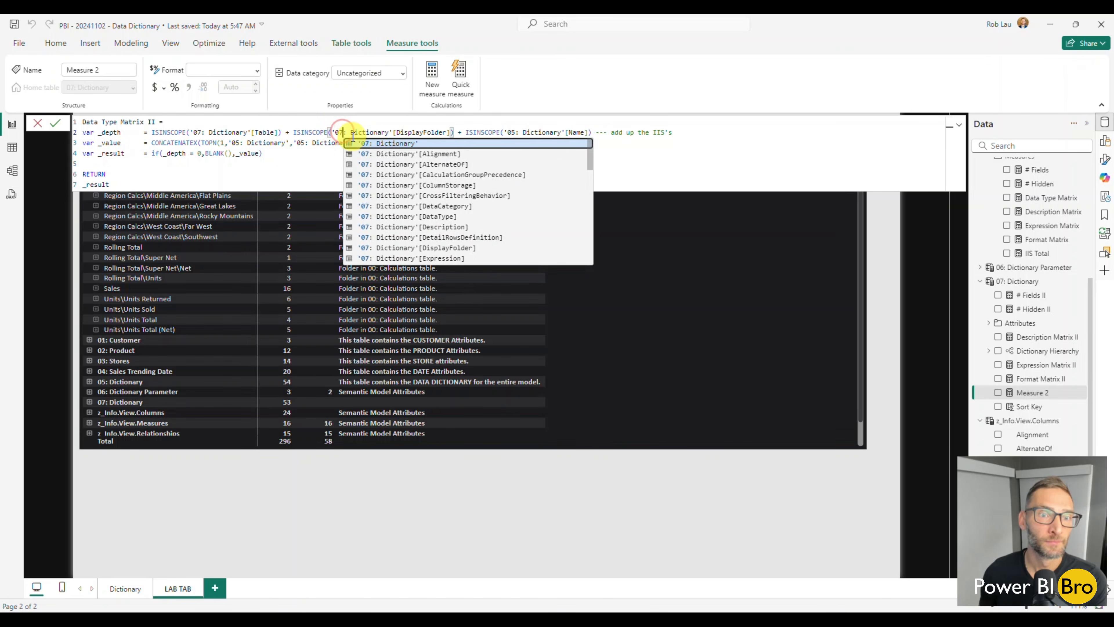
{"action": "left_click", "coordinate": [513, 132]}
{"action": "key", "text": "BackSpace"}
{"action": "type", "text": "7"}
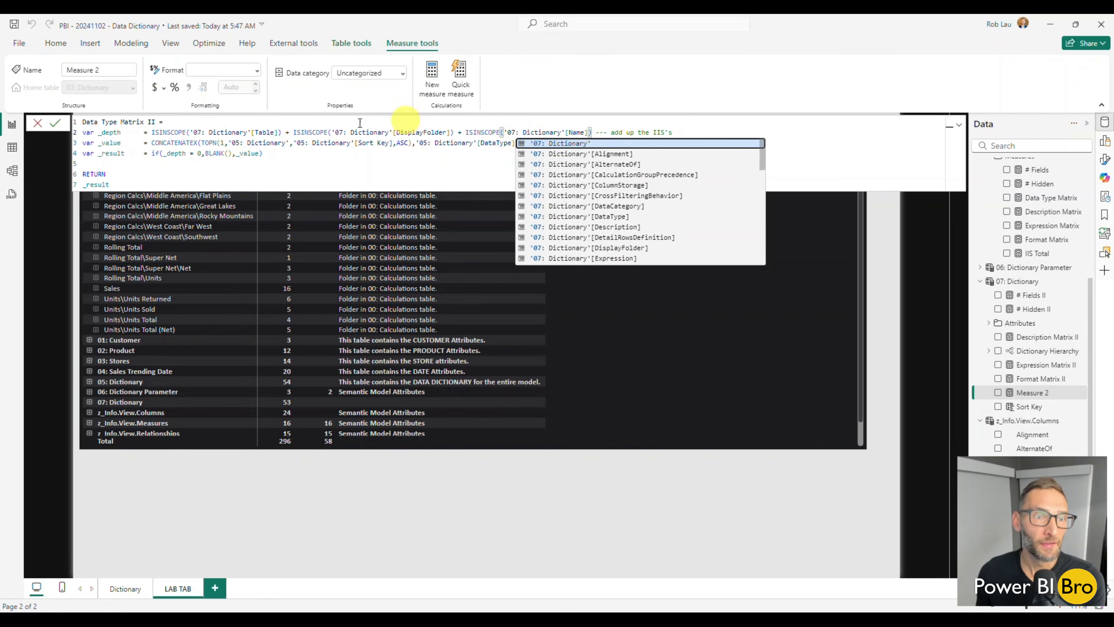
Change the TOPN table, Sort Key and DataType references in Data Type Matrix II's _value variable to '07: Dictionary' and commit the measure
{"action": "left_click", "coordinate": [237, 144]}
{"action": "key", "text": "BackSpace"}
{"action": "type", "text": "7"}
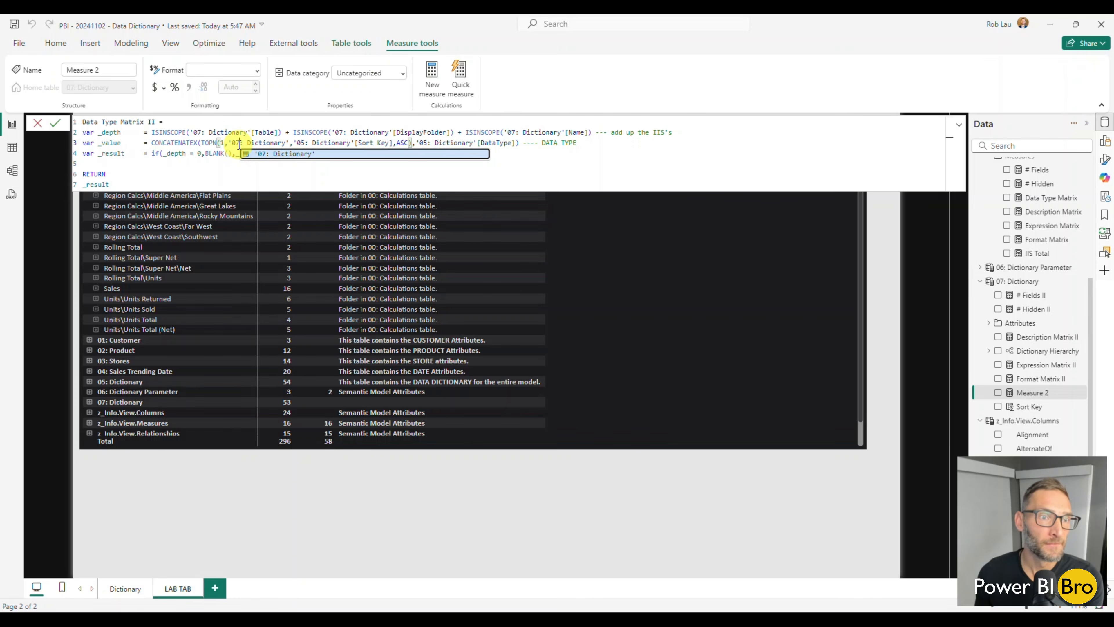
{"action": "left_click", "coordinate": [304, 143]}
{"action": "key", "text": "BackSpace"}
{"action": "type", "text": "7"}
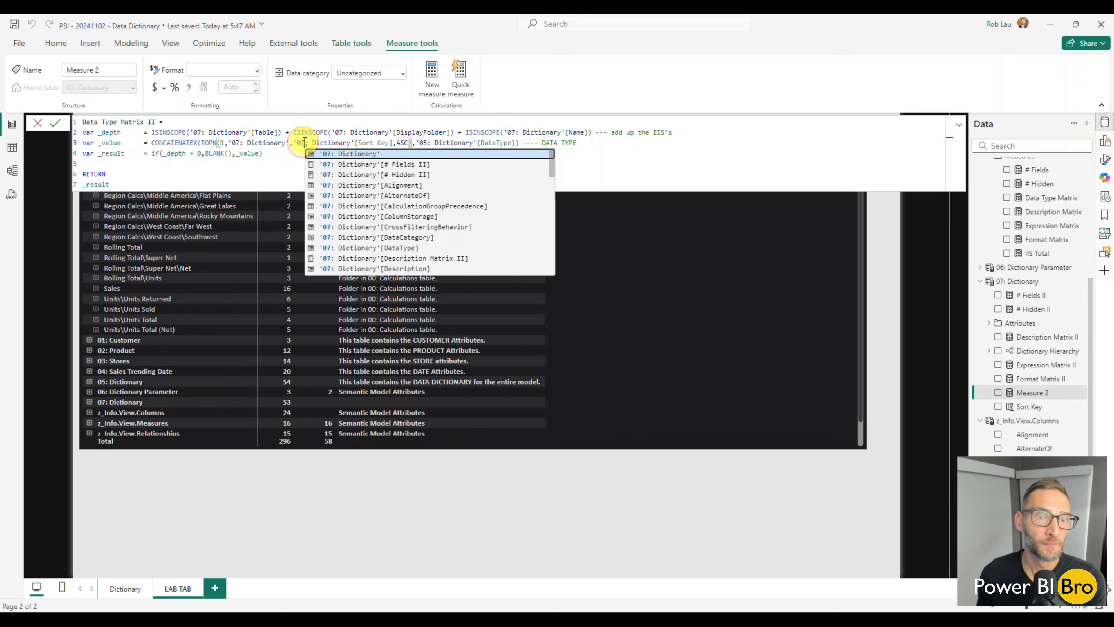
{"action": "left_click", "coordinate": [429, 146]}
{"action": "key", "text": "BackSpace"}
{"action": "type", "text": "7"}
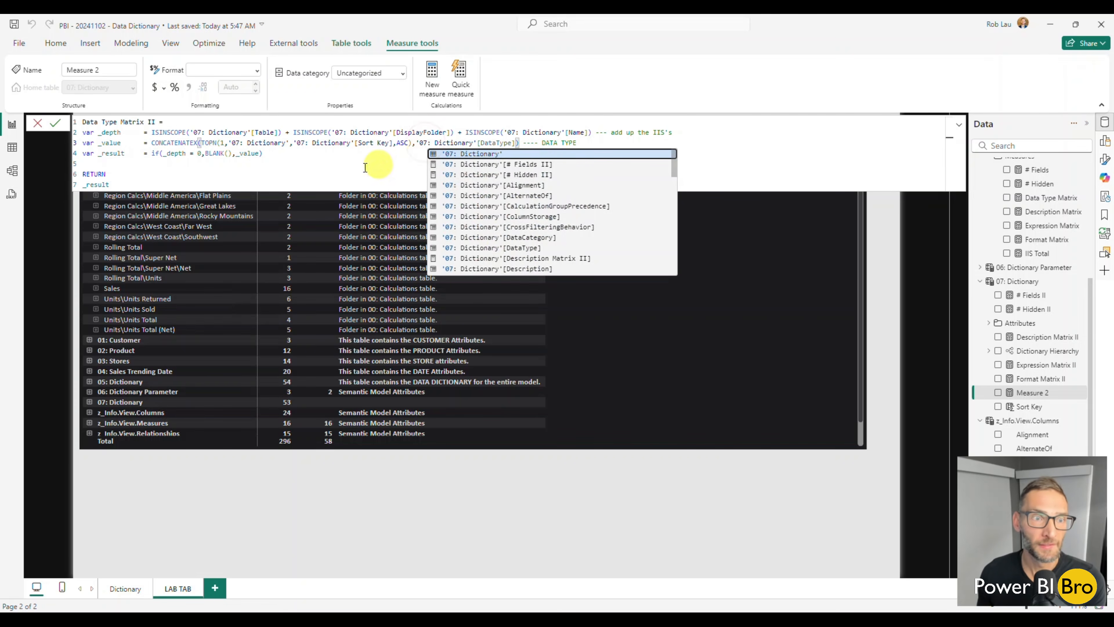
{"action": "left_click", "coordinate": [284, 170]}
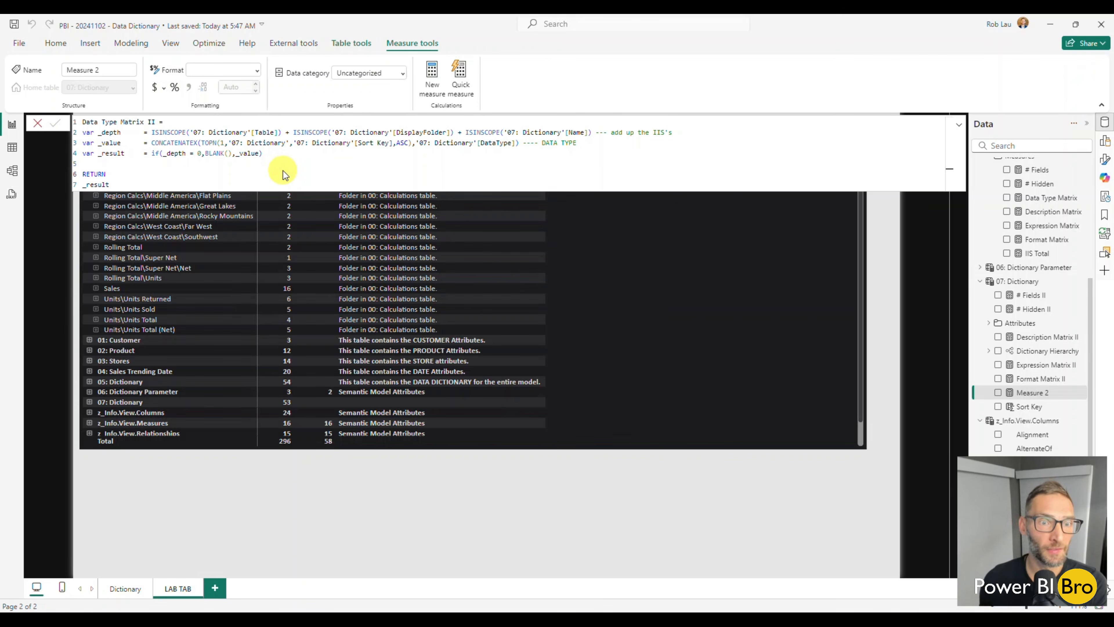
{"action": "key", "text": "Return"}
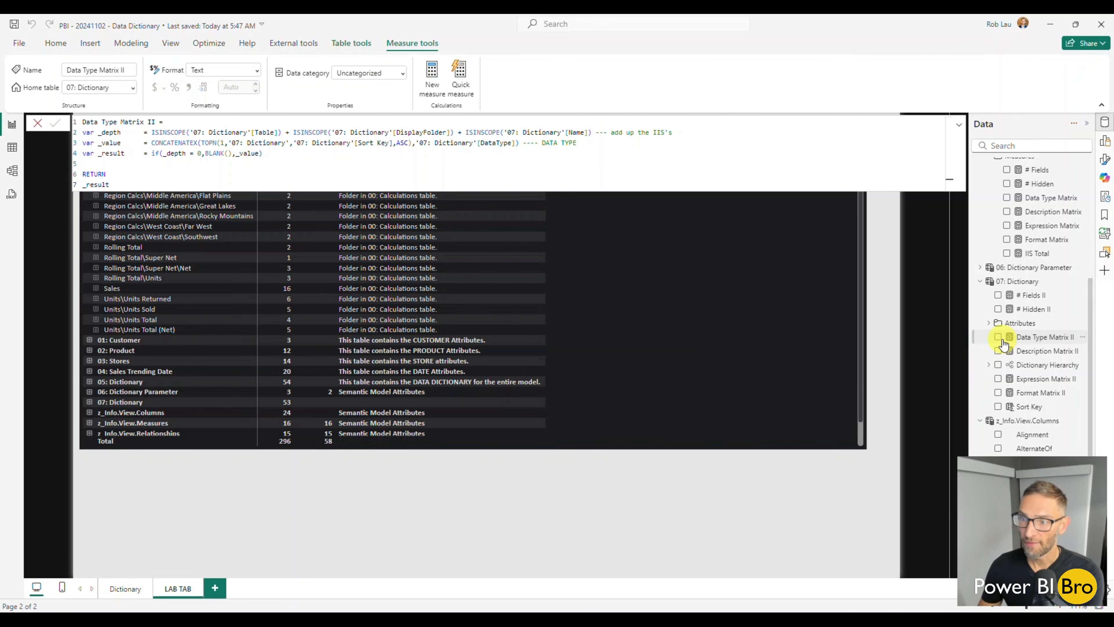
Add the Data Type Matrix II and Format Matrix II measures from 07: Dictionary to the existing hierarchy matrix on LAB TAB
{"action": "left_click", "coordinate": [997, 337]}
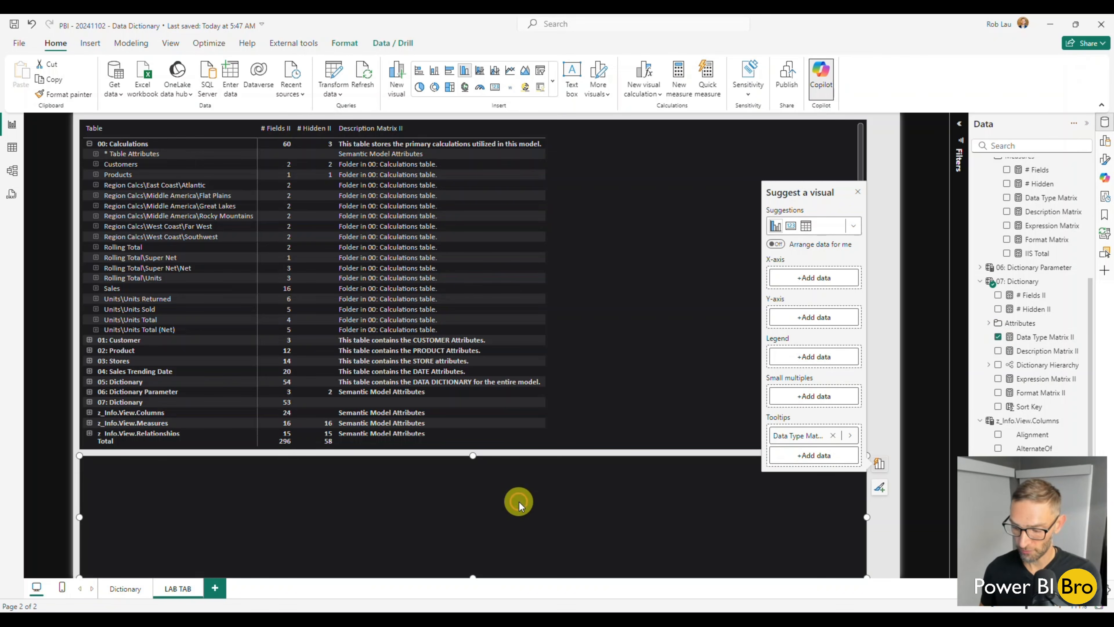
{"action": "key", "text": "Delete"}
{"action": "left_click", "coordinate": [588, 353]}
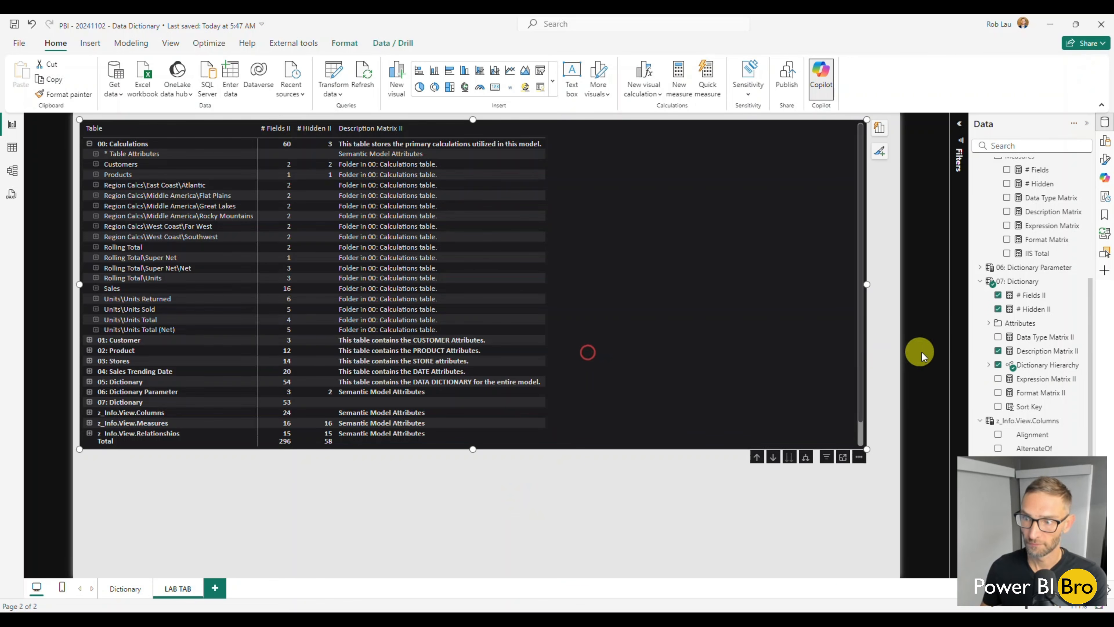
{"action": "left_click", "coordinate": [997, 338]}
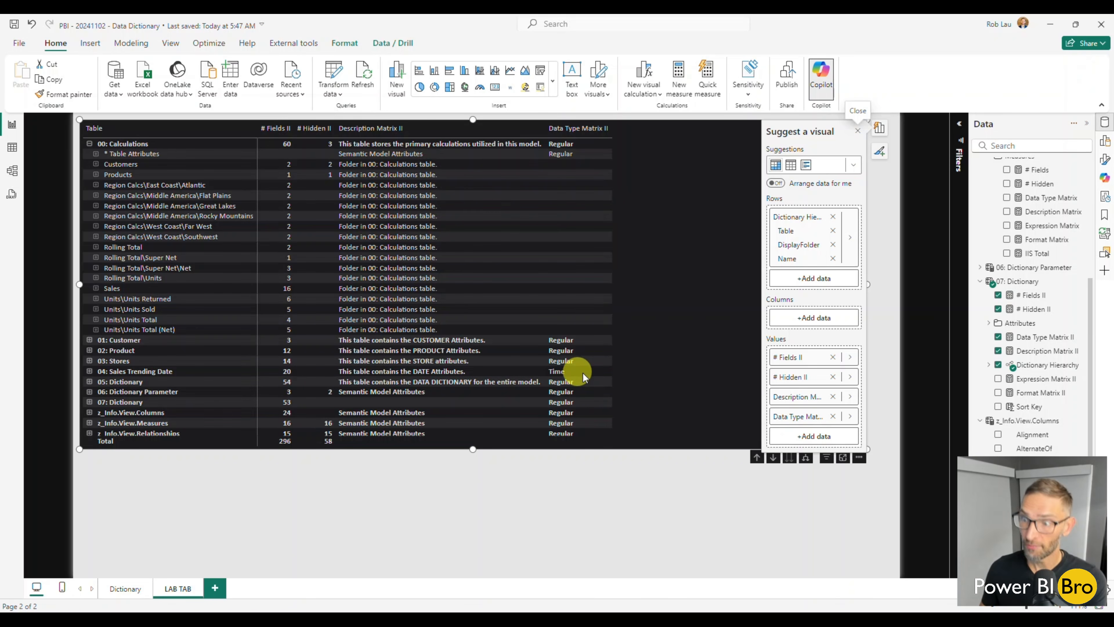
{"action": "left_click", "coordinate": [1001, 394]}
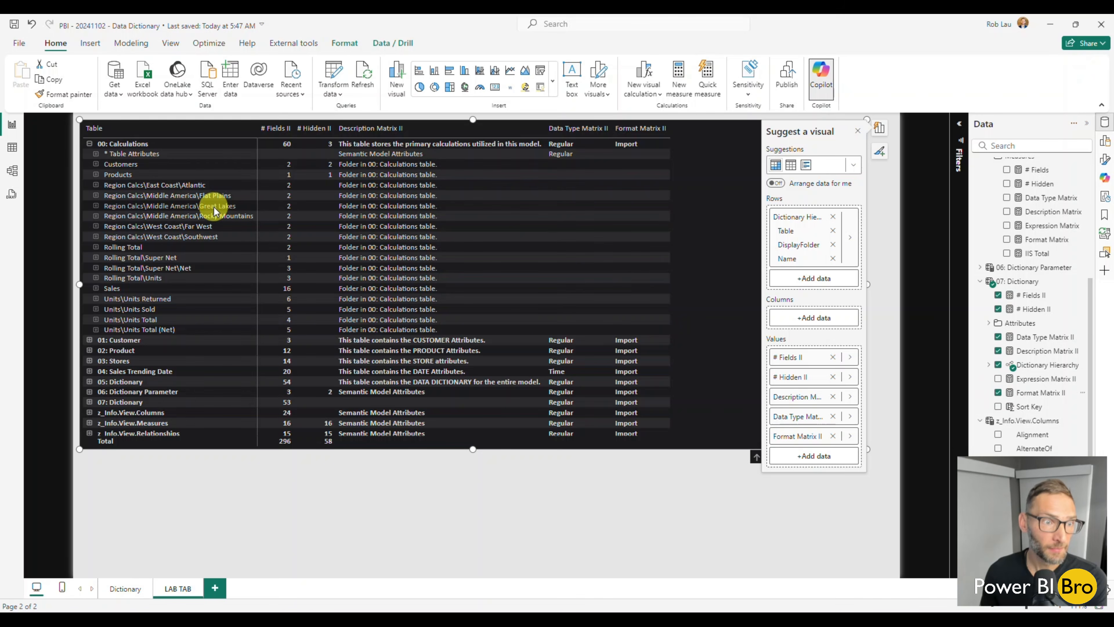
Expand 03: Stores with its Attributes folder, then the matrix's entire hierarchy, and check the data types and format strings
{"action": "left_click", "coordinate": [89, 361]}
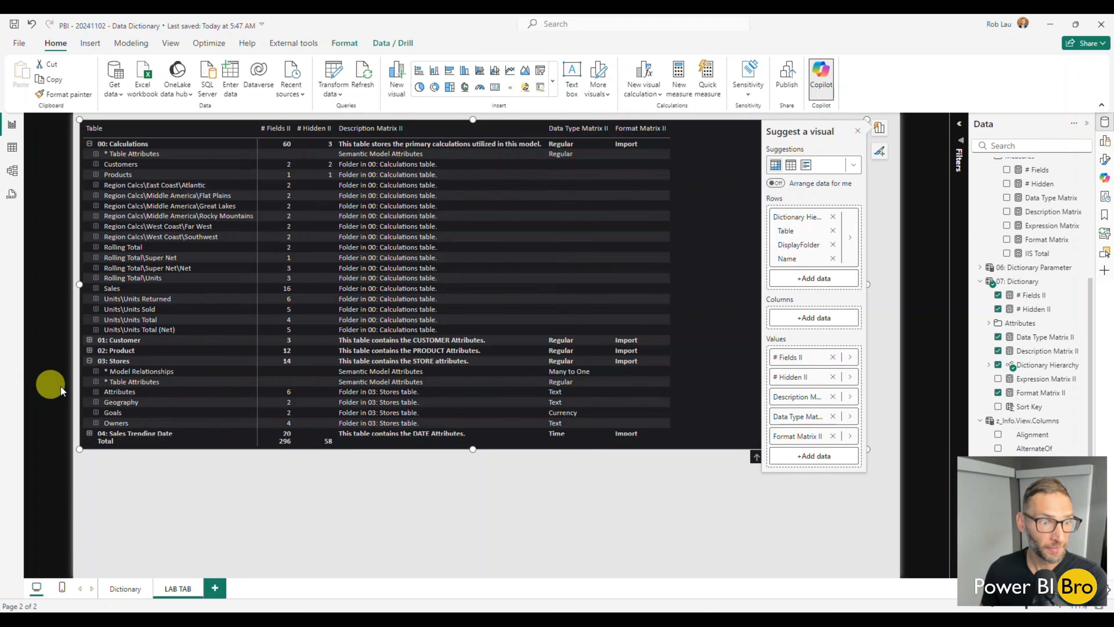
{"action": "left_click", "coordinate": [96, 392]}
{"action": "scroll", "coordinate": [587, 334], "scroll_direction": "down", "scroll_amount": 5}
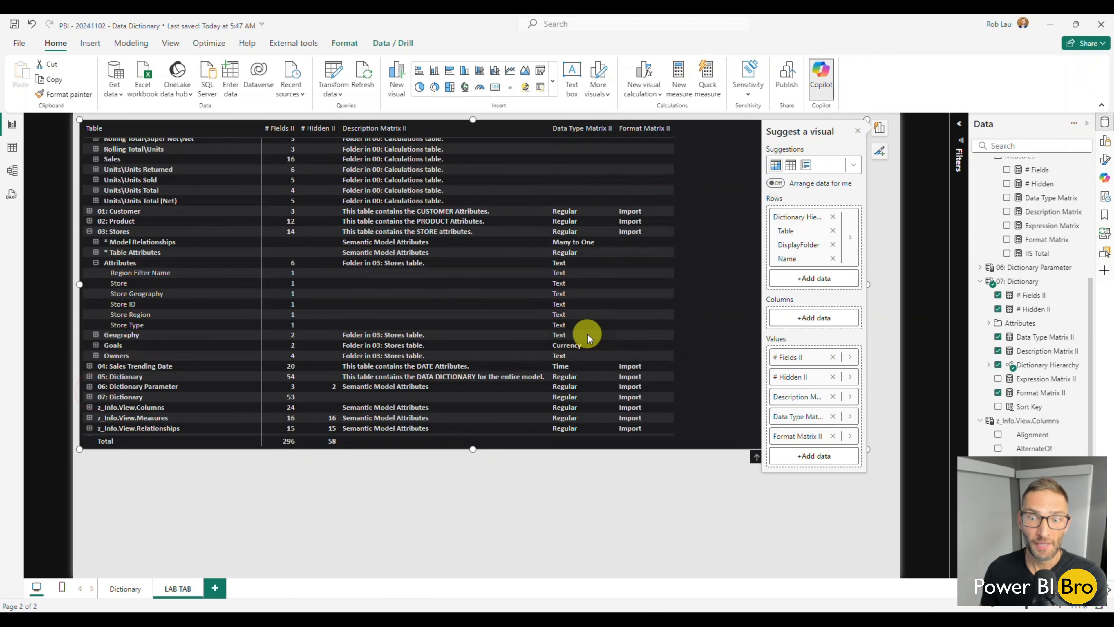
{"action": "right_click", "coordinate": [92, 215]}
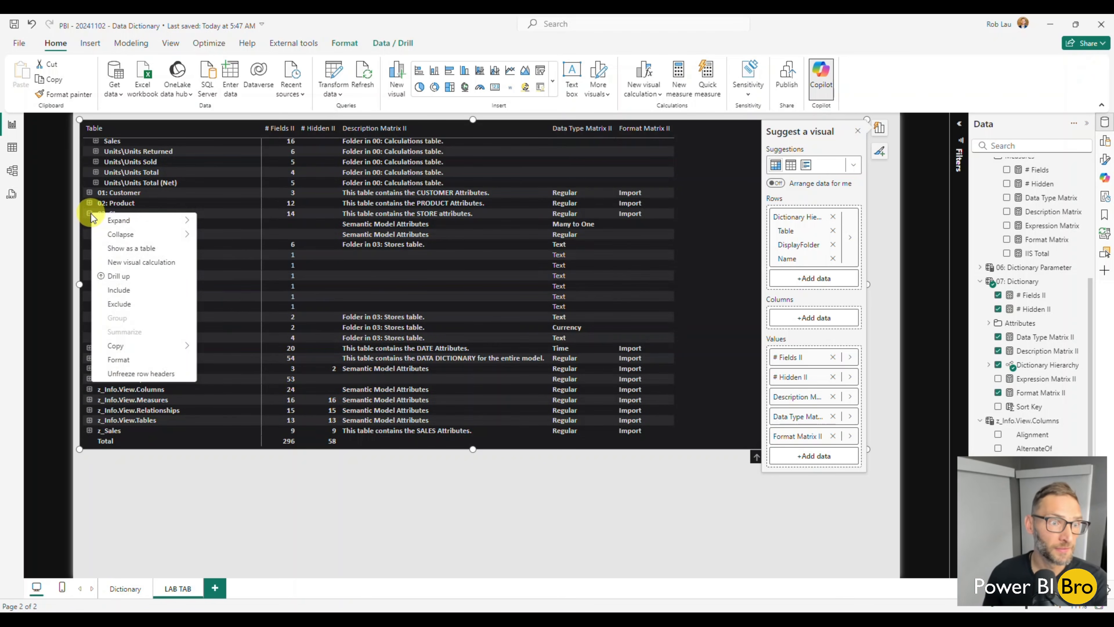
{"action": "mouse_move", "coordinate": [118, 220]}
{"action": "left_click", "coordinate": [277, 254]}
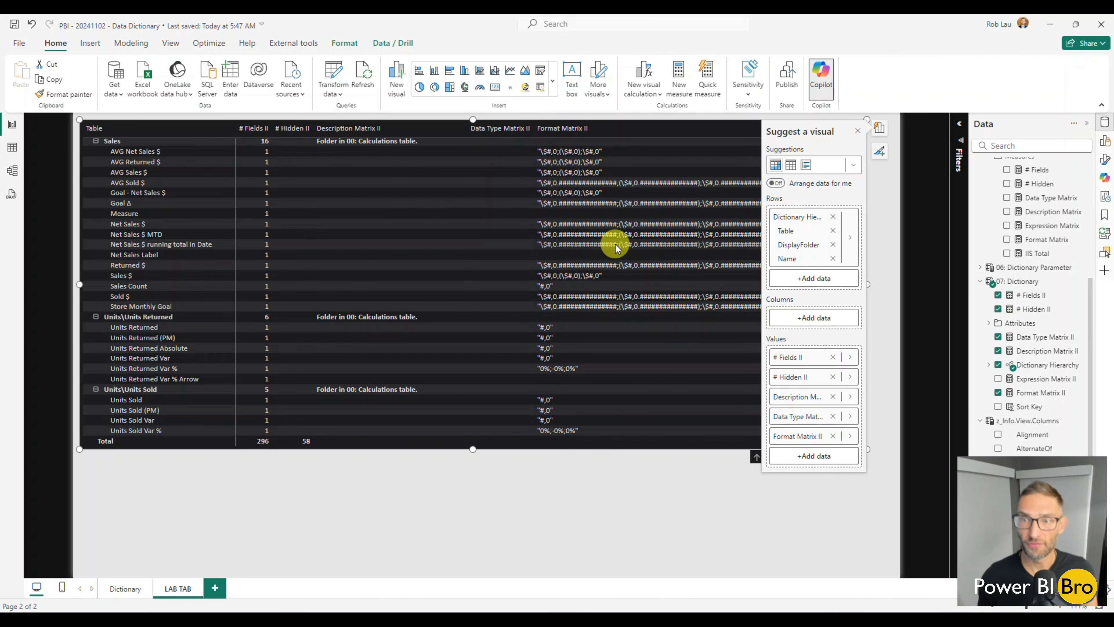
Collapse the whole hierarchy matrix back to its table-level rows and deselect it
{"action": "right_click", "coordinate": [98, 141]}
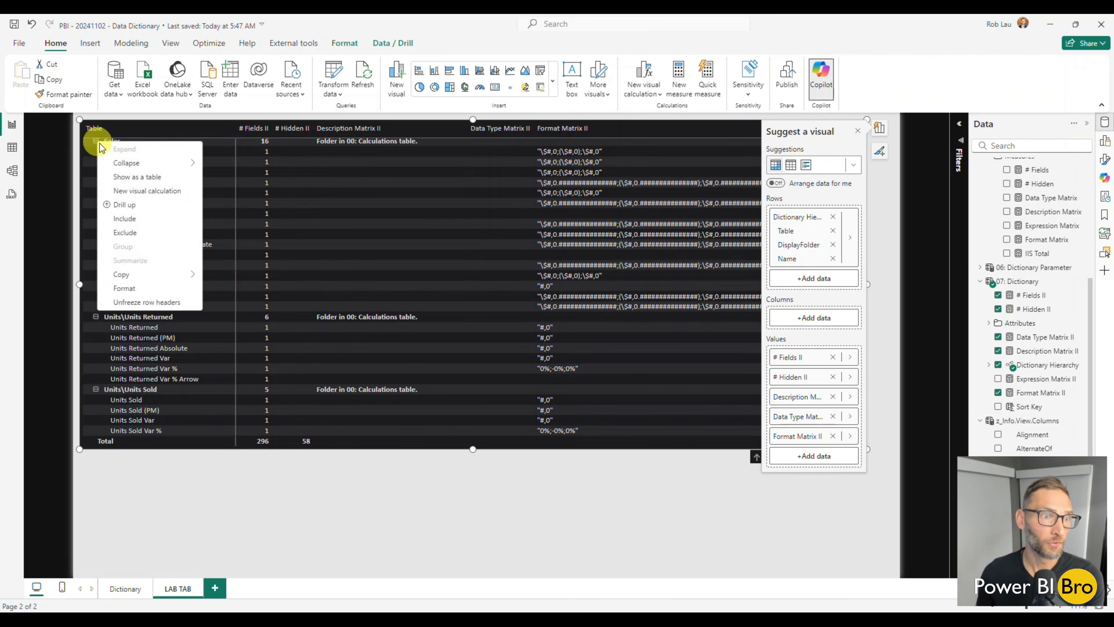
{"action": "mouse_move", "coordinate": [124, 165]}
{"action": "left_click", "coordinate": [227, 181]}
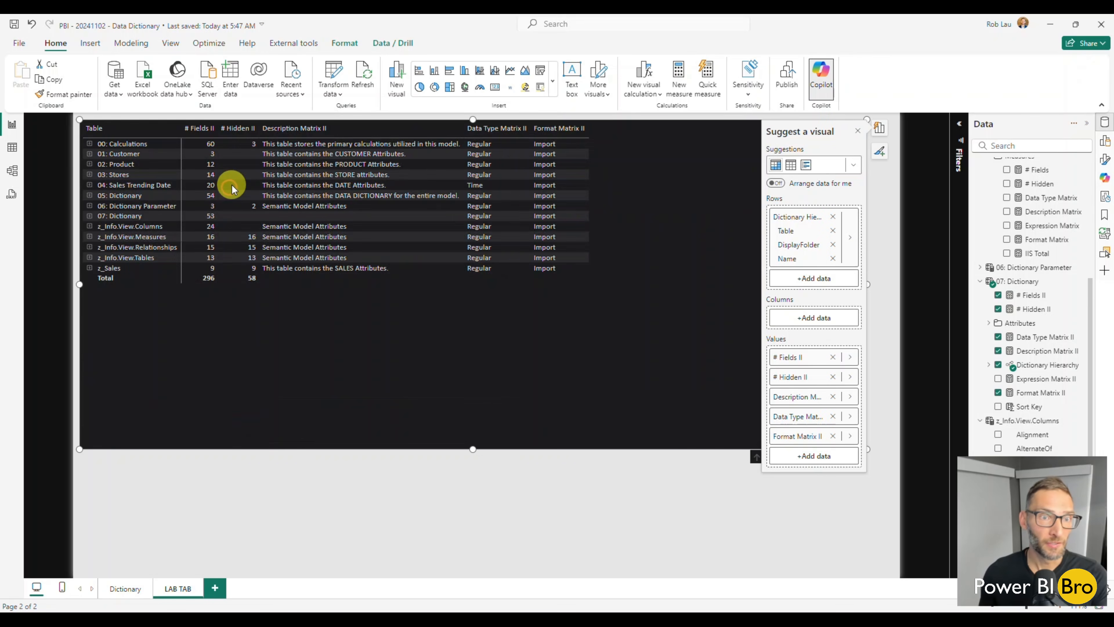
{"action": "left_click", "coordinate": [537, 524]}
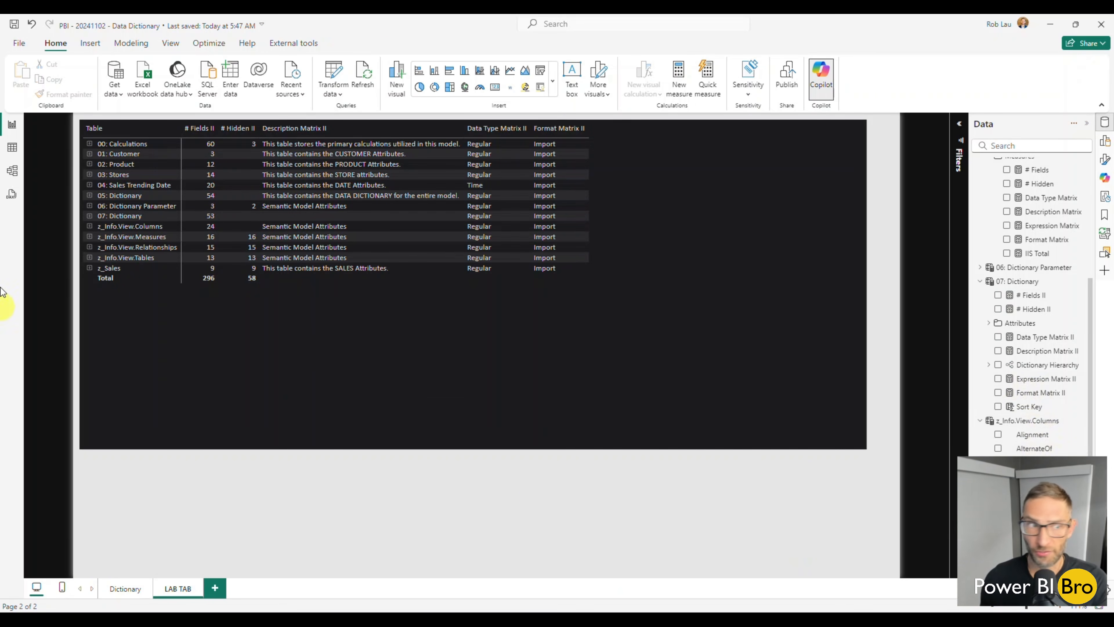
Switch to the Model view and collapse the 05: Dictionary and 01: Customer tables in the field list
{"action": "left_click", "coordinate": [12, 171]}
{"action": "scroll", "coordinate": [1008, 355], "scroll_direction": "down", "scroll_amount": 2}
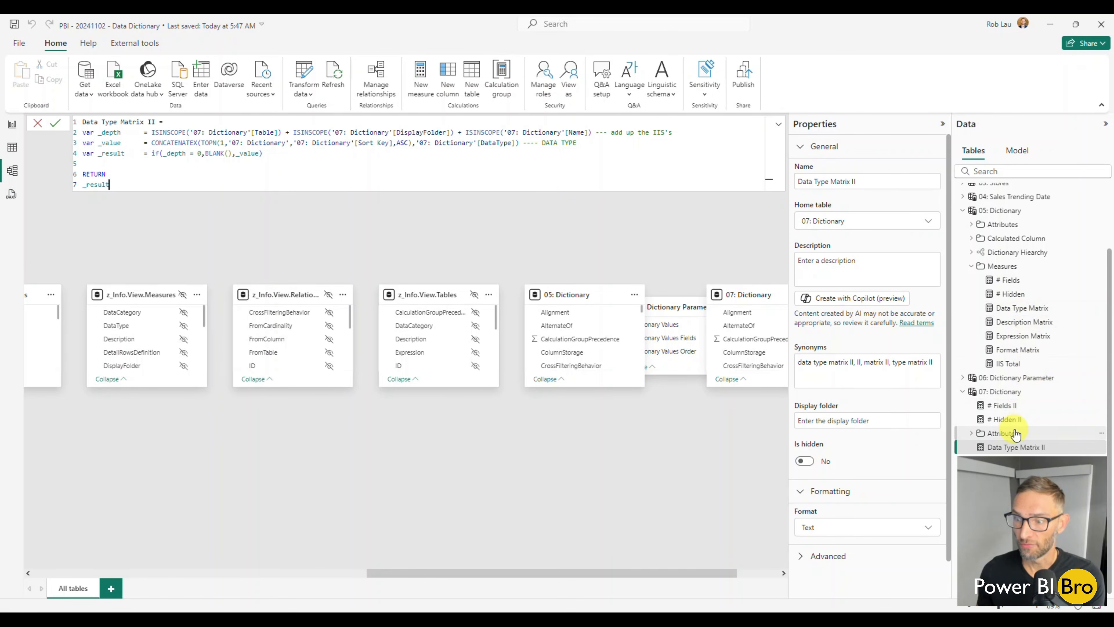
{"action": "scroll", "coordinate": [1004, 382], "scroll_direction": "up", "scroll_amount": 3}
{"action": "left_click", "coordinate": [963, 288]}
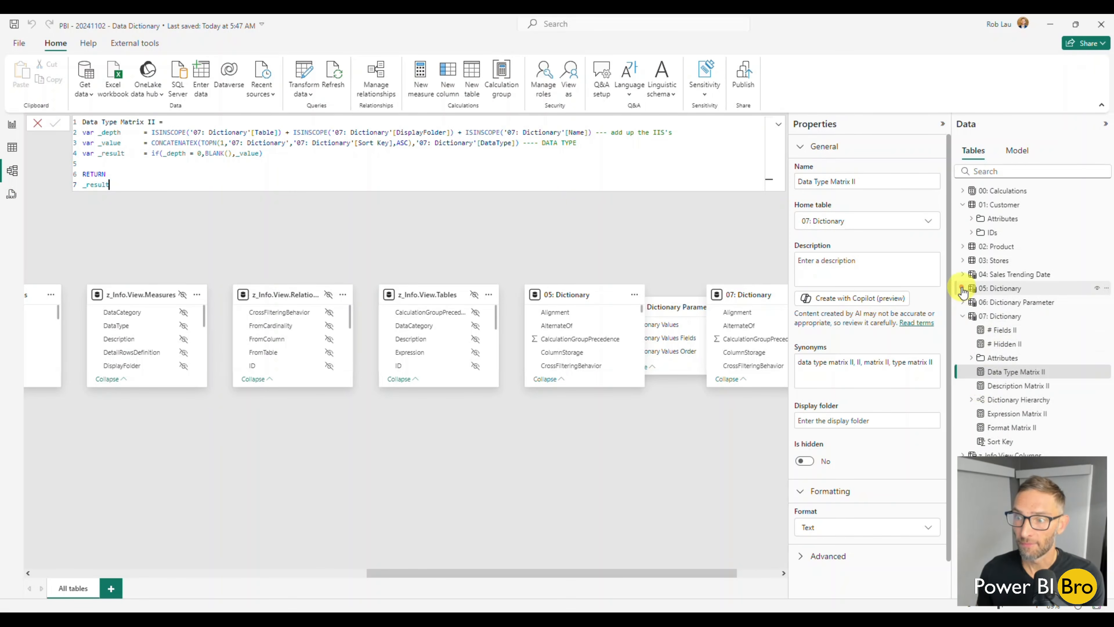
{"action": "left_click", "coordinate": [962, 204]}
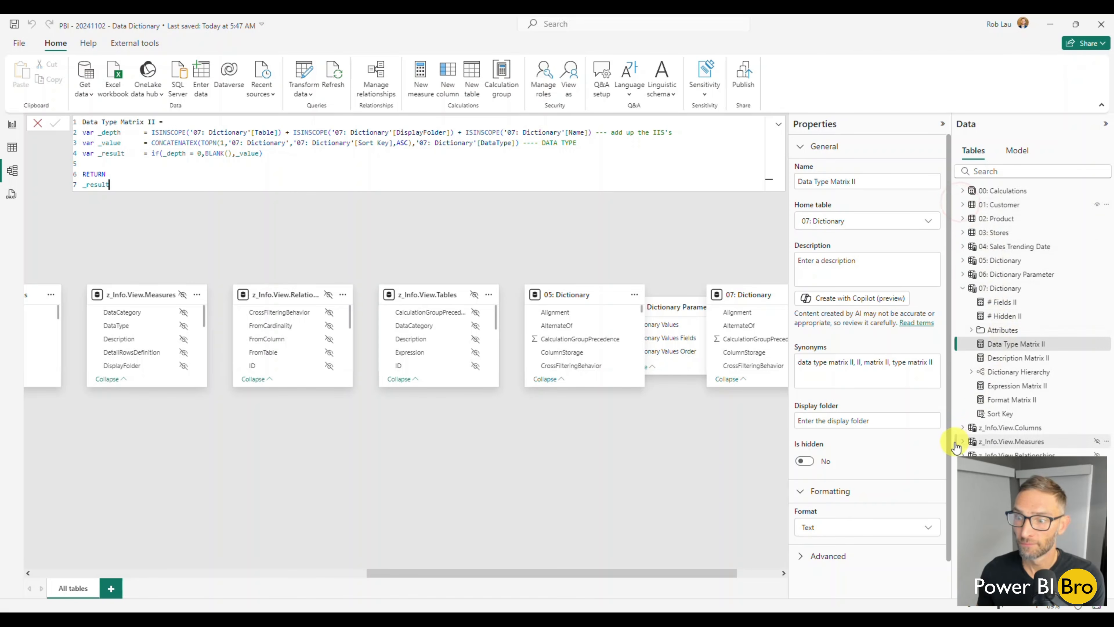
{"action": "left_click", "coordinate": [962, 427]}
Put the two count measures and four Matrix II measures of 07: Dictionary into a display folder named Measures, and collapse the folder
{"action": "left_click", "coordinate": [1004, 303]}
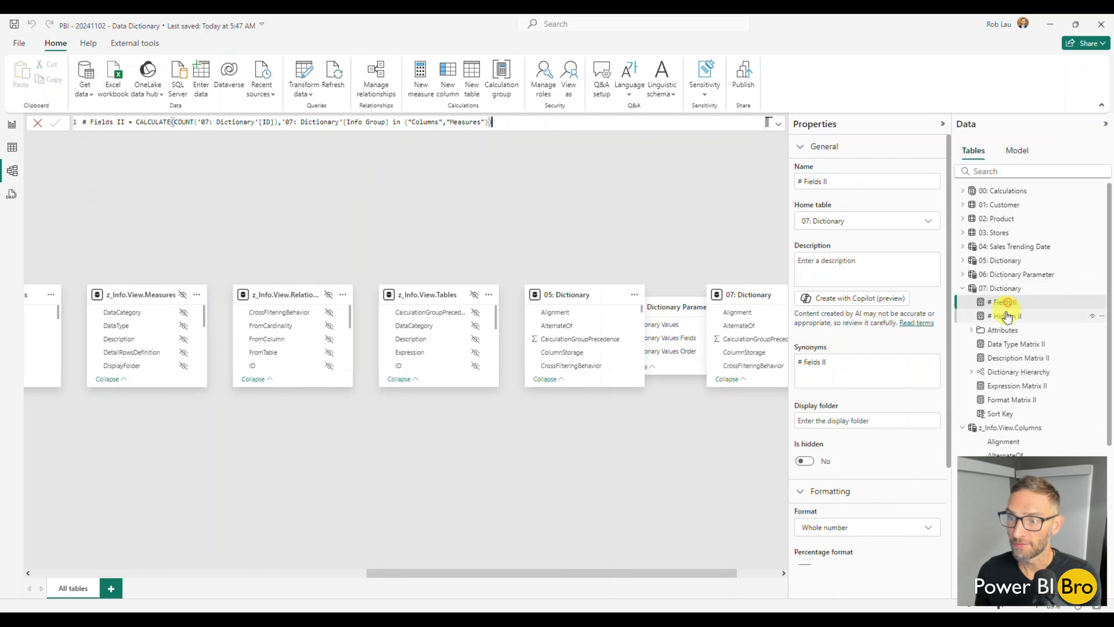
{"action": "left_click", "coordinate": [1004, 316], "text": "ctrl"}
{"action": "left_click", "coordinate": [1002, 343], "text": "ctrl"}
{"action": "left_click", "coordinate": [1002, 357], "text": "ctrl"}
{"action": "left_click", "coordinate": [1003, 386], "text": "ctrl"}
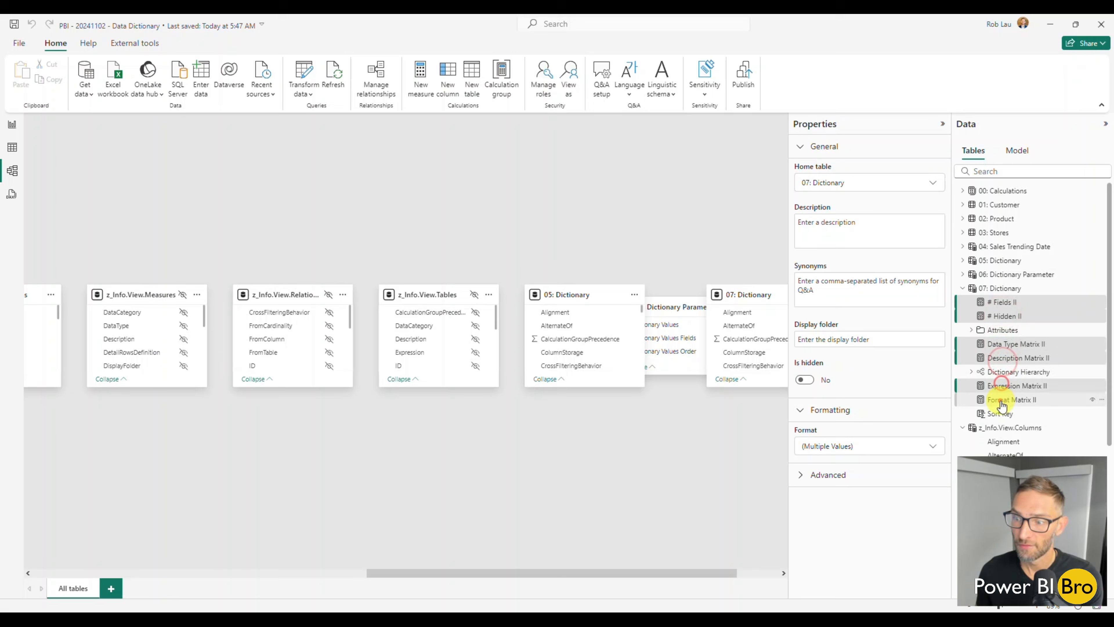
{"action": "left_click", "coordinate": [1005, 399], "text": "ctrl"}
{"action": "left_click", "coordinate": [829, 343]}
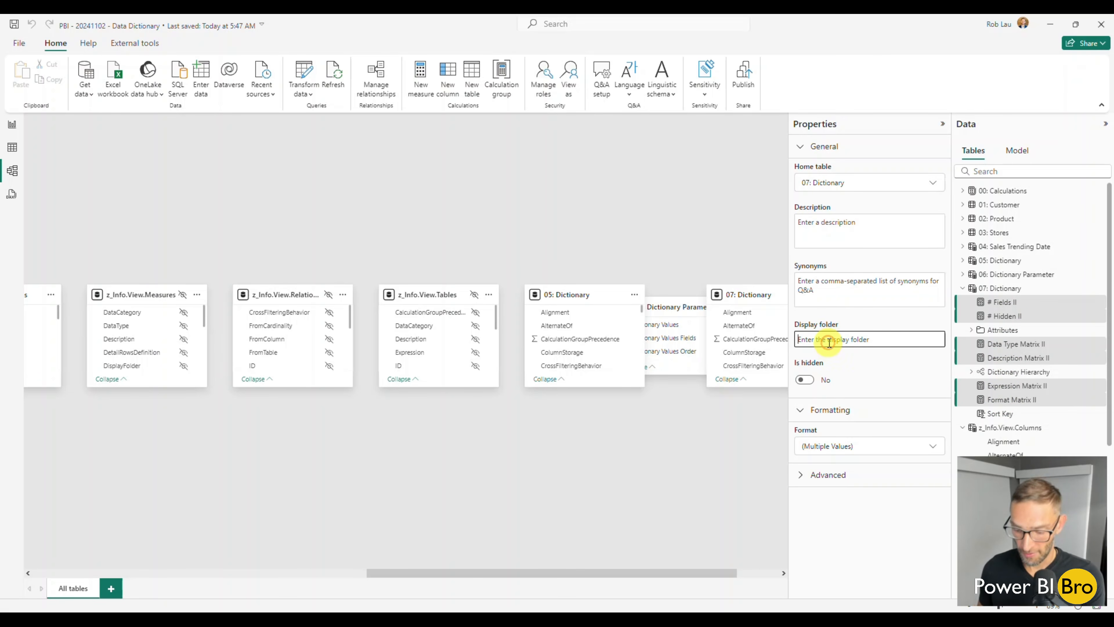
{"action": "type", "text": "Measures"}
{"action": "key", "text": "Return"}
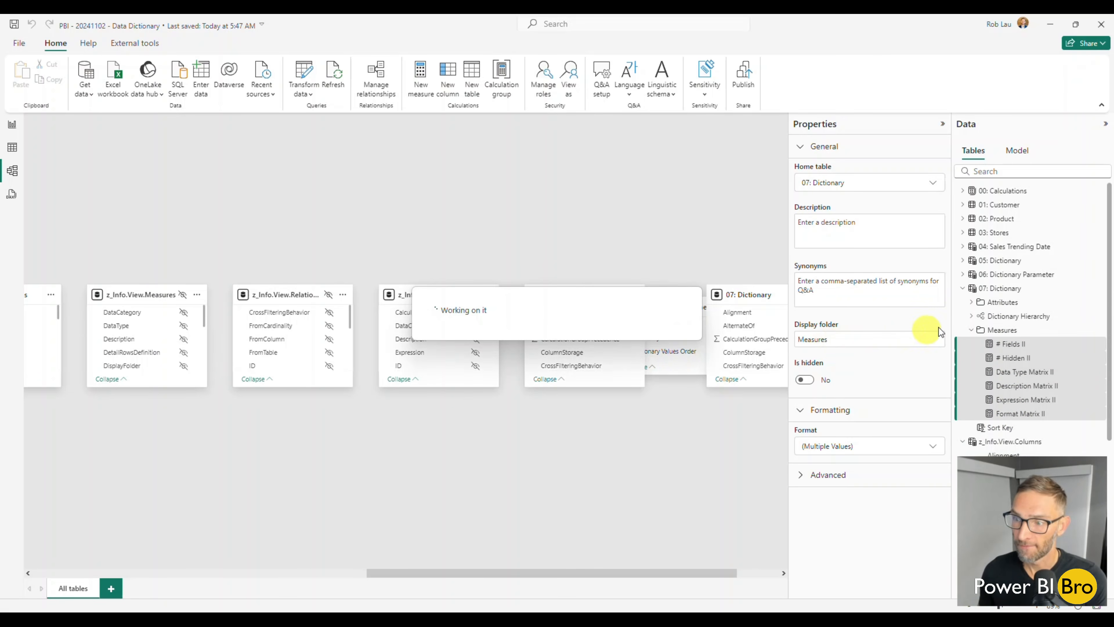
{"action": "left_click", "coordinate": [969, 330]}
Set the display folder of 07: Dictionary's Sort Key column to Calculated Column and collapse the folder
{"action": "left_click", "coordinate": [999, 344]}
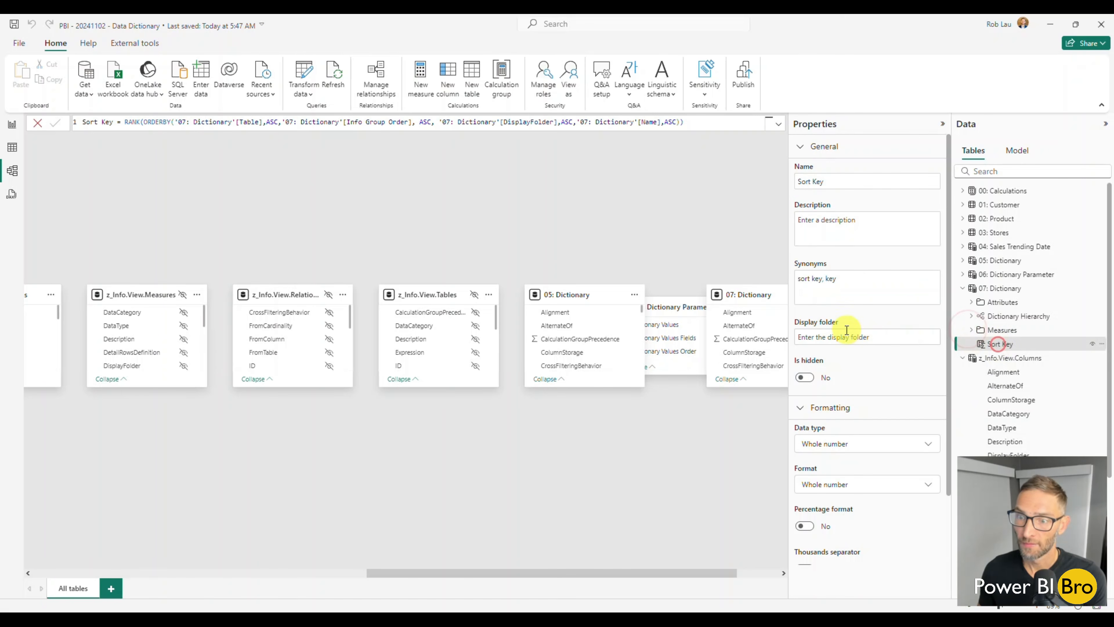
{"action": "left_click", "coordinate": [828, 337]}
{"action": "type", "text": "ca"}
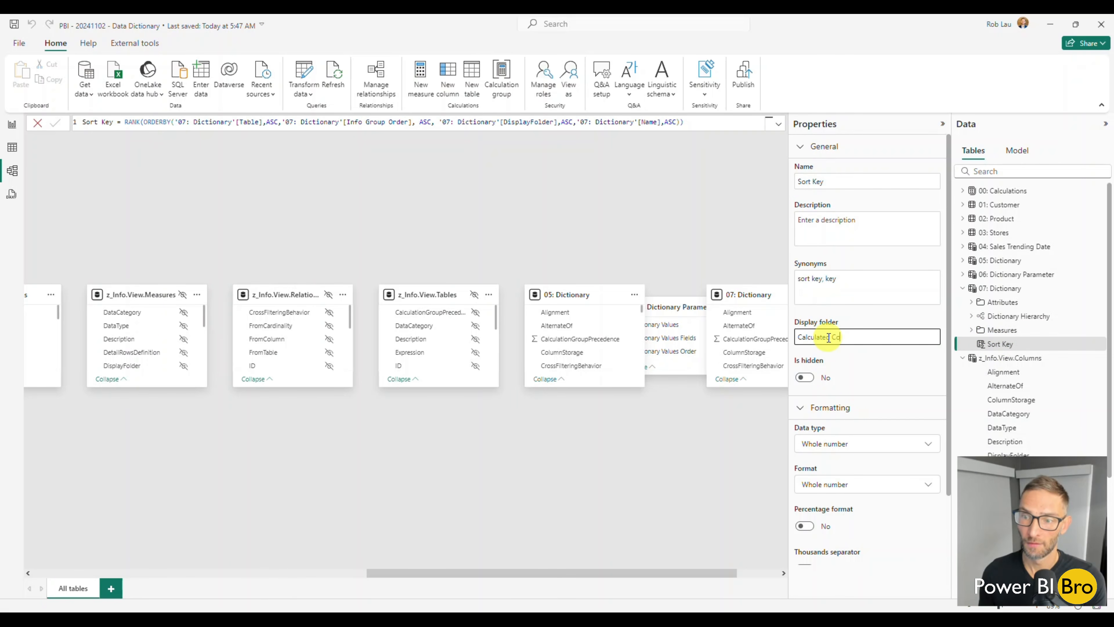
{"action": "key", "text": "Return"}
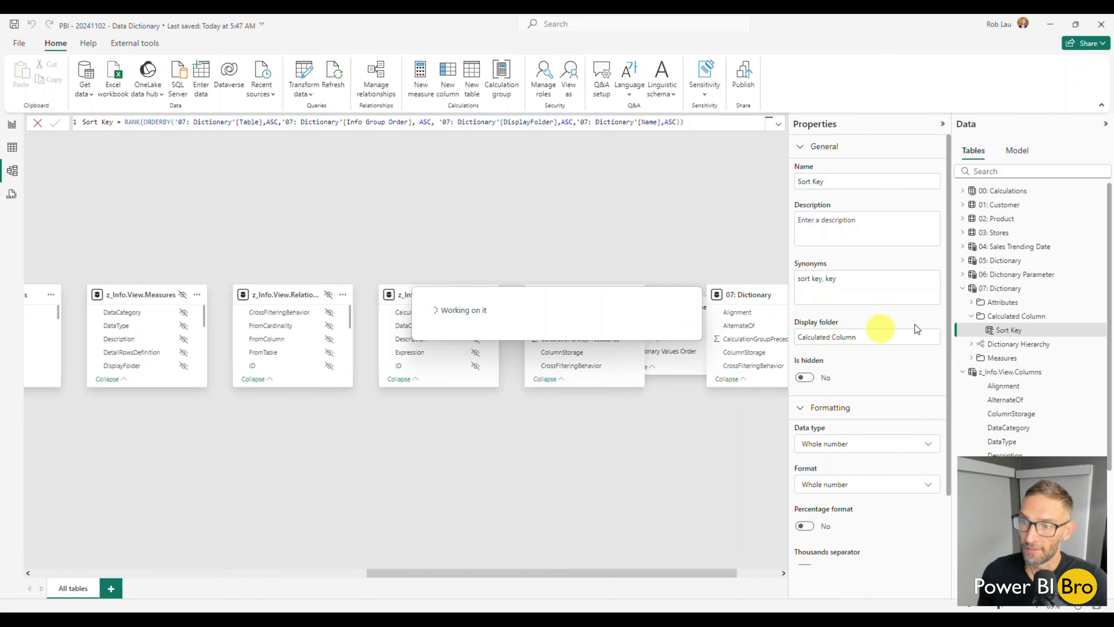
{"action": "left_click", "coordinate": [970, 316]}
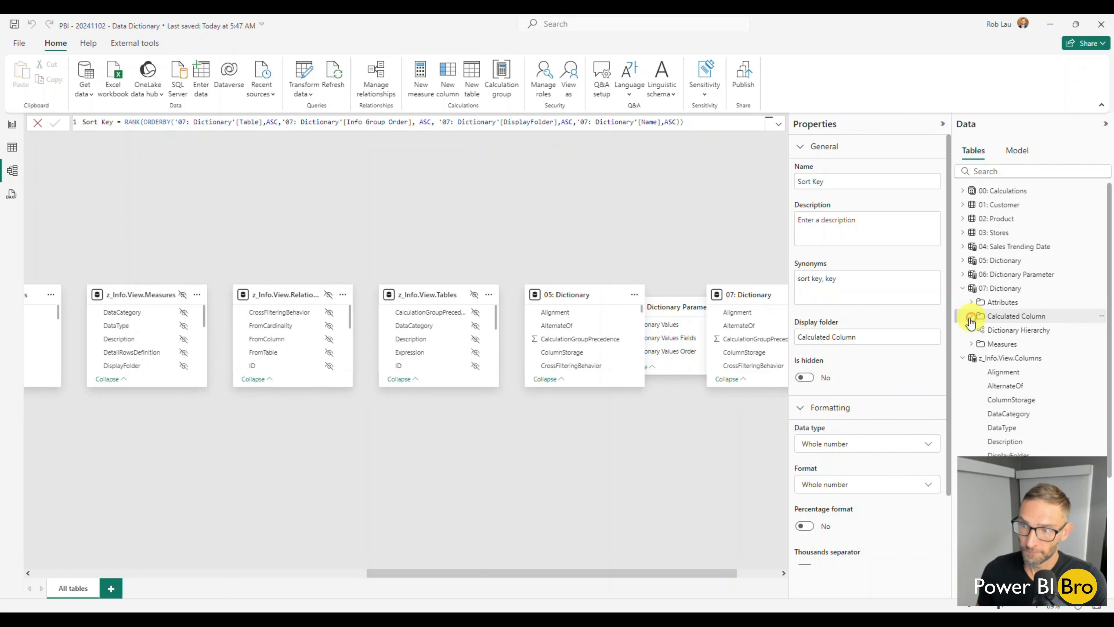
Return to the report view, look at the Dictionary page for reference, and delete the hierarchy matrix from LAB TAB
{"action": "left_click", "coordinate": [12, 124]}
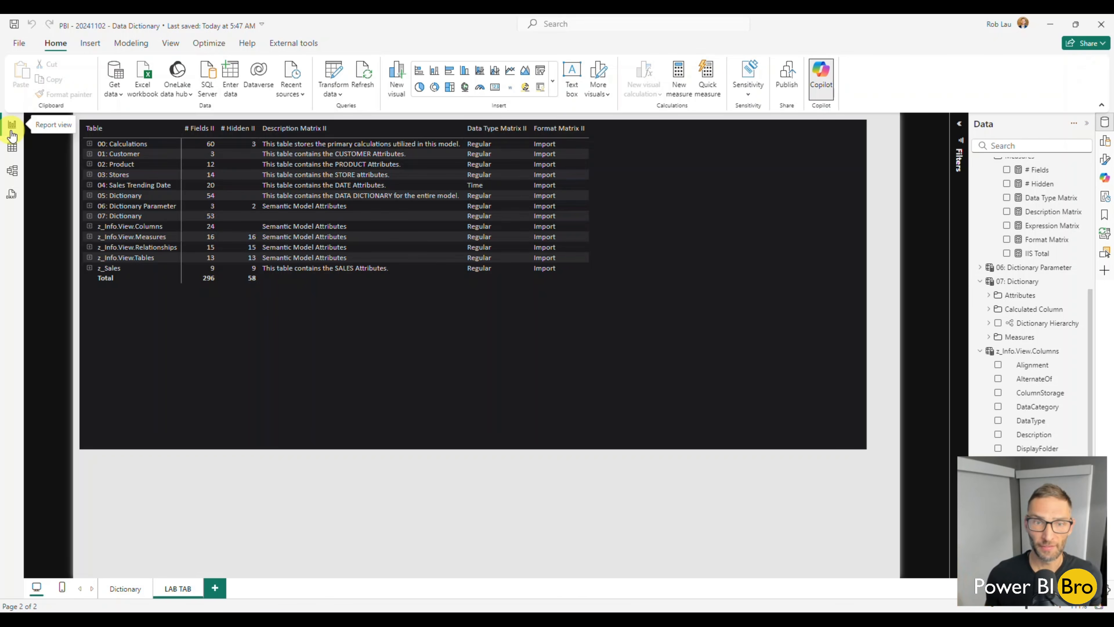
{"action": "left_click", "coordinate": [125, 589]}
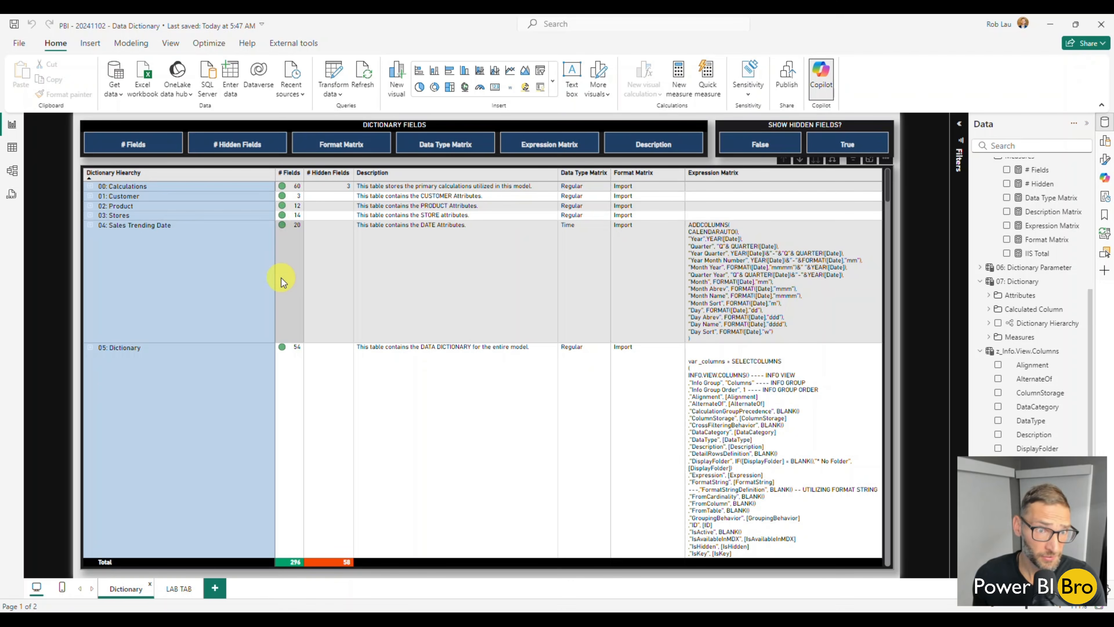
{"action": "left_click", "coordinate": [189, 590]}
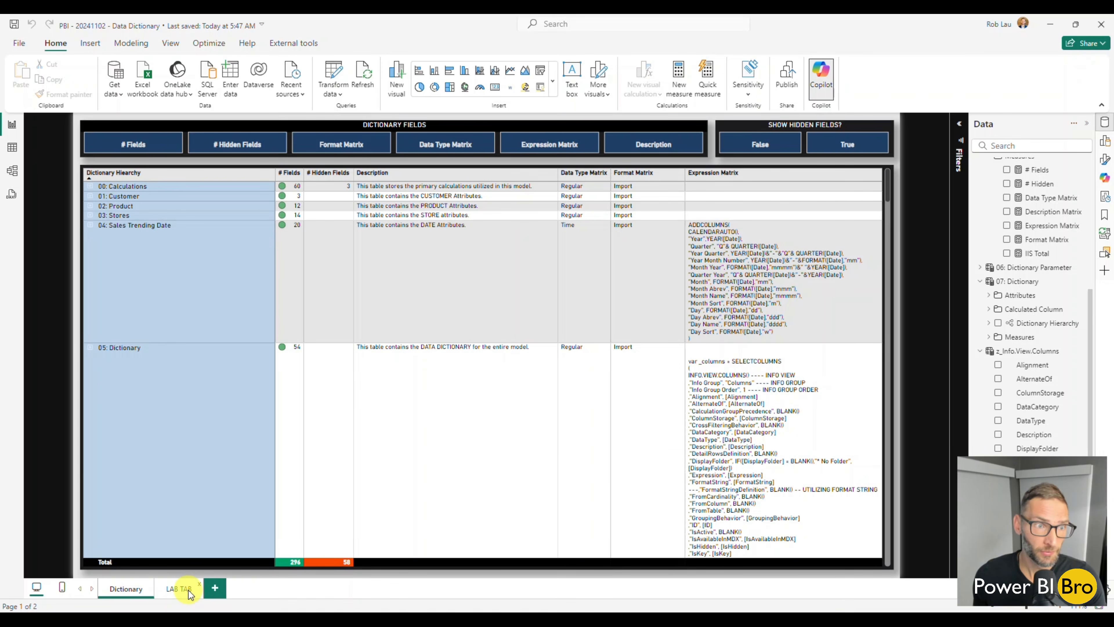
{"action": "left_click", "coordinate": [303, 391]}
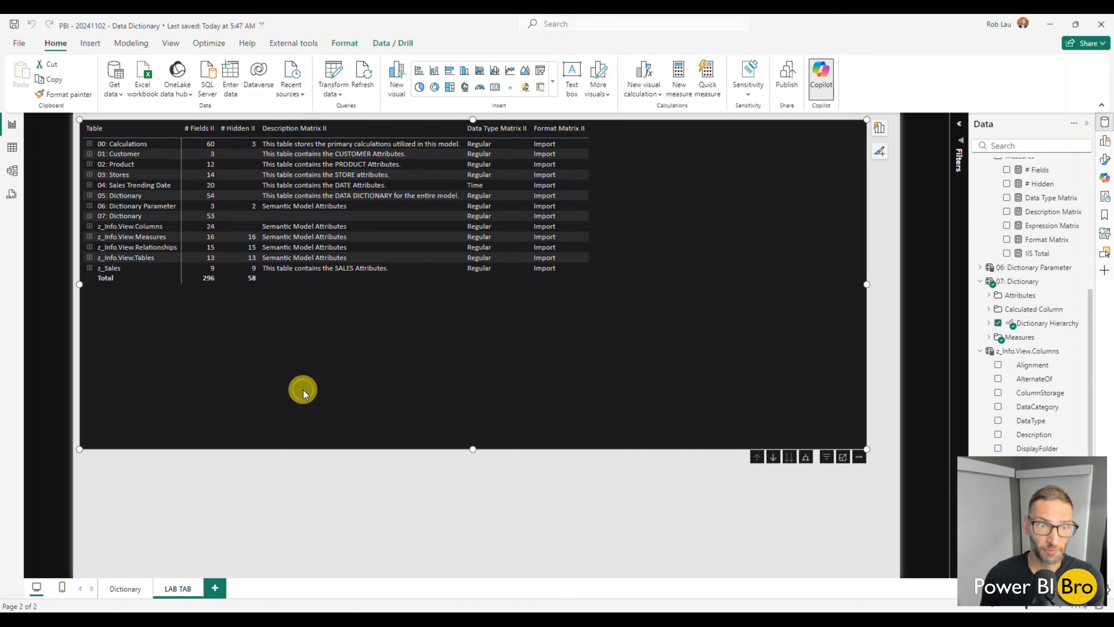
{"action": "key", "text": "Delete"}
Copy the formatted matrix from the Dictionary page onto LAB TAB, shorten it and place it at the top of the page
{"action": "left_click", "coordinate": [129, 591]}
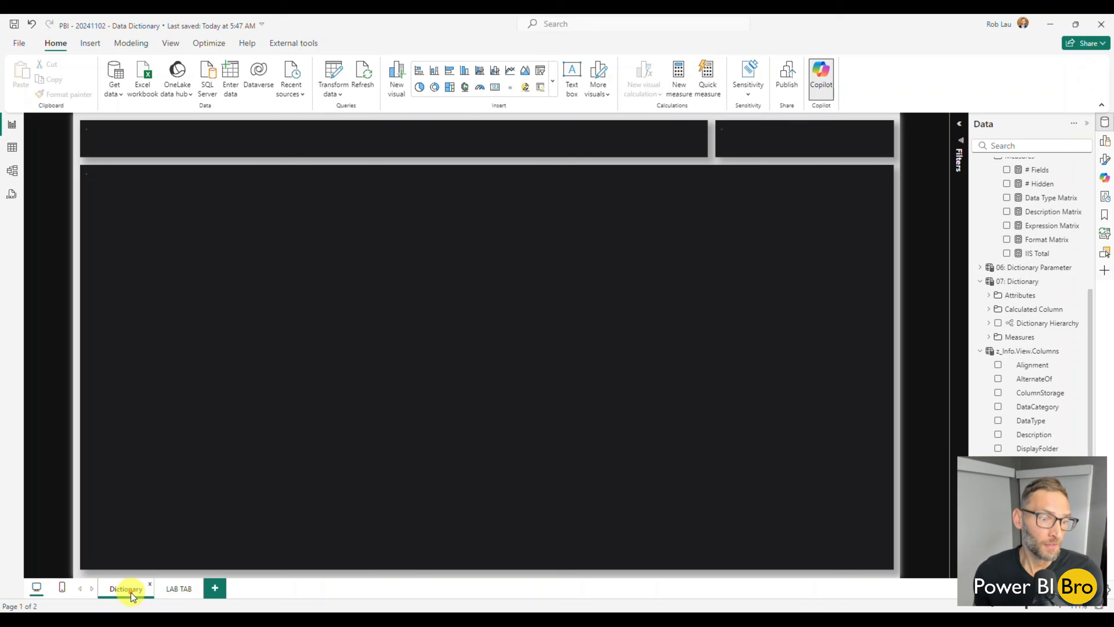
{"action": "left_click", "coordinate": [154, 165]}
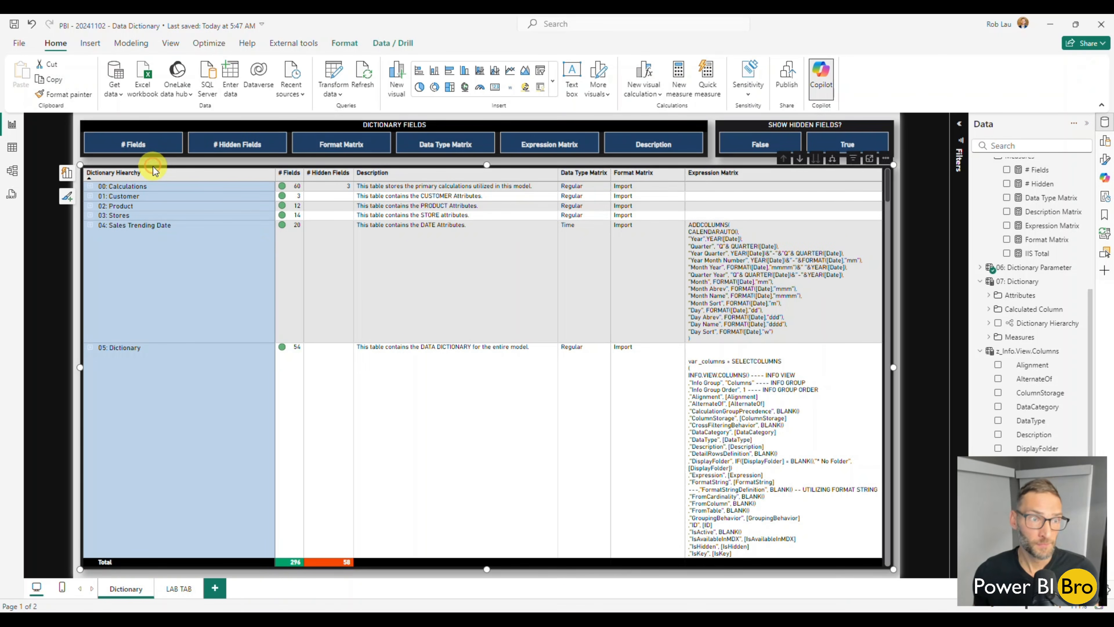
{"action": "left_click", "coordinate": [172, 590]}
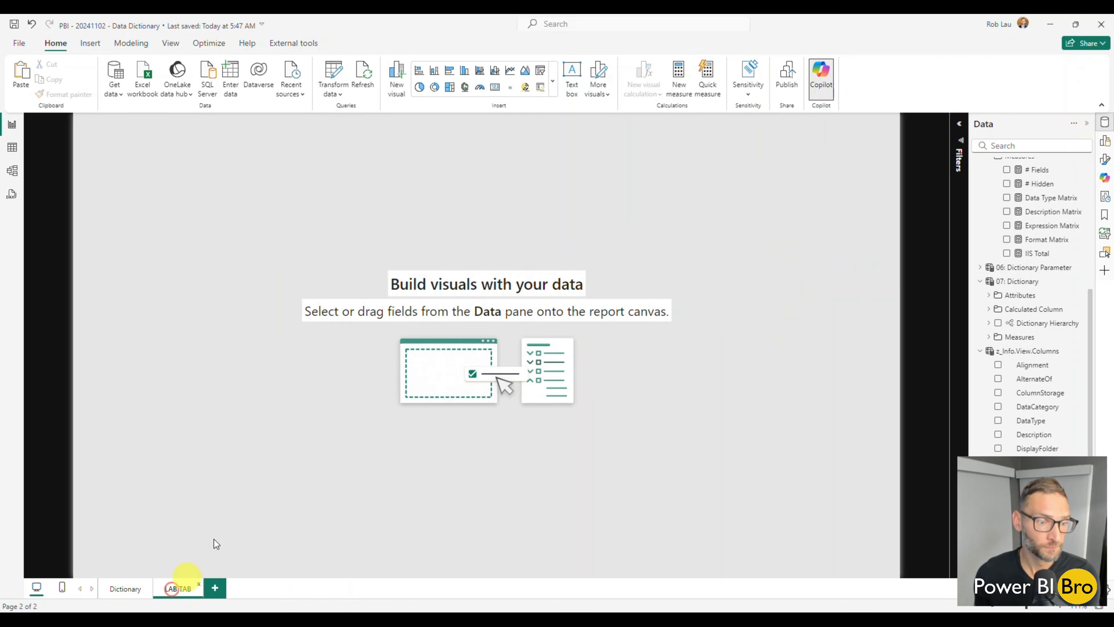
{"action": "key", "text": "ctrl+v"}
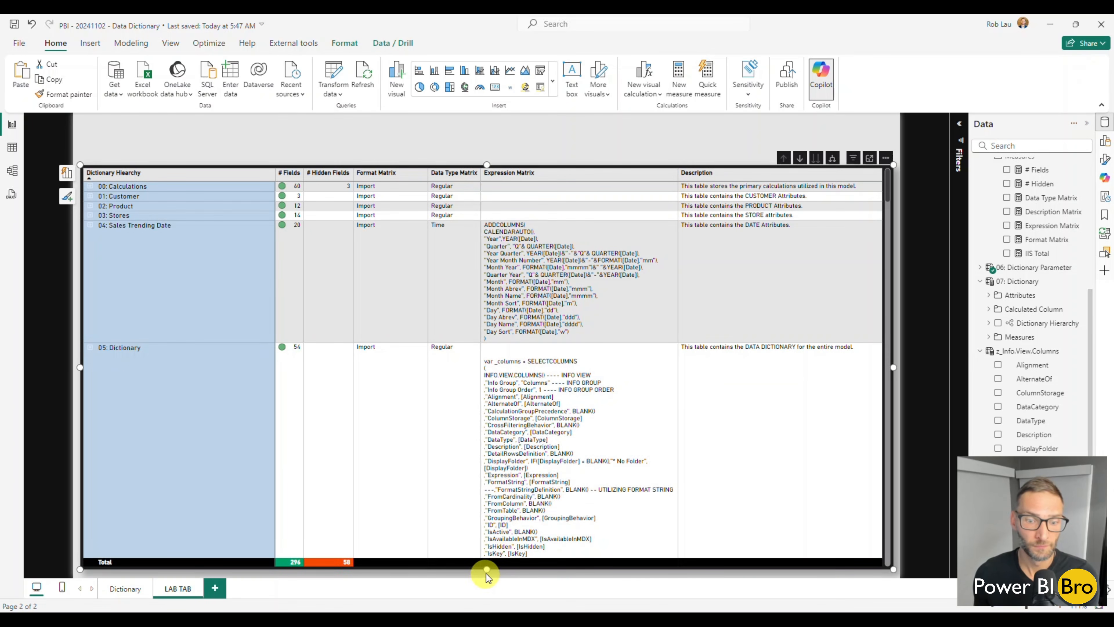
{"action": "left_click_drag", "start_coordinate": [487, 569], "coordinate": [494, 290]}
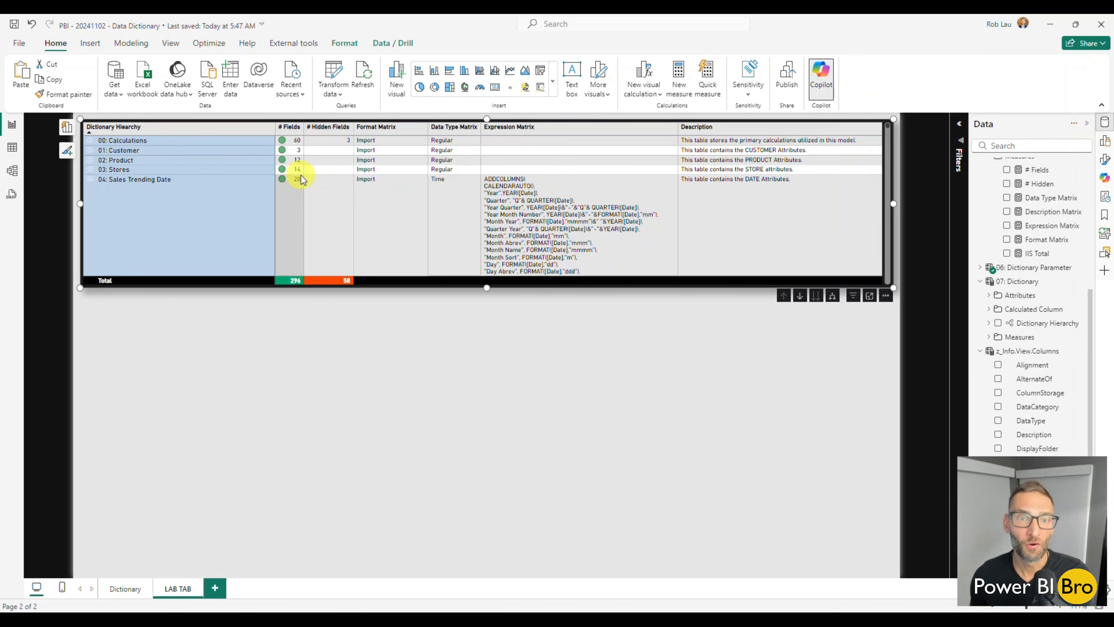
{"action": "left_click", "coordinate": [122, 592]}
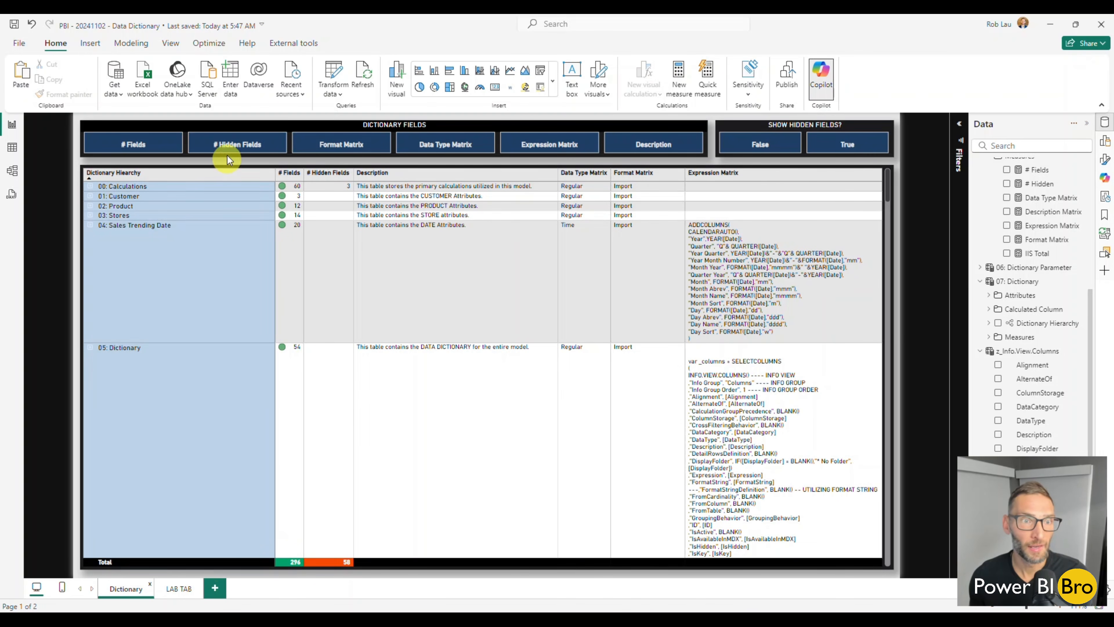
{"action": "left_click", "coordinate": [179, 589]}
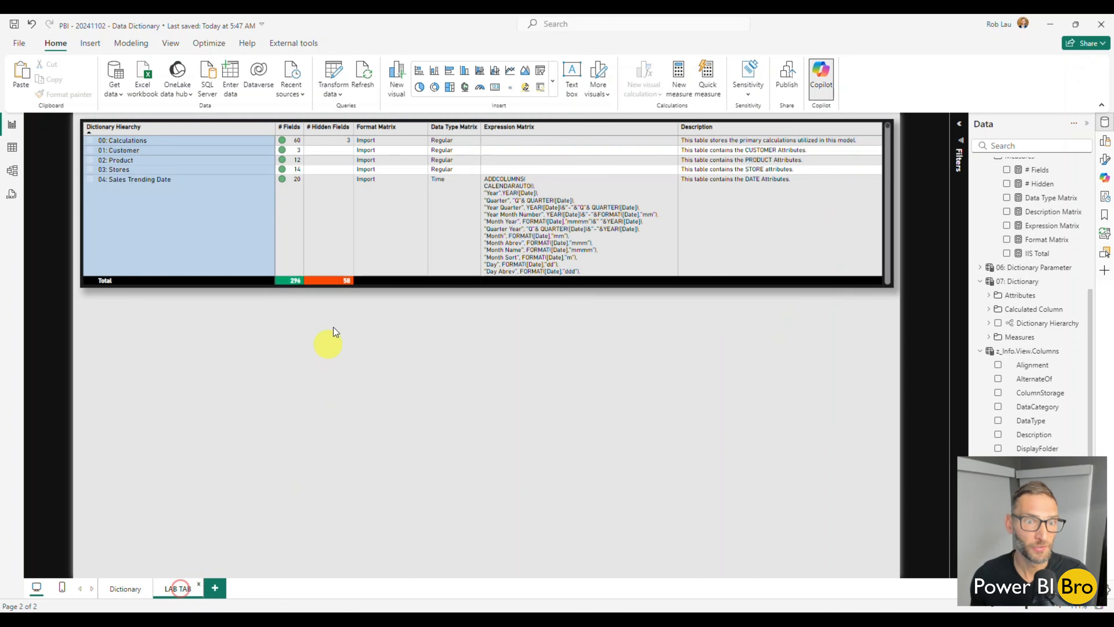
{"action": "left_click", "coordinate": [308, 454]}
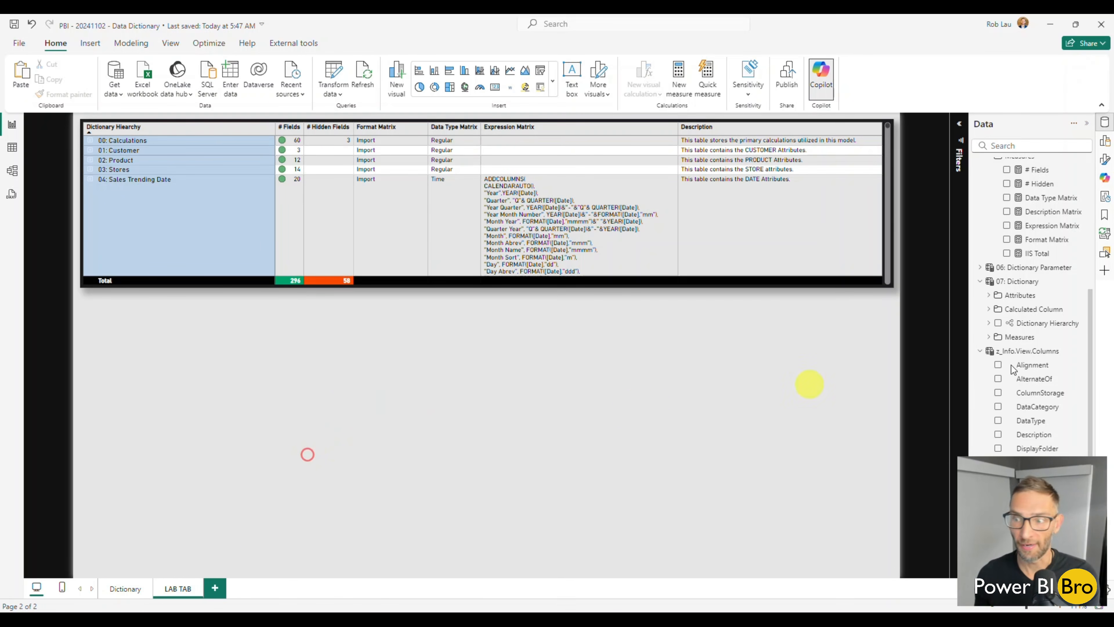
{"action": "scroll", "coordinate": [1009, 373], "scroll_direction": "up", "scroll_amount": 10}
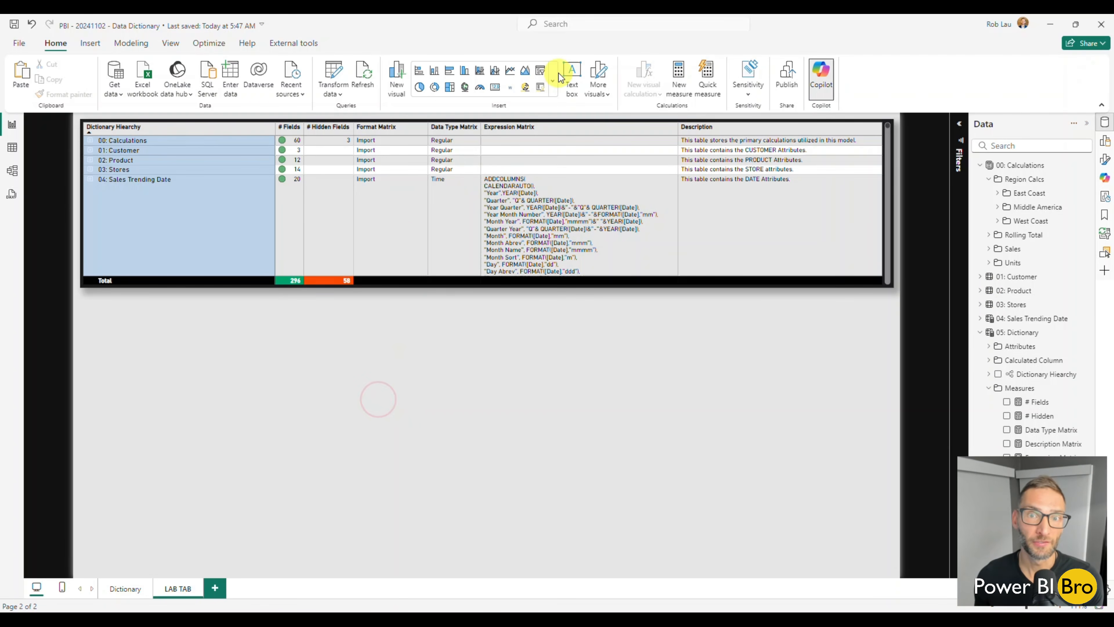
Insert a matrix below the copied one on LAB TAB and add 07: Dictionary's Dictionary Hierarchy as its rows
{"action": "left_click", "coordinate": [554, 79]}
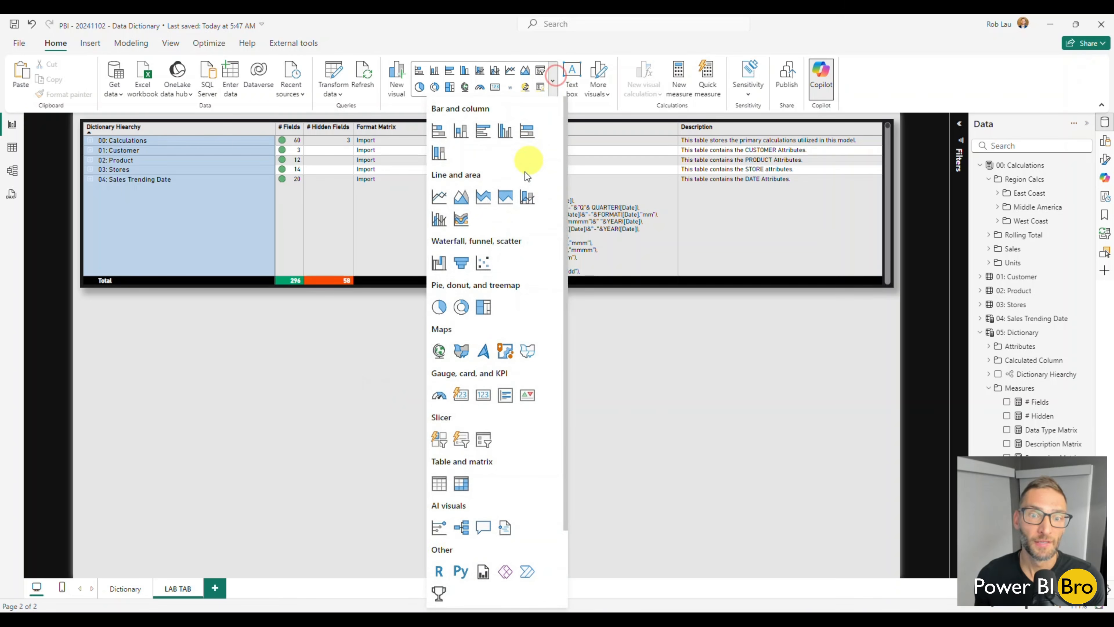
{"action": "left_click", "coordinate": [461, 483]}
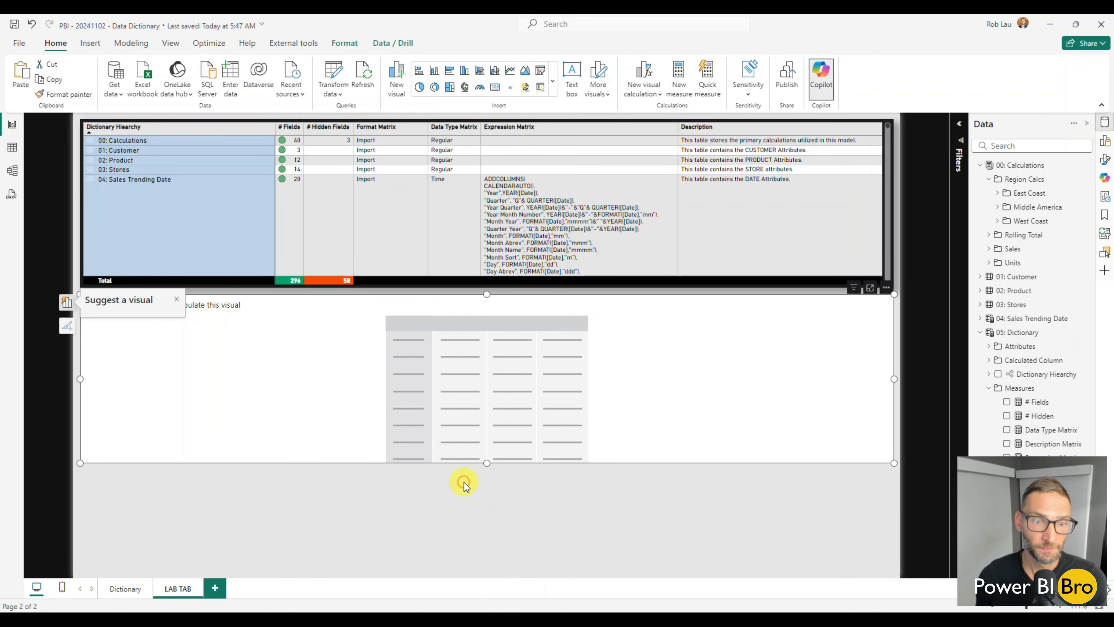
{"action": "left_click", "coordinate": [980, 332]}
{"action": "left_click", "coordinate": [999, 402]}
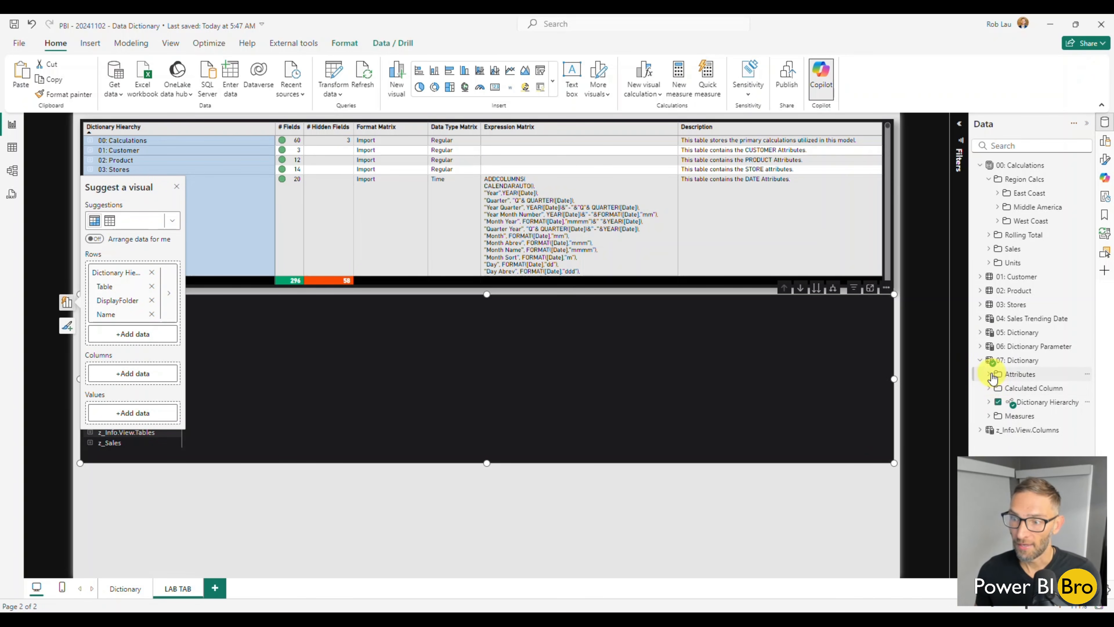
Add # Fields II, # Hidden II, Format Matrix II, Data Type Matrix II, Expression Matrix II and Description Matrix II to the new matrix's values, in that order
{"action": "left_click", "coordinate": [989, 416]}
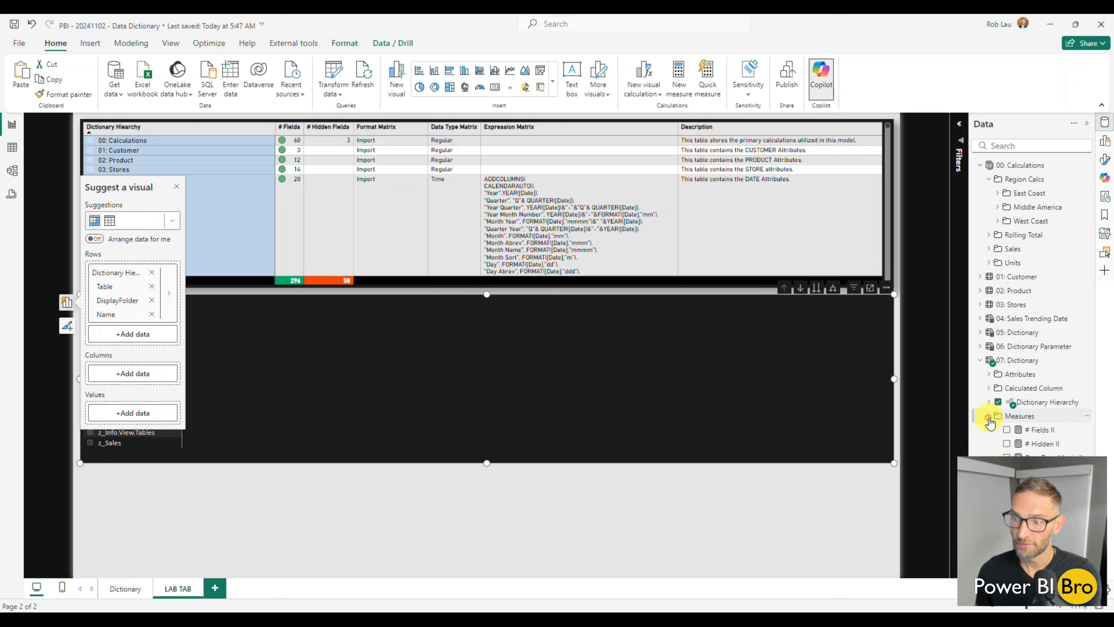
{"action": "left_click", "coordinate": [1007, 430]}
{"action": "left_click", "coordinate": [987, 358]}
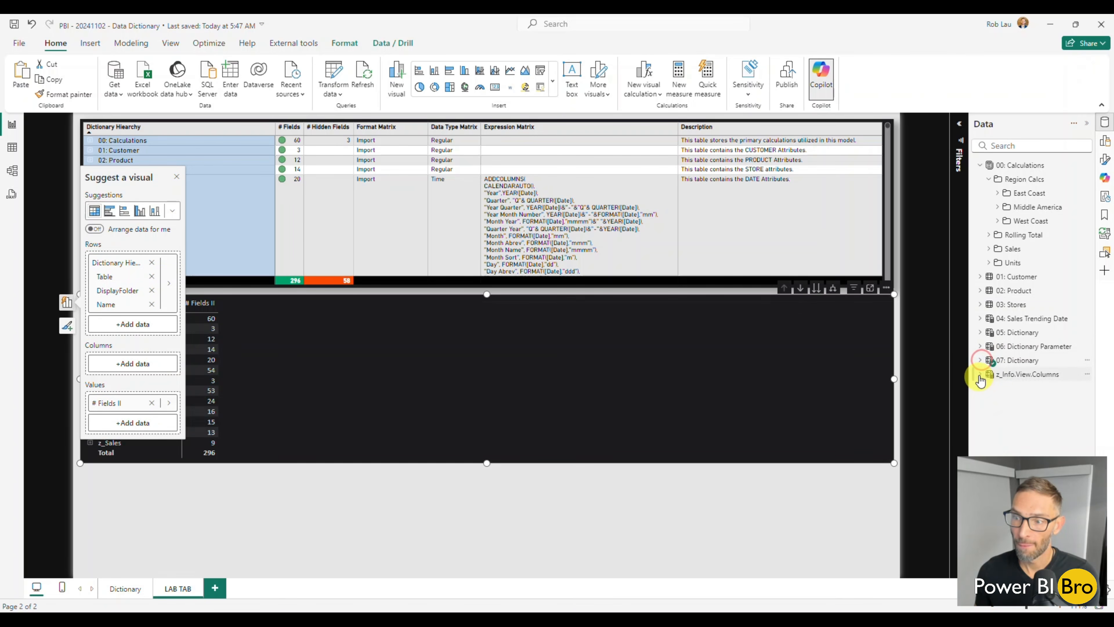
{"action": "left_click", "coordinate": [989, 374]}
{"action": "left_click", "coordinate": [987, 360]}
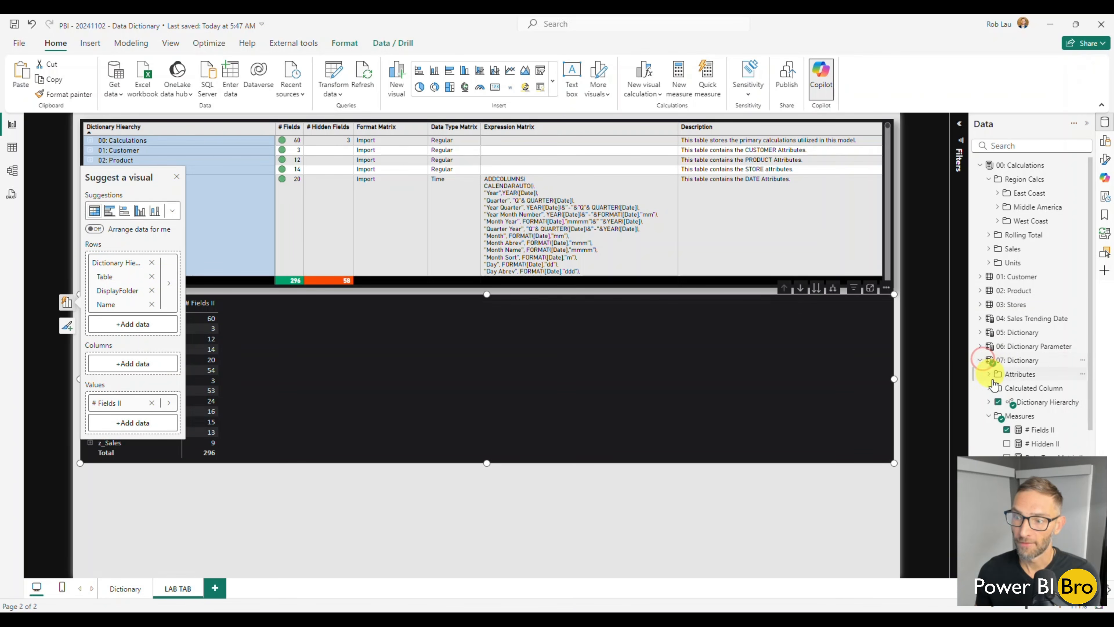
{"action": "scroll", "coordinate": [995, 387], "scroll_direction": "down", "scroll_amount": 3}
{"action": "left_click", "coordinate": [1007, 329]}
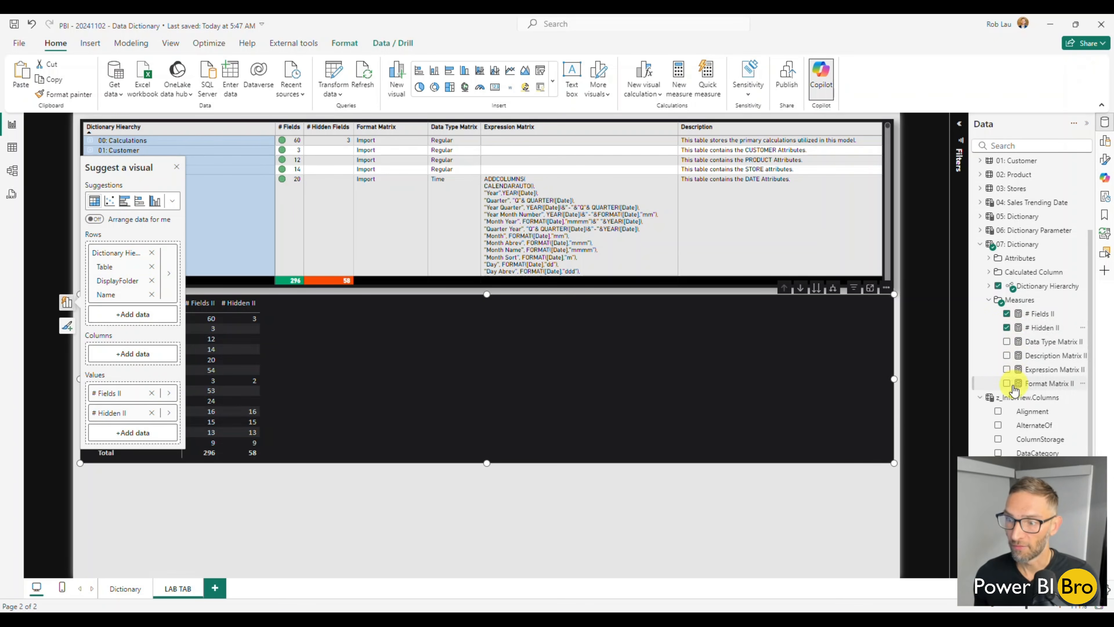
{"action": "left_click", "coordinate": [1006, 384]}
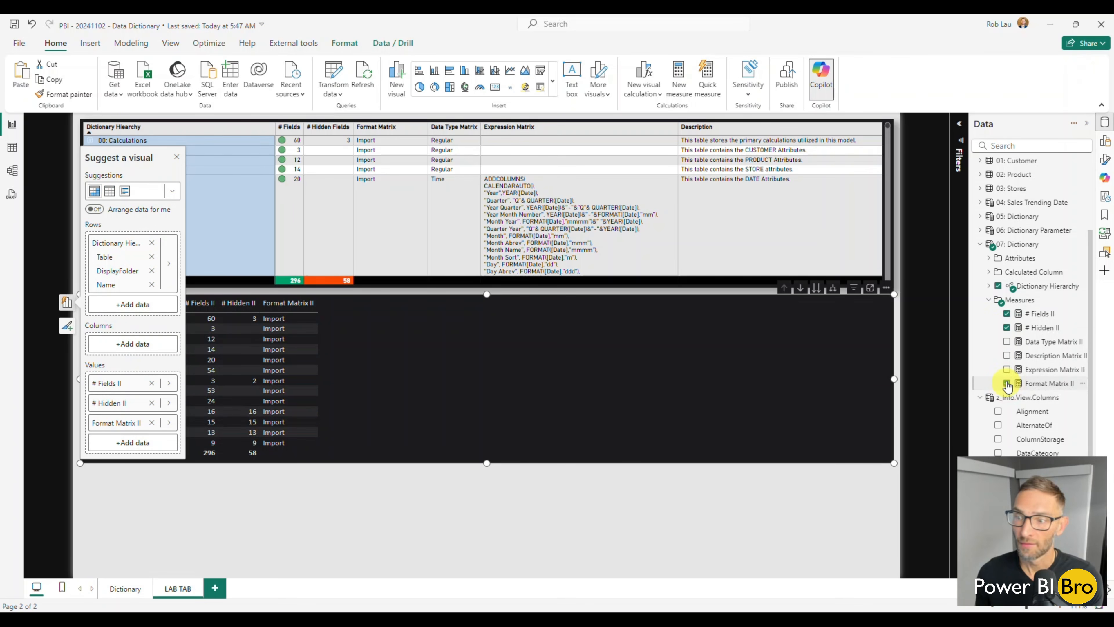
{"action": "left_click", "coordinate": [1007, 343]}
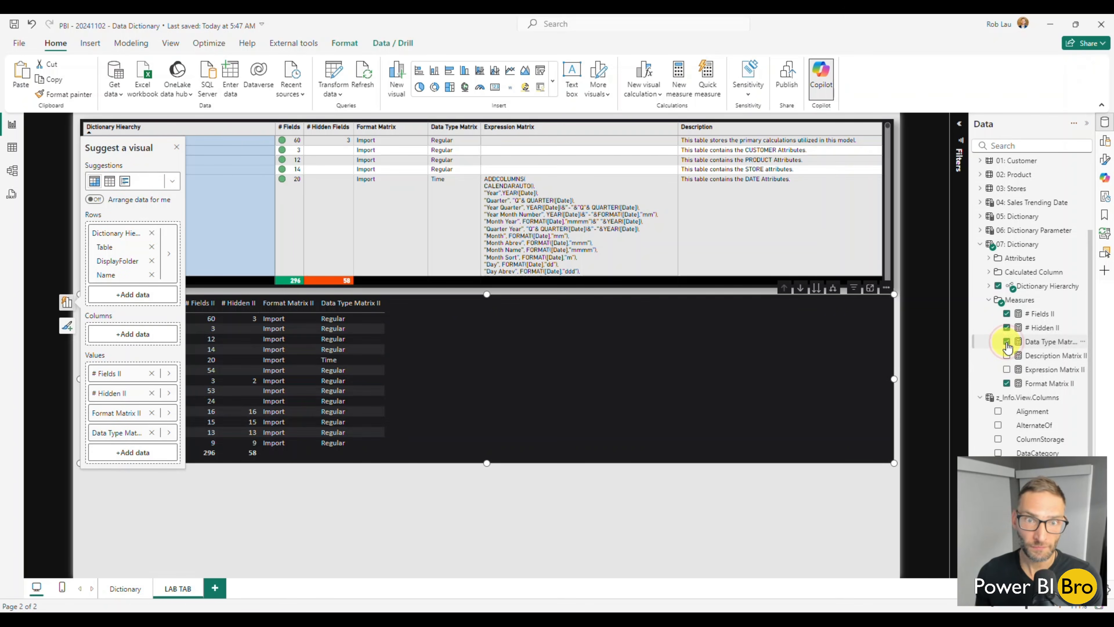
{"action": "left_click", "coordinate": [1007, 370]}
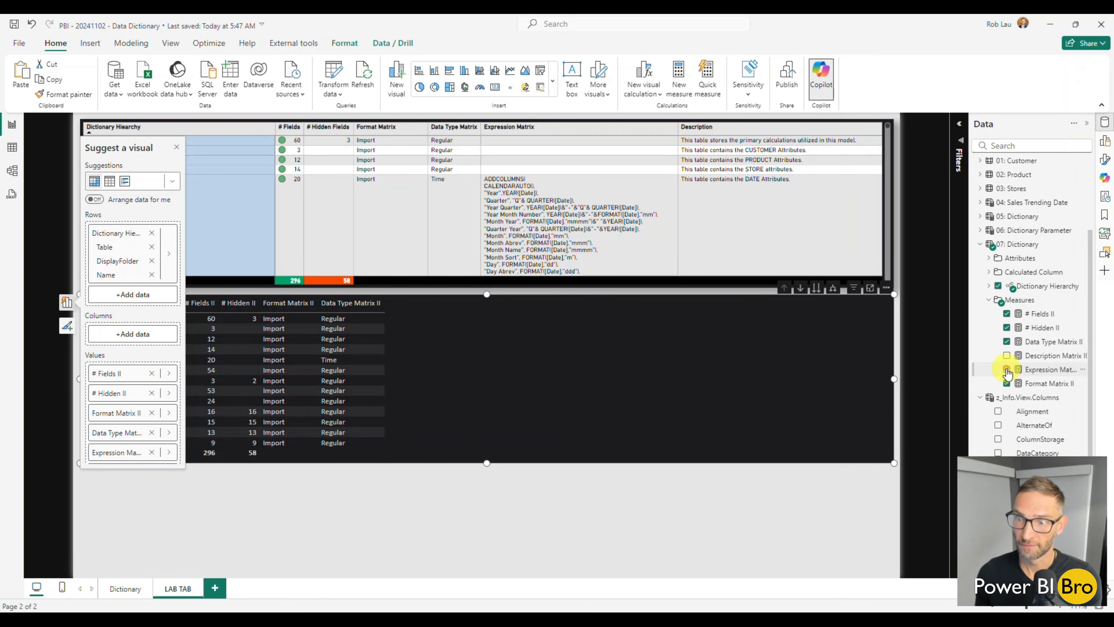
{"action": "left_click", "coordinate": [1007, 355]}
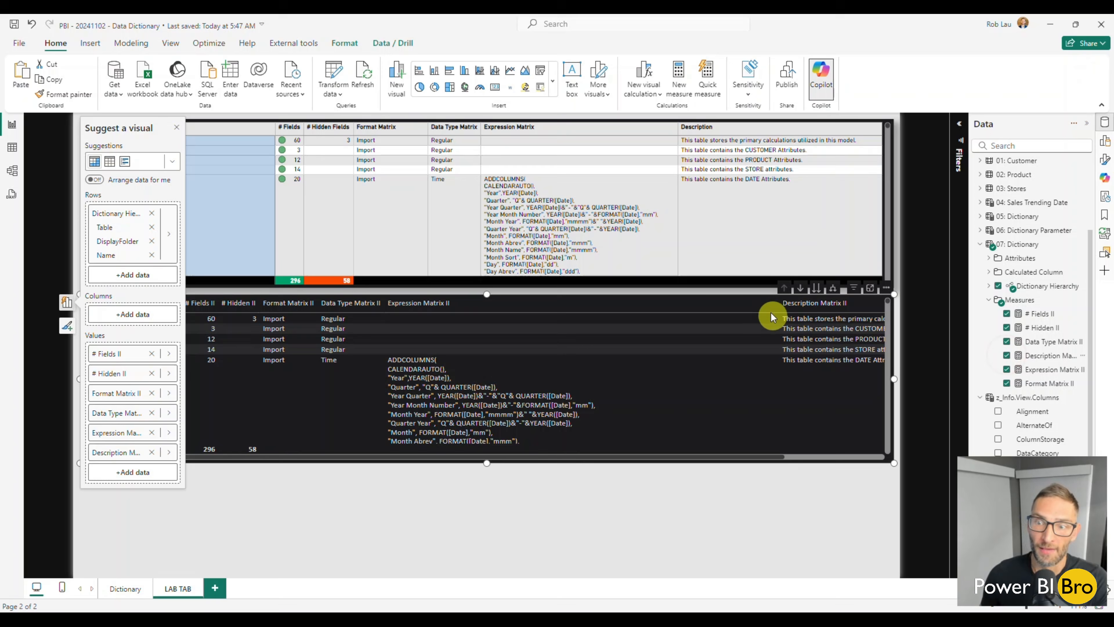
Narrow the new matrix's Expression Matrix II column until the Description Matrix II column fits within the visual
{"action": "left_click", "coordinate": [730, 501]}
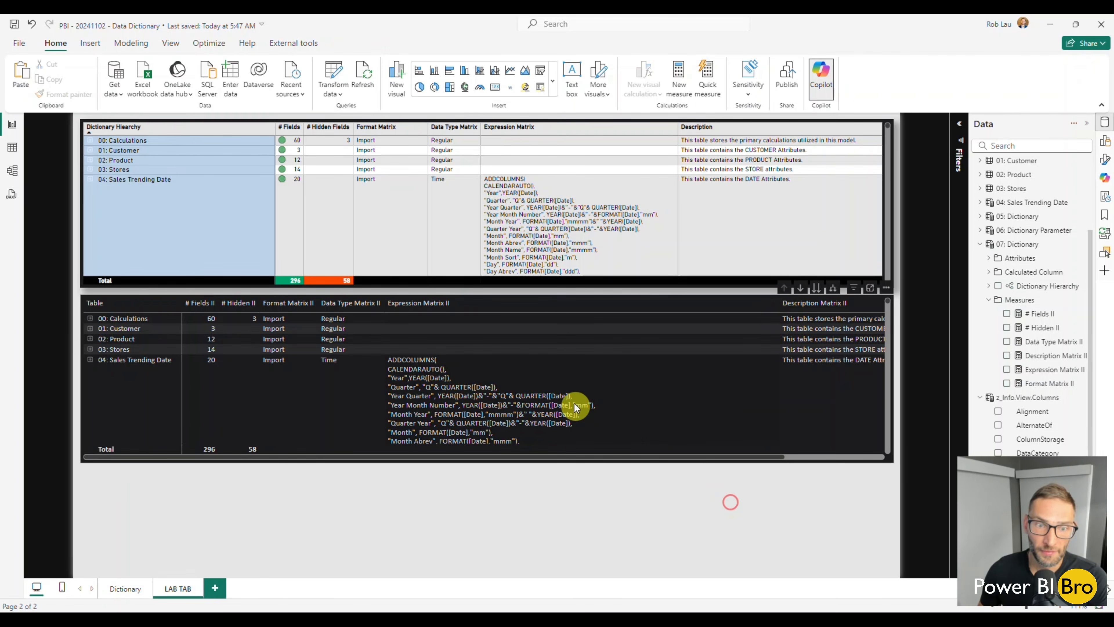
{"action": "left_click", "coordinate": [691, 458]}
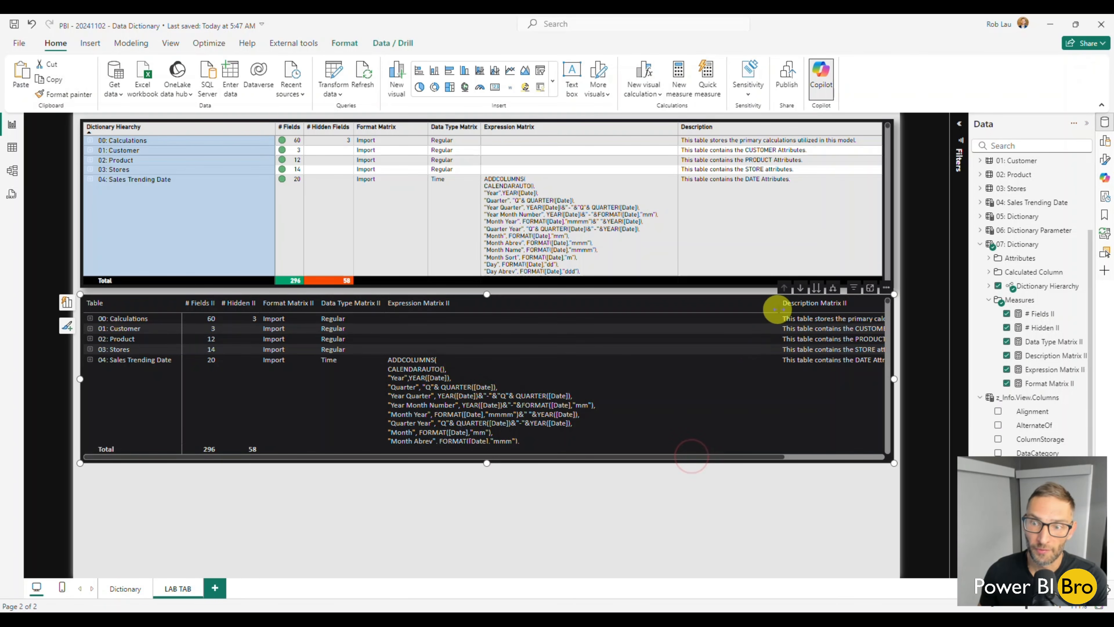
{"action": "left_click_drag", "start_coordinate": [777, 306], "coordinate": [655, 303]}
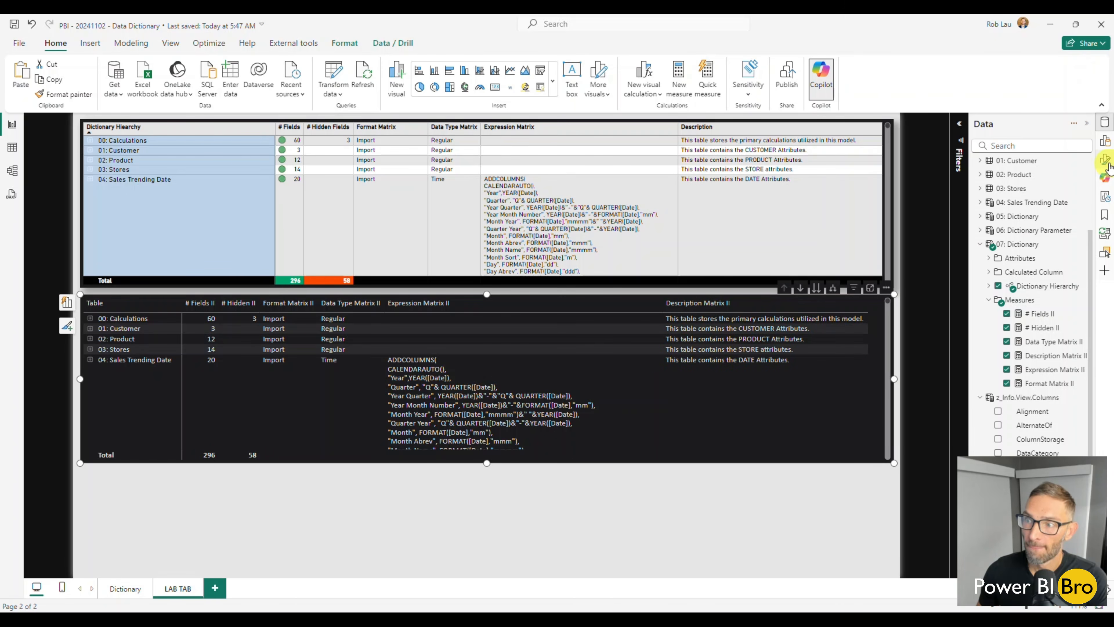
Examine the new matrix's column header options, including auto-size width, and compare the matrix with the one on the Dictionary page
{"action": "left_click", "coordinate": [1105, 159]}
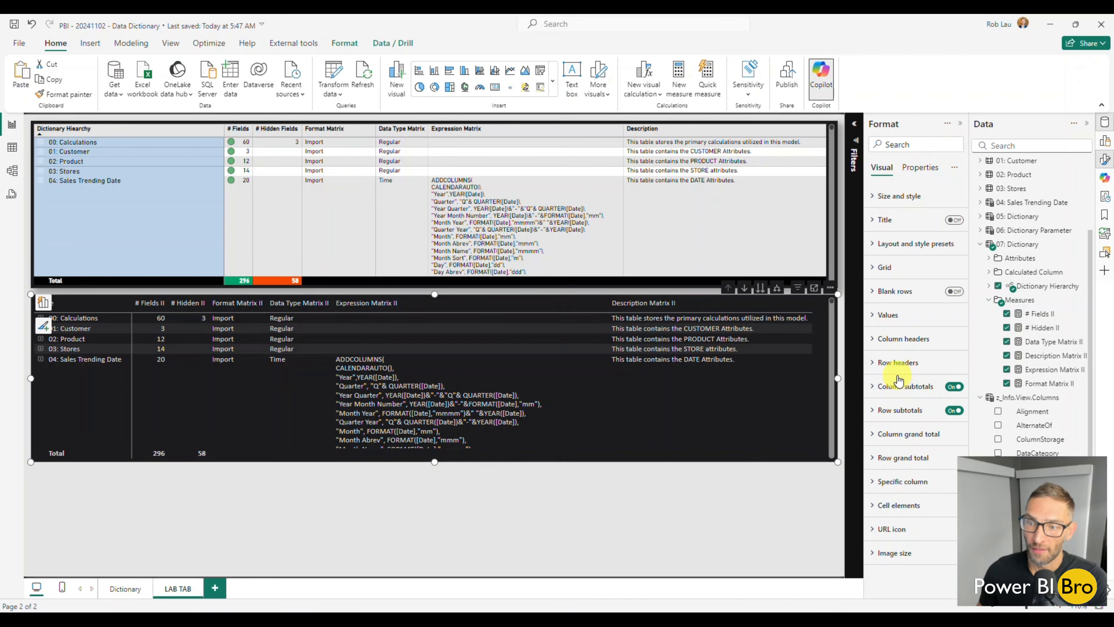
{"action": "left_click", "coordinate": [885, 339]}
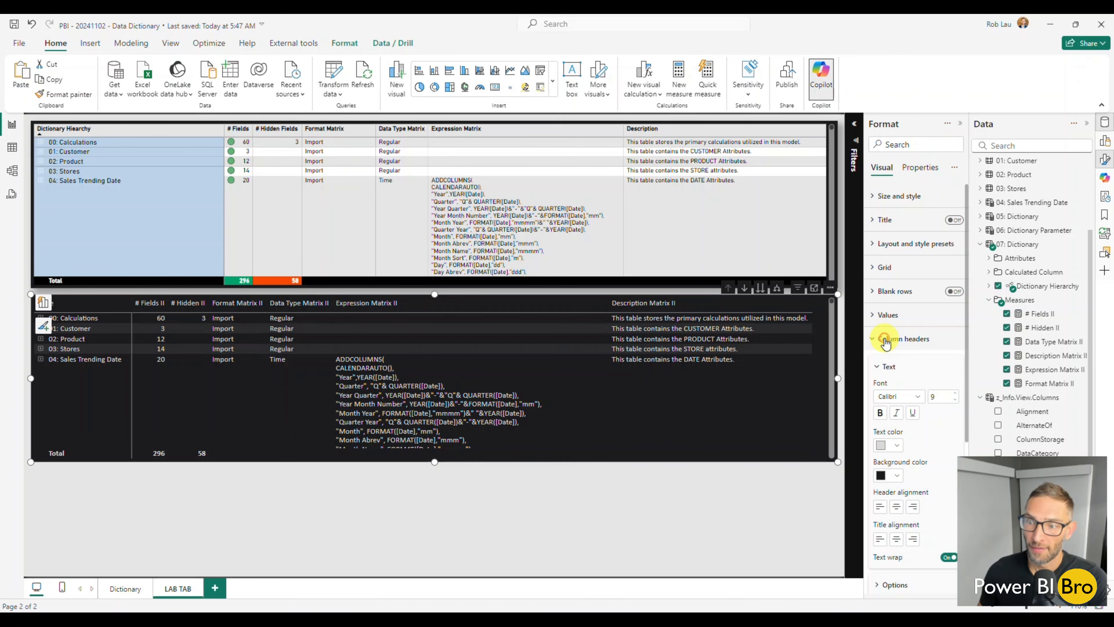
{"action": "scroll", "coordinate": [906, 531], "scroll_direction": "down", "scroll_amount": 3}
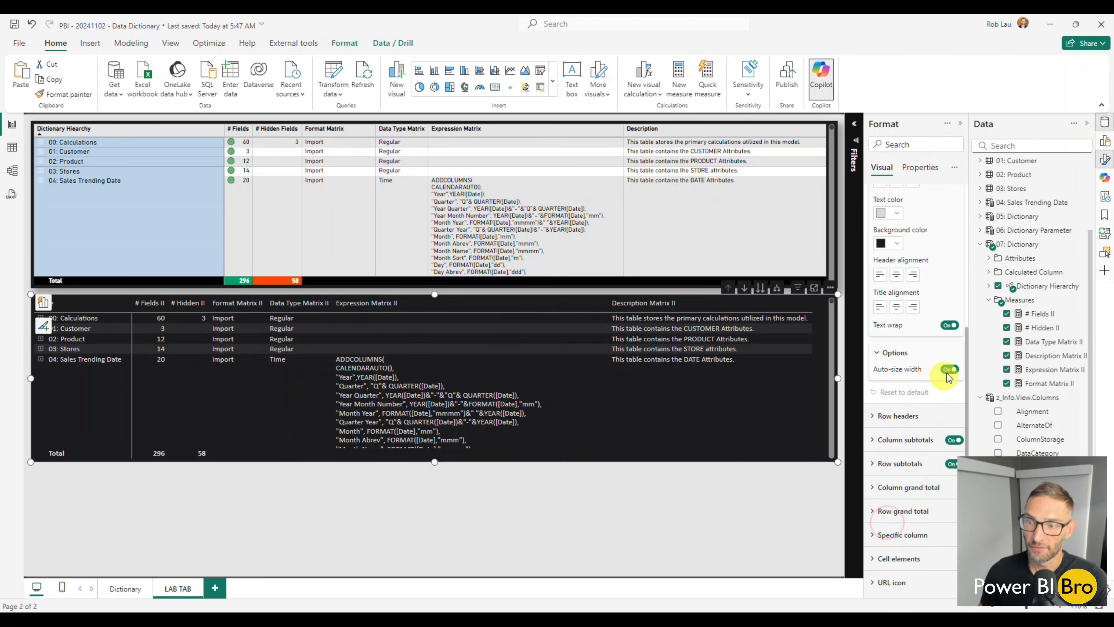
{"action": "left_click", "coordinate": [589, 549]}
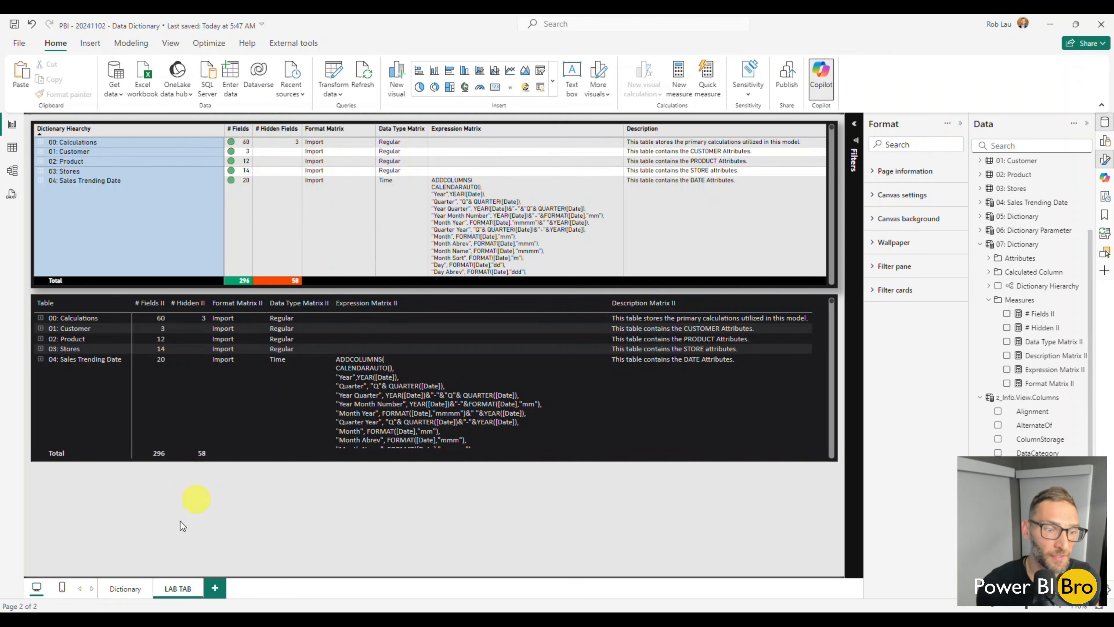
{"action": "left_click", "coordinate": [125, 588]}
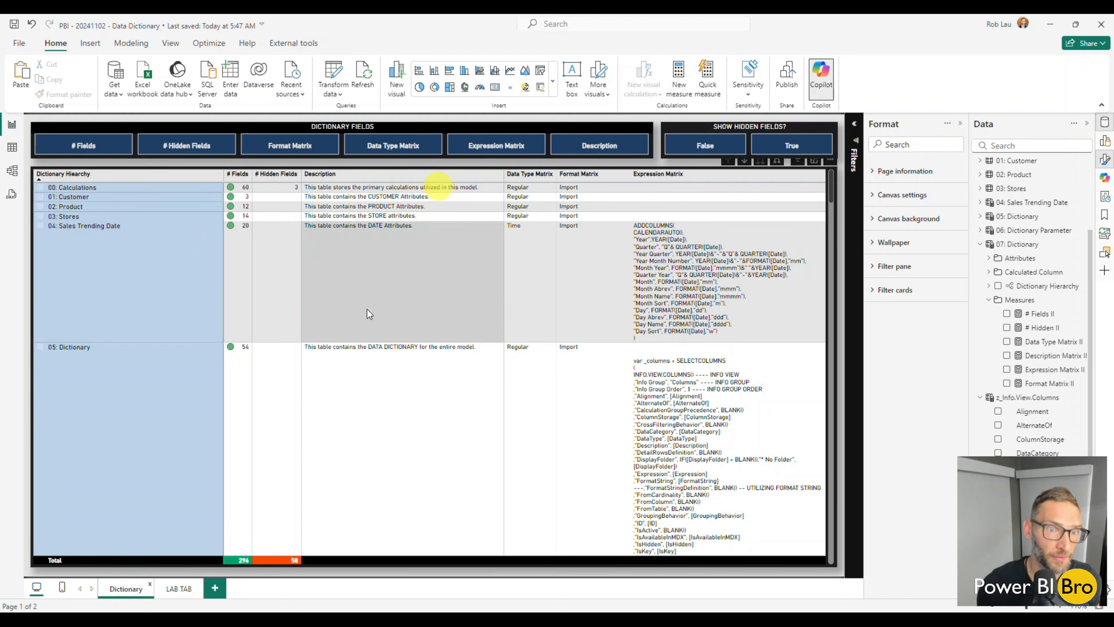
{"action": "left_click", "coordinate": [179, 589]}
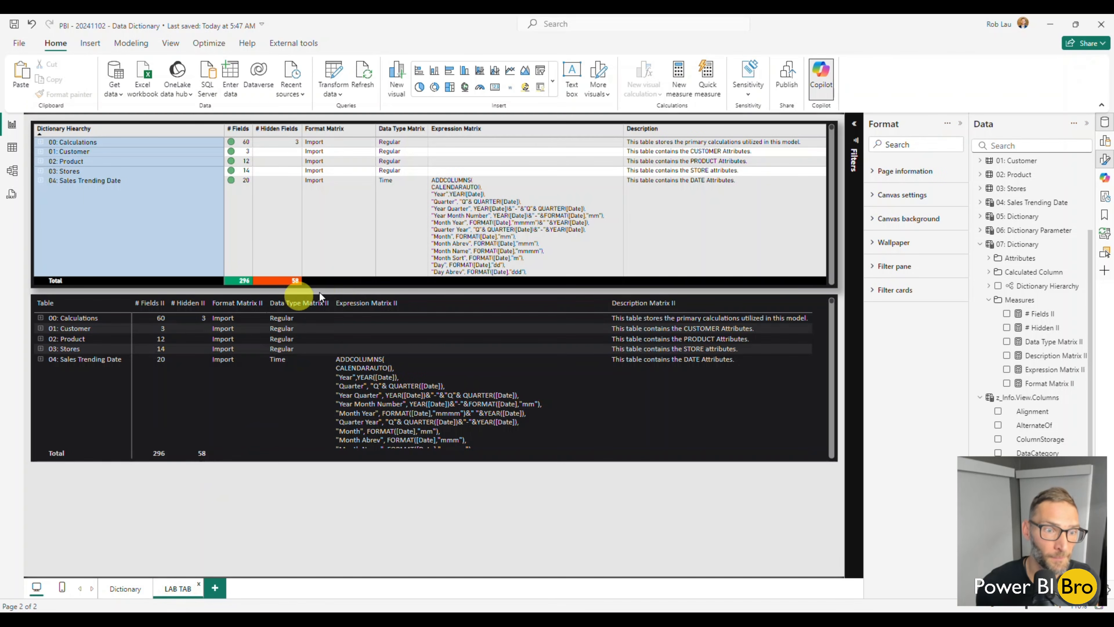
{"action": "scroll", "coordinate": [355, 381], "scroll_direction": "down", "scroll_amount": 10}
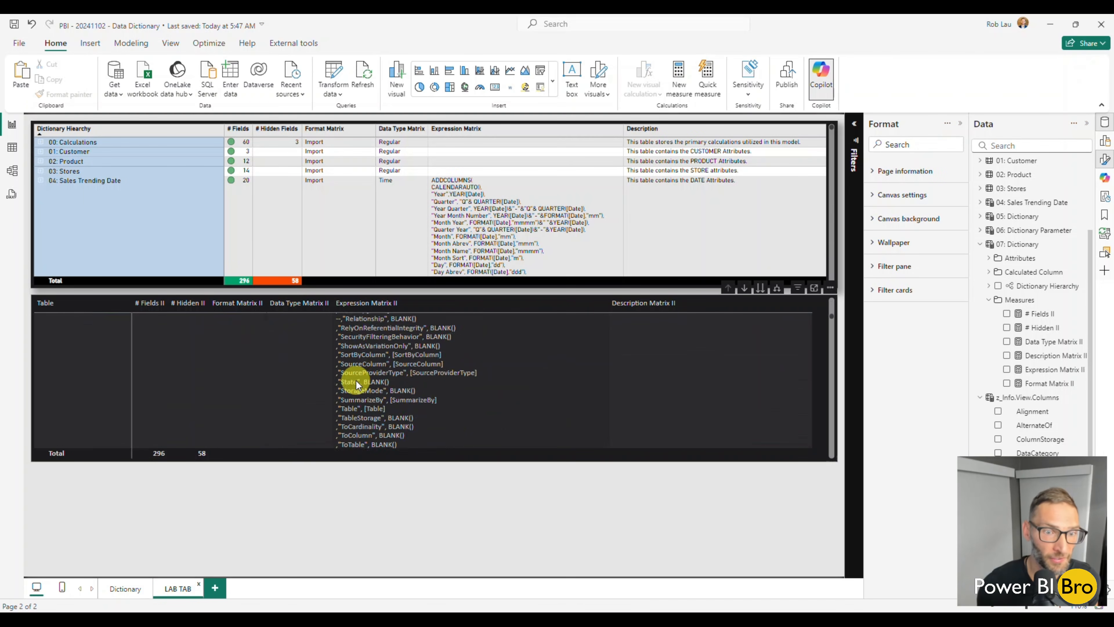
{"action": "scroll", "coordinate": [383, 392], "scroll_direction": "up", "scroll_amount": 10}
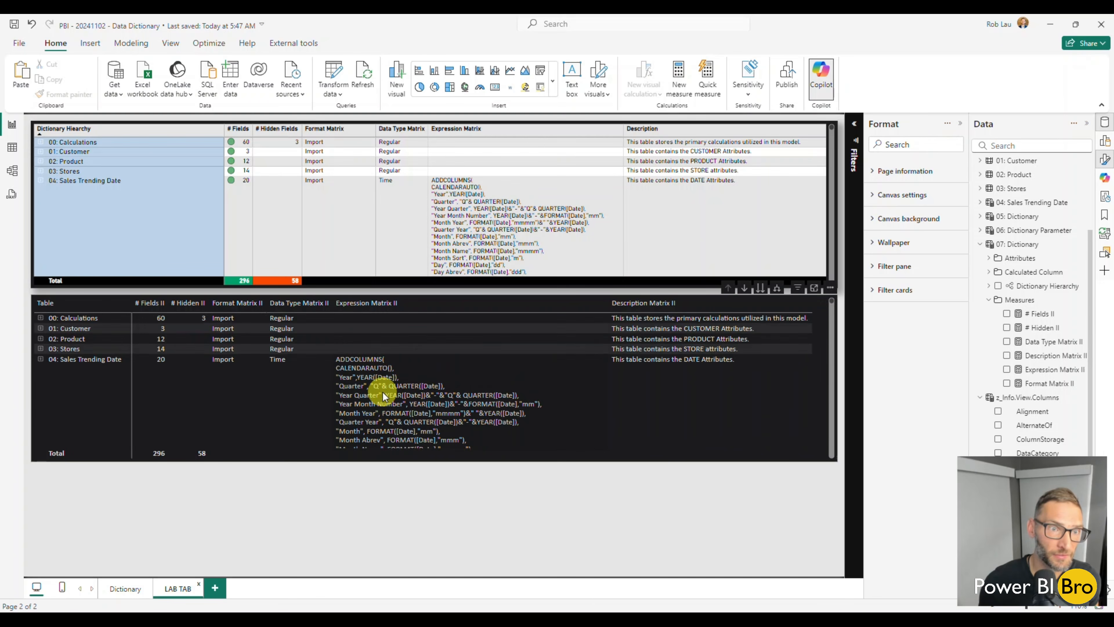
Delete the copied formatted matrix from LAB TAB and look through the rows of the remaining matrix
{"action": "left_click", "coordinate": [223, 123]}
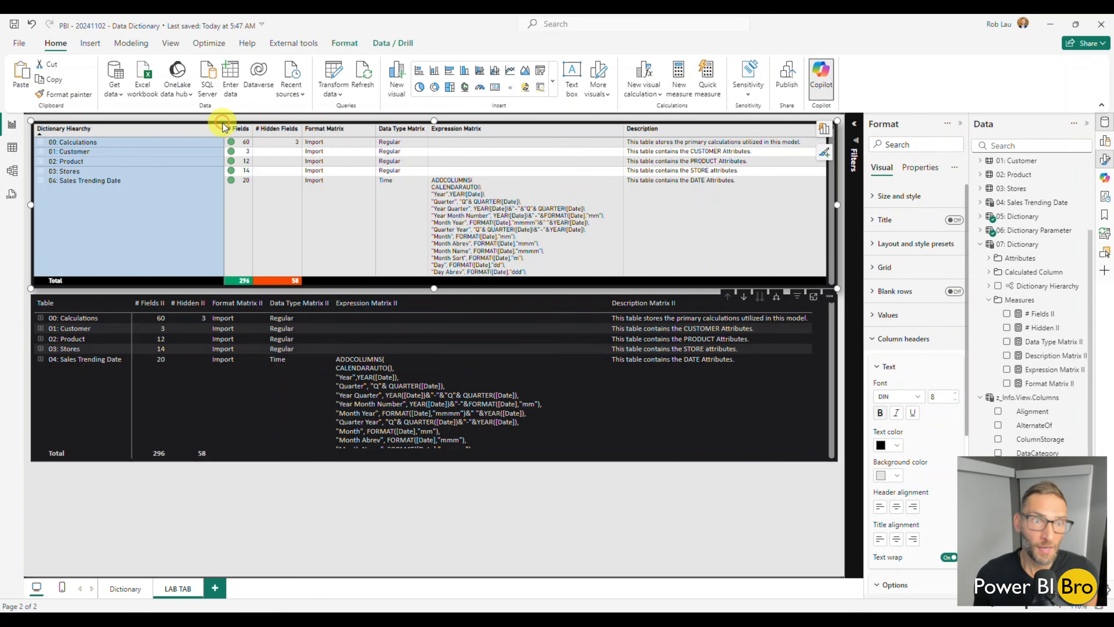
{"action": "key", "text": "Delete"}
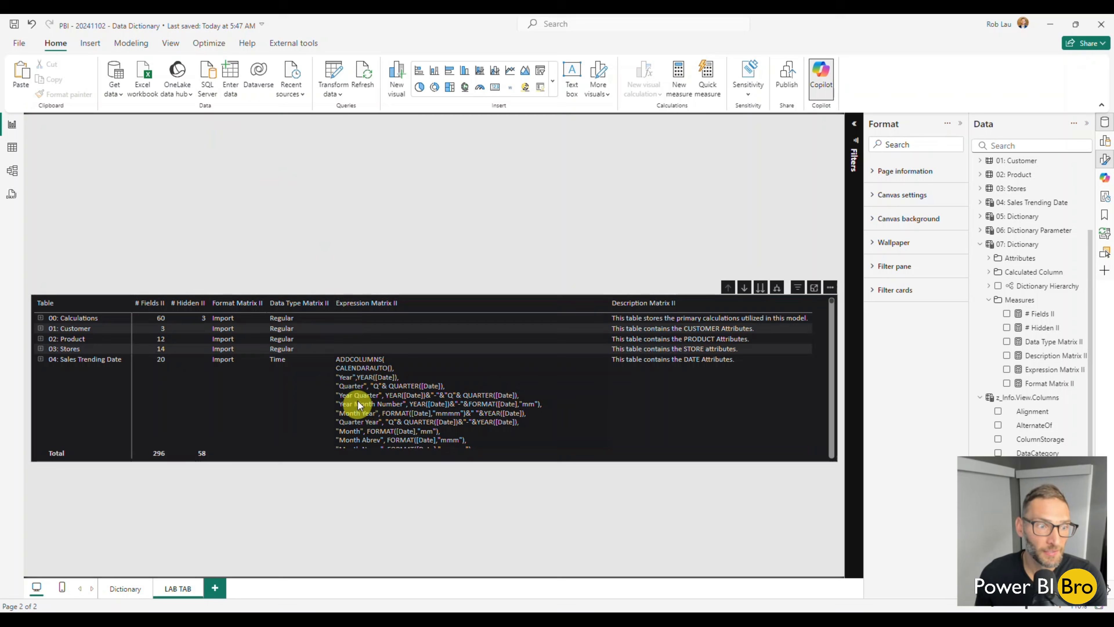
{"action": "scroll", "coordinate": [400, 395], "scroll_direction": "down", "scroll_amount": 5}
{"action": "scroll", "coordinate": [390, 370], "scroll_direction": "up", "scroll_amount": 5}
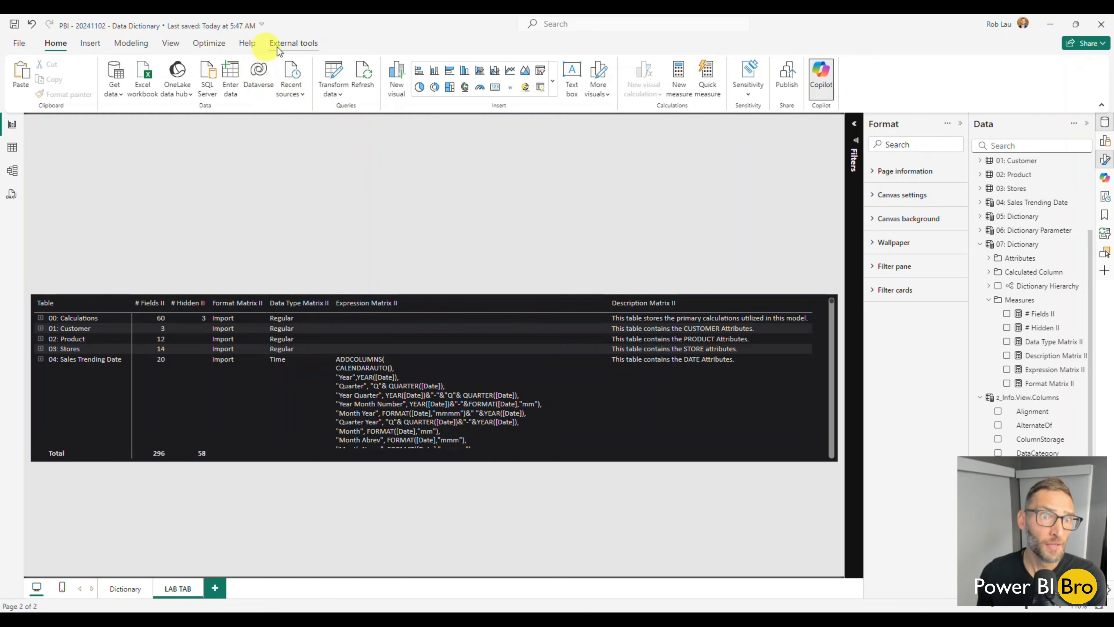
Start a new fields parameter and add all six measures from 07: Dictionary's Measures folder to it, from # Fields II through Format Matrix II
{"action": "left_click", "coordinate": [124, 44]}
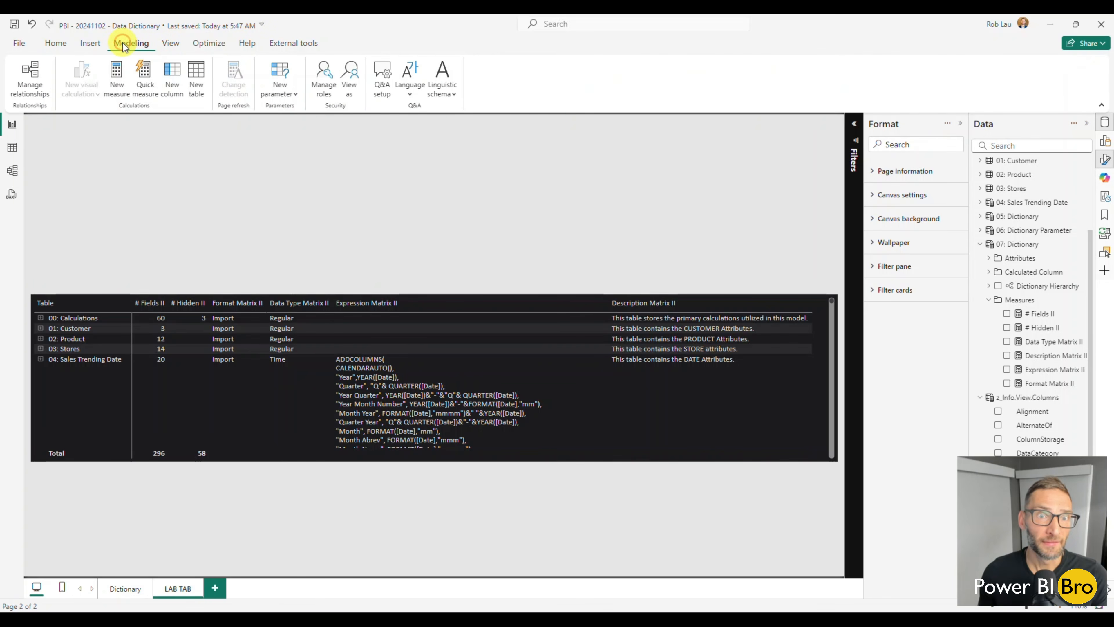
{"action": "left_click", "coordinate": [288, 94]}
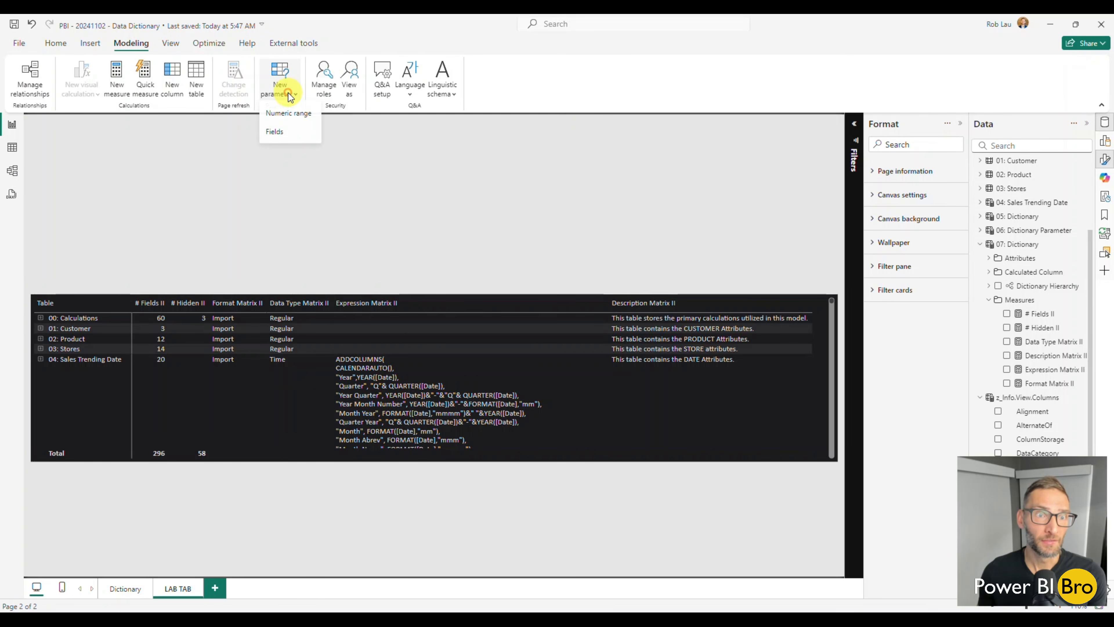
{"action": "left_click", "coordinate": [281, 131]}
{"action": "scroll", "coordinate": [582, 393], "scroll_direction": "down", "scroll_amount": 1}
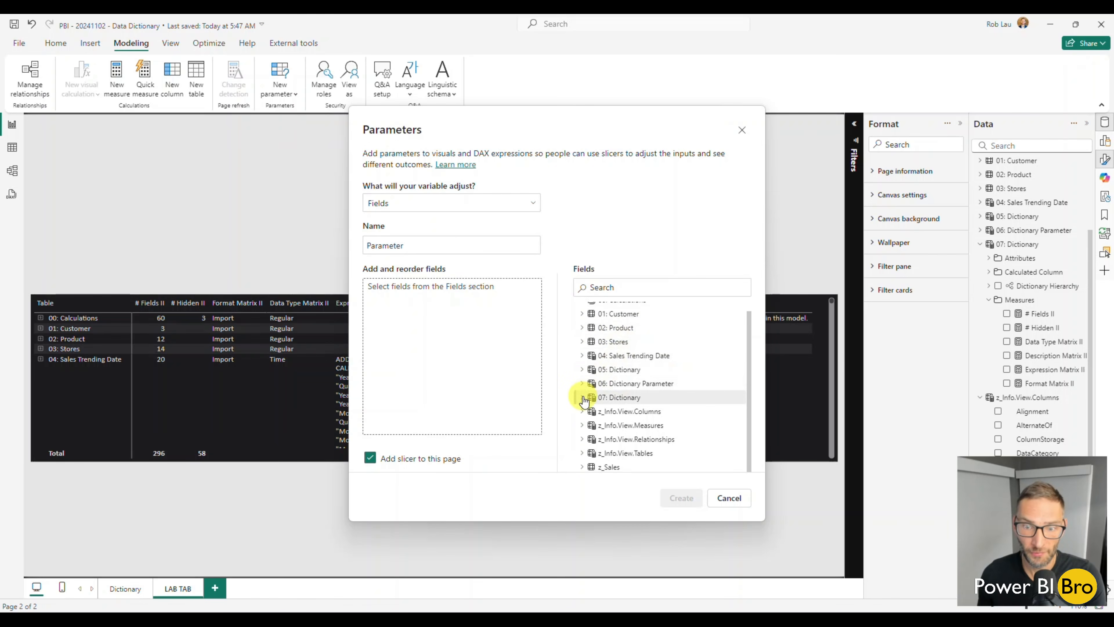
{"action": "left_click", "coordinate": [582, 393]}
{"action": "scroll", "coordinate": [585, 406], "scroll_direction": "down", "scroll_amount": 2}
{"action": "left_click", "coordinate": [590, 397]}
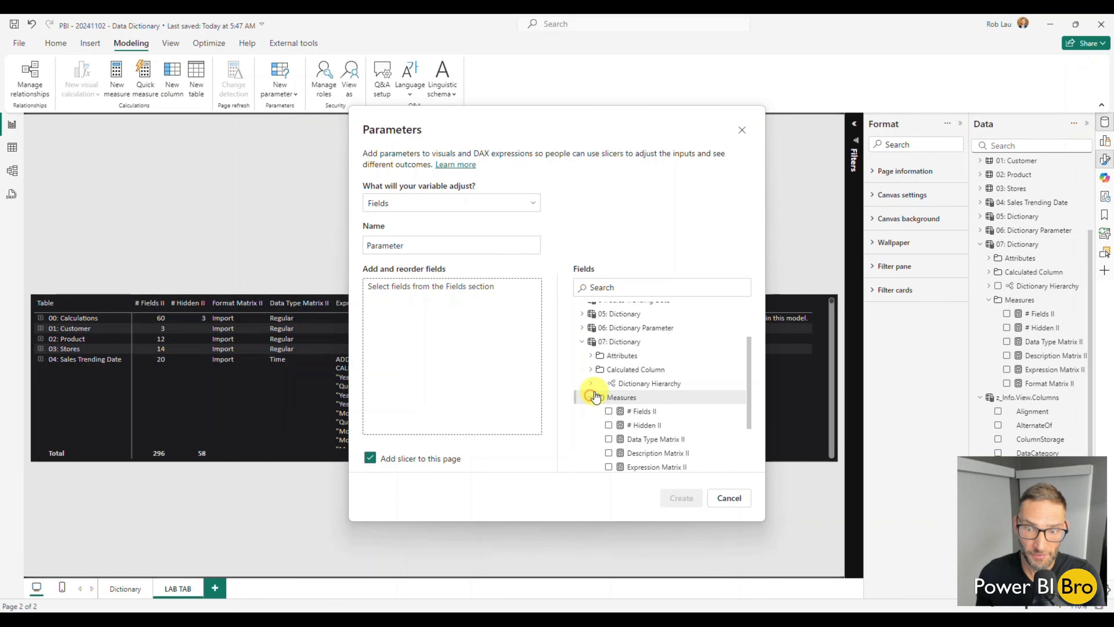
{"action": "scroll", "coordinate": [590, 393], "scroll_direction": "down", "scroll_amount": 2}
{"action": "left_click", "coordinate": [609, 328]}
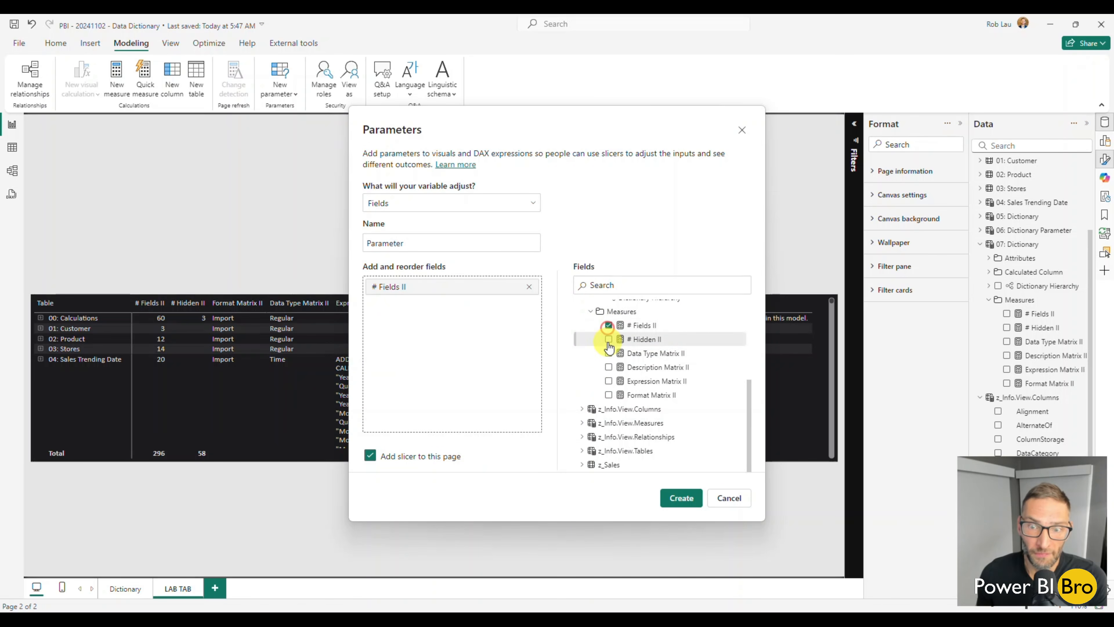
{"action": "left_click", "coordinate": [609, 341]}
{"action": "left_click", "coordinate": [609, 356]}
{"action": "left_click", "coordinate": [608, 369]}
{"action": "left_click", "coordinate": [608, 381]}
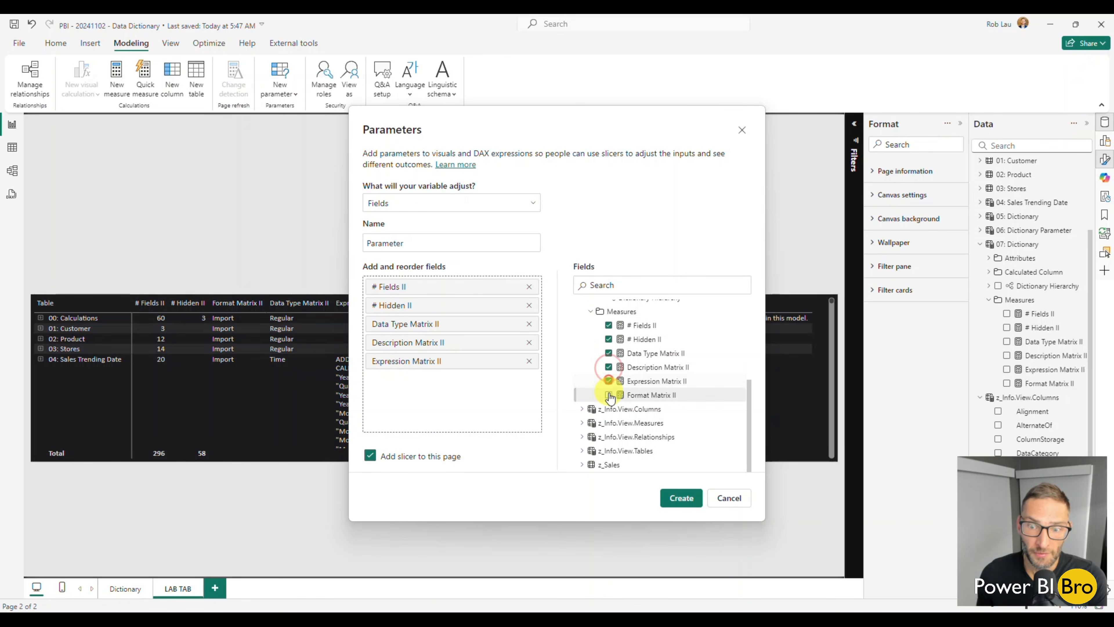
{"action": "left_click", "coordinate": [609, 395]}
Name the new fields parameter Dictionary Param II
{"action": "left_click", "coordinate": [423, 241]}
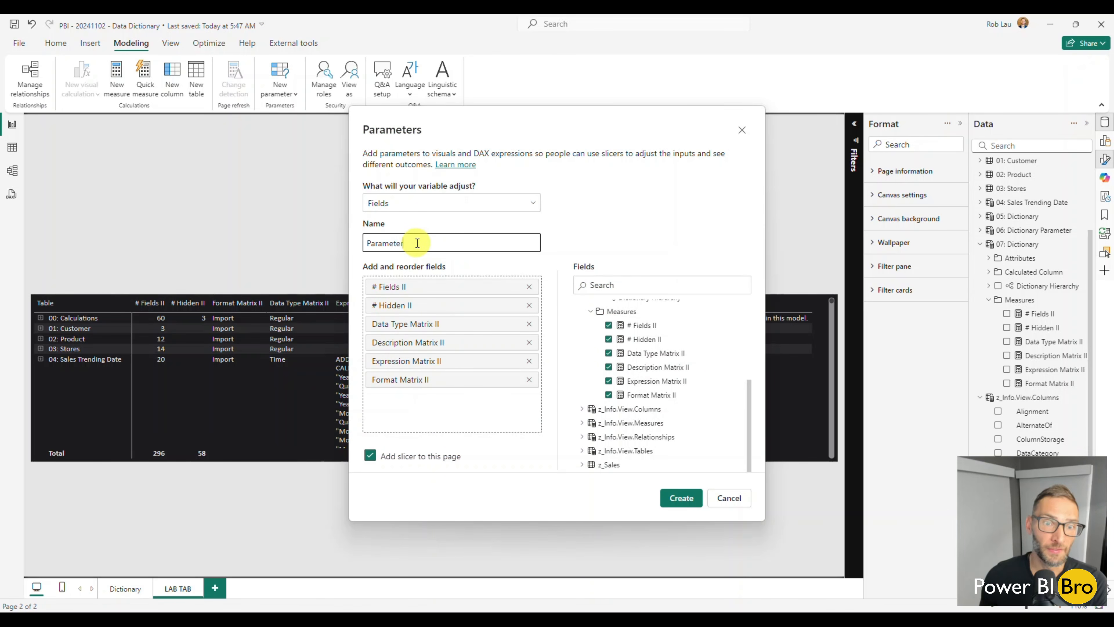
{"action": "double_click", "coordinate": [428, 242]}
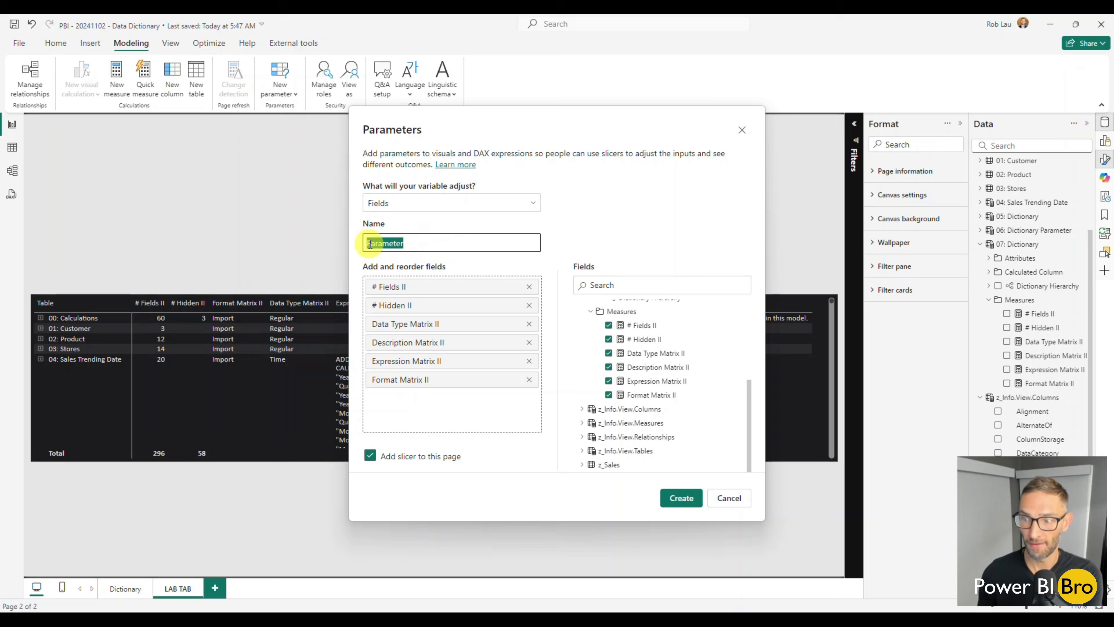
{"action": "type", "text": "Dectionary "}
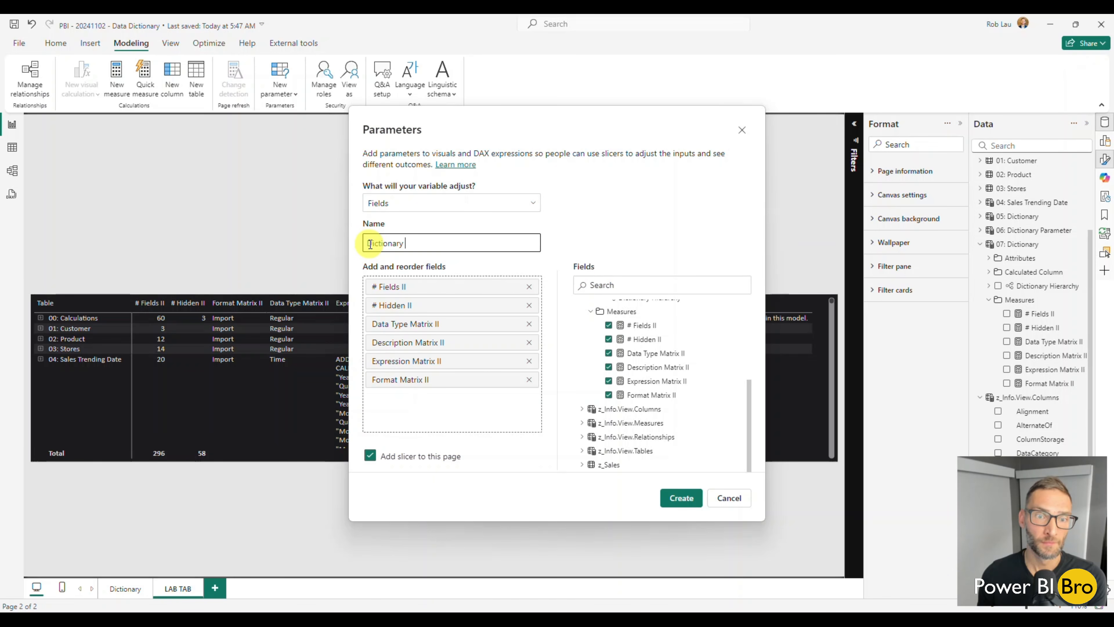
{"action": "type", "text": "Param II"}
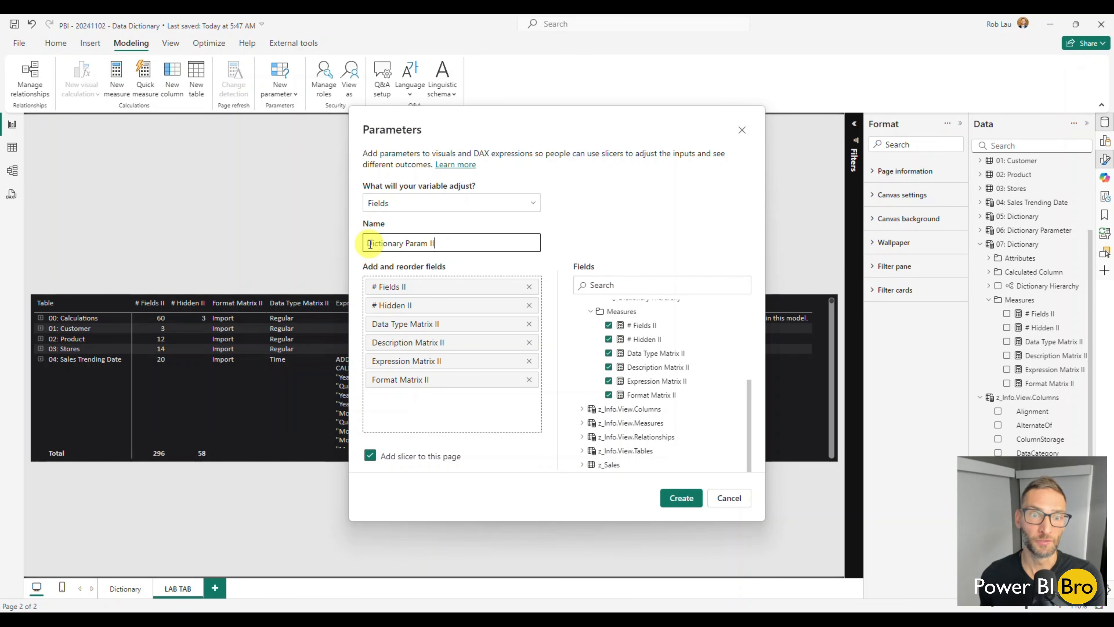
Create Dictionary Param II with its slicer on LAB TAB and narrow the slicer to a compact list fitting its labels
{"action": "left_click", "coordinate": [674, 497]}
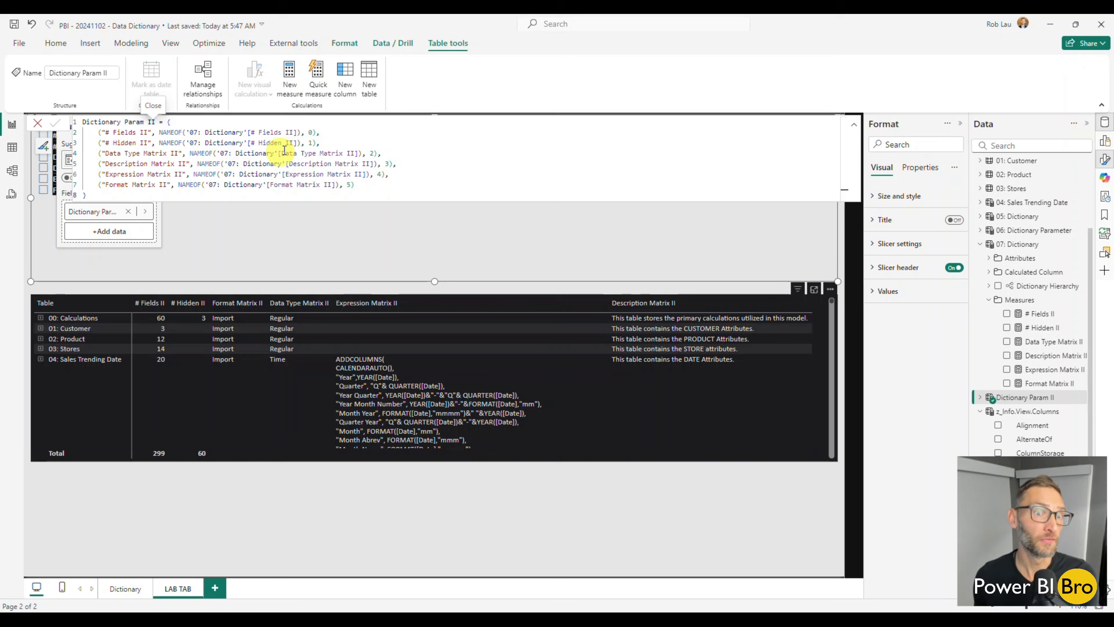
{"action": "left_click", "coordinate": [38, 123]}
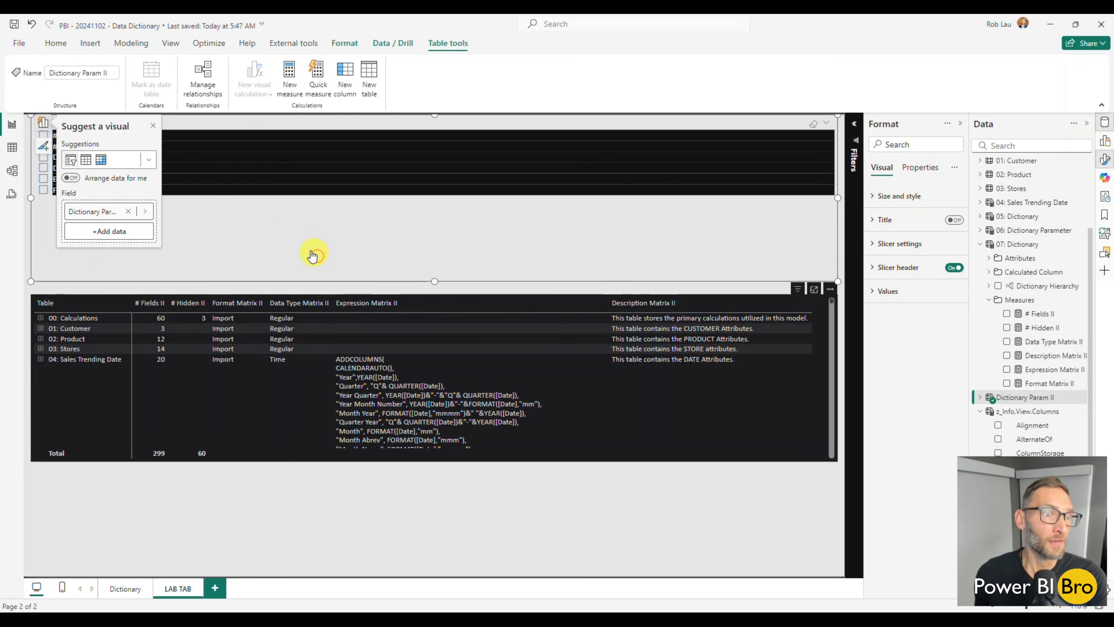
{"action": "left_click", "coordinate": [211, 555]}
{"action": "left_click", "coordinate": [246, 229]}
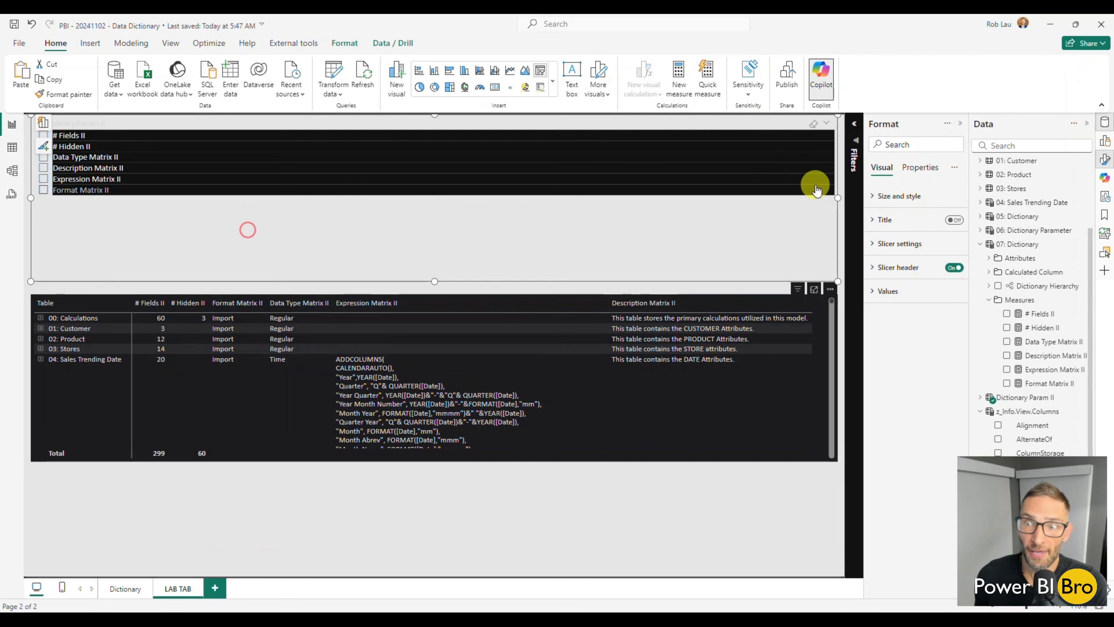
{"action": "left_click_drag", "start_coordinate": [837, 197], "coordinate": [164, 197]}
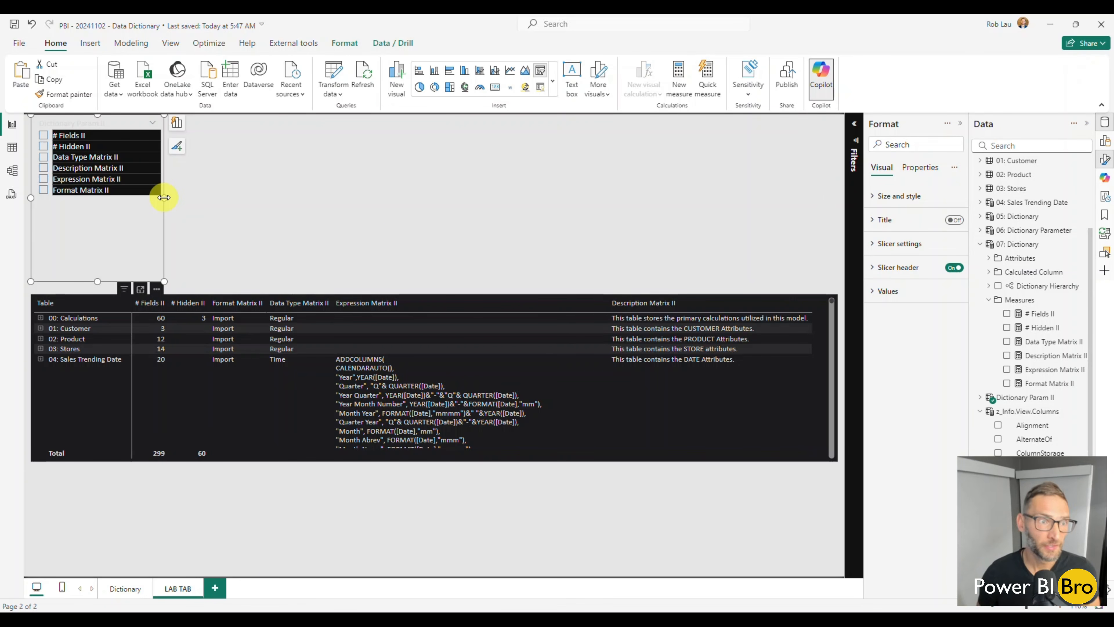
Check the Dictionary page for reference, and remove all six measures from the values of the LAB TAB matrix
{"action": "left_click", "coordinate": [125, 589]}
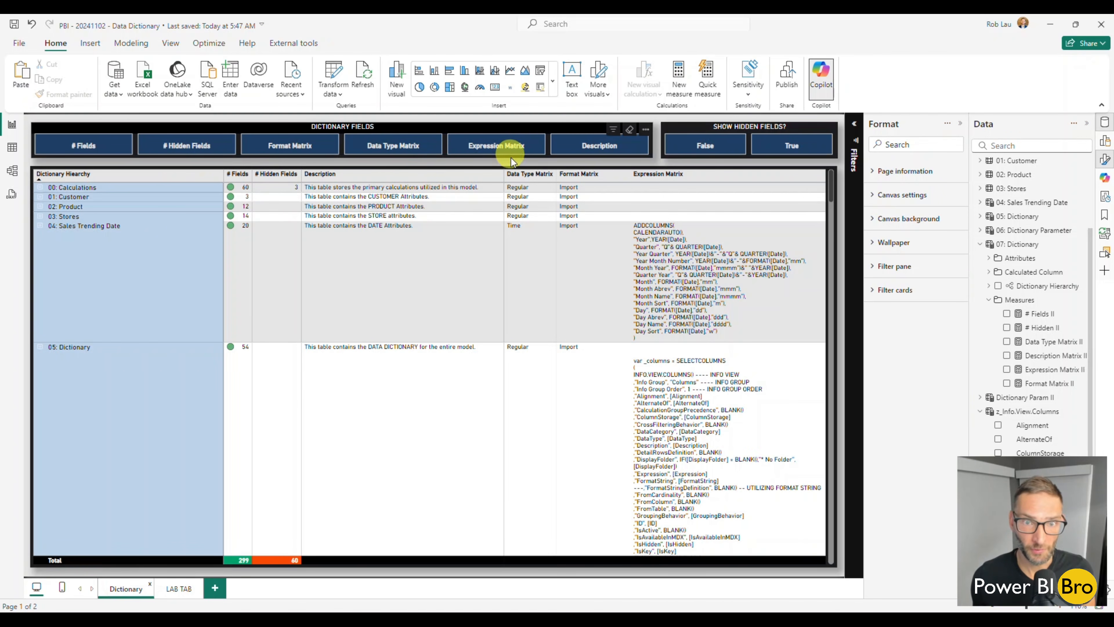
{"action": "left_click", "coordinate": [177, 588]}
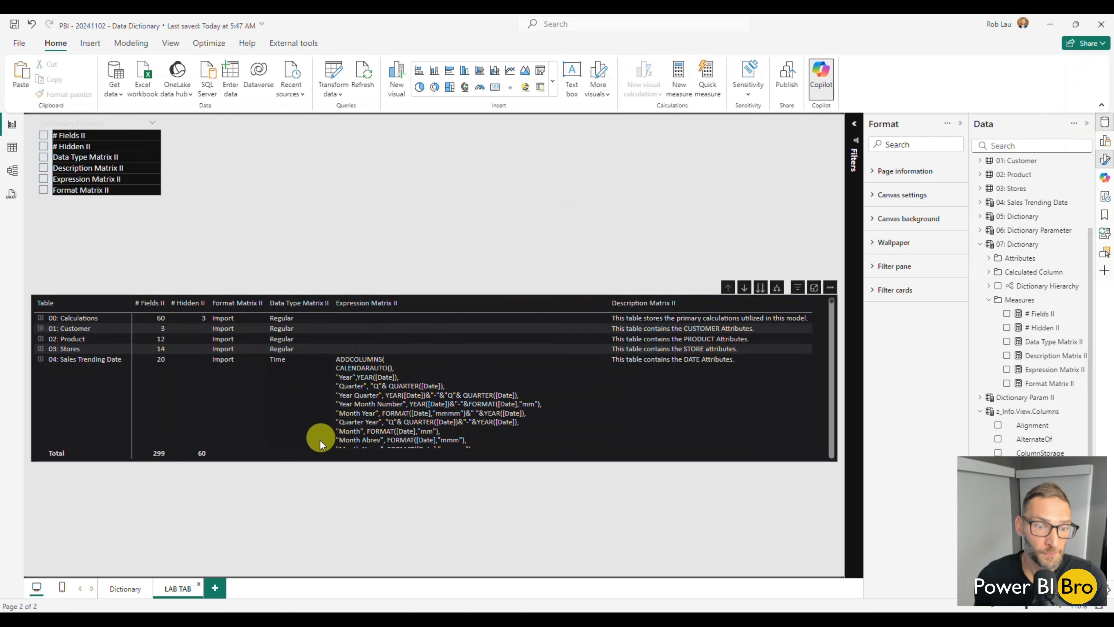
{"action": "left_click", "coordinate": [312, 459]}
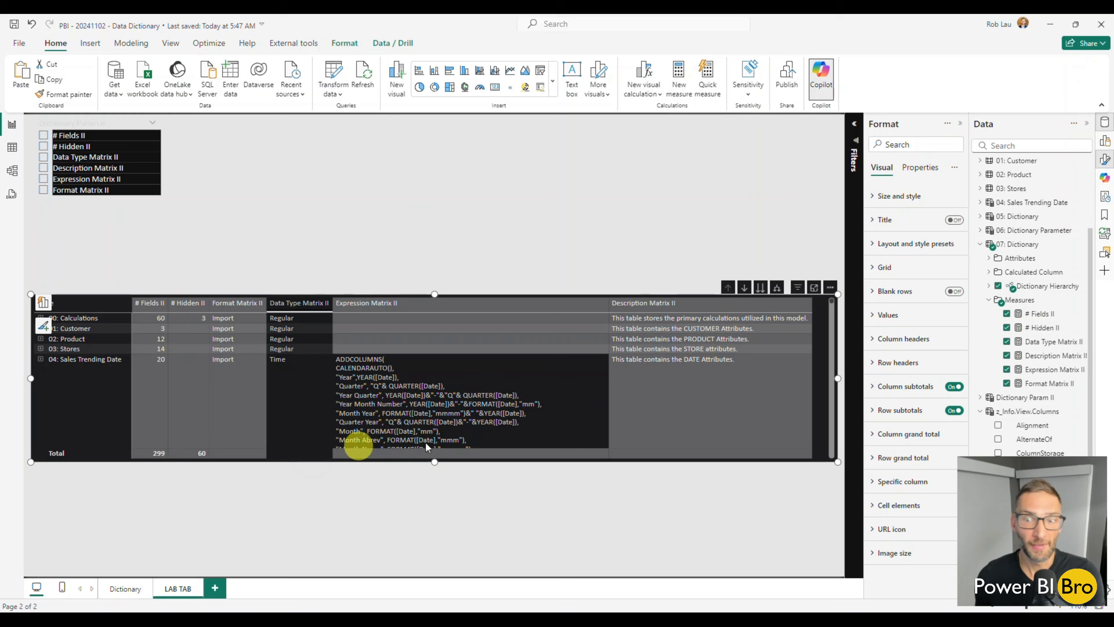
{"action": "left_click", "coordinate": [43, 302]}
{"action": "left_click", "coordinate": [128, 353]}
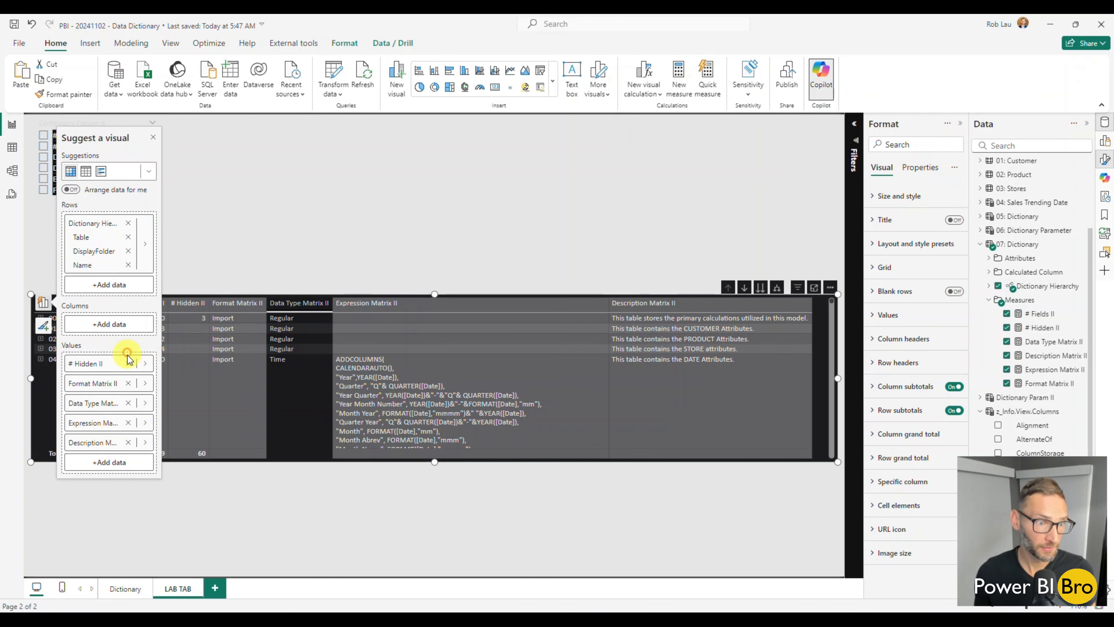
{"action": "left_click", "coordinate": [128, 363]}
{"action": "left_click", "coordinate": [128, 392]}
{"action": "left_click", "coordinate": [128, 392]}
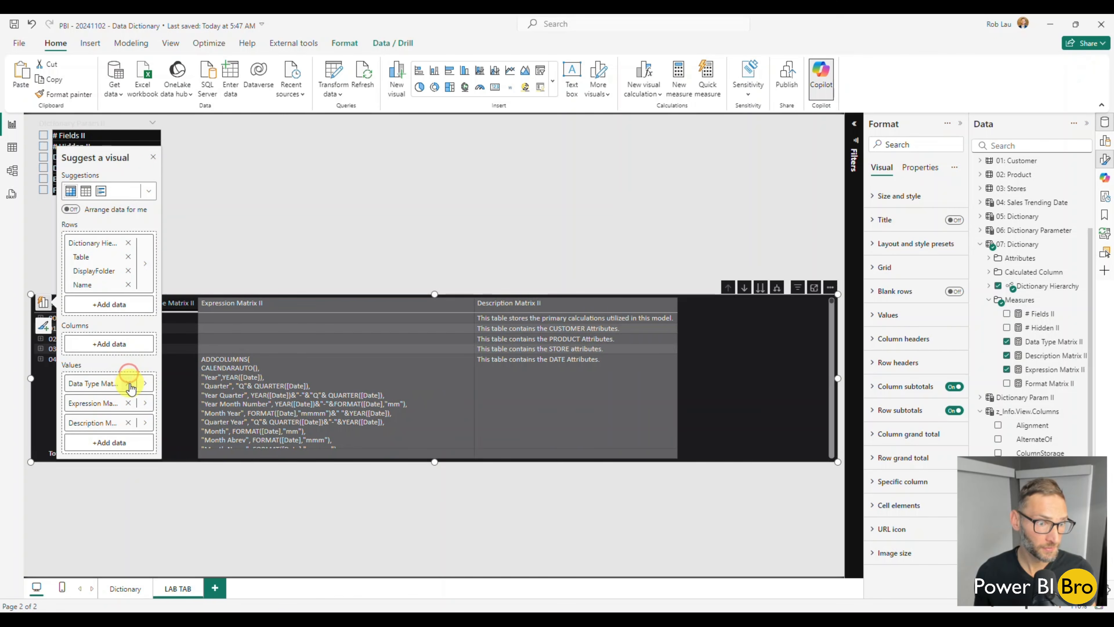
{"action": "left_click", "coordinate": [128, 403]}
{"action": "left_click", "coordinate": [128, 403]}
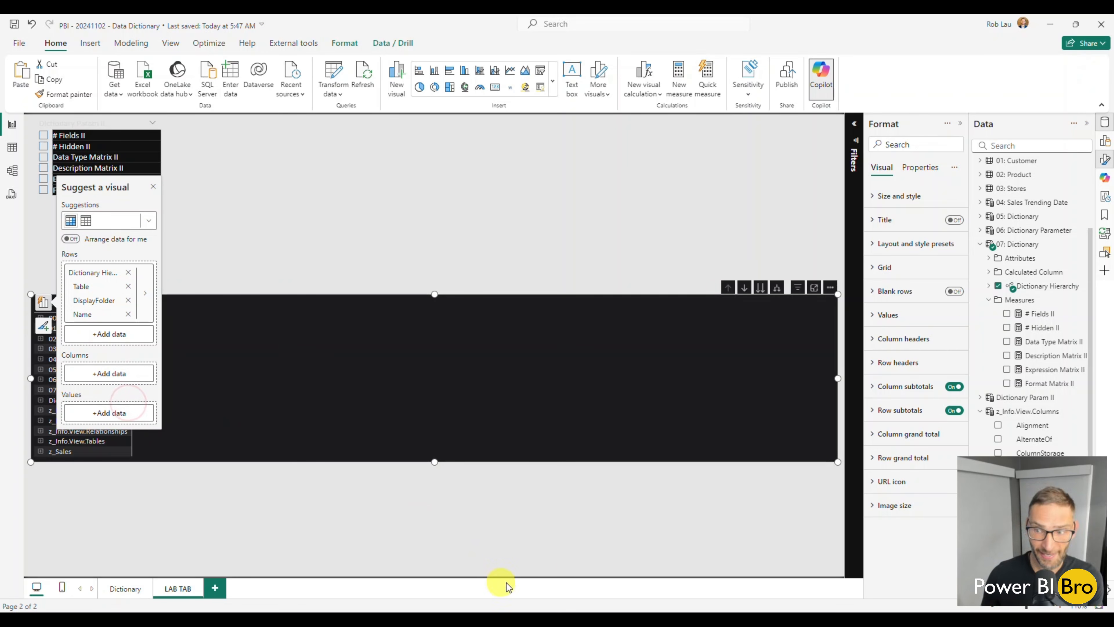
Add the Dictionary Param II field parameter to the LAB TAB matrix as its values
{"action": "left_click", "coordinate": [980, 244]}
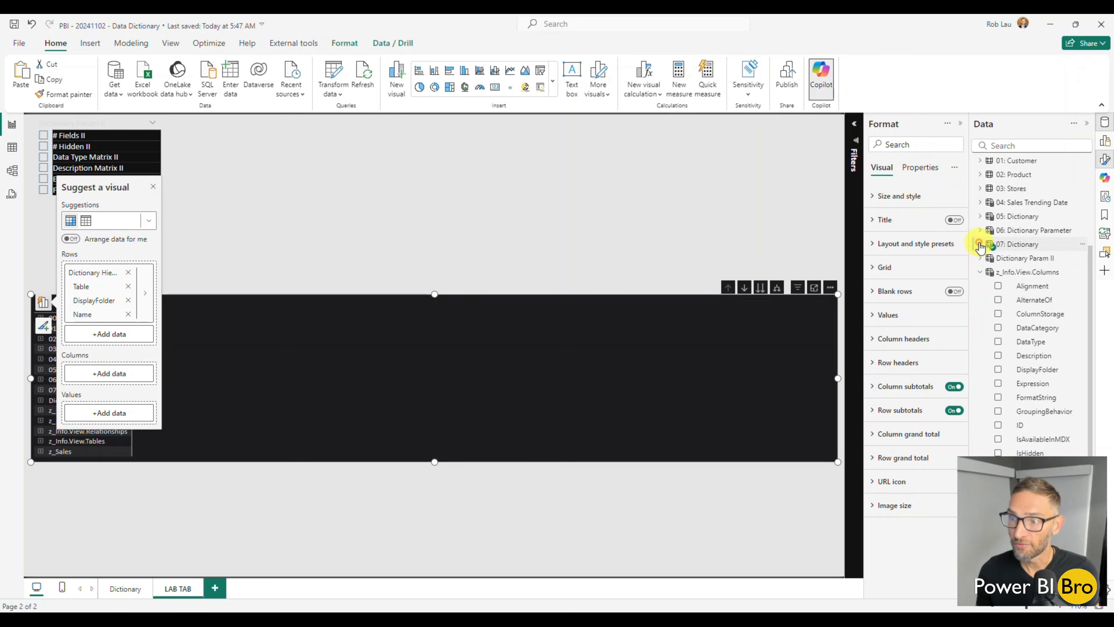
{"action": "left_click", "coordinate": [980, 272]}
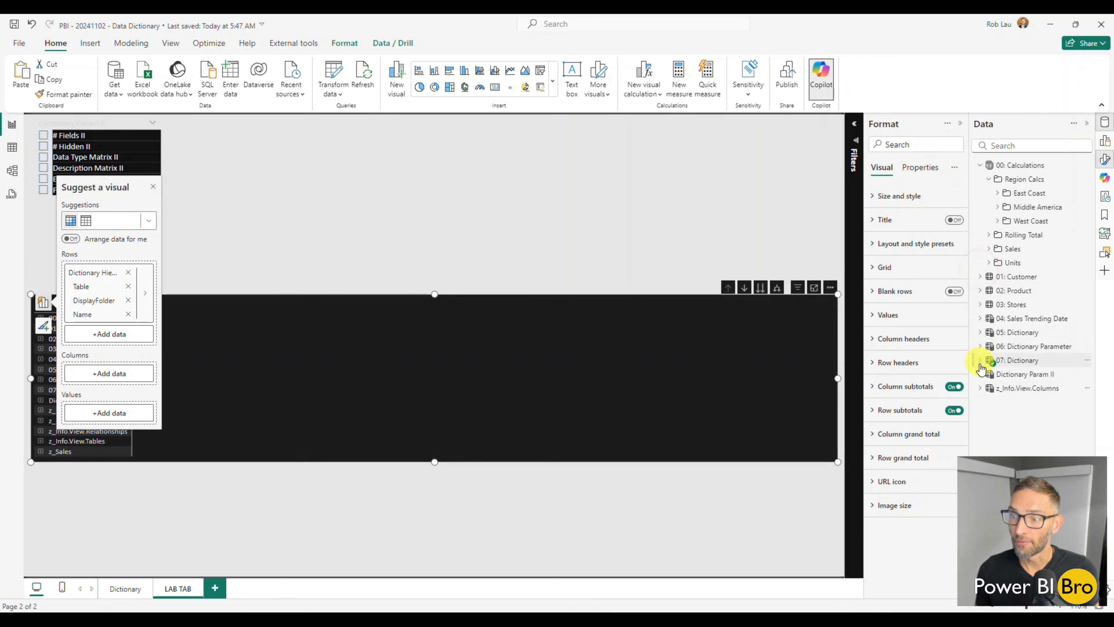
{"action": "left_click", "coordinate": [980, 375]}
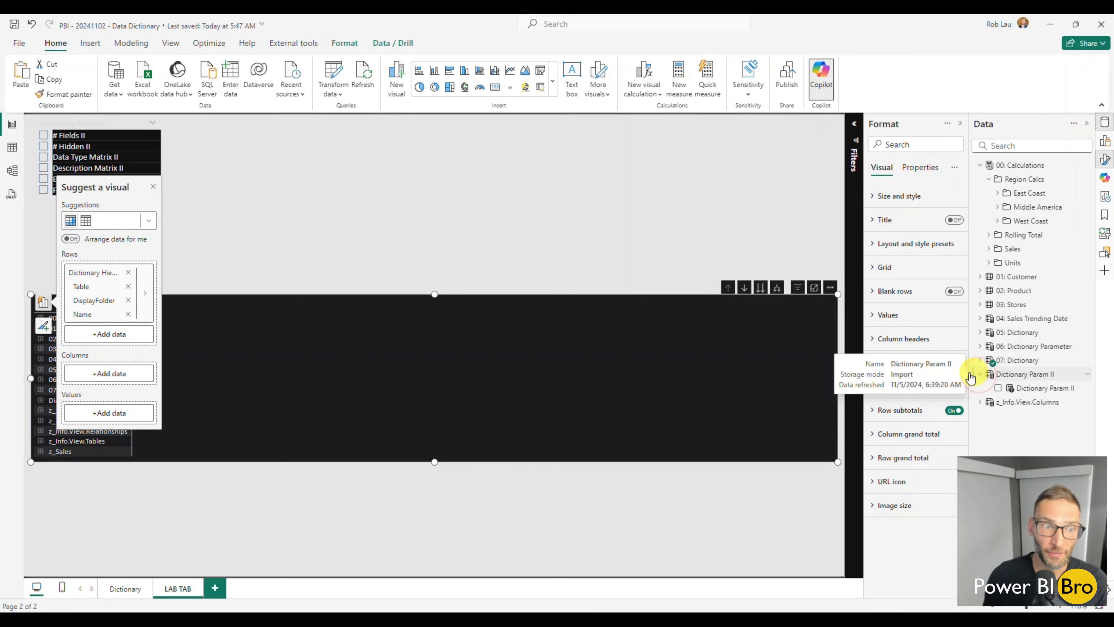
{"action": "left_click_drag", "start_coordinate": [1022, 388], "coordinate": [109, 412]}
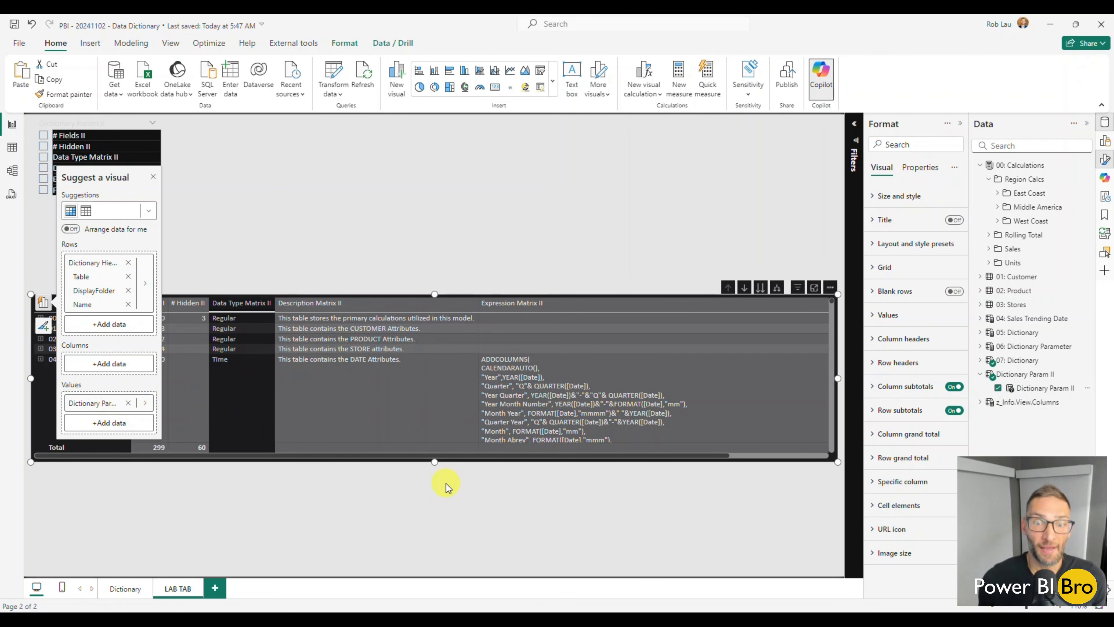
Narrow the Expression Matrix II column so that all columns fit within the matrix width
{"action": "left_click", "coordinate": [447, 496]}
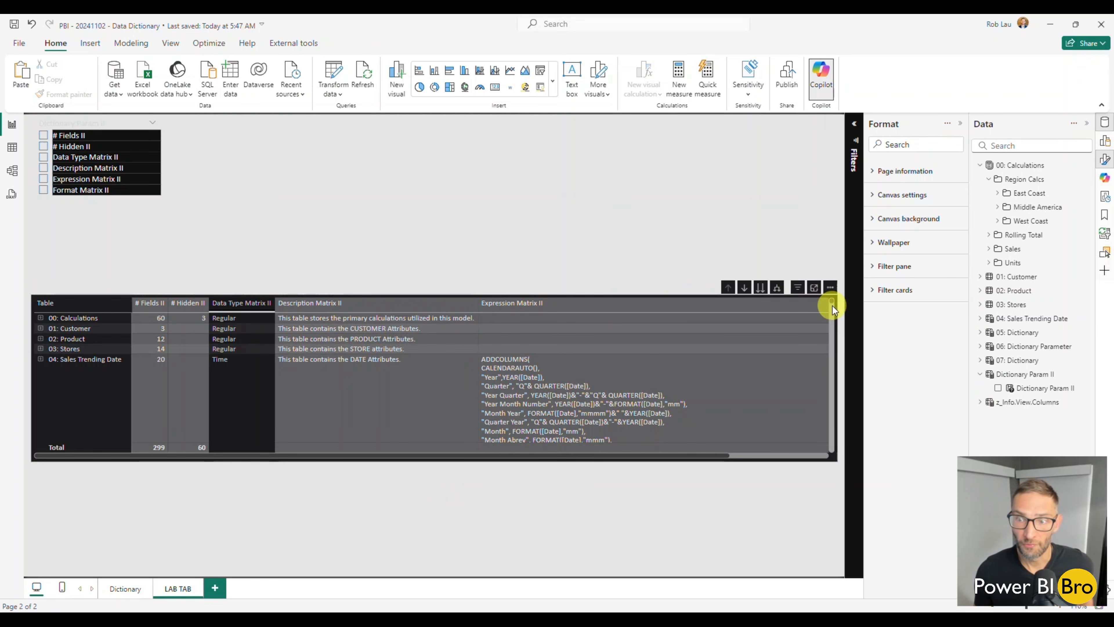
{"action": "left_click_drag", "start_coordinate": [697, 457], "coordinate": [848, 457]}
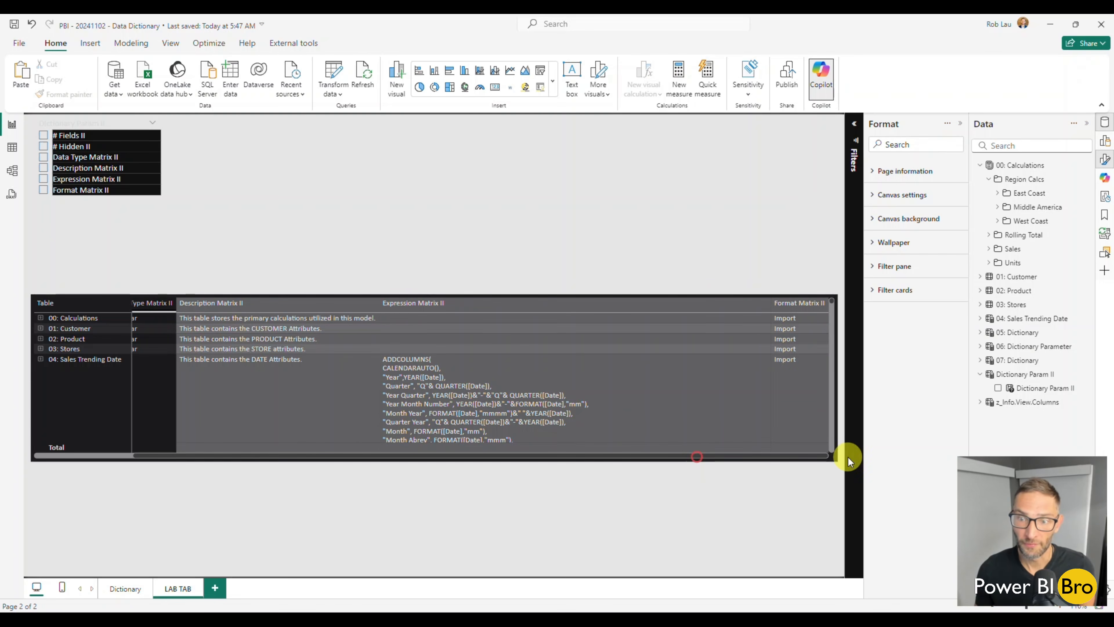
{"action": "left_click", "coordinate": [770, 303]}
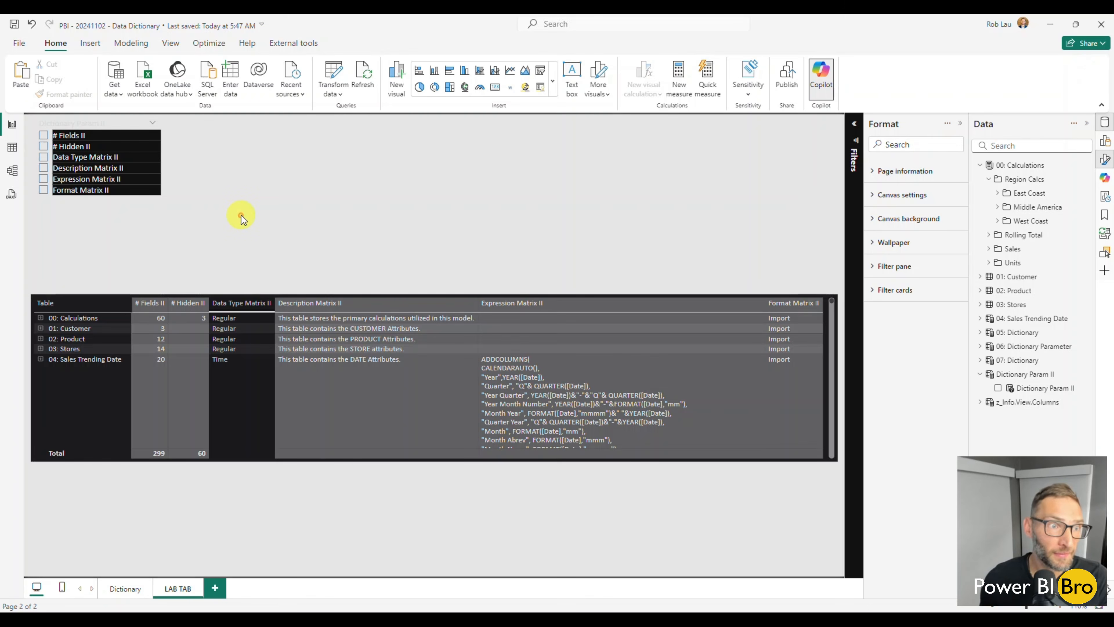
Test the slicer with # Fields II and # Hidden II, and set it to multi-select without CTRL and show the "Select all" option
{"action": "left_click", "coordinate": [43, 136]}
{"action": "left_click", "coordinate": [43, 146]}
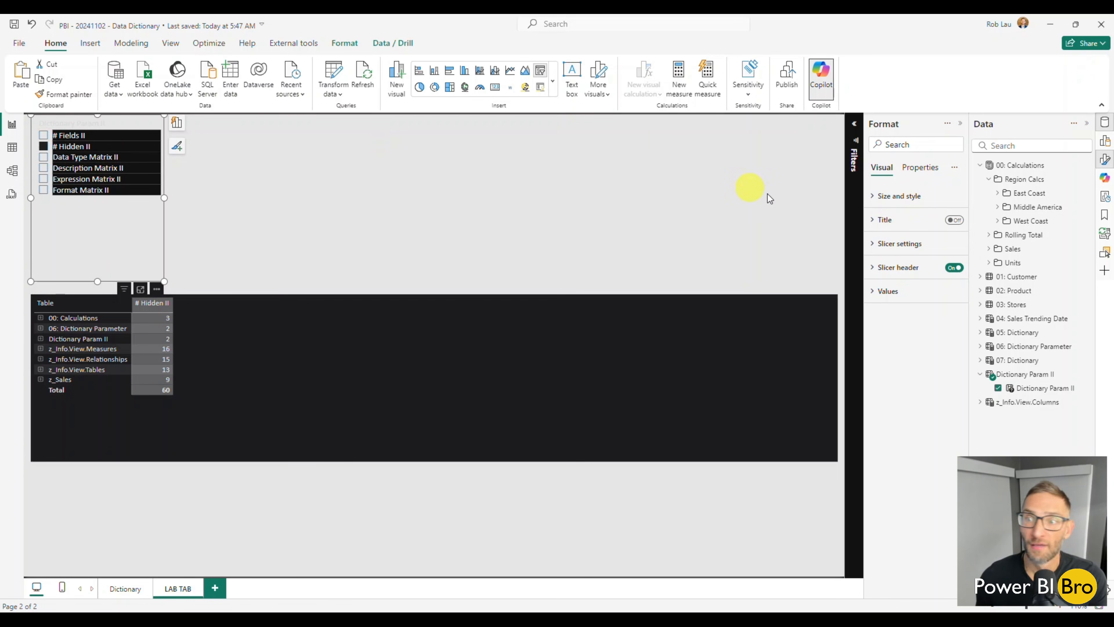
{"action": "left_click", "coordinate": [897, 244]}
{"action": "left_click", "coordinate": [903, 301]}
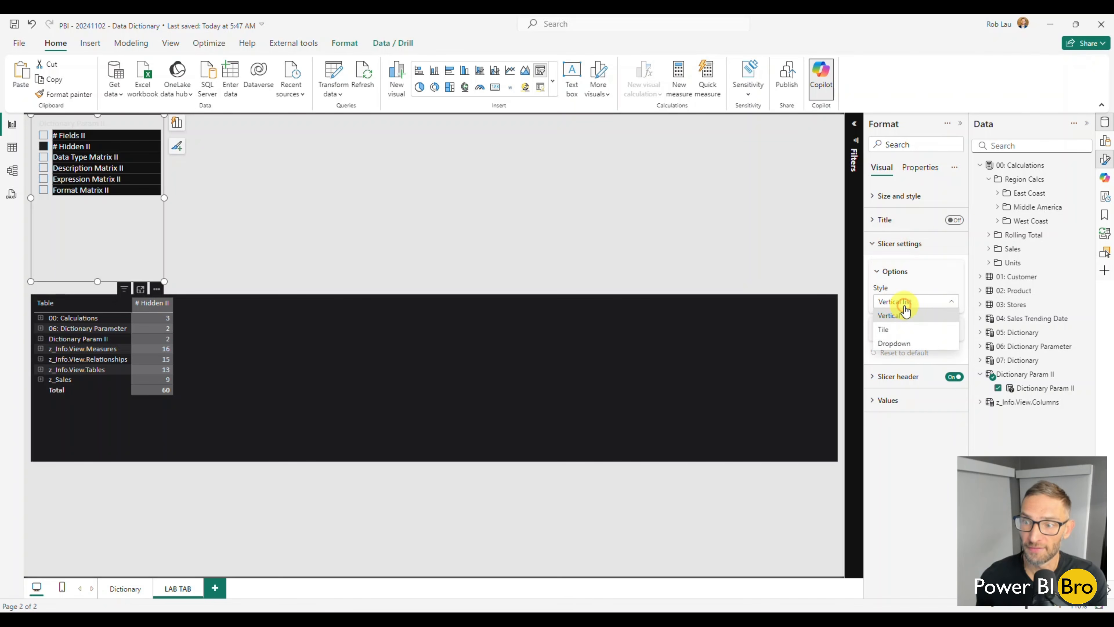
{"action": "left_click", "coordinate": [881, 245]}
{"action": "left_click", "coordinate": [895, 329]}
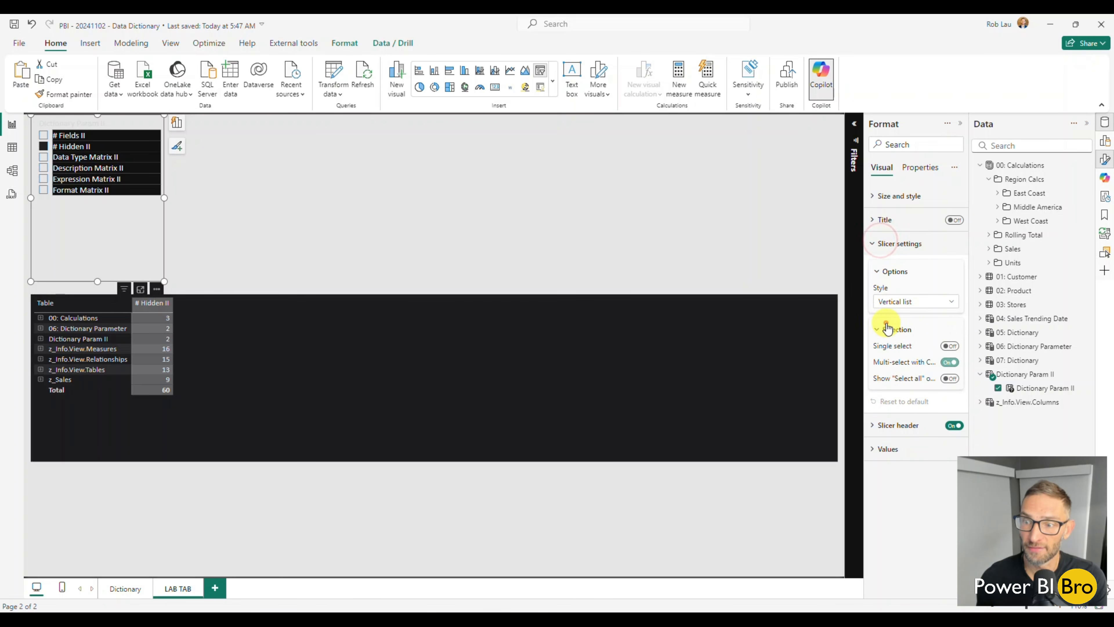
{"action": "left_click", "coordinate": [950, 363]}
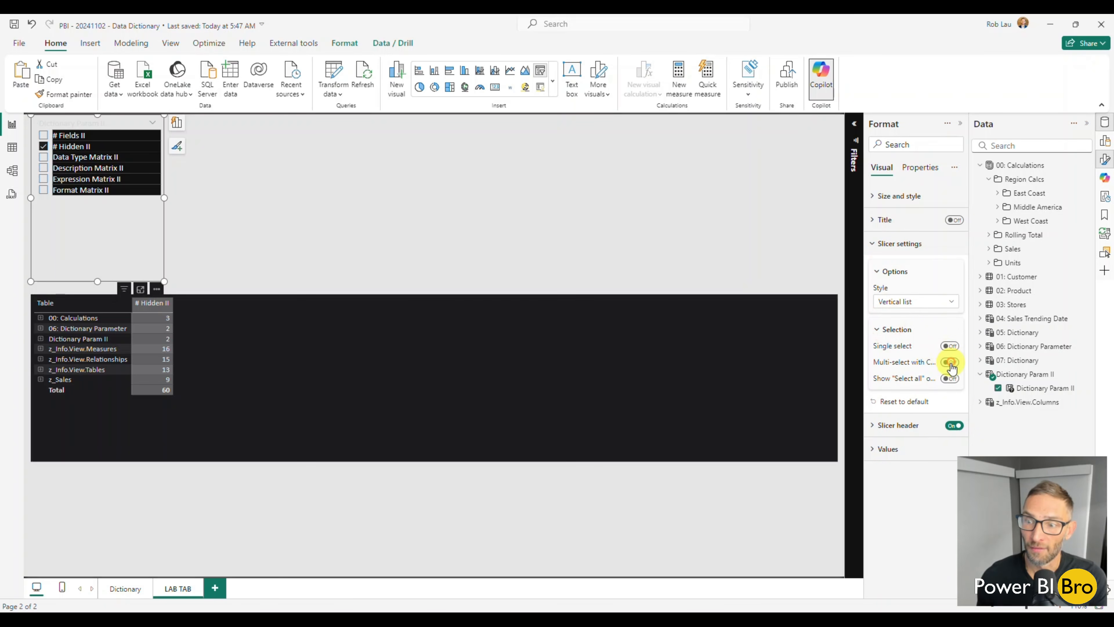
{"action": "left_click", "coordinate": [950, 379]}
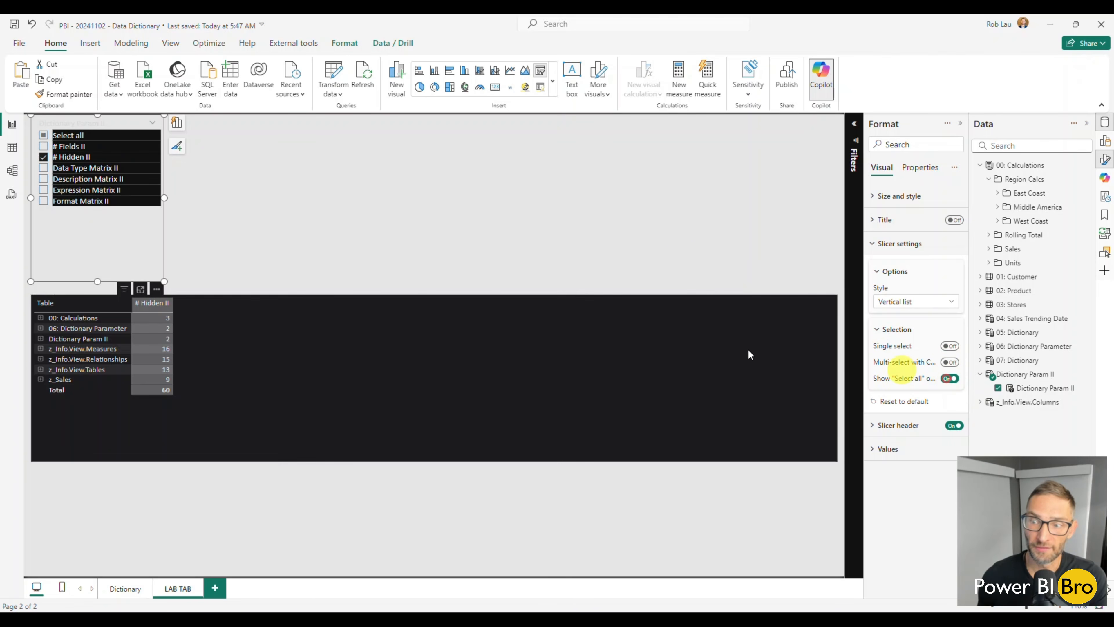
Select all fields in the slicer except Expression Matrix II and Description Matrix II, and return to the Dictionary page
{"action": "left_click", "coordinate": [43, 136]}
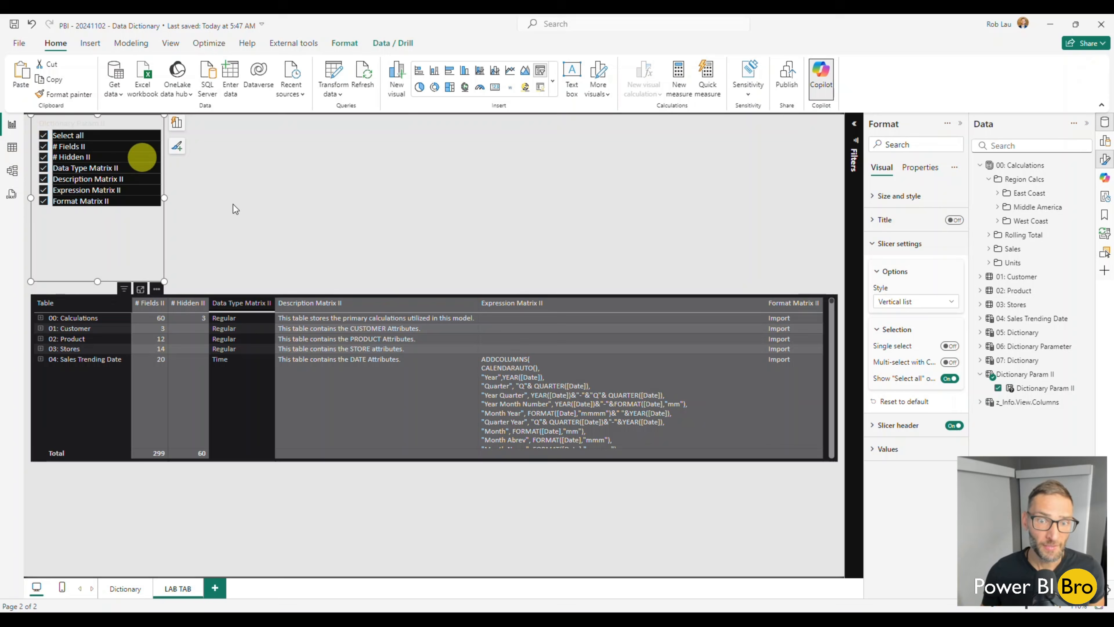
{"action": "scroll", "coordinate": [614, 378], "scroll_direction": "down", "scroll_amount": 10}
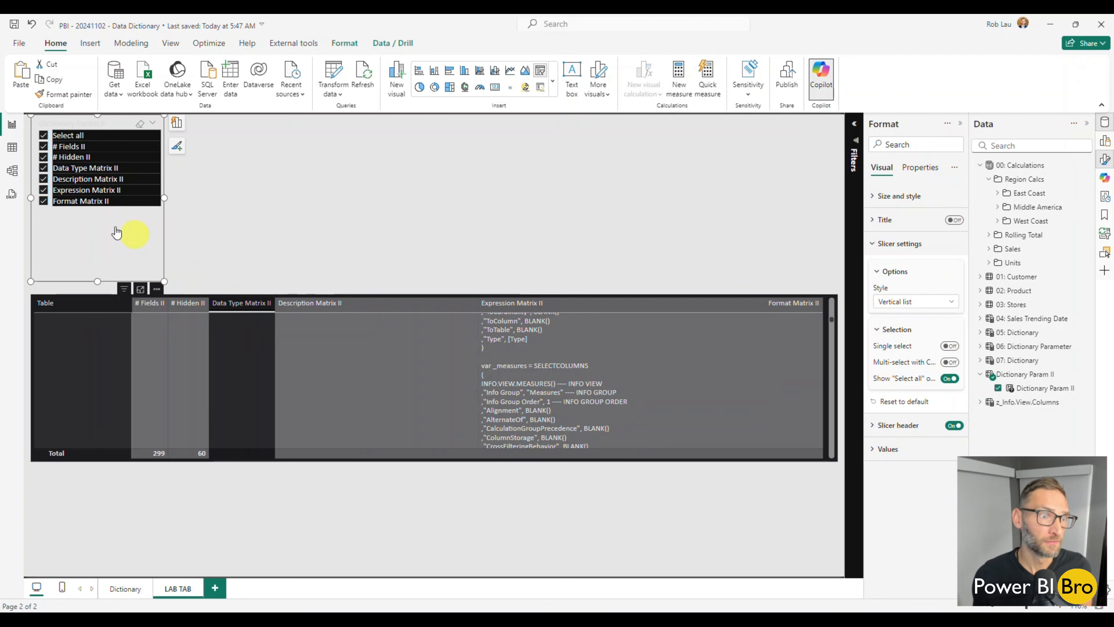
{"action": "left_click", "coordinate": [43, 189]}
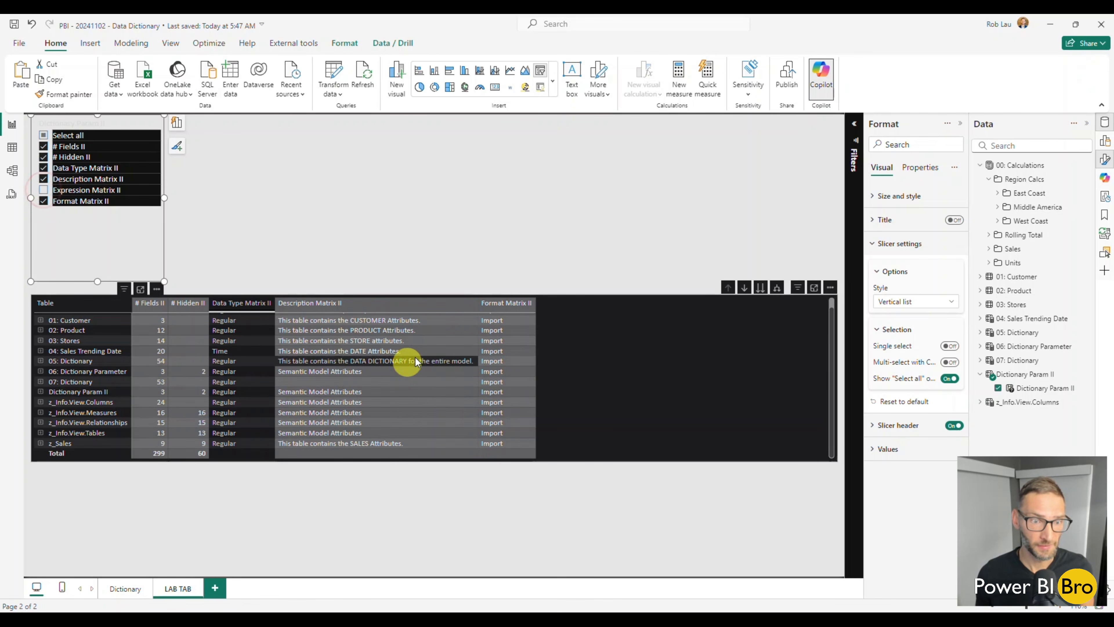
{"action": "left_click", "coordinate": [366, 543]}
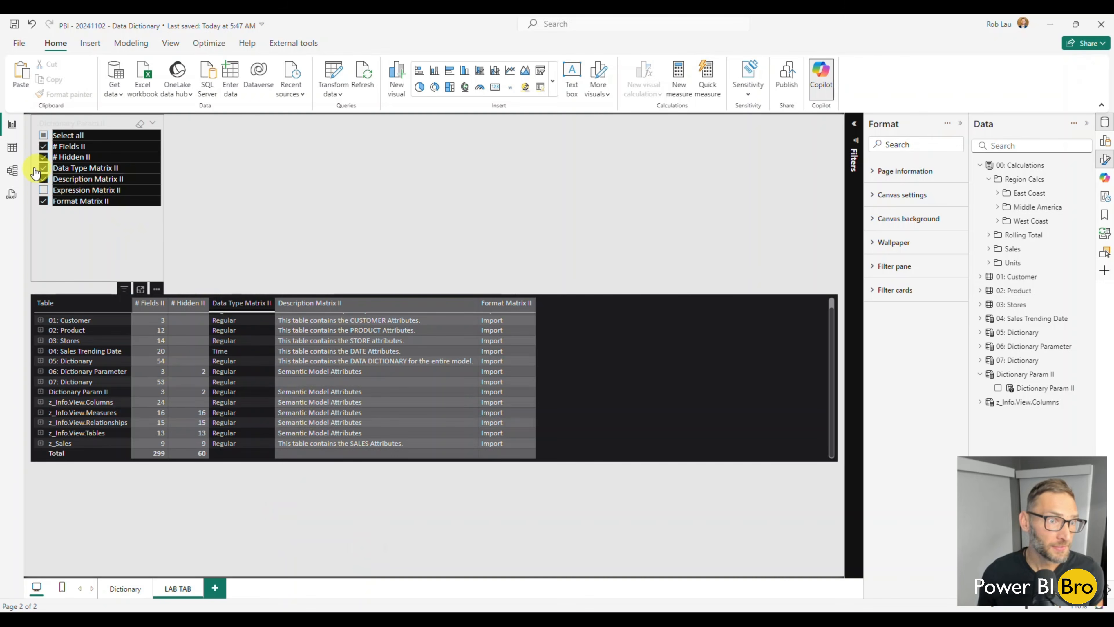
{"action": "left_click", "coordinate": [43, 179]}
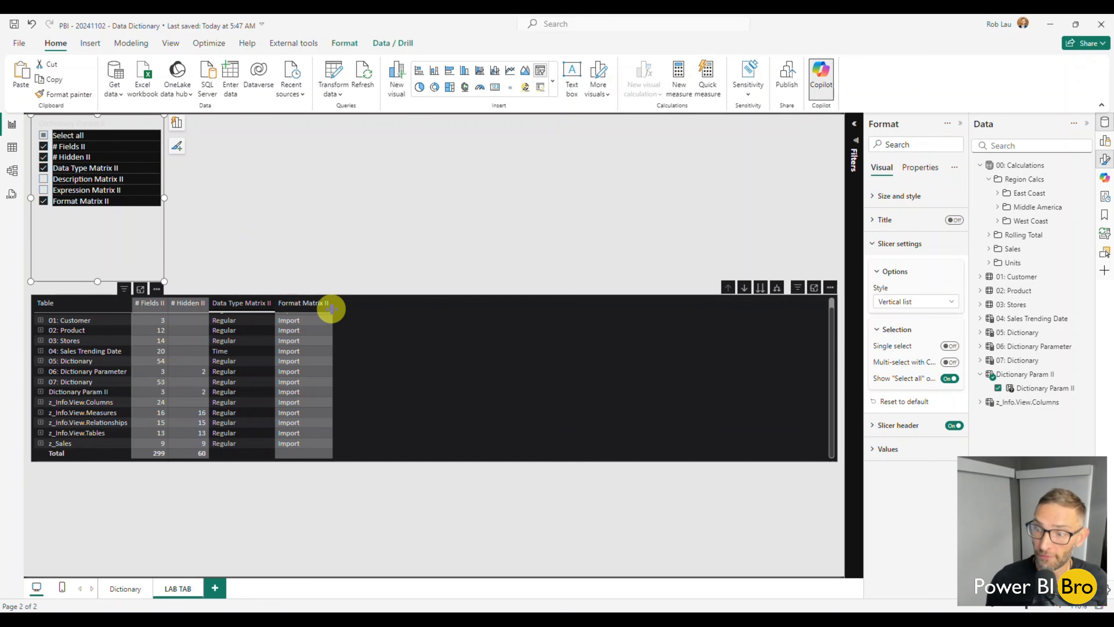
{"action": "left_click", "coordinate": [128, 587]}
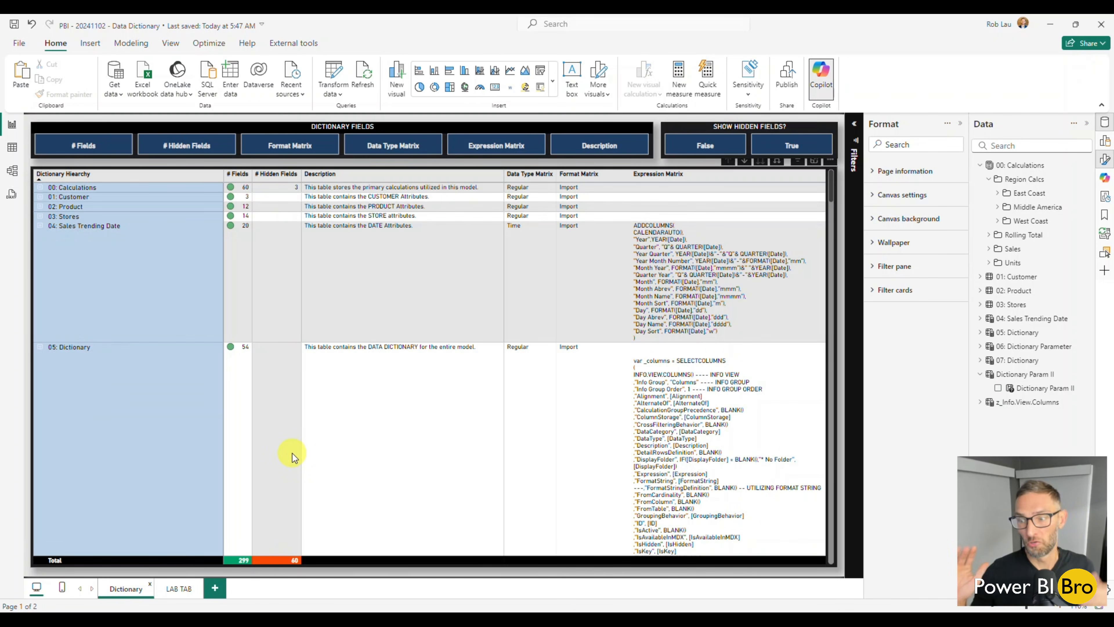
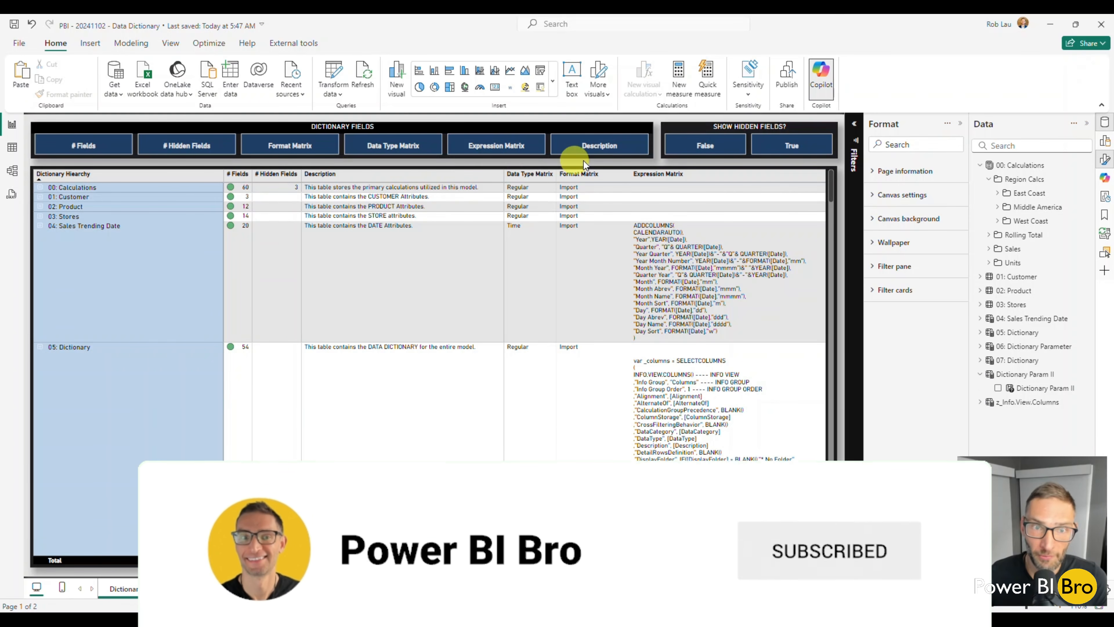
Test the Dictionary Fields slicer by toggling Expression Matrix and Description off and back on in the dictionary matrix
{"action": "left_click", "coordinate": [495, 149]}
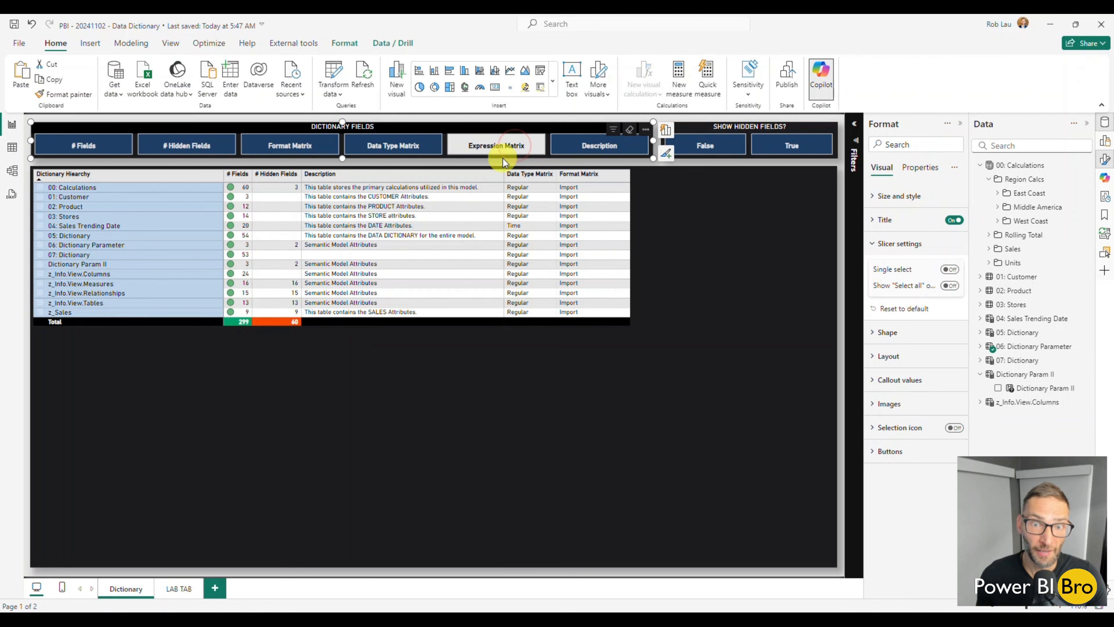
{"action": "left_click", "coordinate": [504, 152]}
{"action": "left_click", "coordinate": [609, 152]}
{"action": "left_click", "coordinate": [505, 154]}
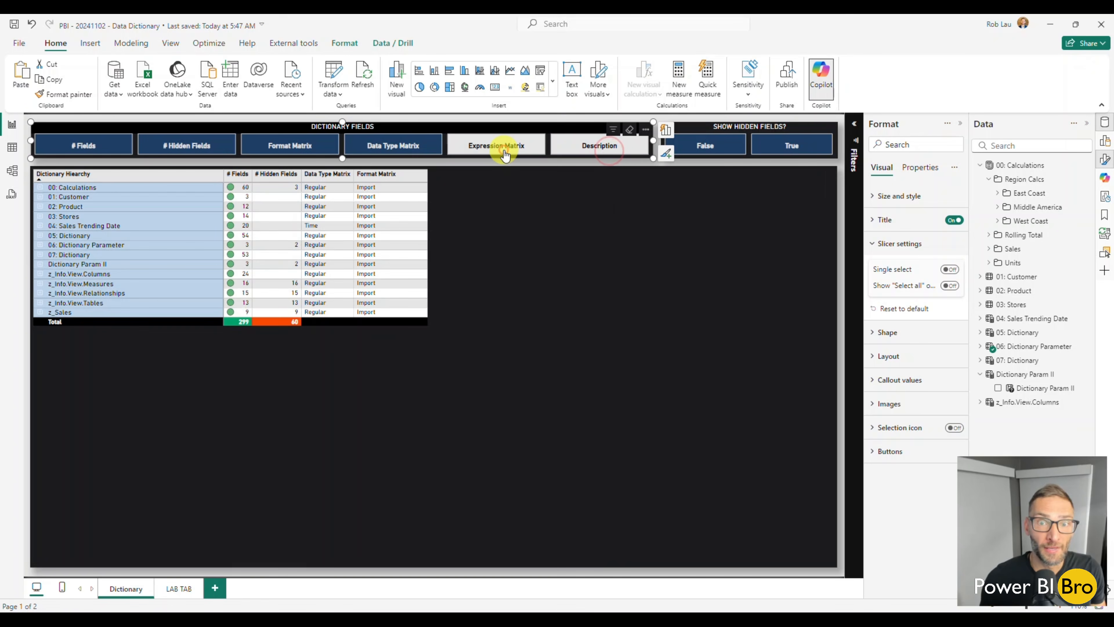
{"action": "left_click", "coordinate": [592, 144]}
{"action": "left_click", "coordinate": [477, 149]}
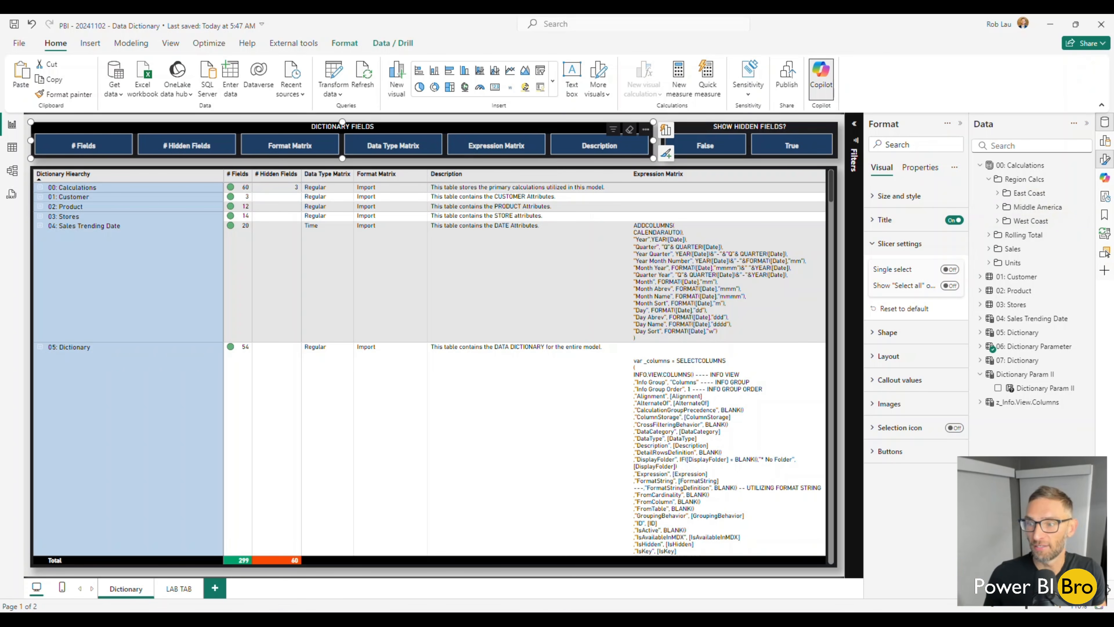
{"action": "mouse_move", "coordinate": [1046, 342]}
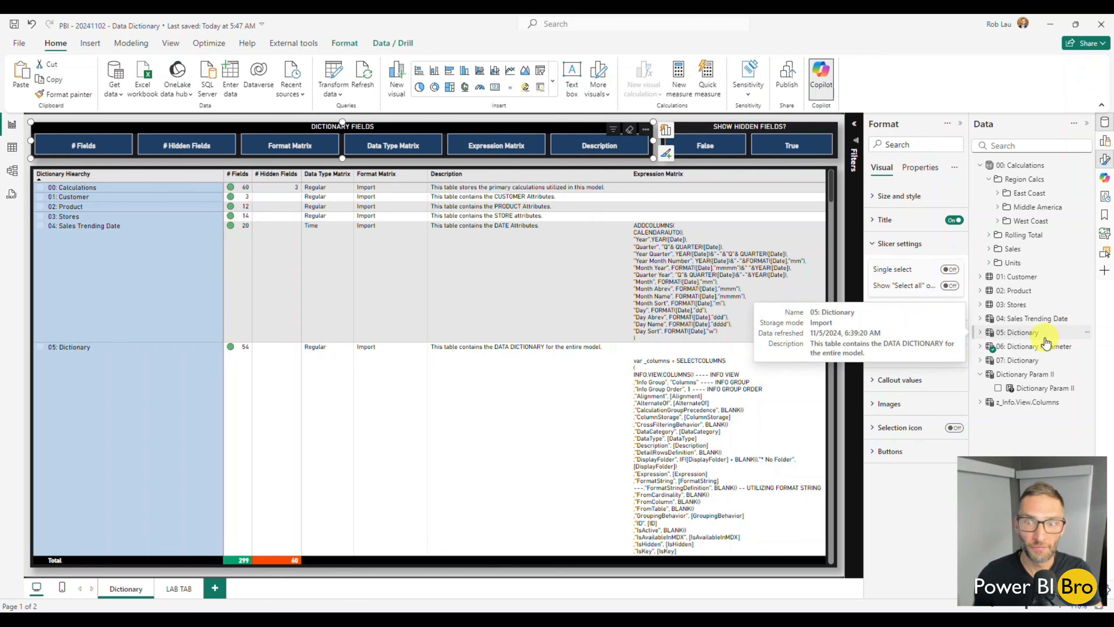